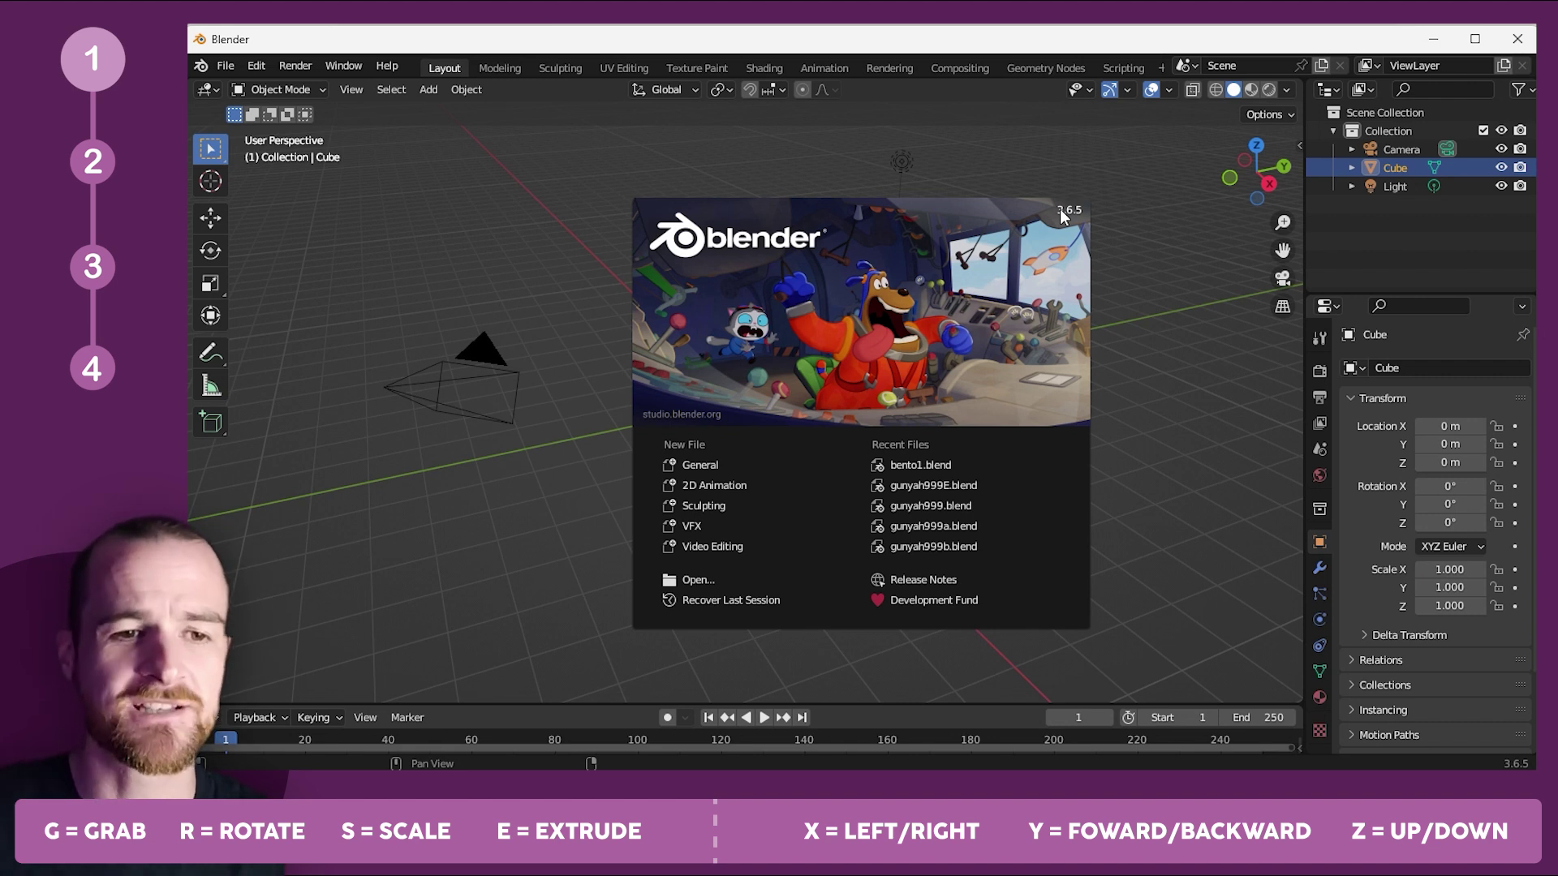
# Start a new General file and move the default cube 1 m up along the Z axis.
pyautogui.click(698, 466)
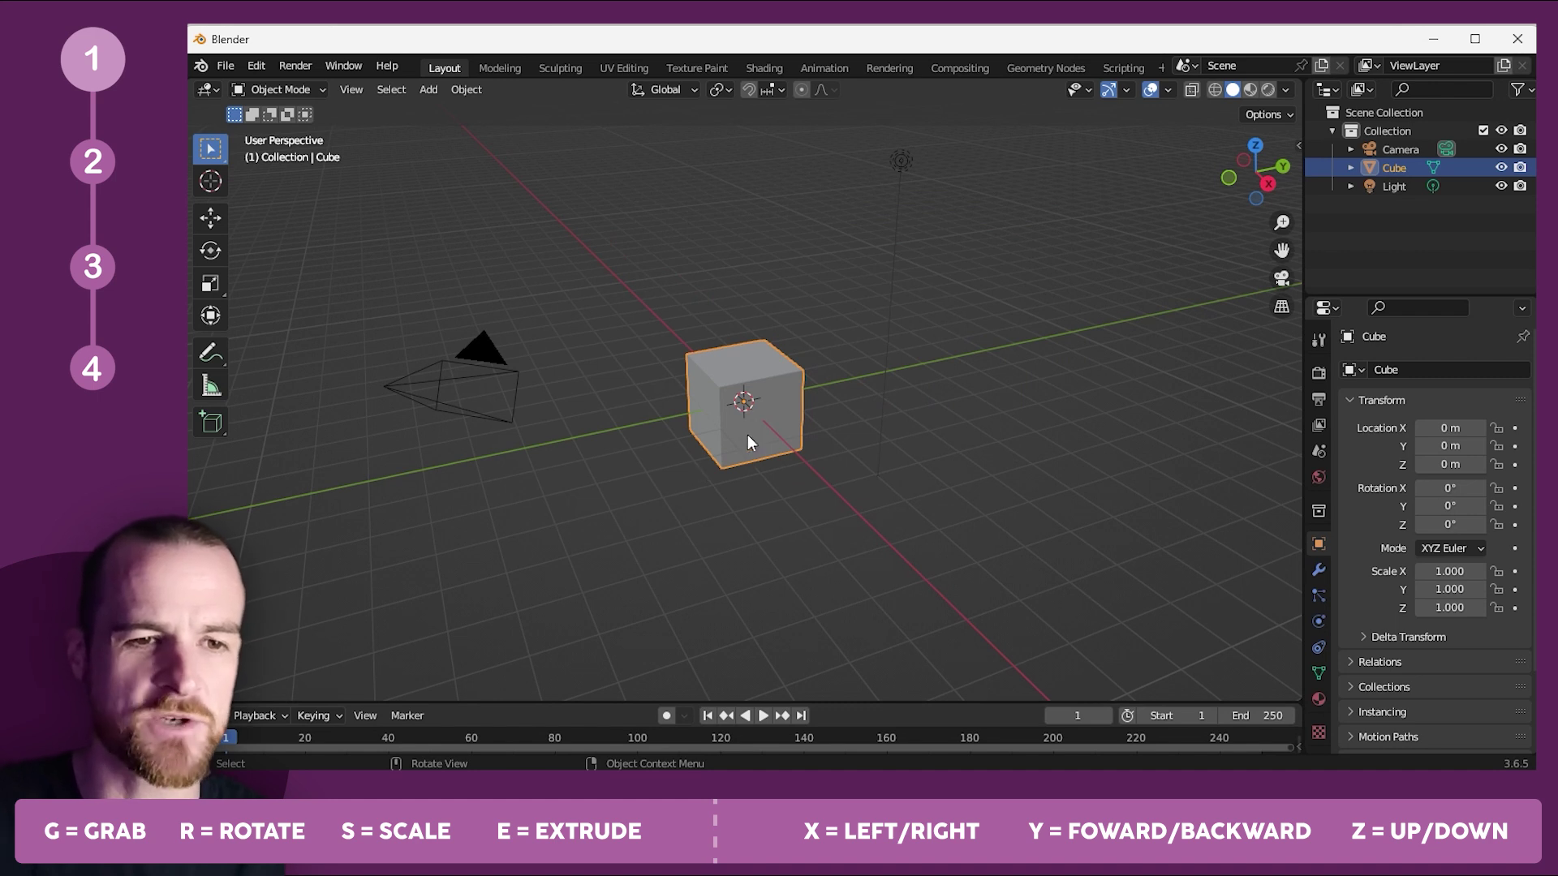
pyautogui.scroll(5, 748, 435)
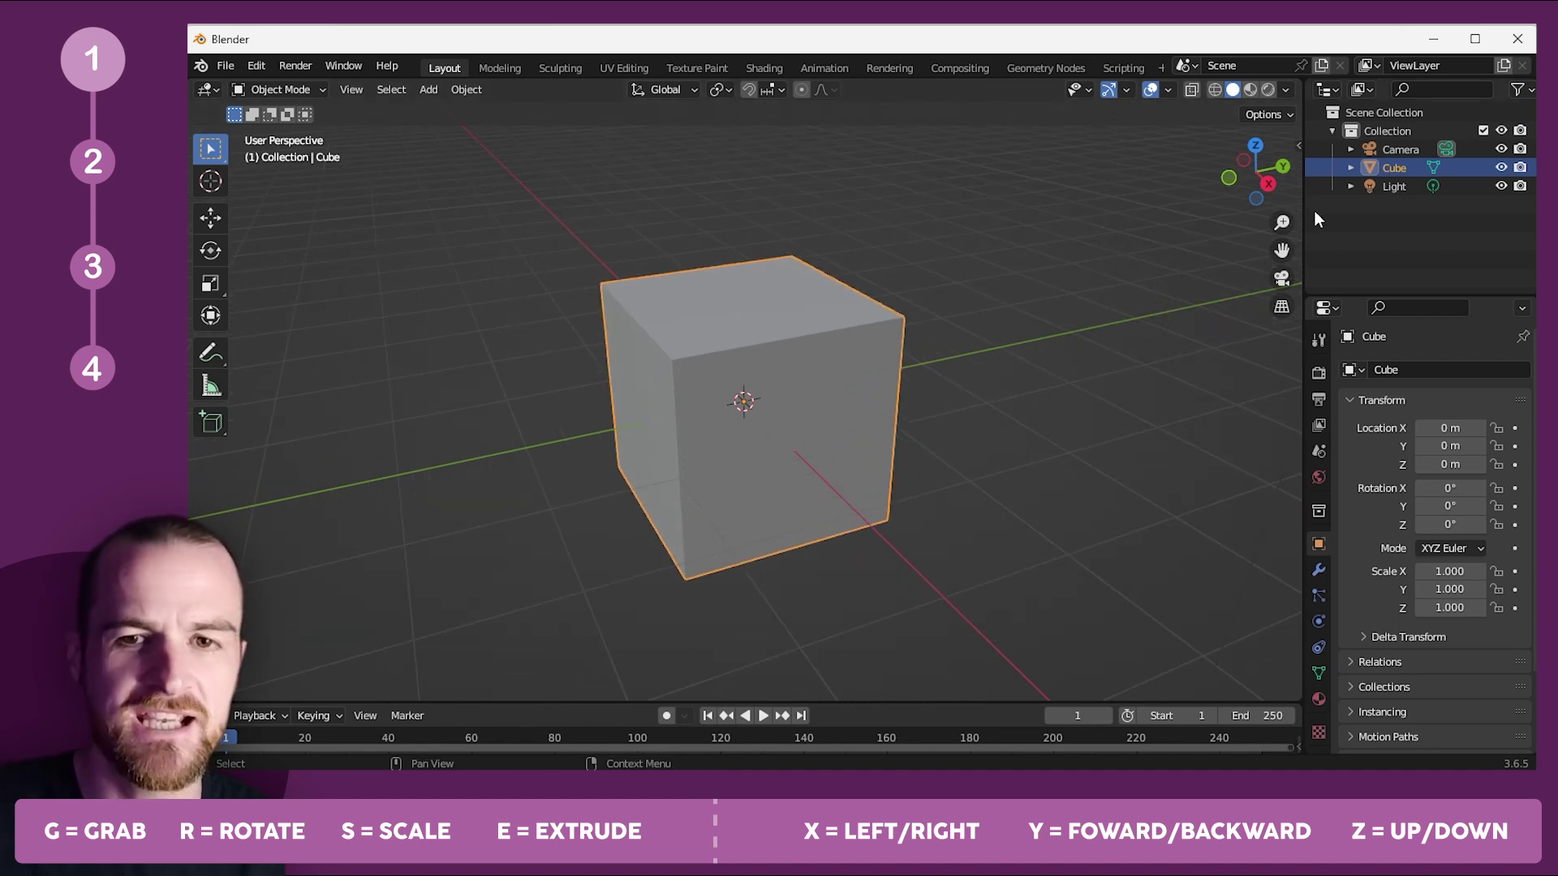
pyautogui.moveTo(1282, 222); pyautogui.dragTo(1255, 175)
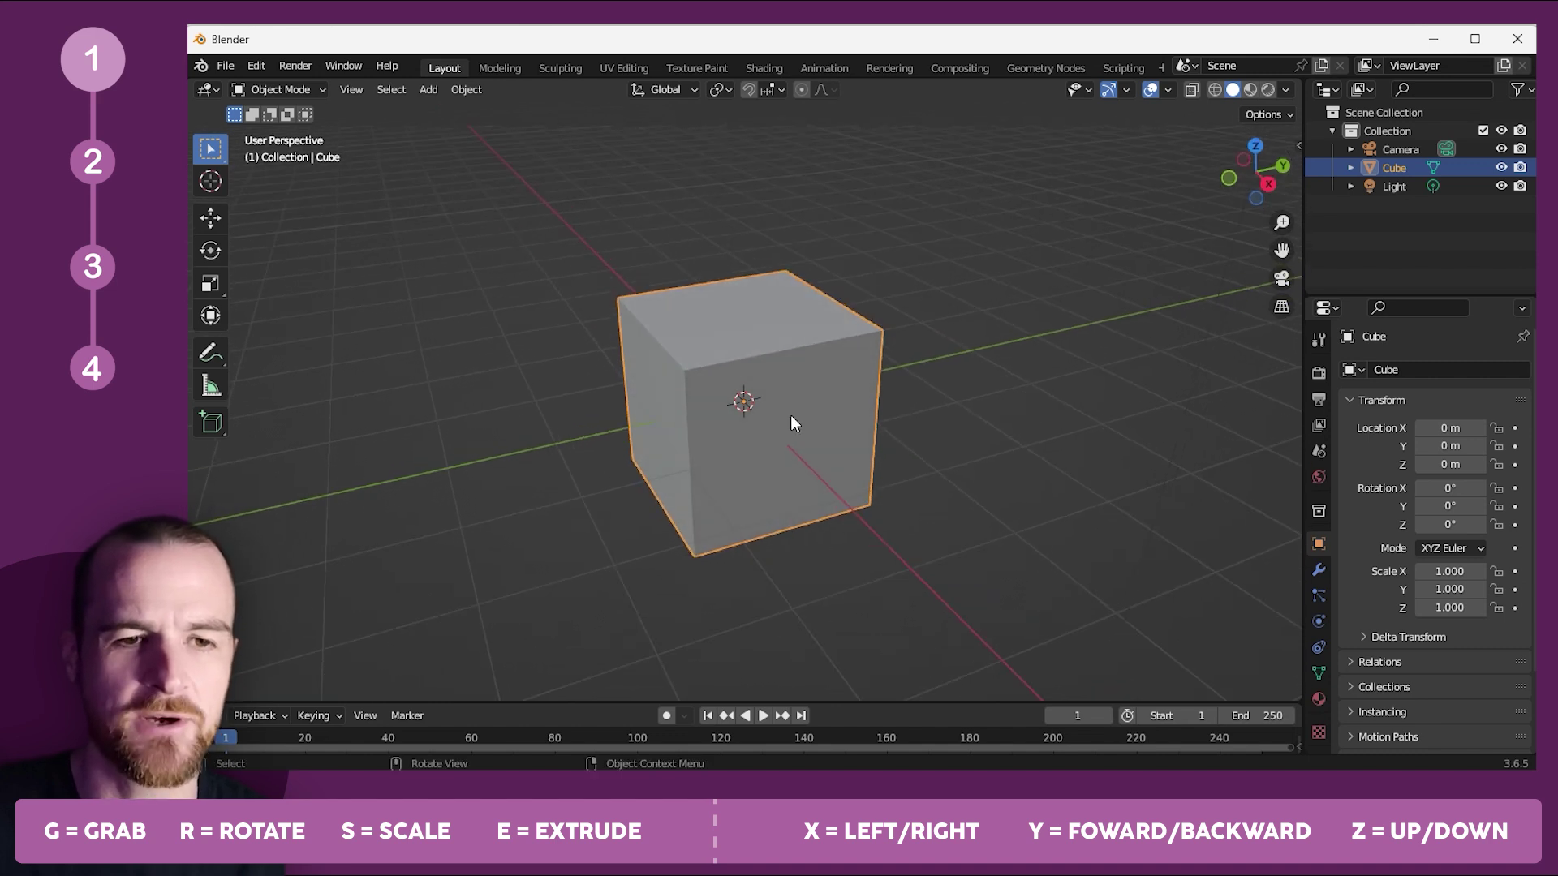
pyautogui.keyDown('shift'); pyautogui.moveTo(776, 408); pyautogui.dragTo(800, 388, button='middle'); pyautogui.keyUp('shift')
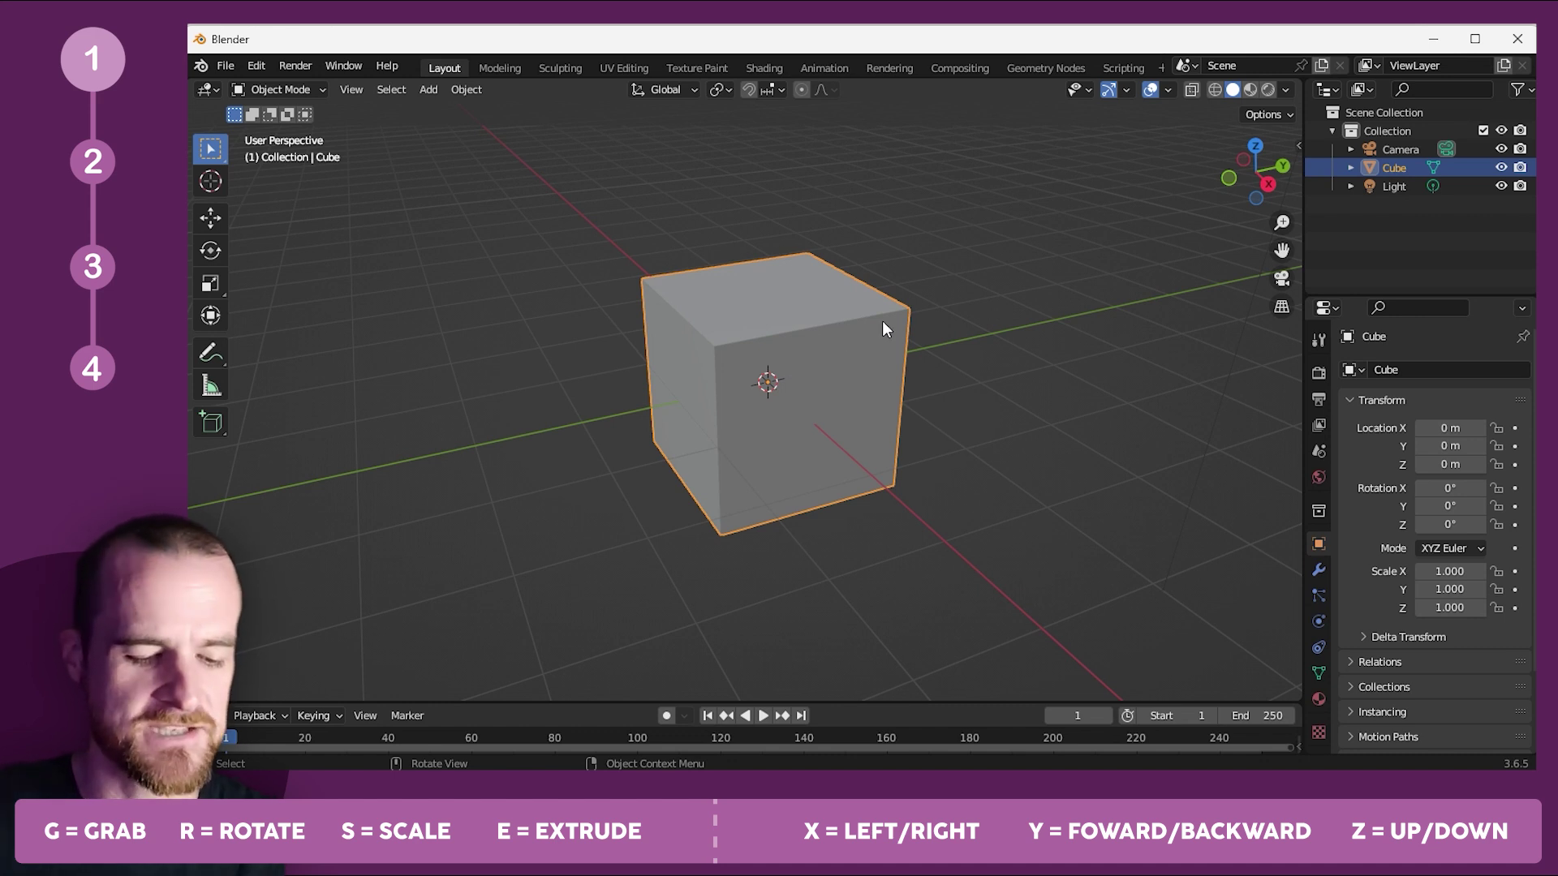
pyautogui.press('g')
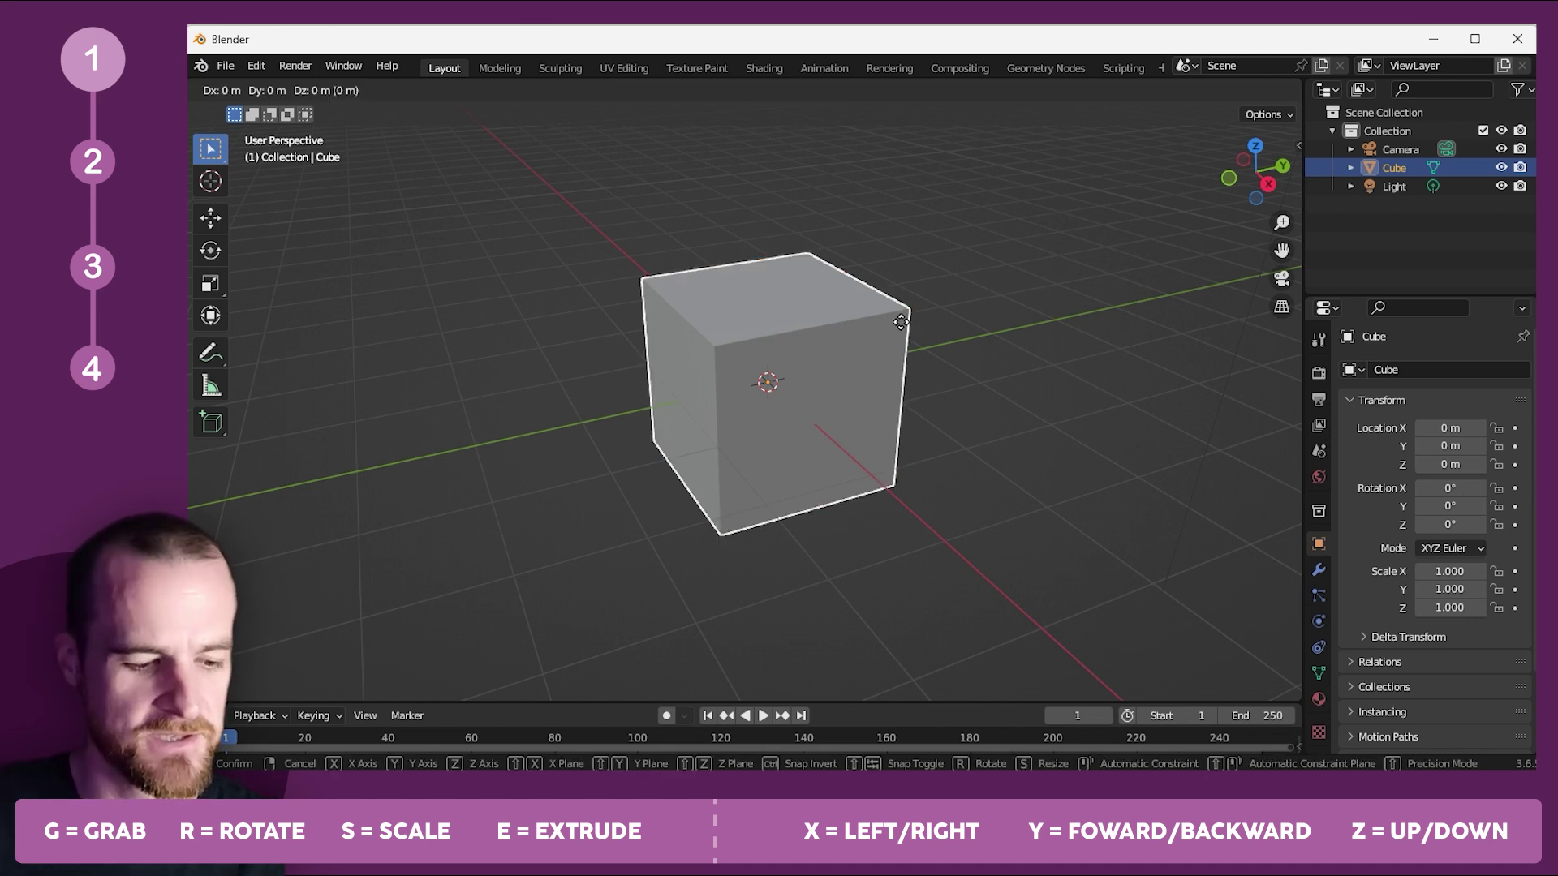
pyautogui.press('z')
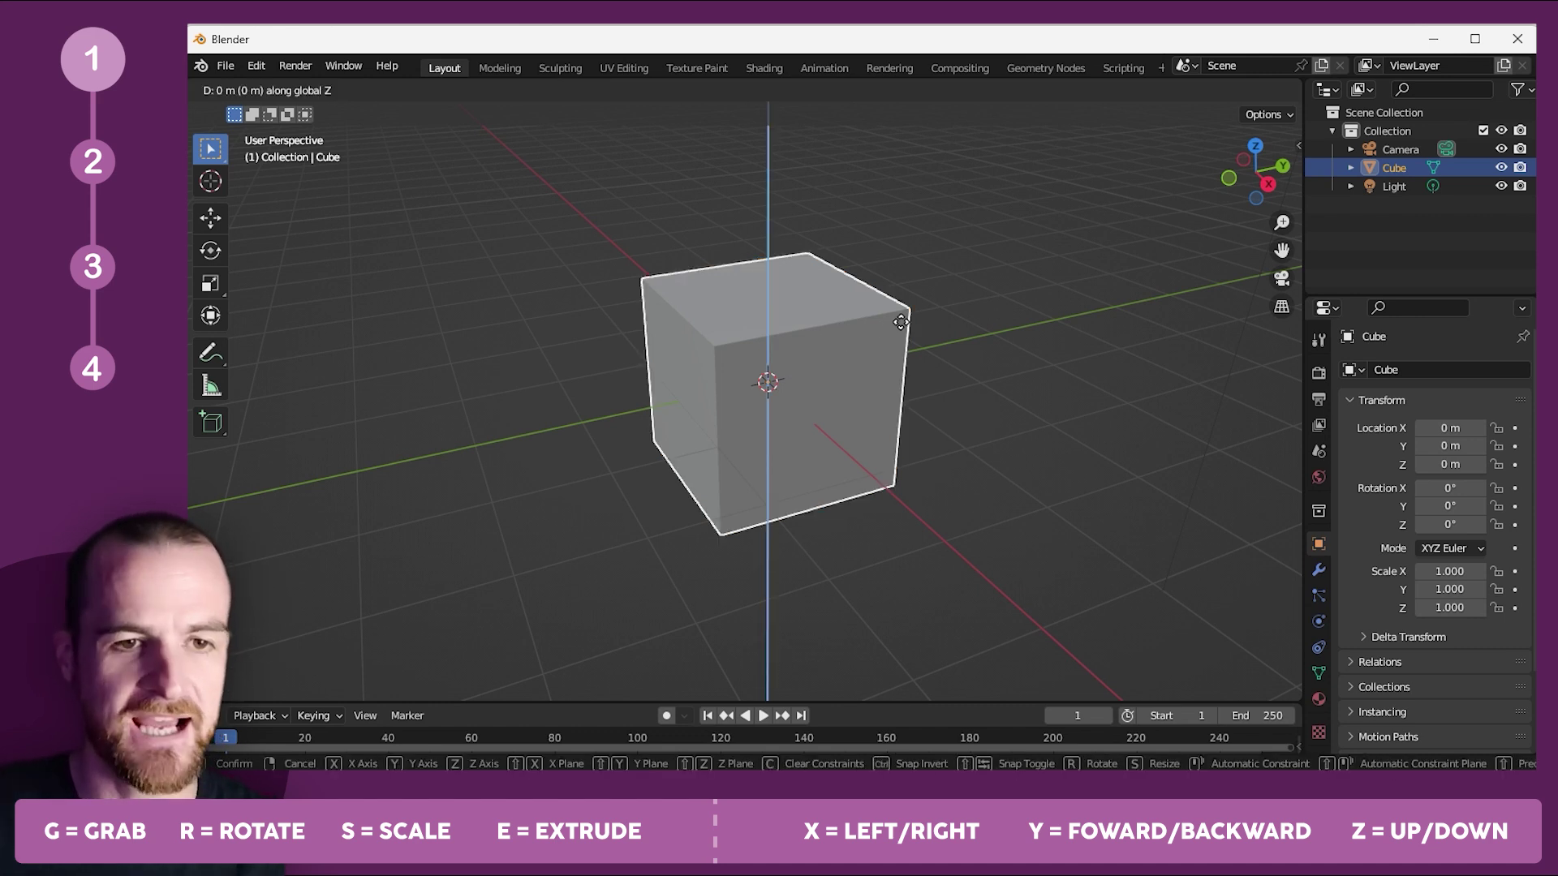
pyautogui.write('1')
pyautogui.press('Return')
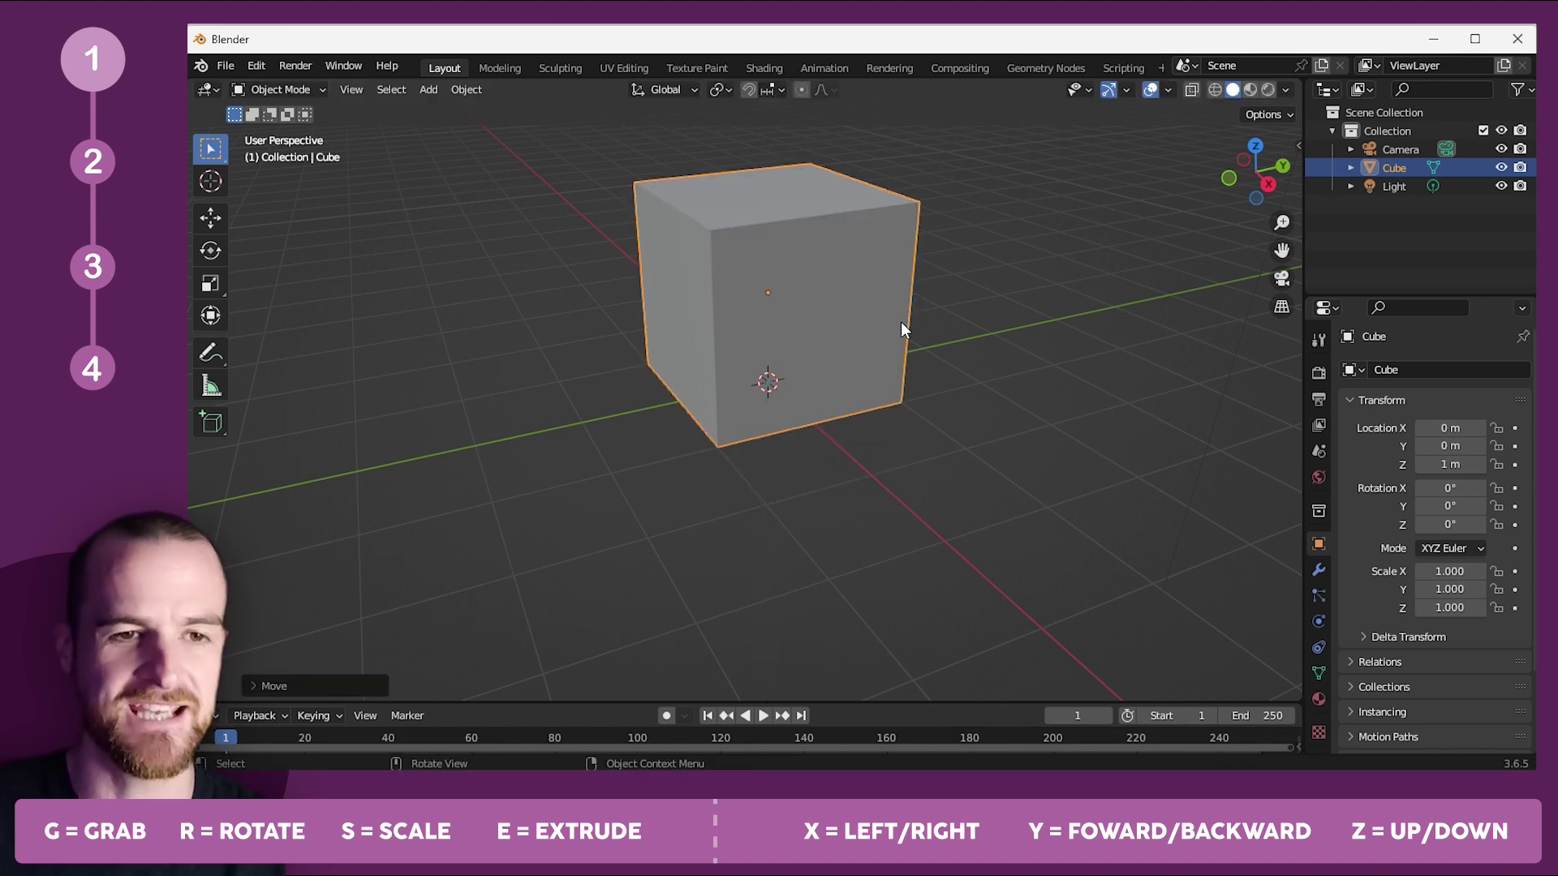
pyautogui.moveTo(848, 410)
pyautogui.mouseDown(button='middle')
pyautogui.moveTo(852, 330)
pyautogui.moveTo(836, 407)
pyautogui.mouseUp(button='middle')
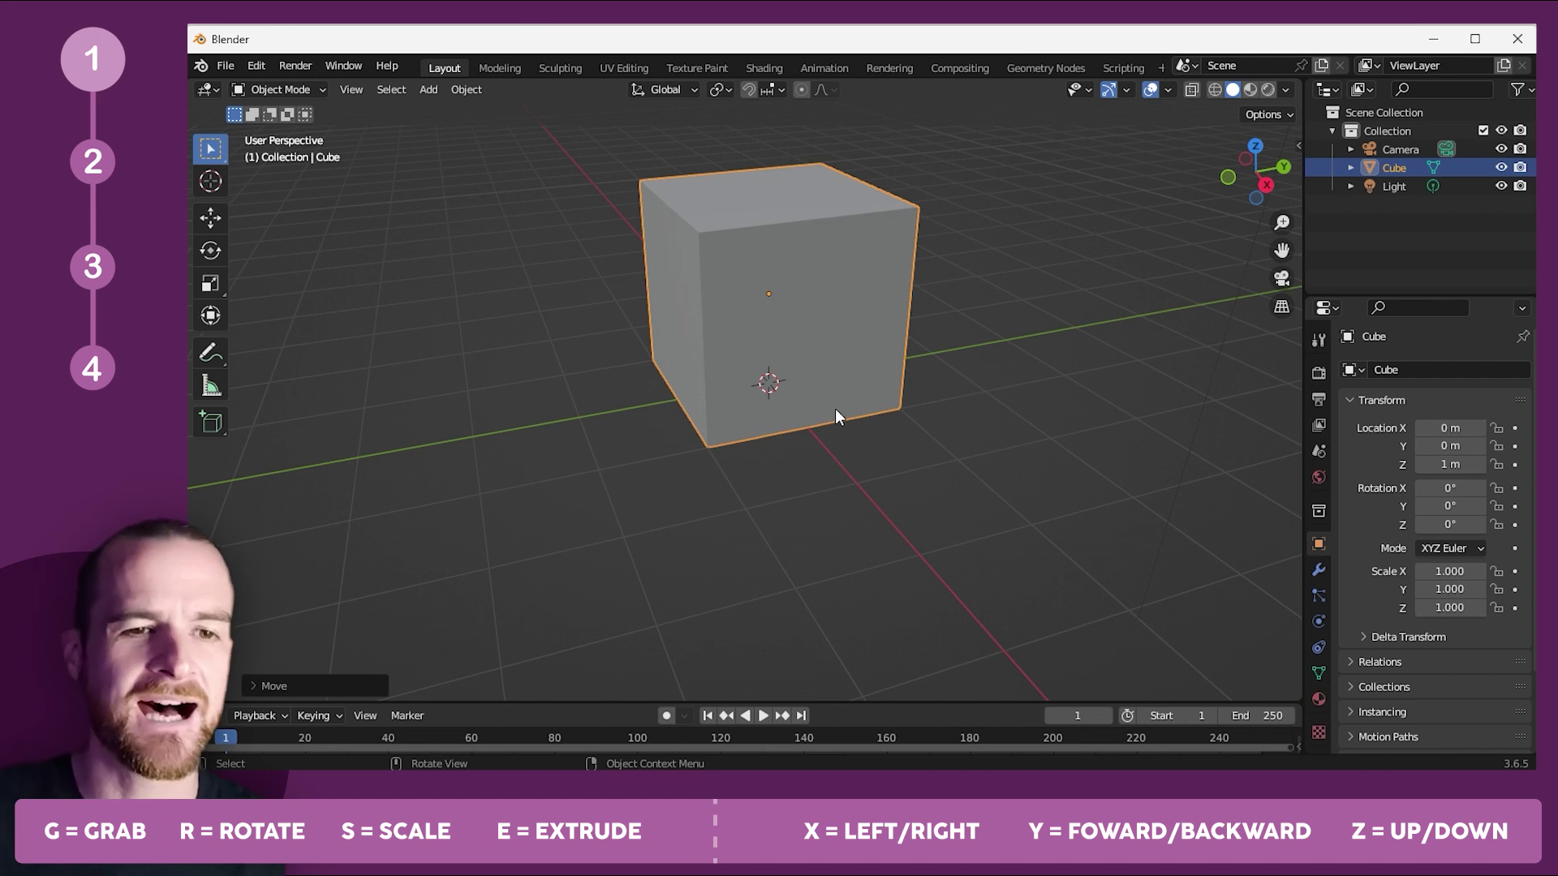
pyautogui.moveTo(800, 333); pyautogui.dragTo(810, 289, button='middle')
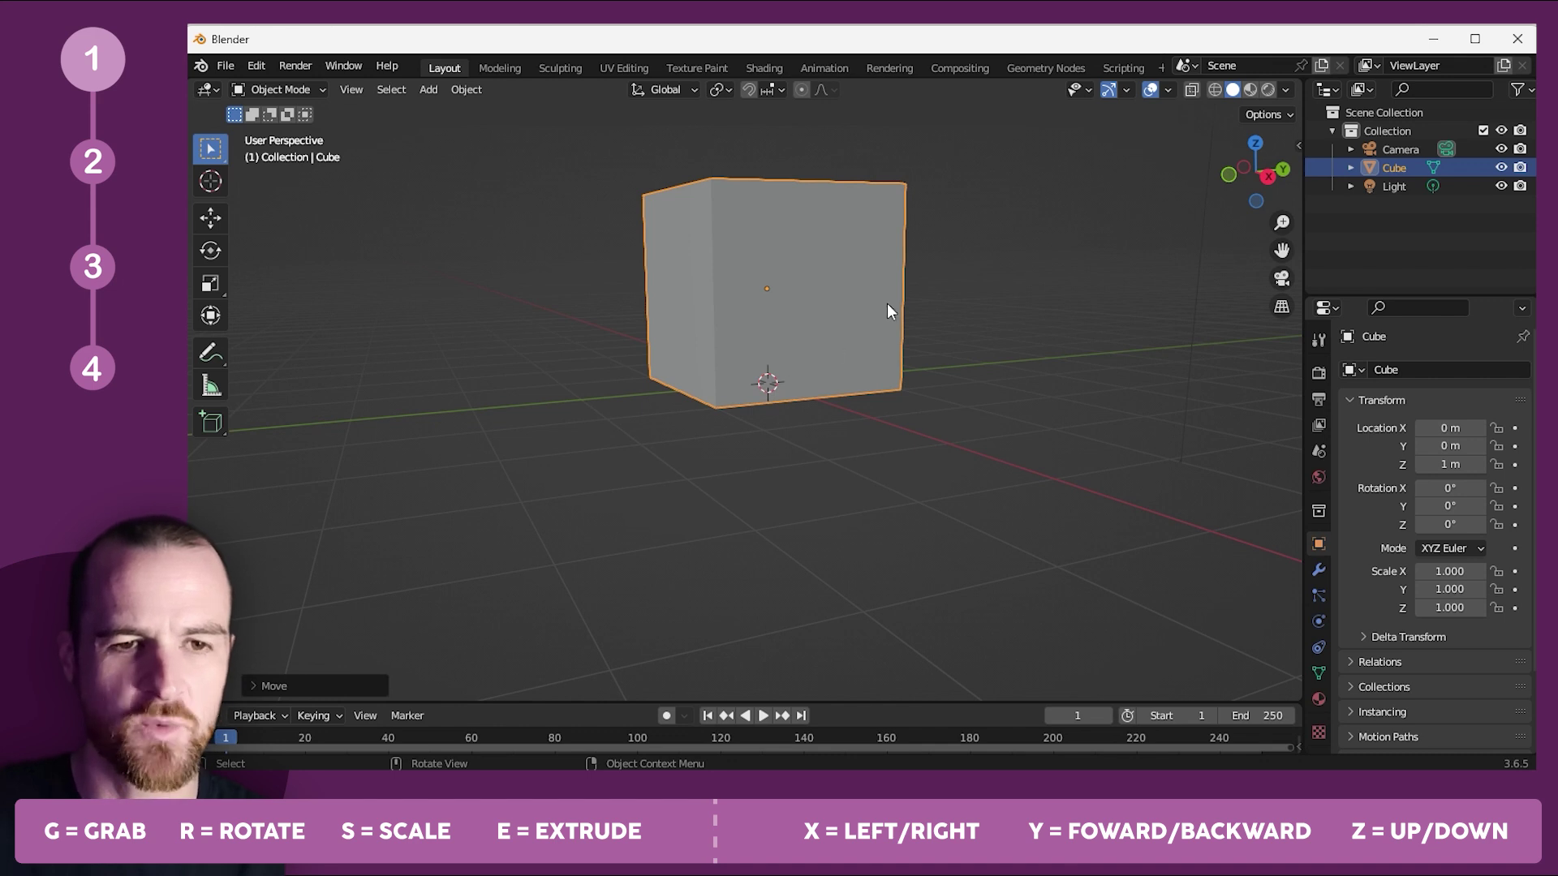
pyautogui.press('s')
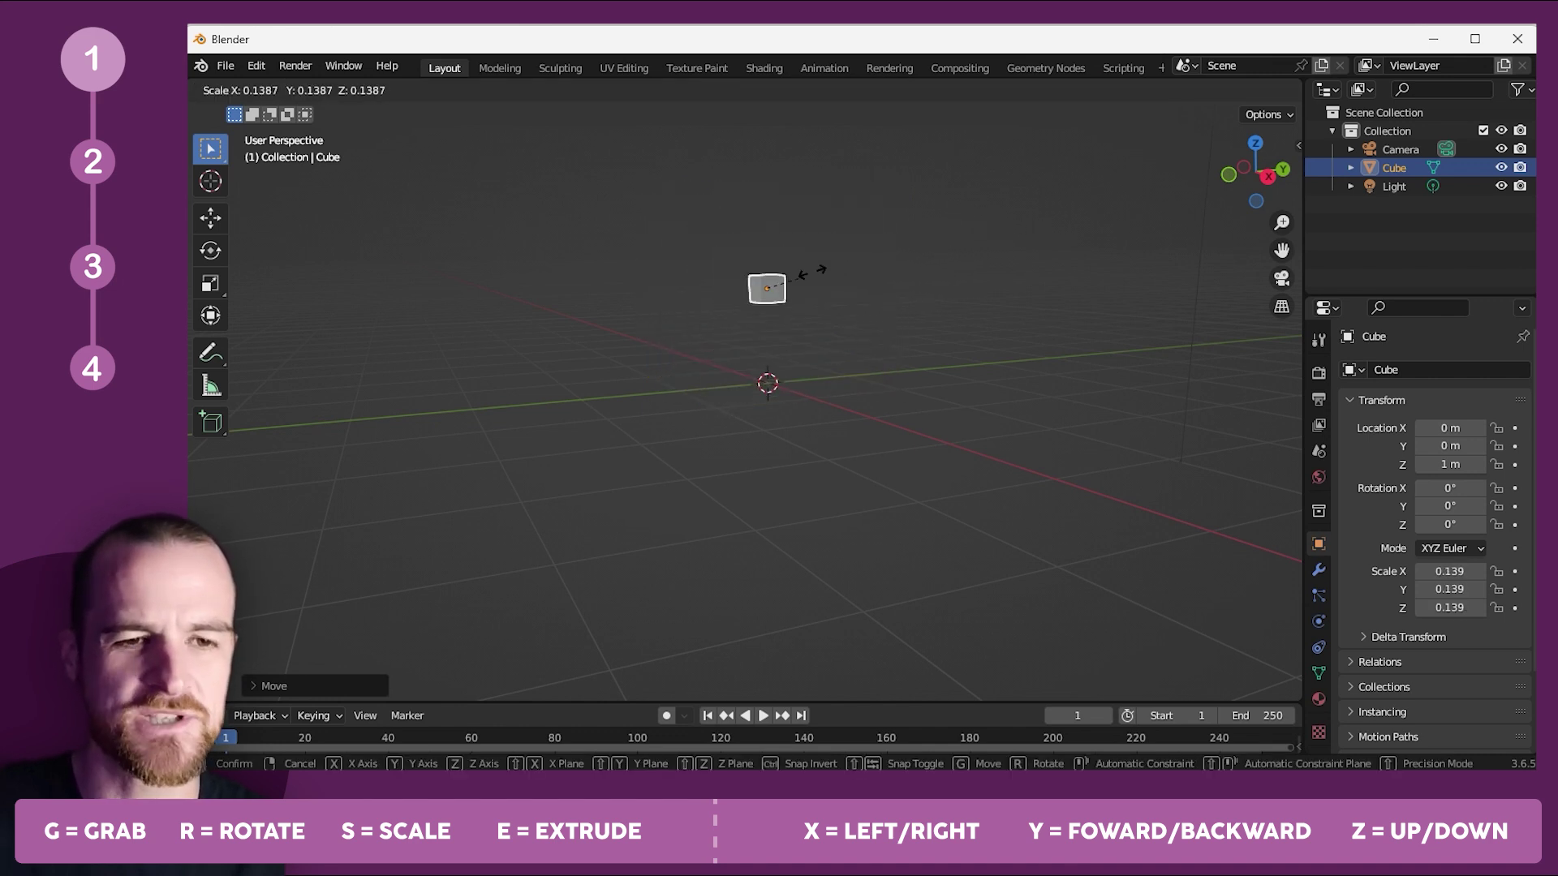
pyautogui.press('Escape')
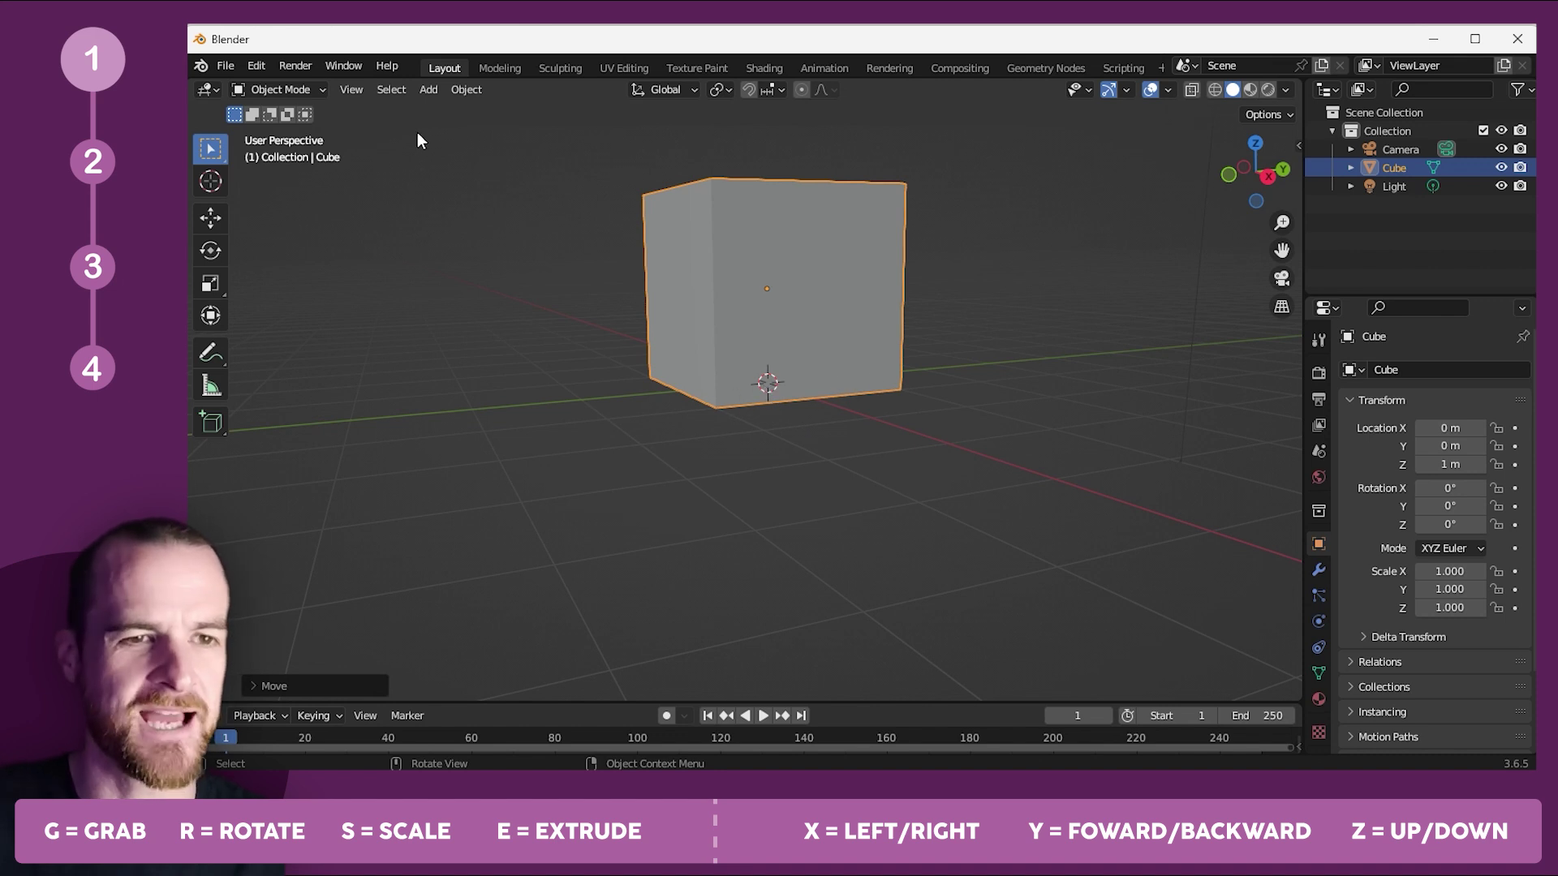
# Set the cube's origin to the 3D cursor at the centre of its base.
pyautogui.click(456, 90)
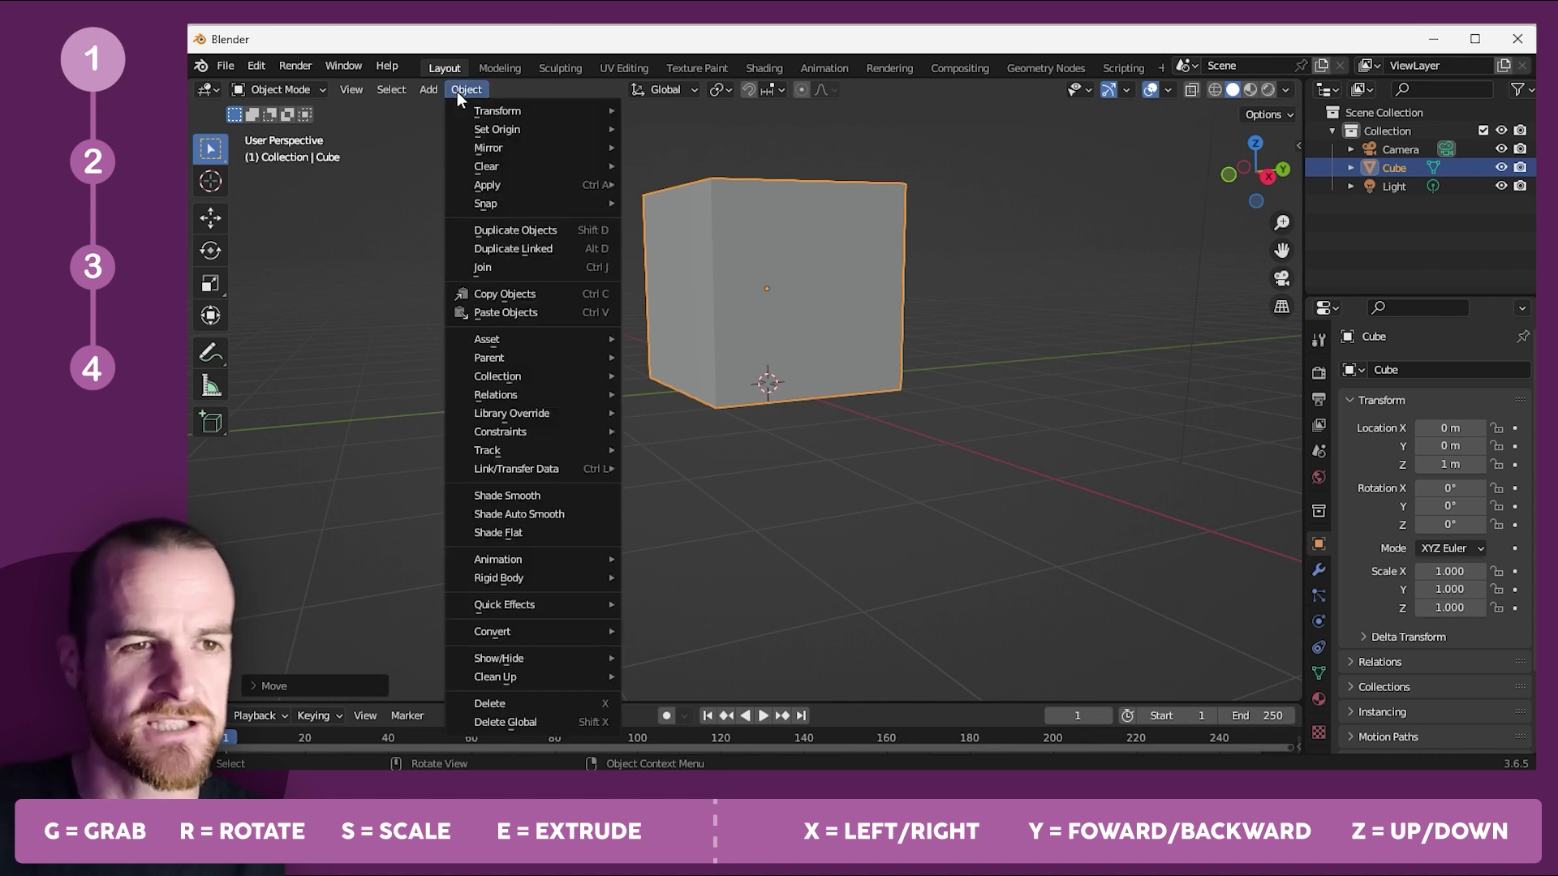
pyautogui.moveTo(466, 134)
pyautogui.click(731, 176)
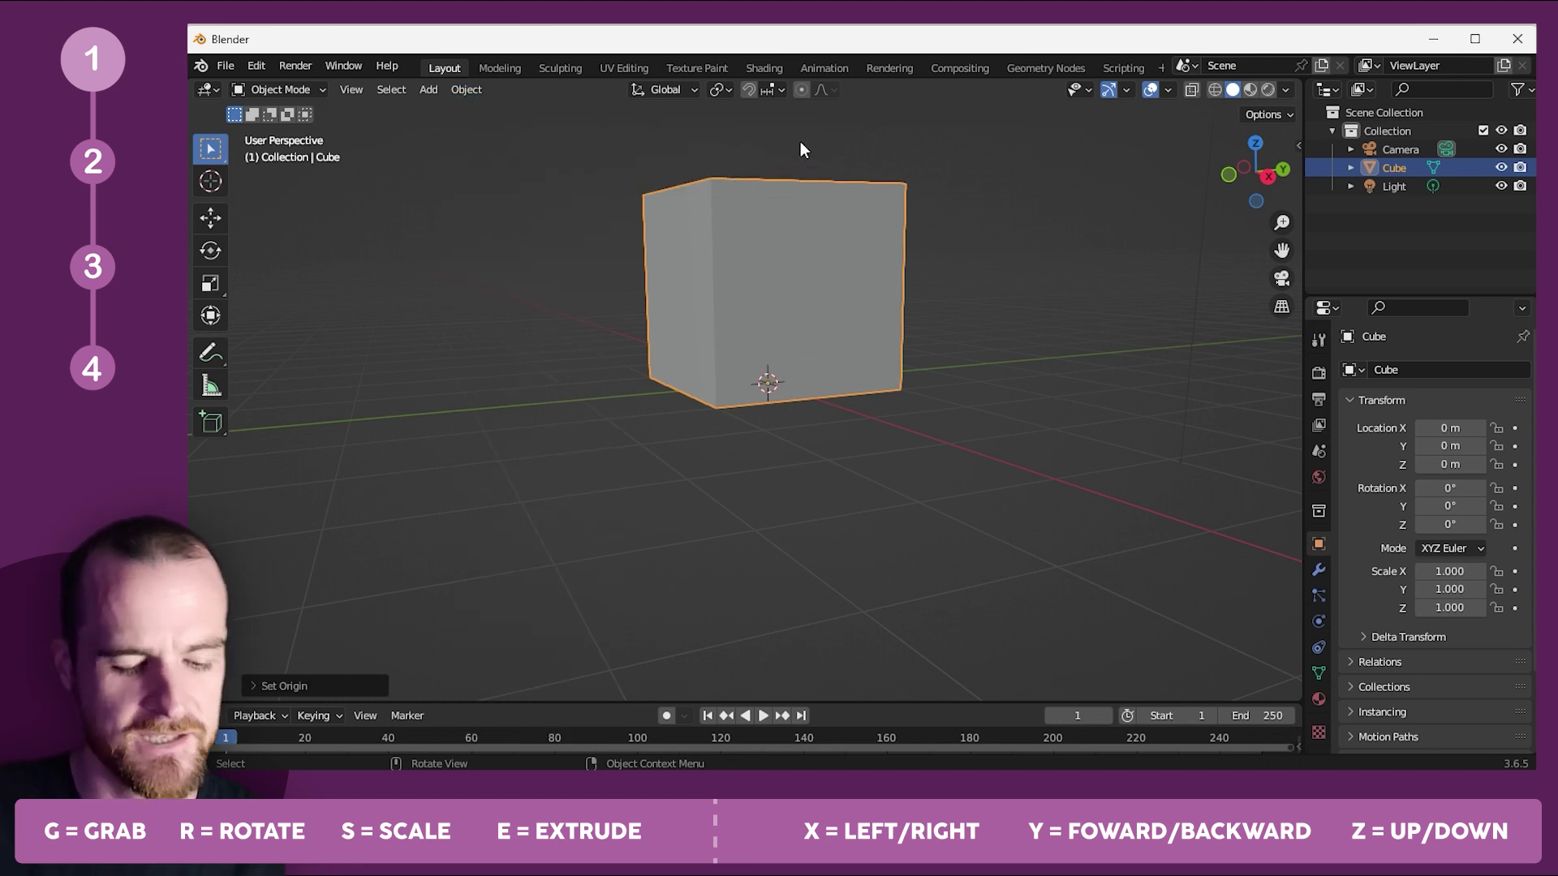
# Scale the cube down along the Z axis into a thin slab with a Z scale of about 0.011.
pyautogui.press('s')
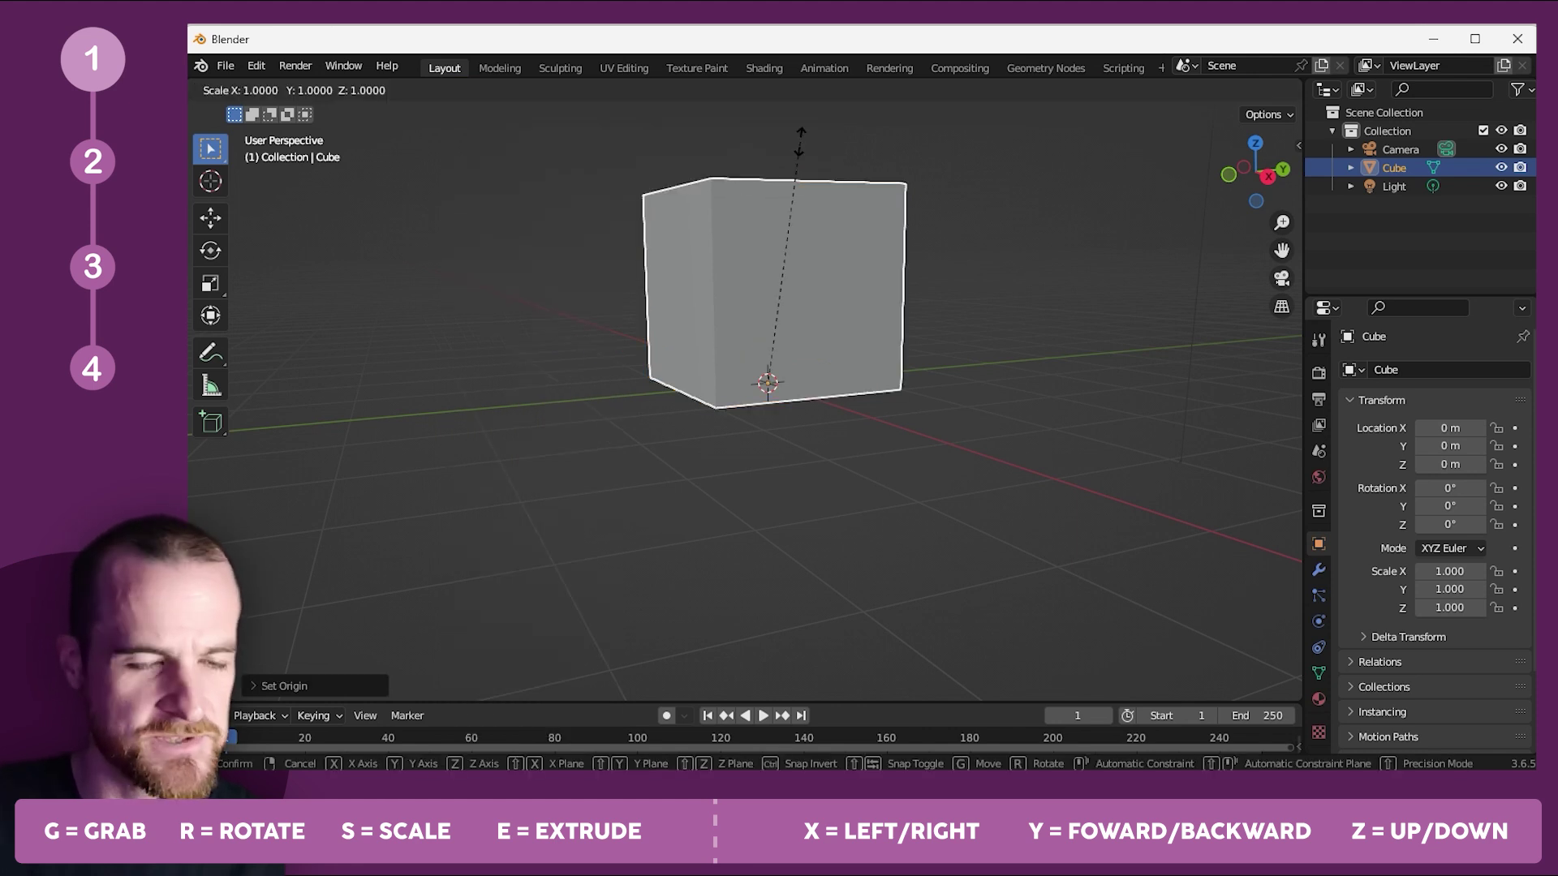
pyautogui.press('z')
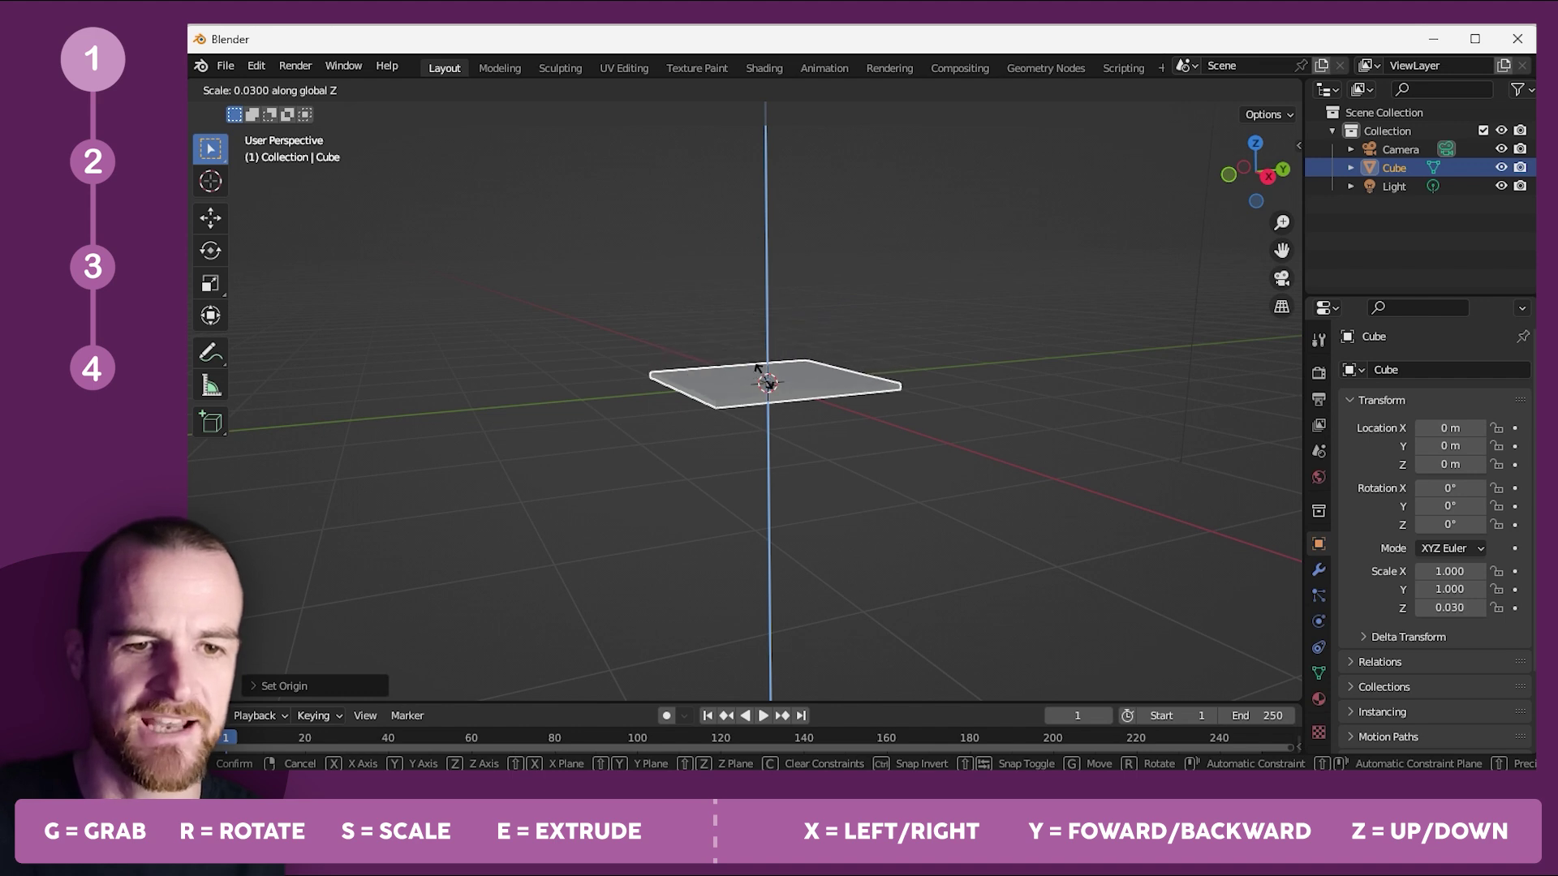
pyautogui.click(757, 367)
pyautogui.scroll(5, 803, 361)
pyautogui.moveTo(803, 377); pyautogui.dragTo(829, 259, button='middle')
pyautogui.press('s')
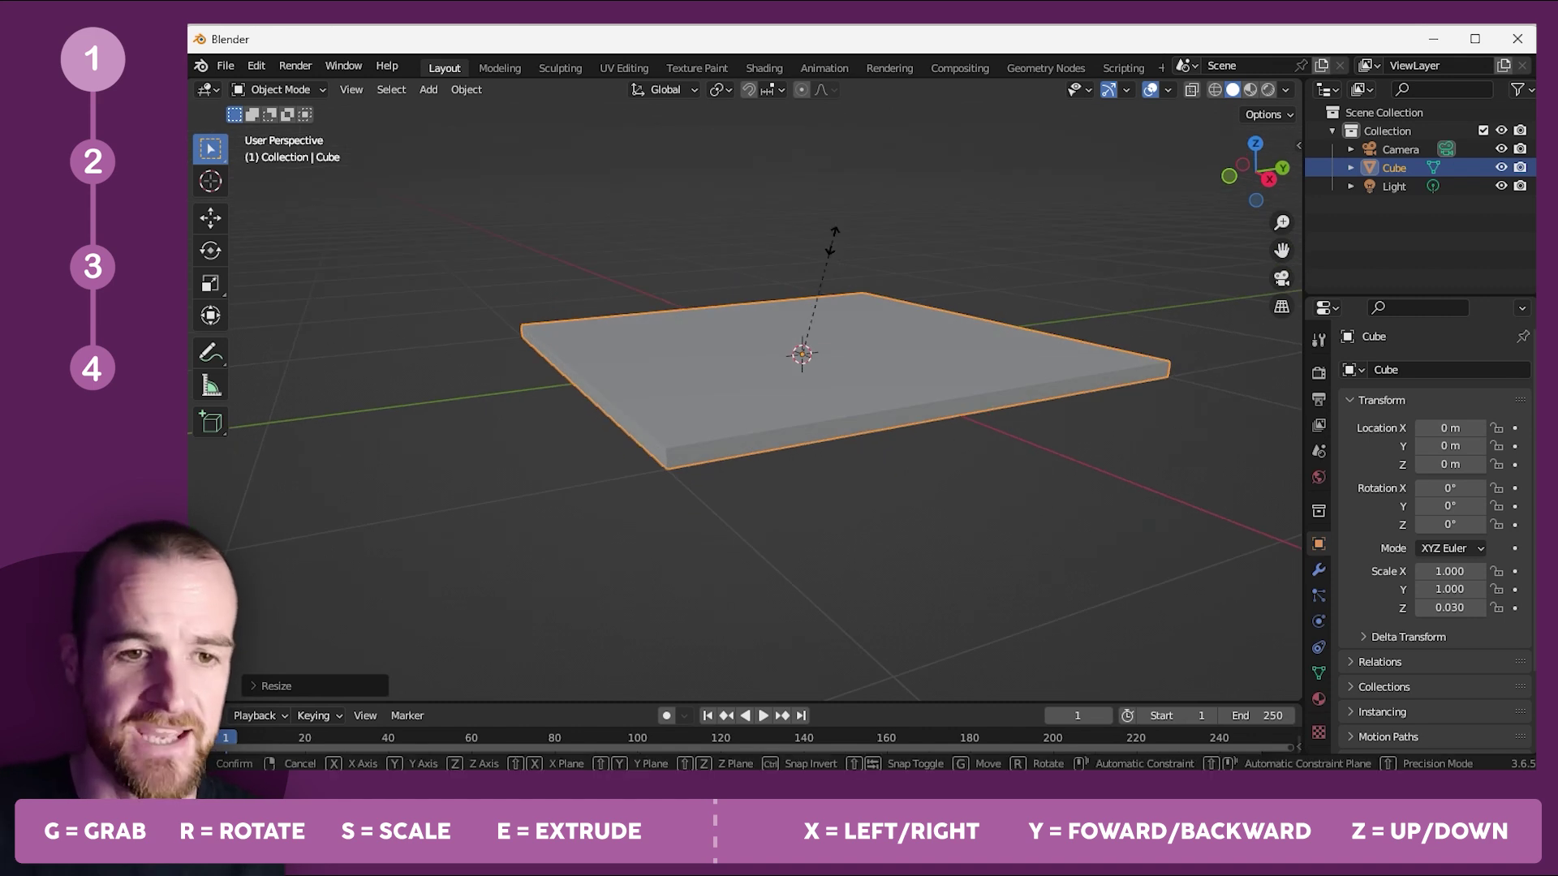
pyautogui.press('z')
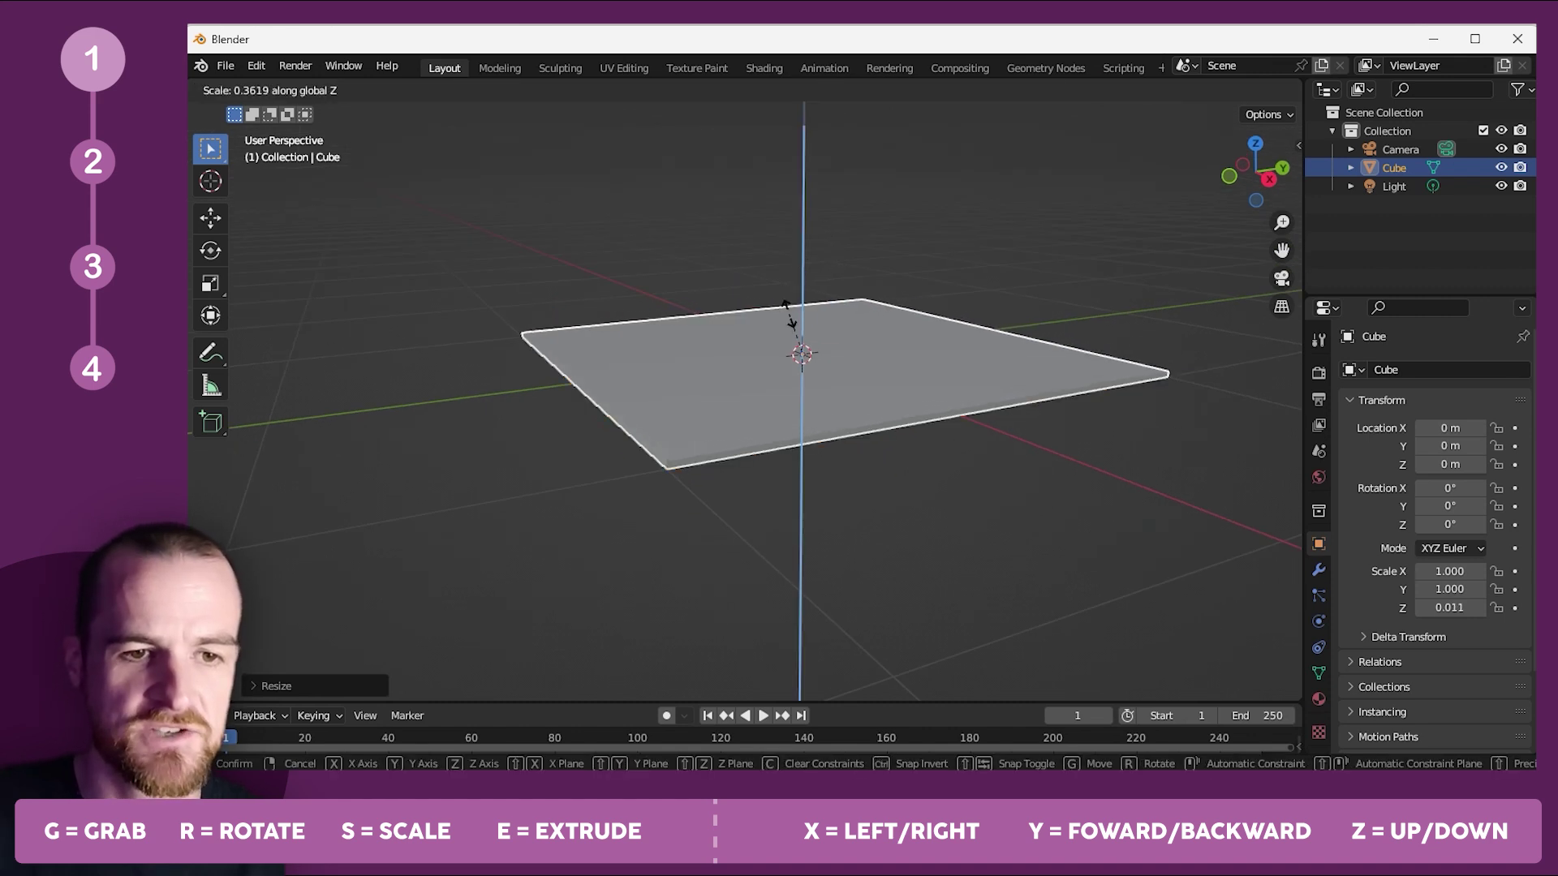
pyautogui.click(795, 313)
pyautogui.click(859, 456)
pyautogui.moveTo(859, 454); pyautogui.dragTo(879, 482, button='middle')
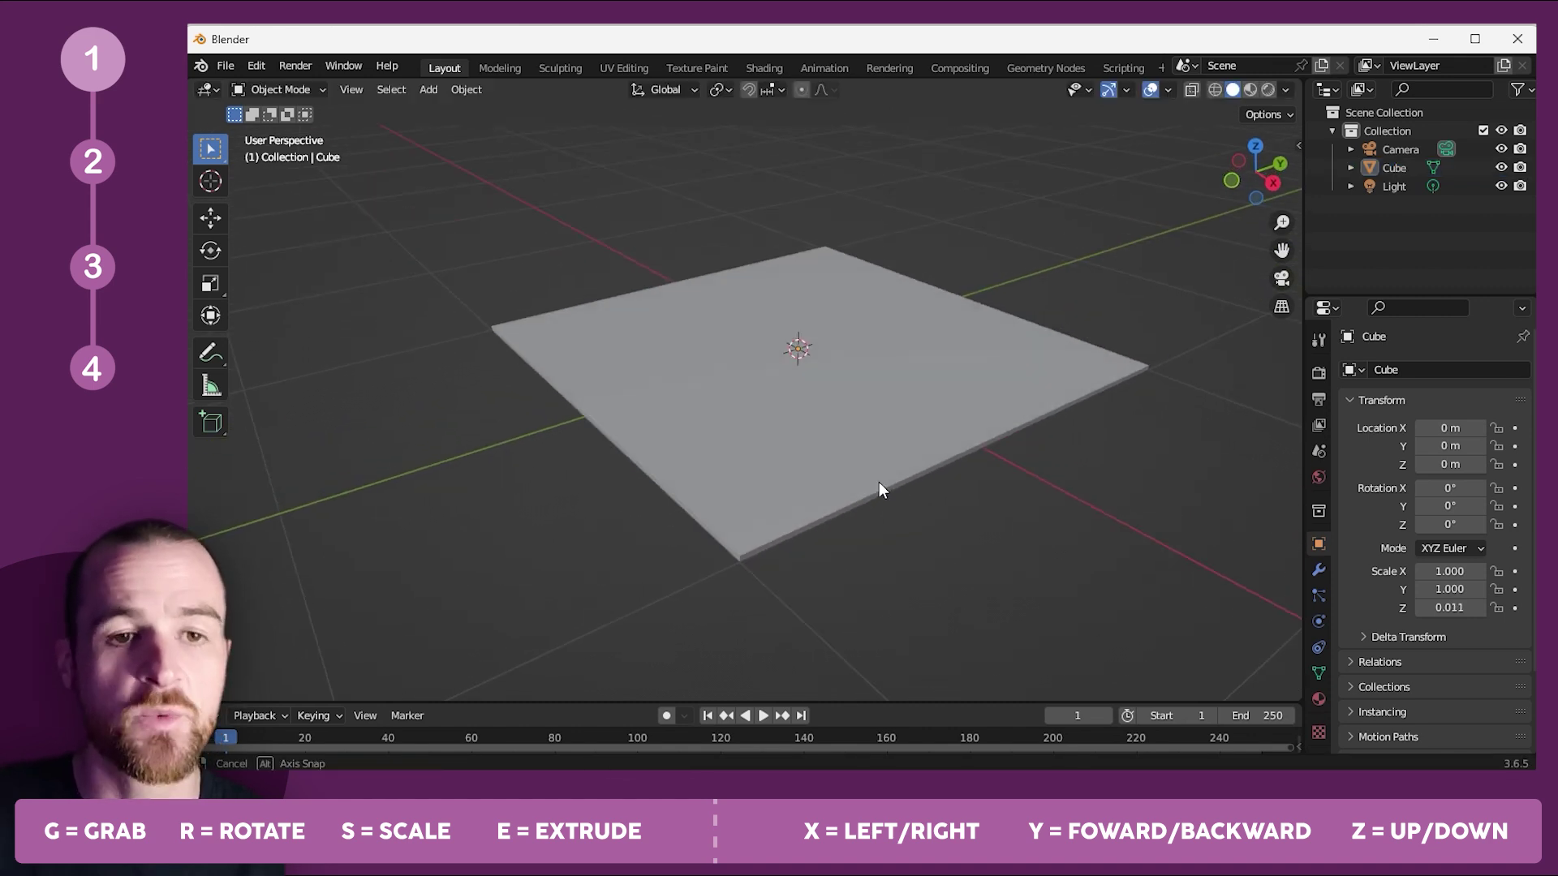
# Inset the slab's top face slightly in Edit Mode to form a narrow border around its perimeter.
pyautogui.click(823, 436)
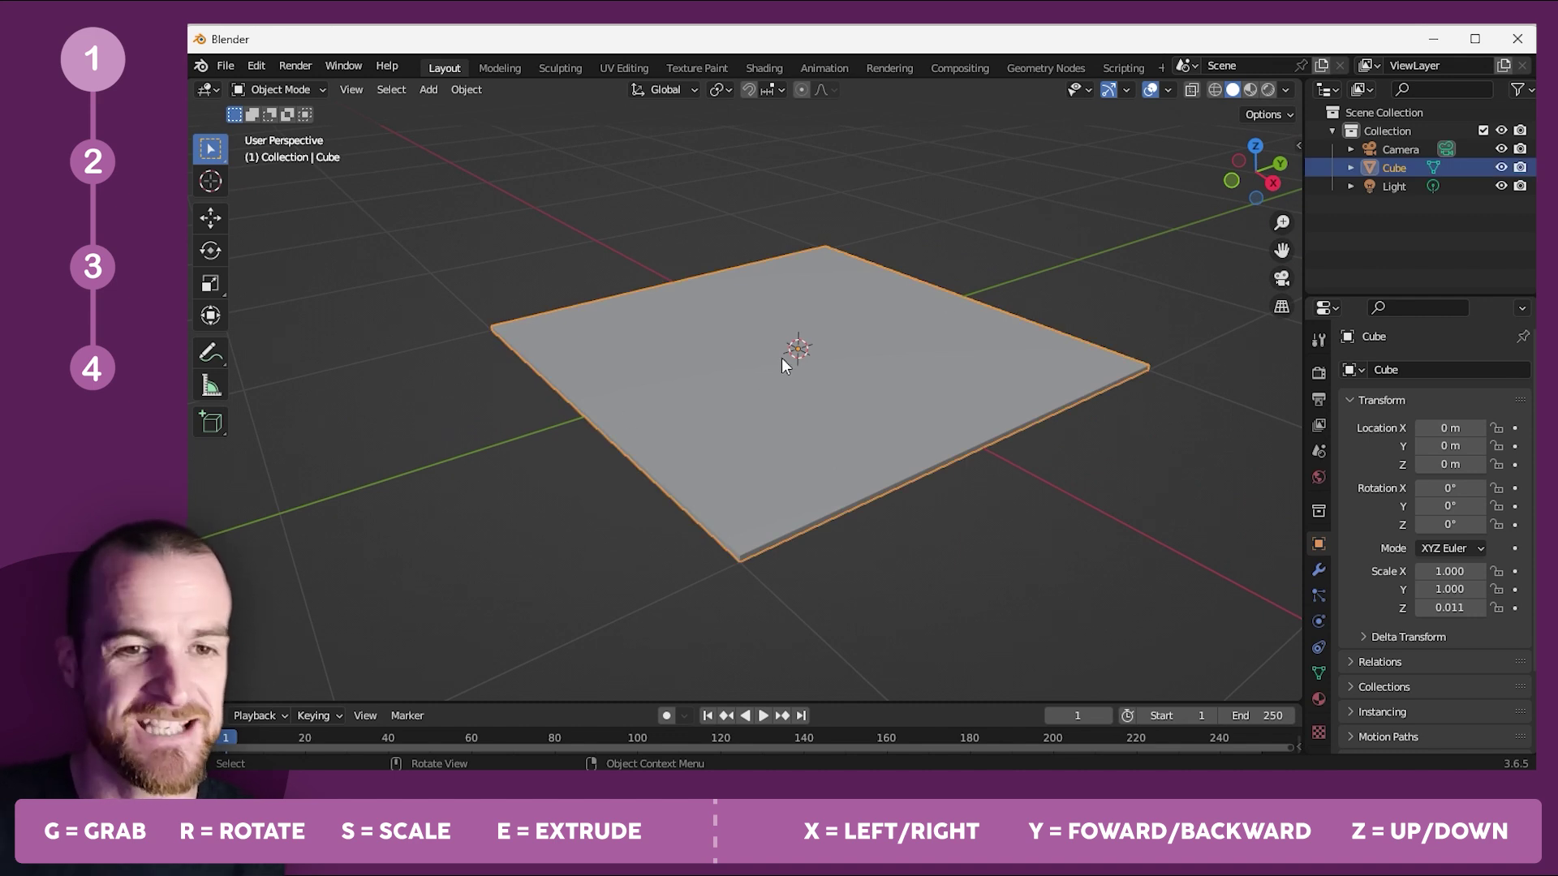
pyautogui.press('Tab')
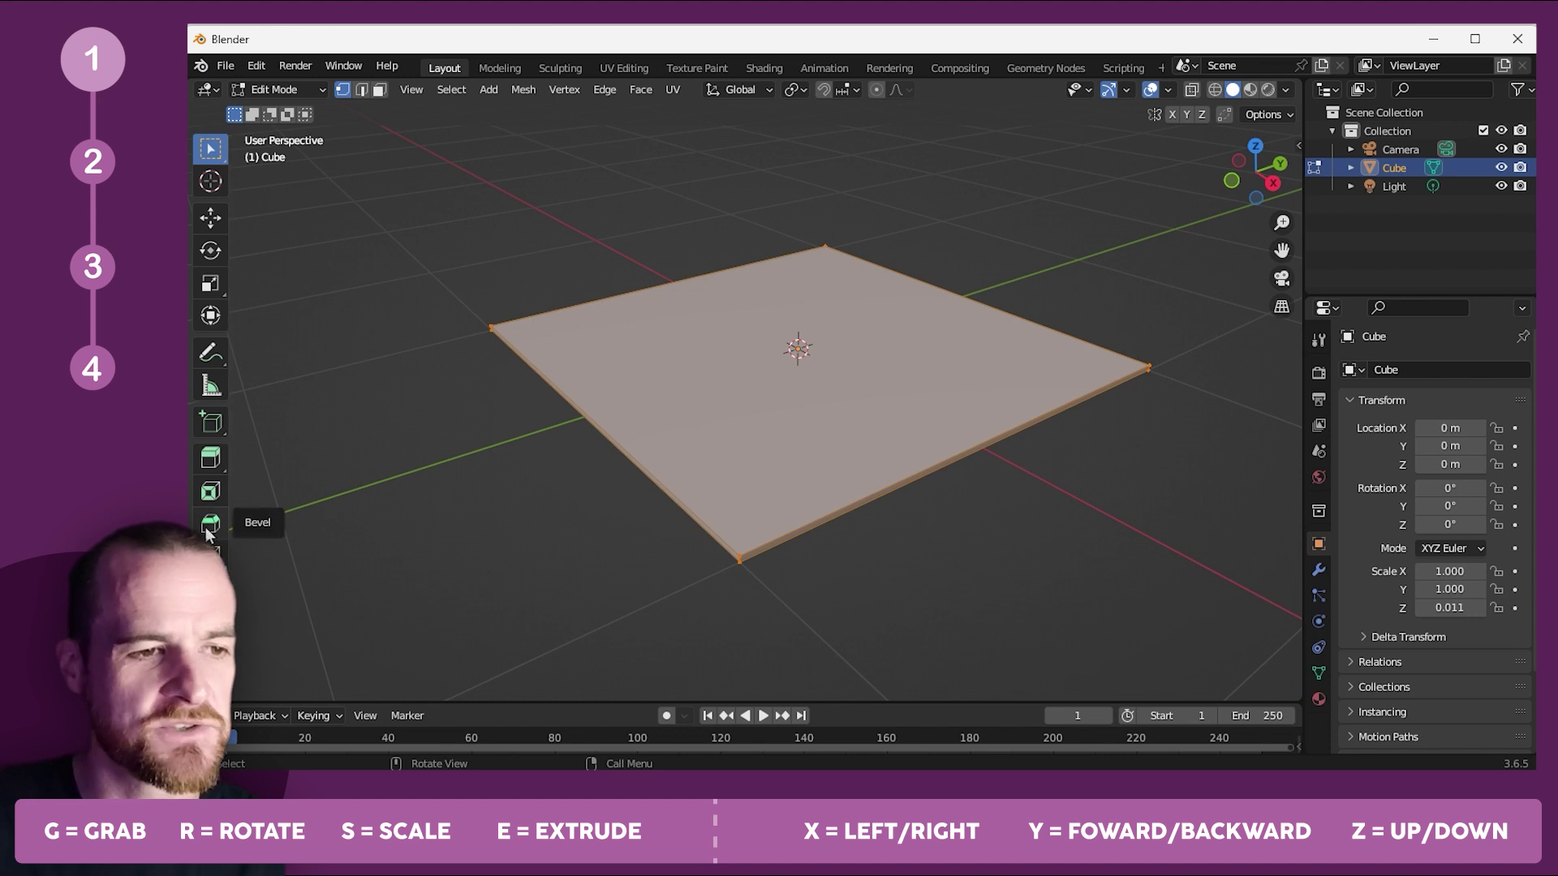
pyautogui.click(211, 494)
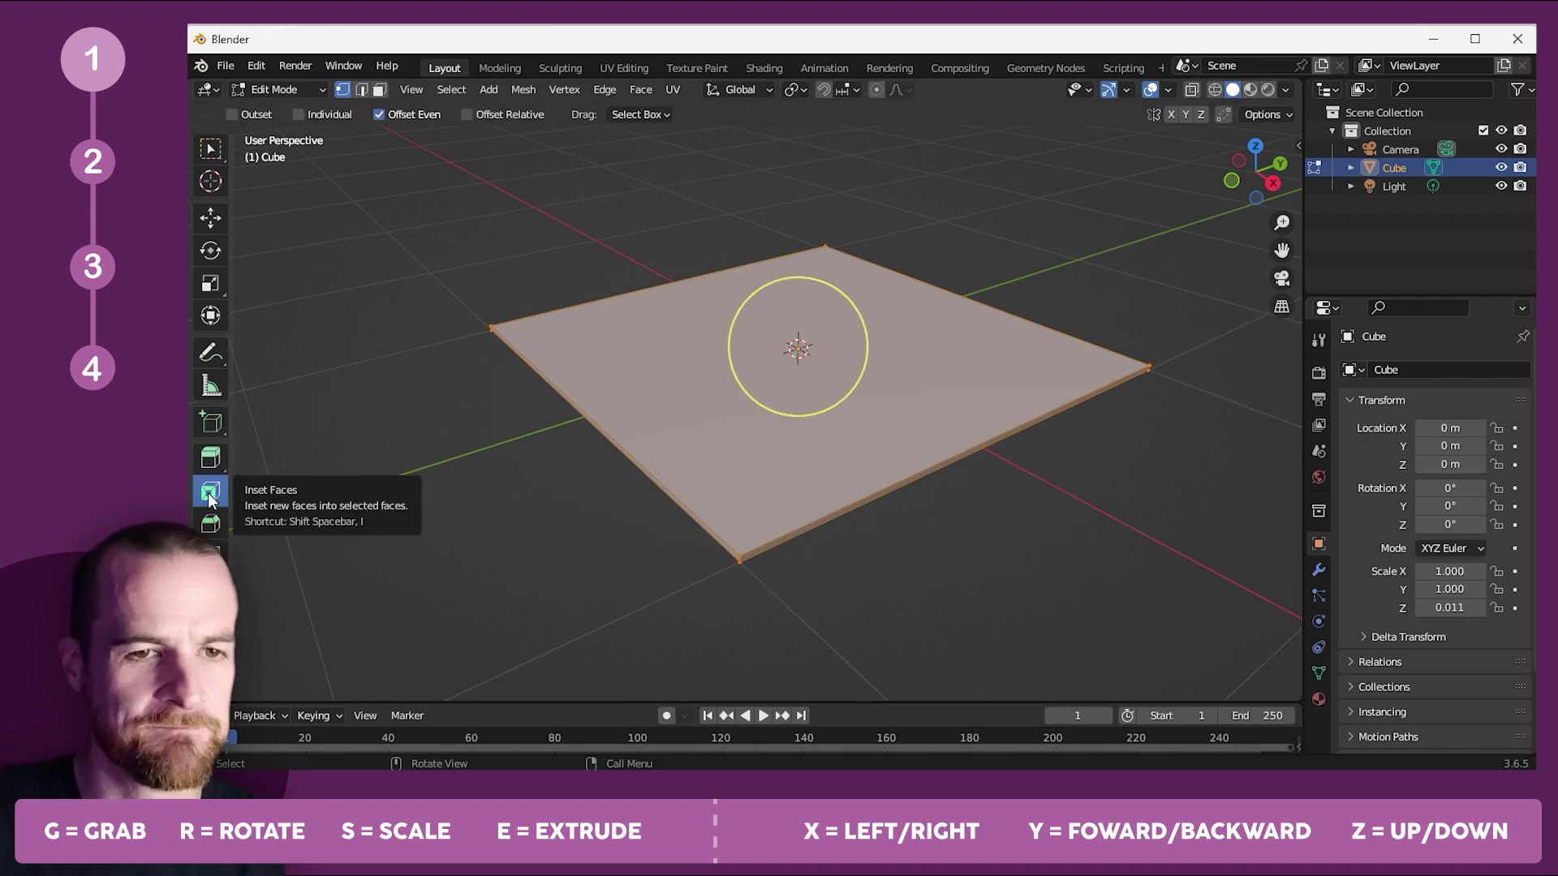
pyautogui.hotkey('alt', 'a')
pyautogui.click(379, 91)
pyautogui.click(690, 360)
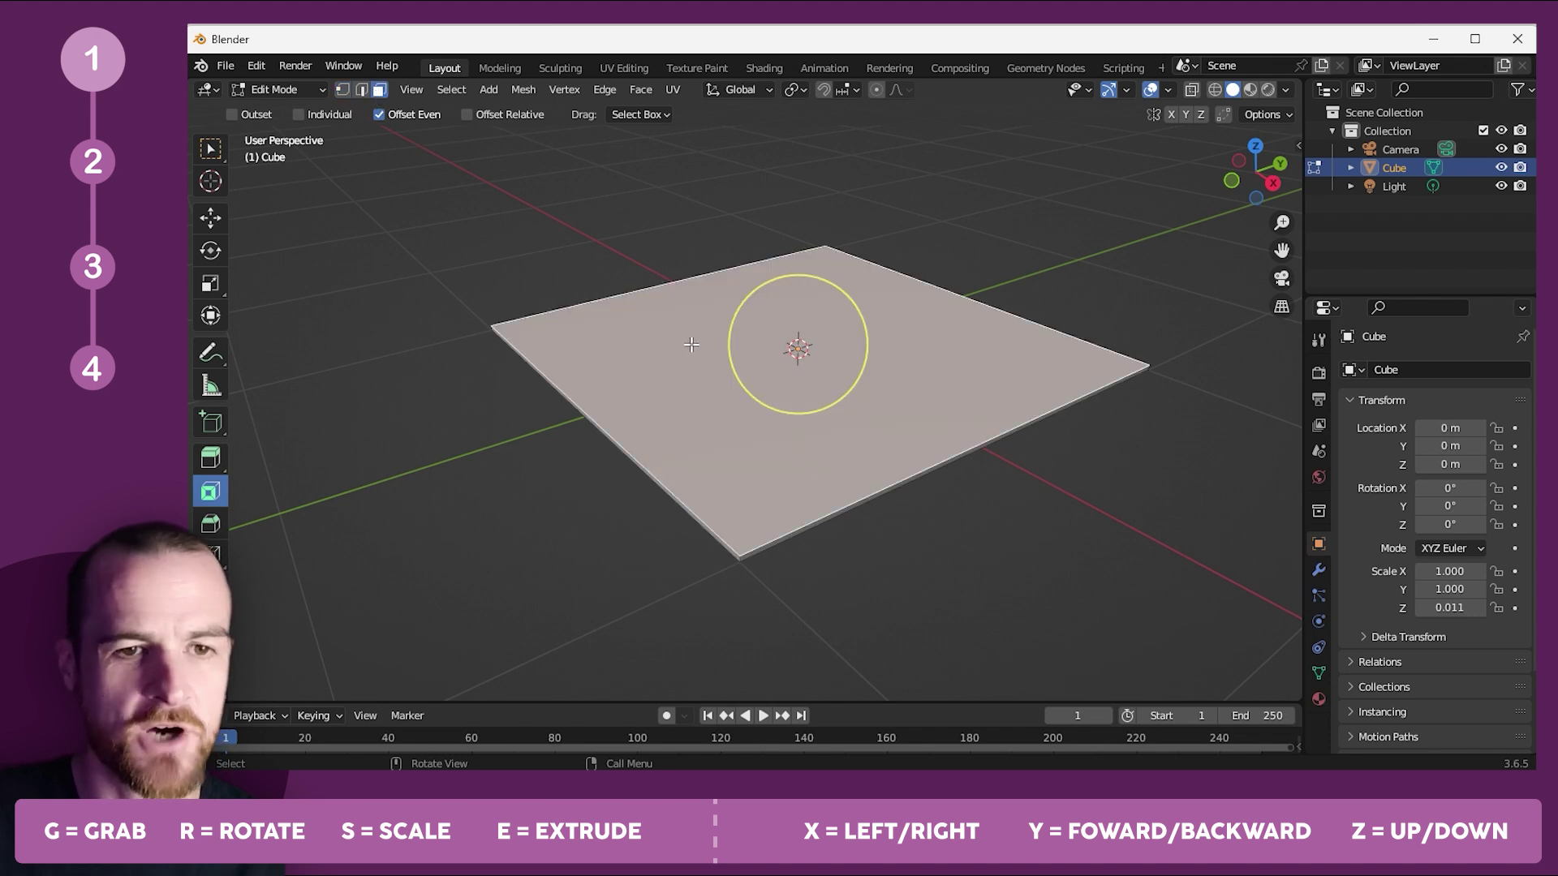
pyautogui.moveTo(804, 278); pyautogui.dragTo(801, 286)
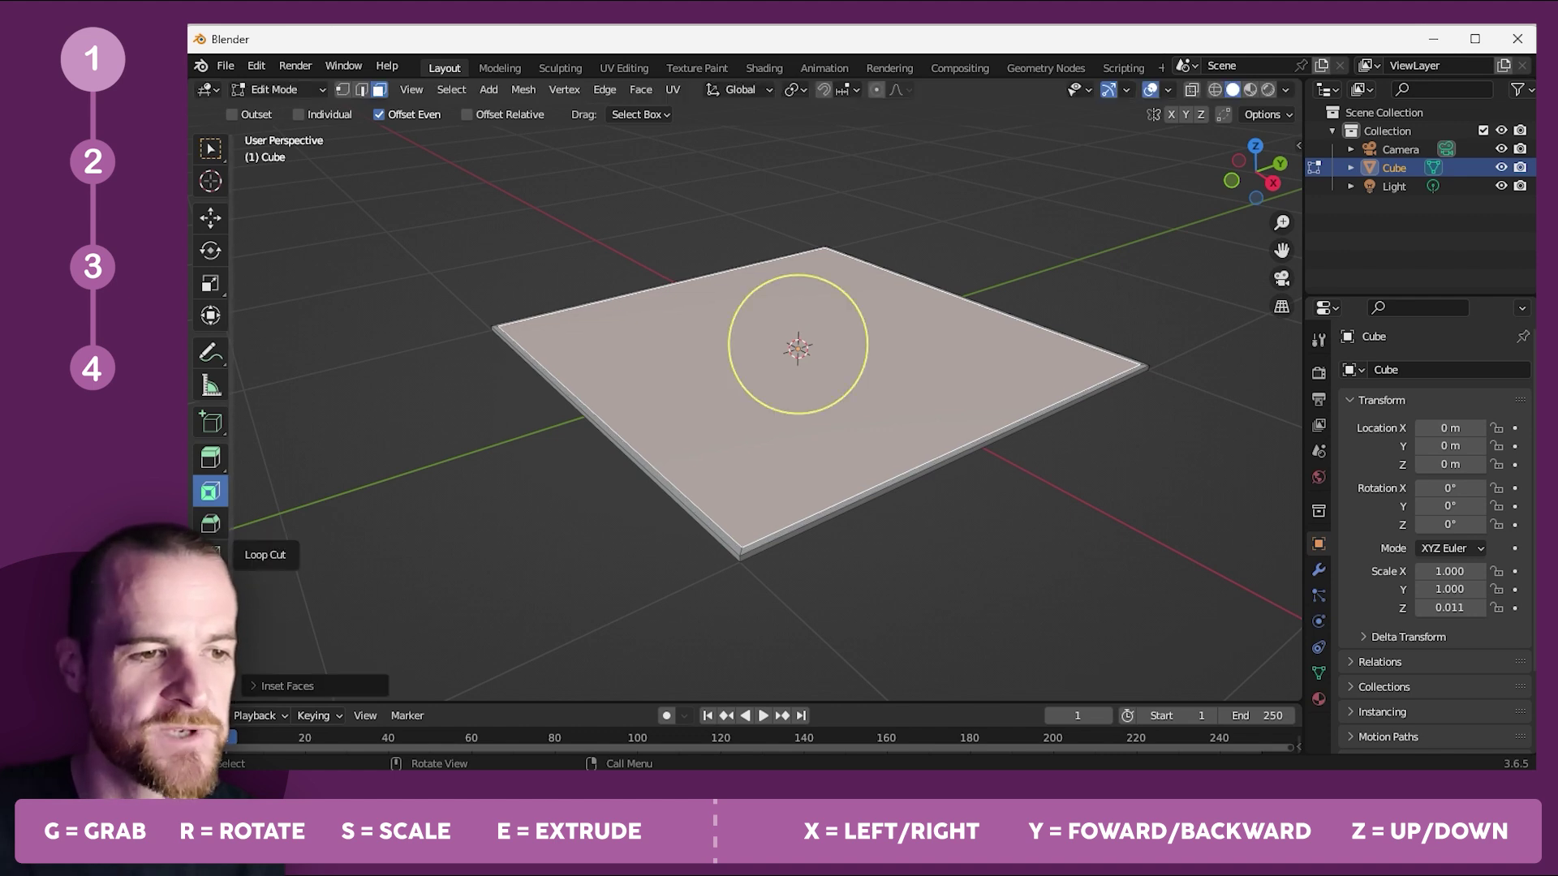
# Add two closely spaced parallel loop cuts across the middle of the slab along the X axis.
pyautogui.click(212, 555)
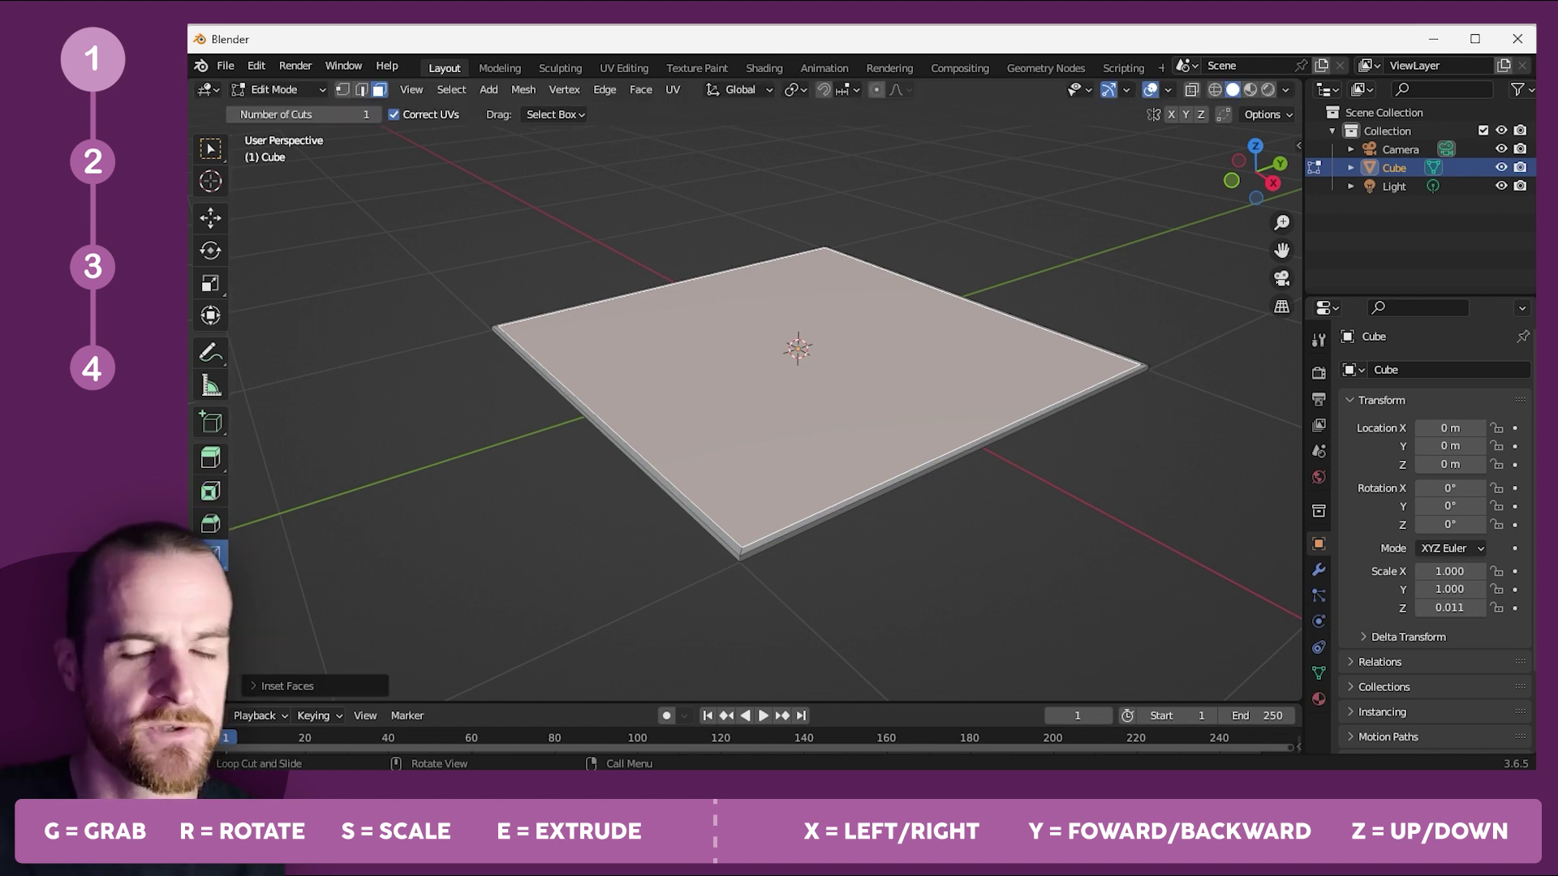
pyautogui.click(1256, 146)
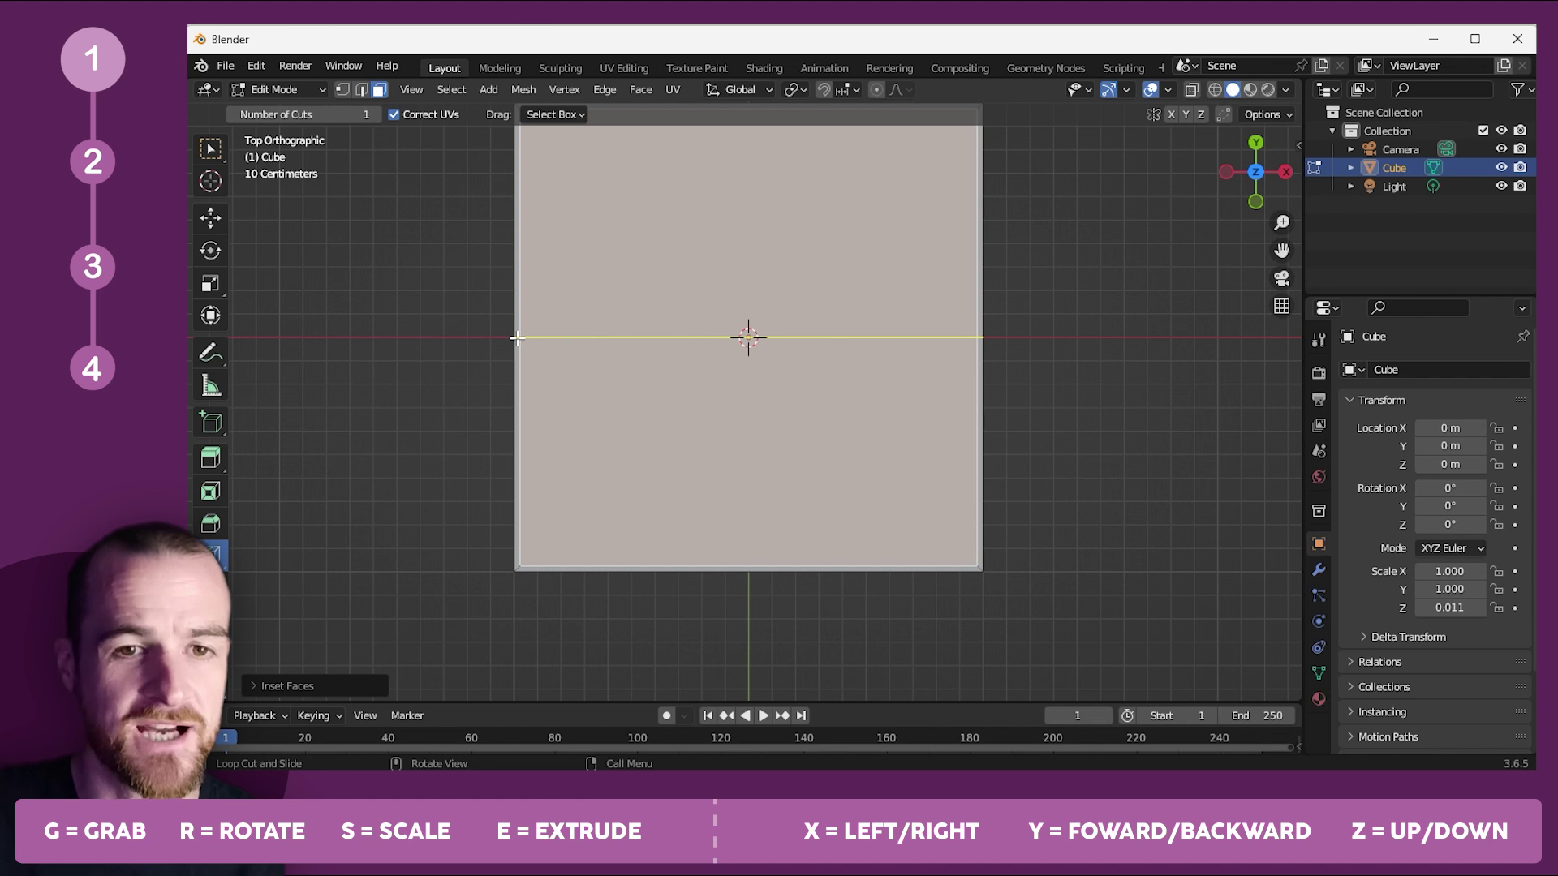
pyautogui.moveTo(517, 337); pyautogui.dragTo(501, 299)
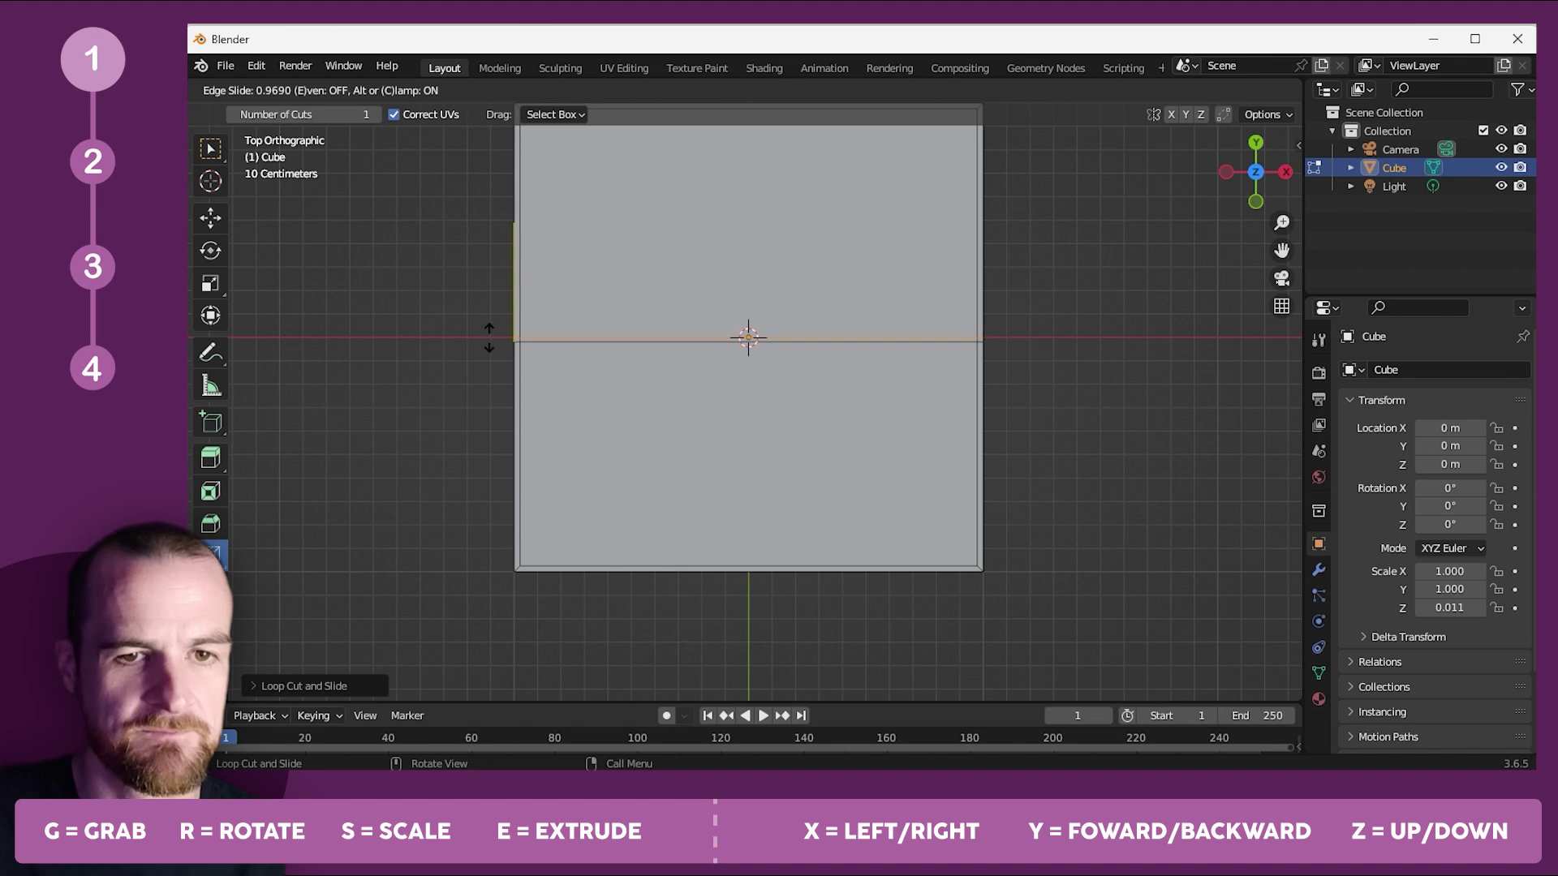
pyautogui.click(491, 336)
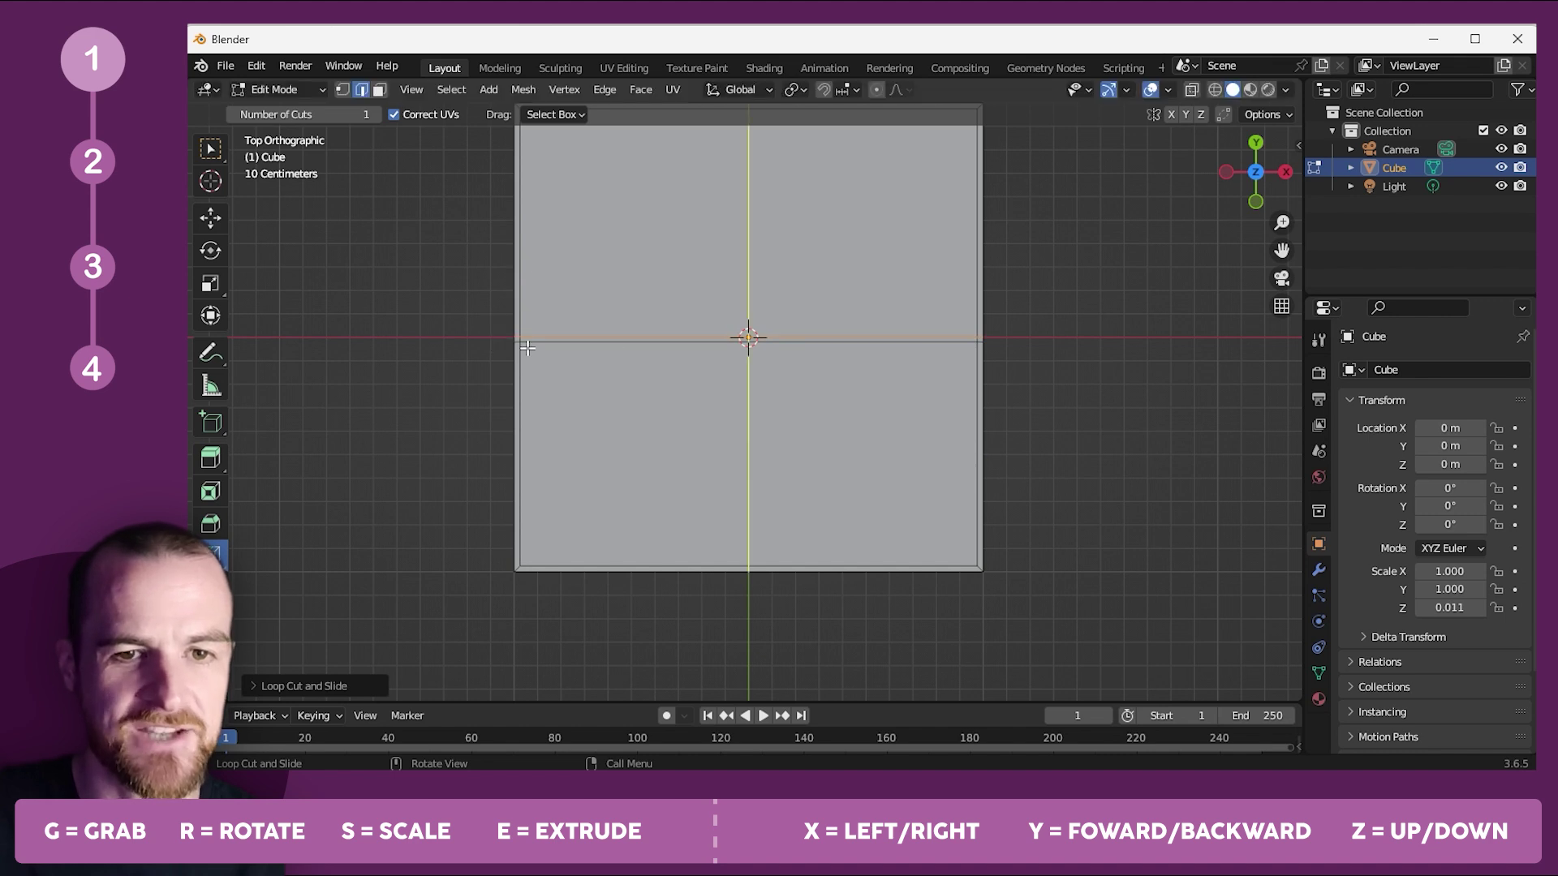
# Add two closely spaced parallel loop cuts across the middle of the slab along the Y axis and return to Object Mode.
pyautogui.scroll(4, 1076, 343)
pyautogui.keyDown('shift'); pyautogui.moveTo(1077, 340); pyautogui.dragTo(792, 416, button='middle'); pyautogui.keyUp('shift')
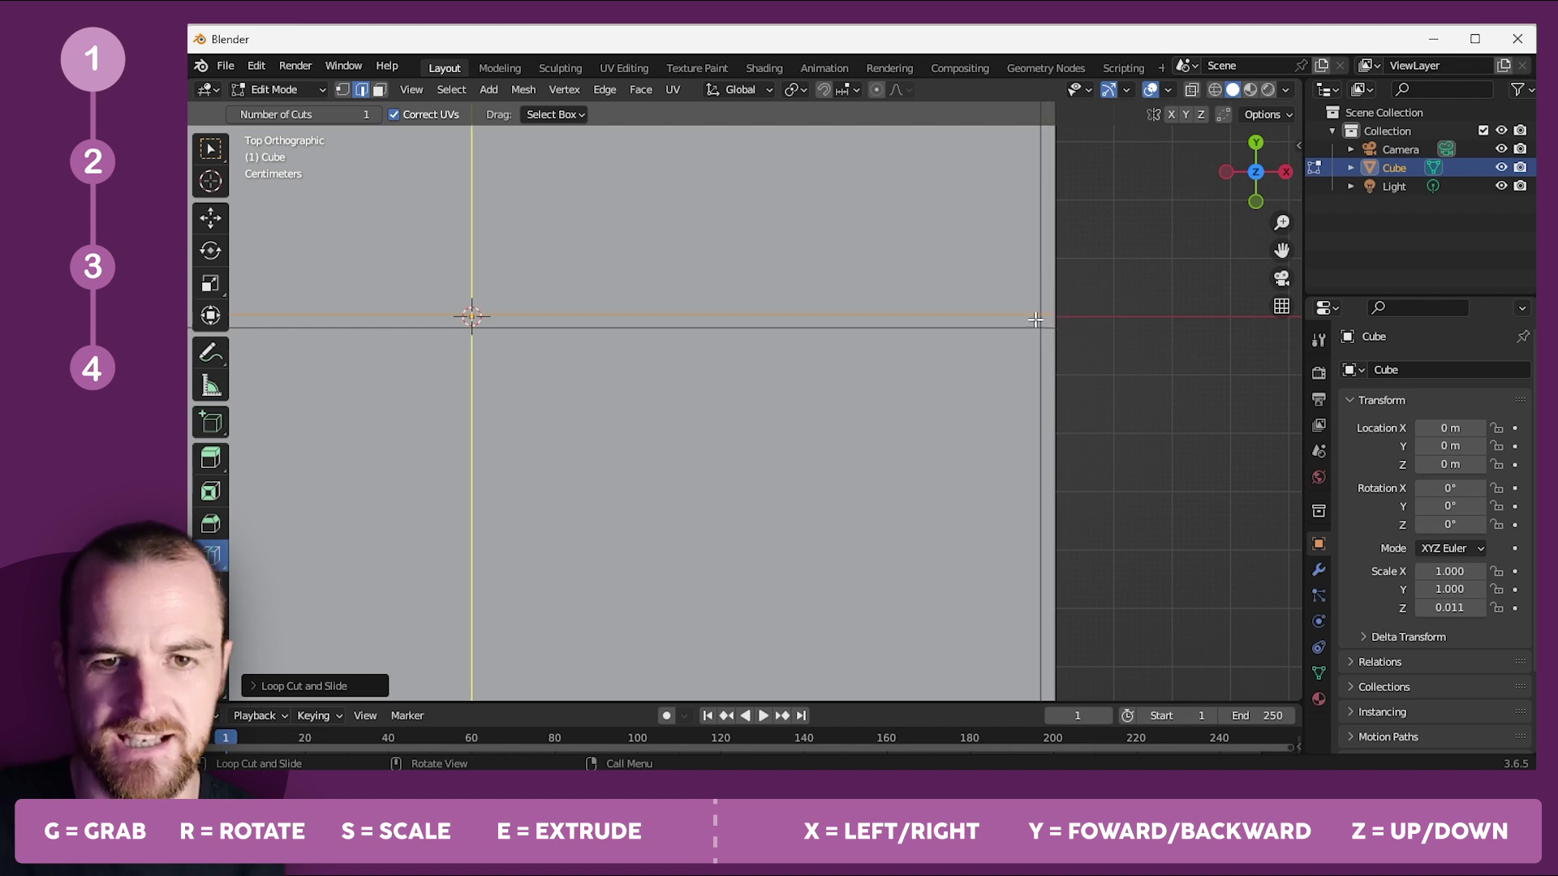
pyautogui.scroll(-6, 744, 513)
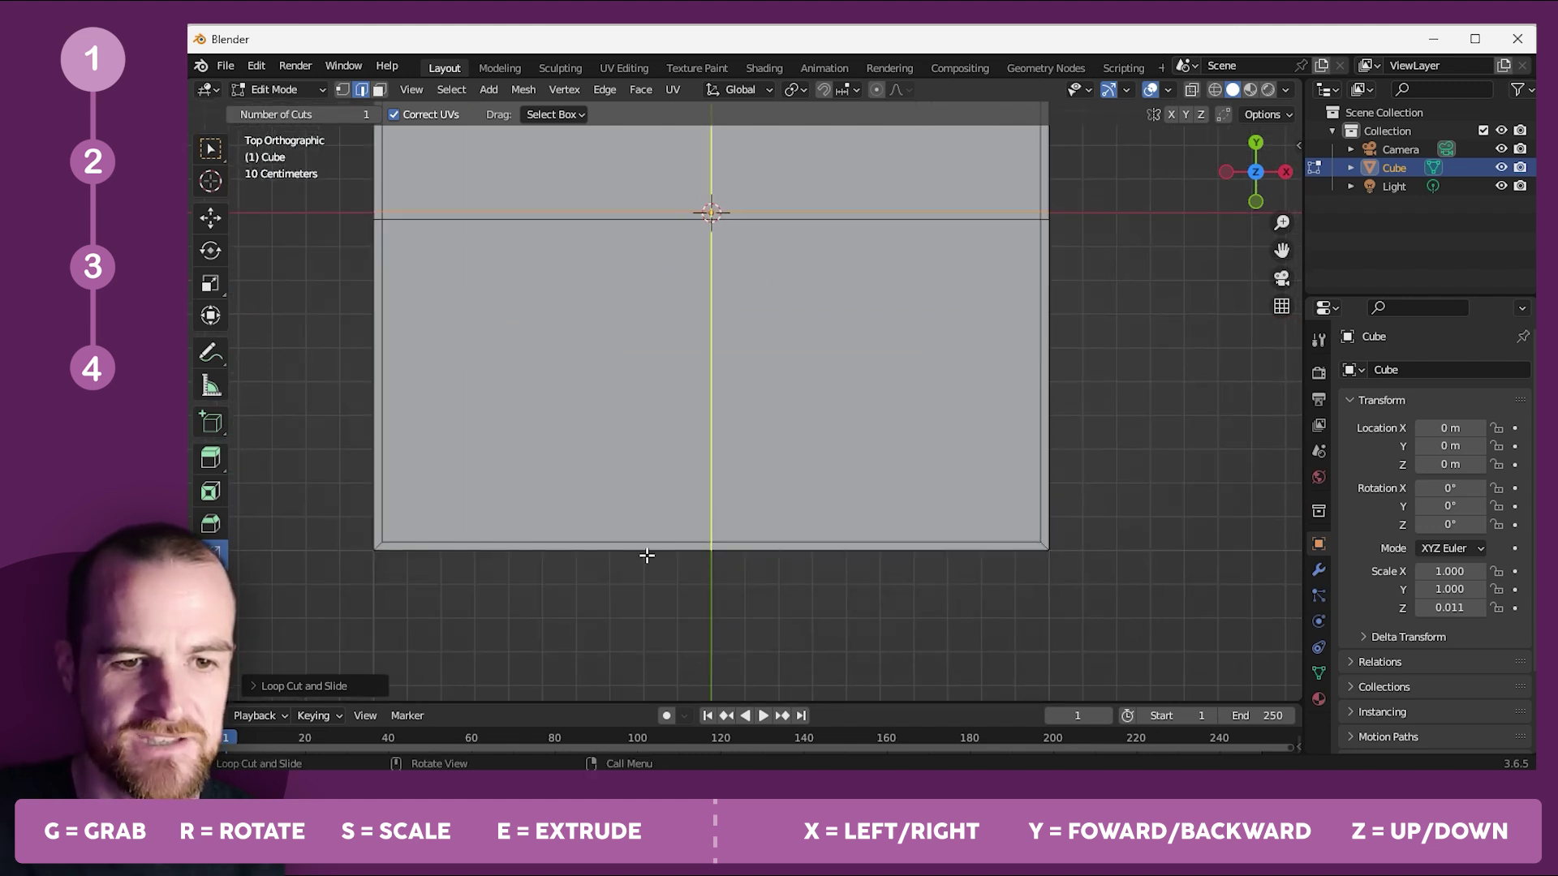
pyautogui.click(712, 550)
pyautogui.moveTo(723, 570)
pyautogui.mouseDown()
pyautogui.moveTo(543, 572)
pyautogui.moveTo(707, 580)
pyautogui.mouseUp()
pyautogui.moveTo(1029, 491); pyautogui.dragTo(878, 313, button='middle')
pyautogui.press('Tab')
pyautogui.press('Tab')
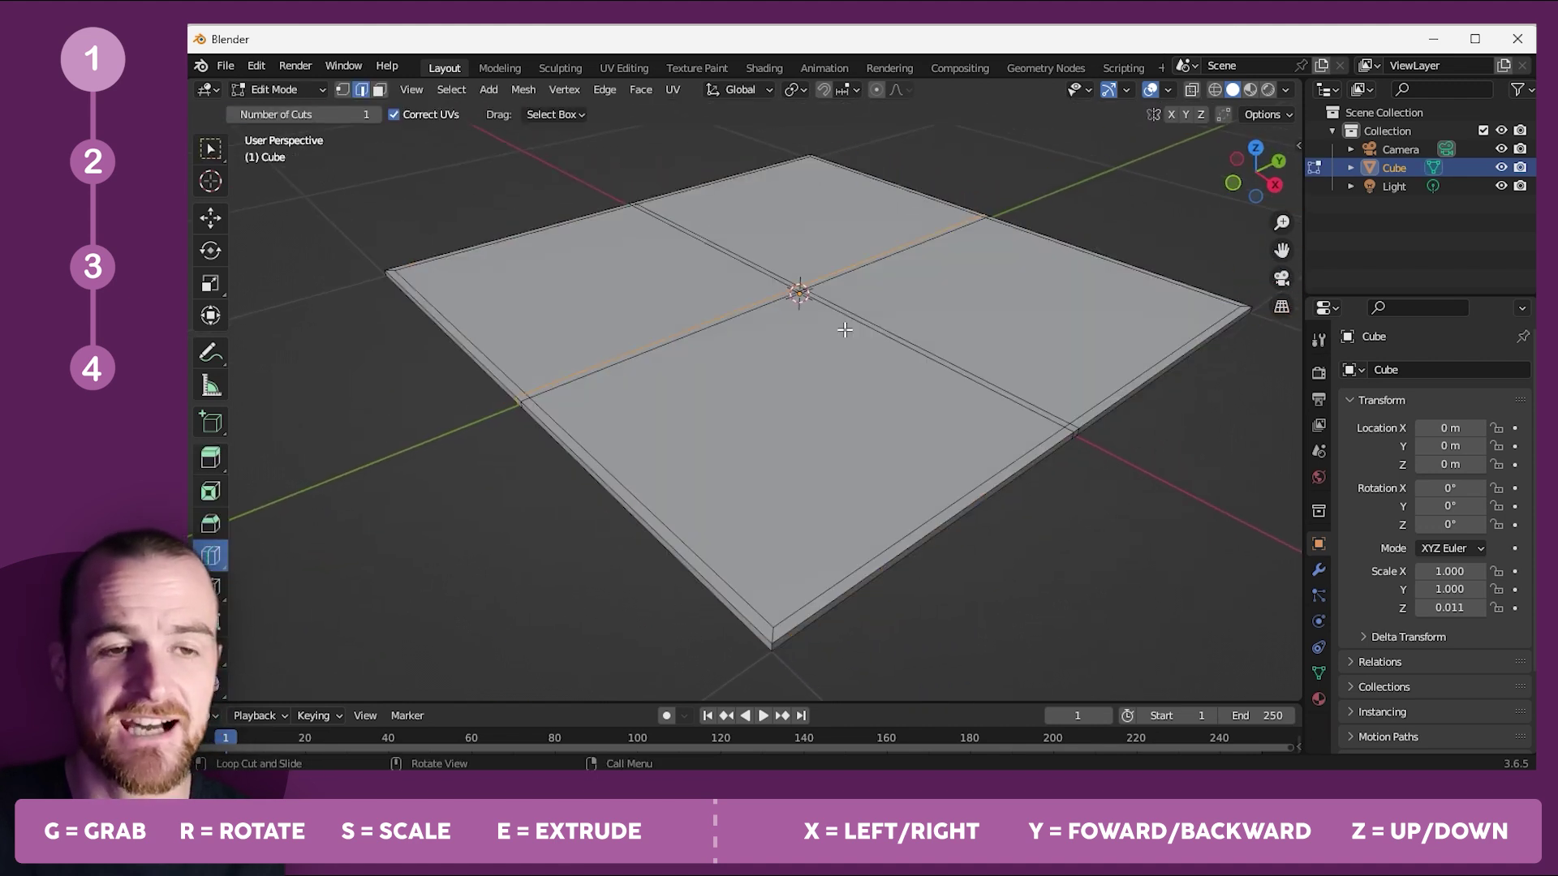
pyautogui.press('Tab')
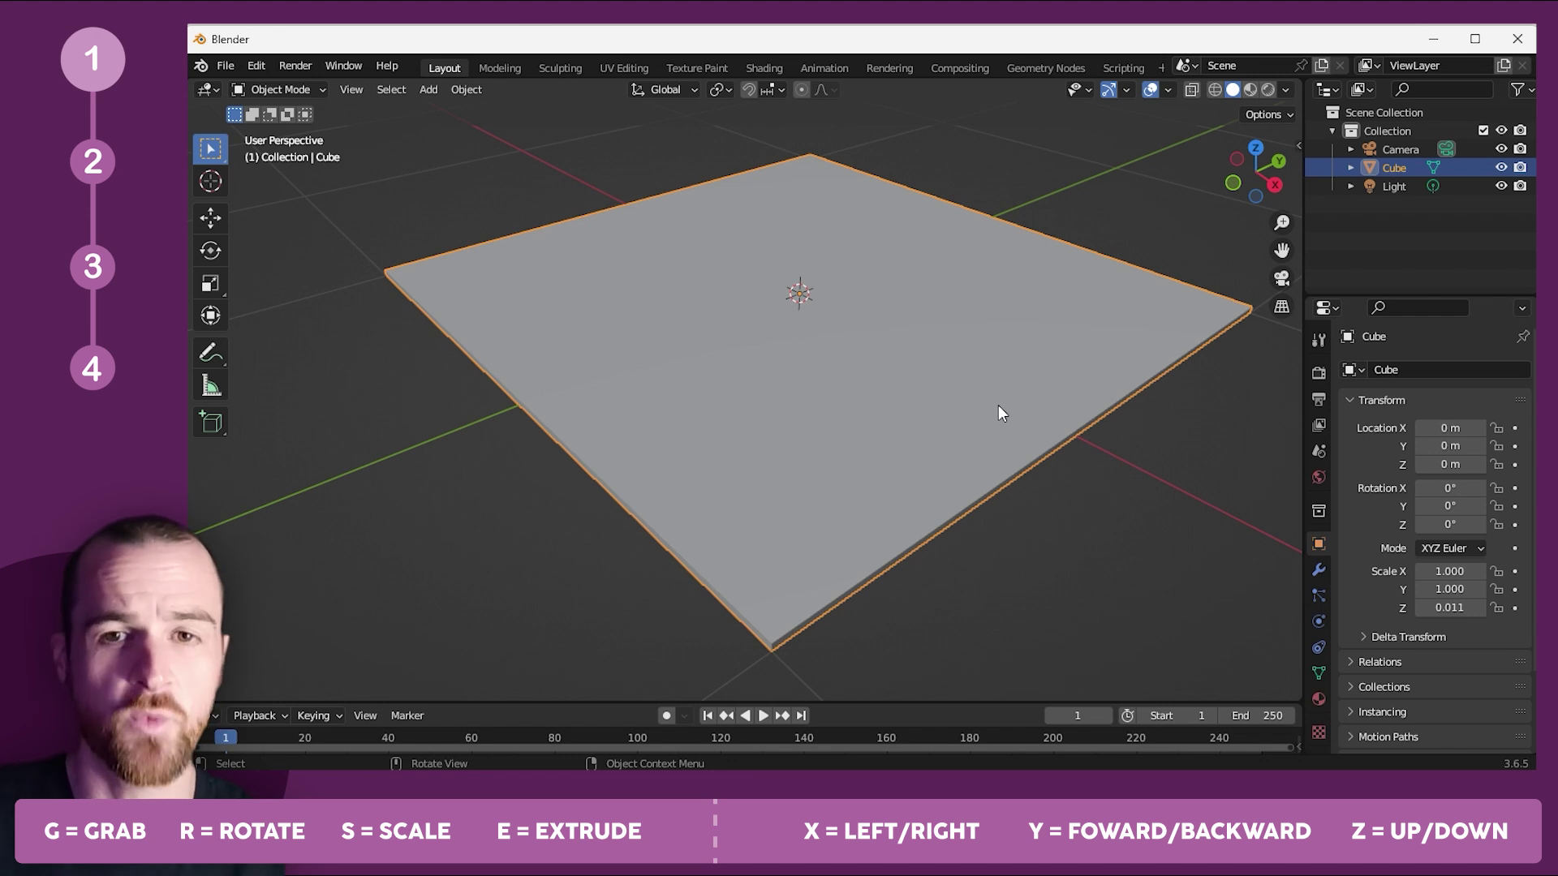
# In Edit Mode, face-select the slab's thin border and crossing divider strips from above, leaving the four large top sections unselected.
pyautogui.click(1256, 151)
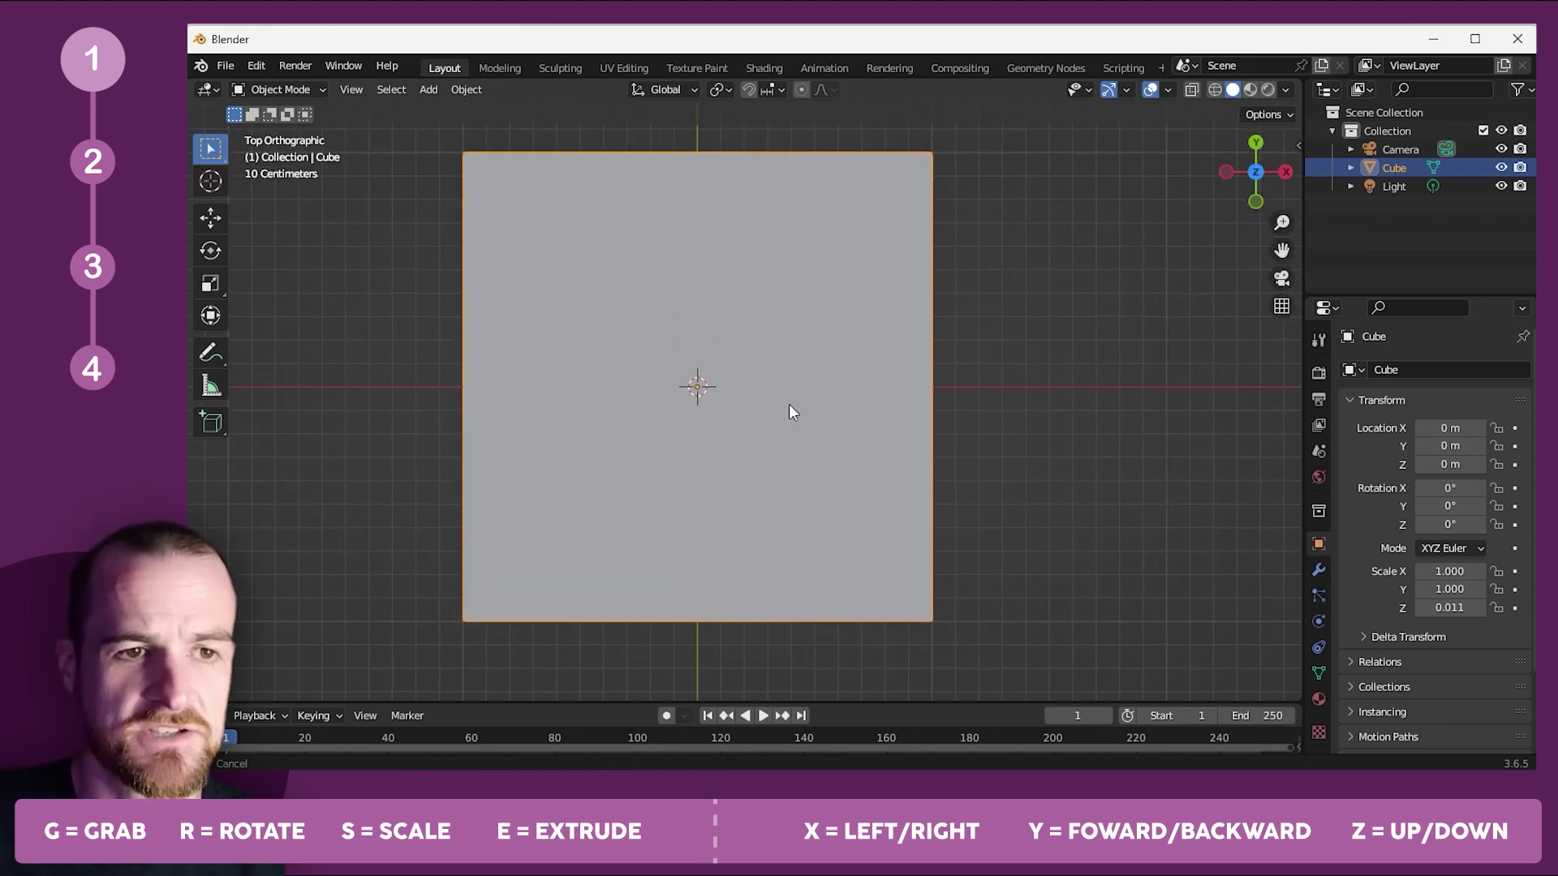
pyautogui.press('Tab')
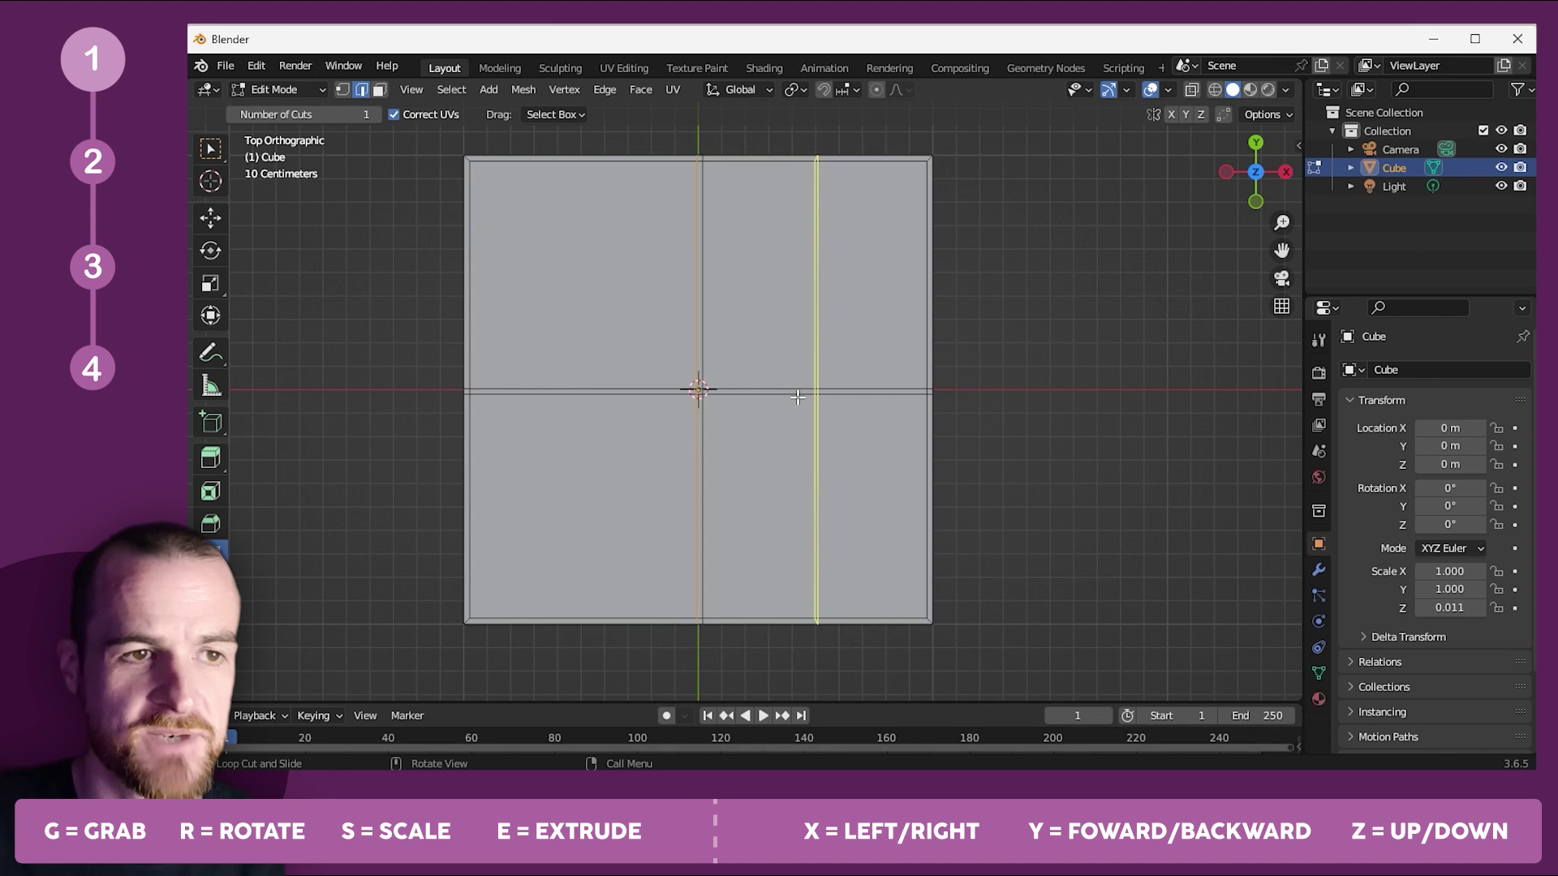
pyautogui.click(206, 151)
pyautogui.click(379, 91)
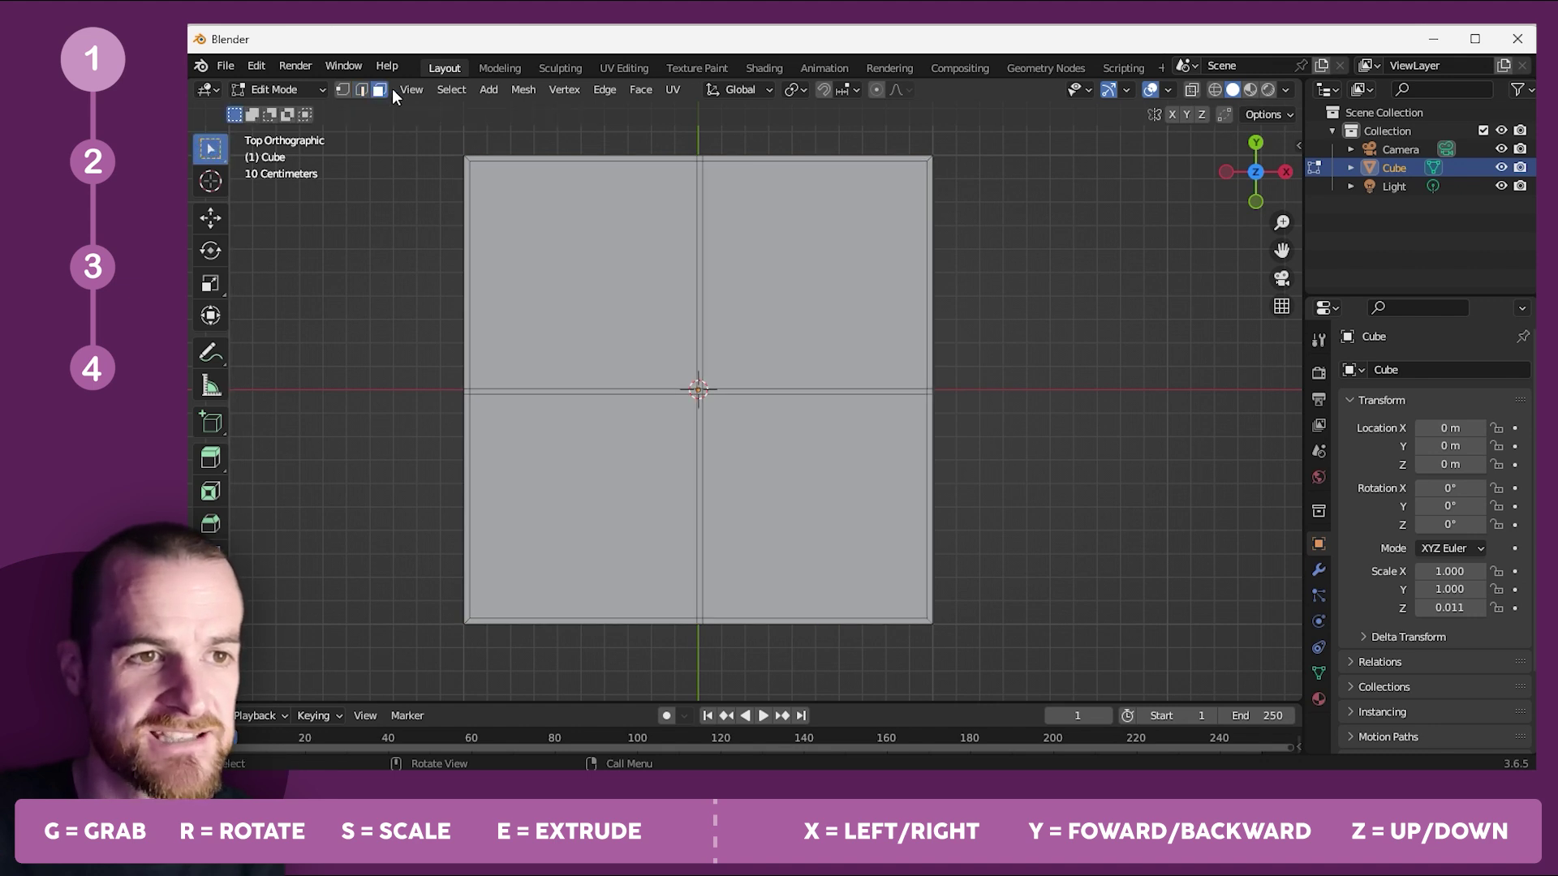
pyautogui.moveTo(441, 146); pyautogui.dragTo(1012, 656)
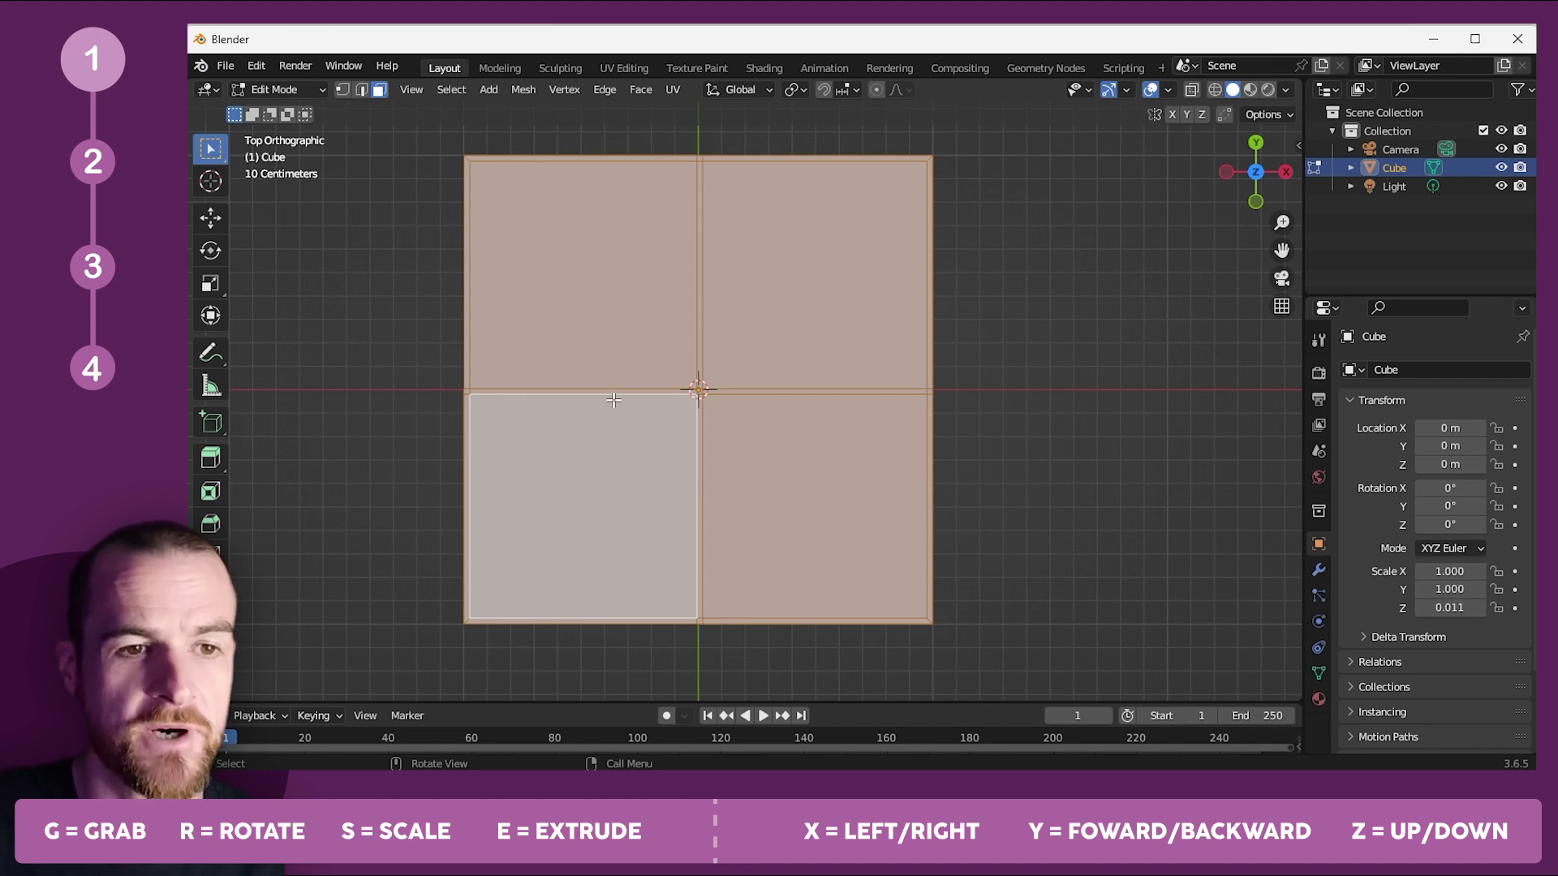
pyautogui.press('shift')
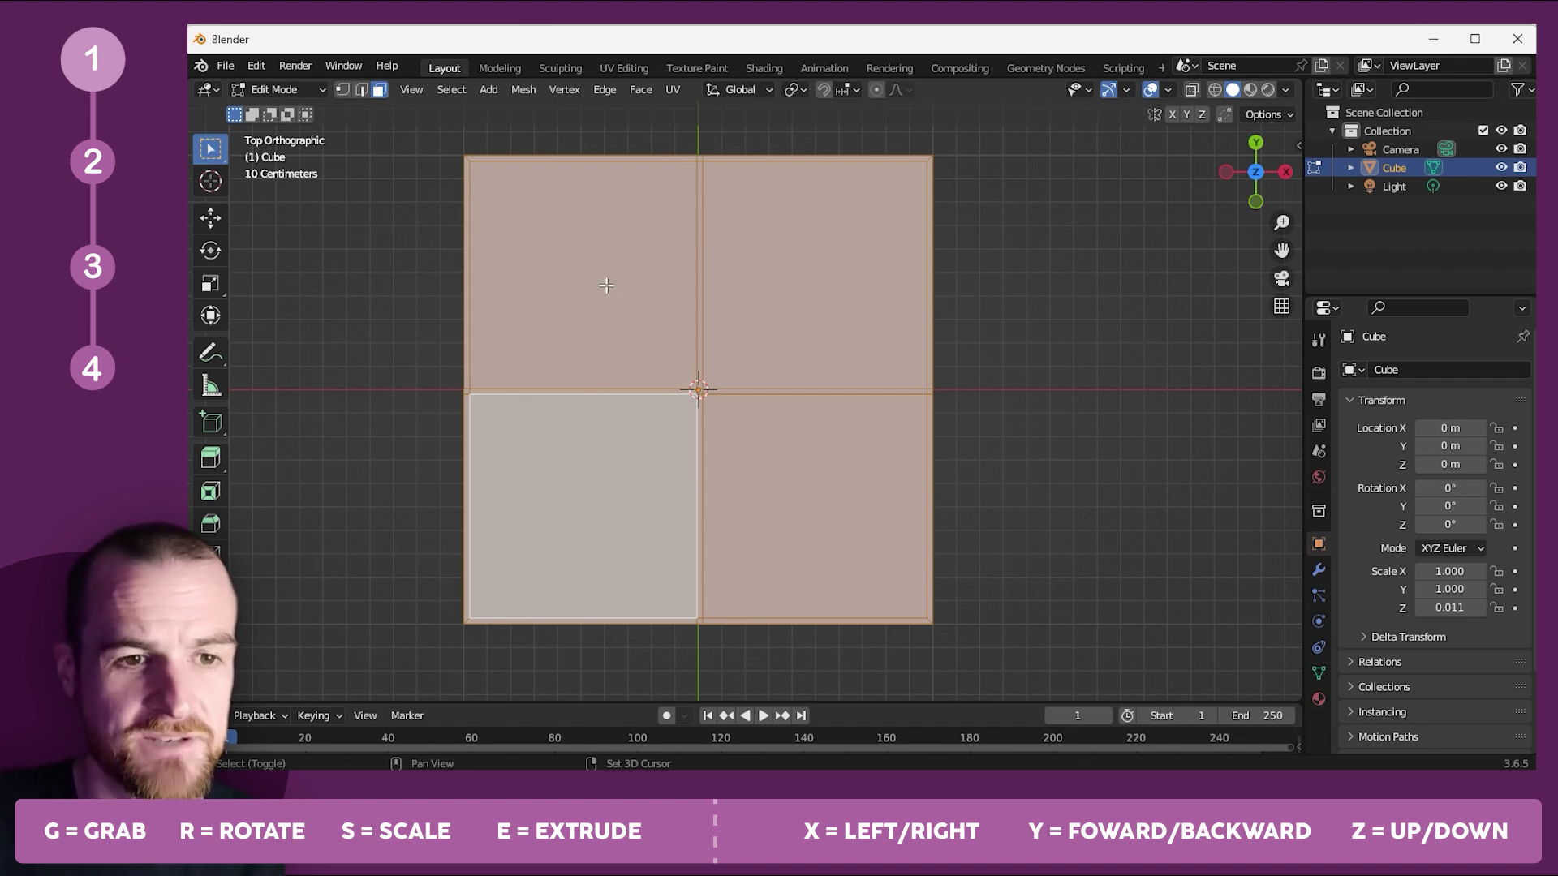
pyautogui.keyDown('shift'); pyautogui.click(606, 286); pyautogui.keyUp('shift')
pyautogui.keyDown('shift'); pyautogui.click(814, 482); pyautogui.keyUp('shift')
pyautogui.keyDown('shift'); pyautogui.click(812, 337); pyautogui.keyUp('shift')
pyautogui.moveTo(804, 612); pyautogui.dragTo(710, 439, button='middle')
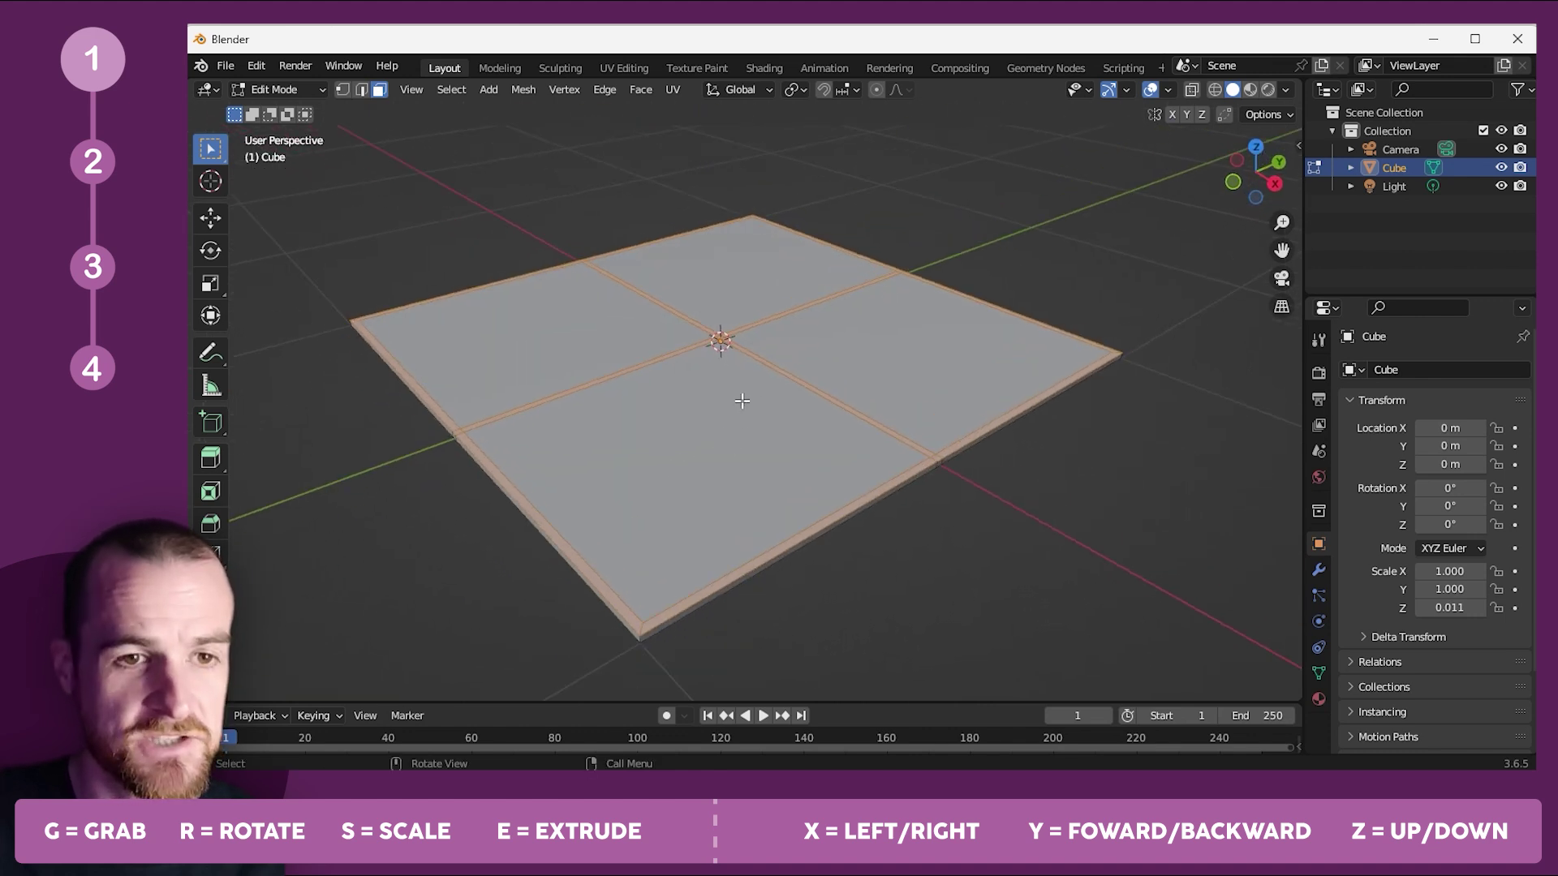
# Extrude the selected border and divider faces upward into walls forming a four-compartment box, and return to Object Mode with nothing selected.
pyautogui.press('e')
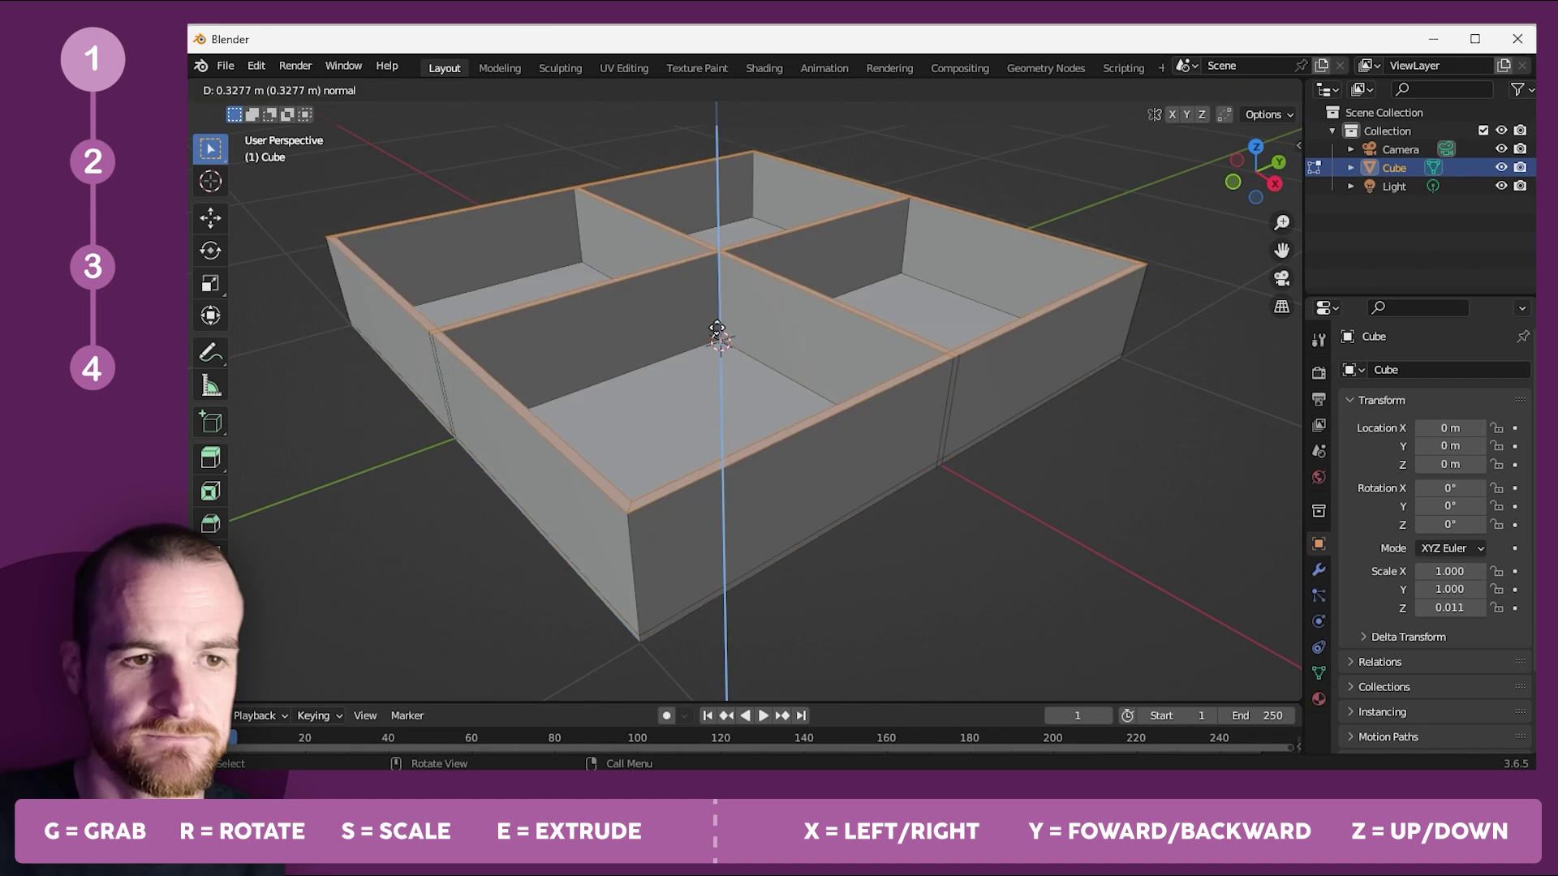
pyautogui.click(698, 280)
pyautogui.scroll(-3, 706, 292)
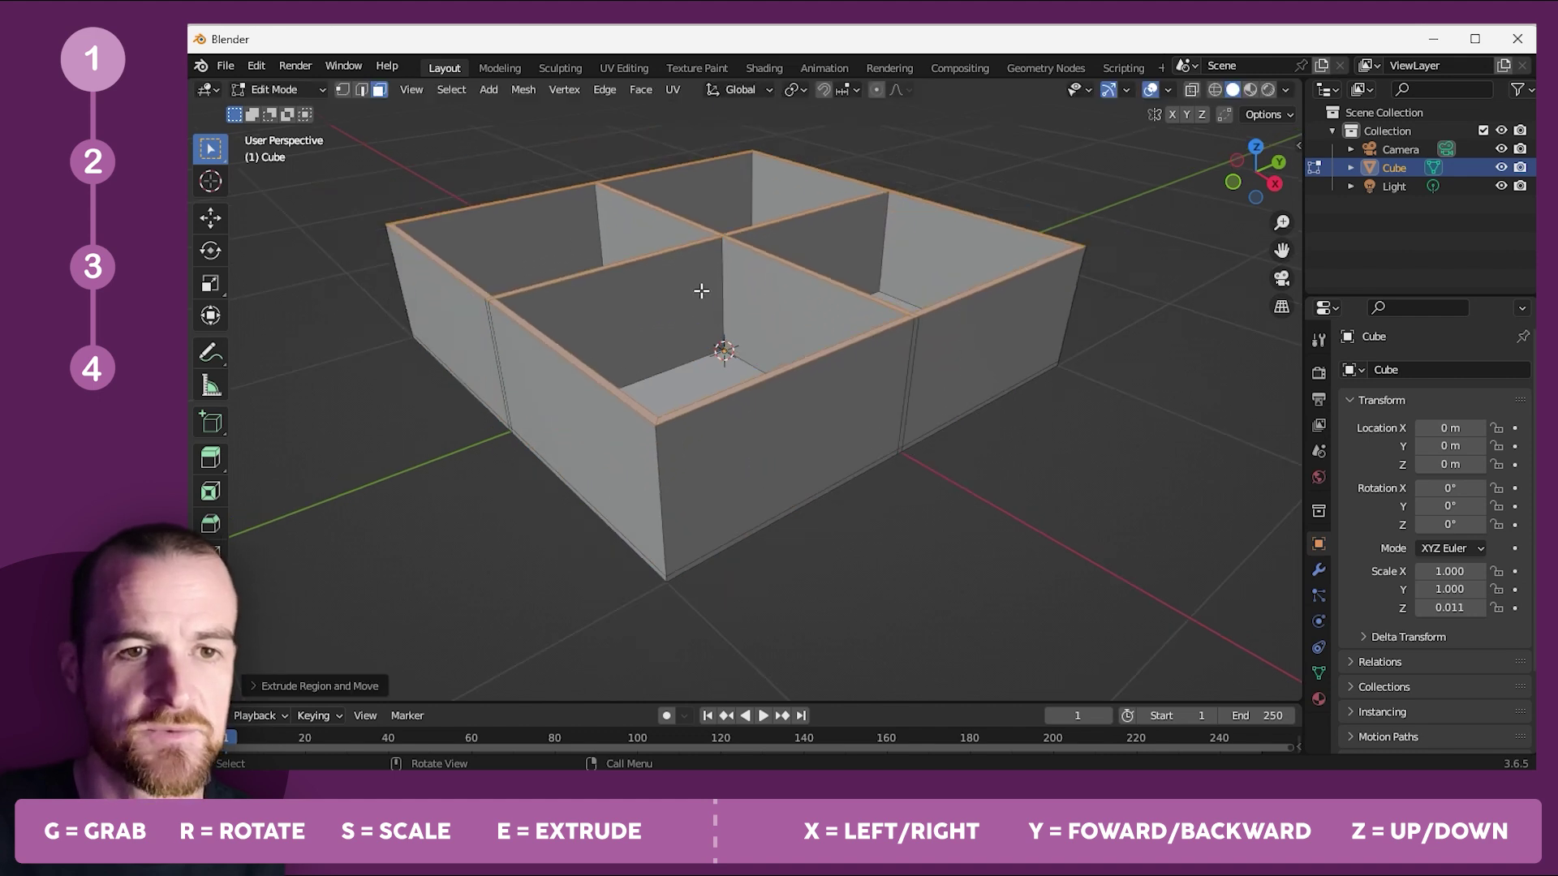
pyautogui.moveTo(709, 324); pyautogui.dragTo(802, 292, button='middle')
pyautogui.press('Tab')
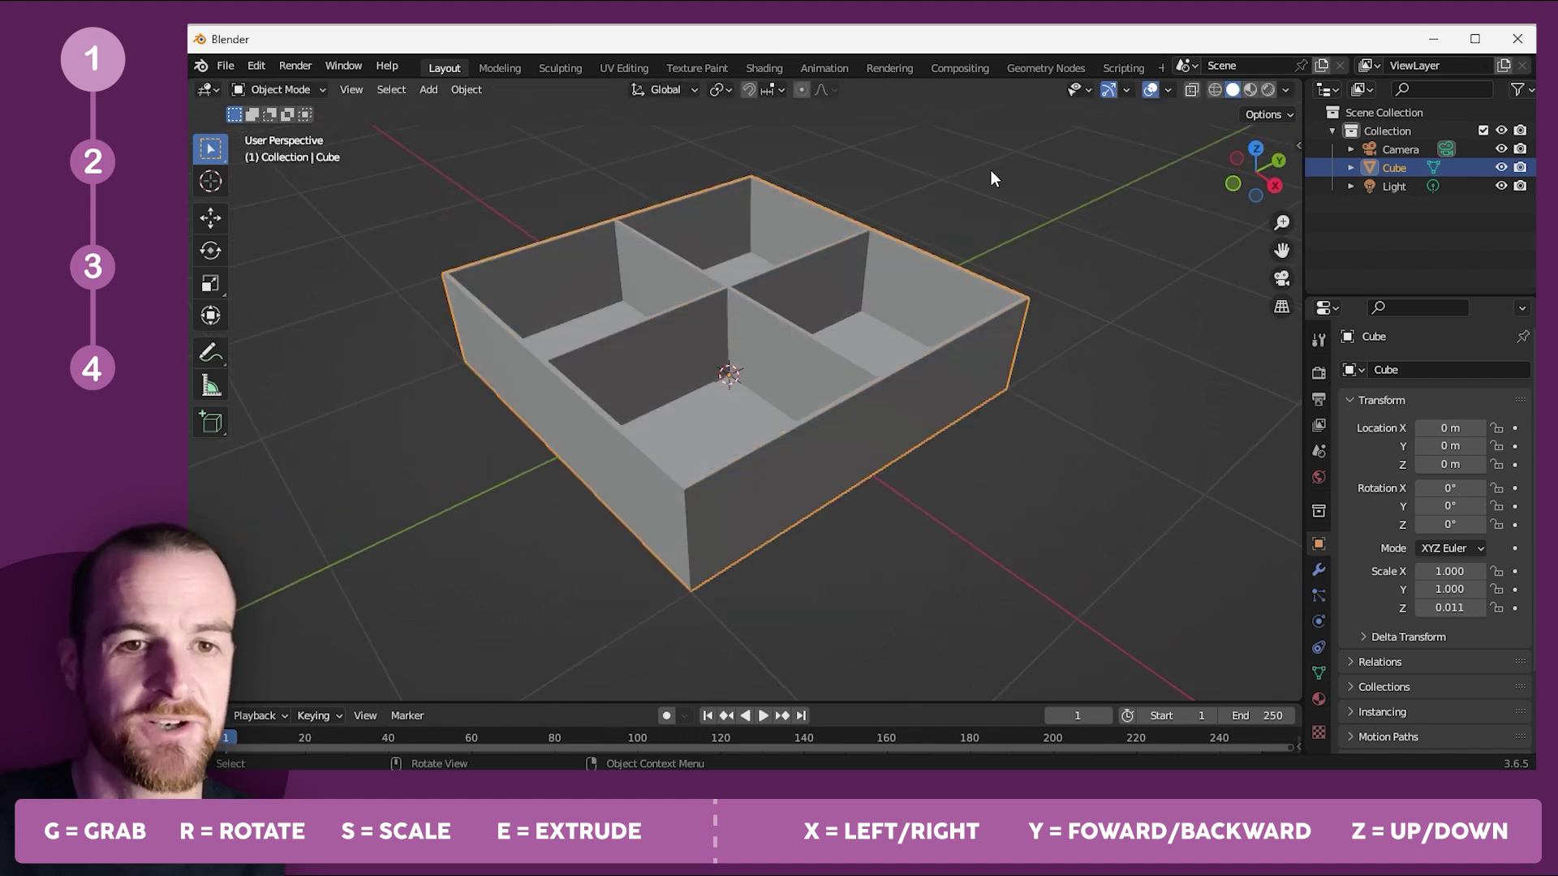
pyautogui.click(991, 169)
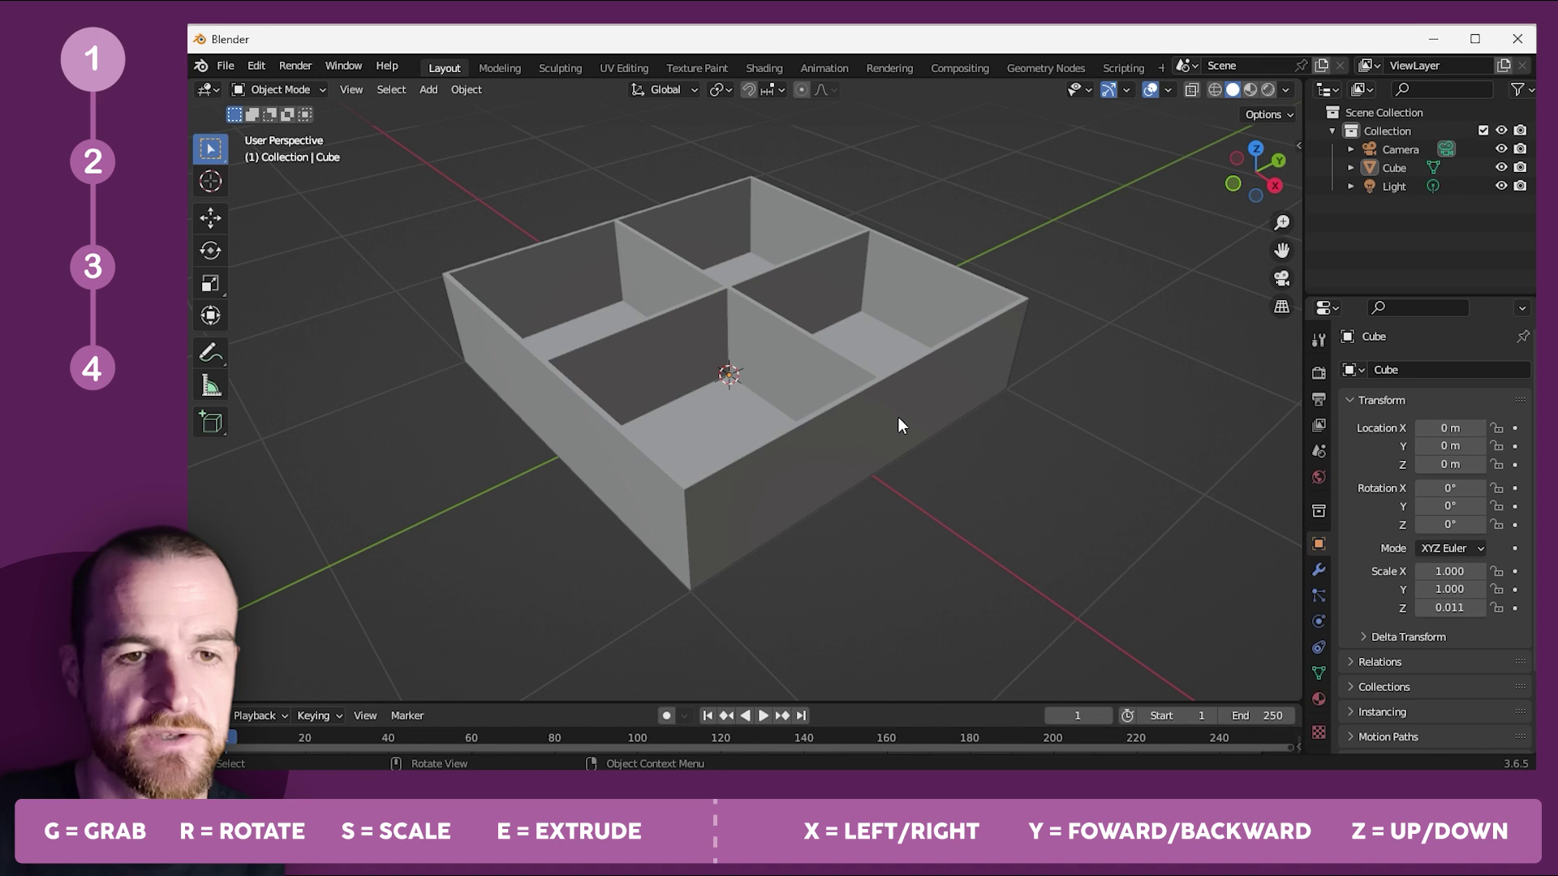
# Add a Bevel modifier to the four-compartment box.
pyautogui.scroll(2, 898, 417)
pyautogui.click(795, 432)
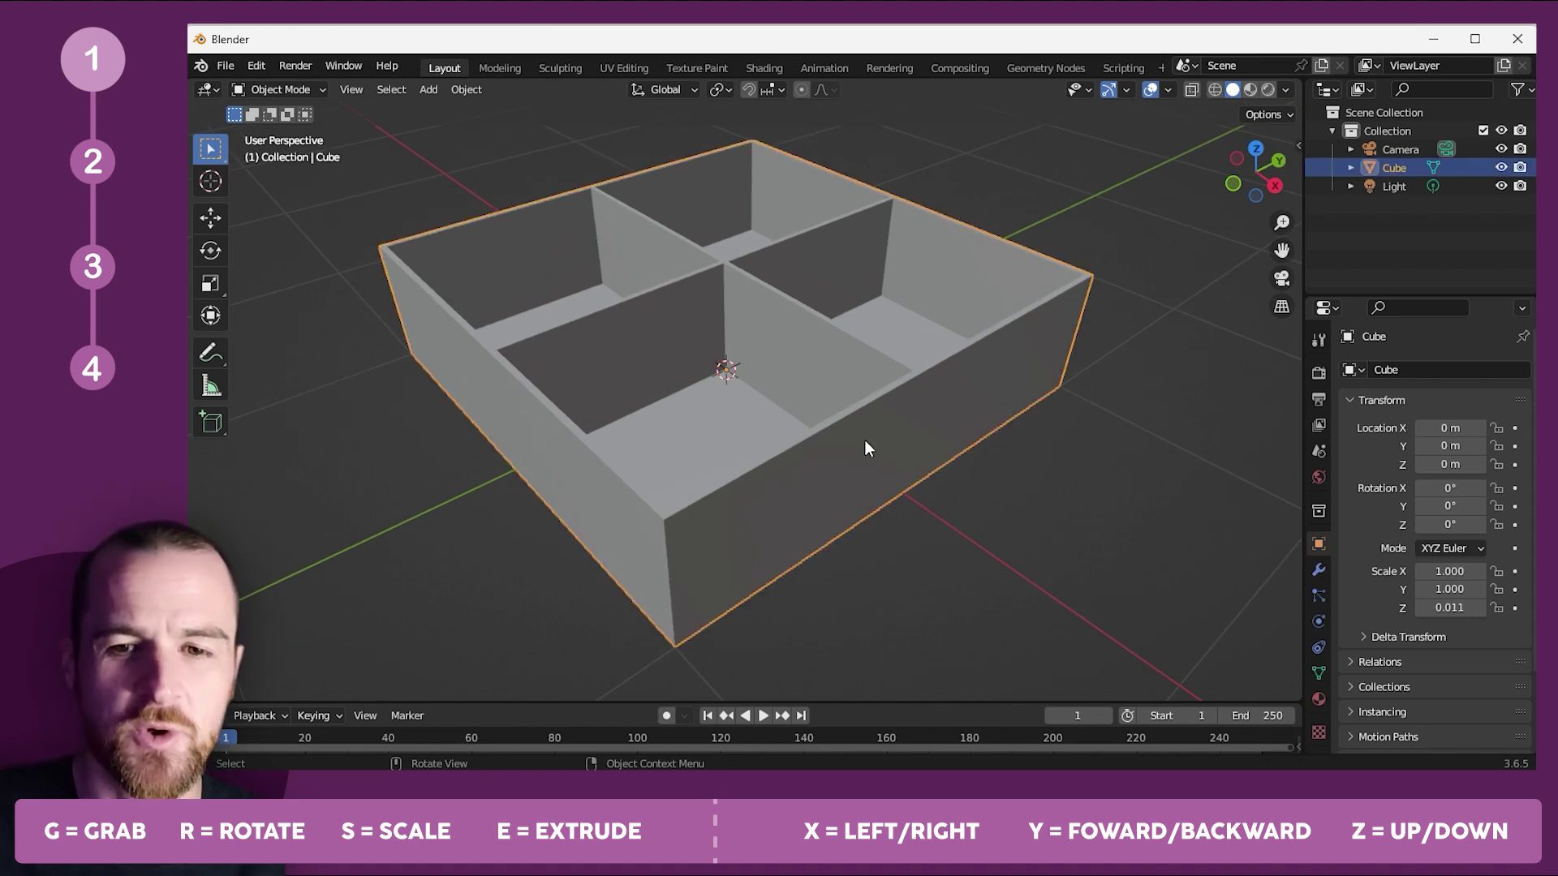
pyautogui.click(1317, 571)
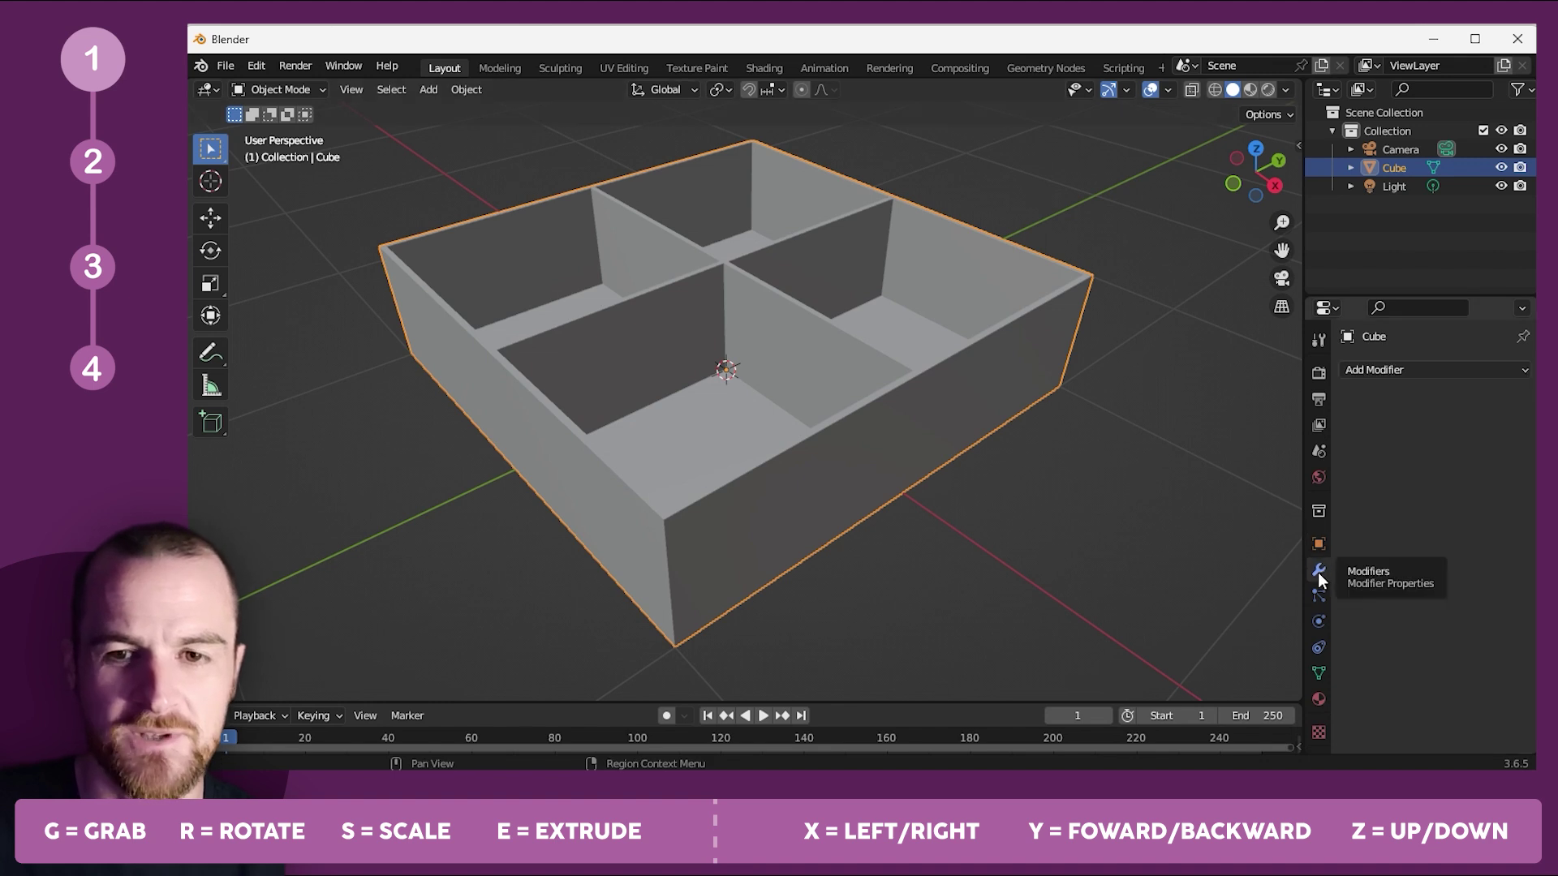
pyautogui.click(1388, 369)
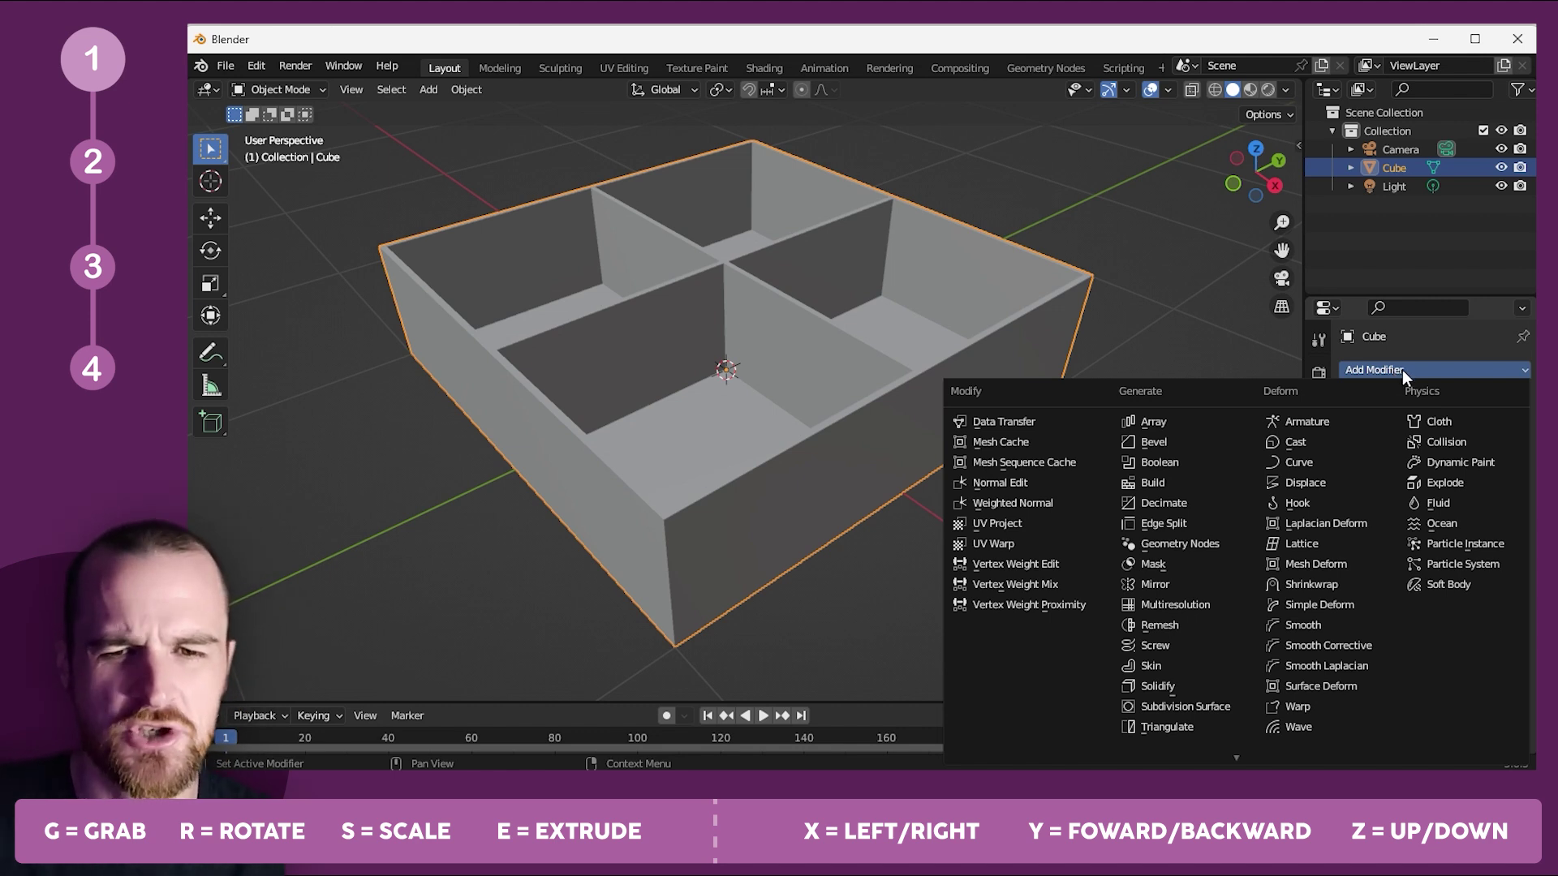
pyautogui.click(1155, 444)
pyautogui.scroll(10, 630, 549)
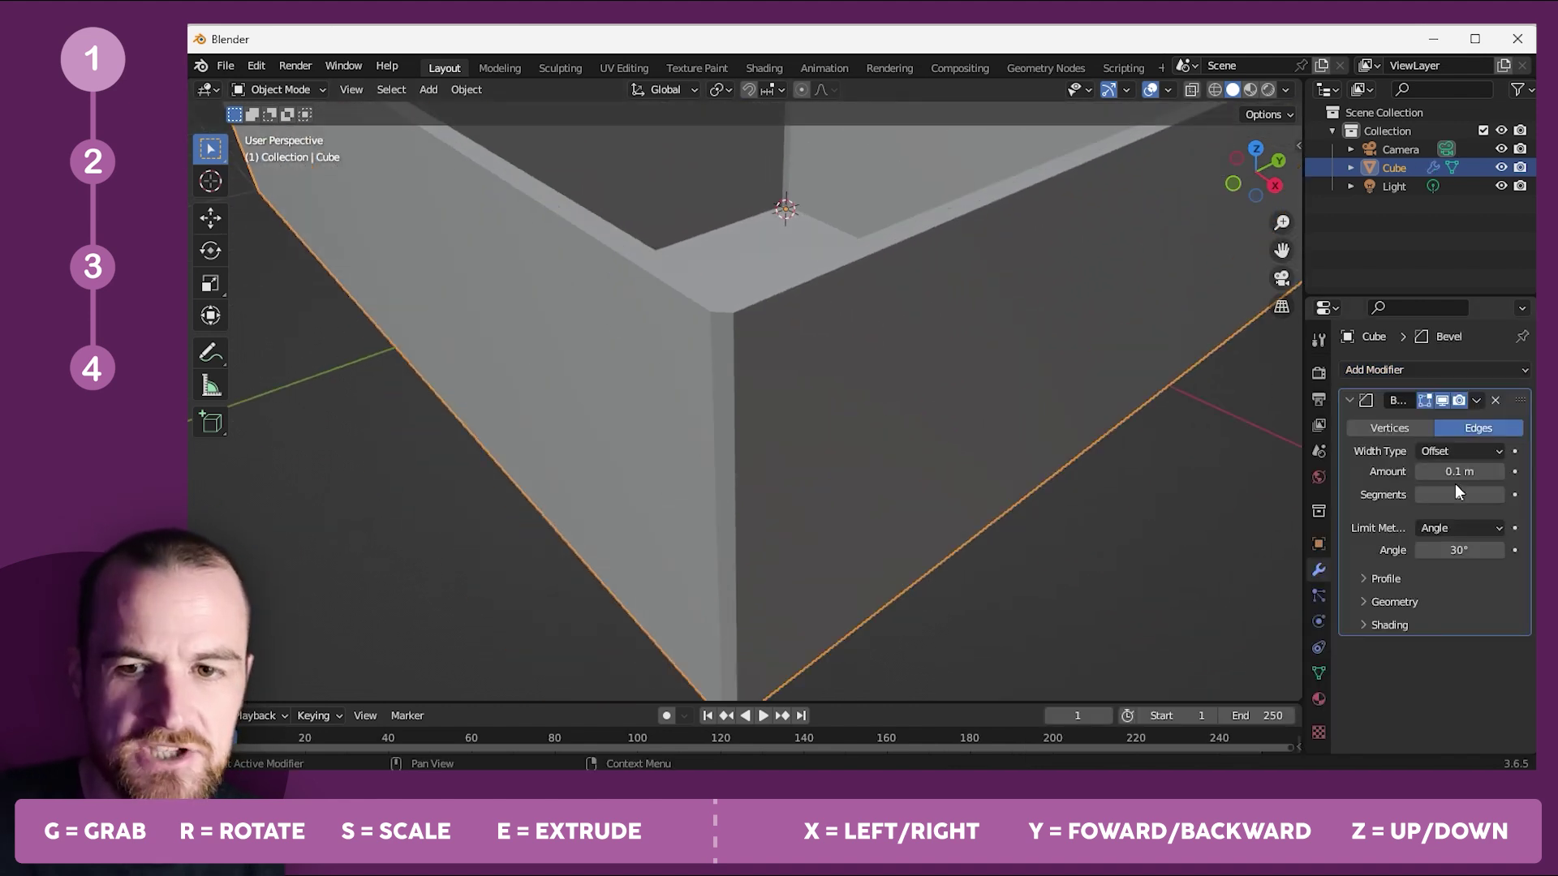
# Set the Bevel modifier's segments to 6 for smoother rounded edges.
pyautogui.click(1497, 495)
pyautogui.click(1497, 495)
pyautogui.click(1497, 495)
pyautogui.click(1497, 495)
pyautogui.click(1497, 495)
pyautogui.scroll(3, 703, 283)
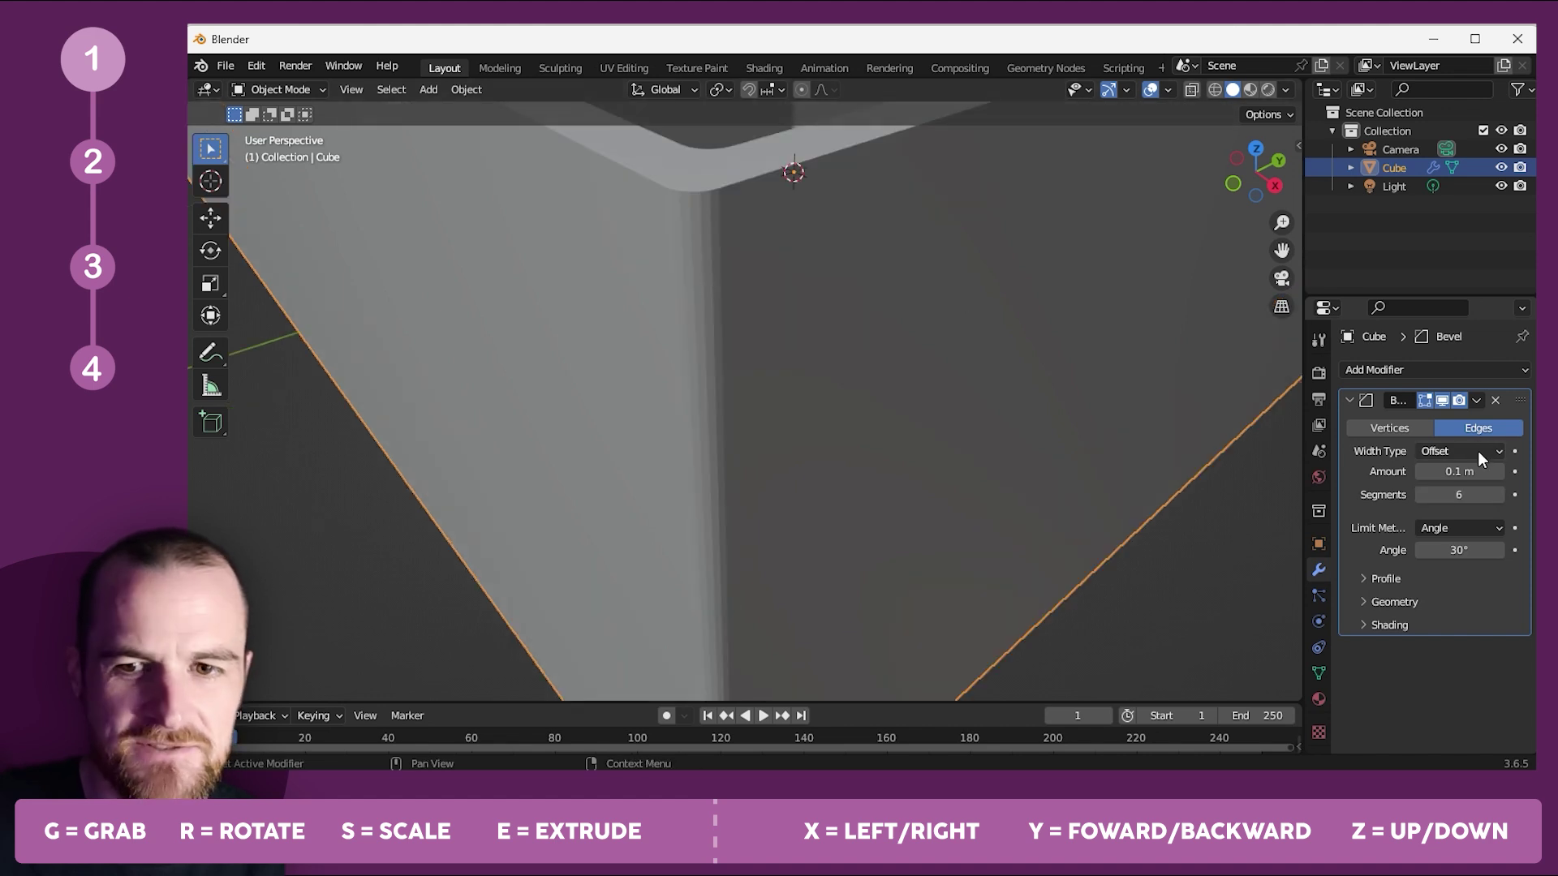
# Examine the bevelled edges at the box's outer corner and where the inner dividers meet the walls.
pyautogui.scroll(-5, 745, 317)
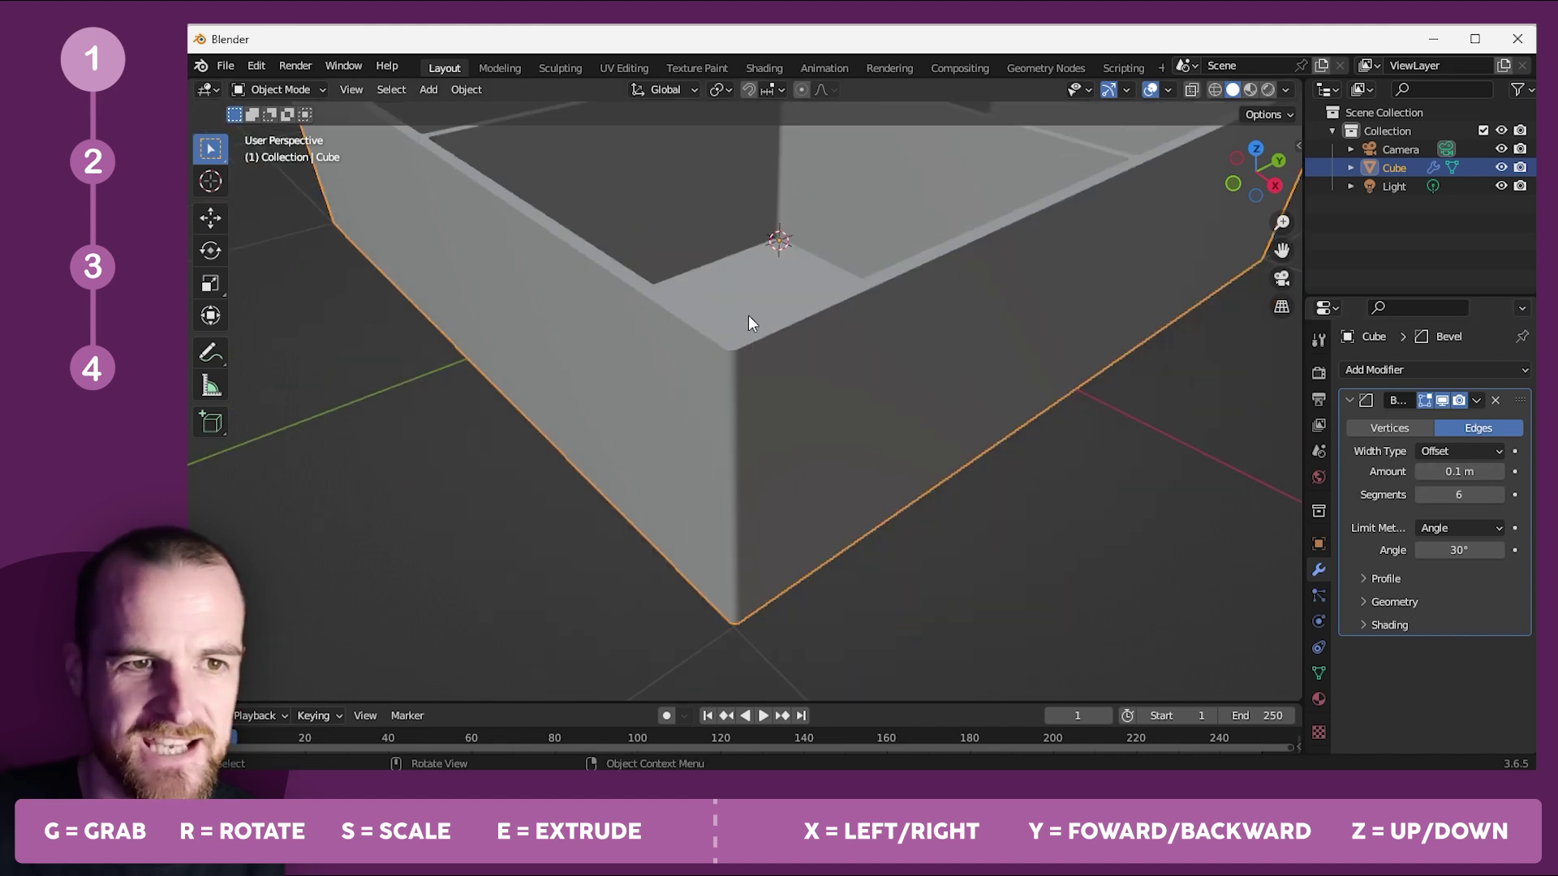
pyautogui.moveTo(748, 315); pyautogui.dragTo(616, 251, button='middle')
pyautogui.scroll(6, 417, 293)
pyautogui.keyDown('shift'); pyautogui.moveTo(411, 298); pyautogui.dragTo(595, 344, button='middle'); pyautogui.keyUp('shift')
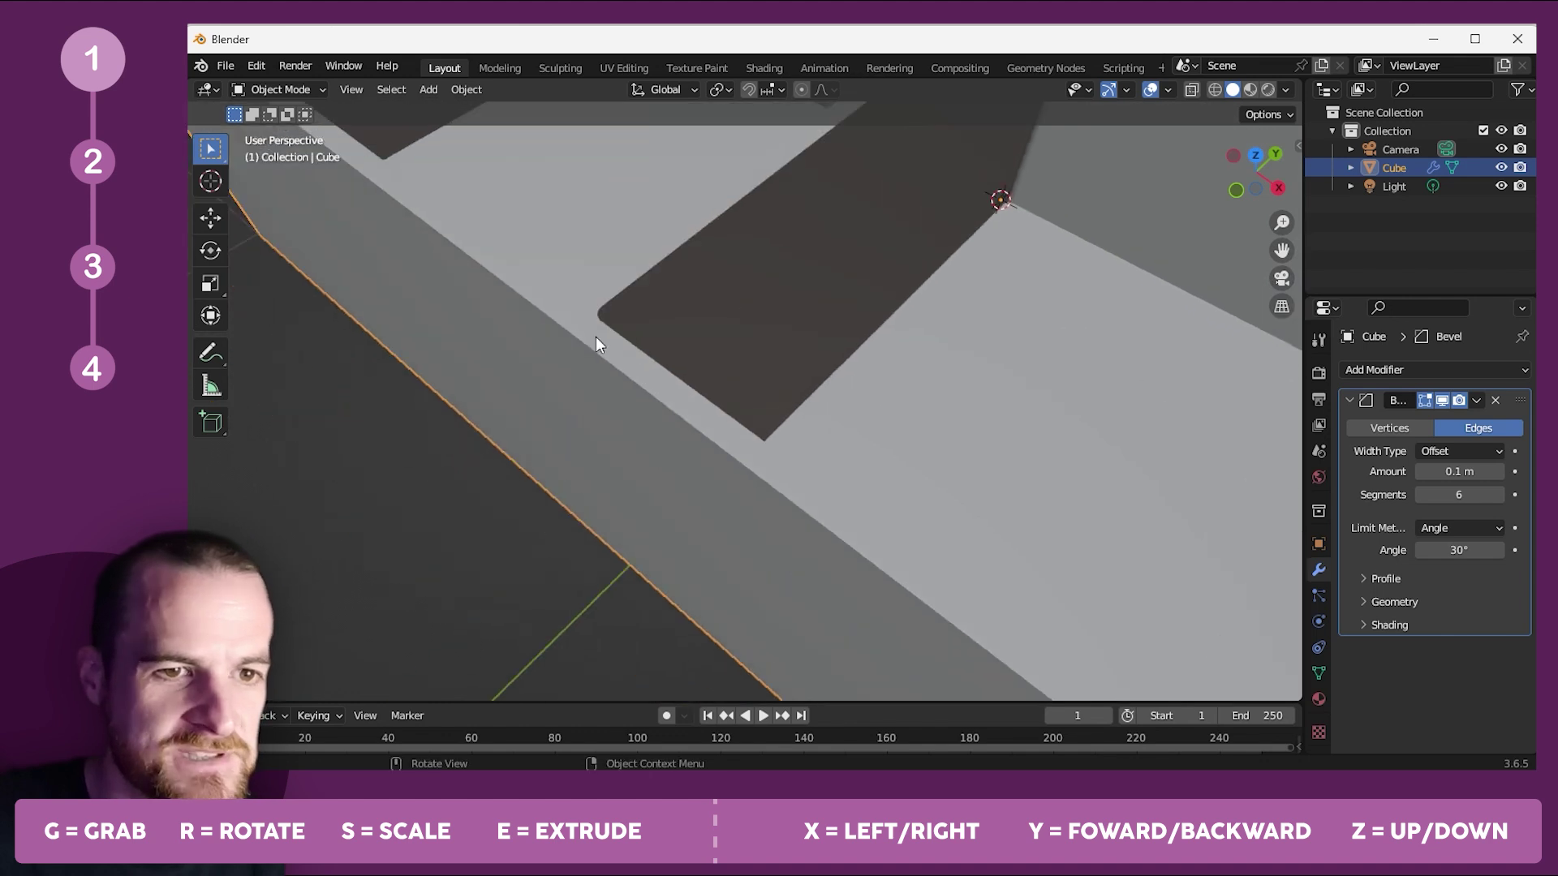
pyautogui.scroll(-5, 946, 401)
pyautogui.moveTo(946, 401); pyautogui.dragTo(842, 390, button='middle')
pyautogui.scroll(-8, 839, 344)
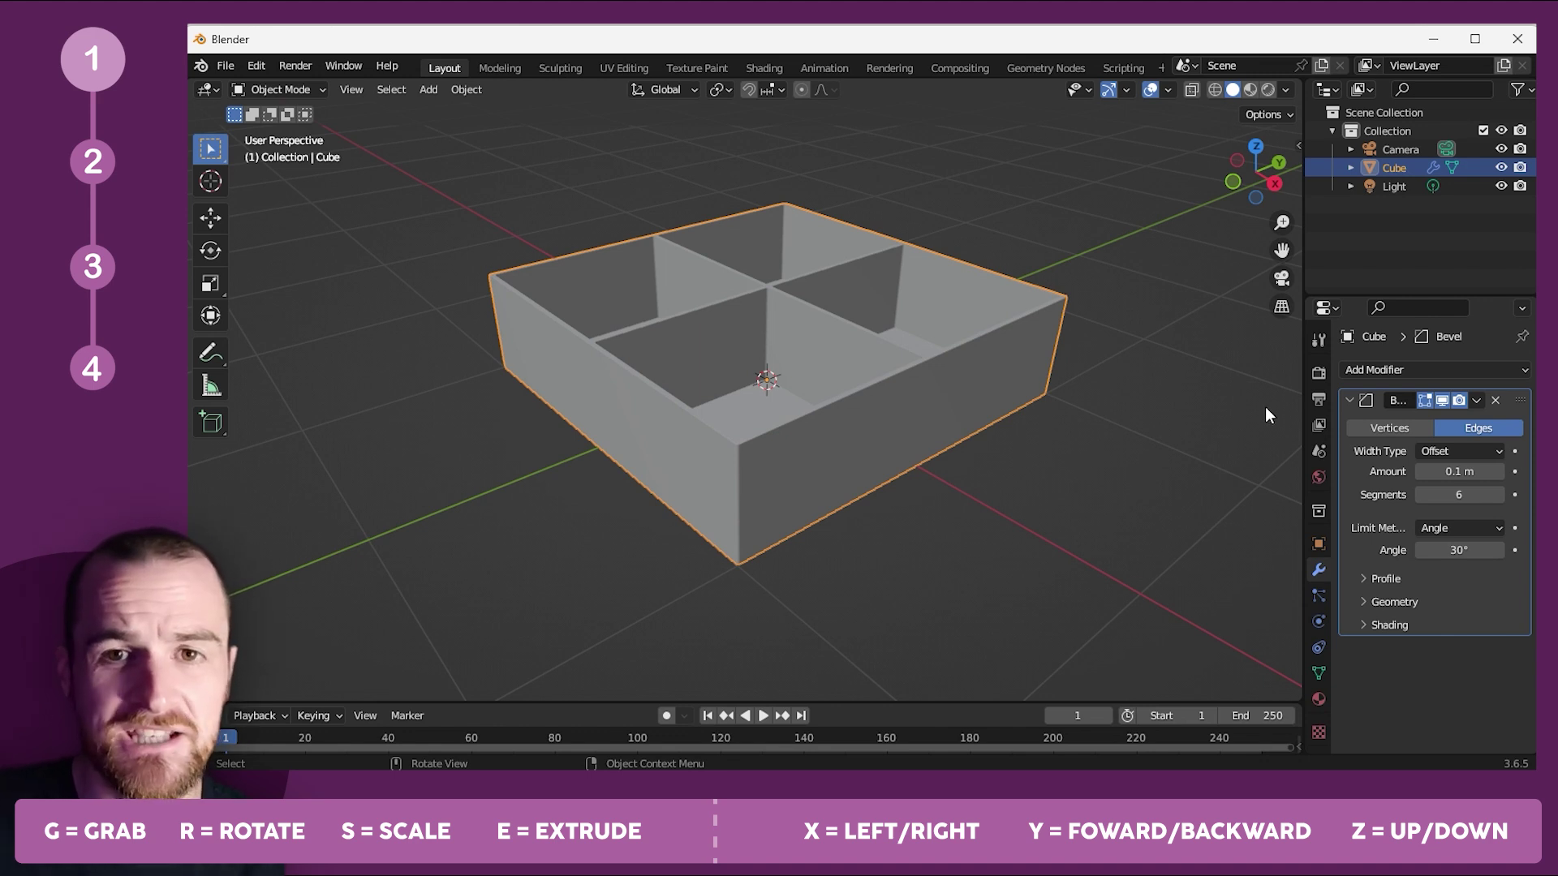
pyautogui.click(1173, 295)
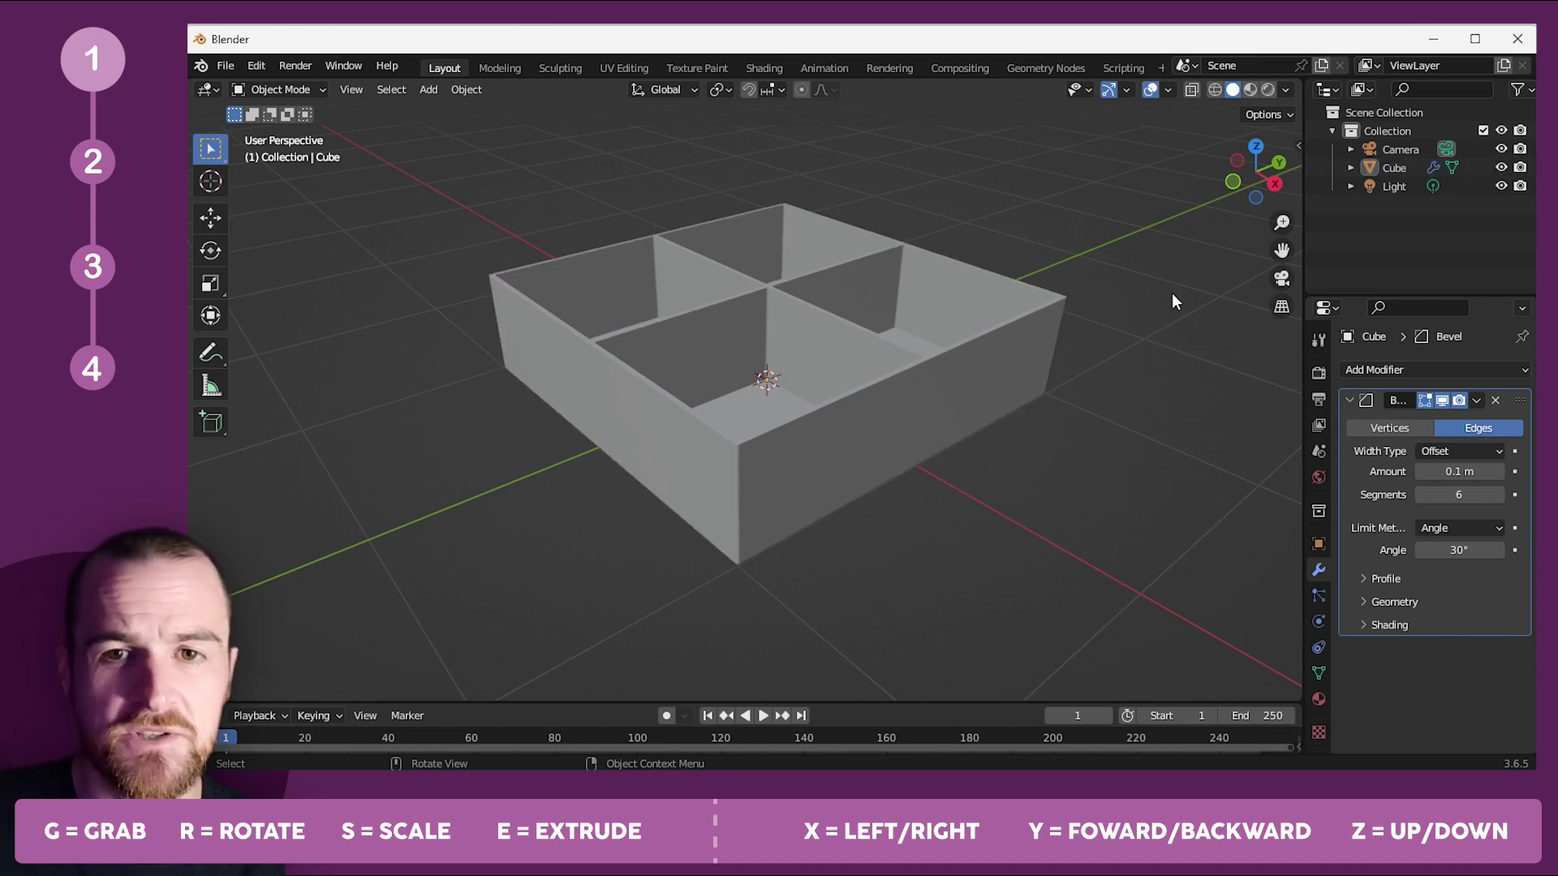
# Display the viewport in Rendered shading and set the render engine to Cycles.
pyautogui.click(1264, 91)
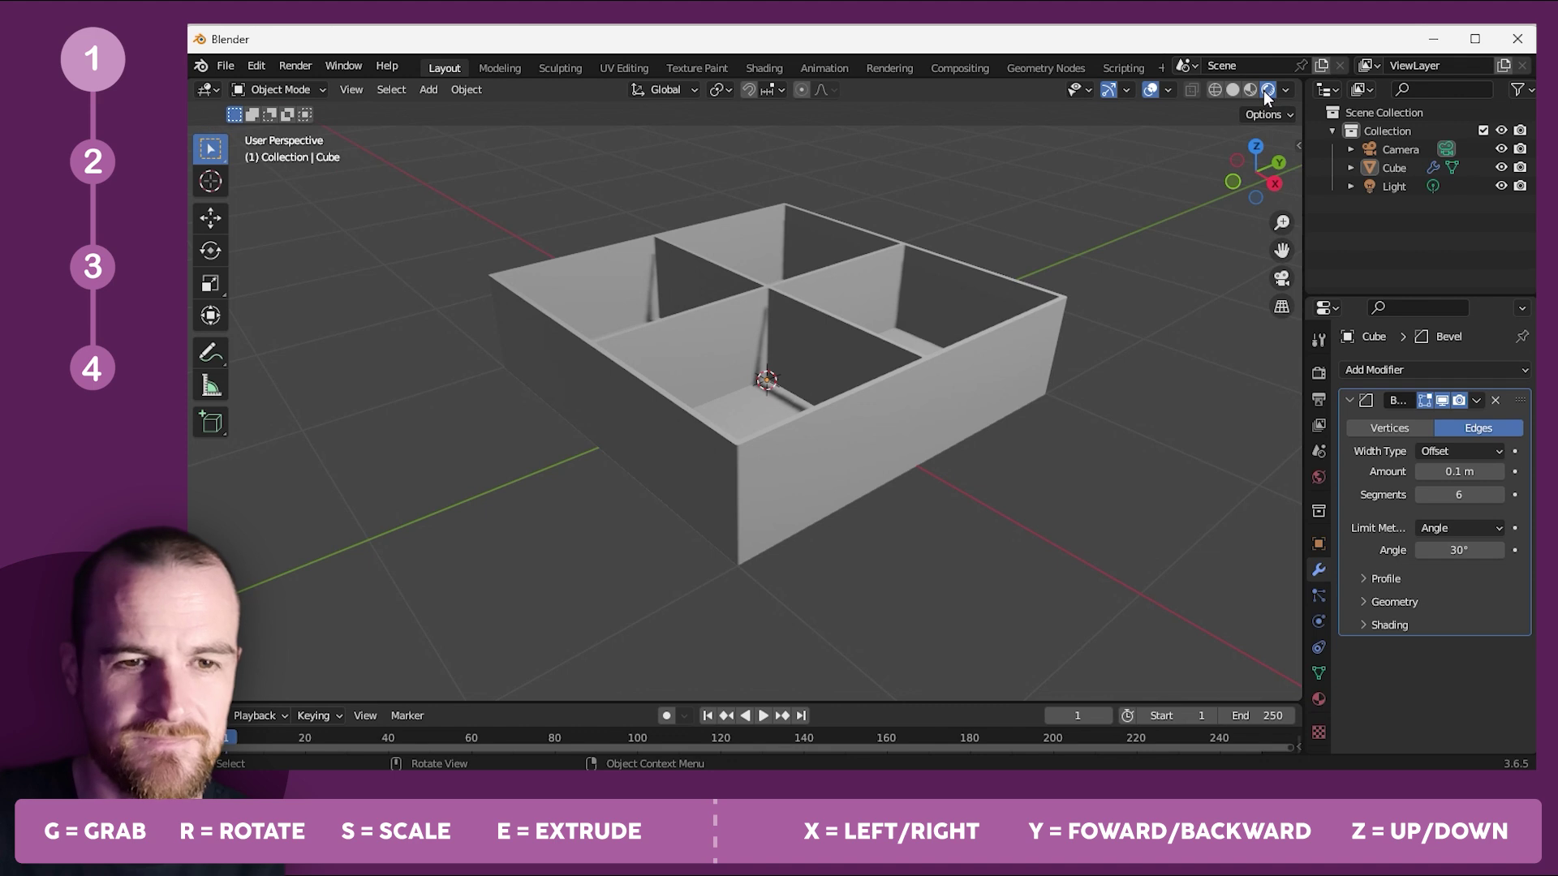
pyautogui.moveTo(679, 347)
pyautogui.mouseDown(button='middle')
pyautogui.moveTo(976, 318)
pyautogui.moveTo(652, 326)
pyautogui.moveTo(668, 389)
pyautogui.moveTo(705, 385)
pyautogui.moveTo(711, 422)
pyautogui.mouseUp(button='middle')
pyautogui.moveTo(841, 494); pyautogui.dragTo(840, 382, button='middle')
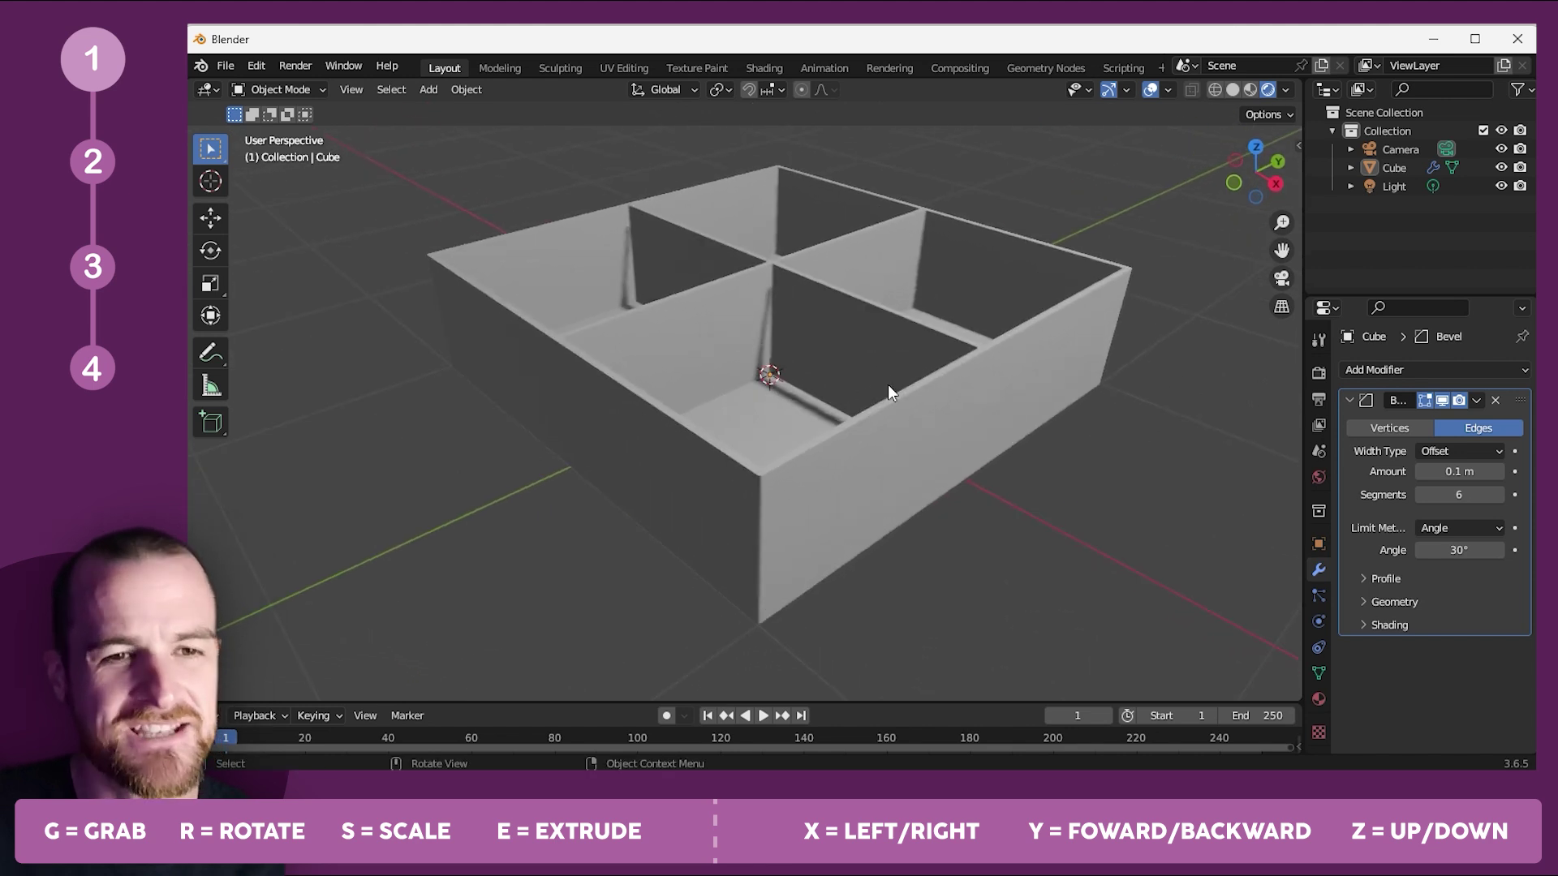
pyautogui.click(1318, 374)
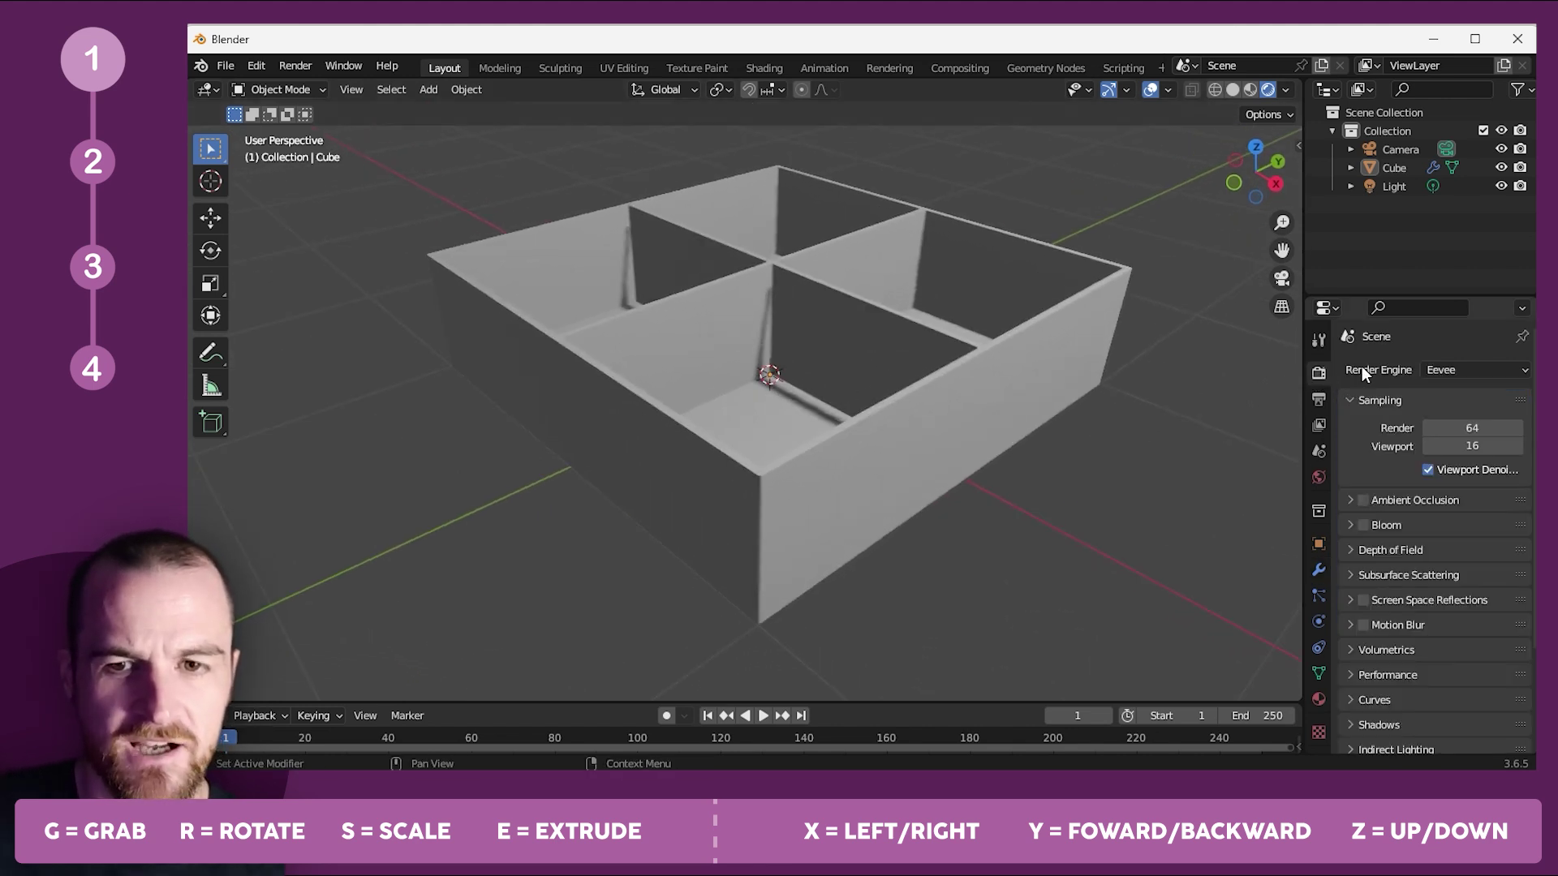
pyautogui.click(1473, 370)
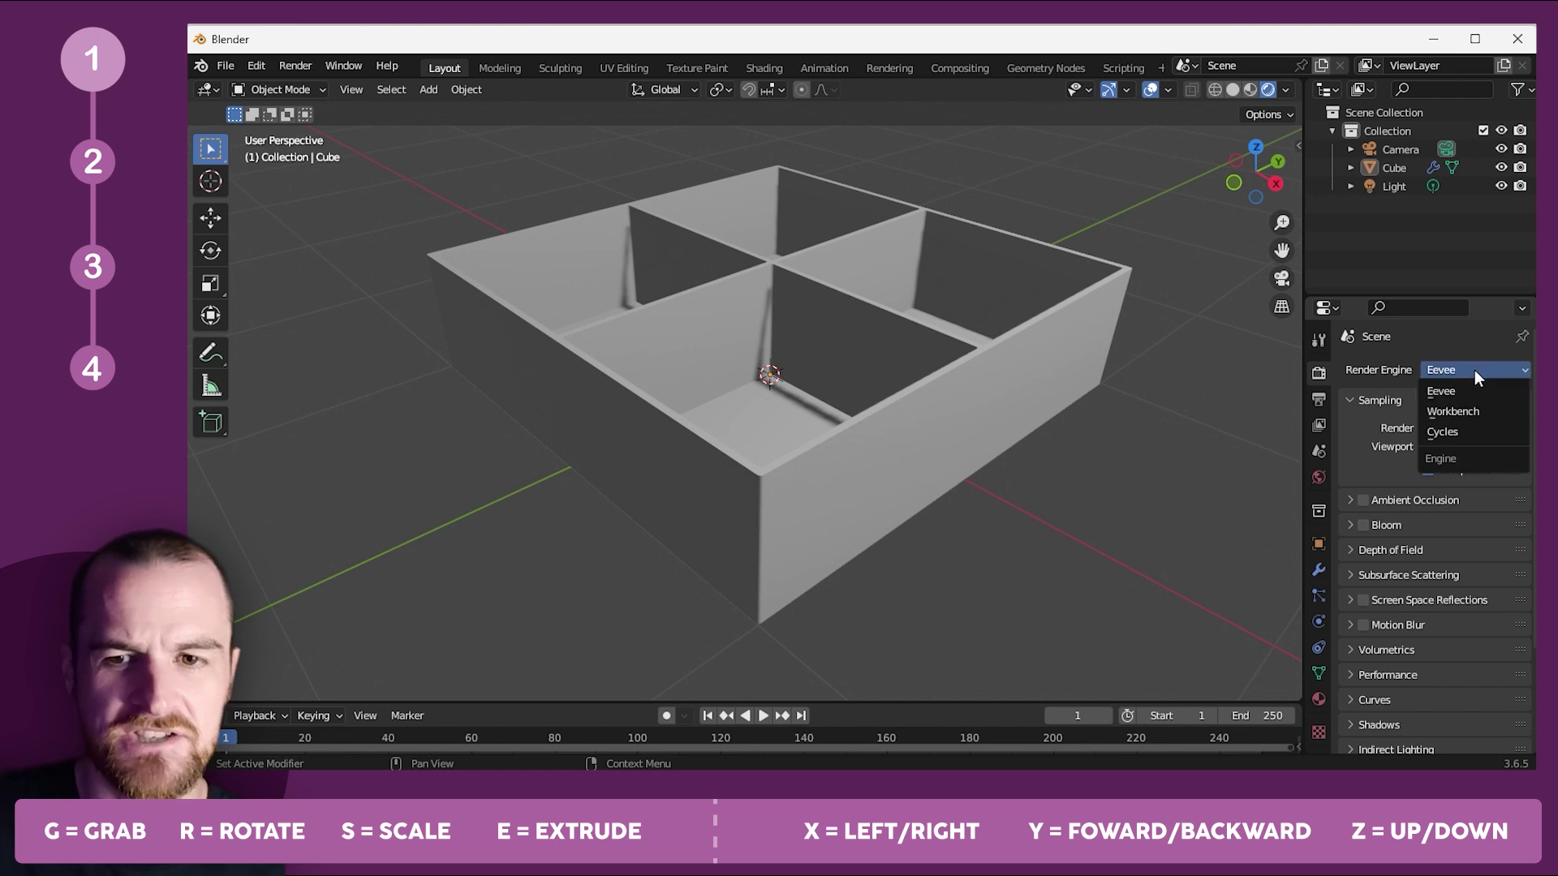
pyautogui.click(1438, 434)
pyautogui.moveTo(895, 474); pyautogui.dragTo(856, 539, button='middle')
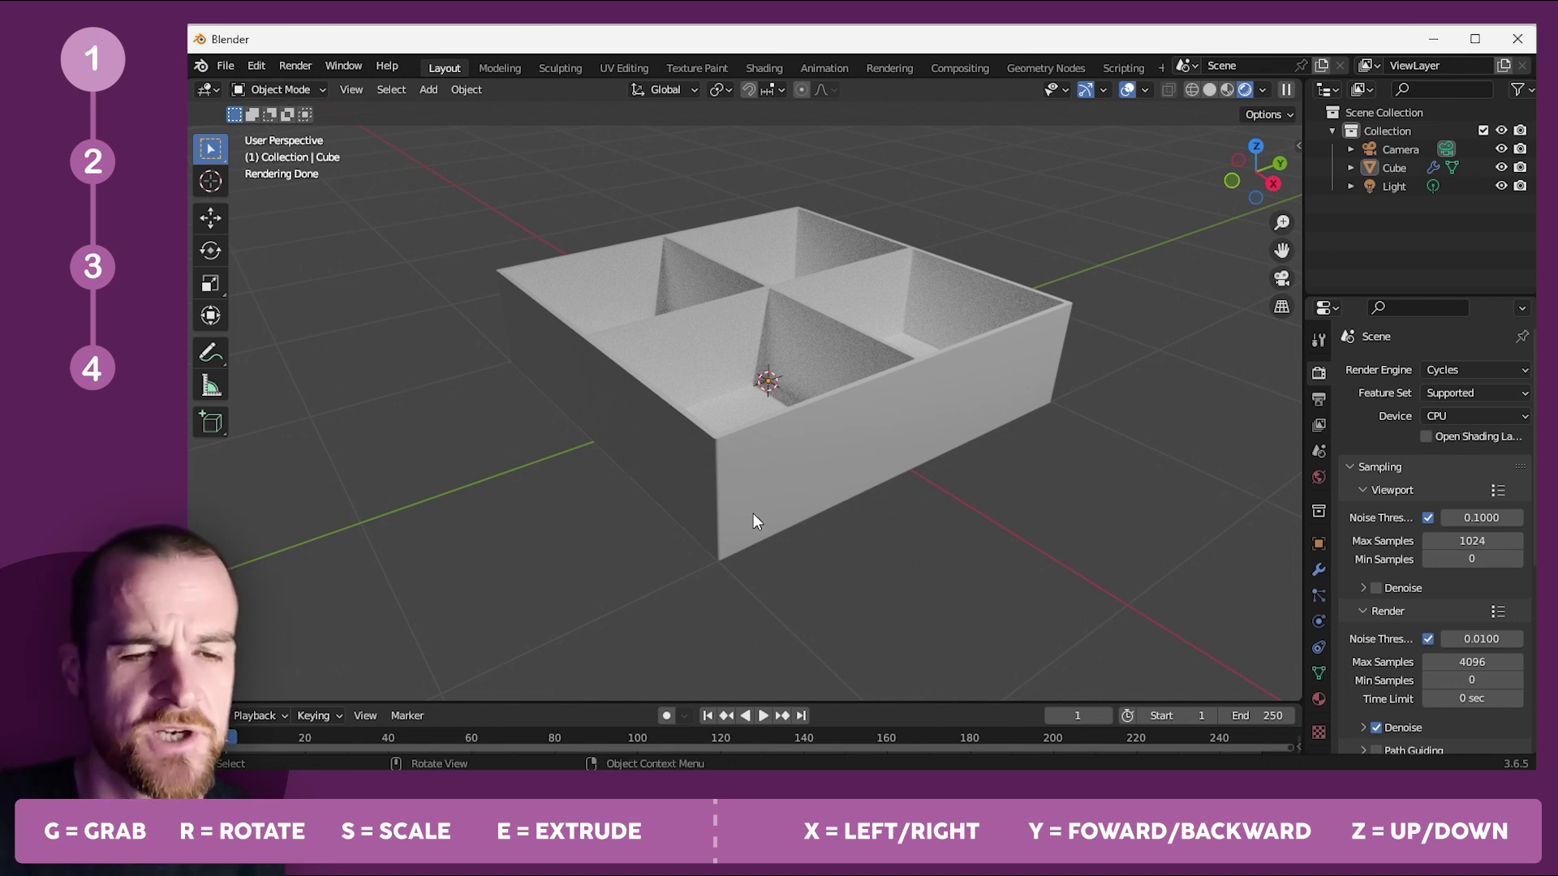
# Add a plane under the box and scale it up by 22 to serve as a large ground surface.
pyautogui.hotkey('shift', 'a')
pyautogui.moveTo(725, 388)
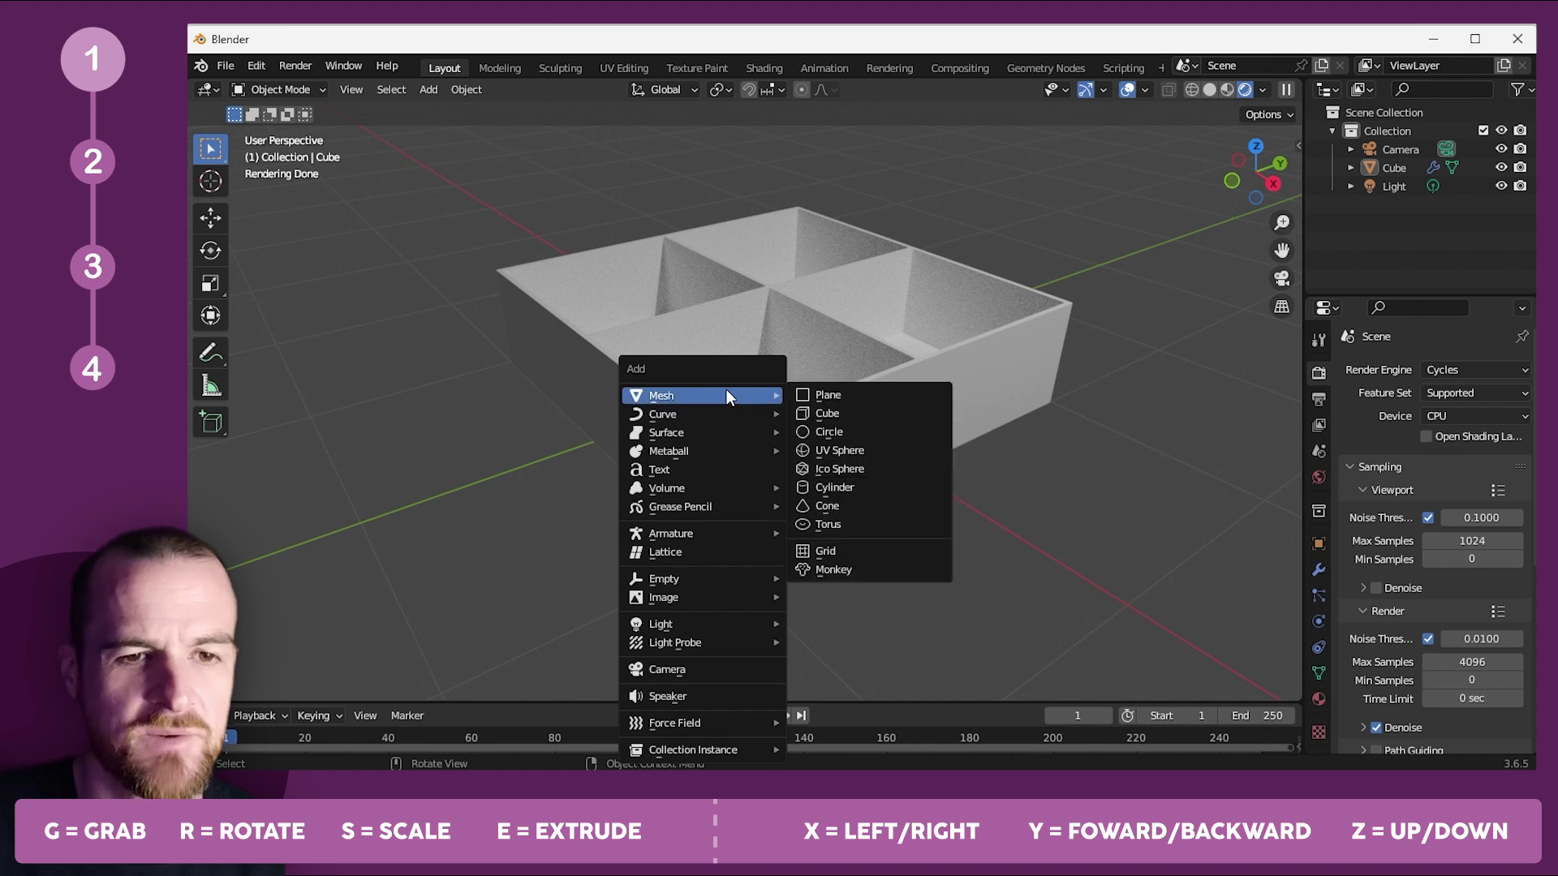
pyautogui.click(836, 394)
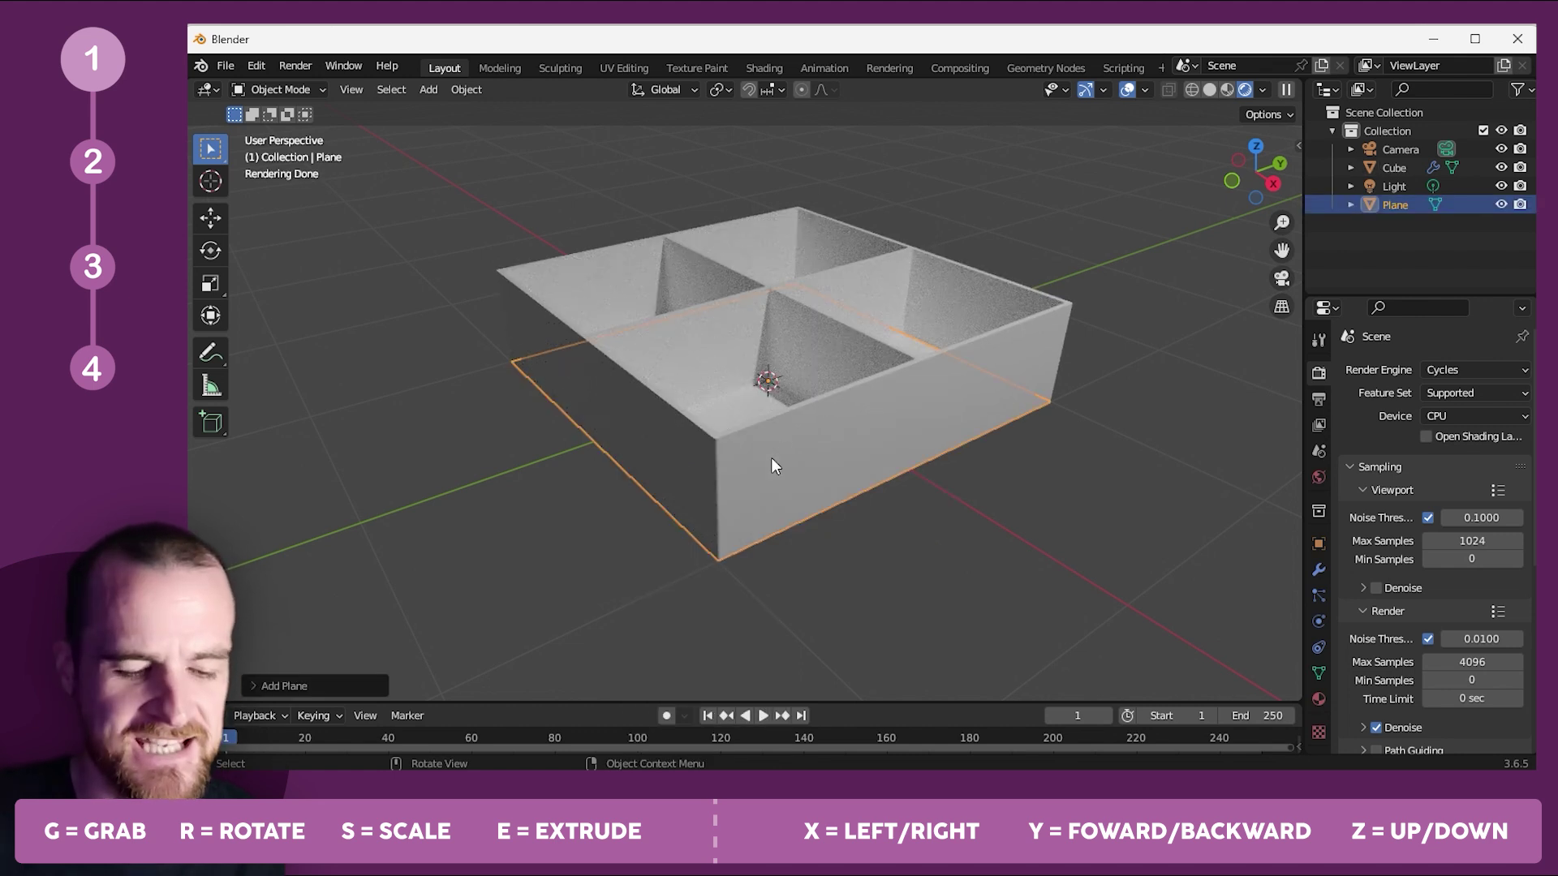
pyautogui.press('s')
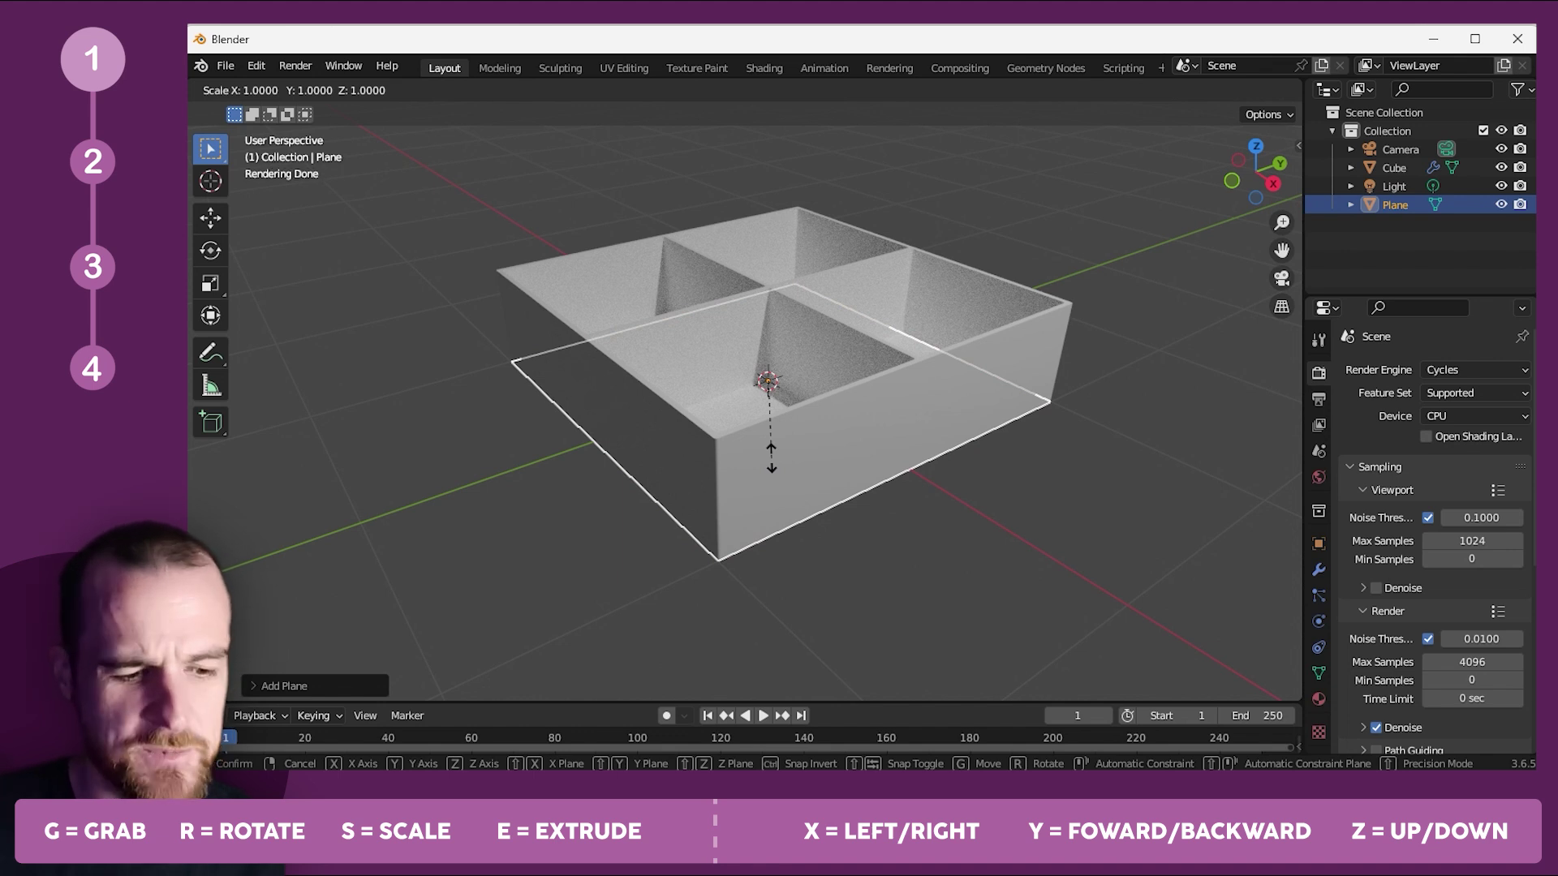
pyautogui.write('2')
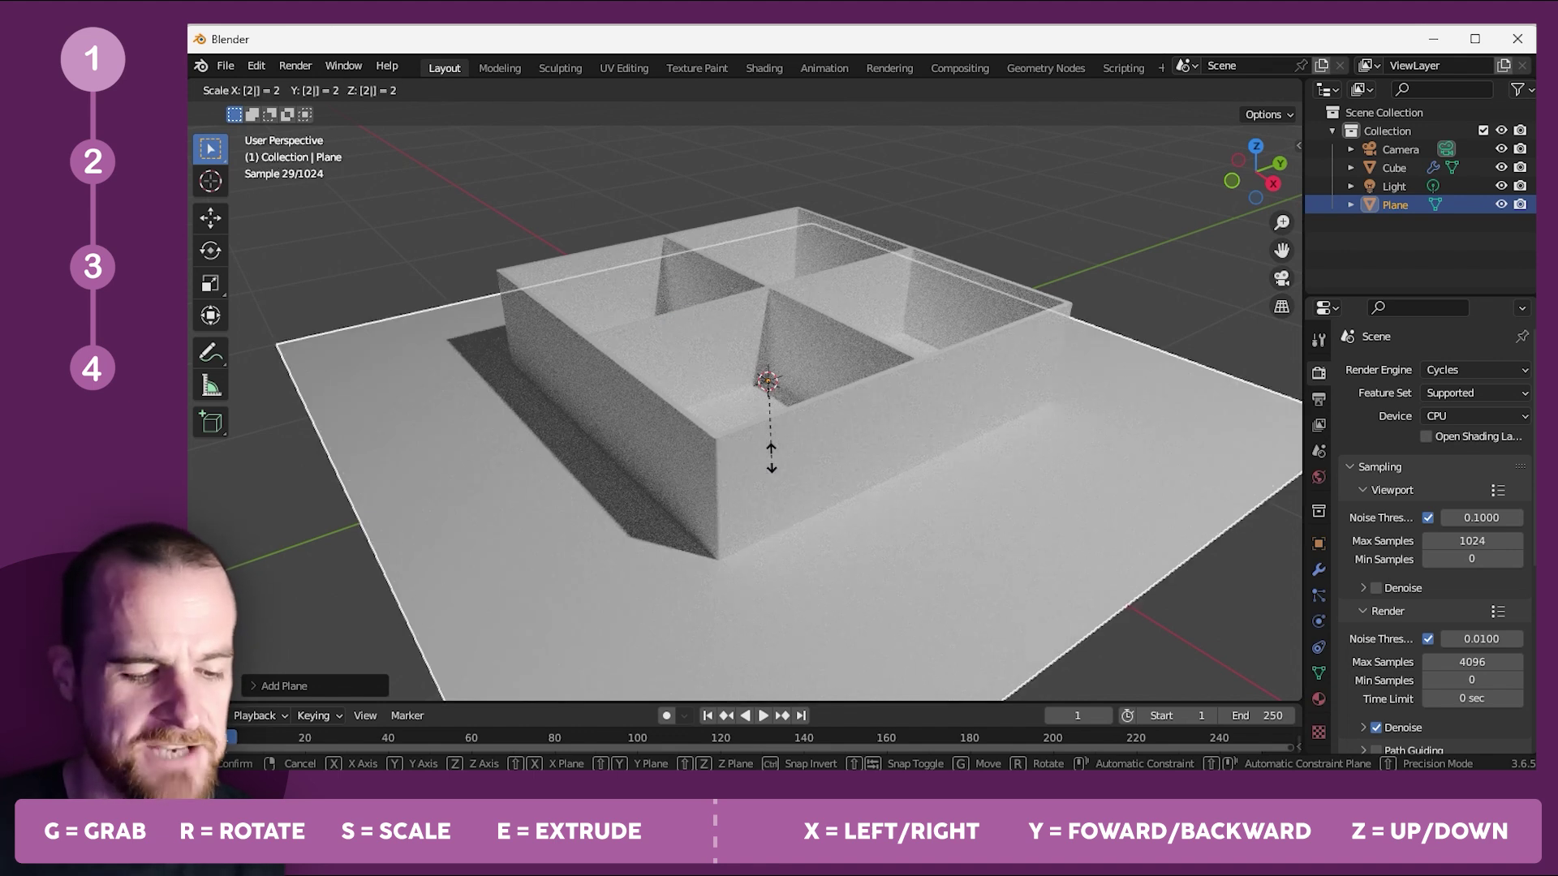
pyautogui.press('Return')
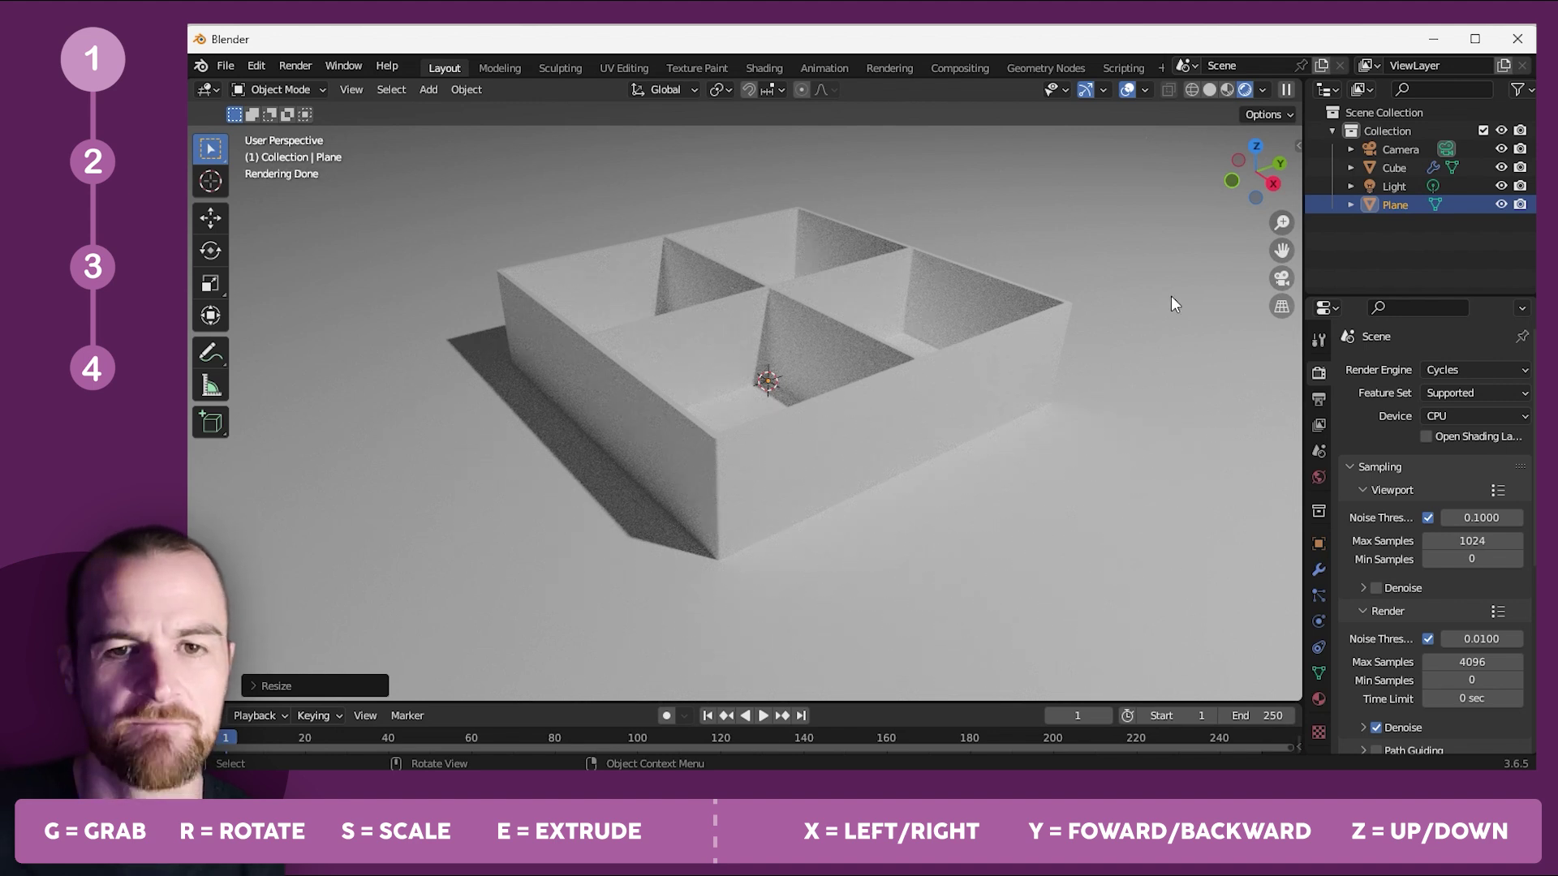
pyautogui.press('s')
pyautogui.press('z')
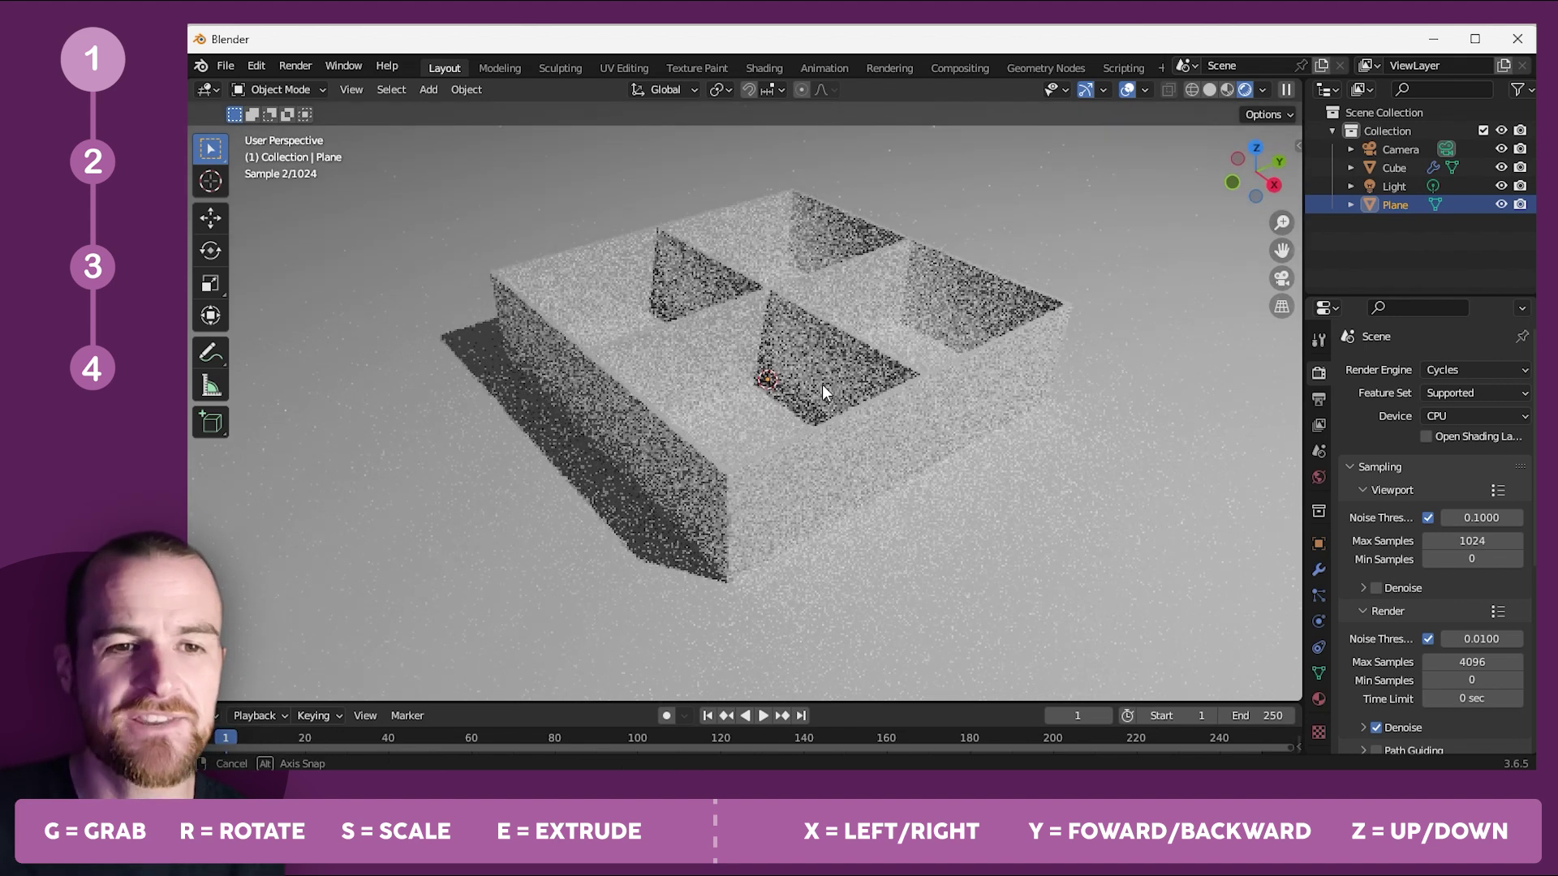
pyautogui.click(821, 412)
pyautogui.moveTo(820, 402)
pyautogui.mouseDown(button='middle')
pyautogui.moveTo(821, 373)
pyautogui.moveTo(892, 368)
pyautogui.moveTo(812, 385)
pyautogui.mouseUp(button='middle')
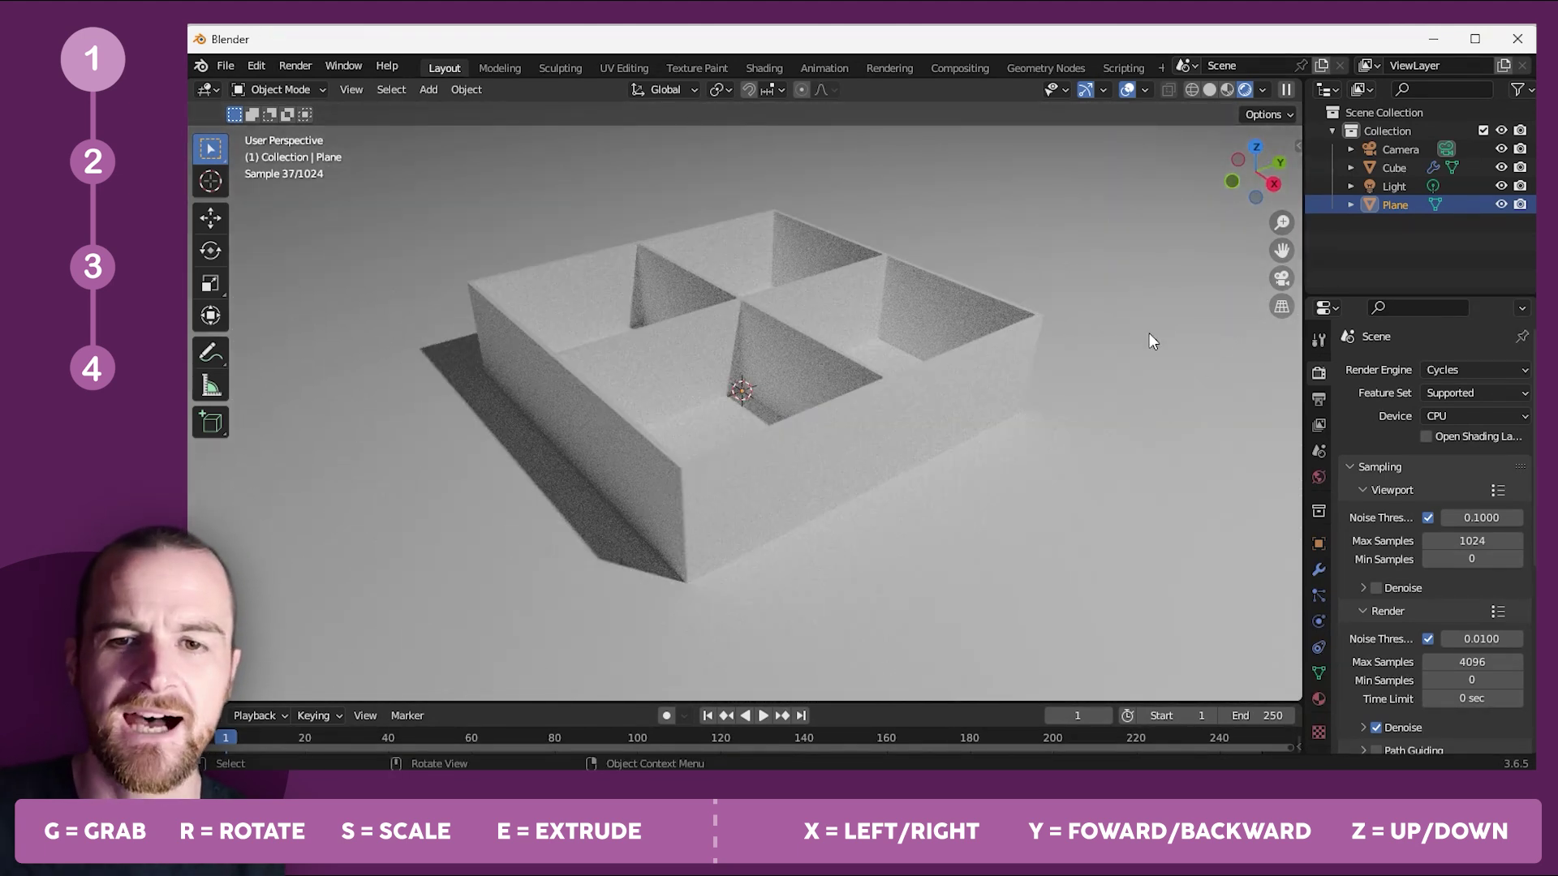
# Look through the scene camera and lock the camera to the view.
pyautogui.click(1282, 279)
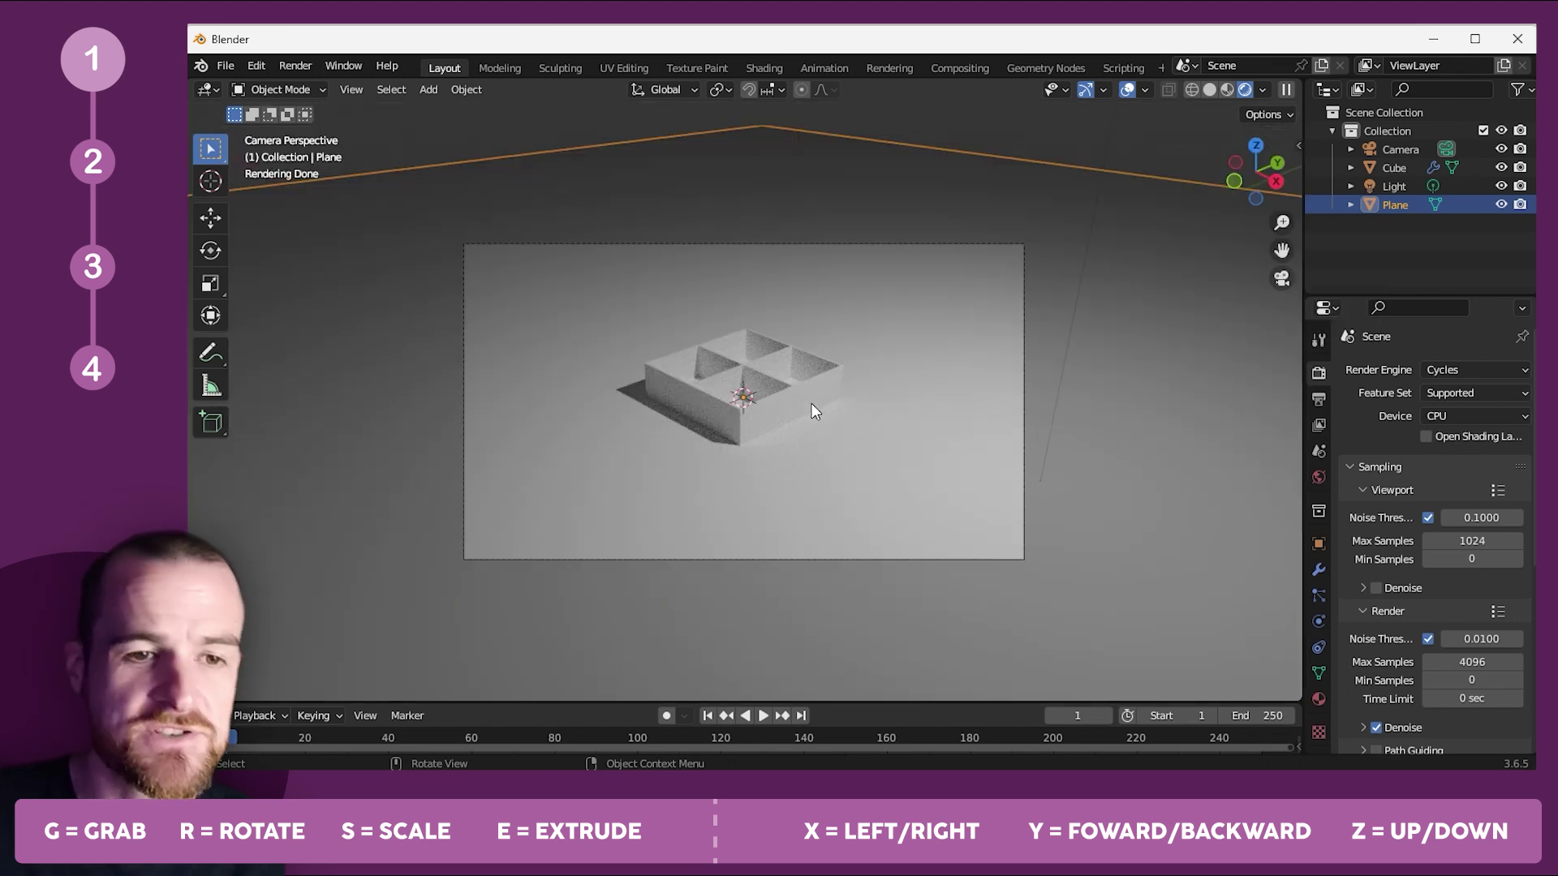
pyautogui.click(1299, 144)
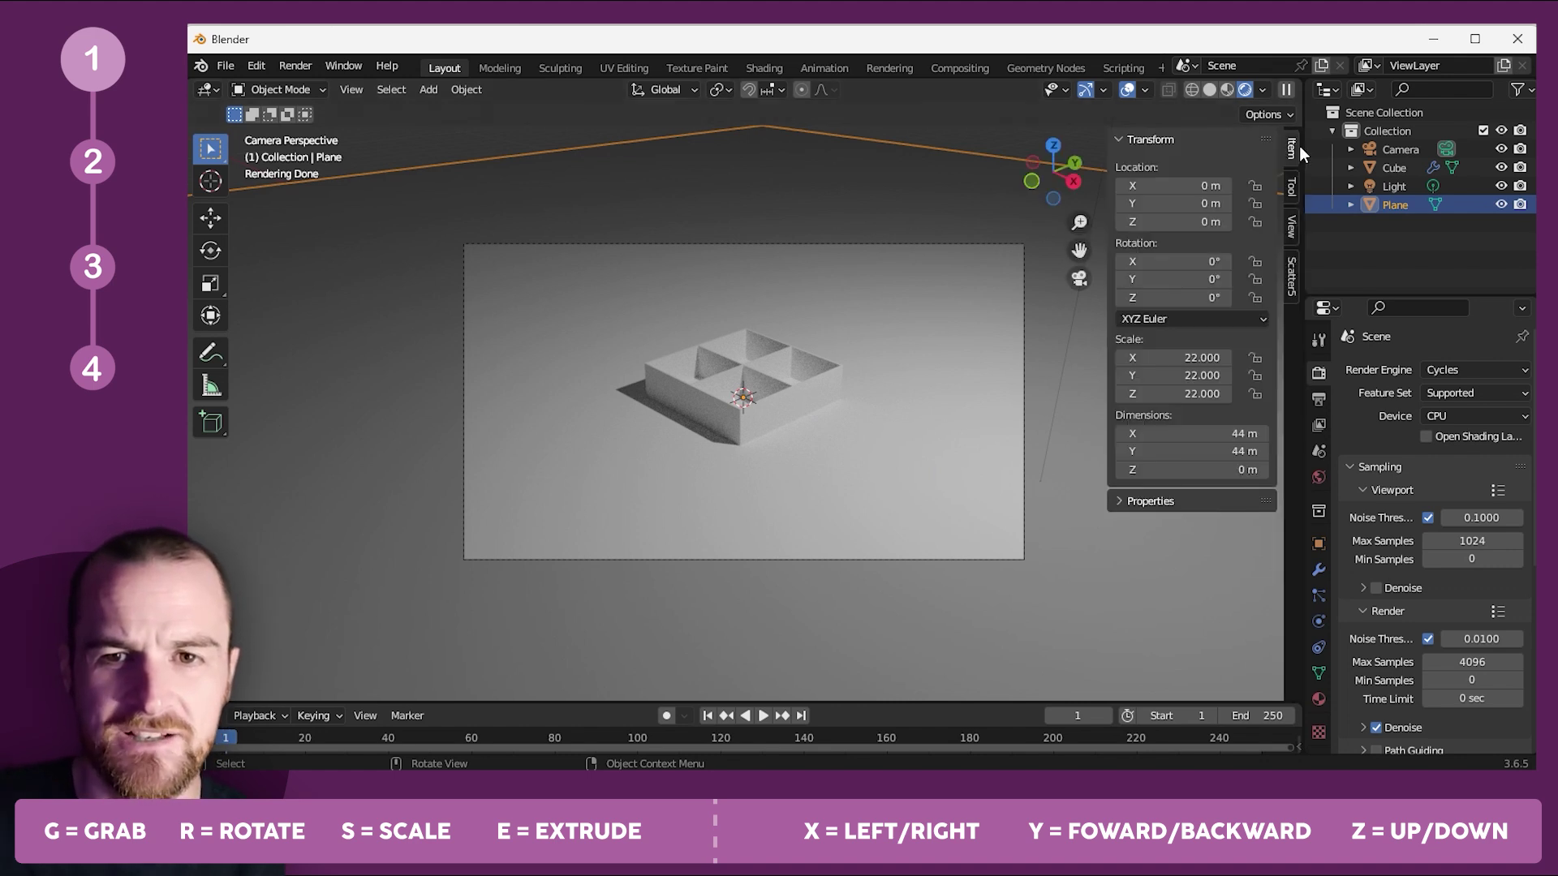
pyautogui.click(1288, 223)
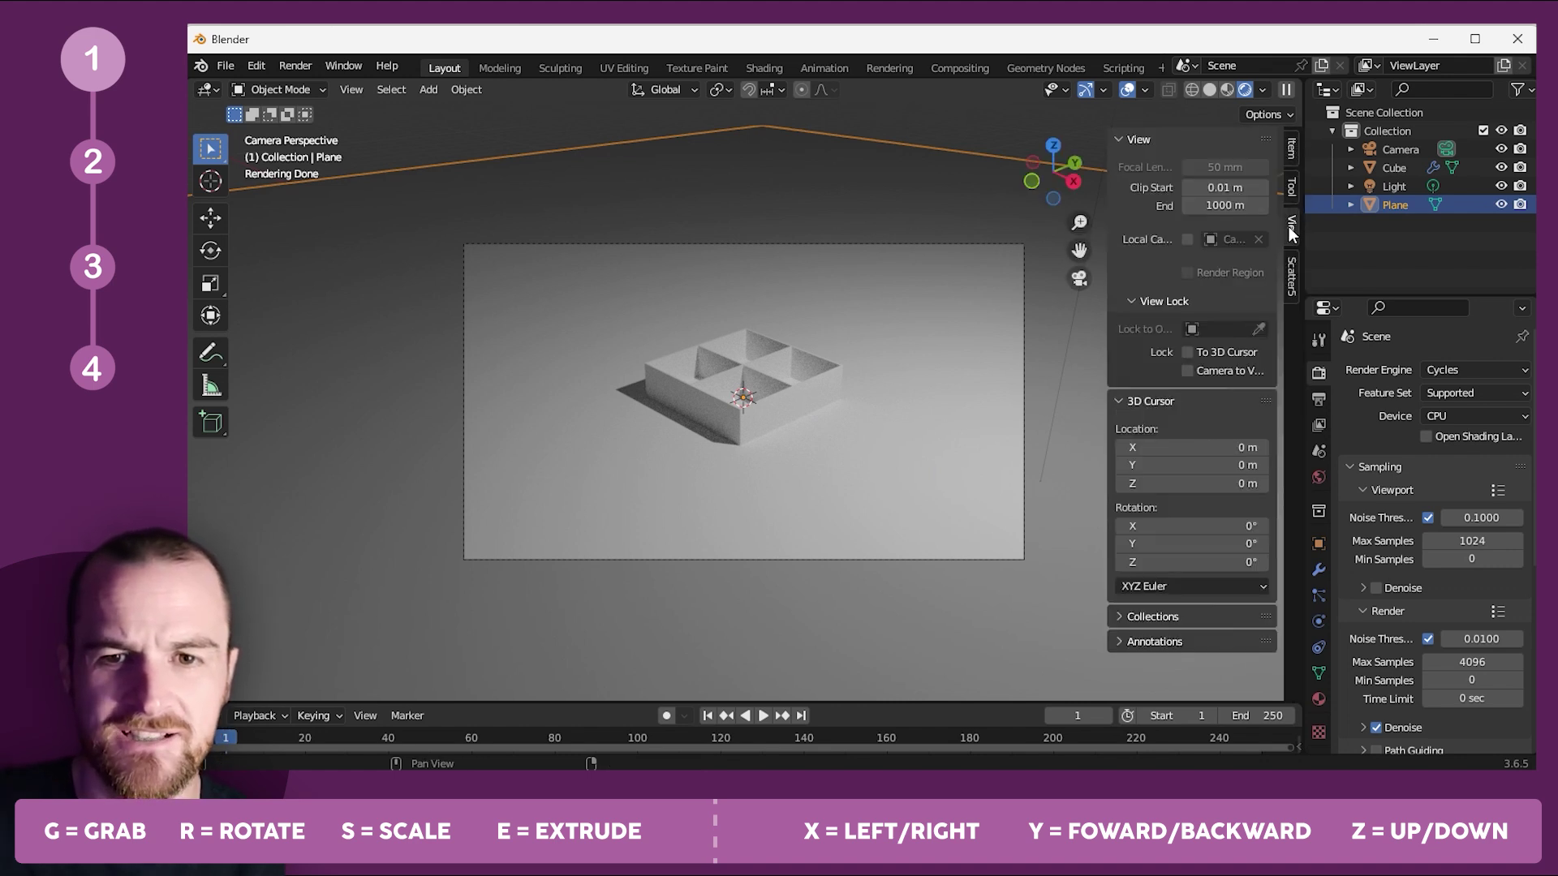
pyautogui.click(1187, 372)
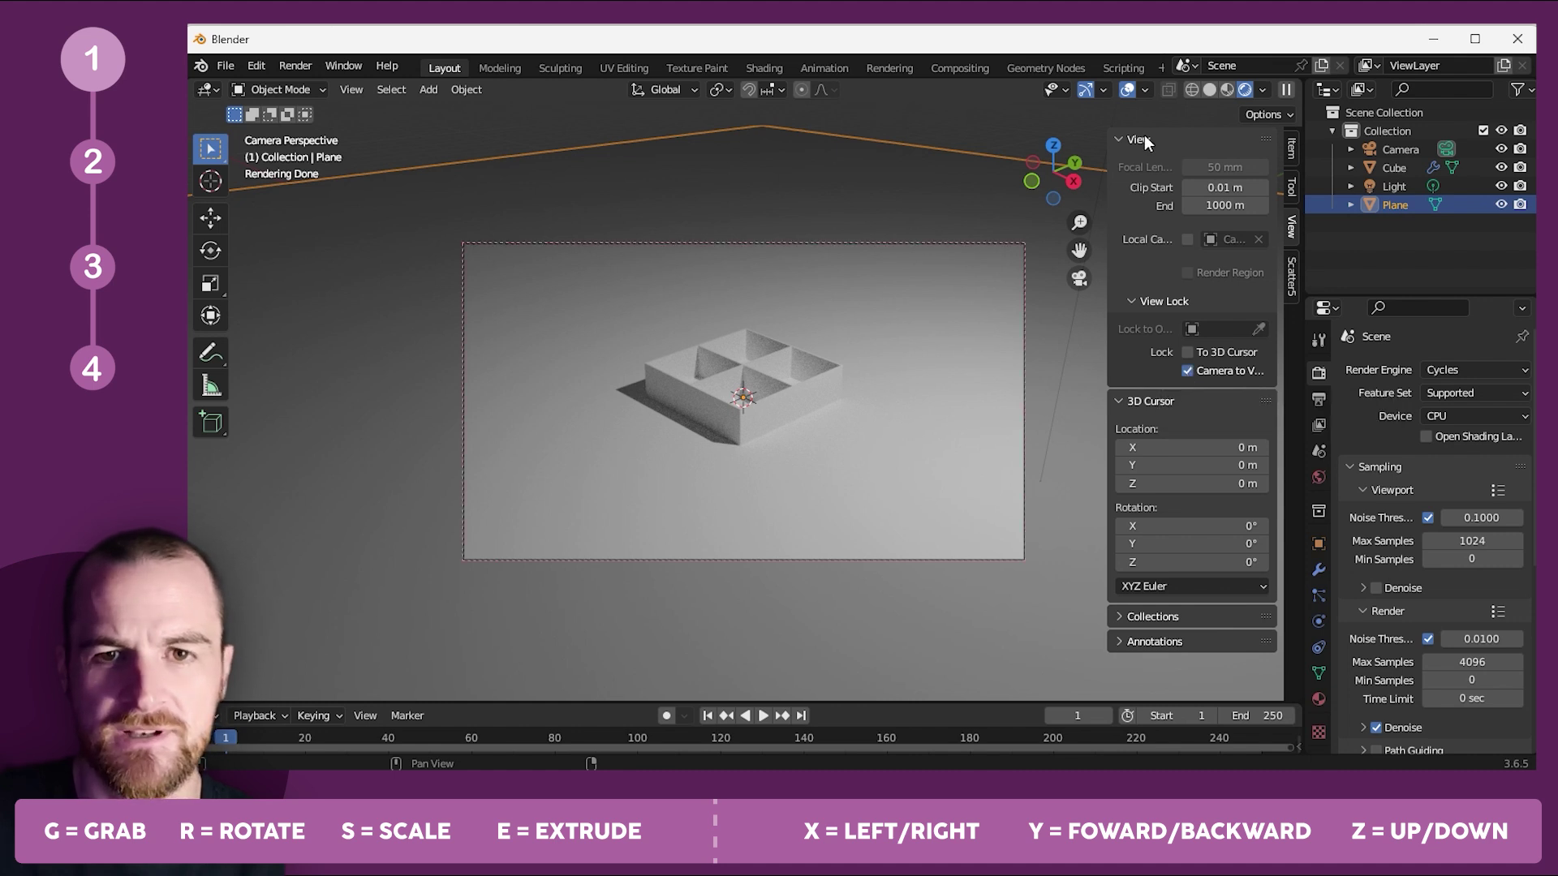
# Bring the locked camera closer and turn it slightly so the box fills most of the camera frame.
pyautogui.moveTo(1106, 195); pyautogui.dragTo(1297, 148)
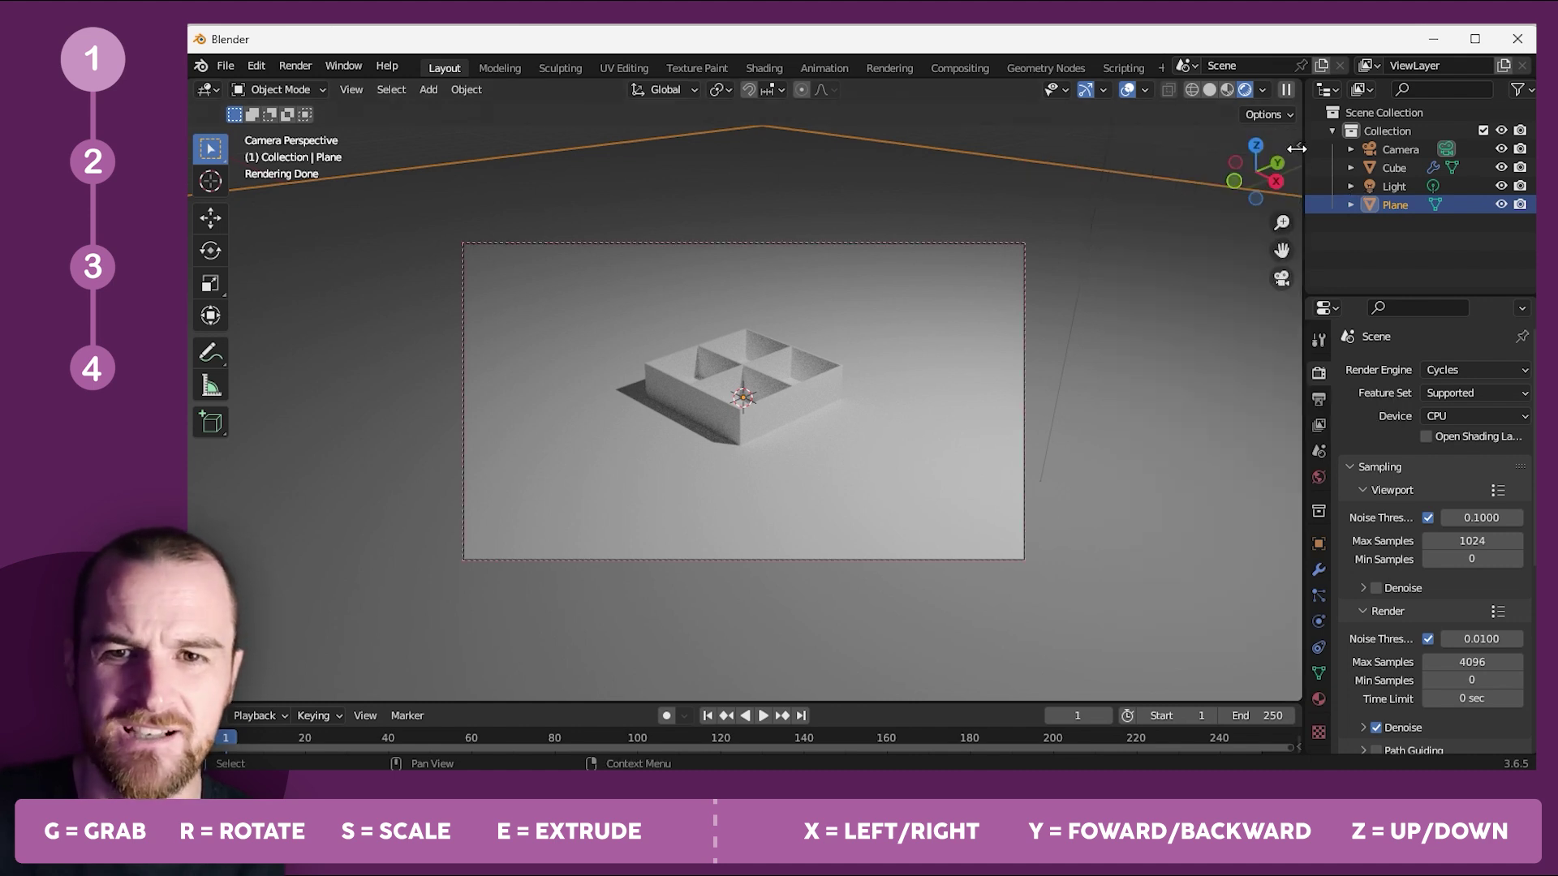
pyautogui.moveTo(1296, 148); pyautogui.dragTo(1163, 139)
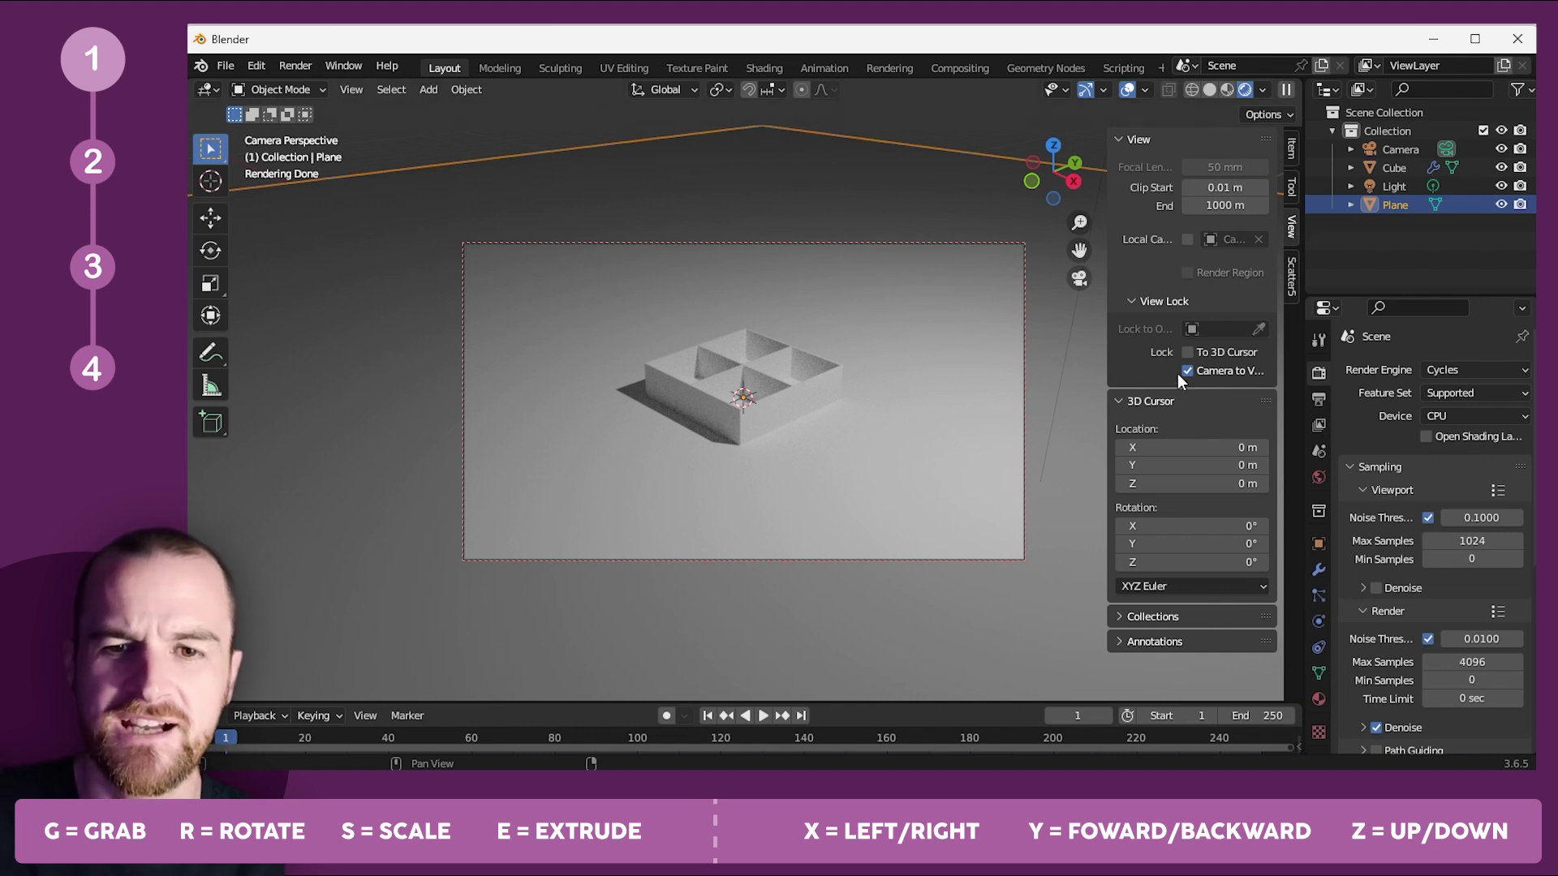
pyautogui.scroll(1, 755, 361)
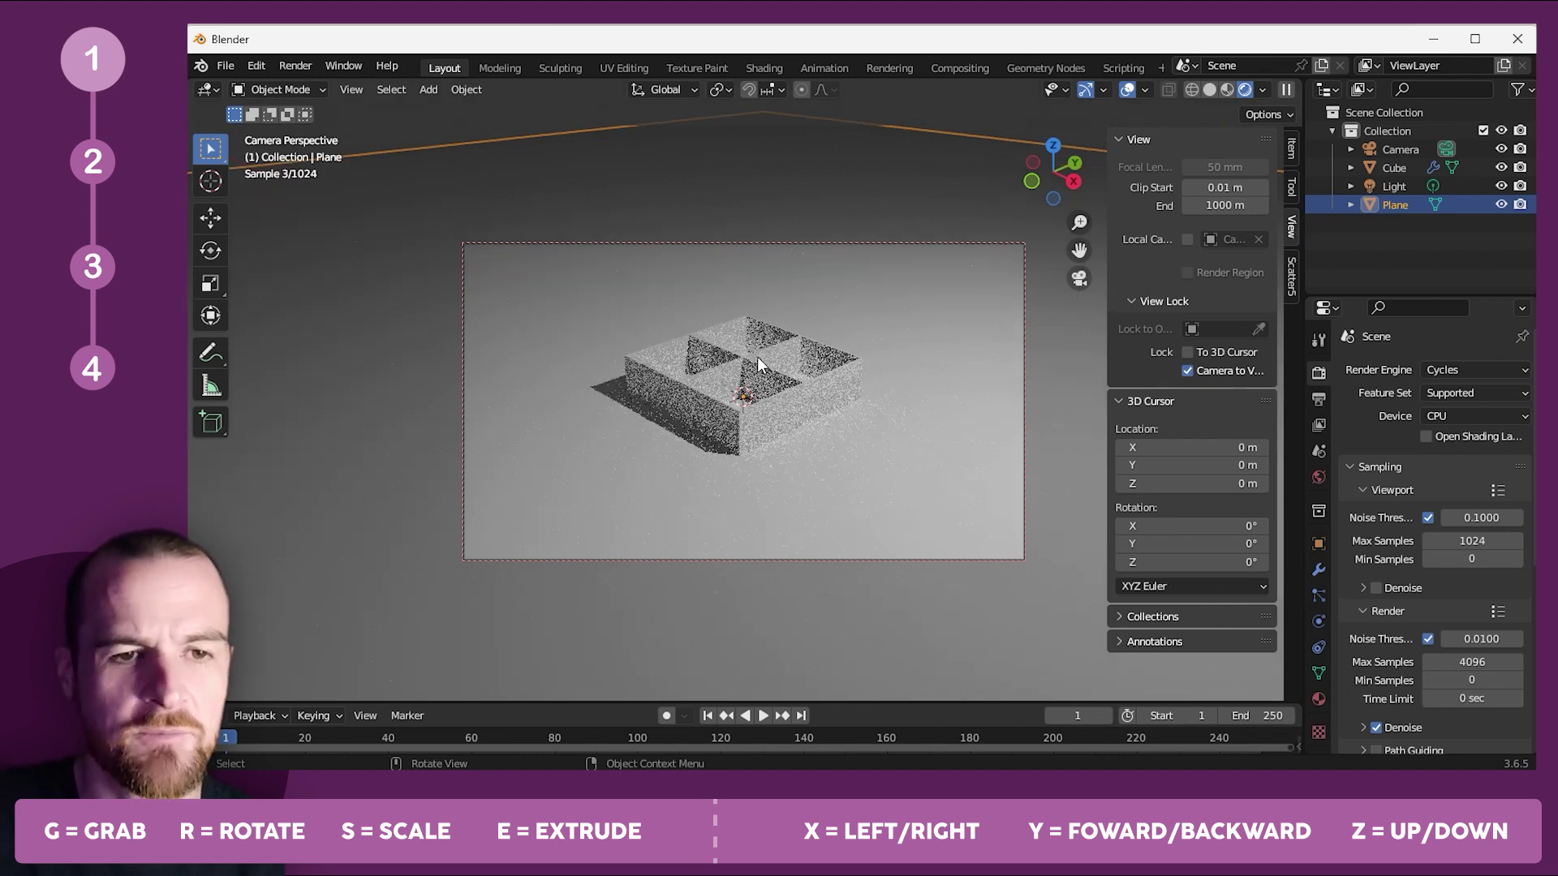
pyautogui.scroll(4, 757, 357)
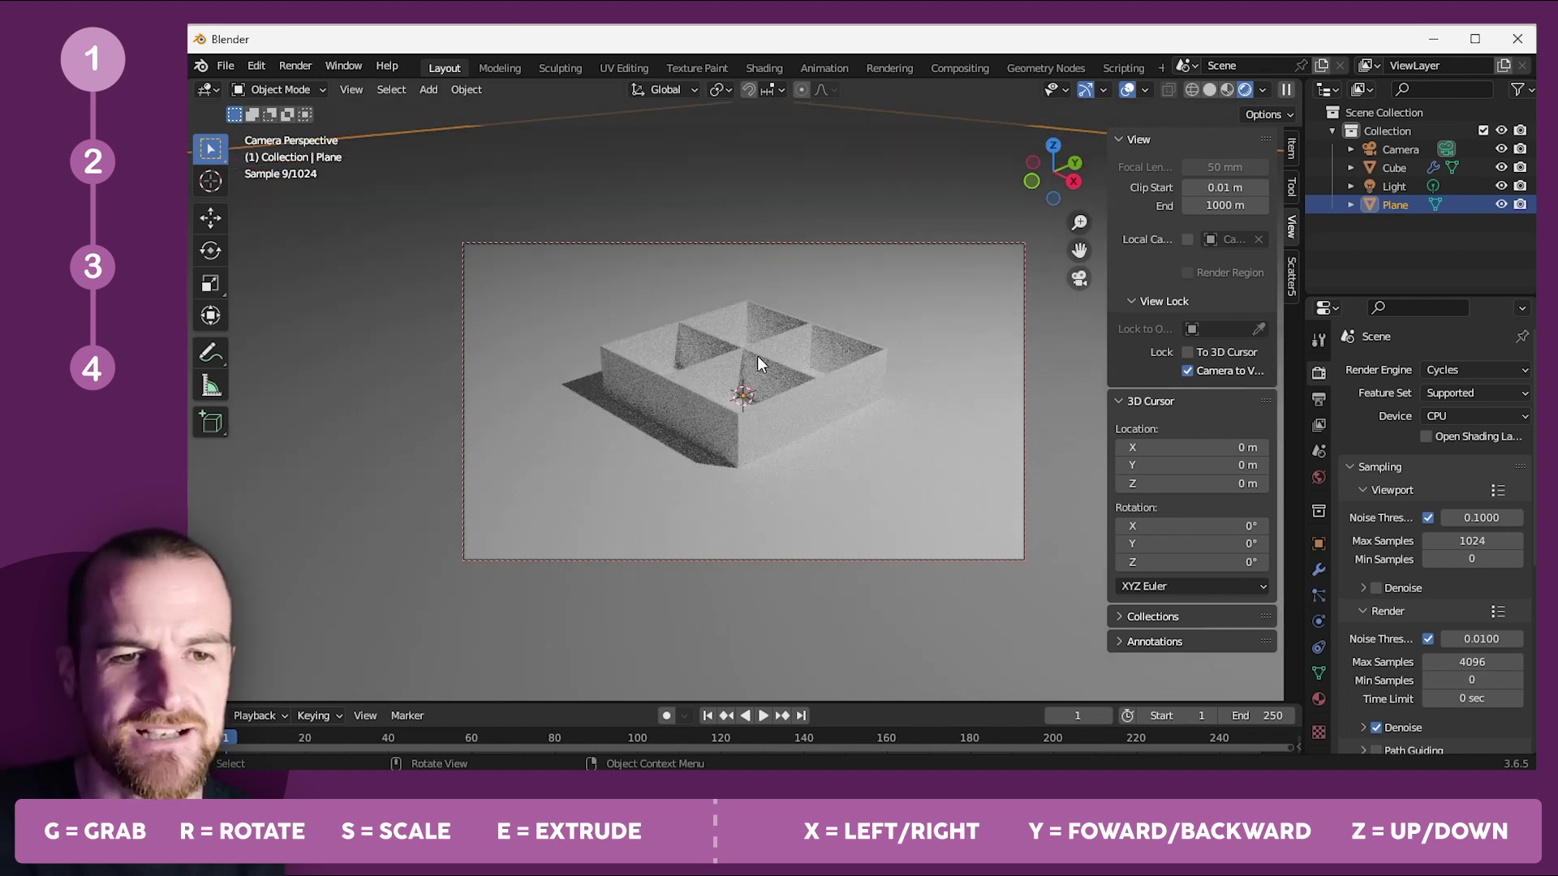
pyautogui.moveTo(763, 378)
pyautogui.mouseDown(button='middle')
pyautogui.moveTo(750, 354)
pyautogui.moveTo(745, 378)
pyautogui.moveTo(762, 372)
pyautogui.moveTo(712, 368)
pyautogui.moveTo(722, 381)
pyautogui.moveTo(786, 372)
pyautogui.mouseUp(button='middle')
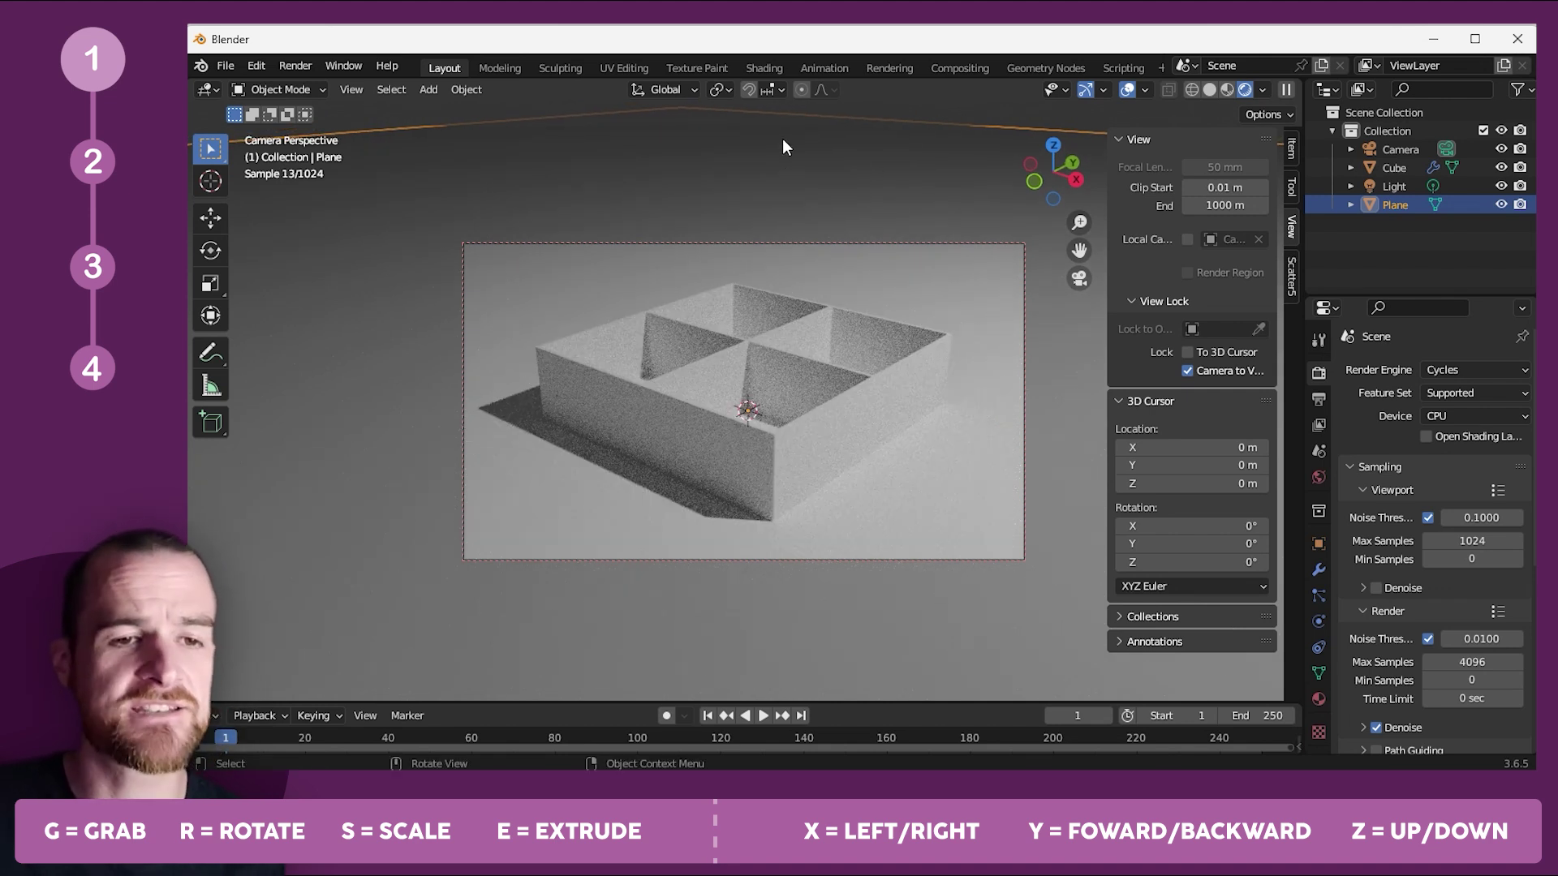
pyautogui.click(286, 66)
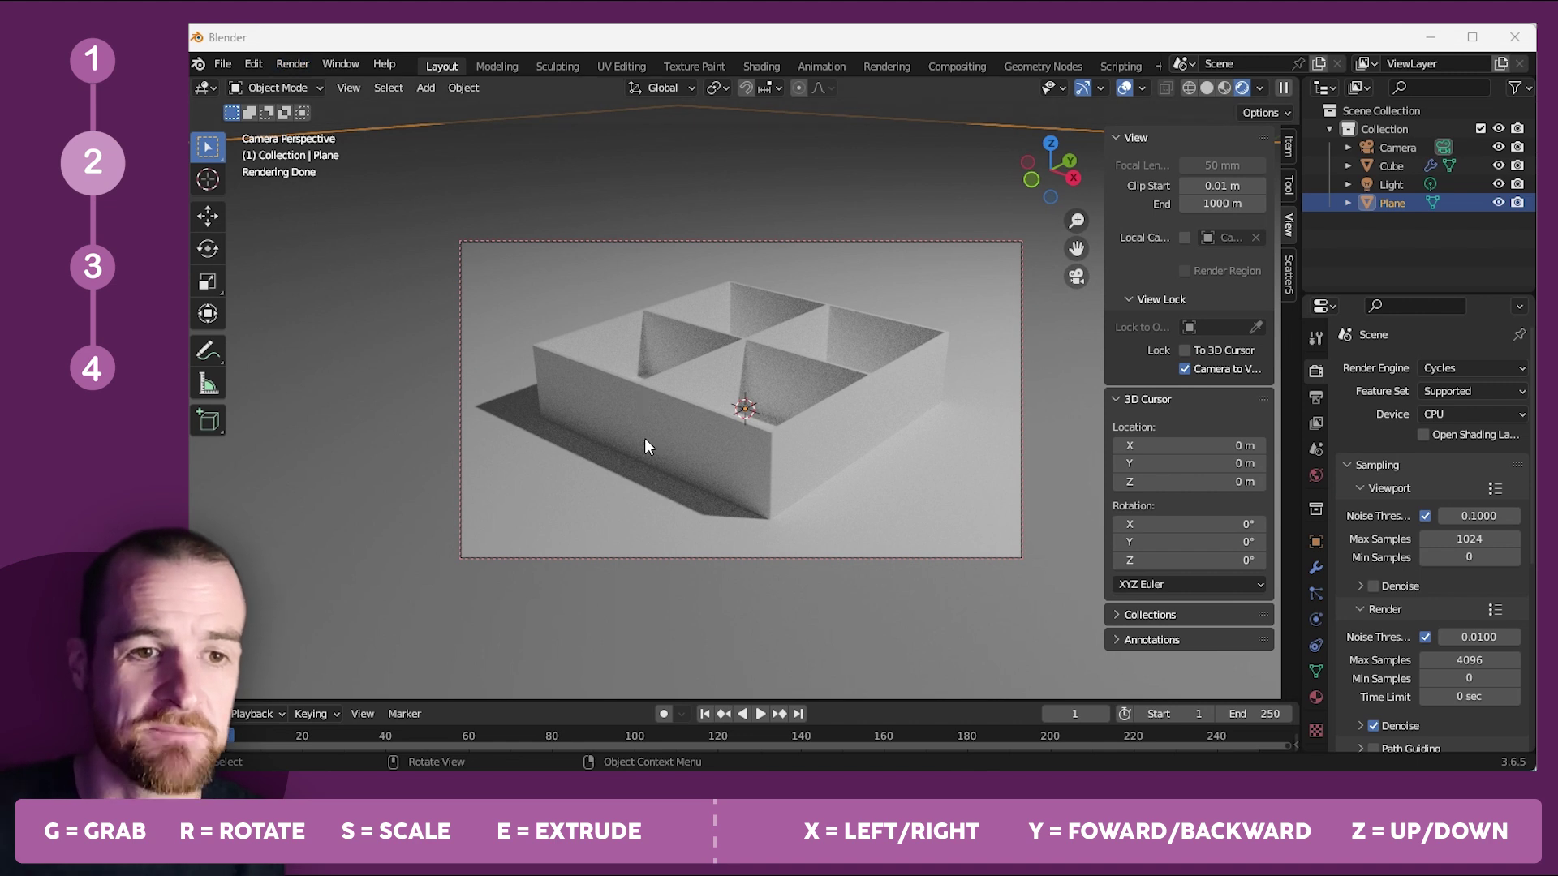
# Delete the four-compartment box and add a new cube in its place.
pyautogui.click(665, 417)
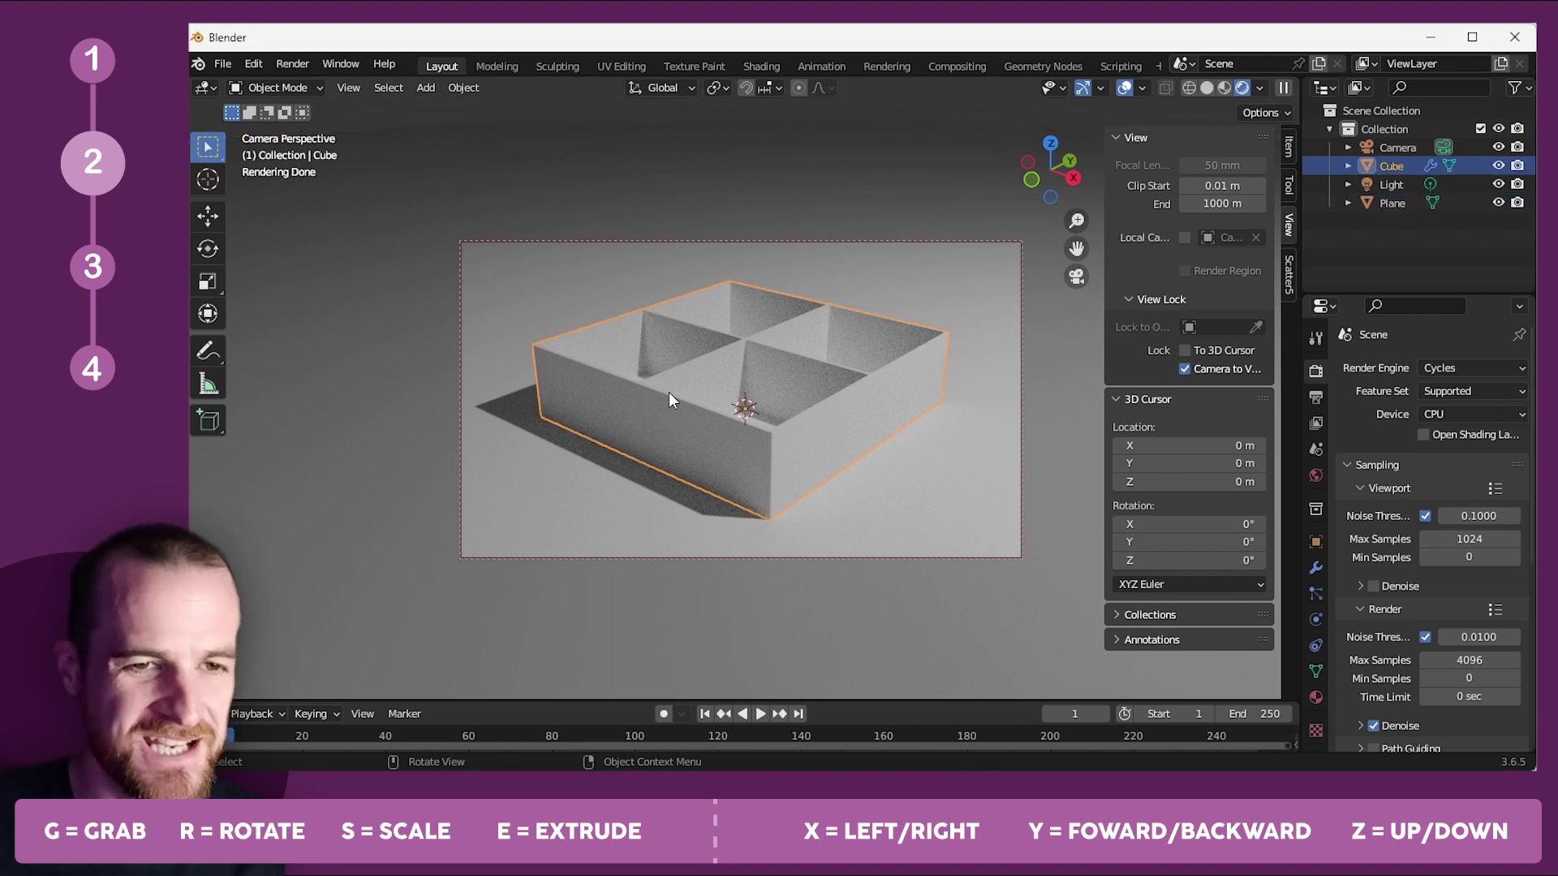
pyautogui.press('x')
pyautogui.click(669, 396)
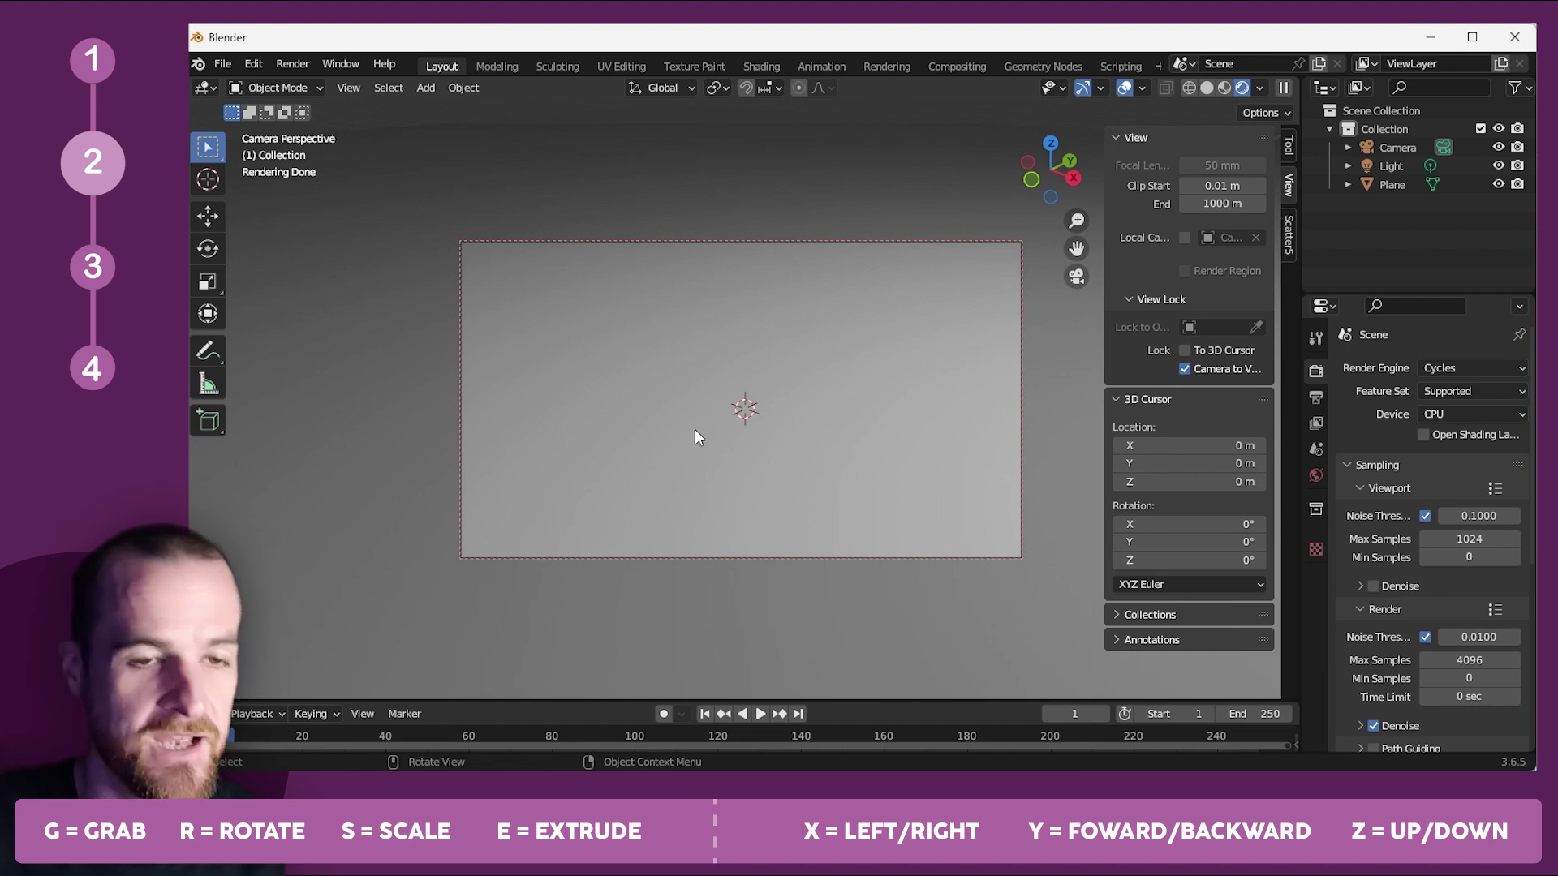
pyautogui.hotkey('shift', 'a')
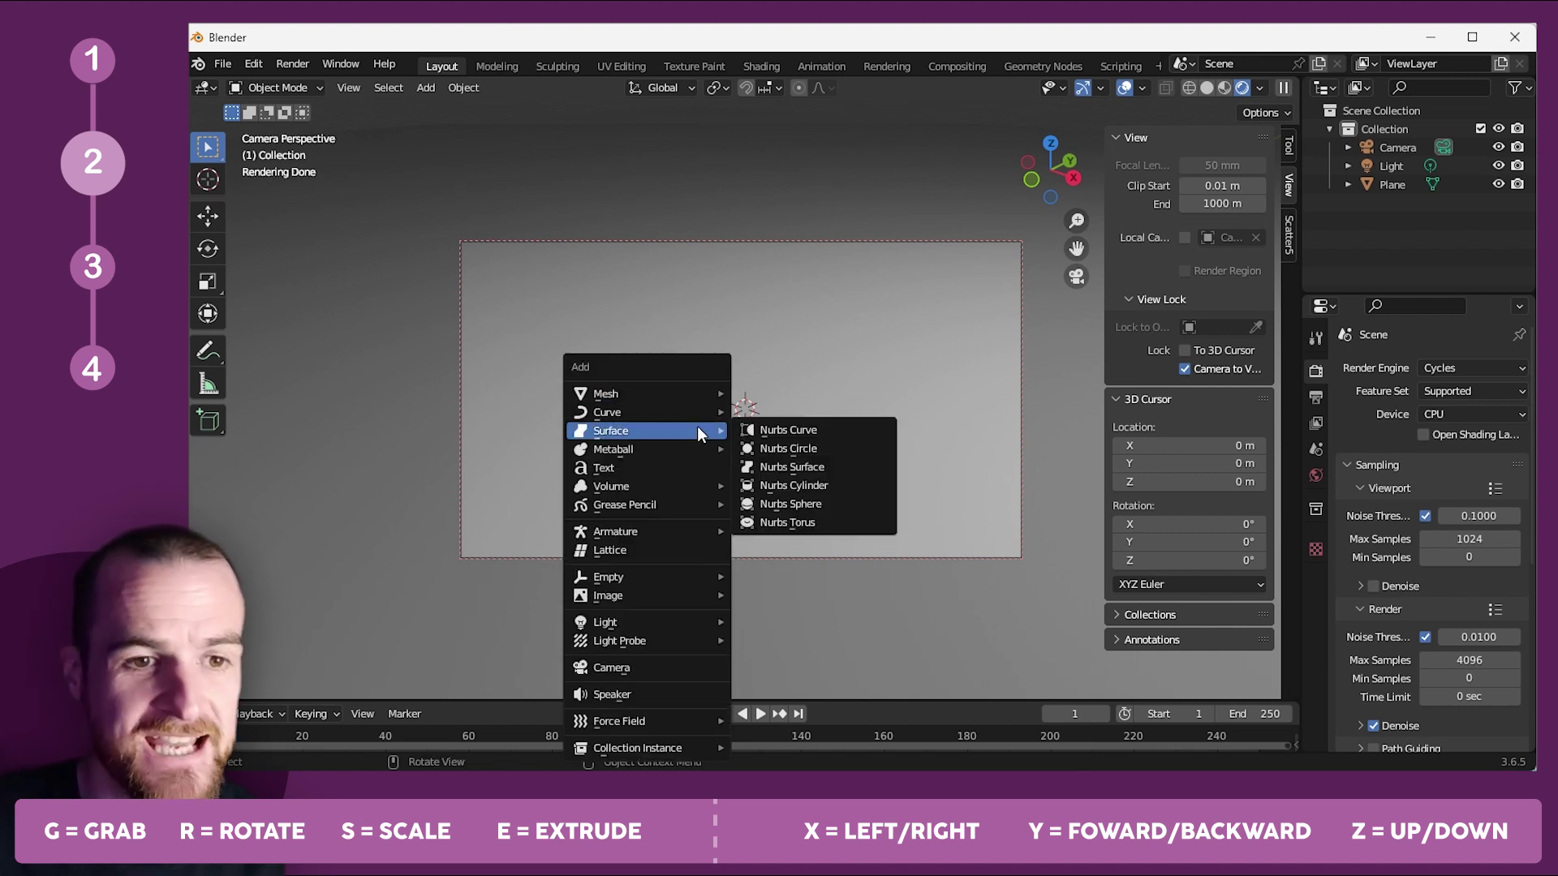
pyautogui.moveTo(636, 396)
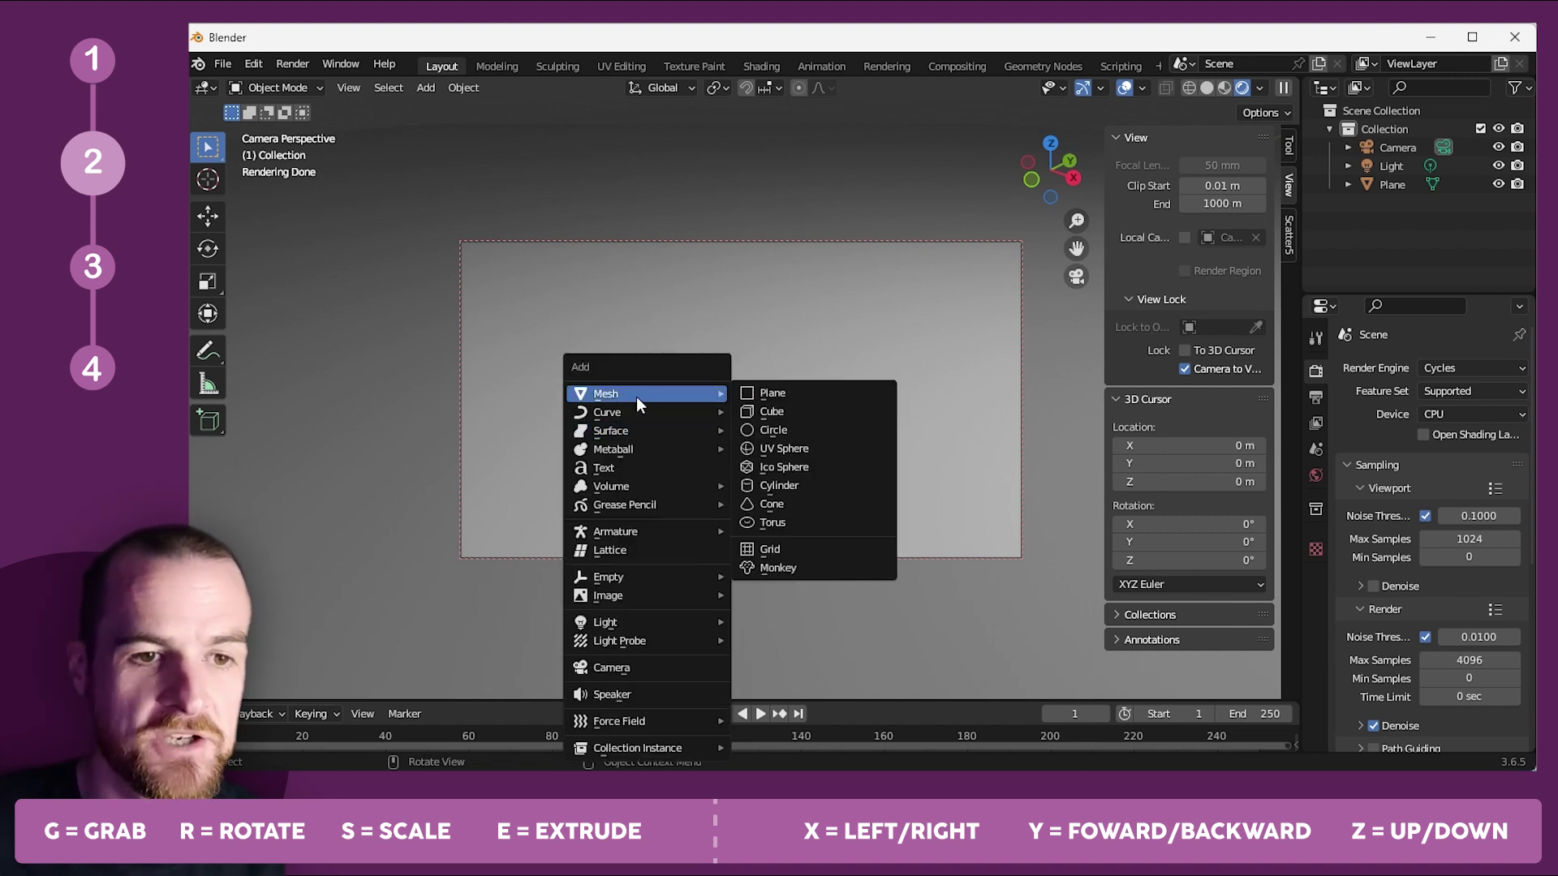
pyautogui.click(790, 416)
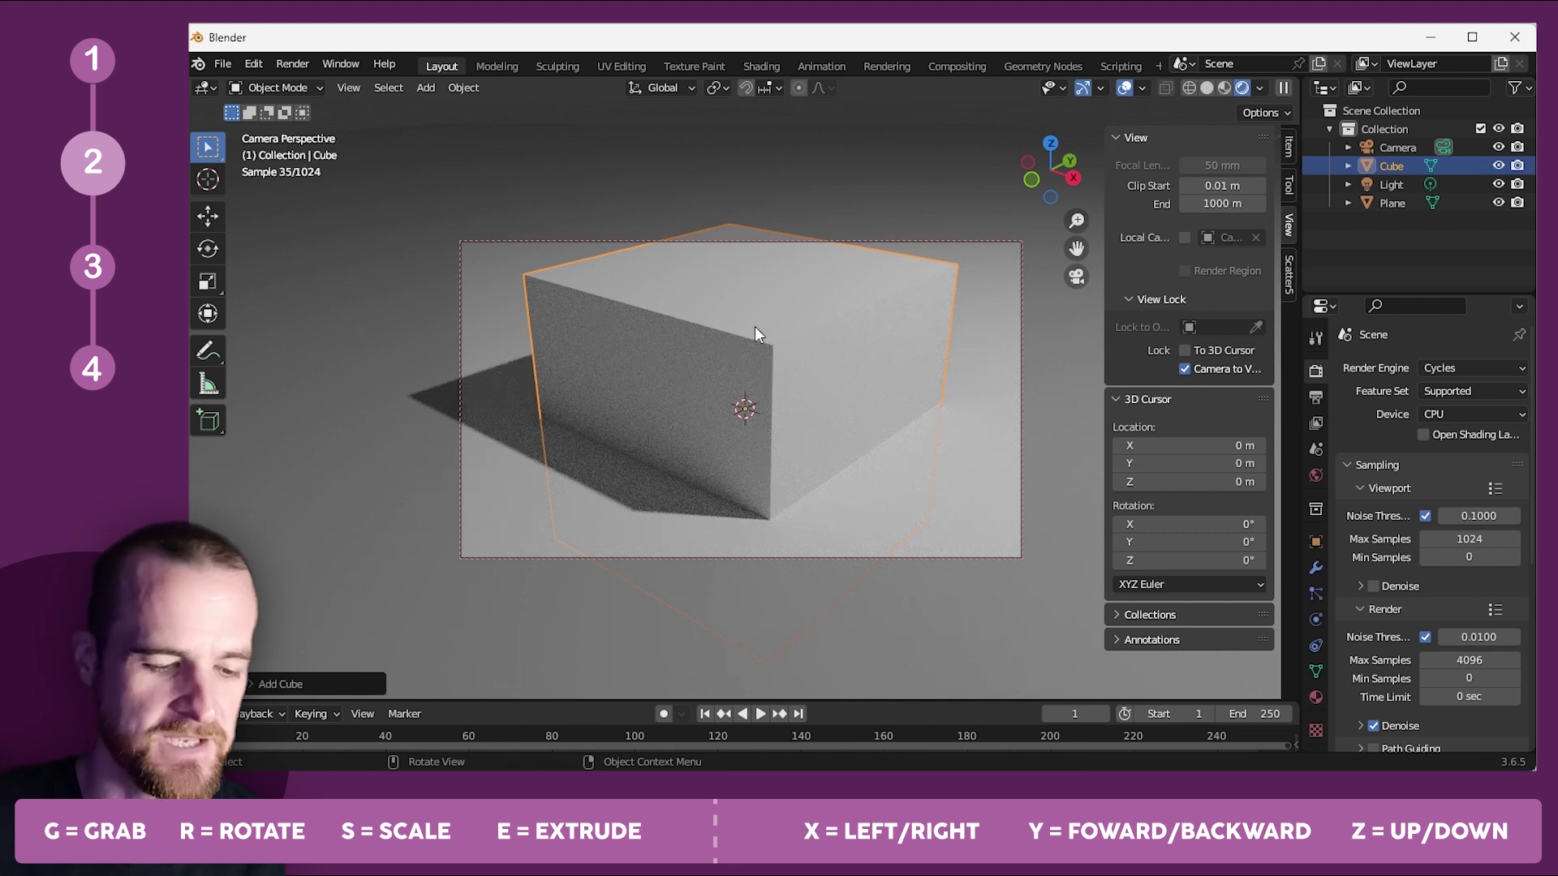
# Raise the new cube 1 m along Z and set its origin to the 3D cursor at its base.
pyautogui.press('g')
pyautogui.press('z')
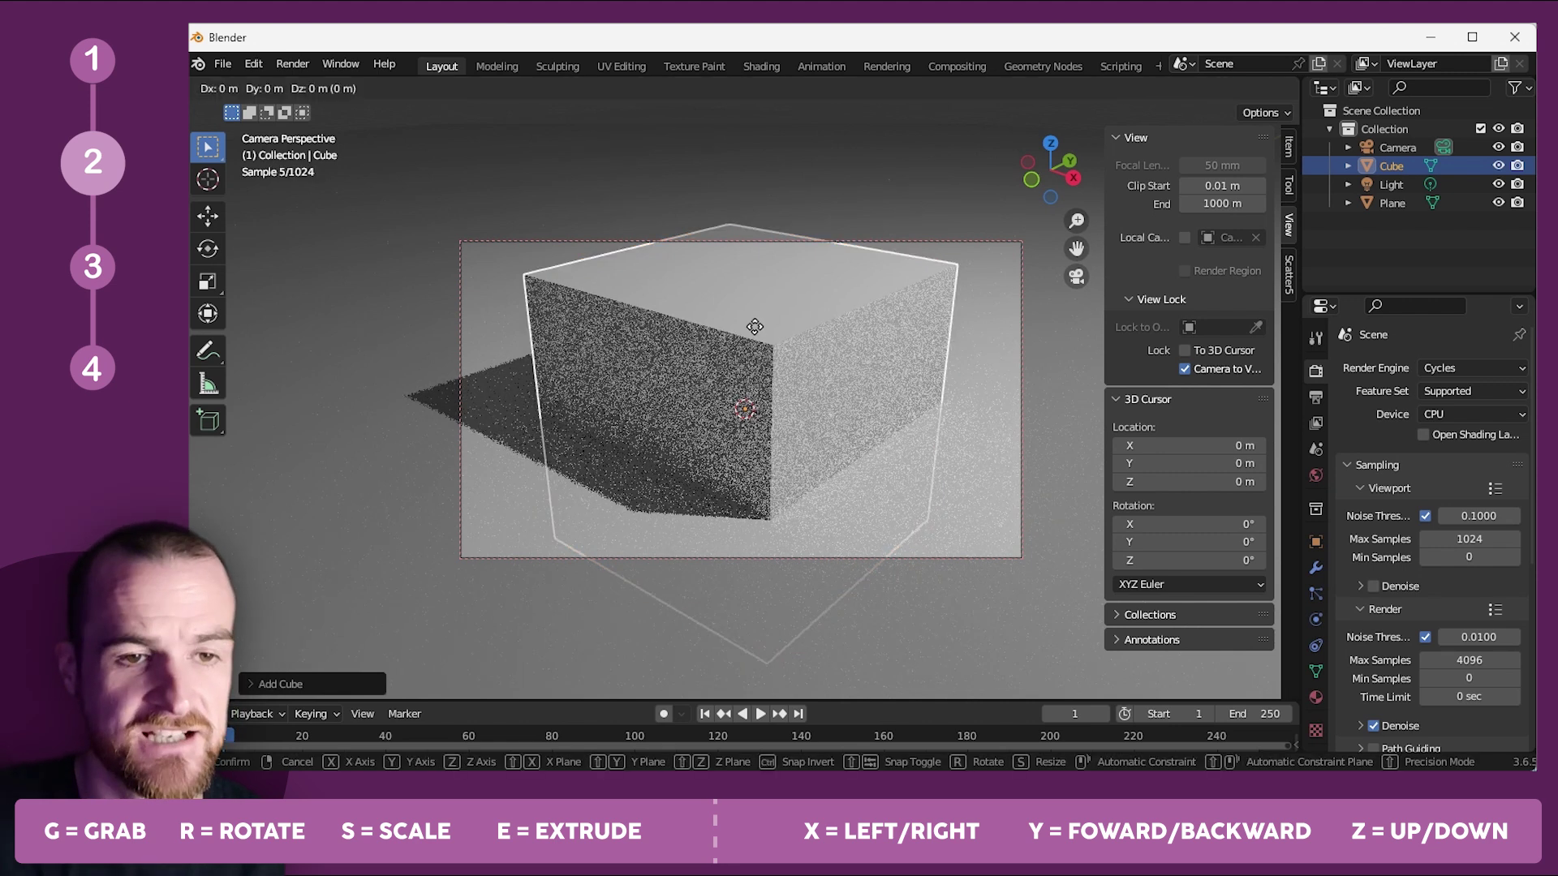
pyautogui.write('1')
pyautogui.press('Return')
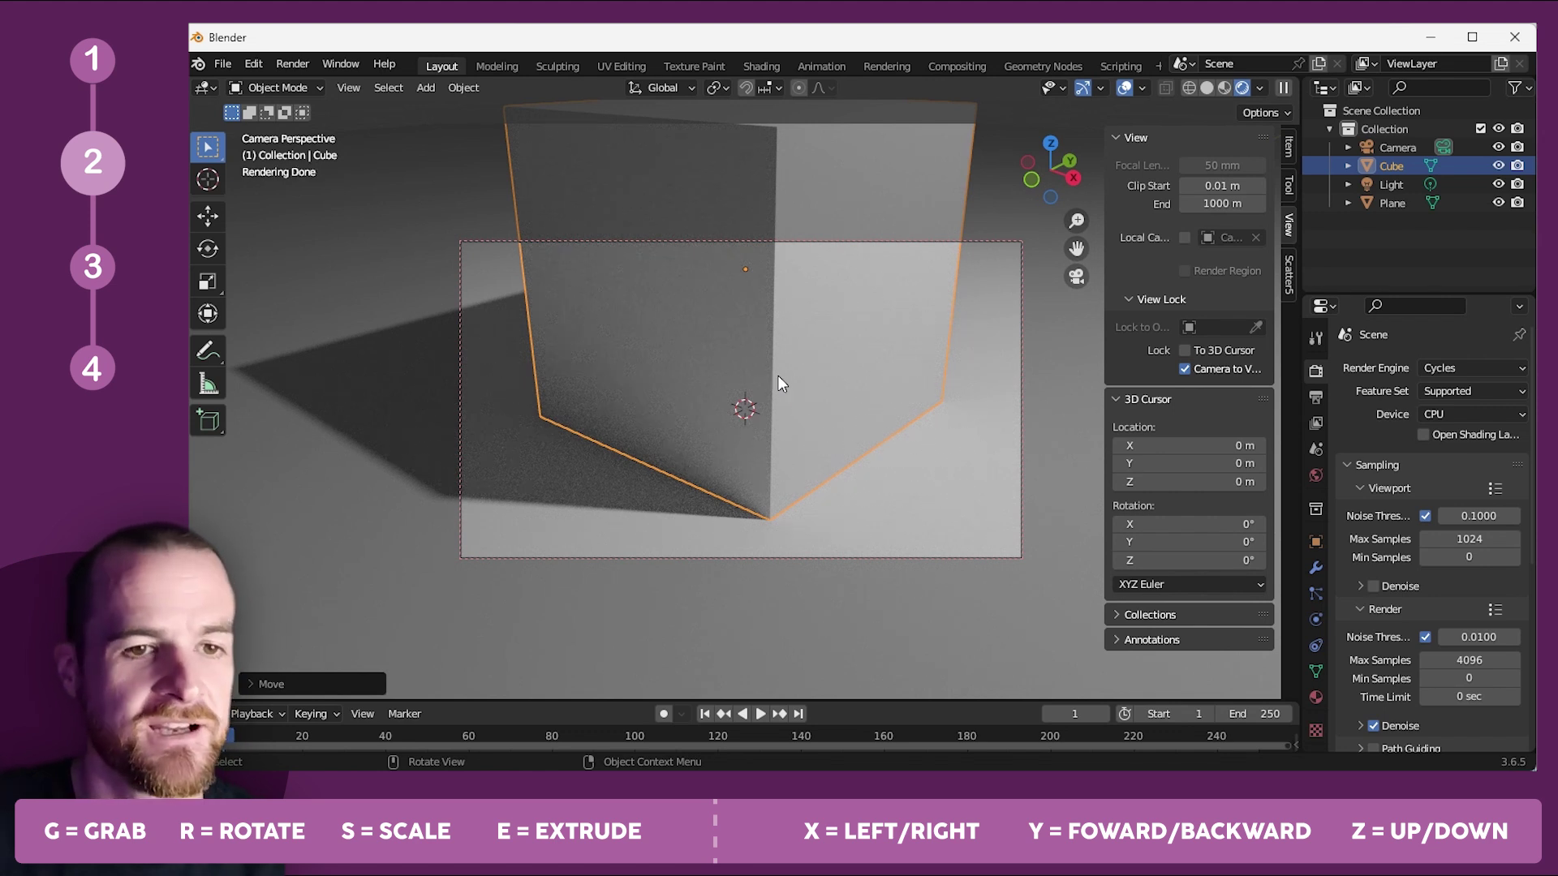
pyautogui.click(467, 90)
pyautogui.moveTo(503, 128)
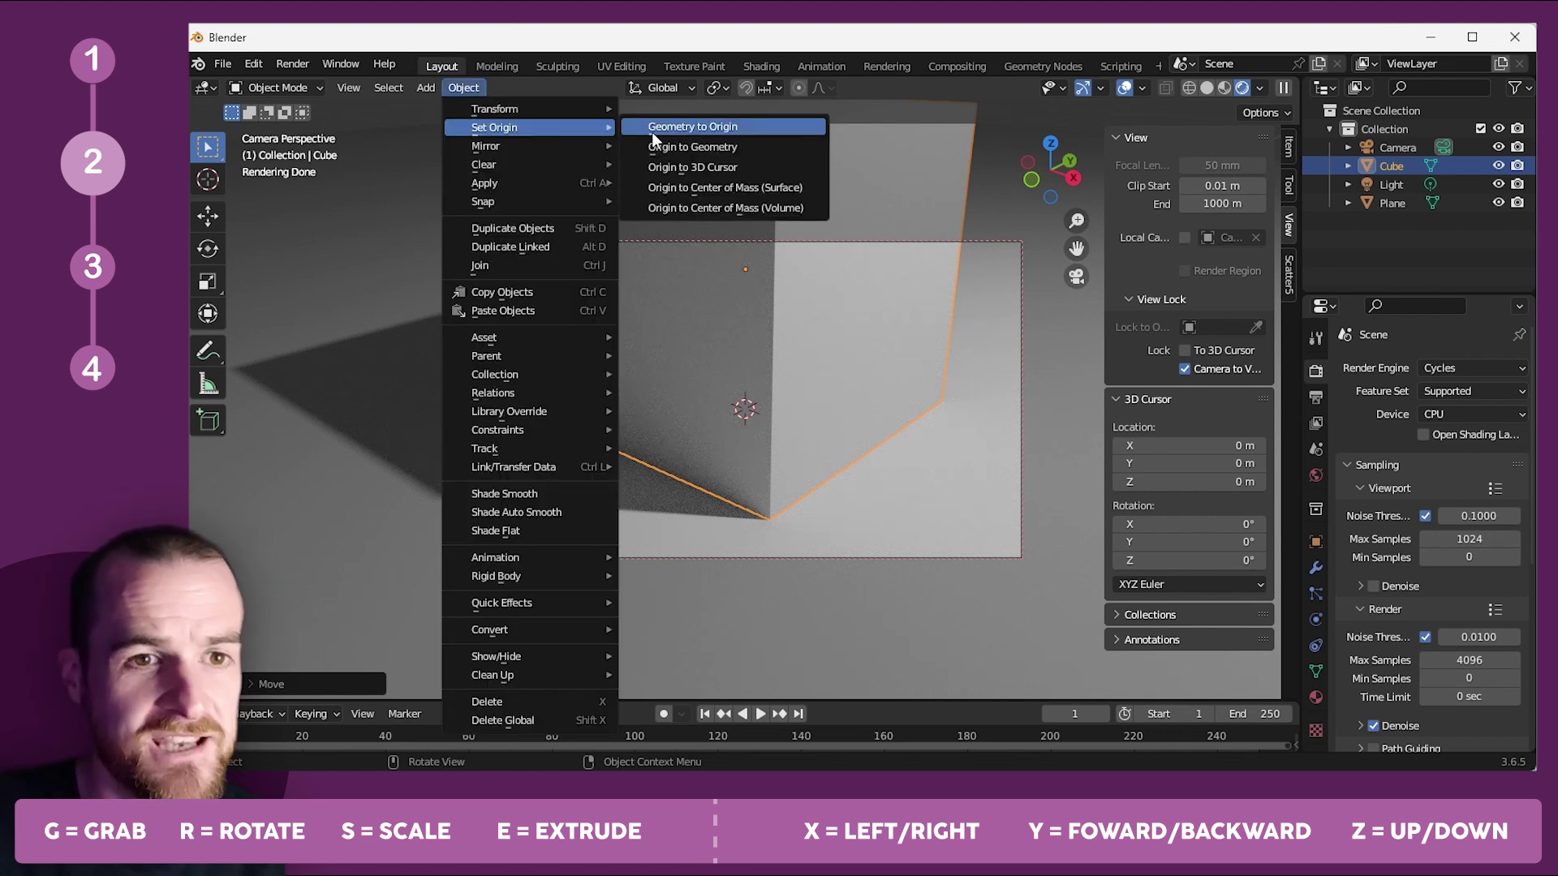
pyautogui.click(730, 173)
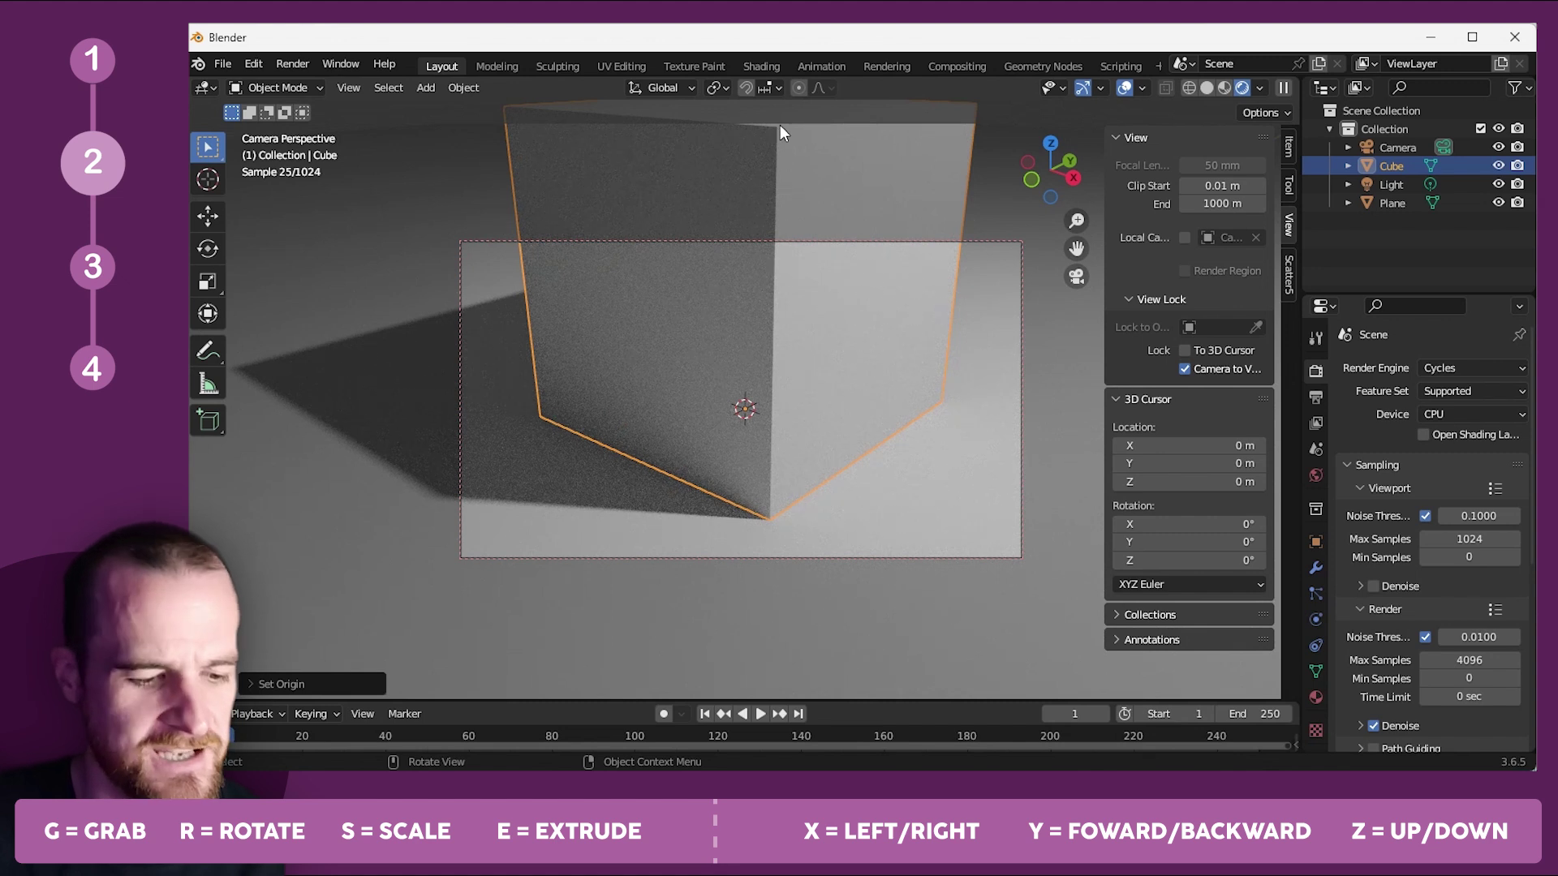
# Scale the cube down along Z to a thin slab, then flatten it further by a factor of about 0.29.
pyautogui.press('s')
pyautogui.press('z')
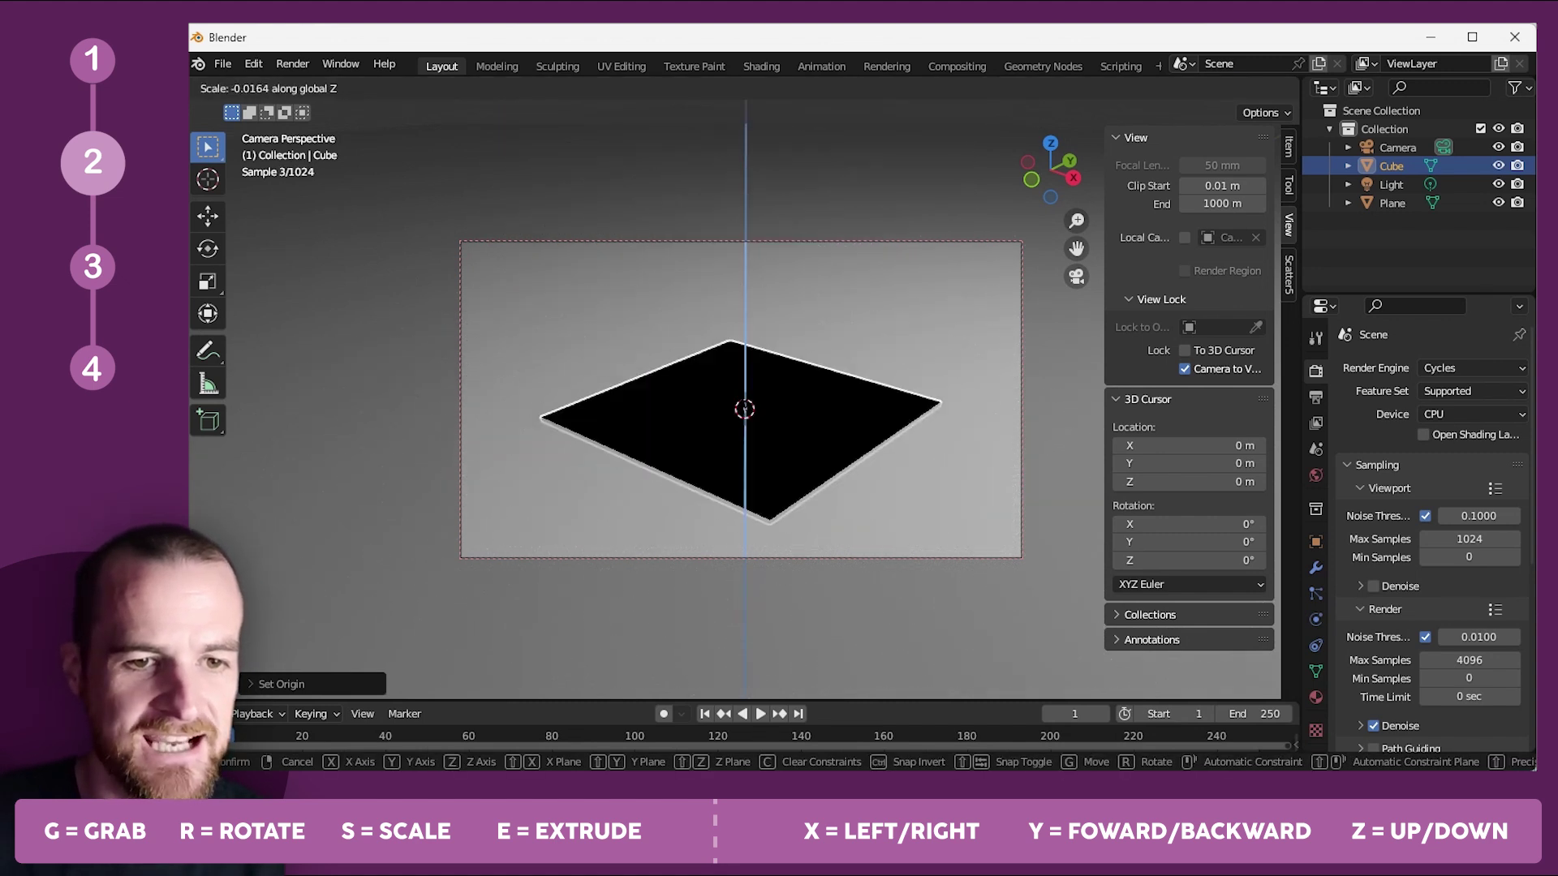
pyautogui.click(754, 407)
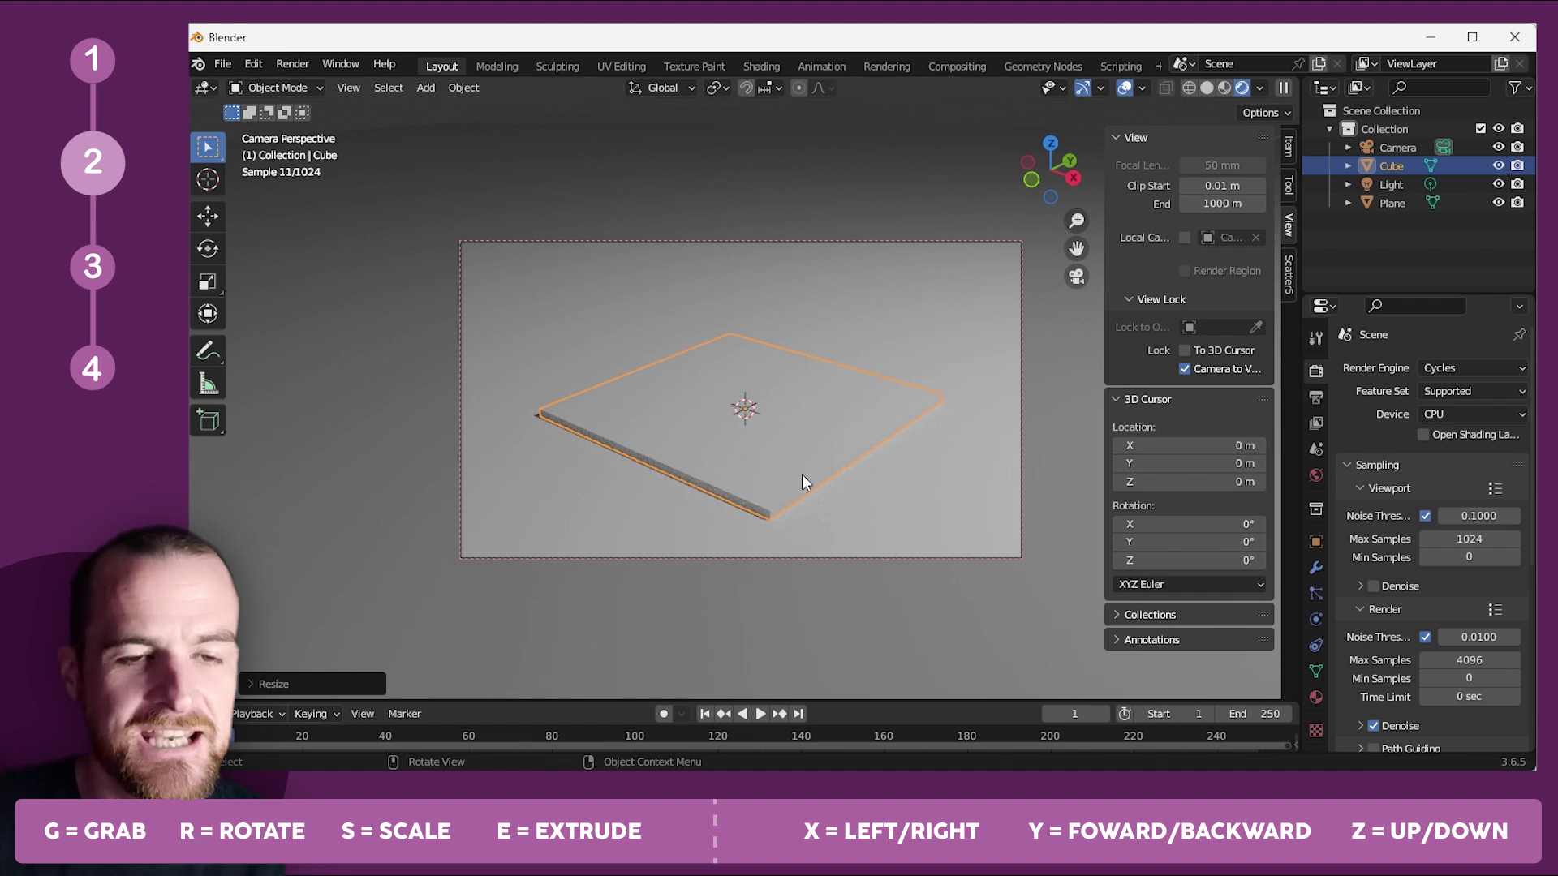
pyautogui.click(1076, 277)
pyautogui.moveTo(688, 475); pyautogui.dragTo(716, 349, button='middle')
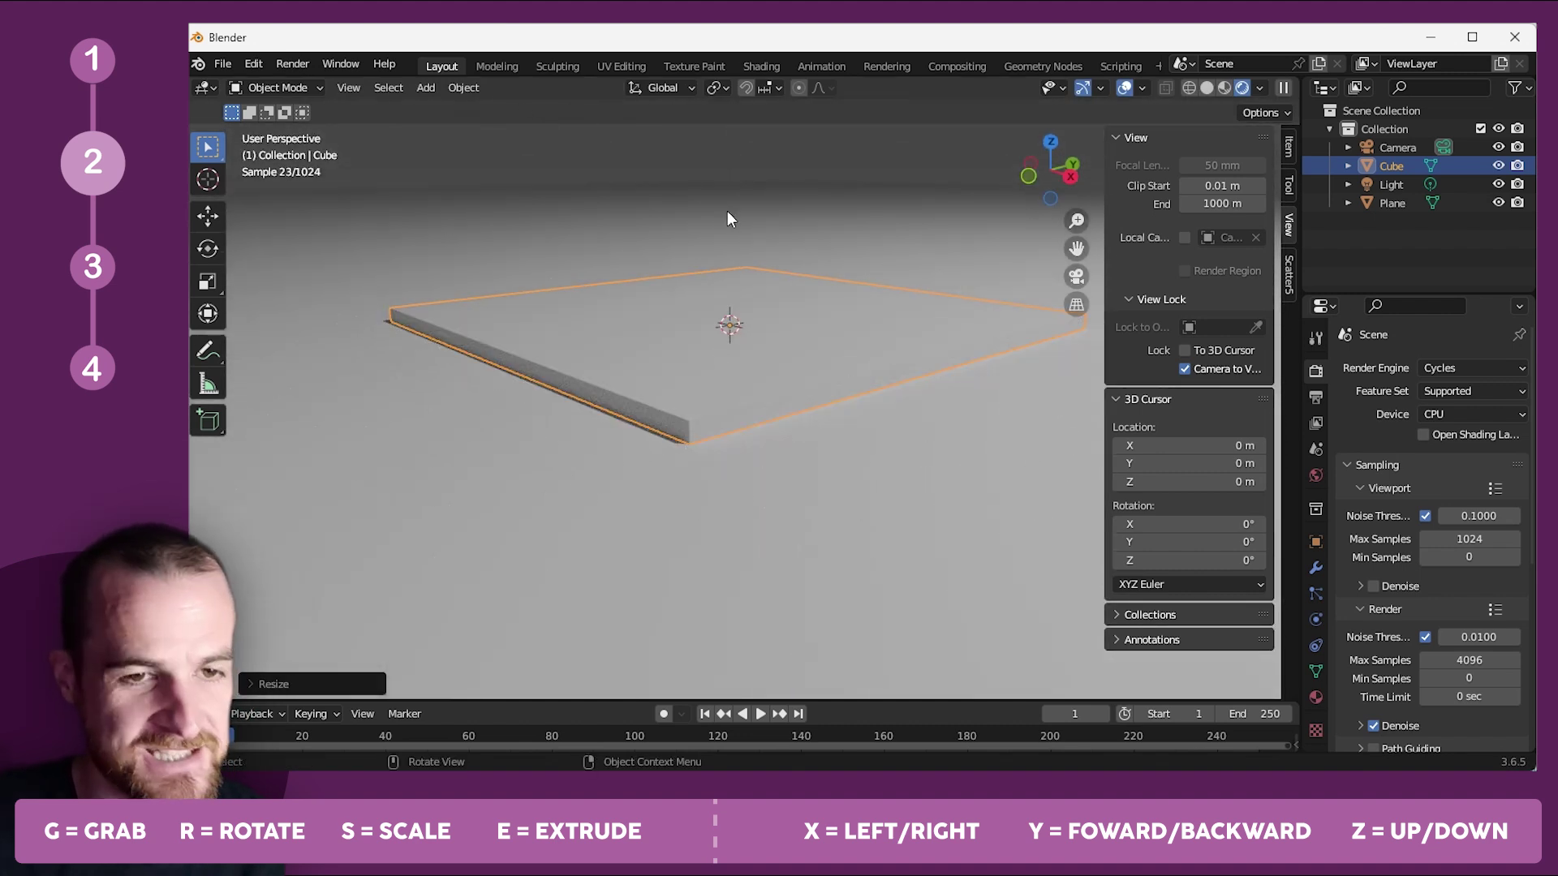
pyautogui.press('s')
pyautogui.press('z')
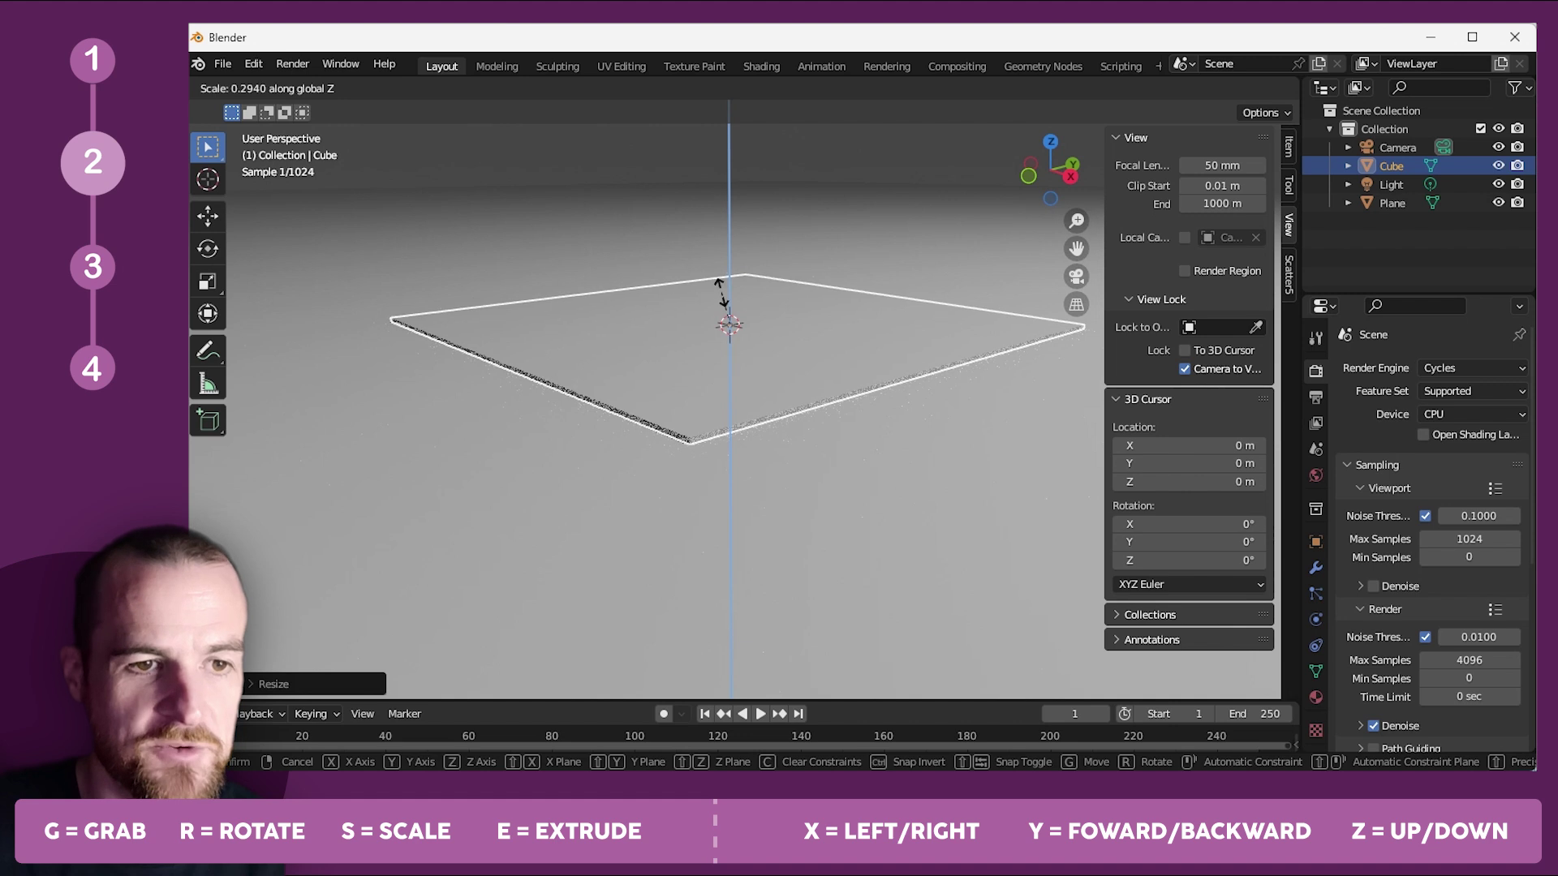
pyautogui.click(722, 289)
# Display the viewport in Solid shading and select the thin slab on the ground plane.
pyautogui.click(1207, 89)
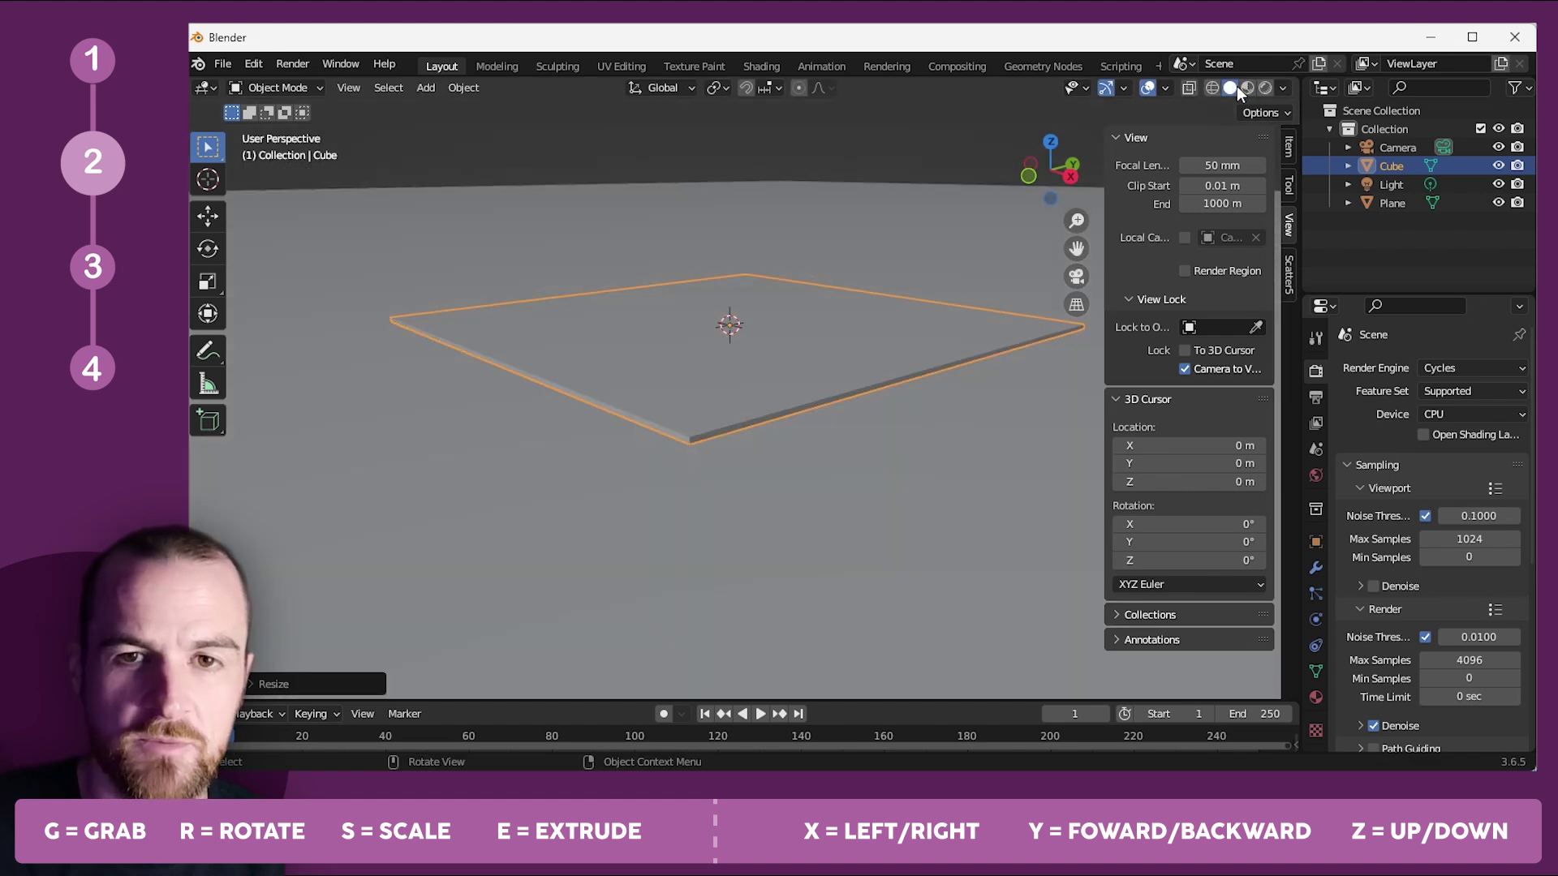
pyautogui.moveTo(546, 424); pyautogui.dragTo(295, 227, button='middle')
pyautogui.click(574, 338)
pyautogui.scroll(-1, 574, 338)
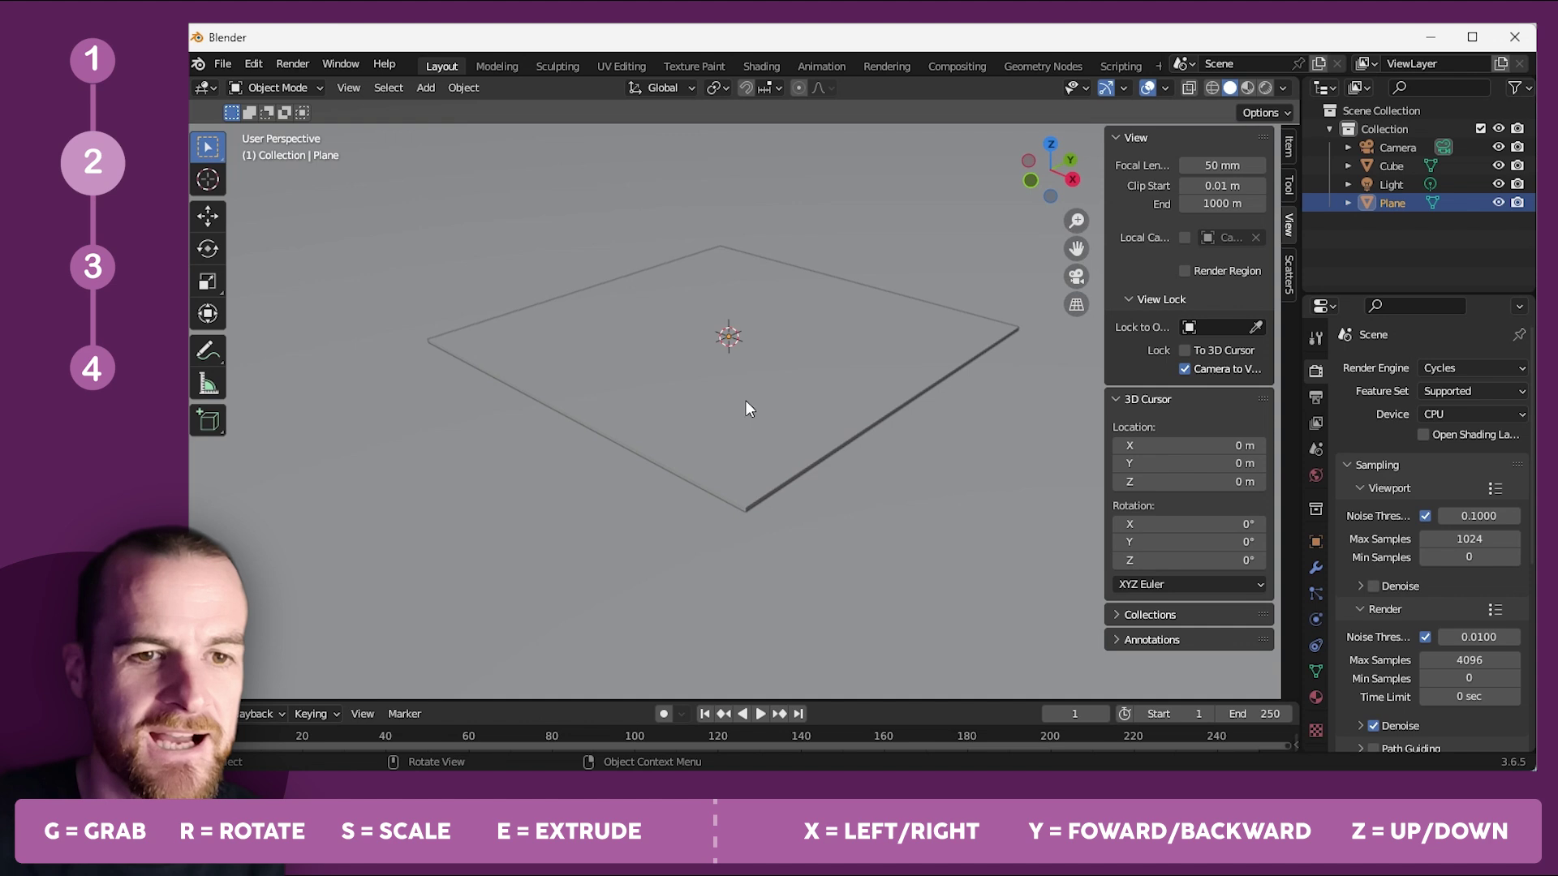
pyautogui.moveTo(752, 382)
pyautogui.mouseDown(button='middle')
pyautogui.moveTo(717, 423)
pyautogui.moveTo(817, 376)
pyautogui.moveTo(772, 400)
pyautogui.moveTo(730, 368)
pyautogui.mouseUp(button='middle')
pyautogui.click(725, 390)
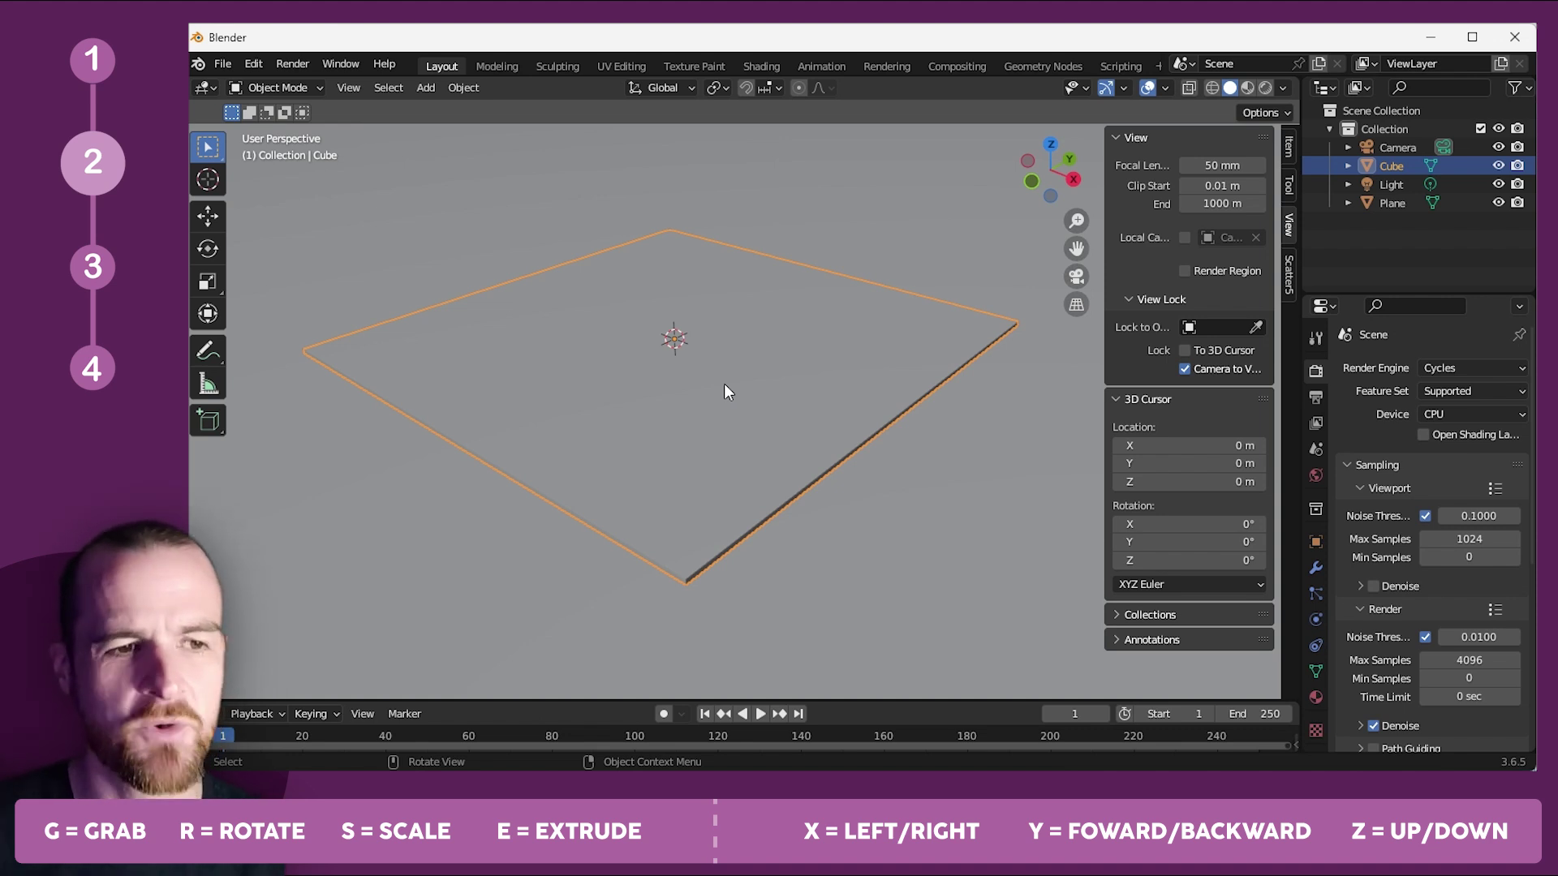
pyautogui.moveTo(689, 467); pyautogui.dragTo(686, 463, button='middle')
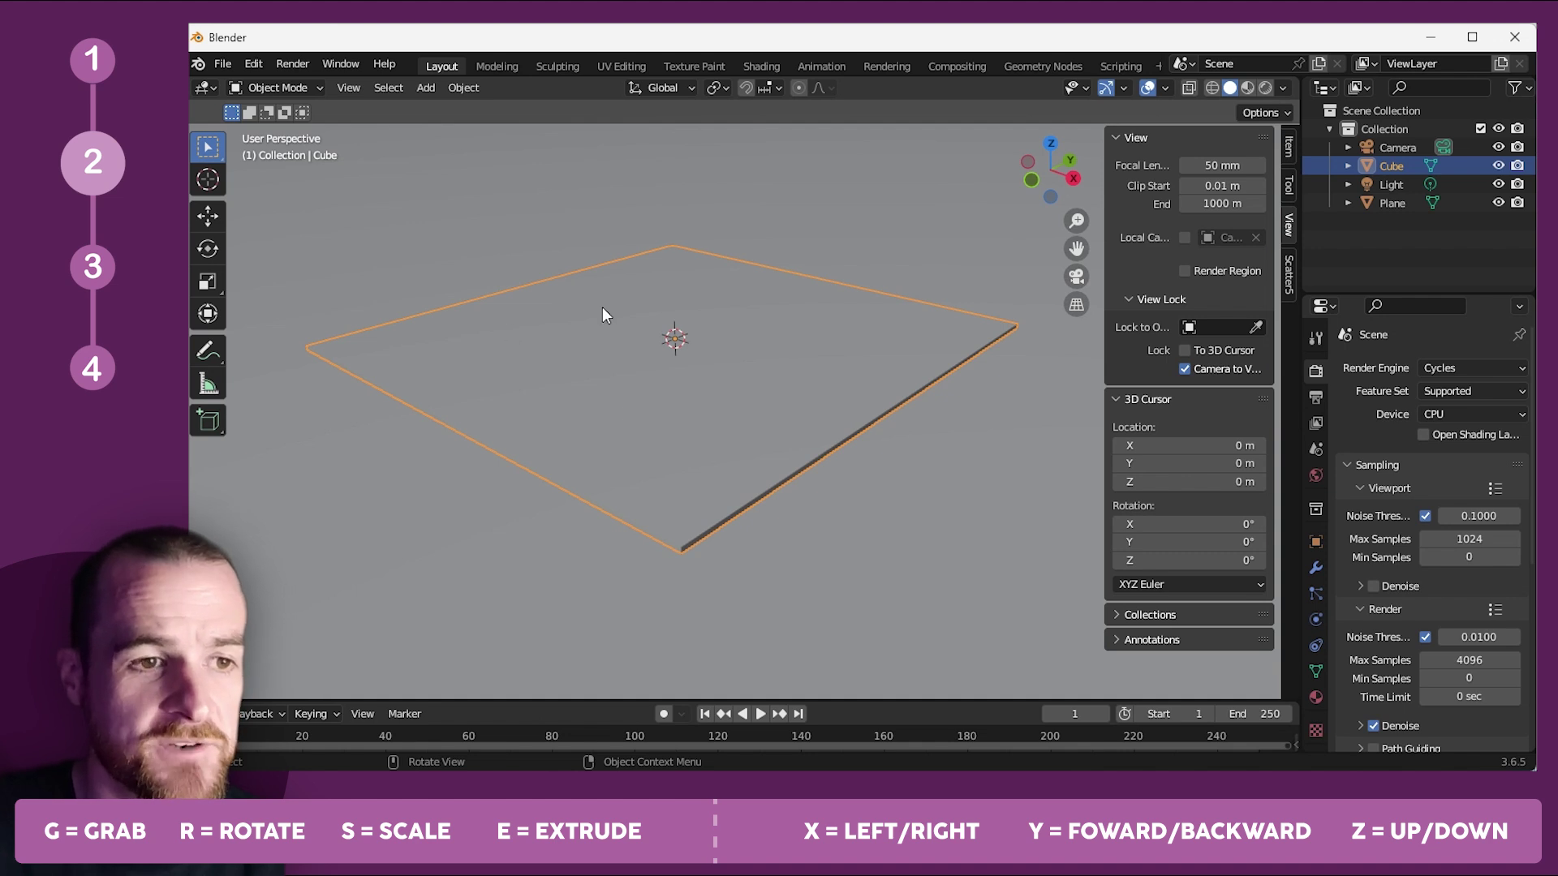
# In Edit Mode, select the slab's four short vertical corner edges and bevel them by about 0.215 m.
pyautogui.press('Tab')
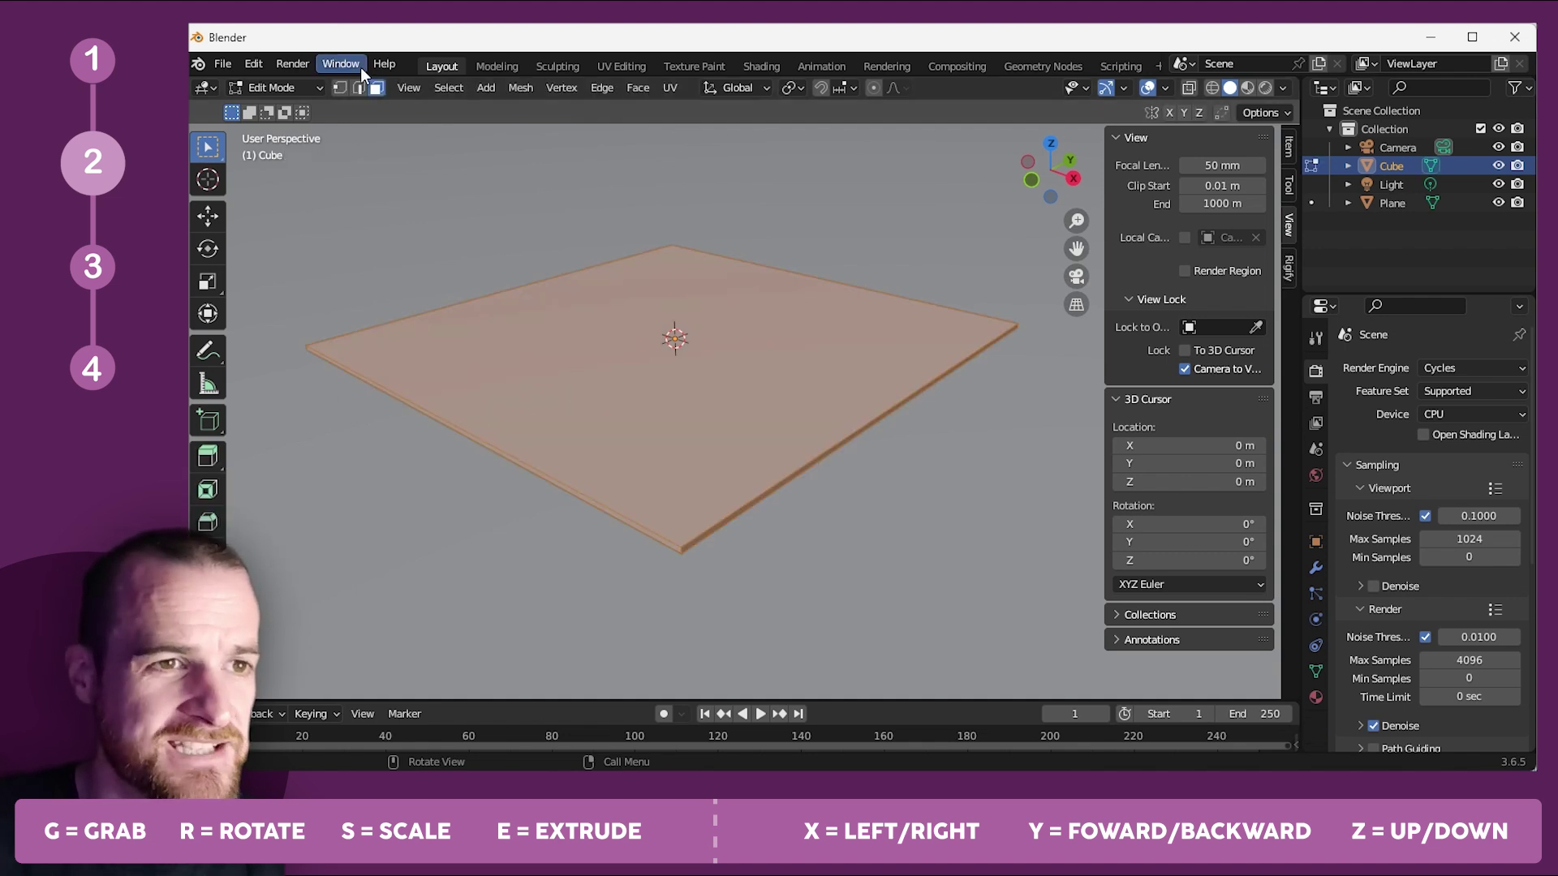
pyautogui.click(359, 89)
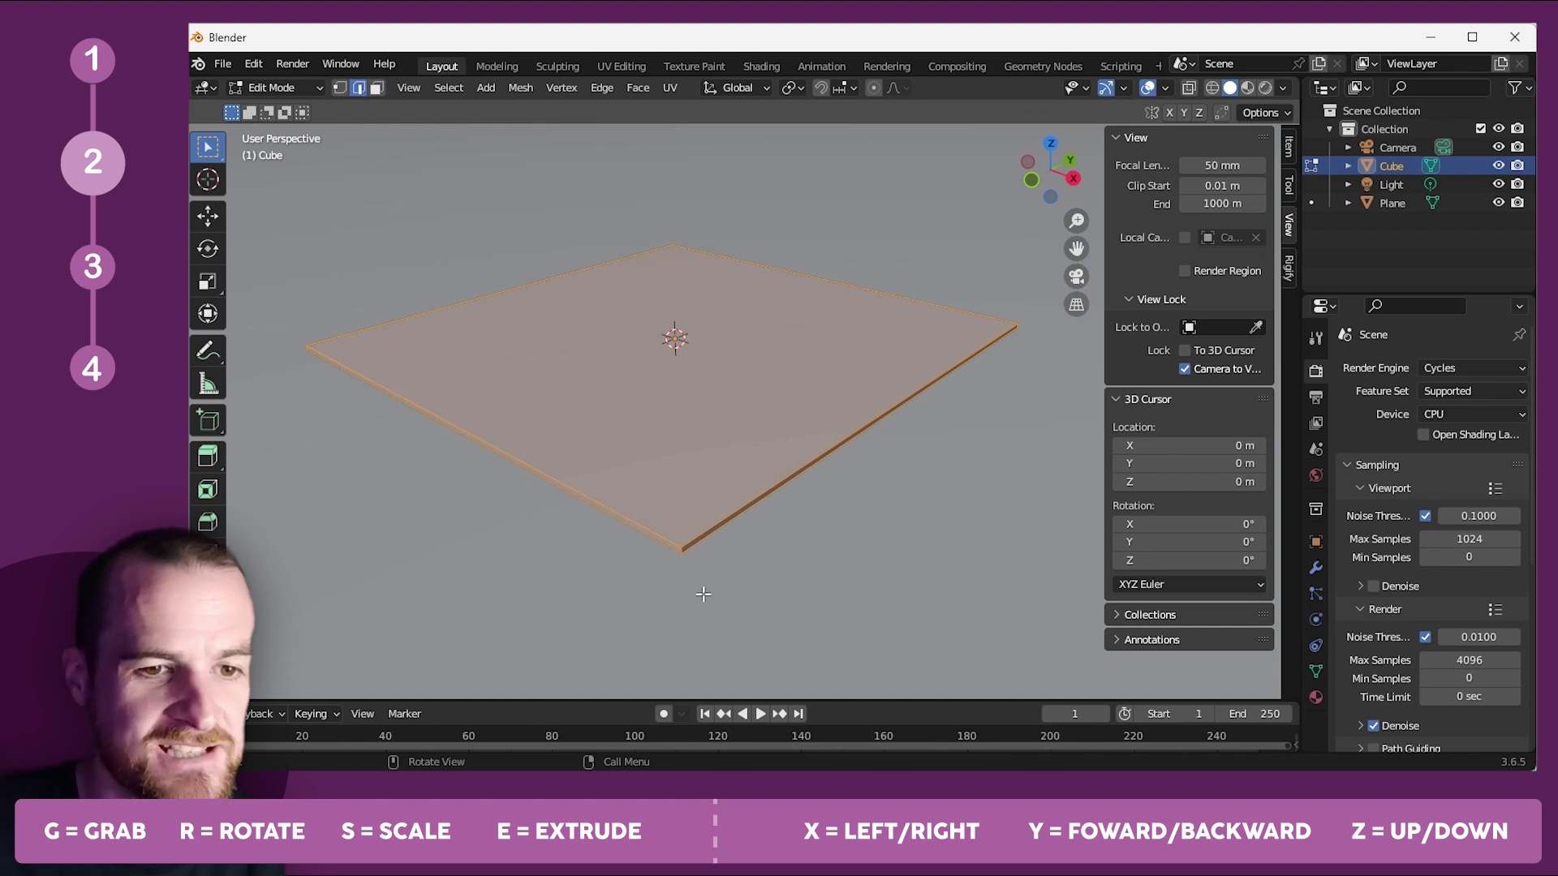
pyautogui.hotkey('alt', 'a')
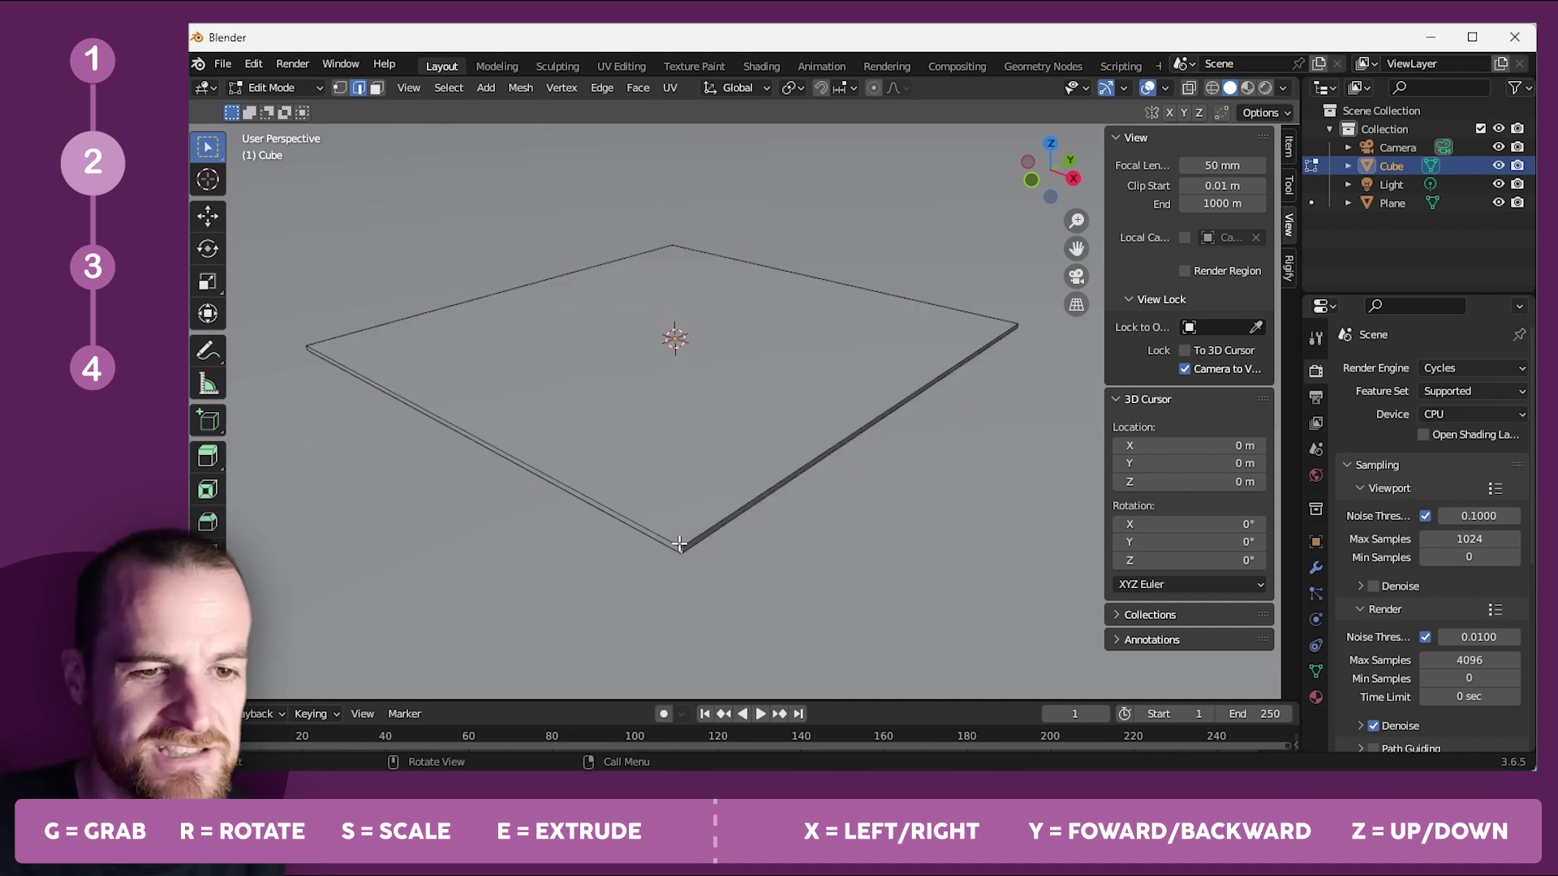
pyautogui.moveTo(673, 554); pyautogui.dragTo(647, 415, button='middle')
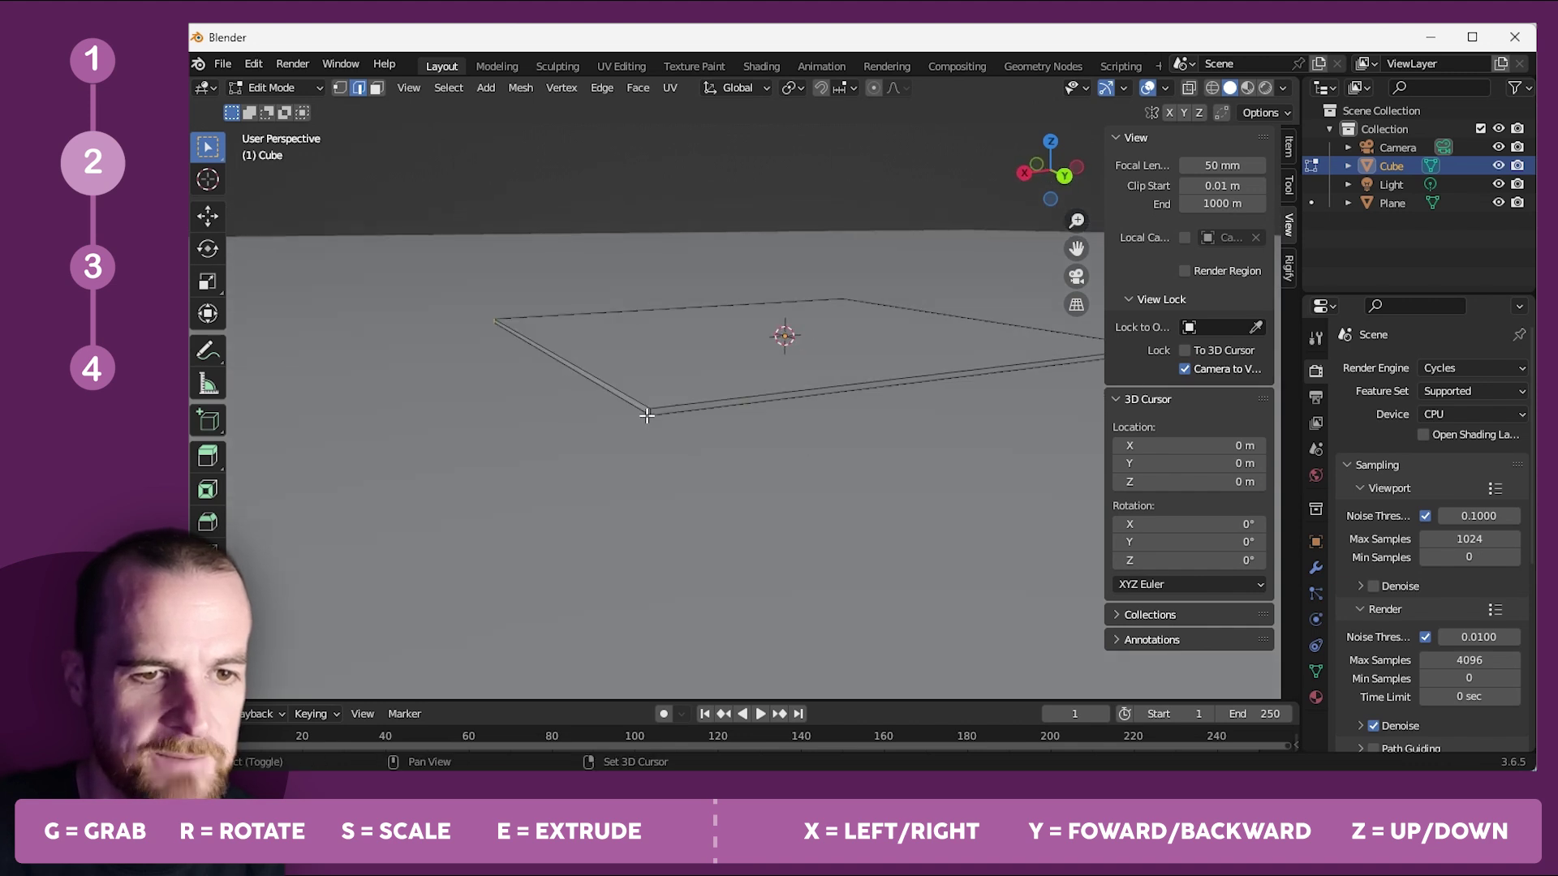
pyautogui.moveTo(765, 417); pyautogui.dragTo(776, 452, button='middle')
pyautogui.moveTo(532, 442); pyautogui.dragTo(707, 376, button='middle')
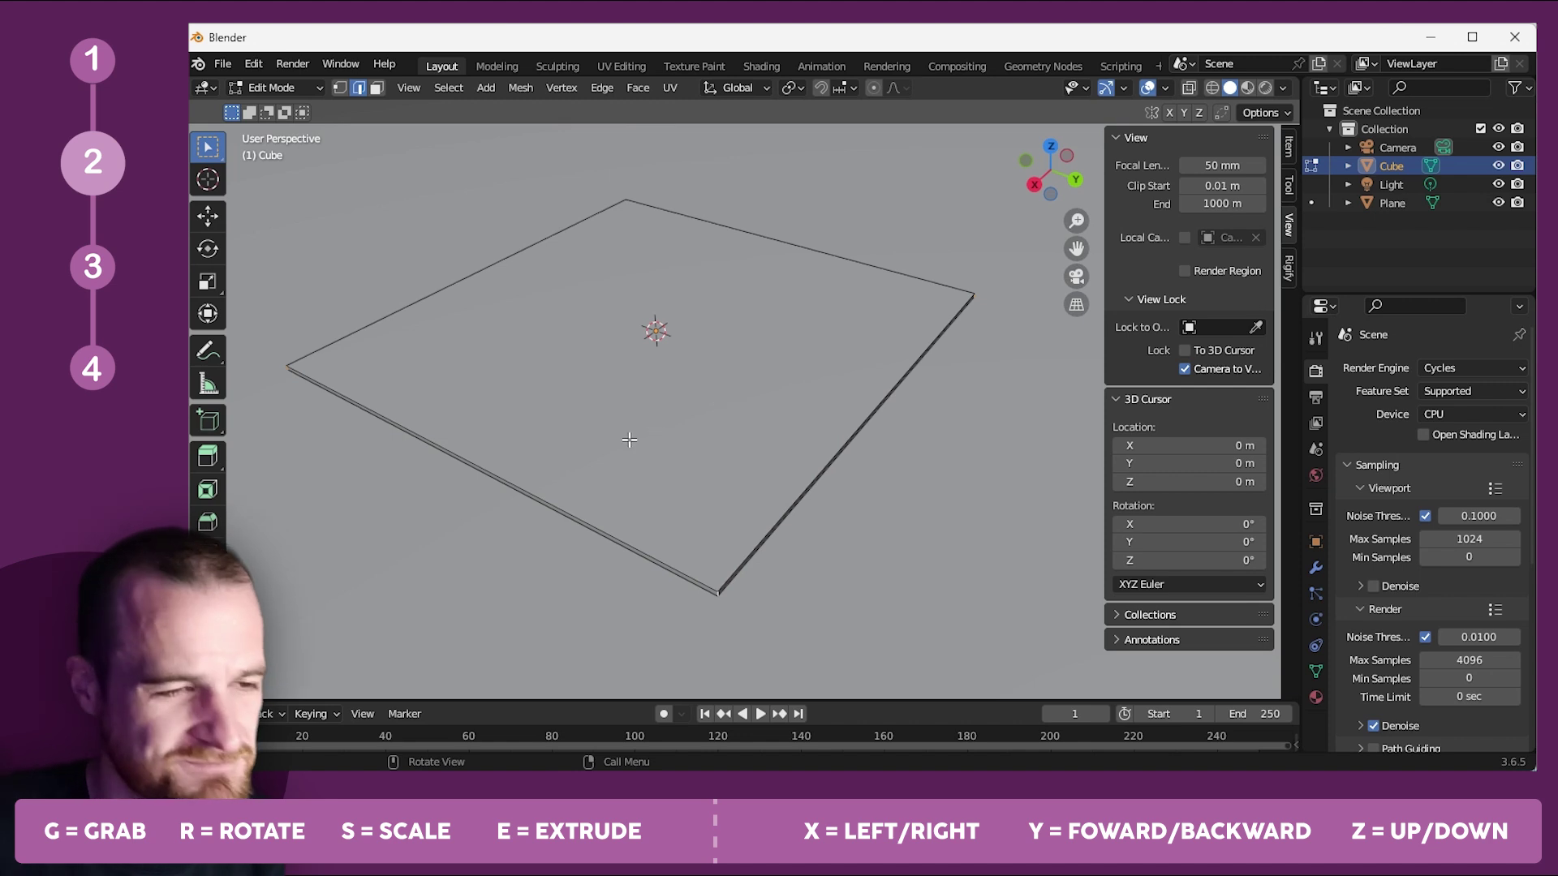
pyautogui.click(208, 526)
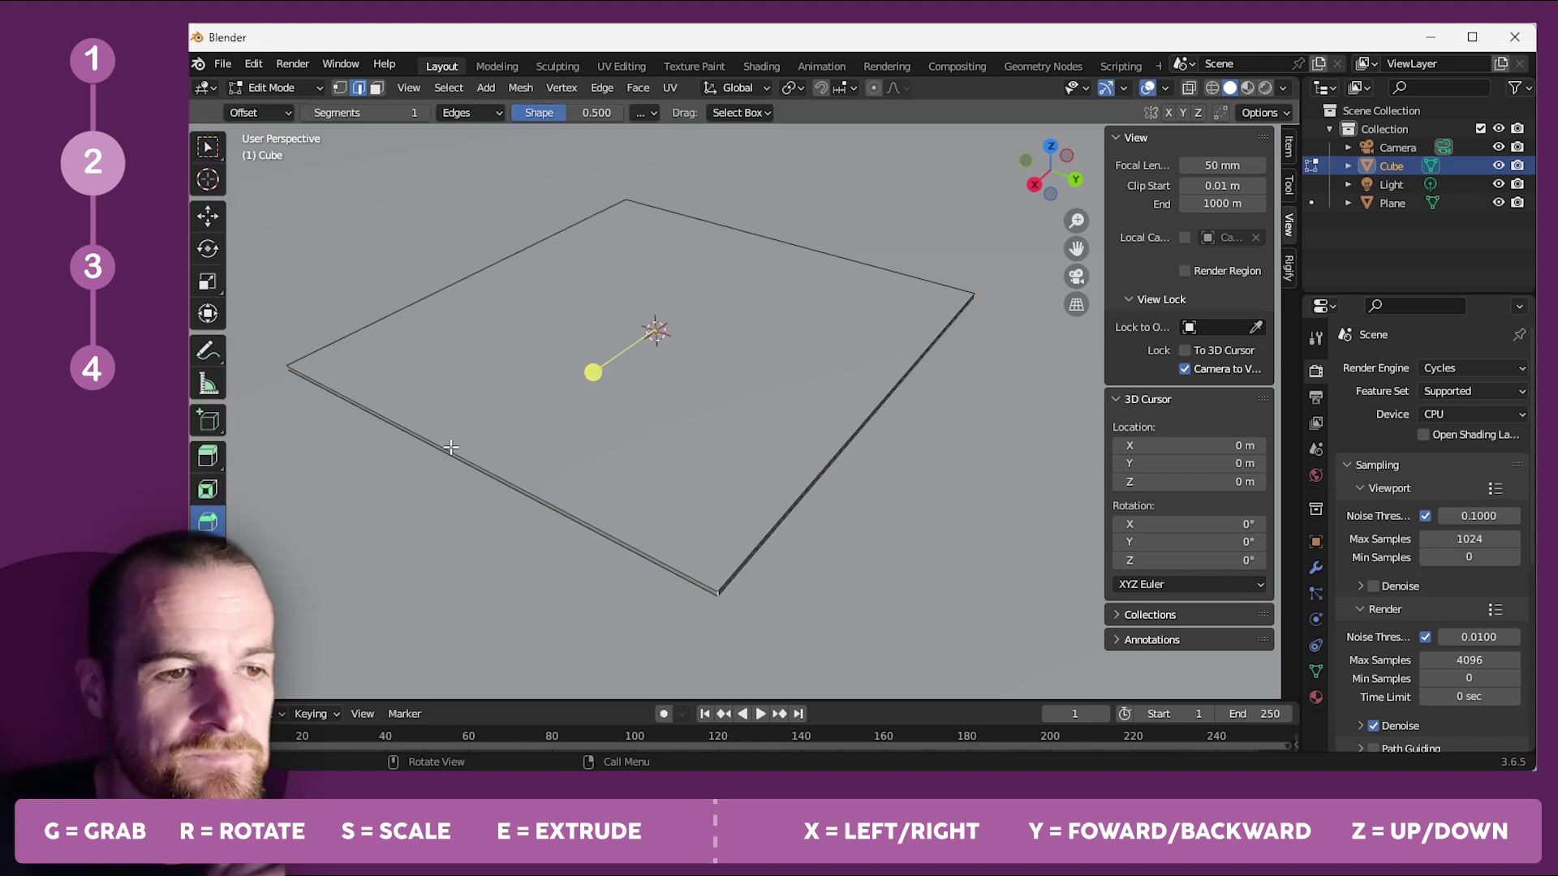
pyautogui.moveTo(593, 372); pyautogui.dragTo(561, 426)
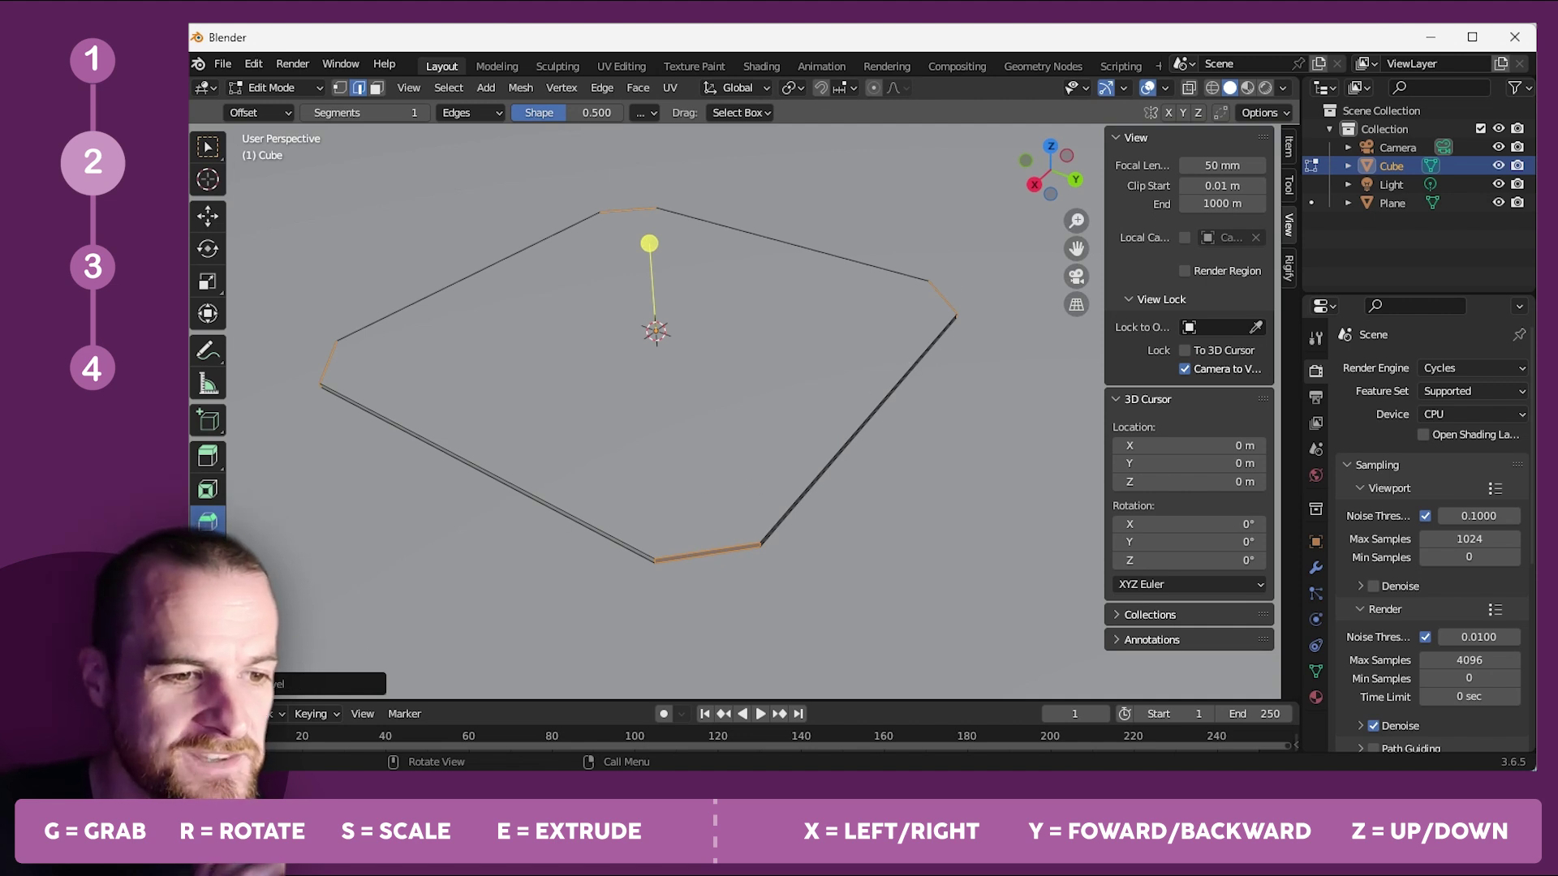
# Set the corner bevel to 10 segments to round the slab's corners, and return to Object Mode.
pyautogui.click(255, 684)
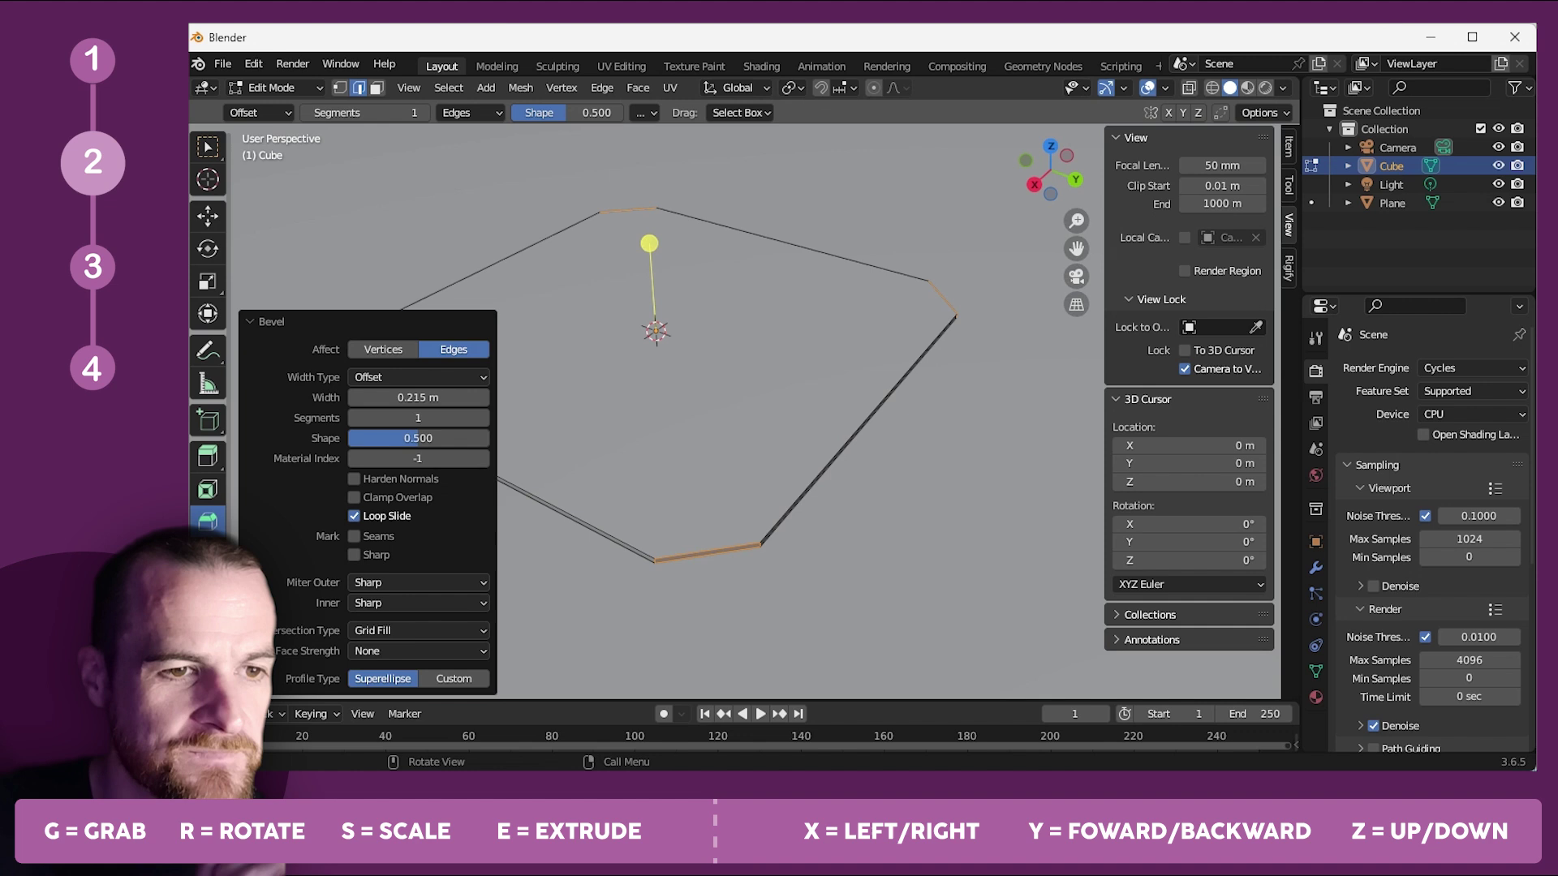
pyautogui.click(483, 418)
pyautogui.click(483, 418)
pyautogui.click(483, 418)
pyautogui.click(483, 418)
pyautogui.click(483, 418)
pyautogui.click(483, 418)
pyautogui.click(483, 418)
pyautogui.click(483, 418)
pyautogui.click(483, 418)
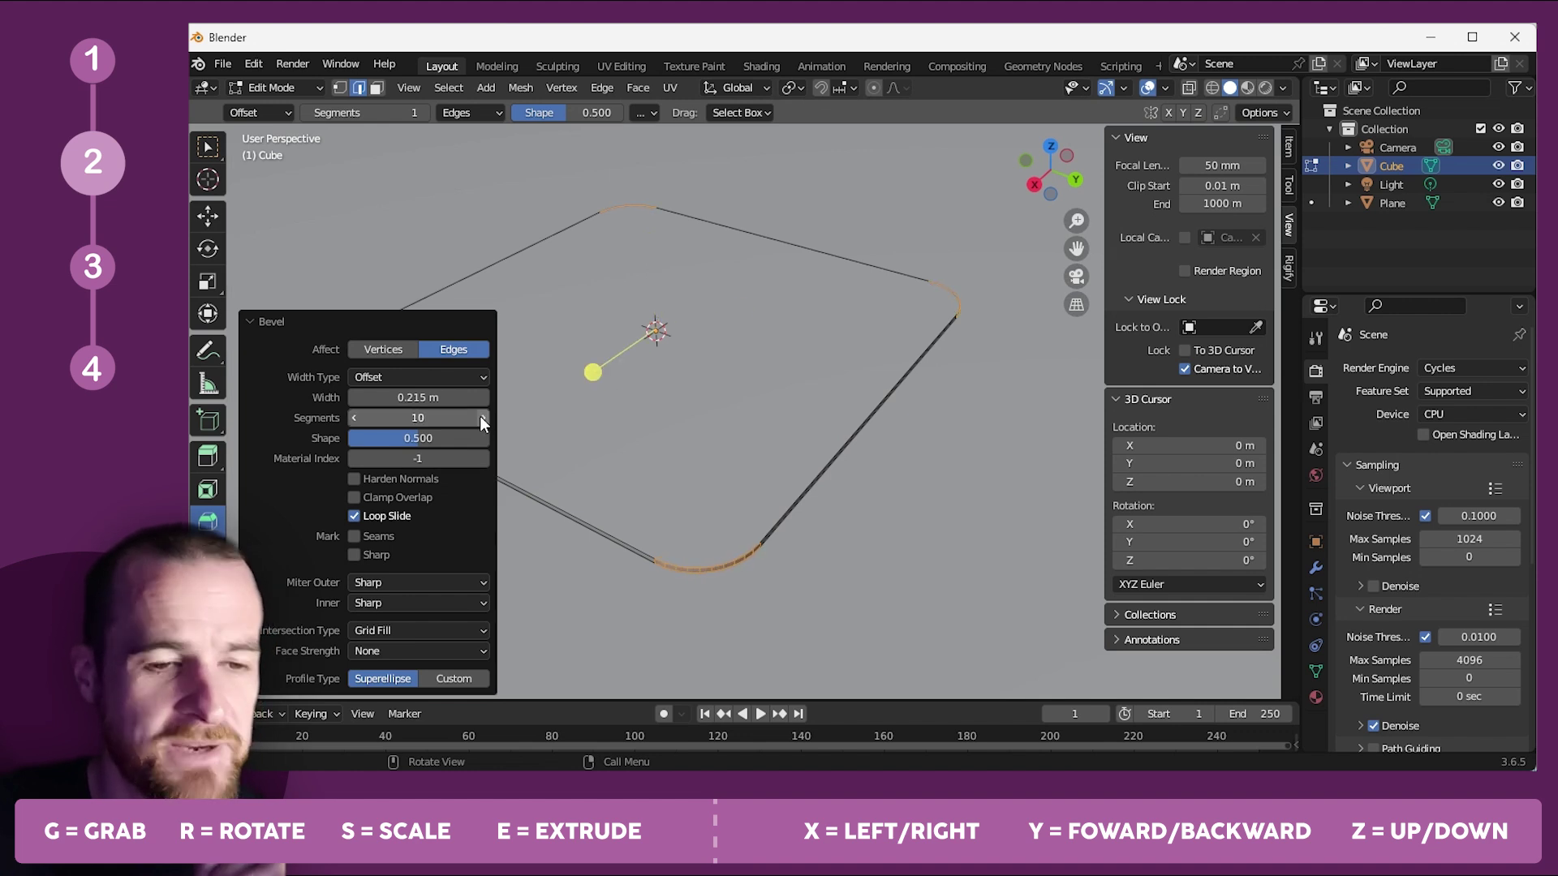
pyautogui.press('Tab')
pyautogui.click(912, 500)
pyautogui.moveTo(912, 499); pyautogui.dragTo(654, 487, button='middle')
pyautogui.click(694, 454)
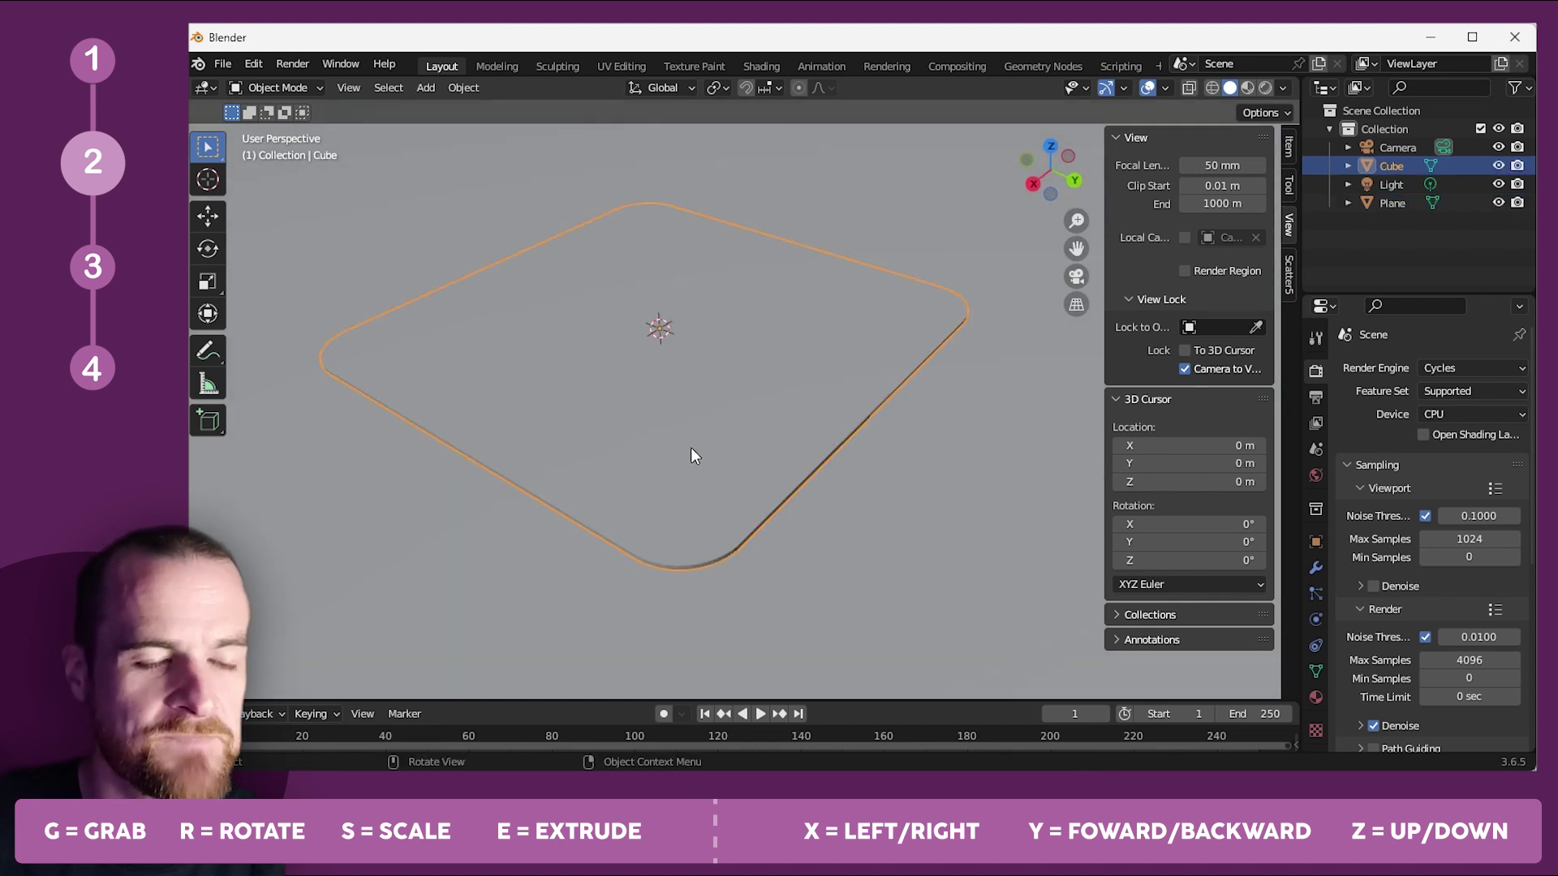
# In Edit Mode, select the slab's top face and inset it by about 0.023 m.
pyautogui.press('Tab')
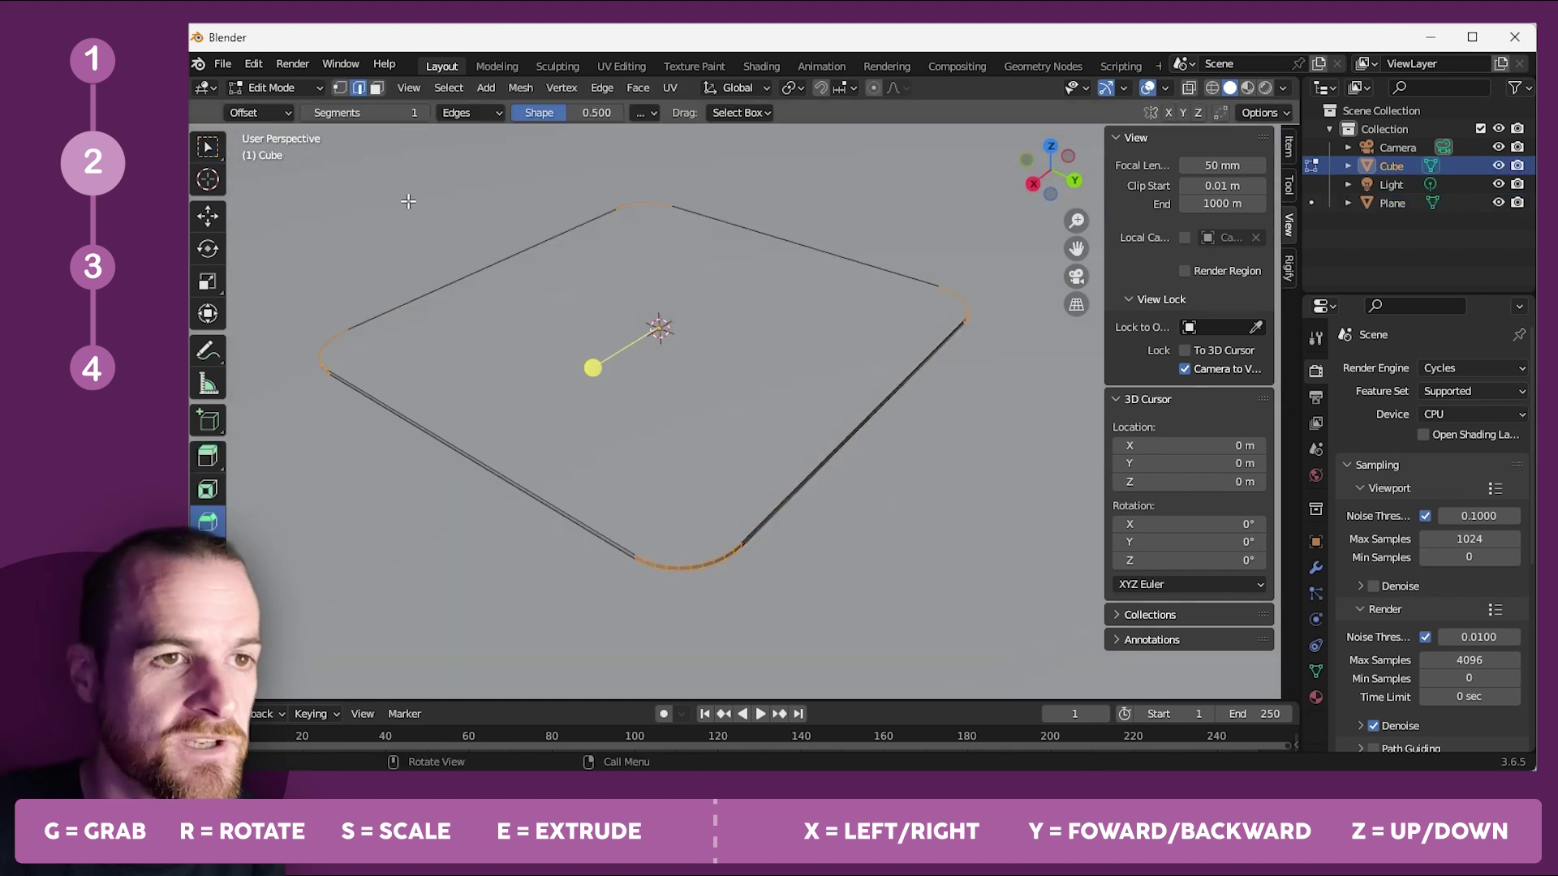
pyautogui.click(374, 88)
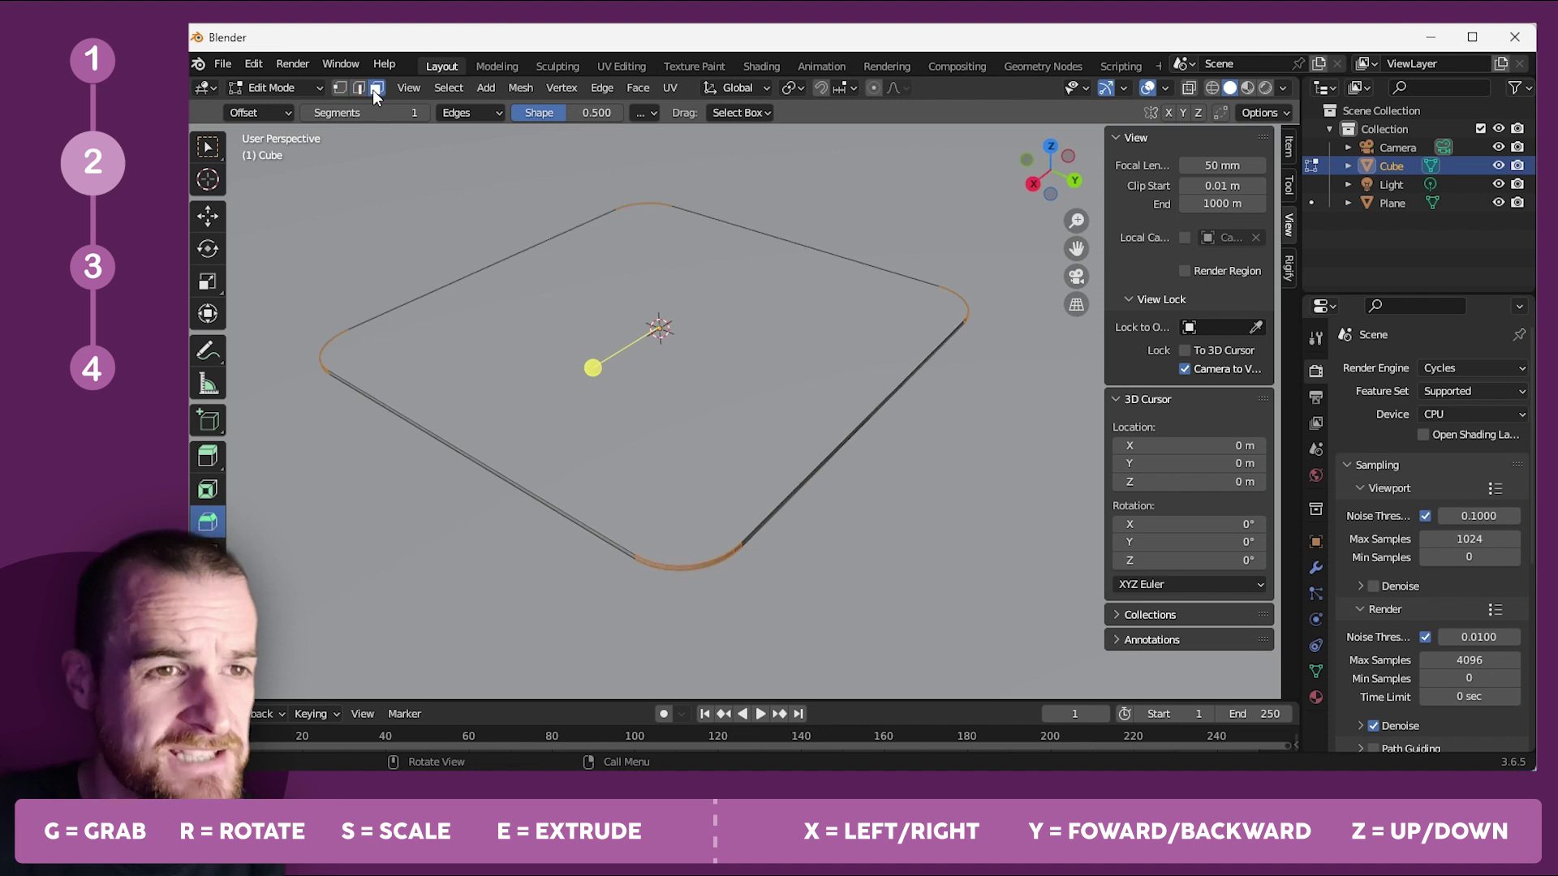
pyautogui.click(515, 365)
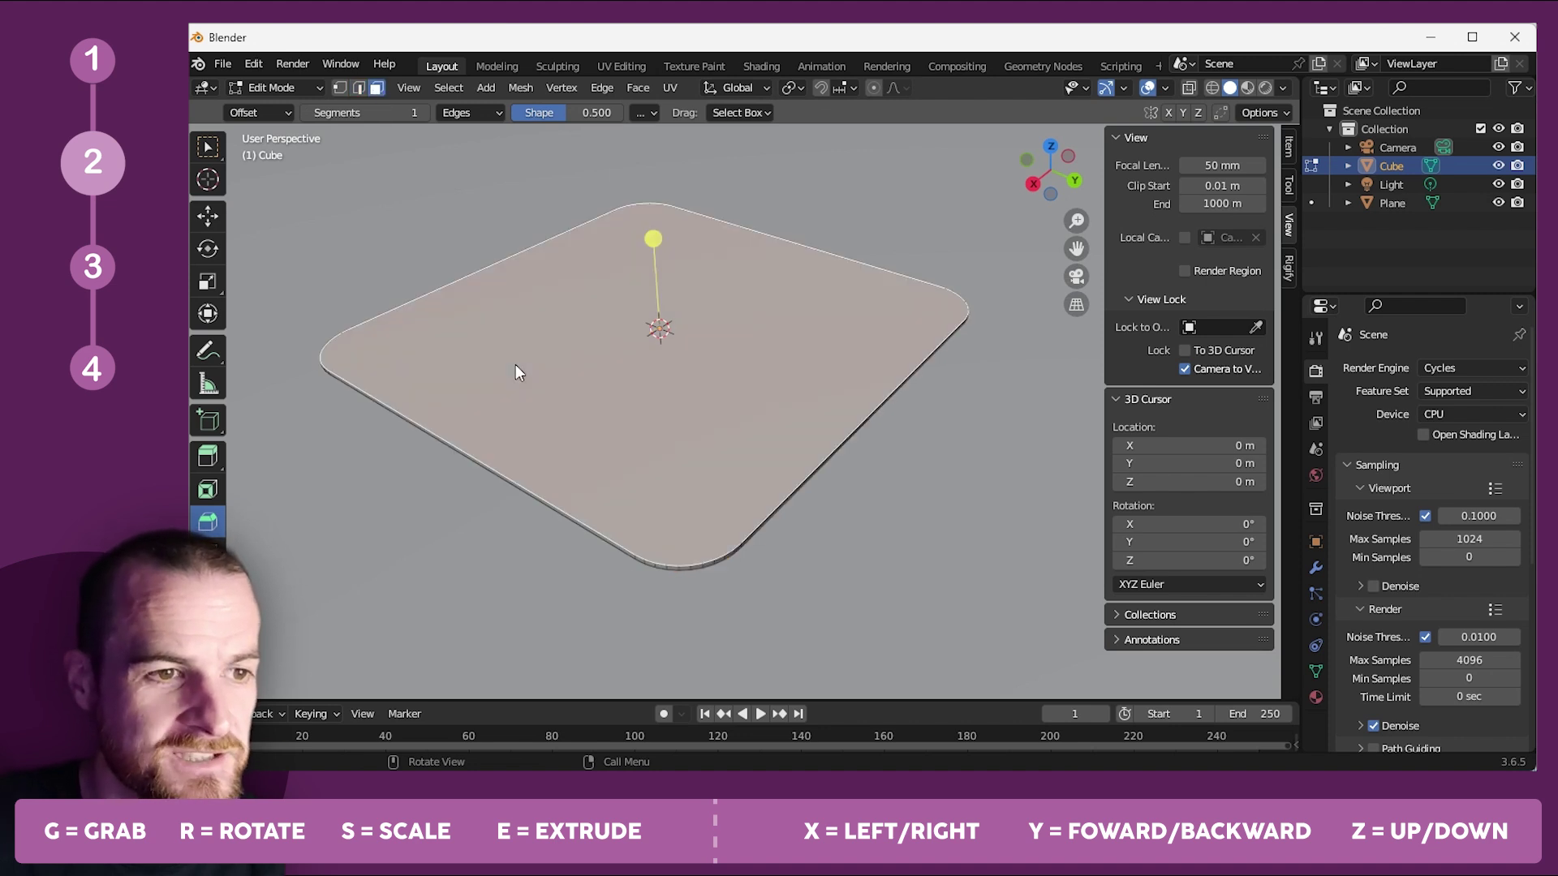
pyautogui.click(204, 491)
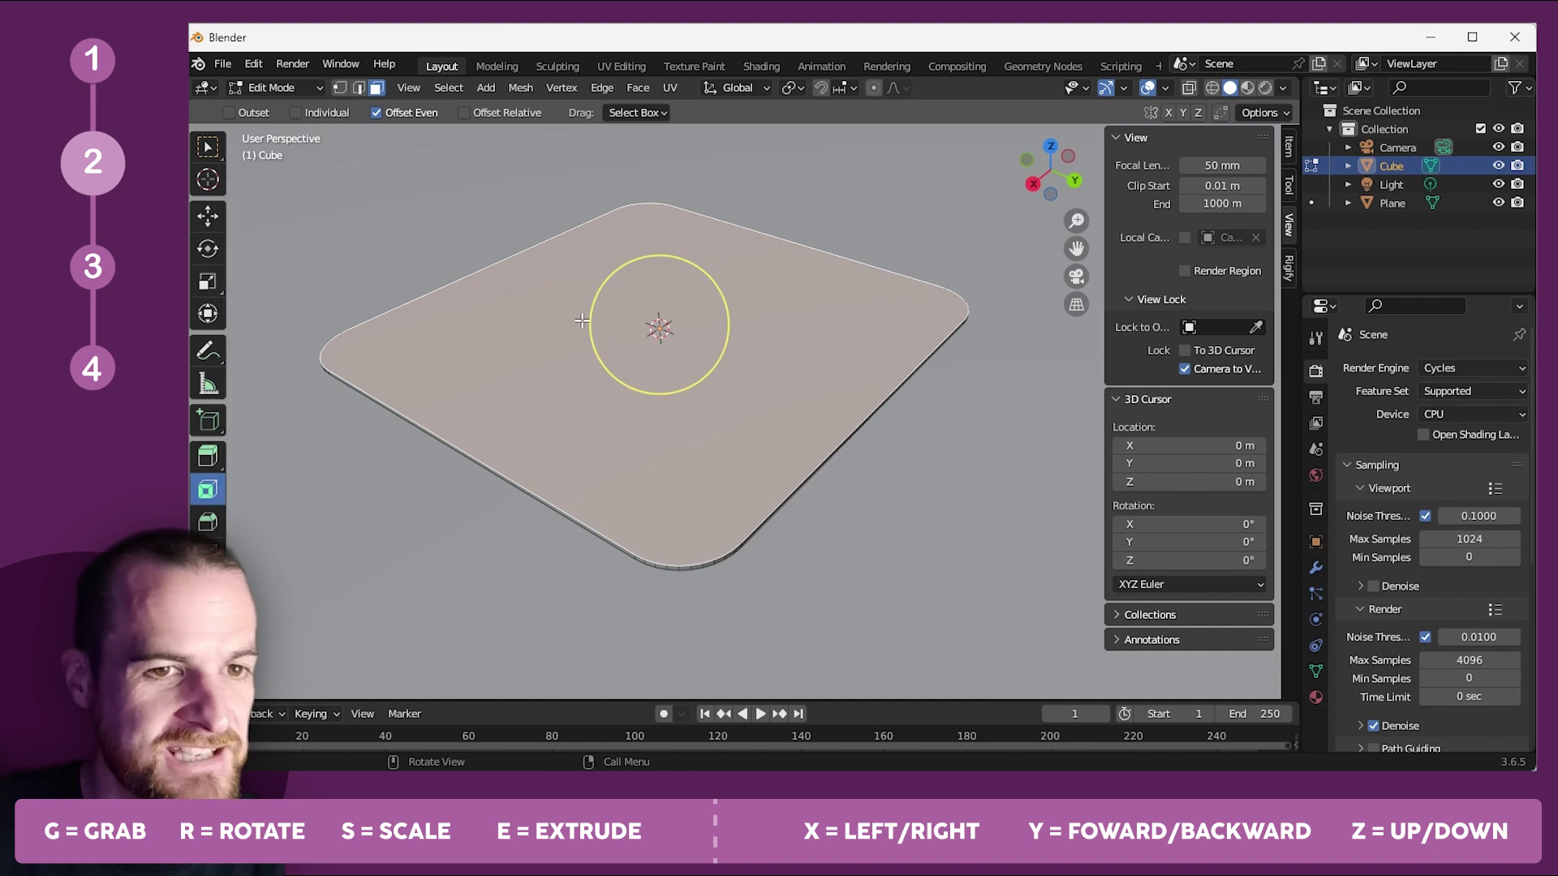
pyautogui.moveTo(660, 256); pyautogui.dragTo(658, 264)
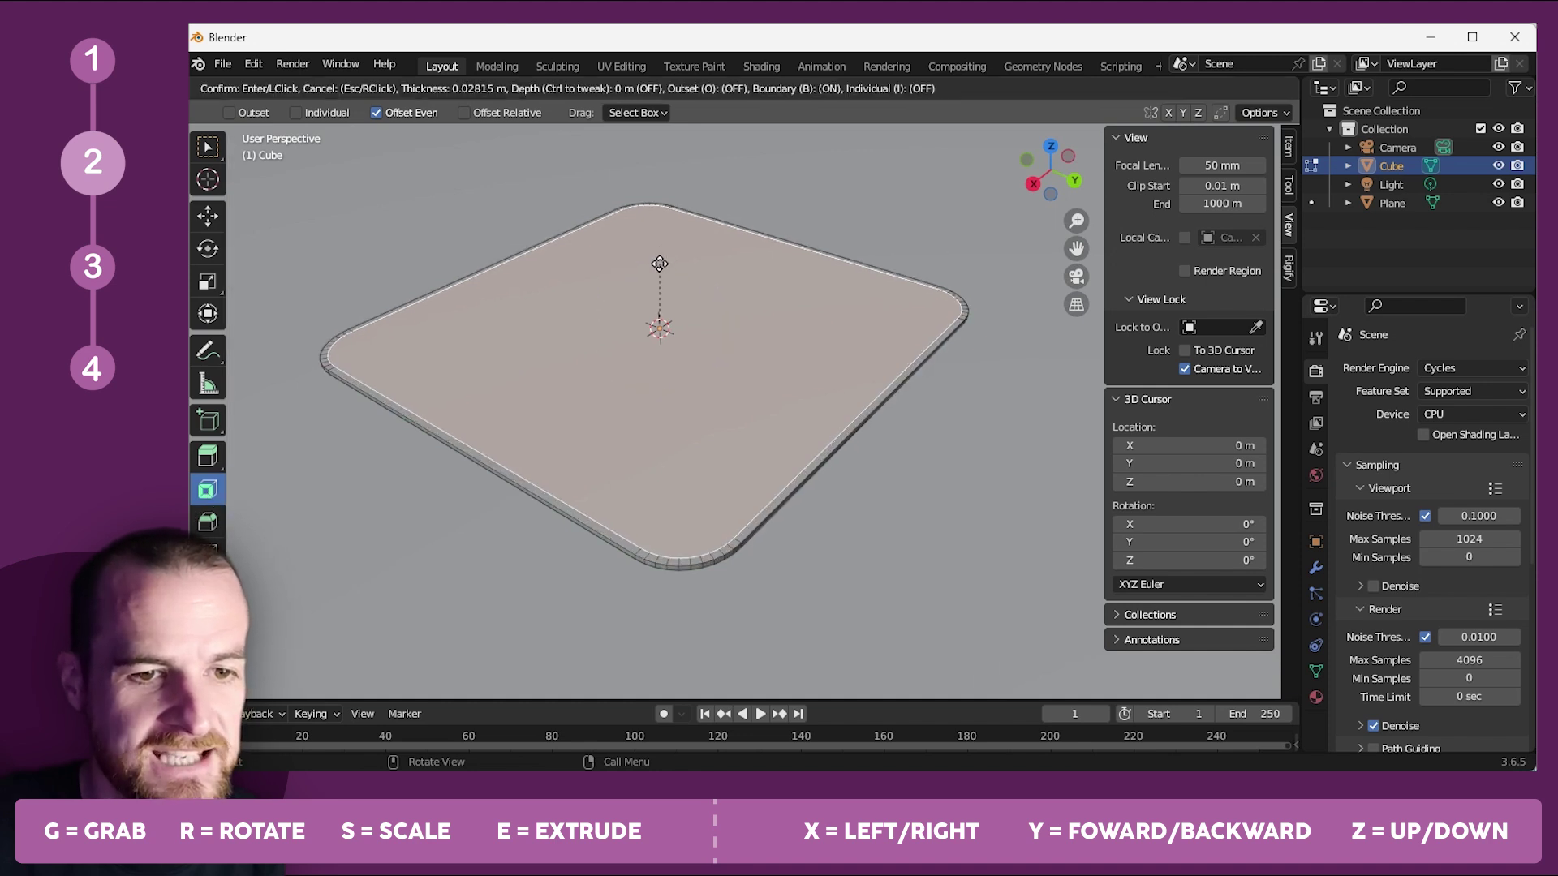
pyautogui.moveTo(659, 263); pyautogui.dragTo(660, 262)
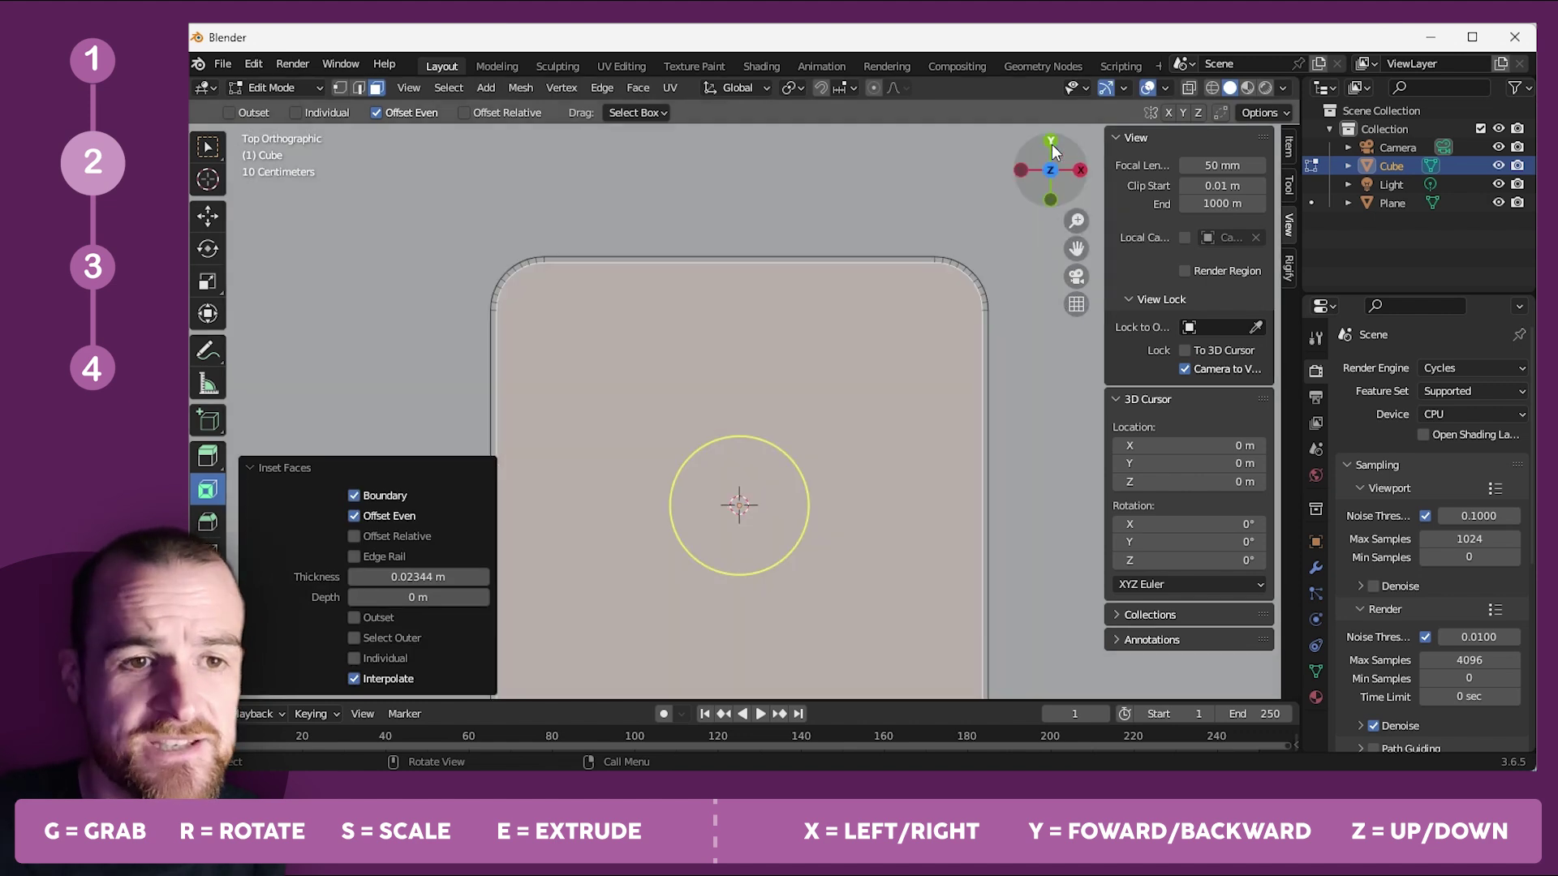
# From the top view, knife-cut the slab's top face straight through the centre along Y, from edge to edge.
pyautogui.click(1051, 143)
pyautogui.keyDown('shift'); pyautogui.moveTo(813, 468); pyautogui.dragTo(810, 362, button='middle'); pyautogui.keyUp('shift')
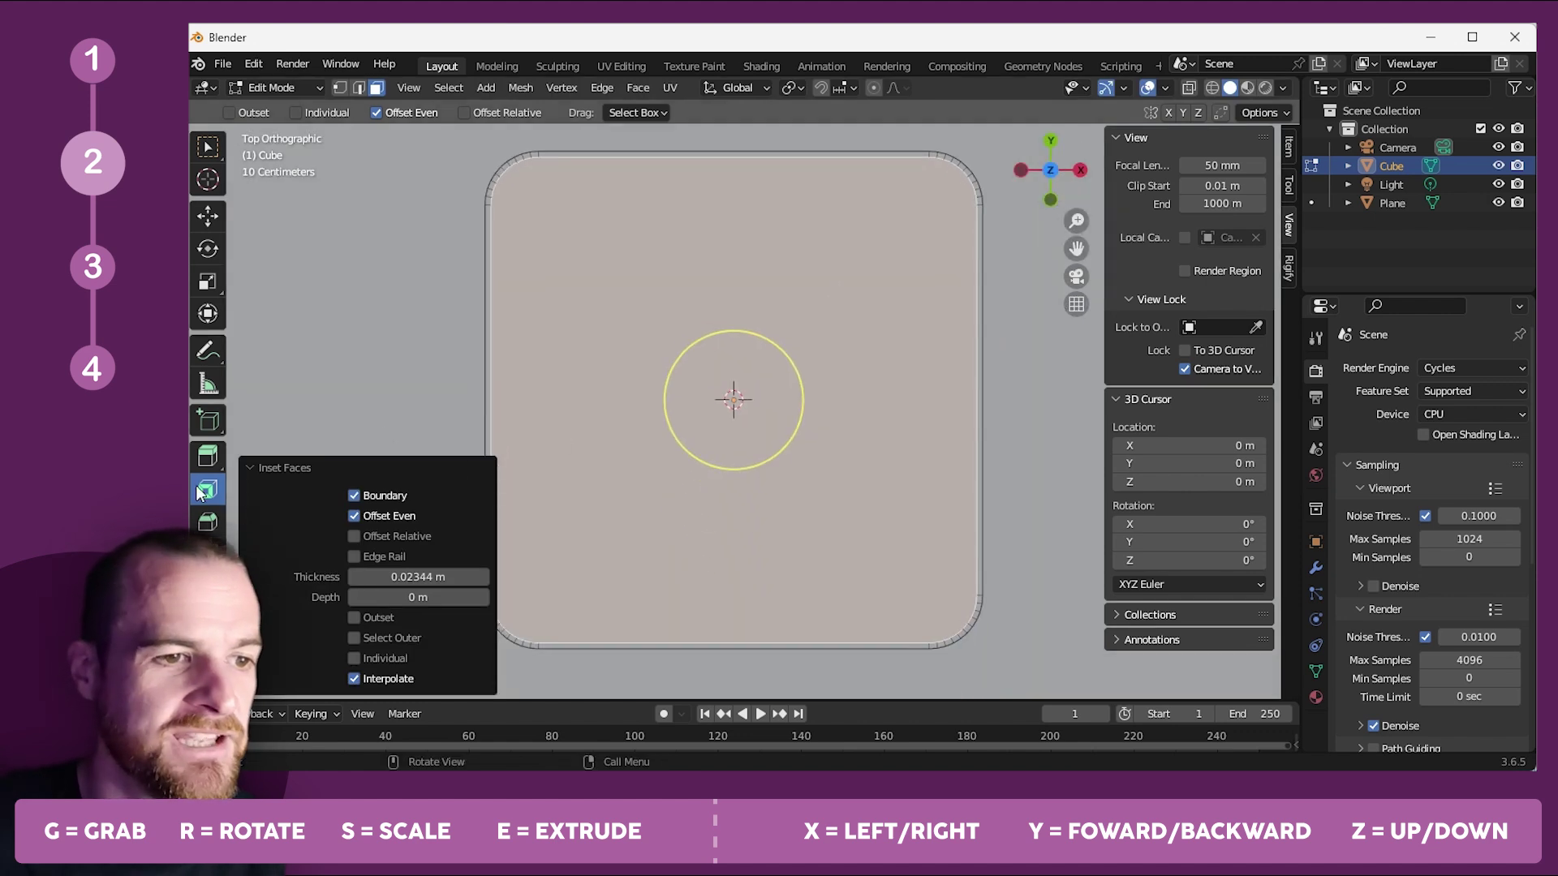
pyautogui.click(207, 555)
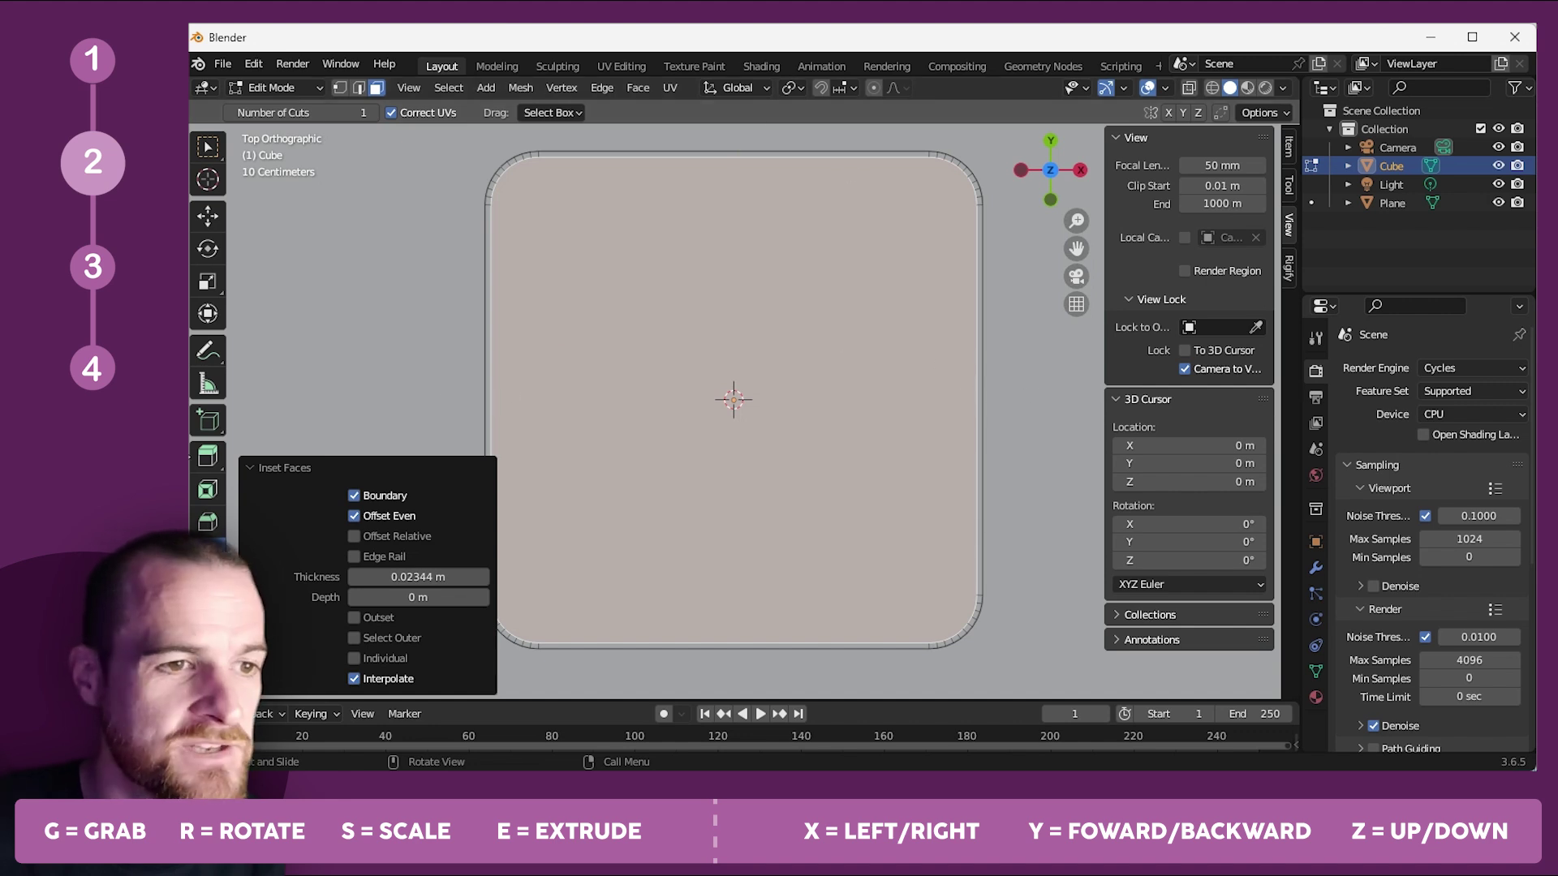
pyautogui.press('k')
pyautogui.click(246, 467)
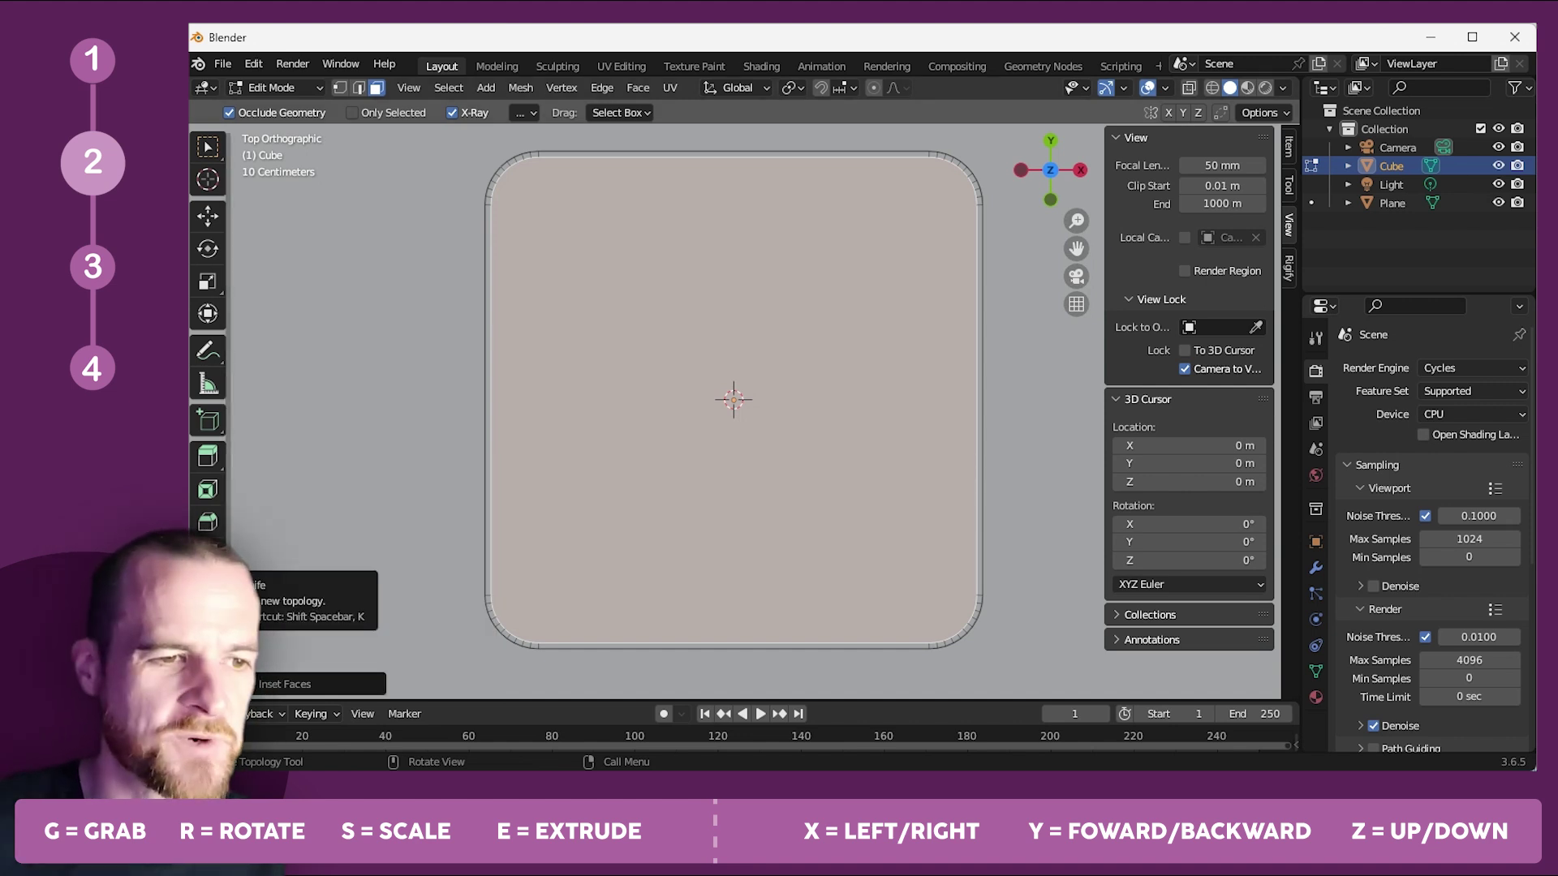
pyautogui.click(736, 153)
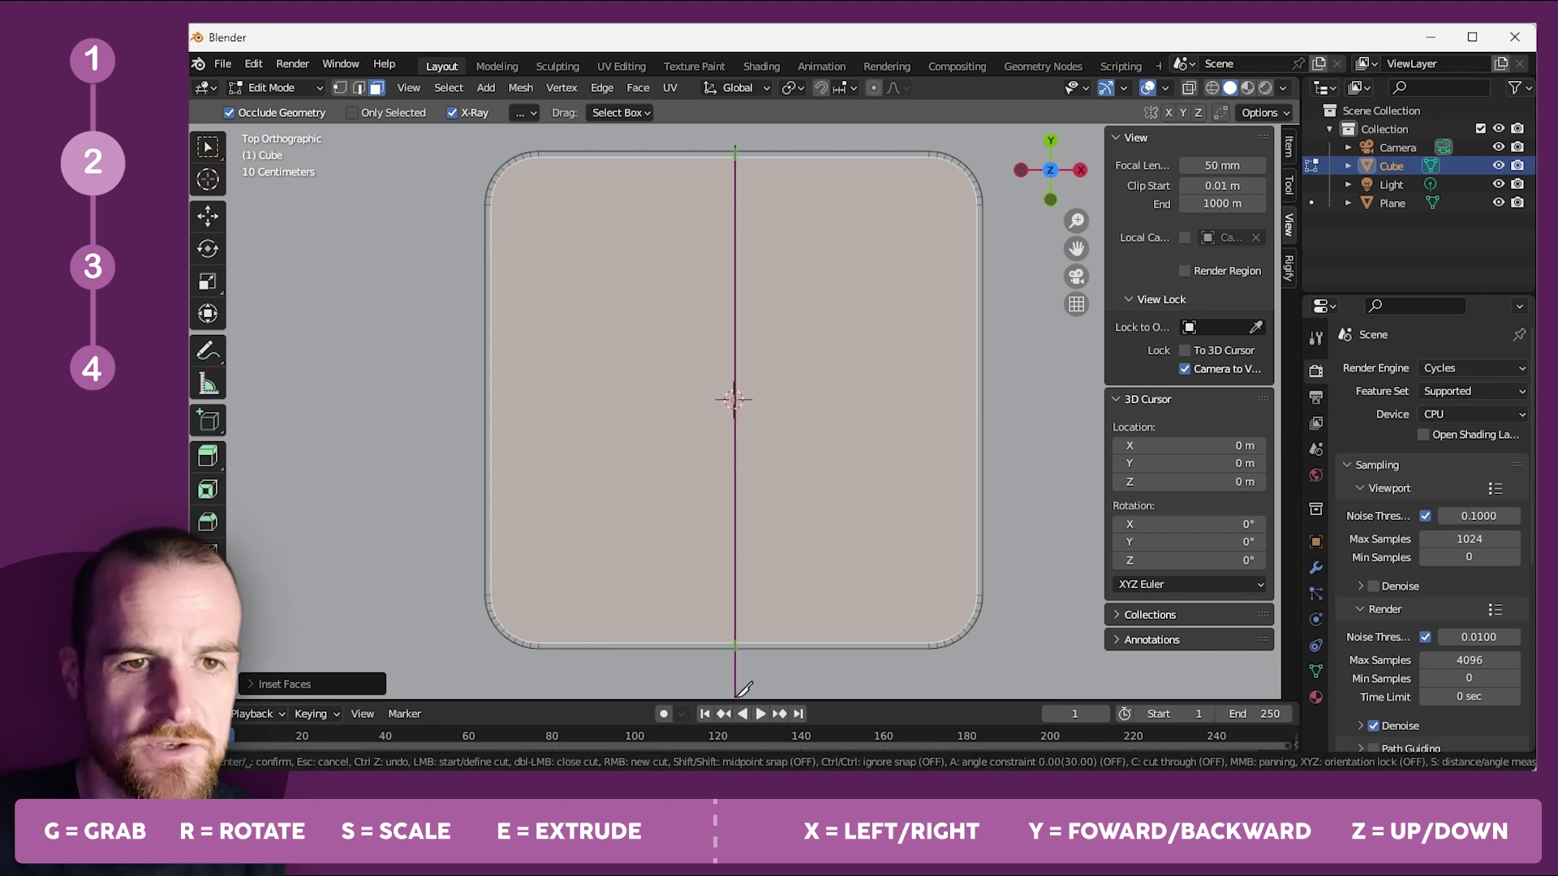
pyautogui.click(735, 694)
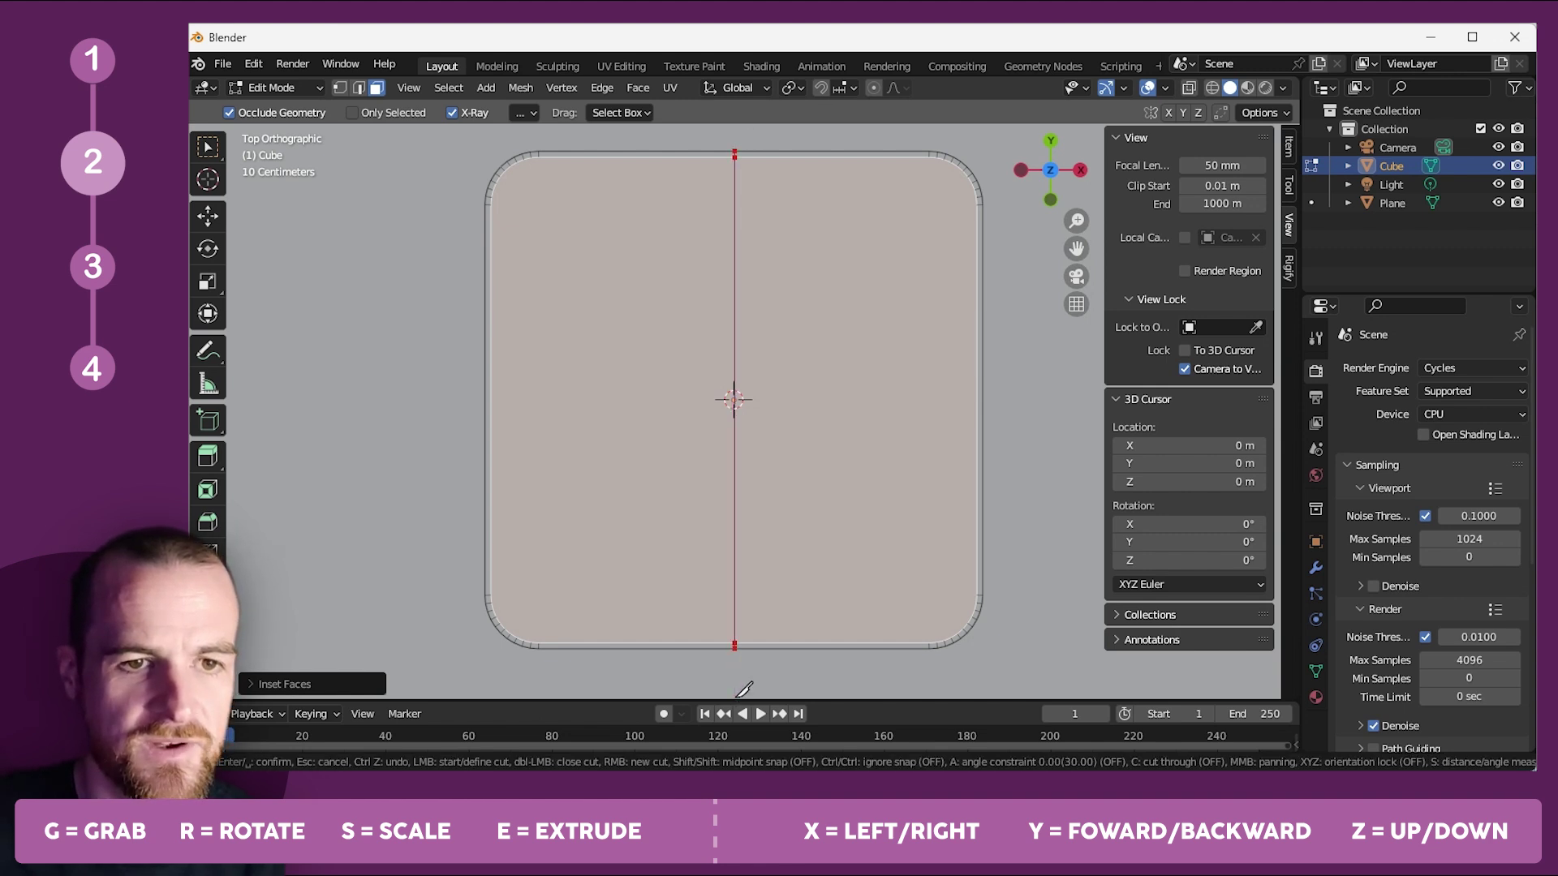
pyautogui.press('Return')
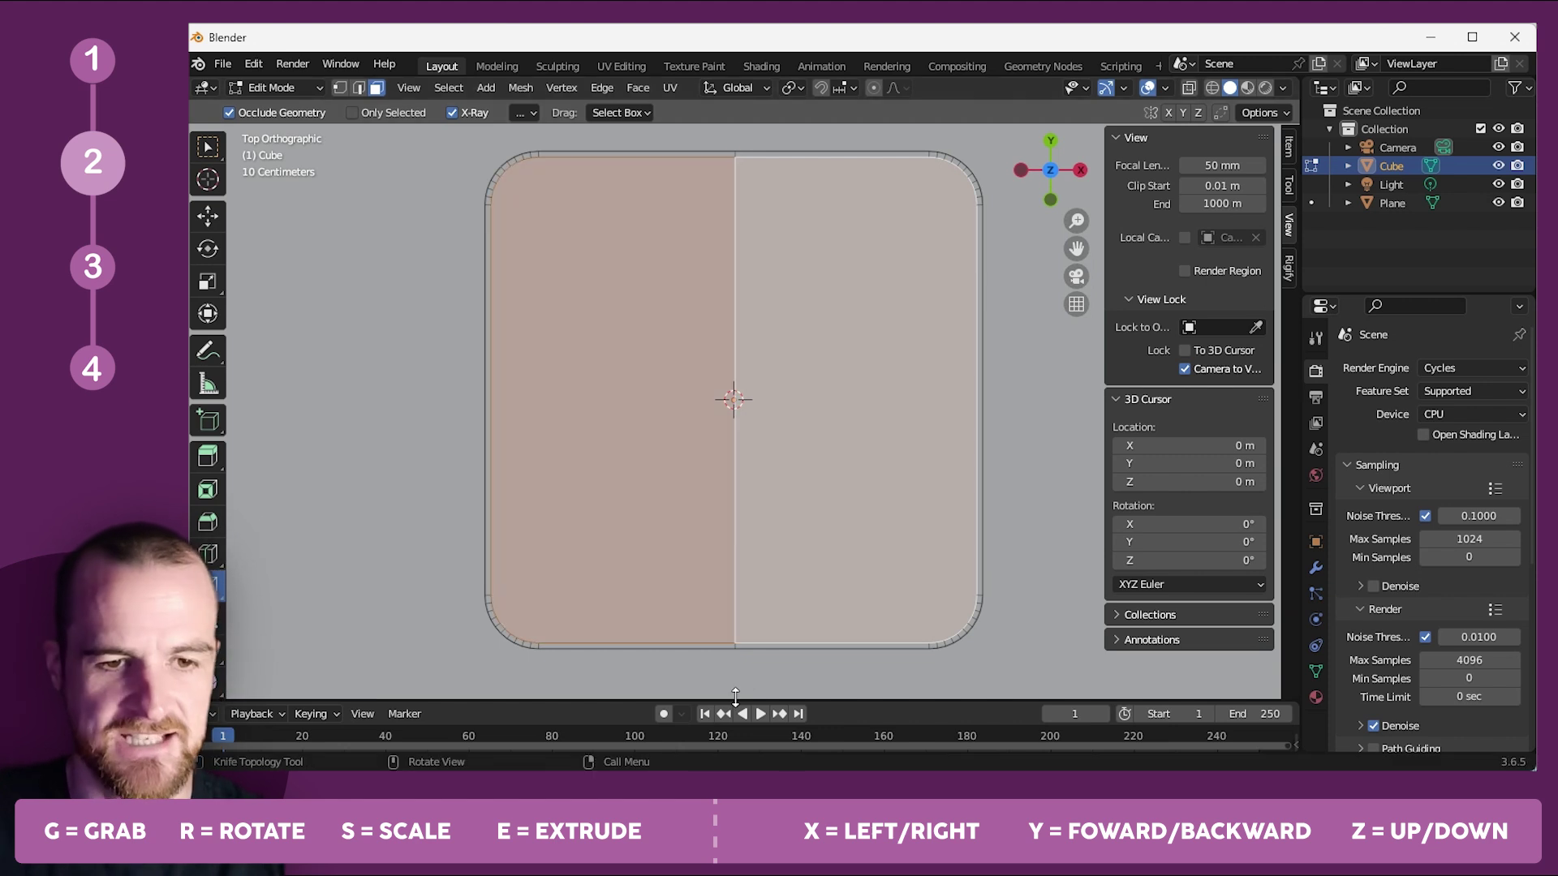
pyautogui.click(735, 154)
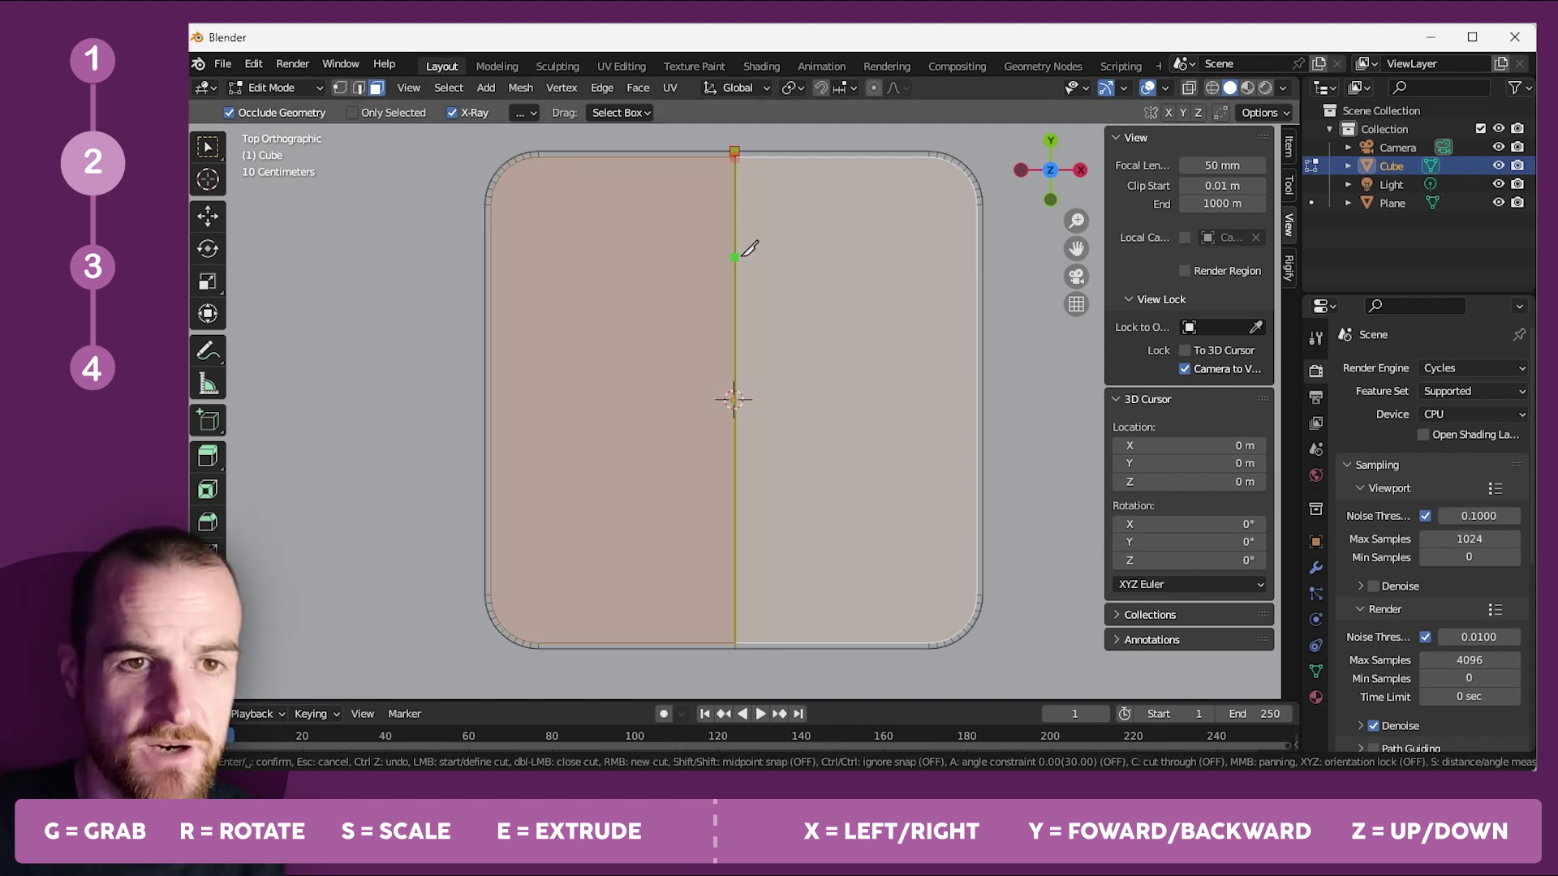
pyautogui.press('Escape')
pyautogui.scroll(1, 746, 142)
pyautogui.keyDown('shift'); pyautogui.scroll(2, 751, 135); pyautogui.keyUp('shift')
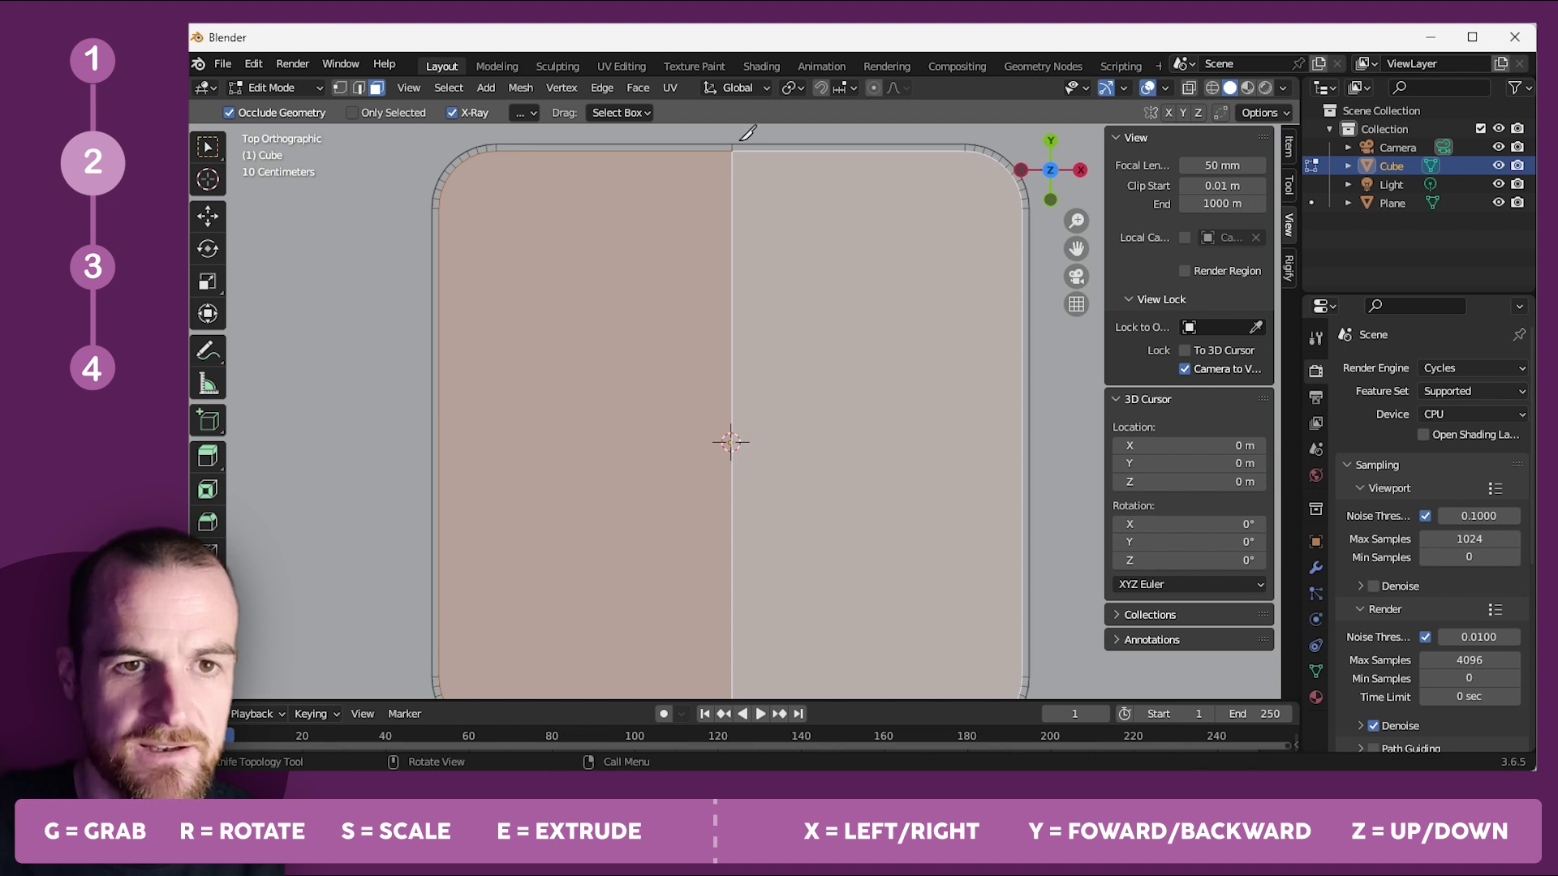
pyautogui.click(741, 139)
pyautogui.press('Escape')
pyautogui.scroll(-2, 771, 305)
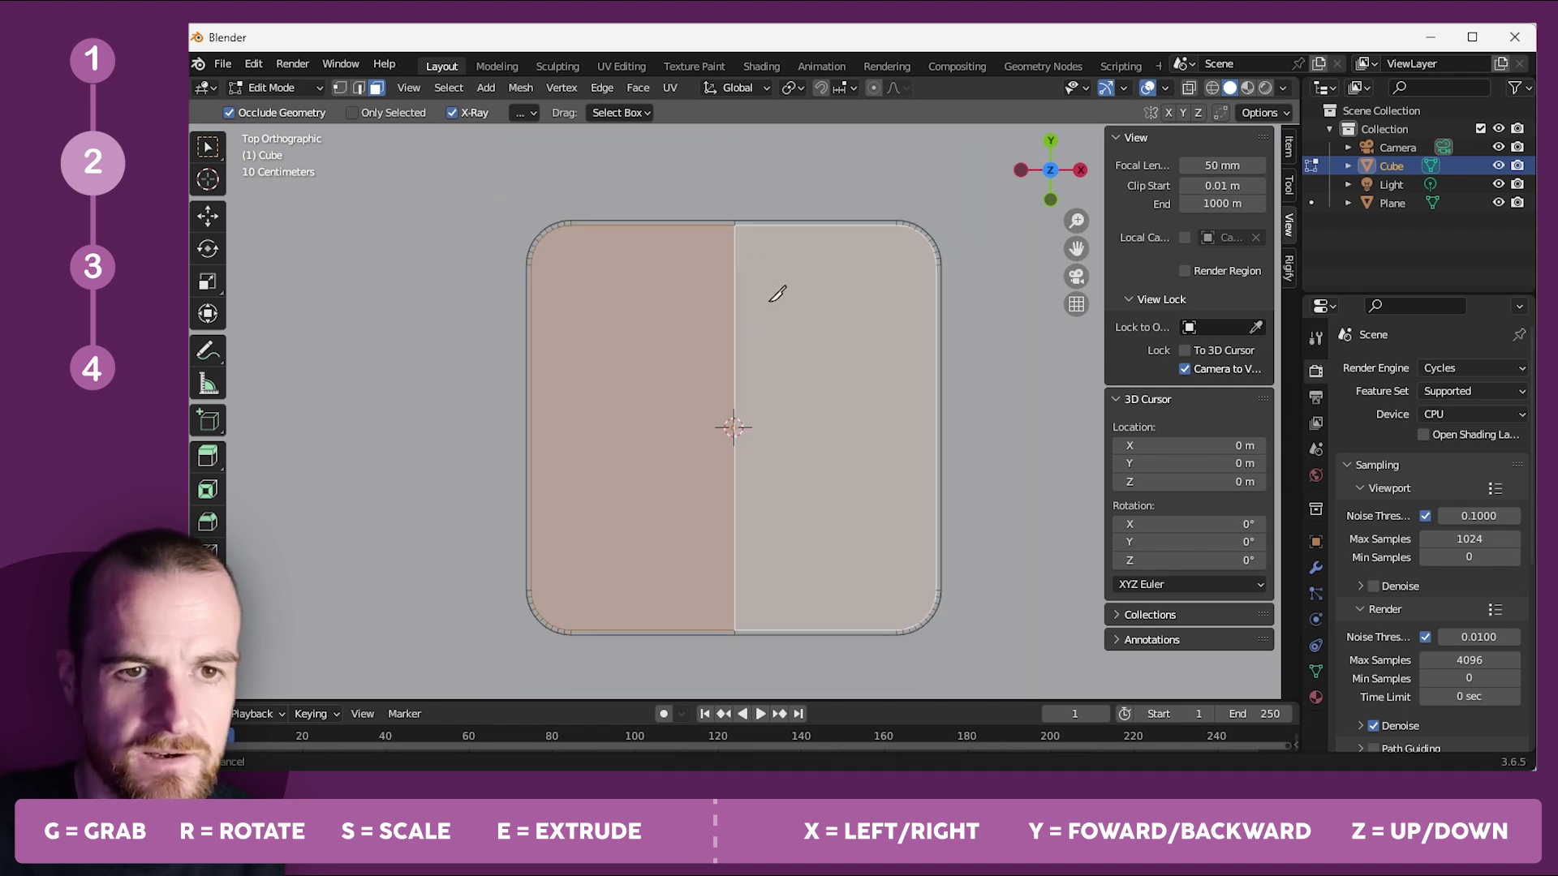
pyautogui.keyDown('shift'); pyautogui.scroll(-1, 769, 305); pyautogui.keyUp('shift')
# Knife-cut a second line along Y across the top face, parallel to the centre cut and slightly toward +X.
pyautogui.click(755, 199)
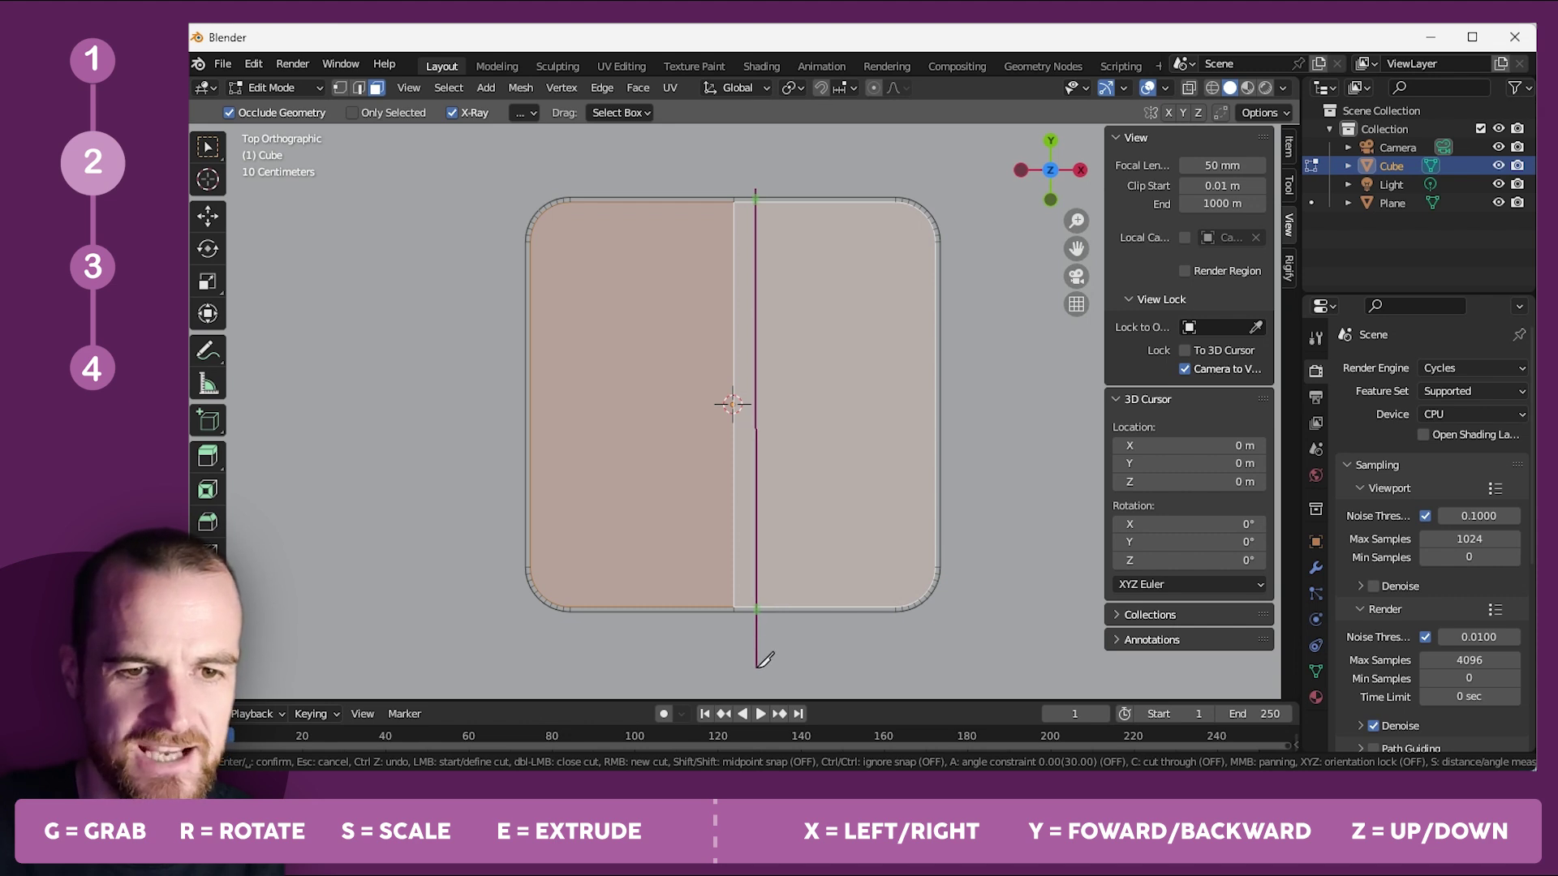
pyautogui.click(756, 608)
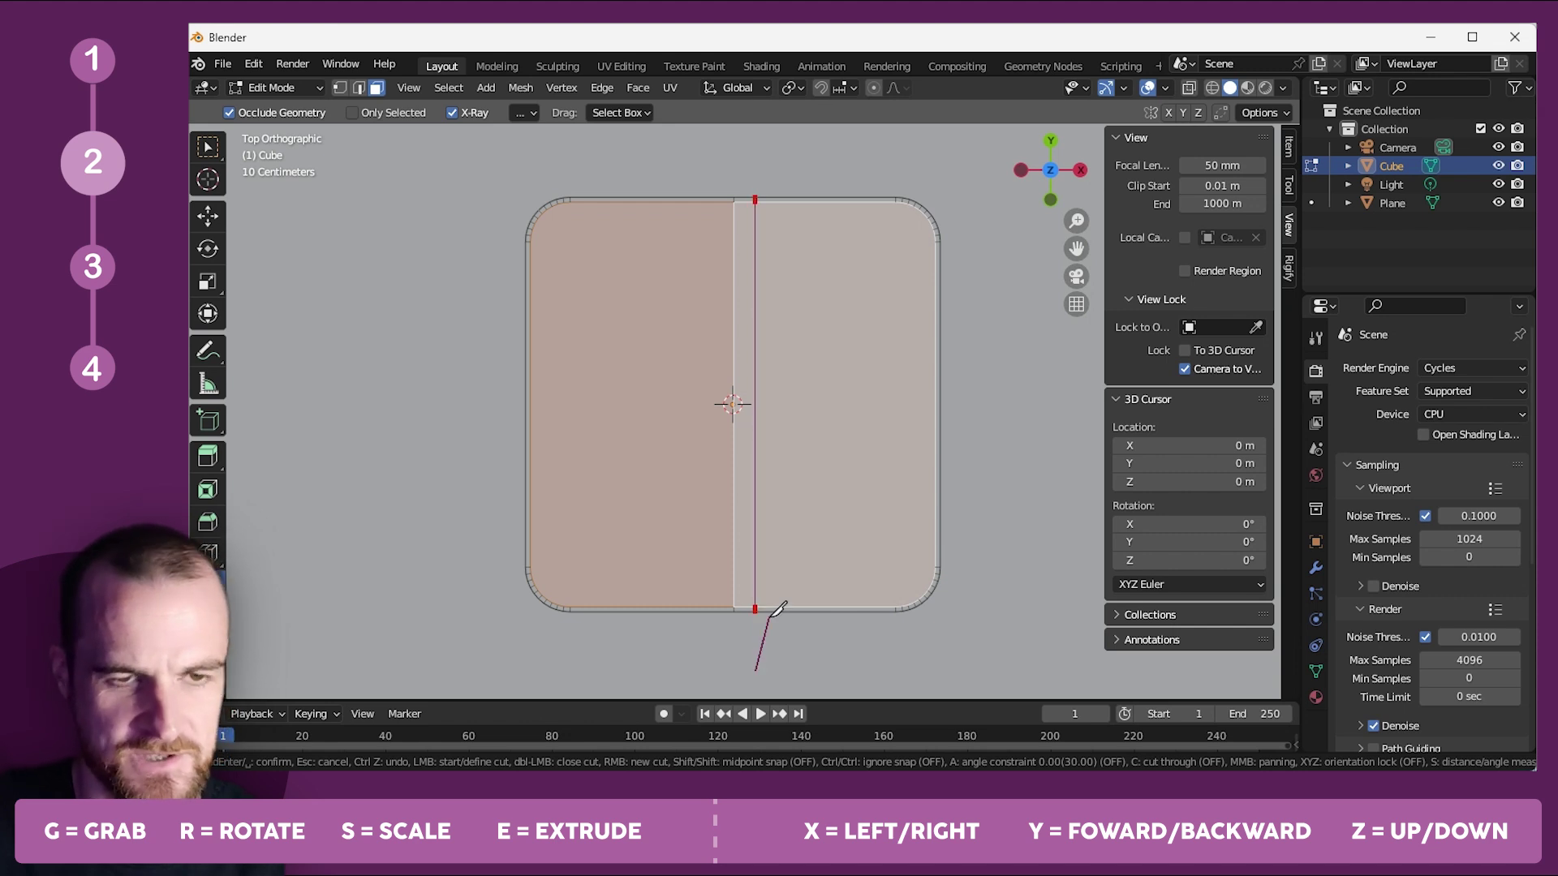
pyautogui.press('Return')
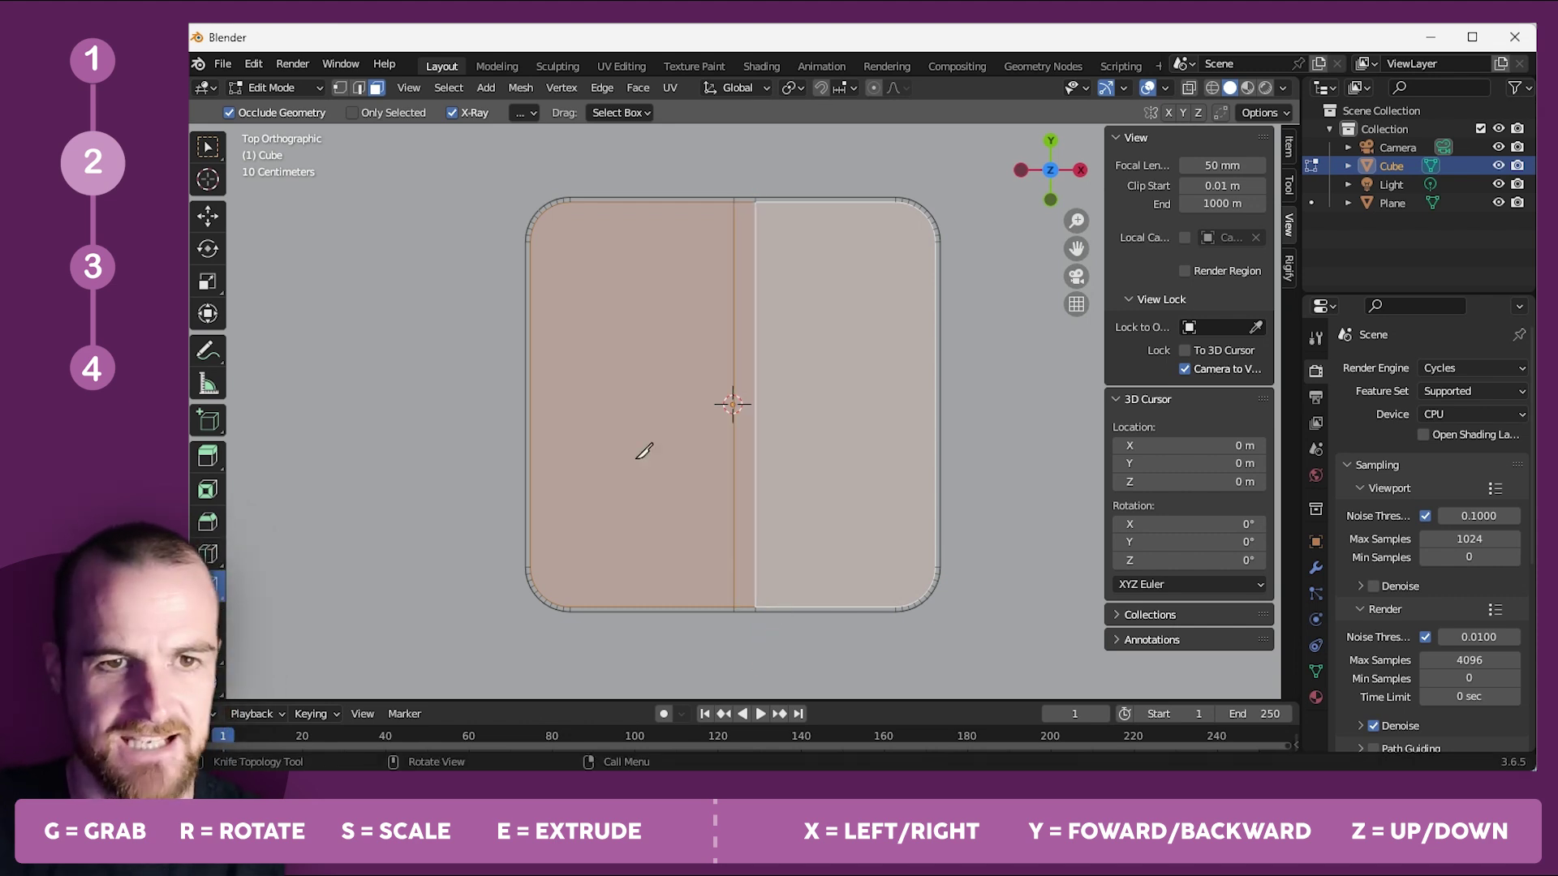
# Knife-cut two closely spaced parallel lines along X across the whole top face, slightly on the +Y side of the centre.
pyautogui.click(503, 383)
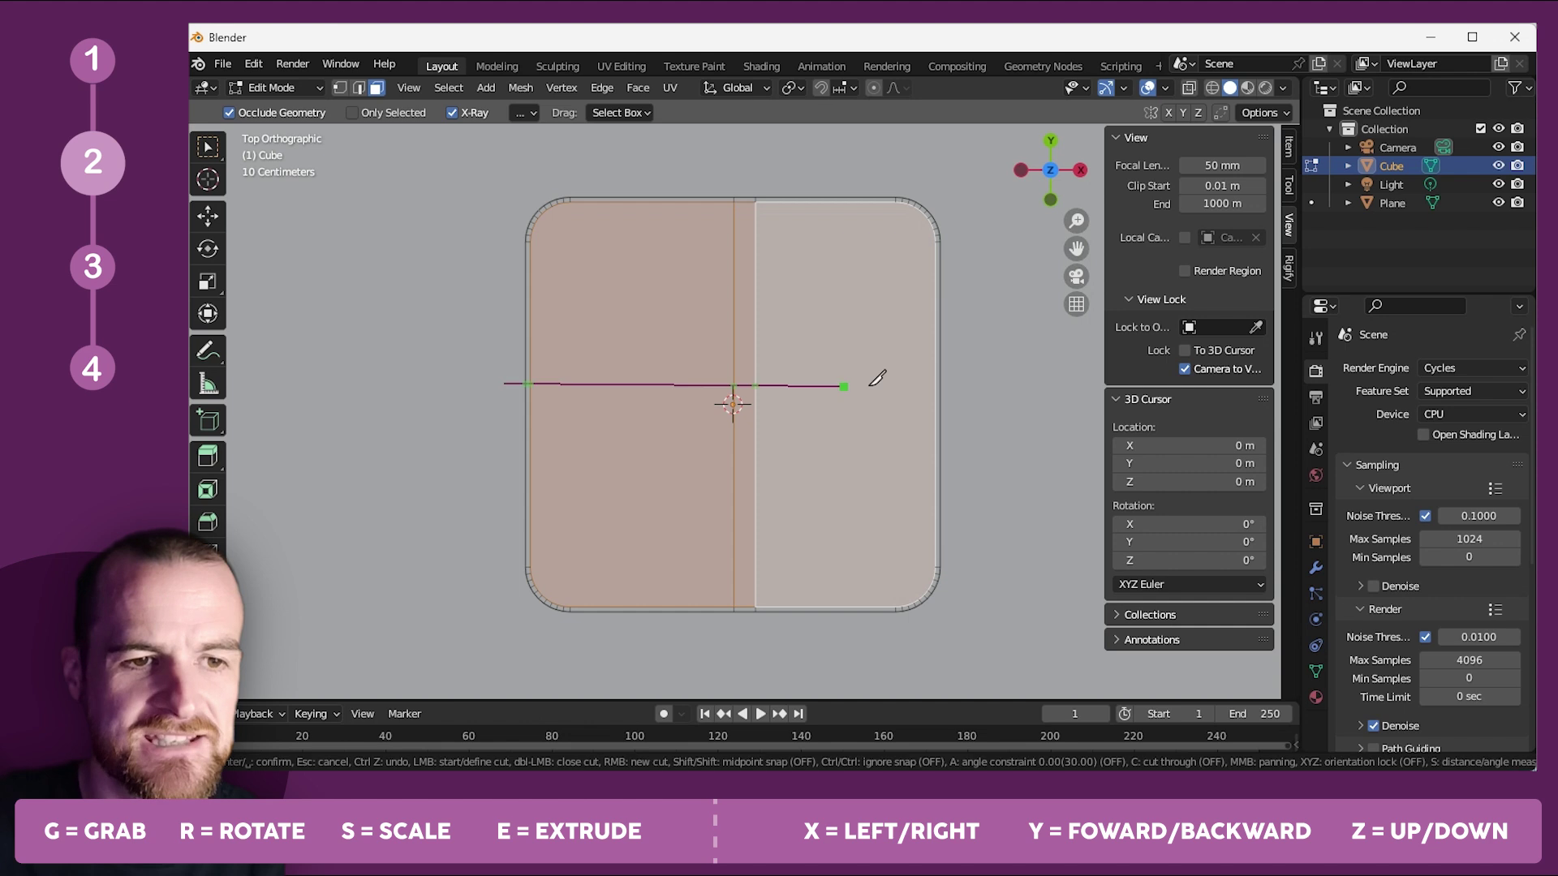
pyautogui.click(1013, 381)
pyautogui.press('Return')
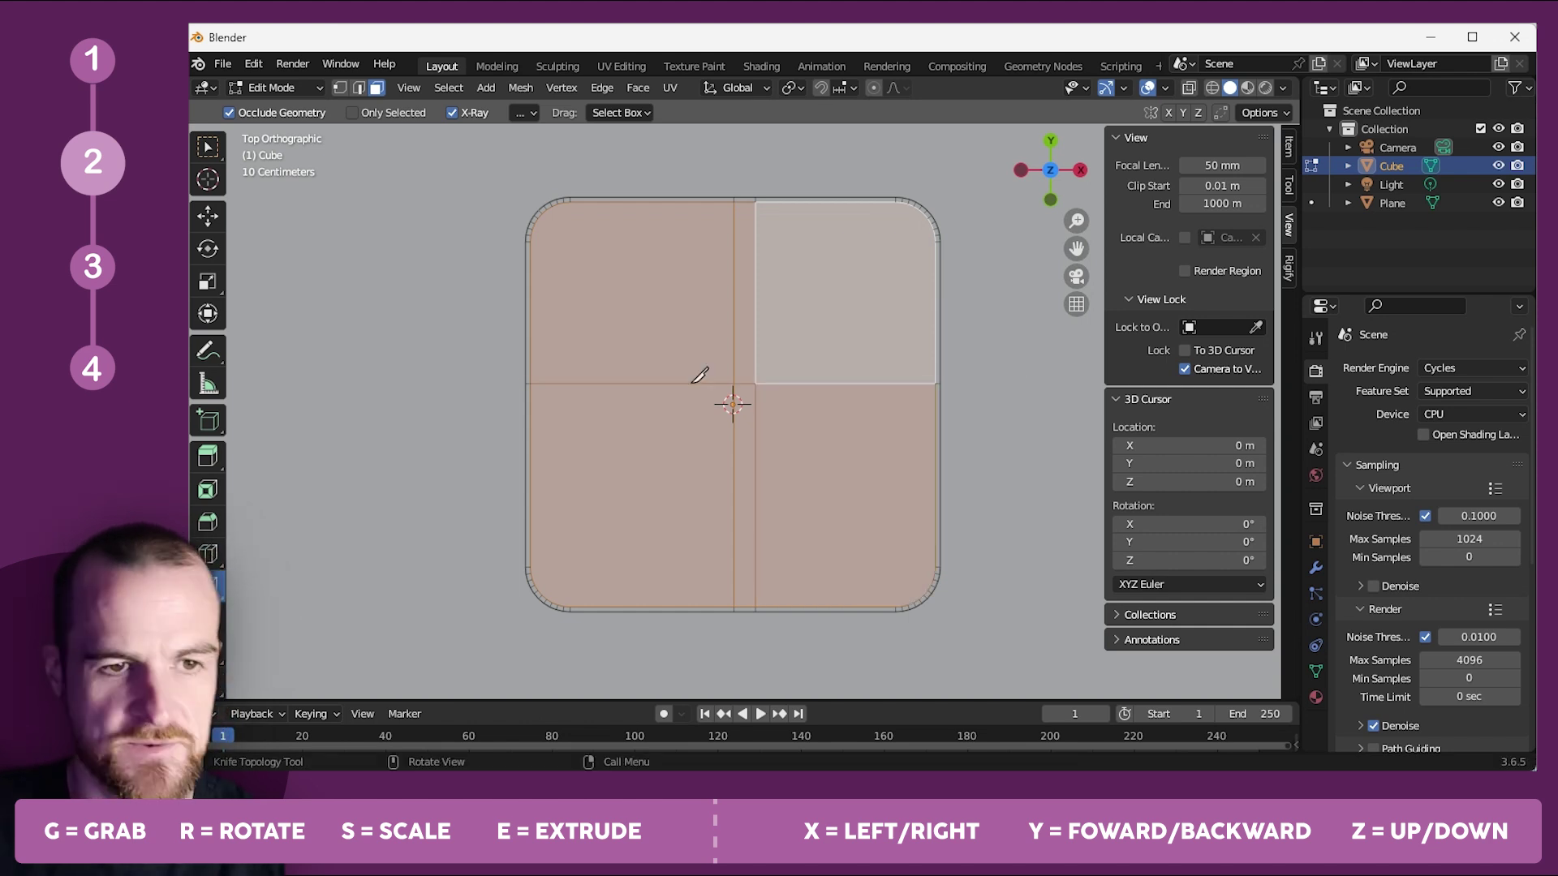
pyautogui.click(511, 391)
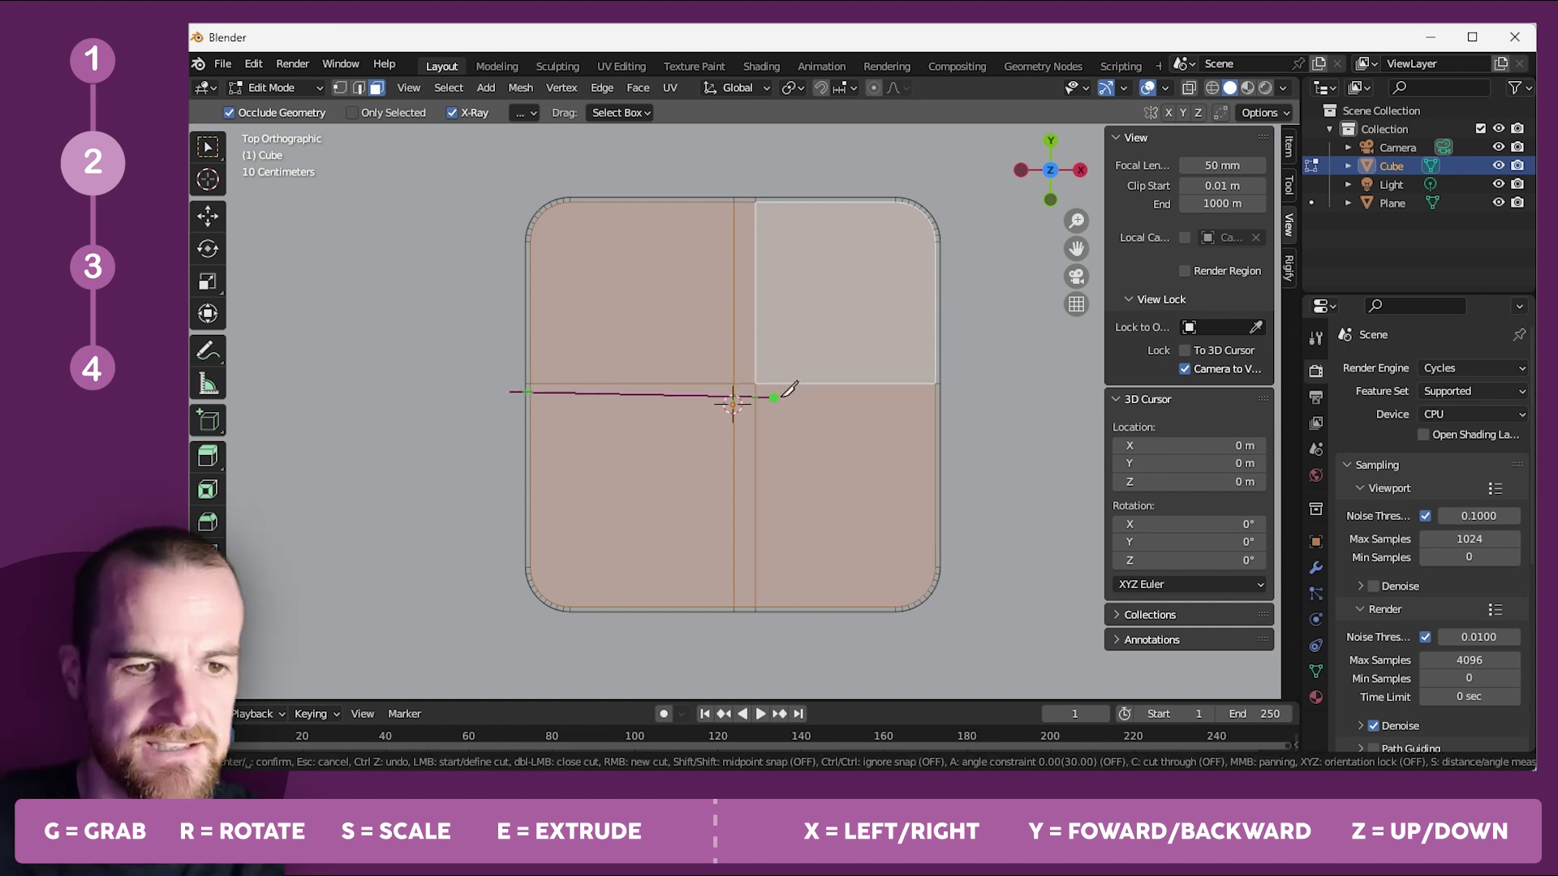
pyautogui.click(1051, 388)
pyautogui.press('Return')
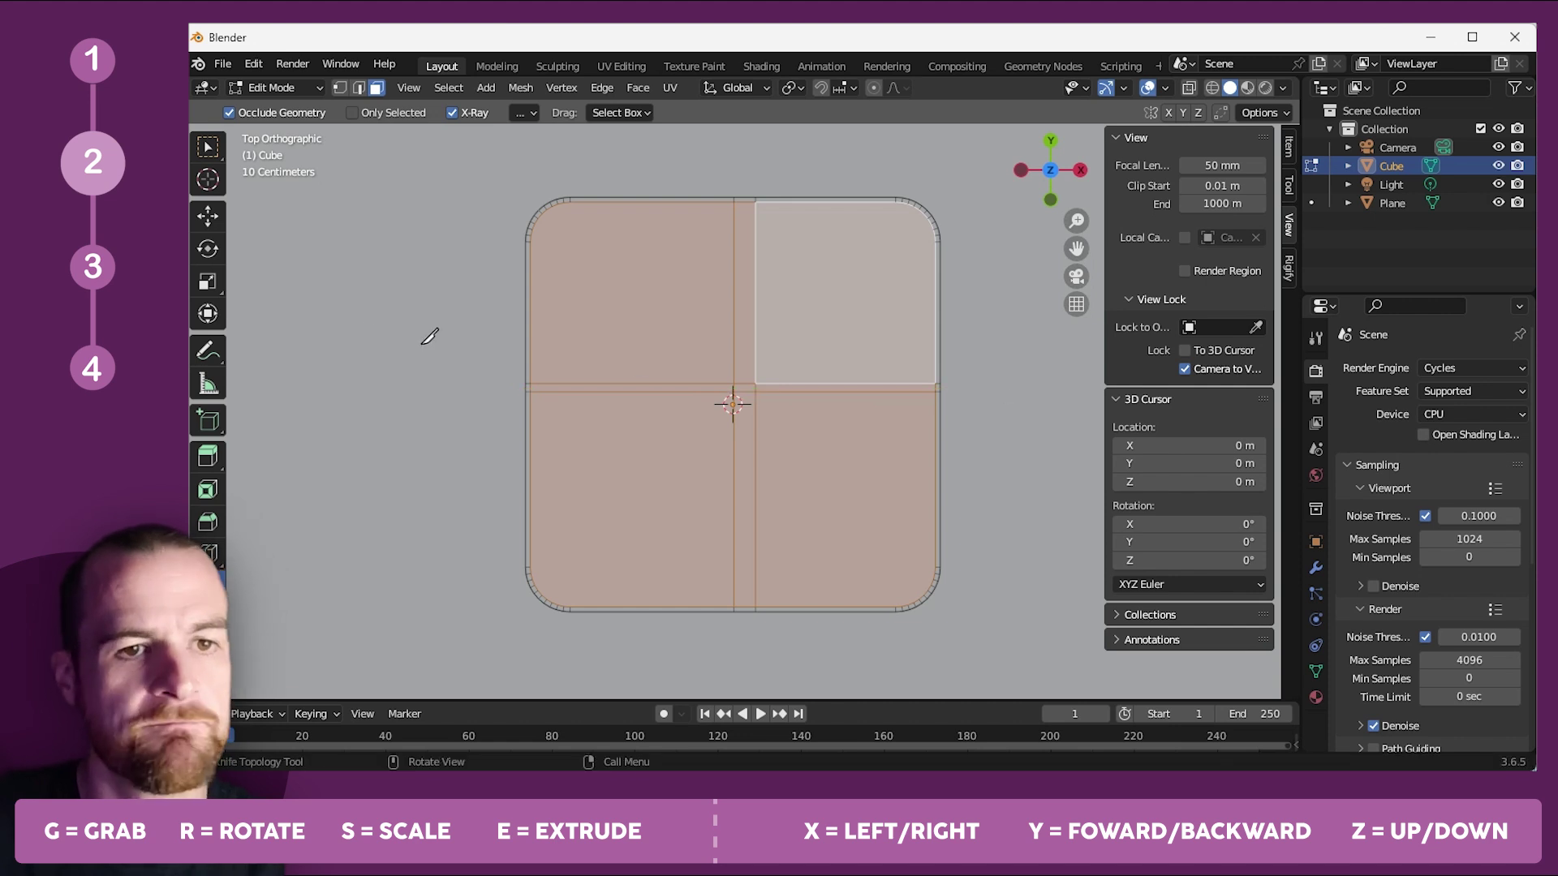
# Select all edge segments of the +X cut line running along Y and move them about -0.078 m along X, close to the centre cut.
pyautogui.click(207, 146)
pyautogui.scroll(1, 811, 371)
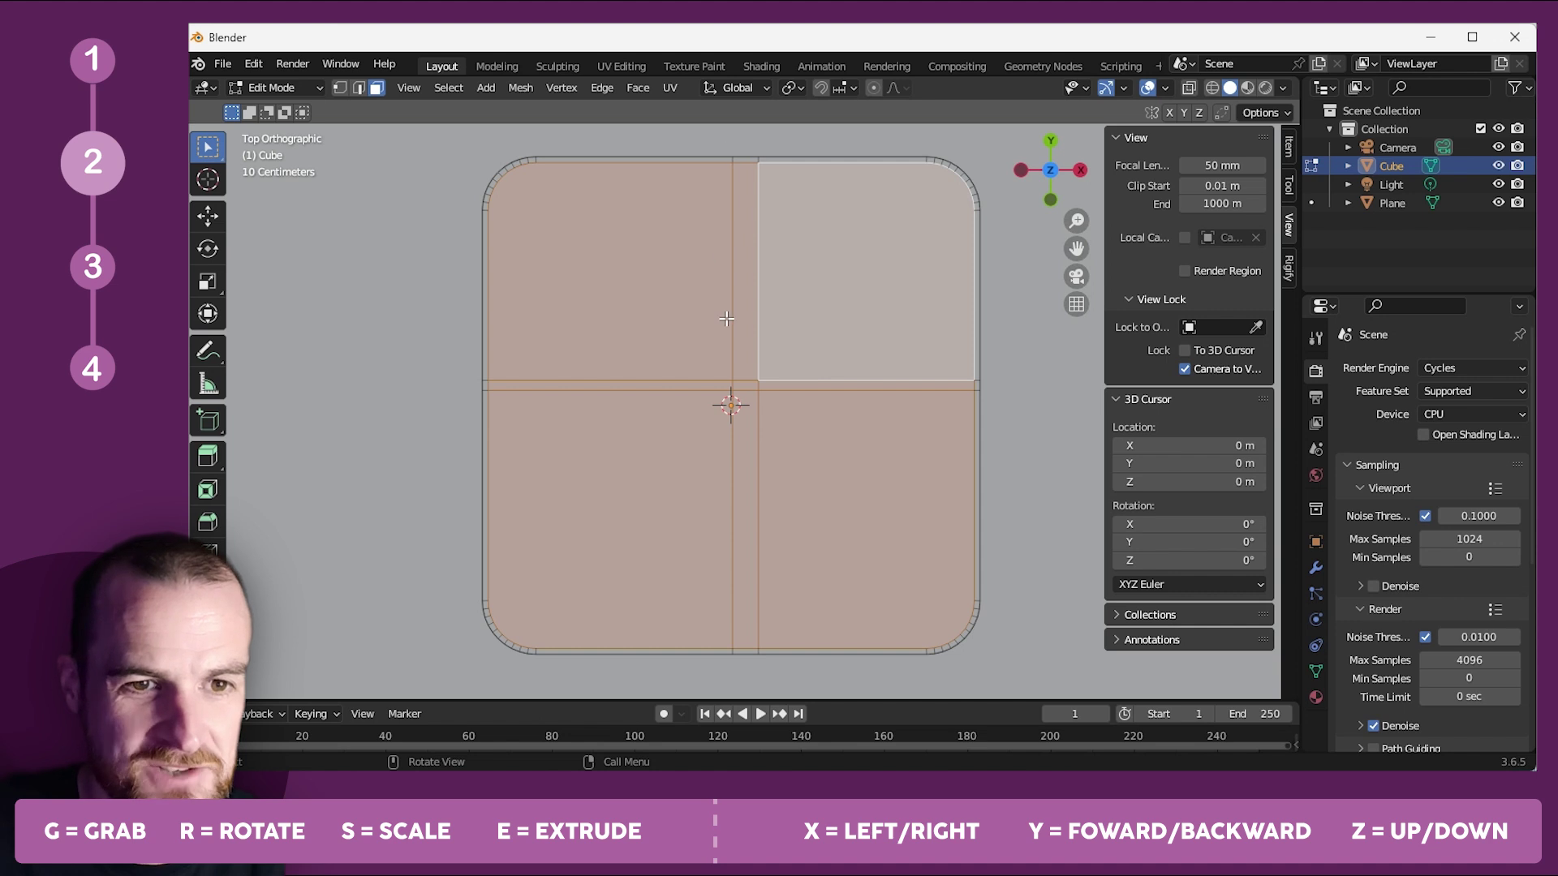
pyautogui.click(363, 93)
pyautogui.click(758, 160)
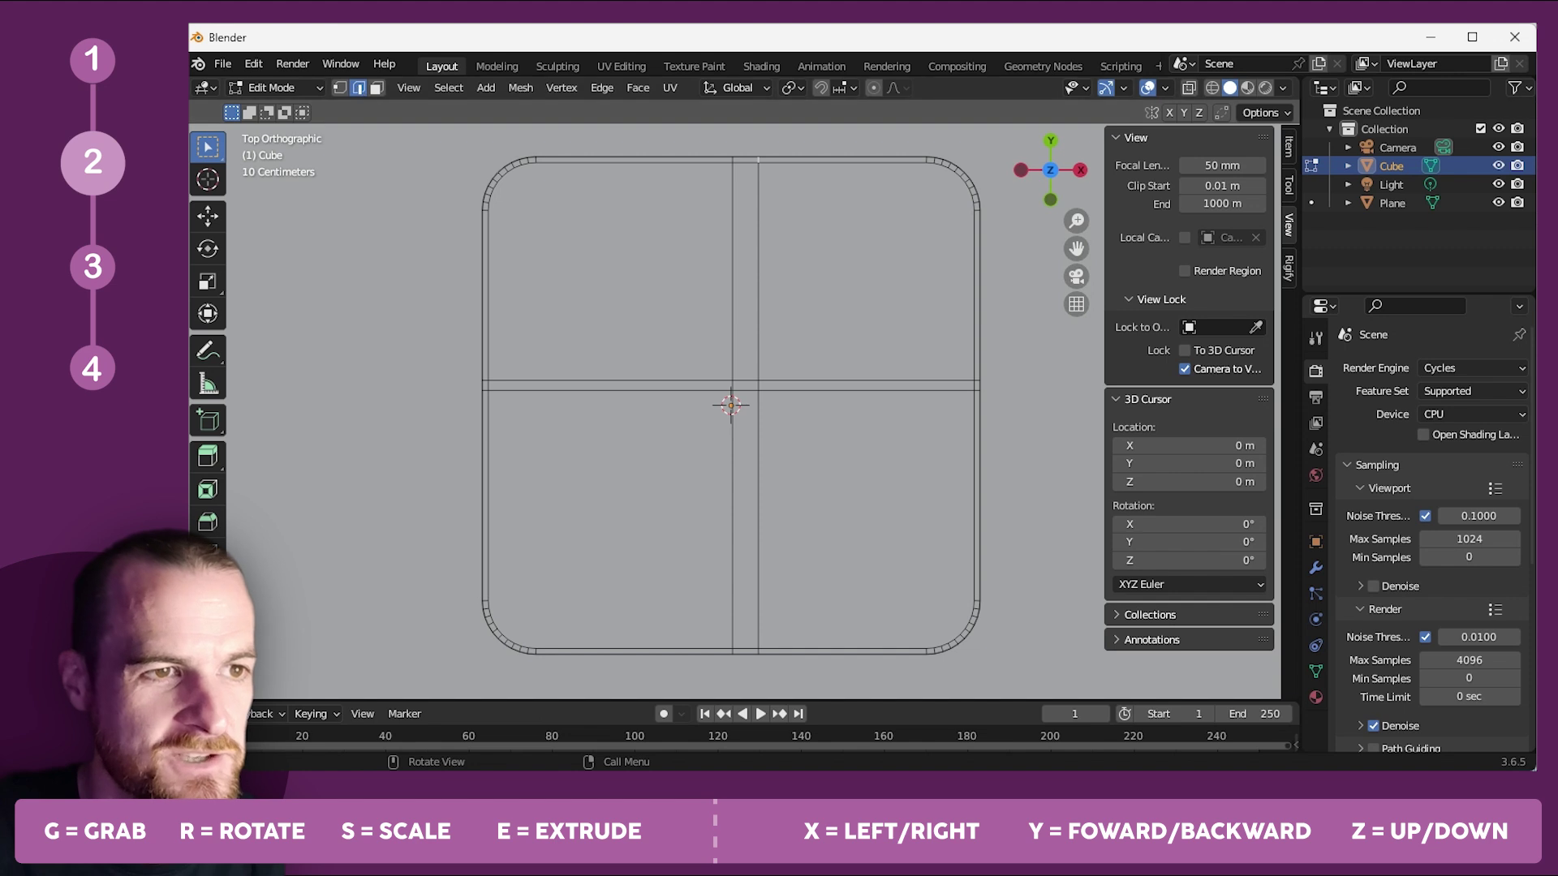
pyautogui.click(759, 210)
pyautogui.keyDown('shift'); pyautogui.click(761, 566); pyautogui.keyUp('shift')
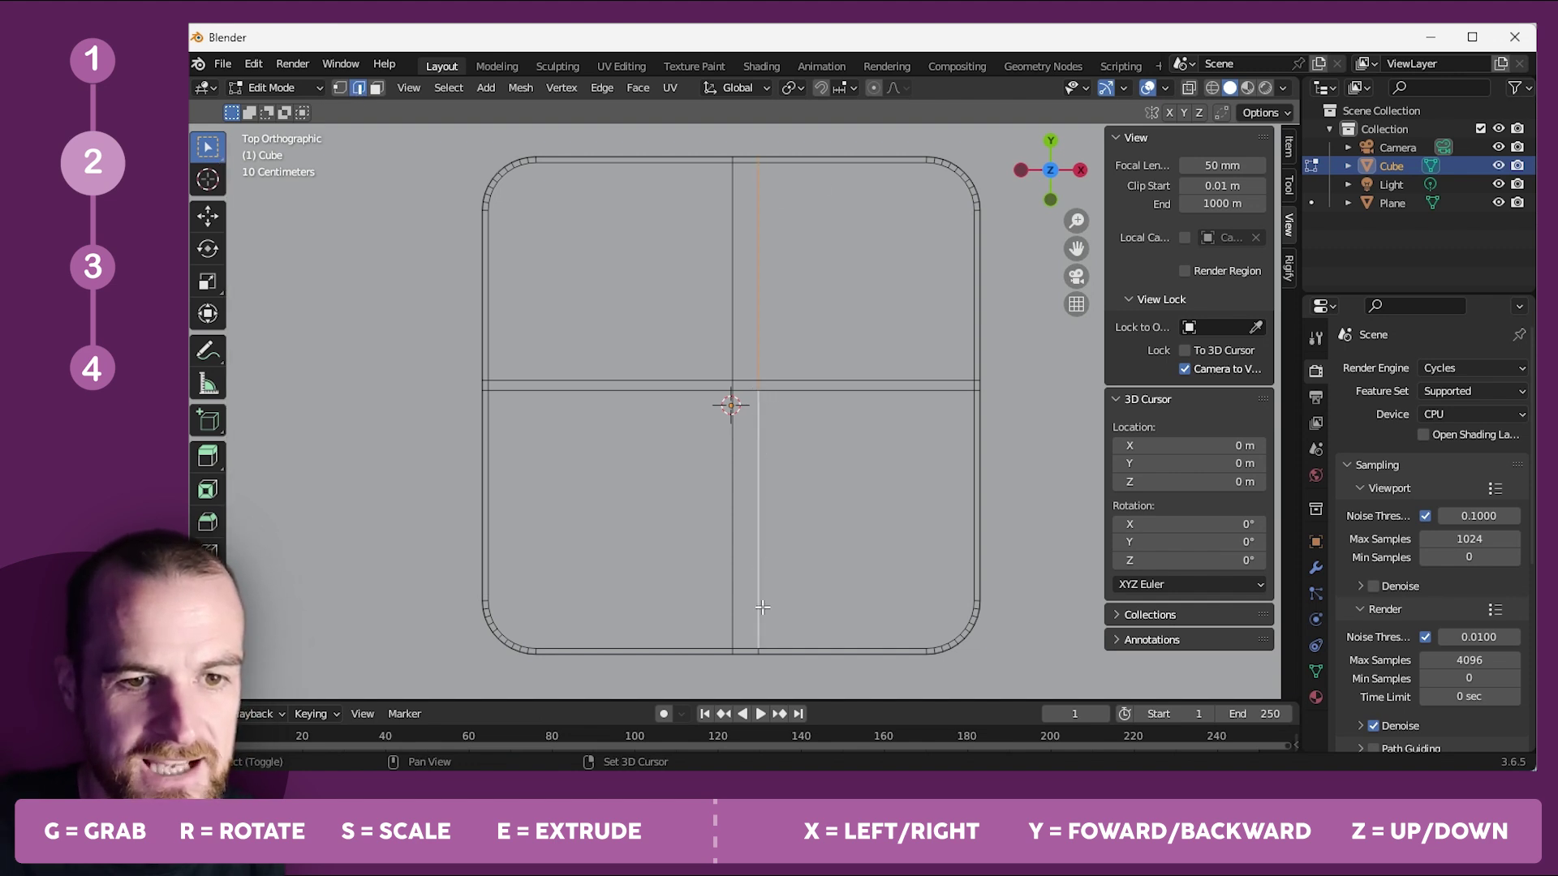
pyautogui.keyDown('shift'); pyautogui.click(759, 651); pyautogui.keyUp('shift')
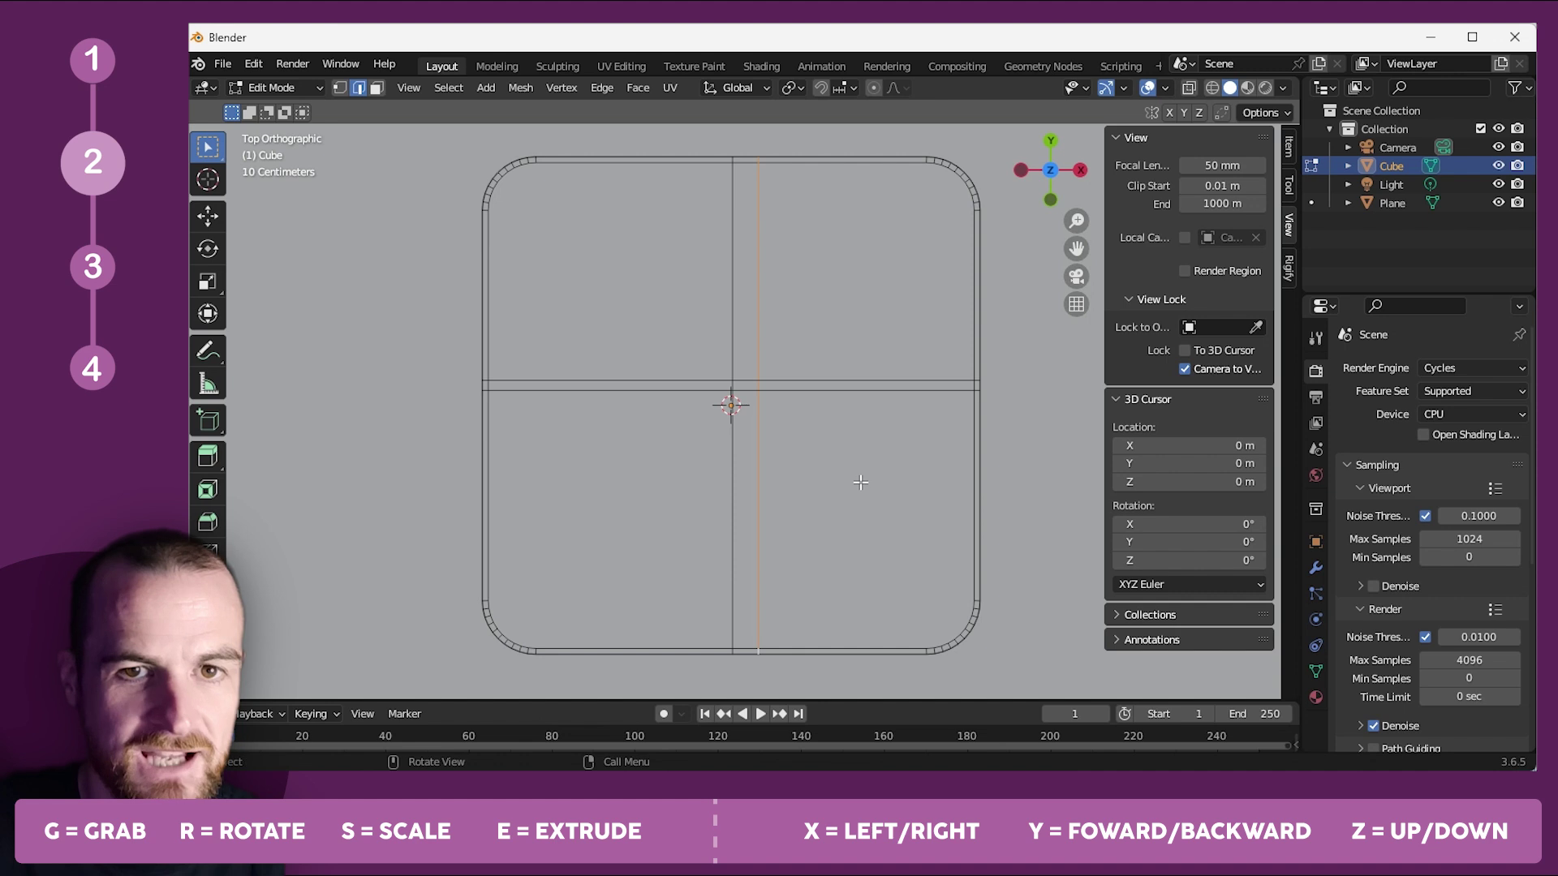
pyautogui.press('g')
pyautogui.press('x')
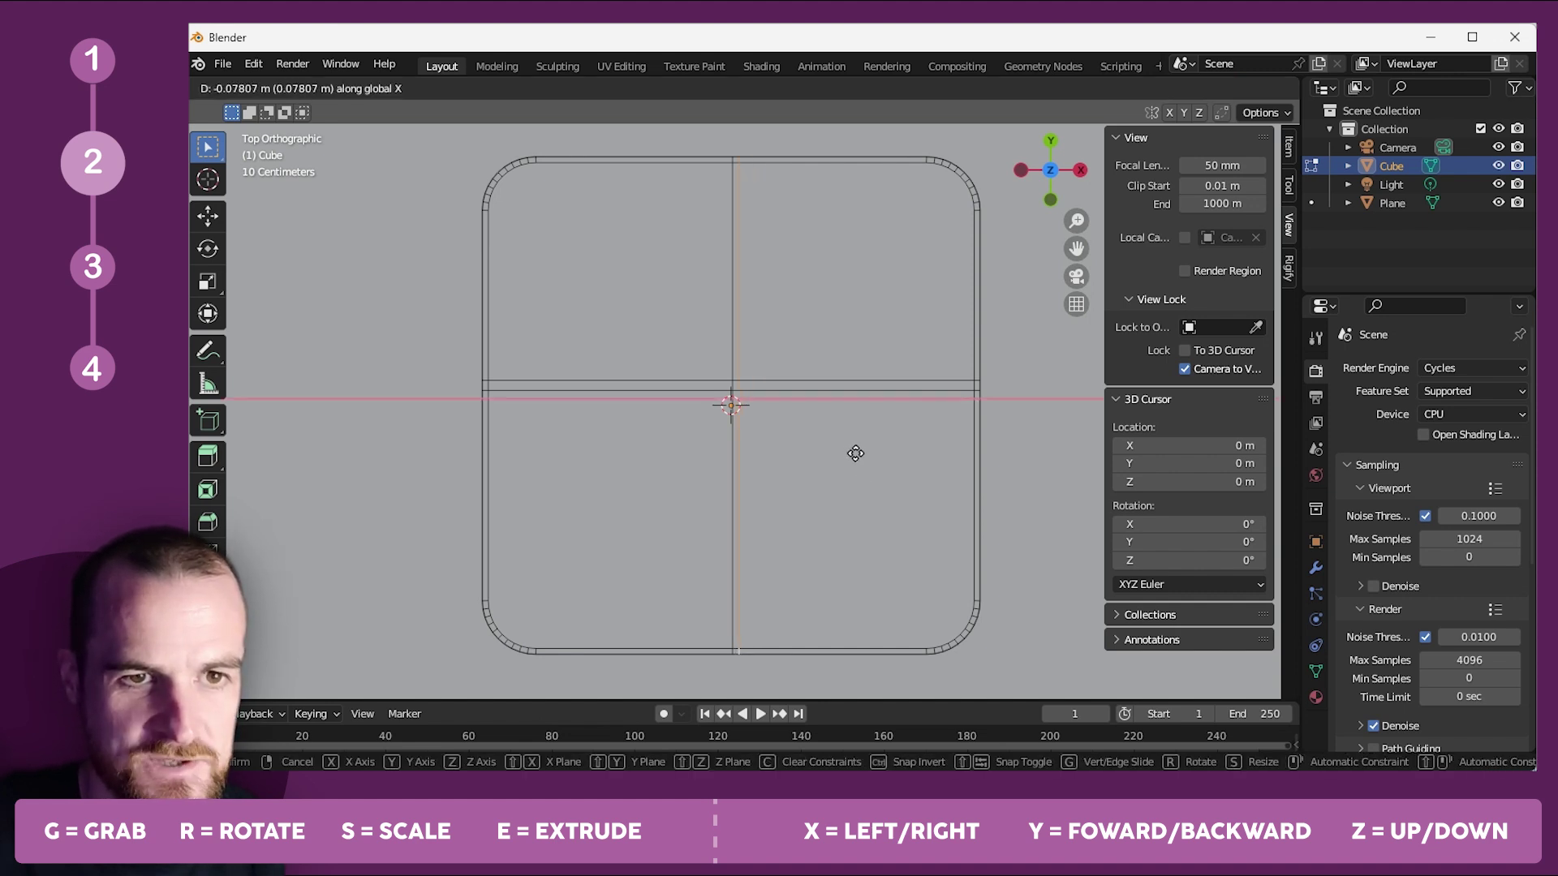
pyautogui.click(855, 453)
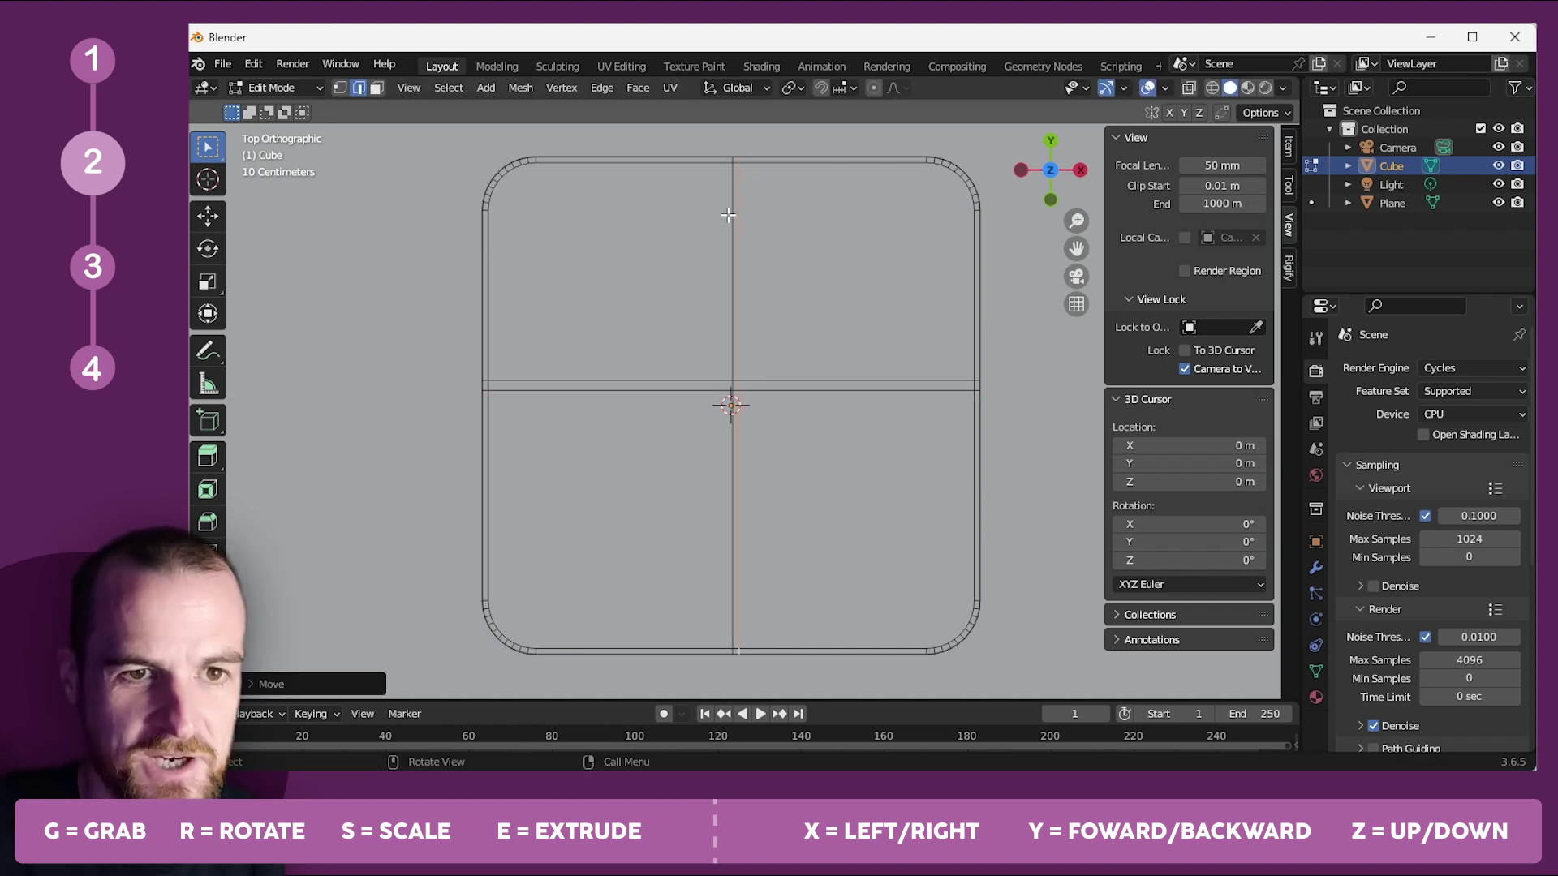
# Select the cut line along X that lies nearer the centre and move it about 0.015 m along Y toward its parallel neighbour.
pyautogui.click(768, 390)
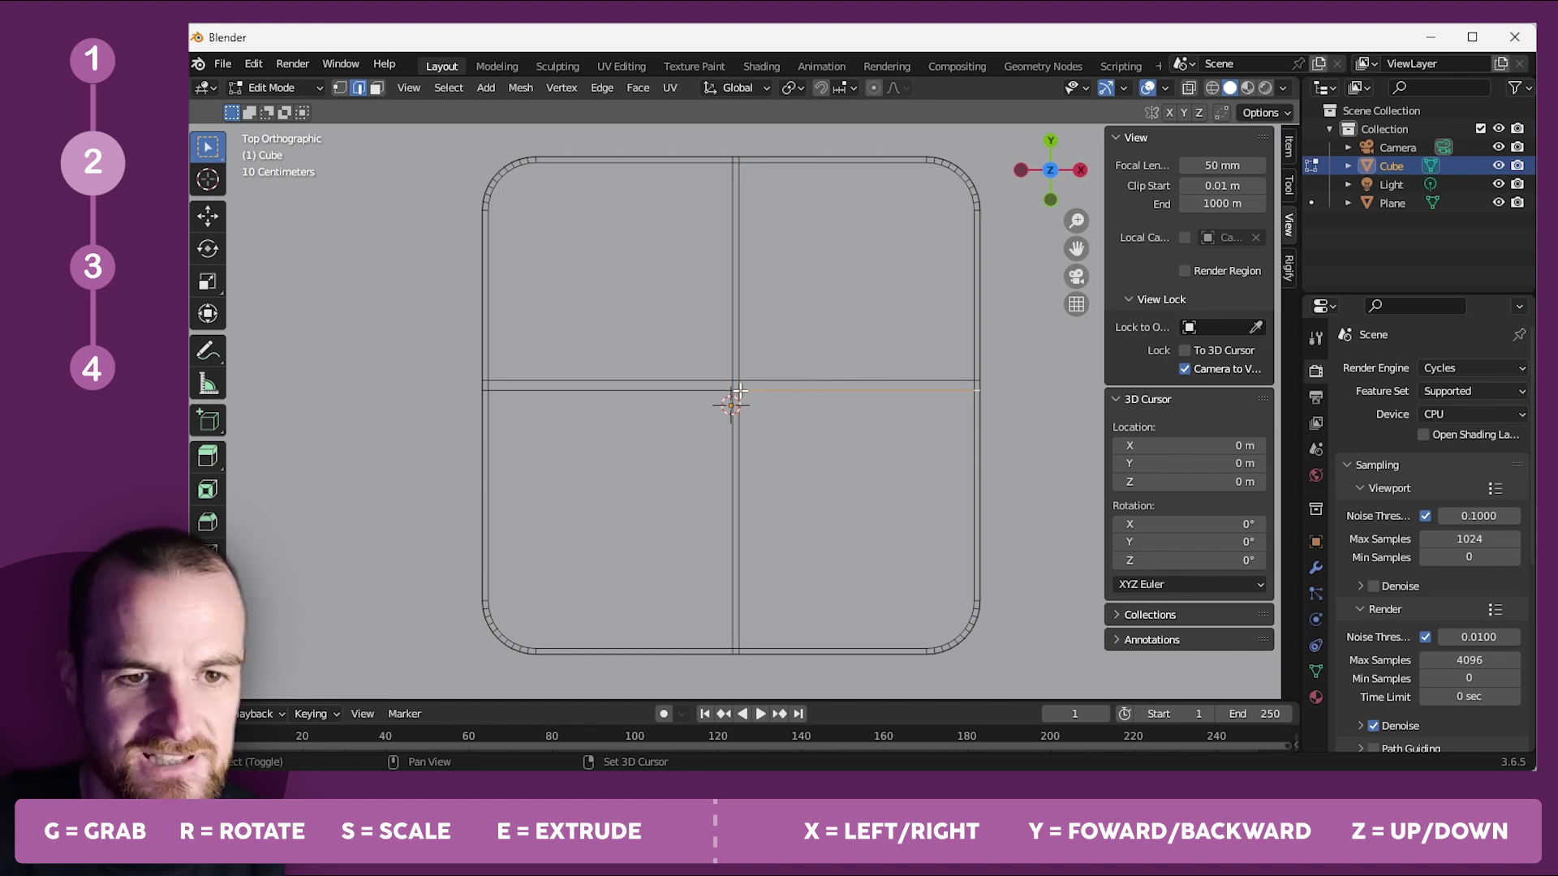
pyautogui.keyDown('shift'); pyautogui.click(641, 388); pyautogui.keyUp('shift')
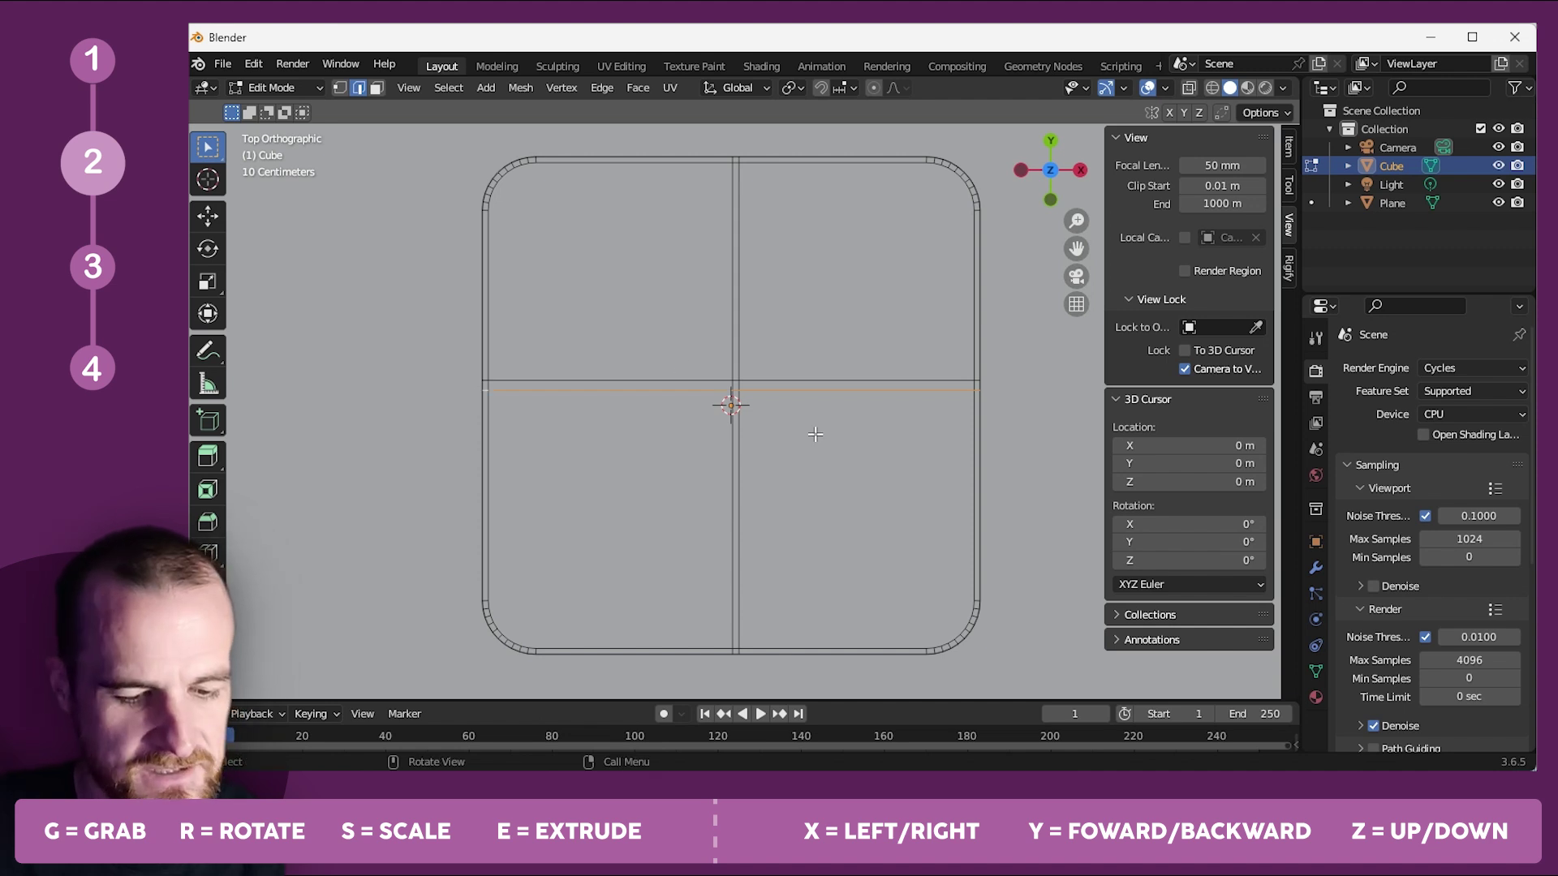
pyautogui.press('g')
pyautogui.press('y')
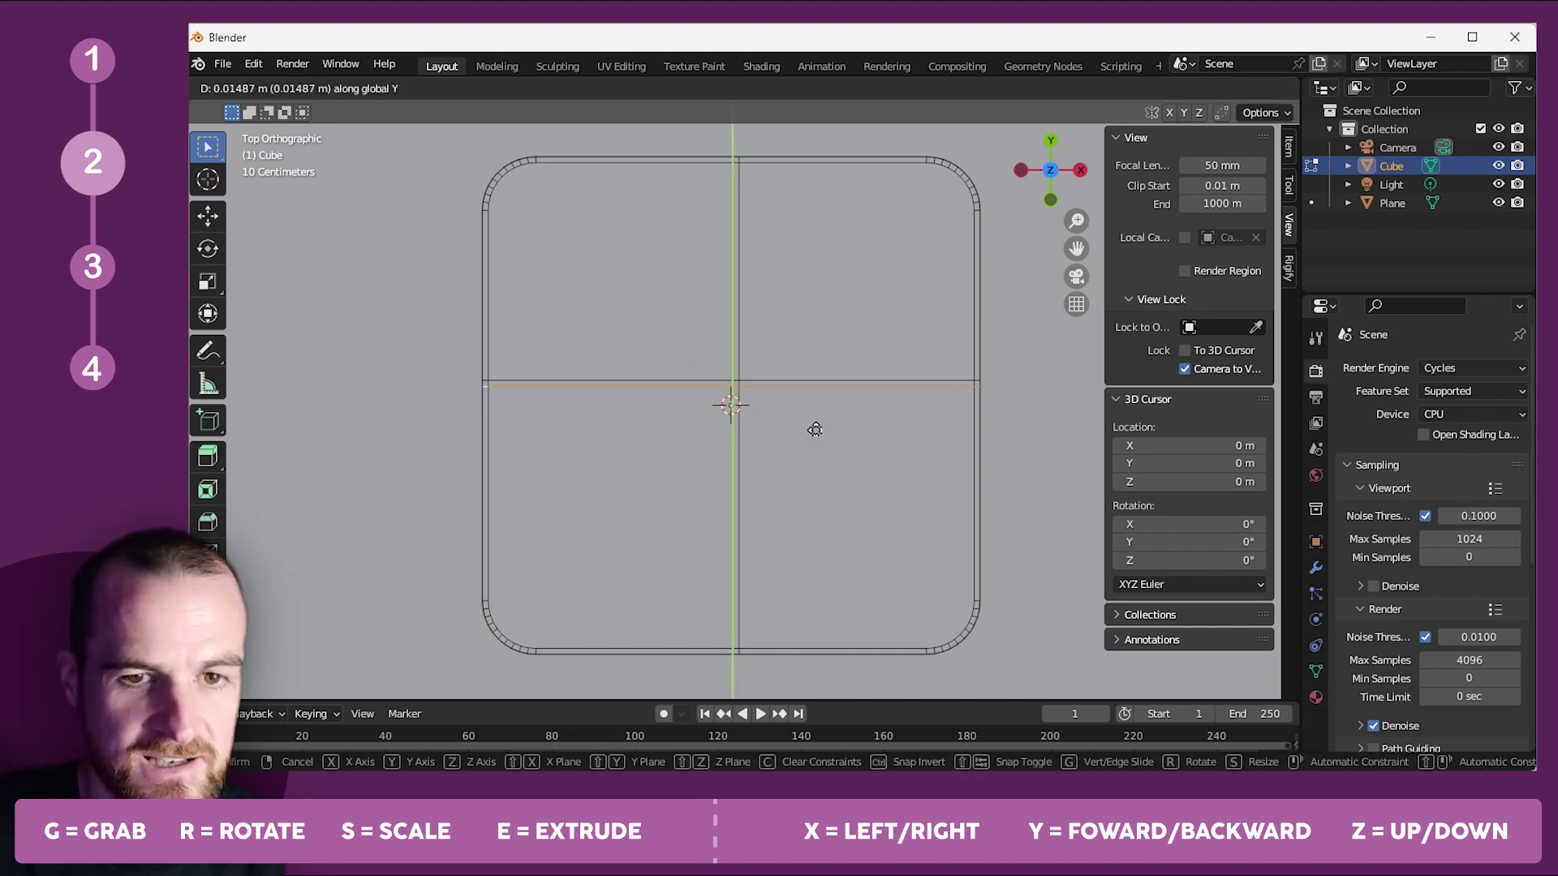
pyautogui.click(814, 430)
# Examine the slab and its crossing cut lines in perspective, in both Object Mode and Edit Mode.
pyautogui.moveTo(816, 516); pyautogui.dragTo(869, 429, button='middle')
pyautogui.scroll(-3, 869, 428)
pyautogui.press('Tab')
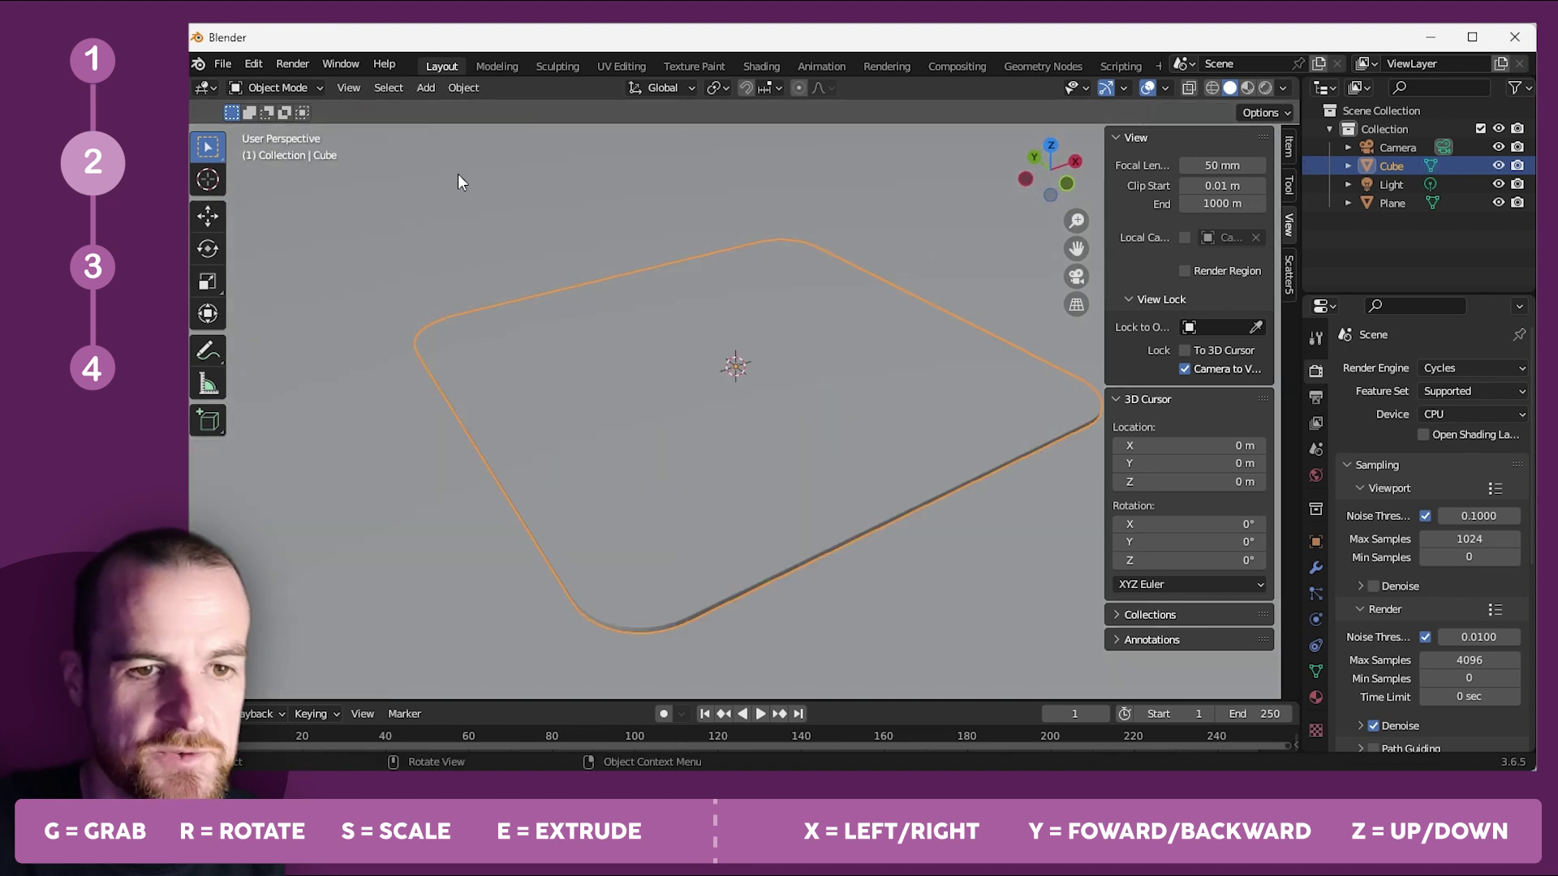
pyautogui.click(455, 181)
pyautogui.click(660, 423)
pyautogui.press('Tab')
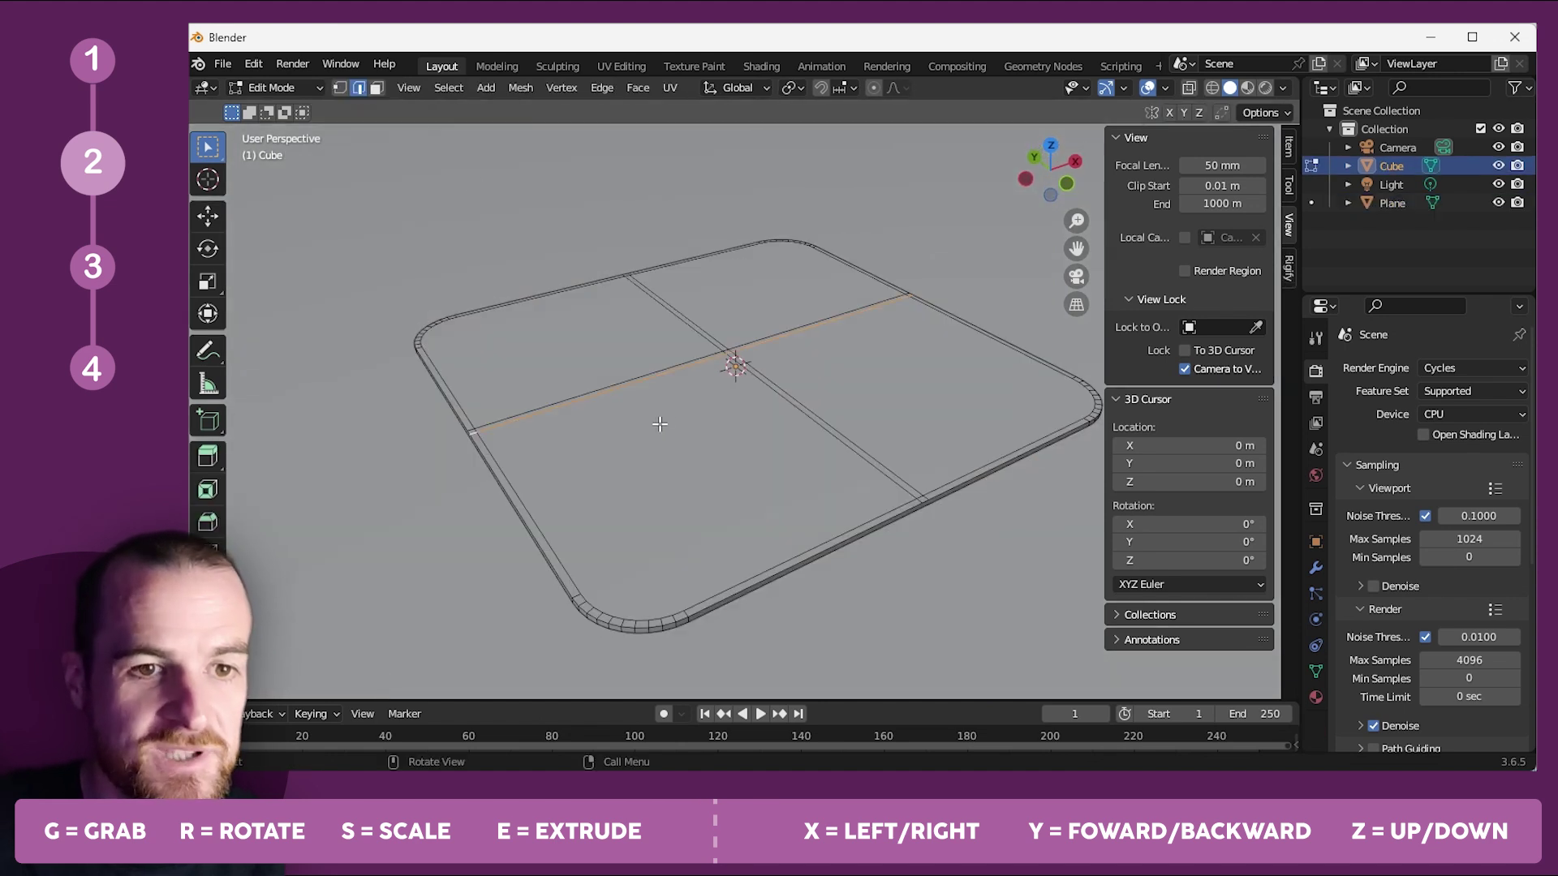
# Select the border and divider faces but not the four large top panels, and extrude them up about 0.535 m into walls.
pyautogui.click(1050, 145)
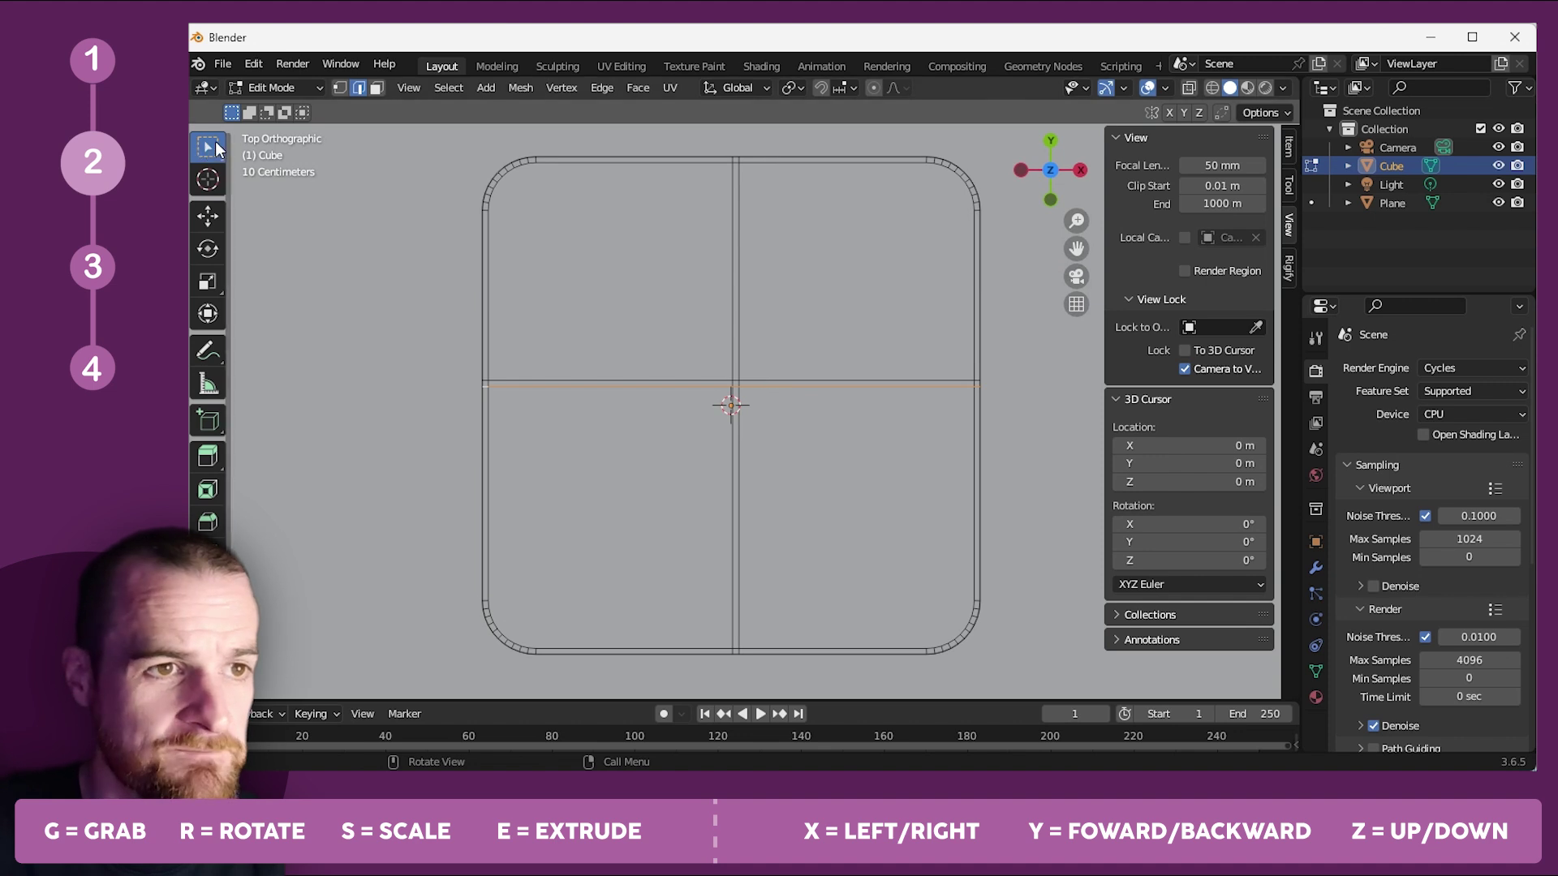
pyautogui.click(378, 89)
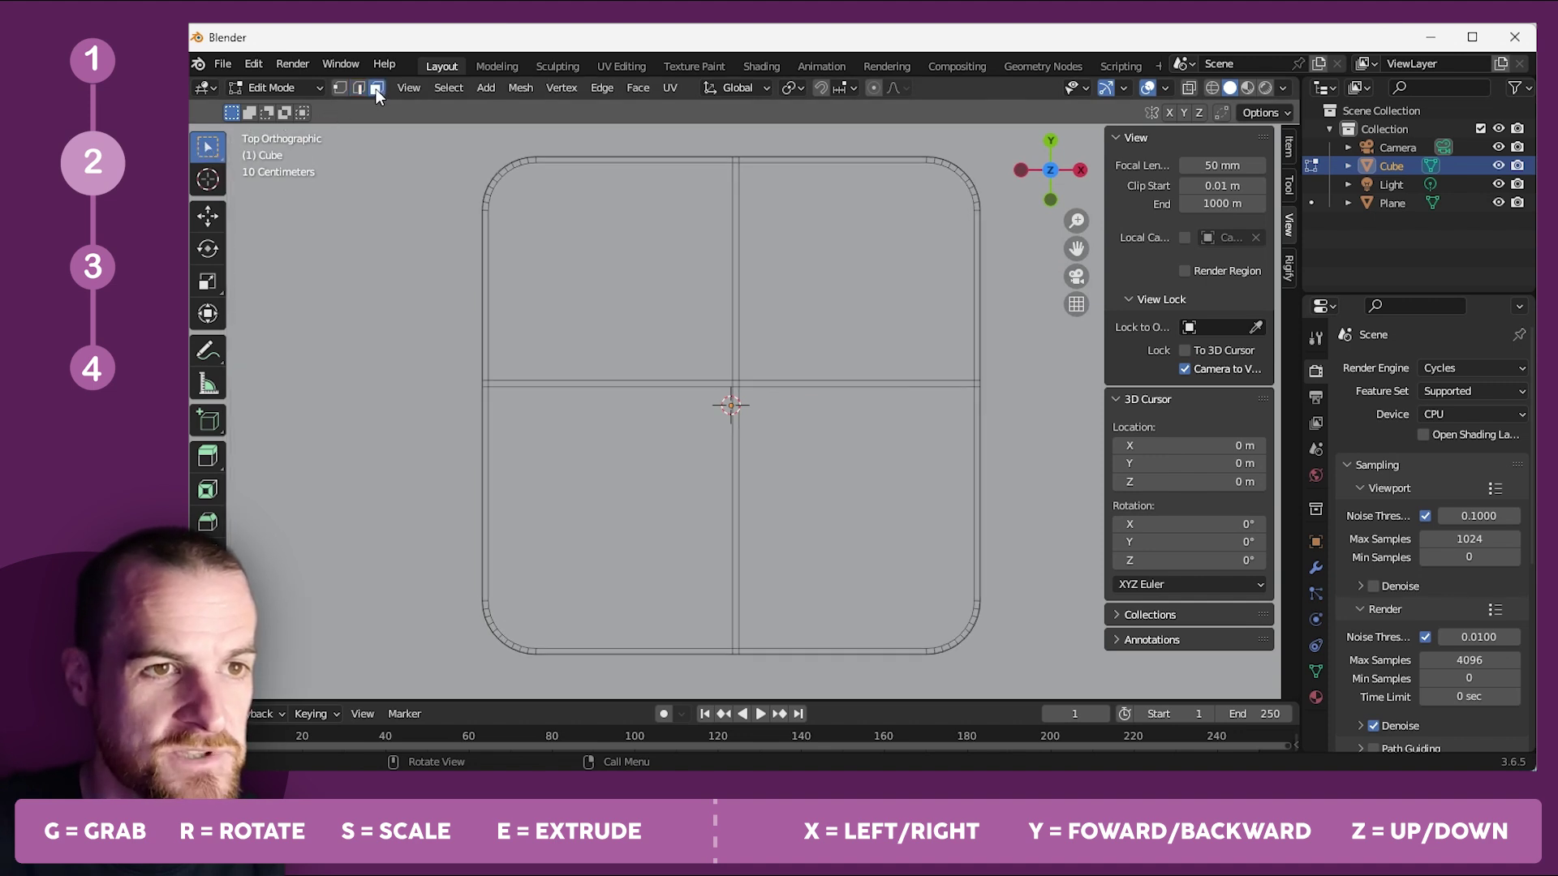
pyautogui.moveTo(474, 149); pyautogui.dragTo(916, 599)
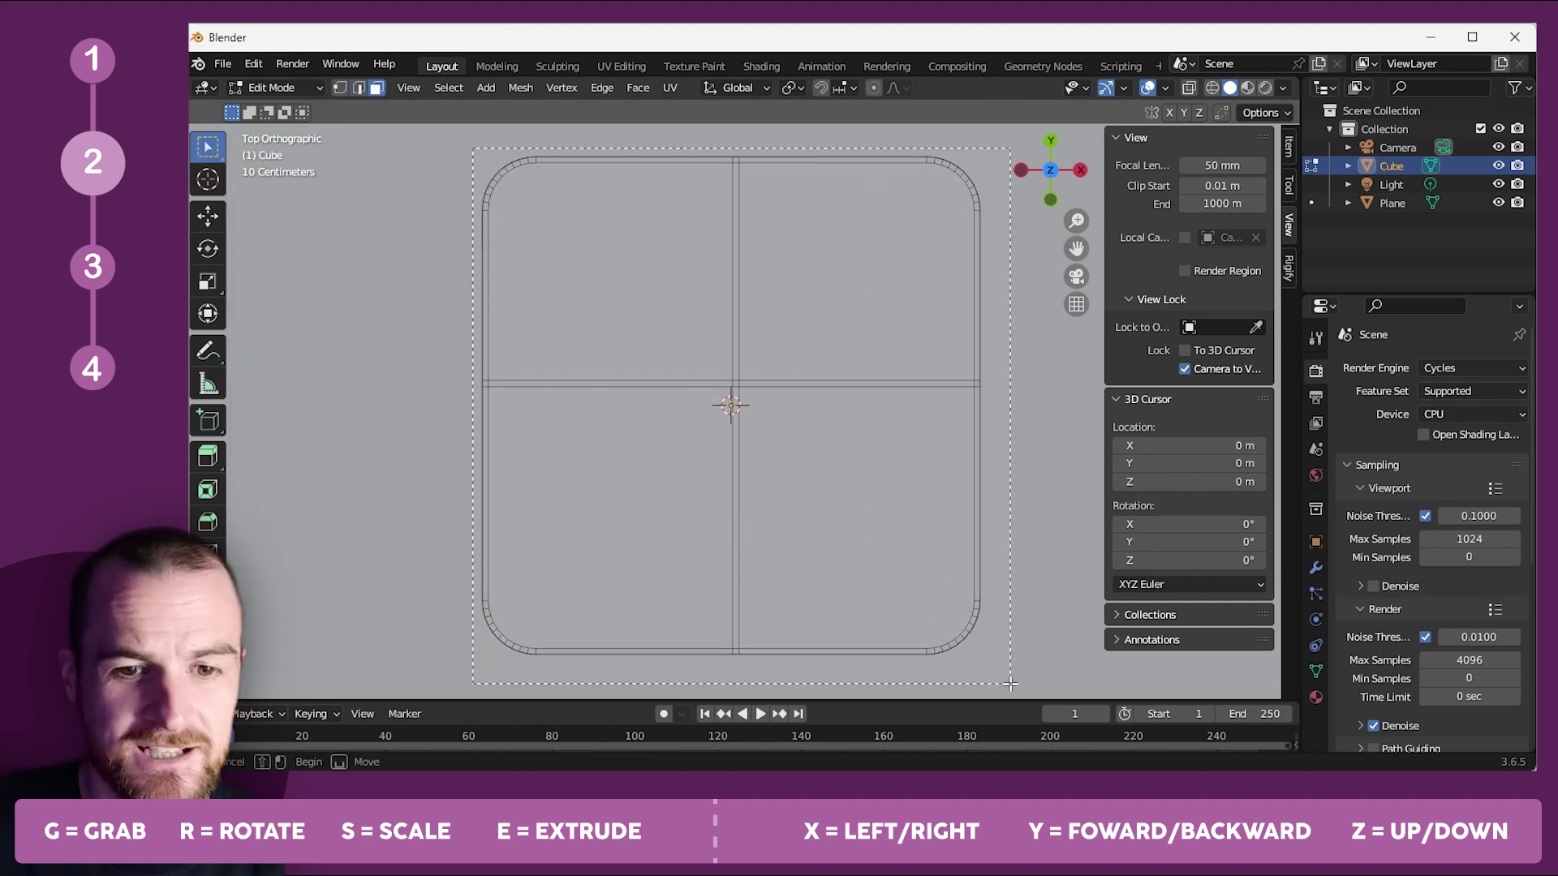
pyautogui.keyDown('ctrl'); pyautogui.moveTo(834, 504); pyautogui.dragTo(615, 516); pyautogui.keyUp('ctrl')
pyautogui.moveTo(862, 268); pyautogui.dragTo(646, 443, button='middle')
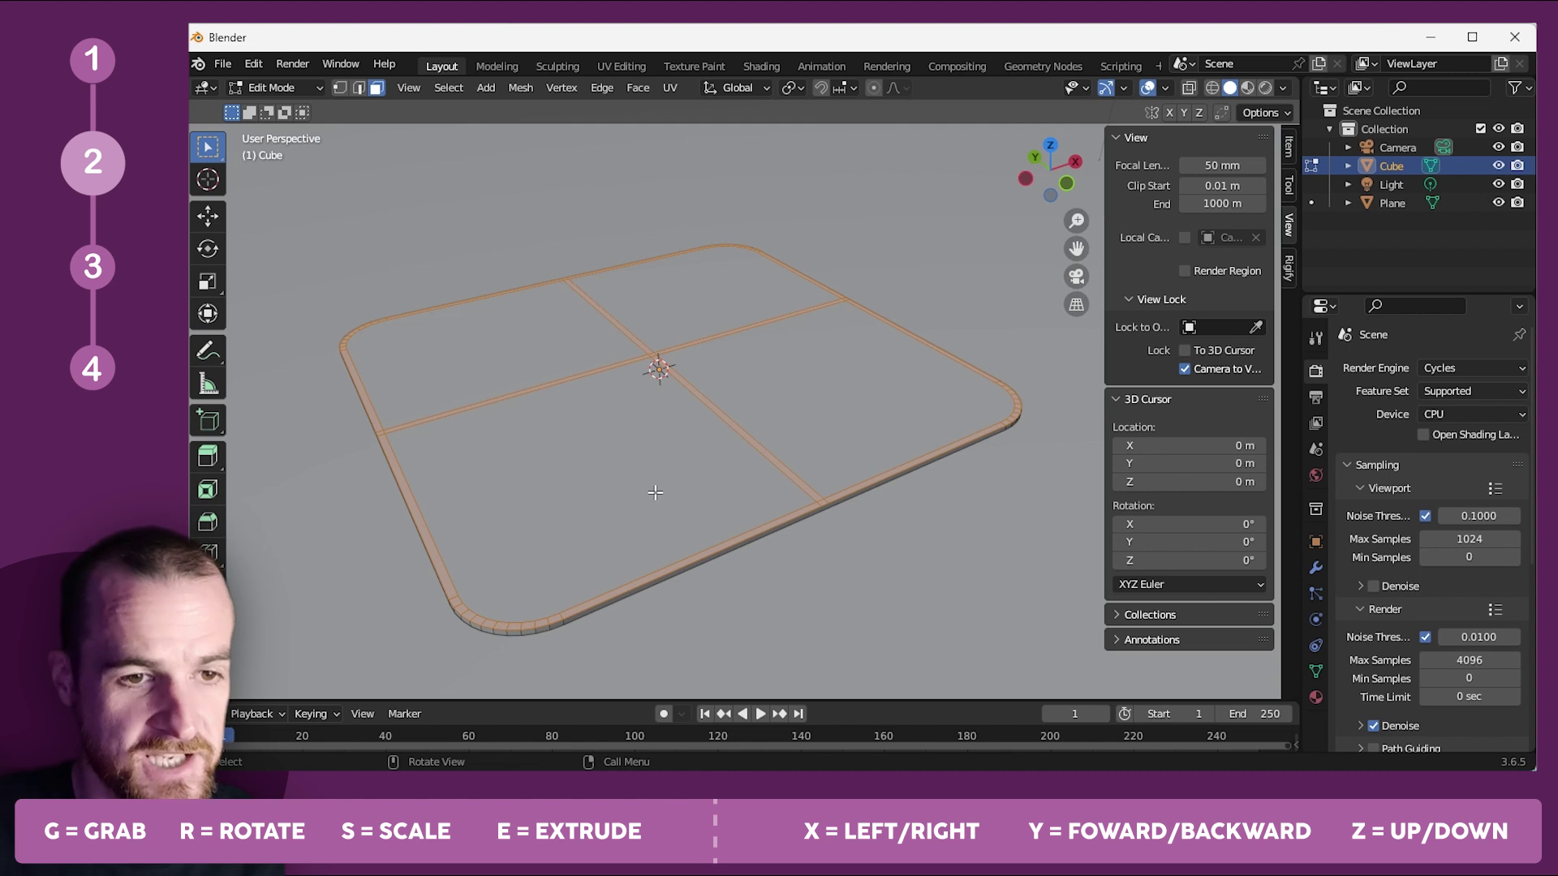
pyautogui.press('e')
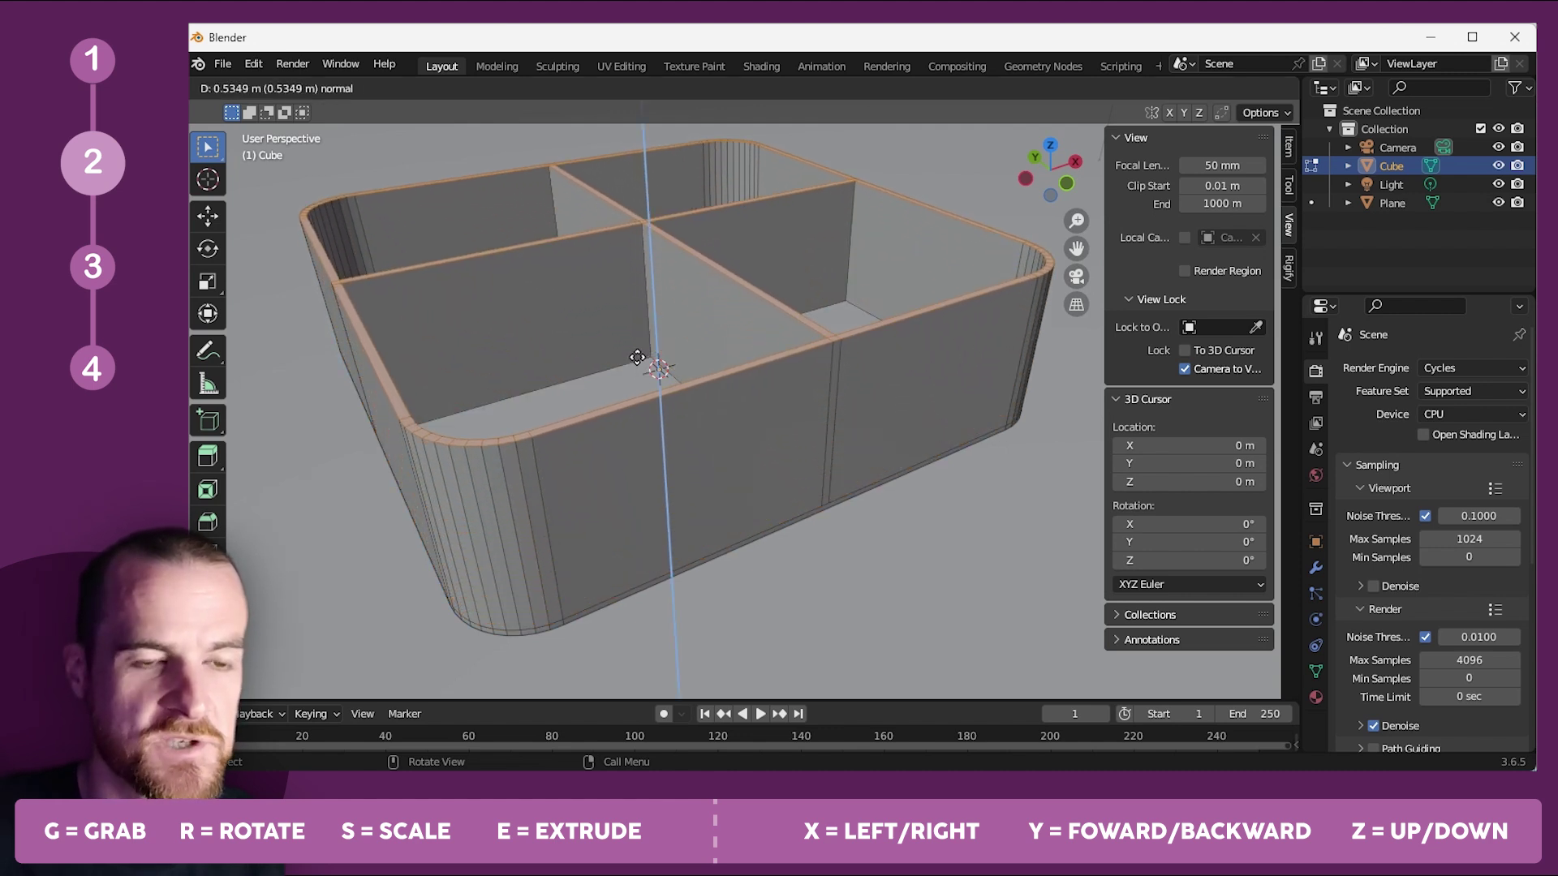
pyautogui.click(637, 357)
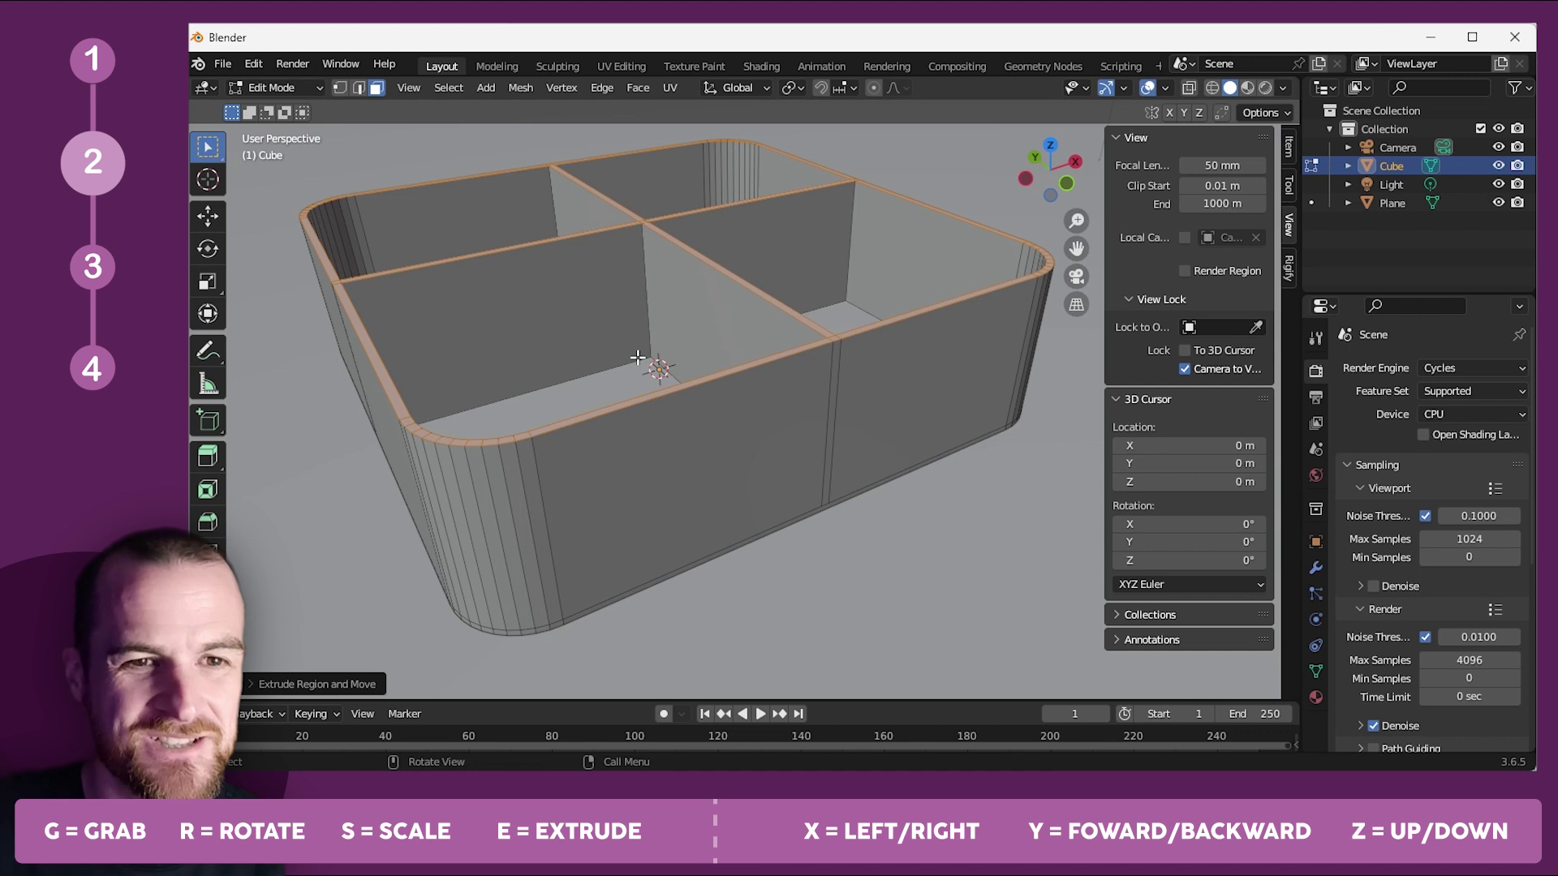
# Examine the walls and four compartments of the extruded box in both Object Mode and Edit Mode.
pyautogui.press('Tab')
pyautogui.click(740, 376)
pyautogui.moveTo(738, 376); pyautogui.dragTo(603, 339, button='middle')
pyautogui.click(602, 339)
pyautogui.press('Tab')
pyautogui.scroll(2, 656, 317)
pyautogui.moveTo(254, 293); pyautogui.dragTo(669, 300, button='middle')
pyautogui.press('Tab')
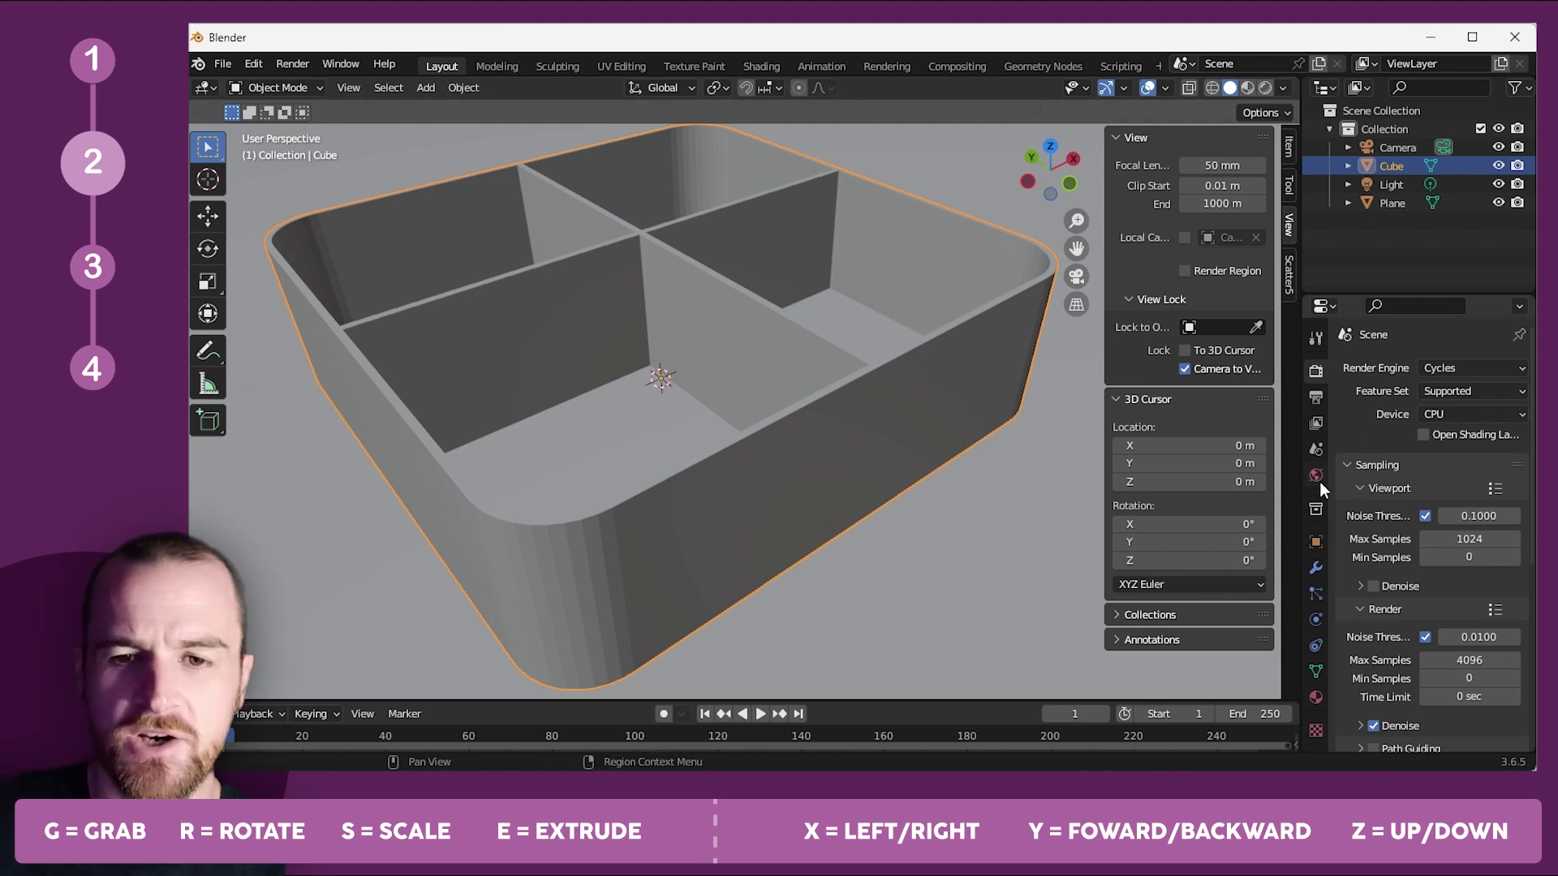
# Try a Bevel modifier on the box with 3 segments and an amount of 0.11 m, viewed in rendered shading.
pyautogui.click(1316, 567)
pyautogui.click(1394, 369)
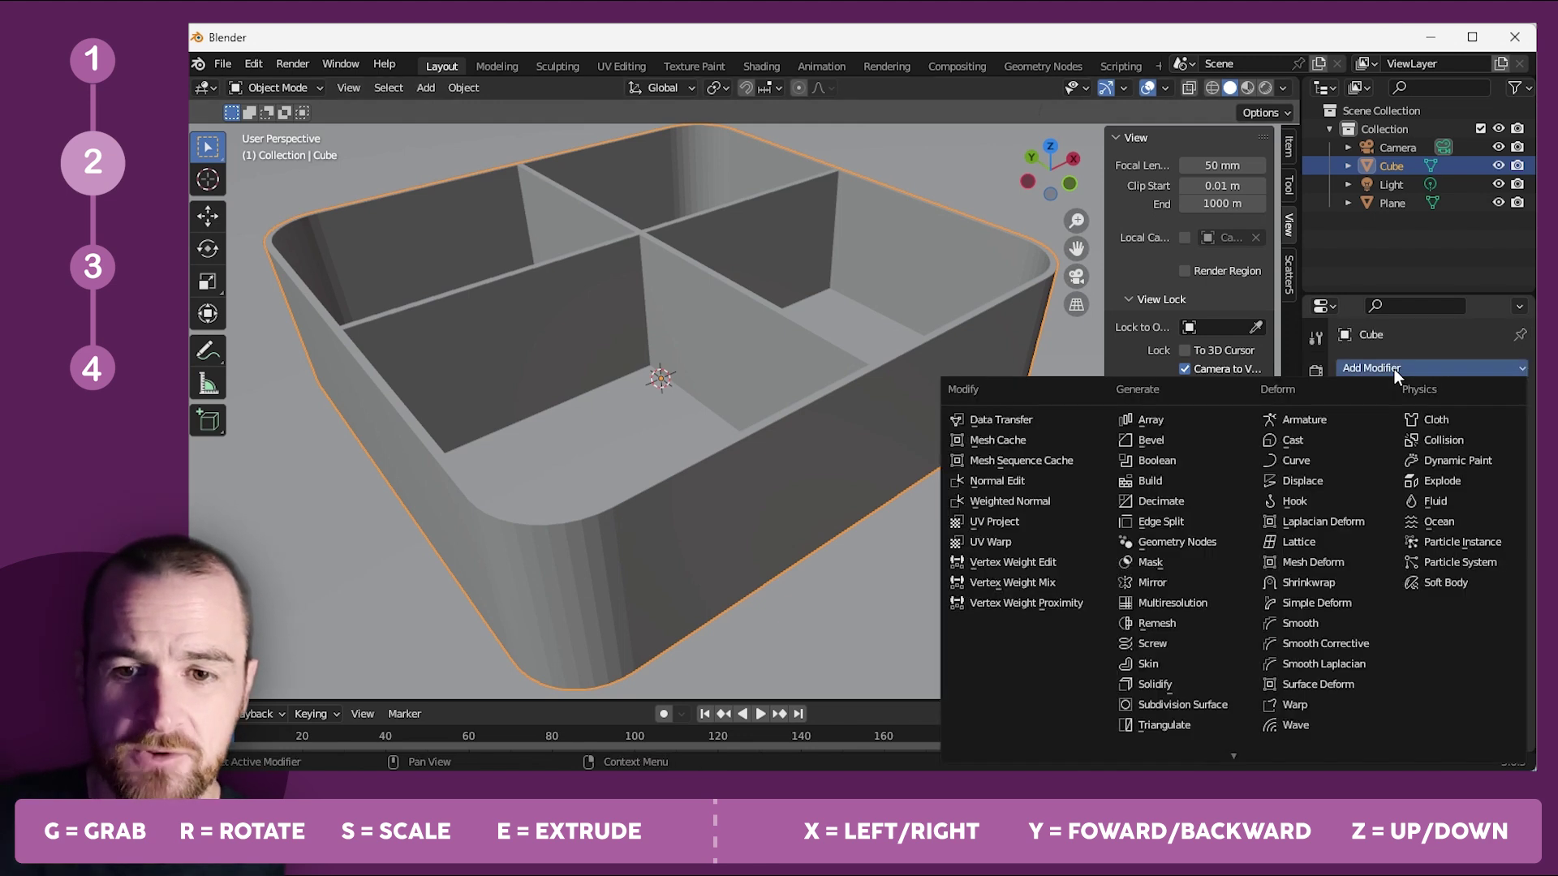
pyautogui.click(1161, 438)
pyautogui.click(1262, 86)
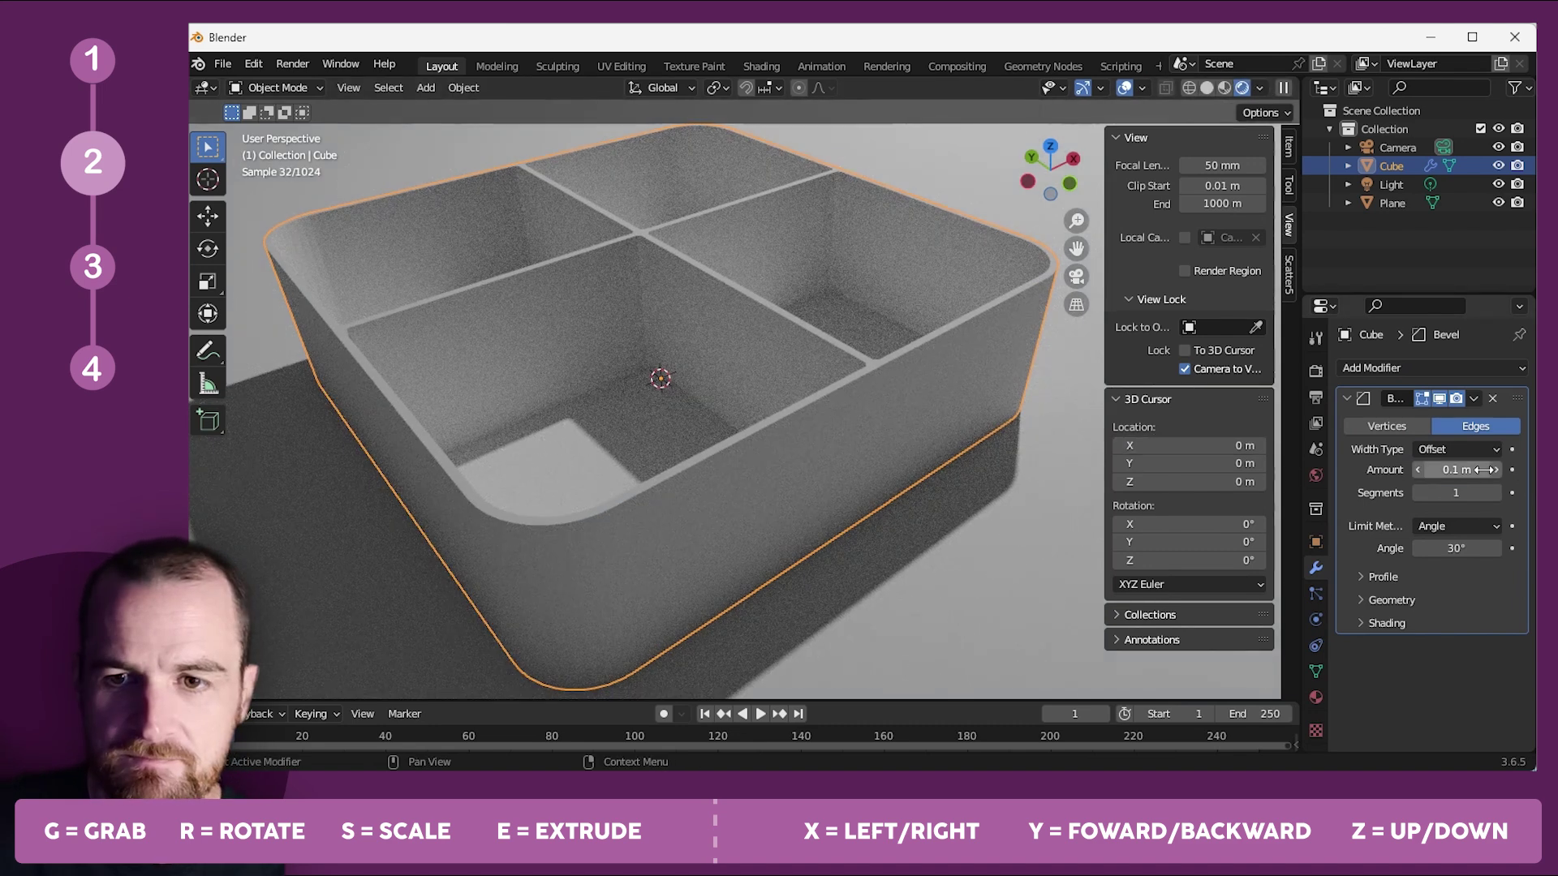
pyautogui.click(1496, 491)
pyautogui.click(1496, 491)
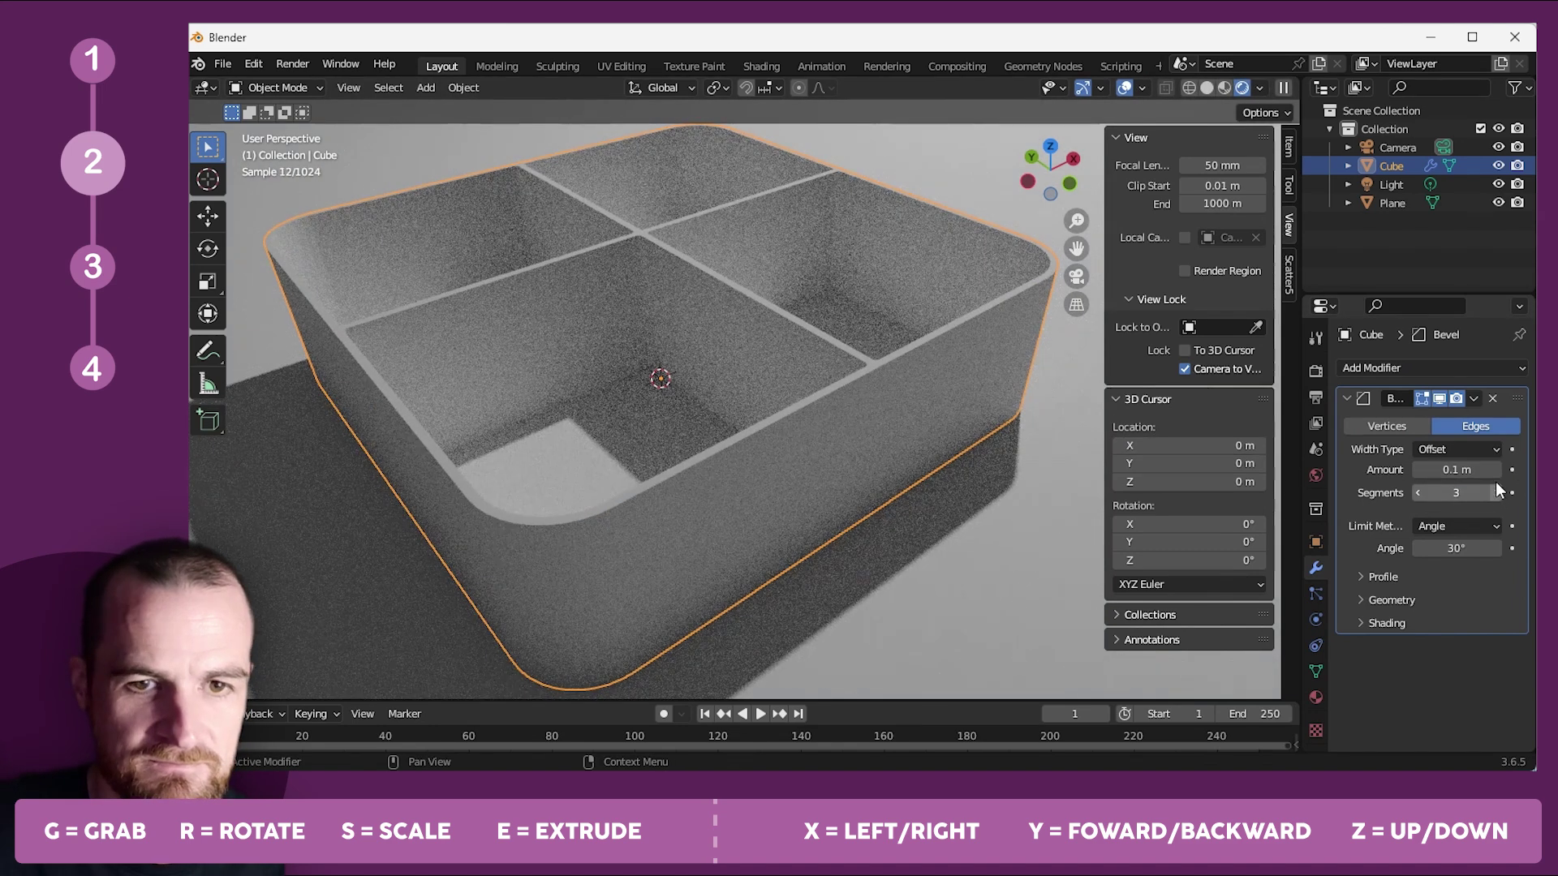
pyautogui.click(1496, 470)
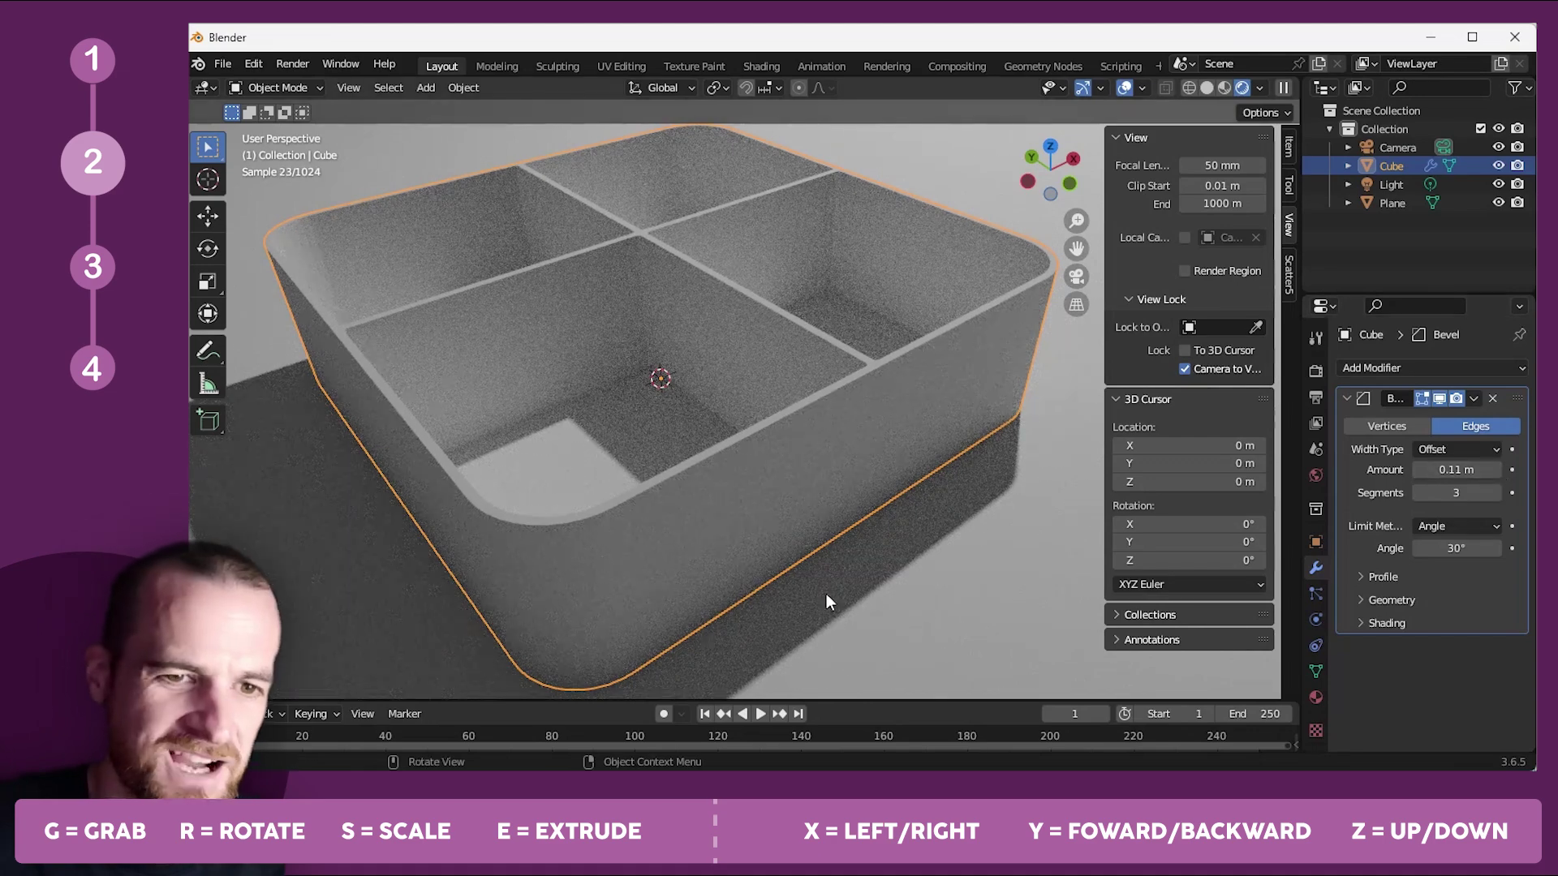
# Return to solid shading with edge selection in Edit Mode, and remove the Bevel modifier from the box.
pyautogui.click(699, 403)
pyautogui.scroll(3, 755, 390)
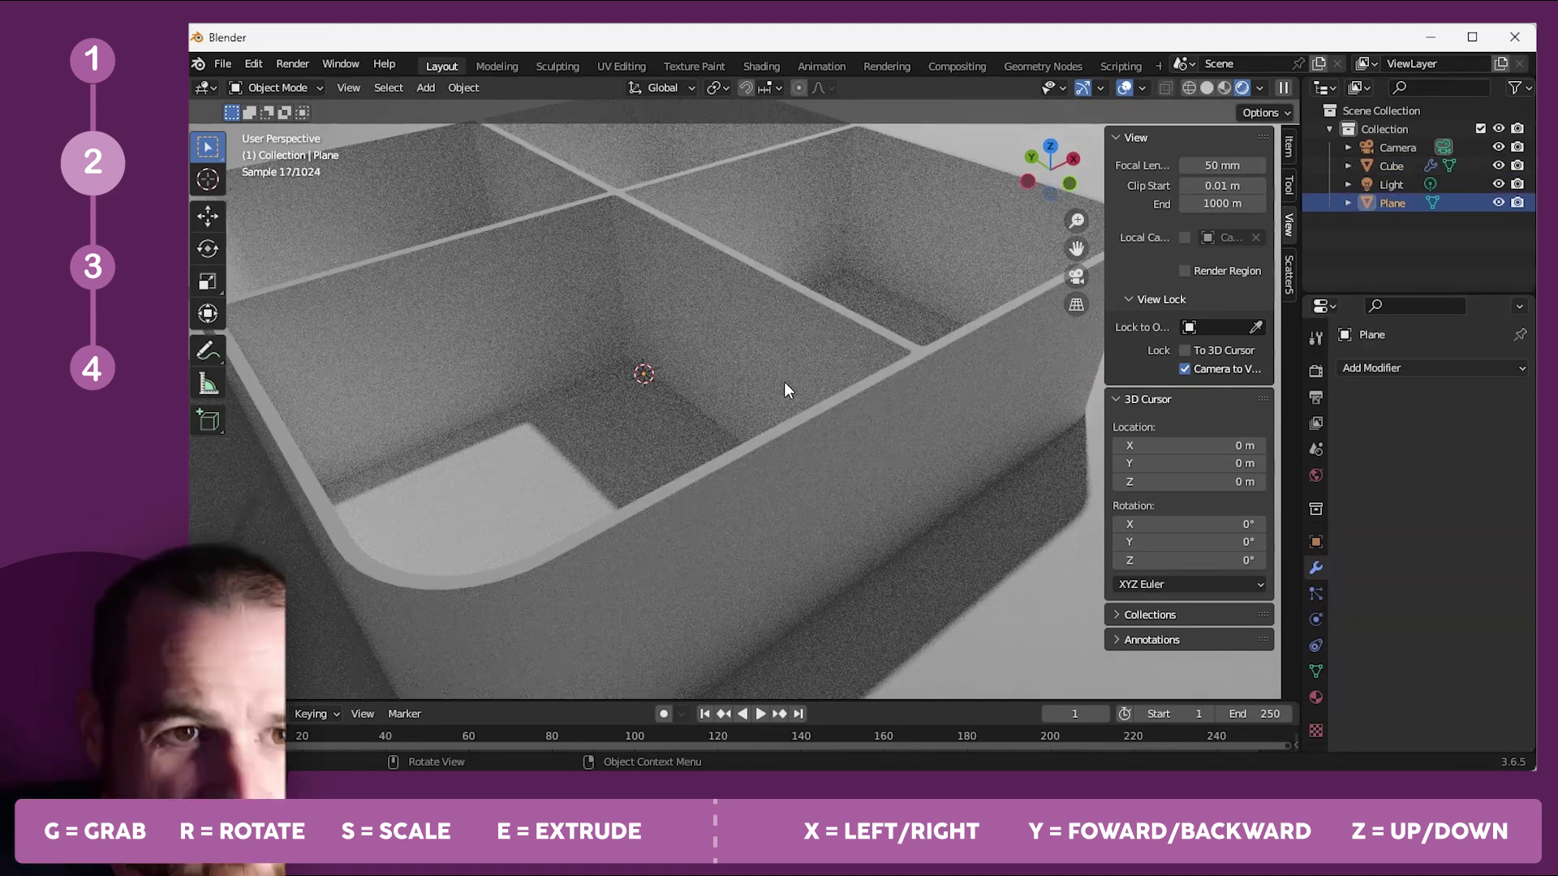
pyautogui.click(927, 378)
pyautogui.moveTo(928, 378); pyautogui.dragTo(767, 396, button='middle')
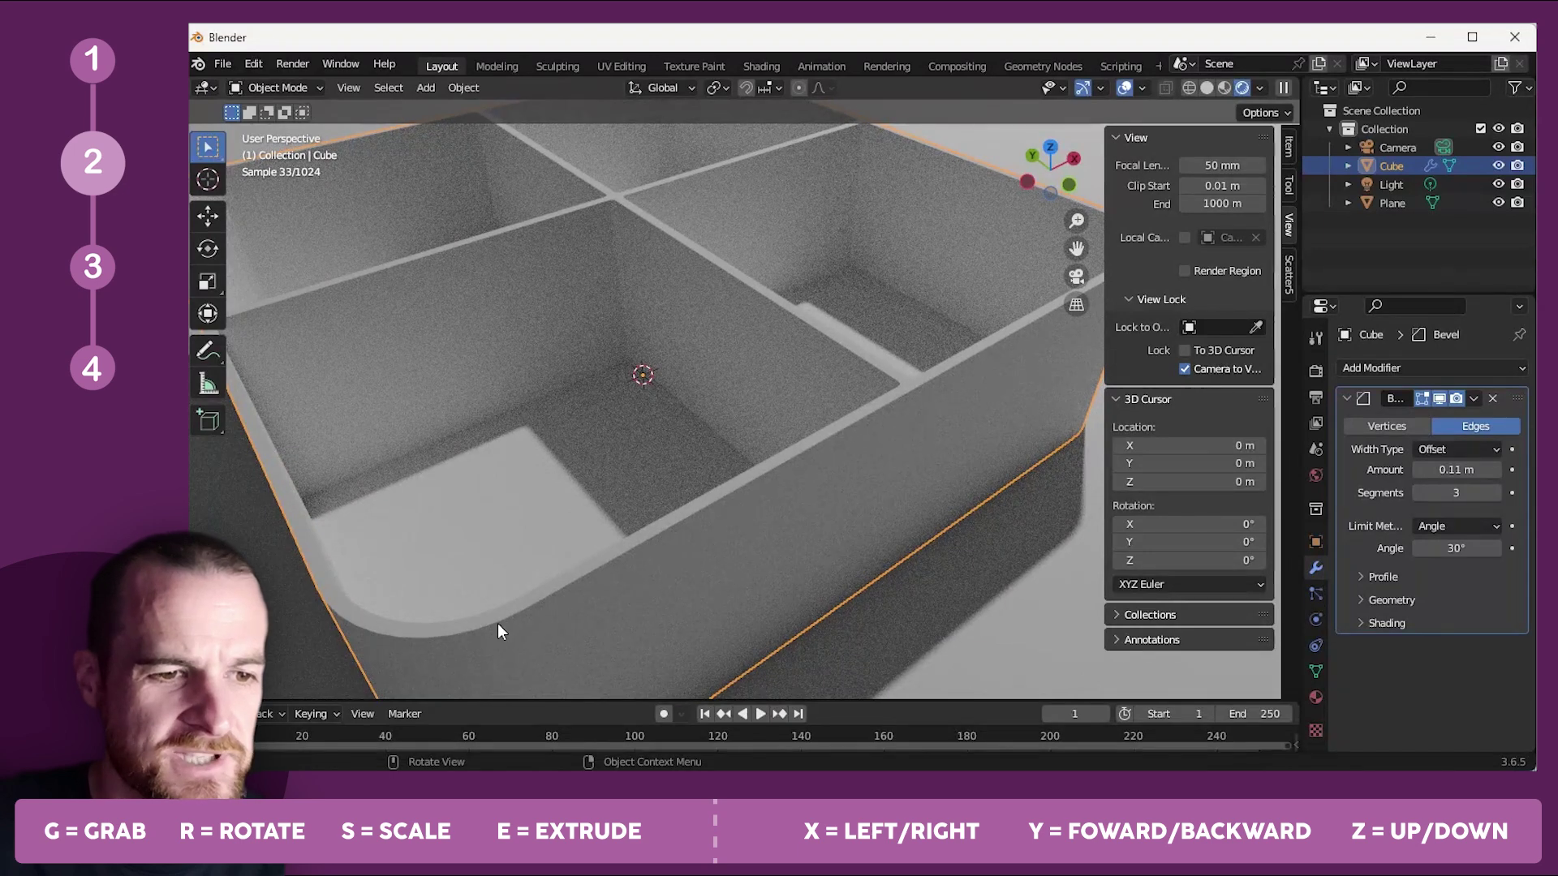
pyautogui.press('Tab')
pyautogui.click(611, 220)
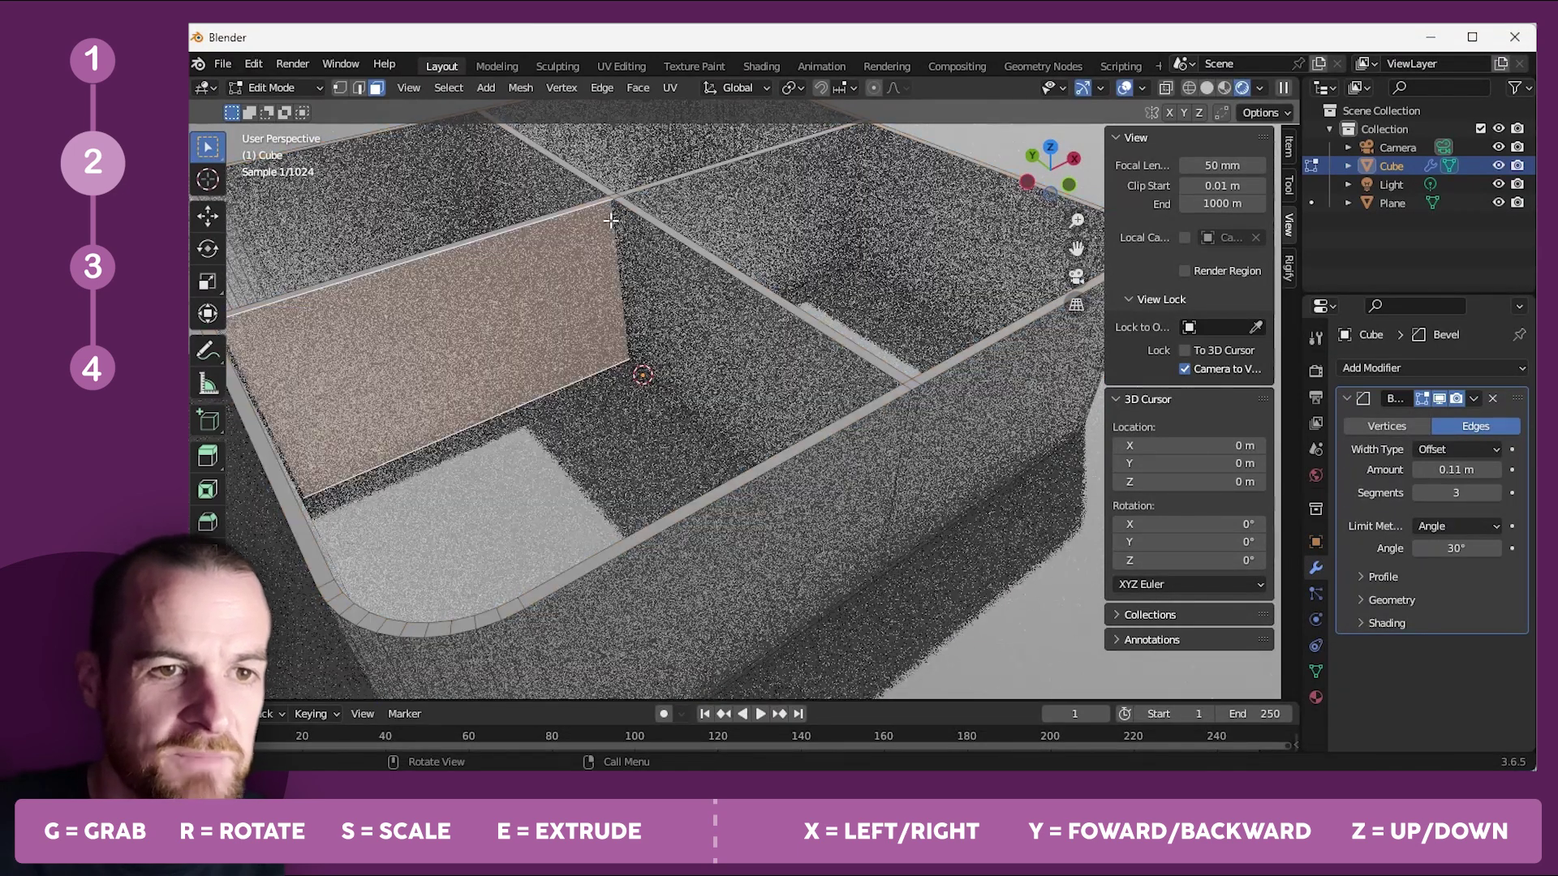
pyautogui.click(1207, 86)
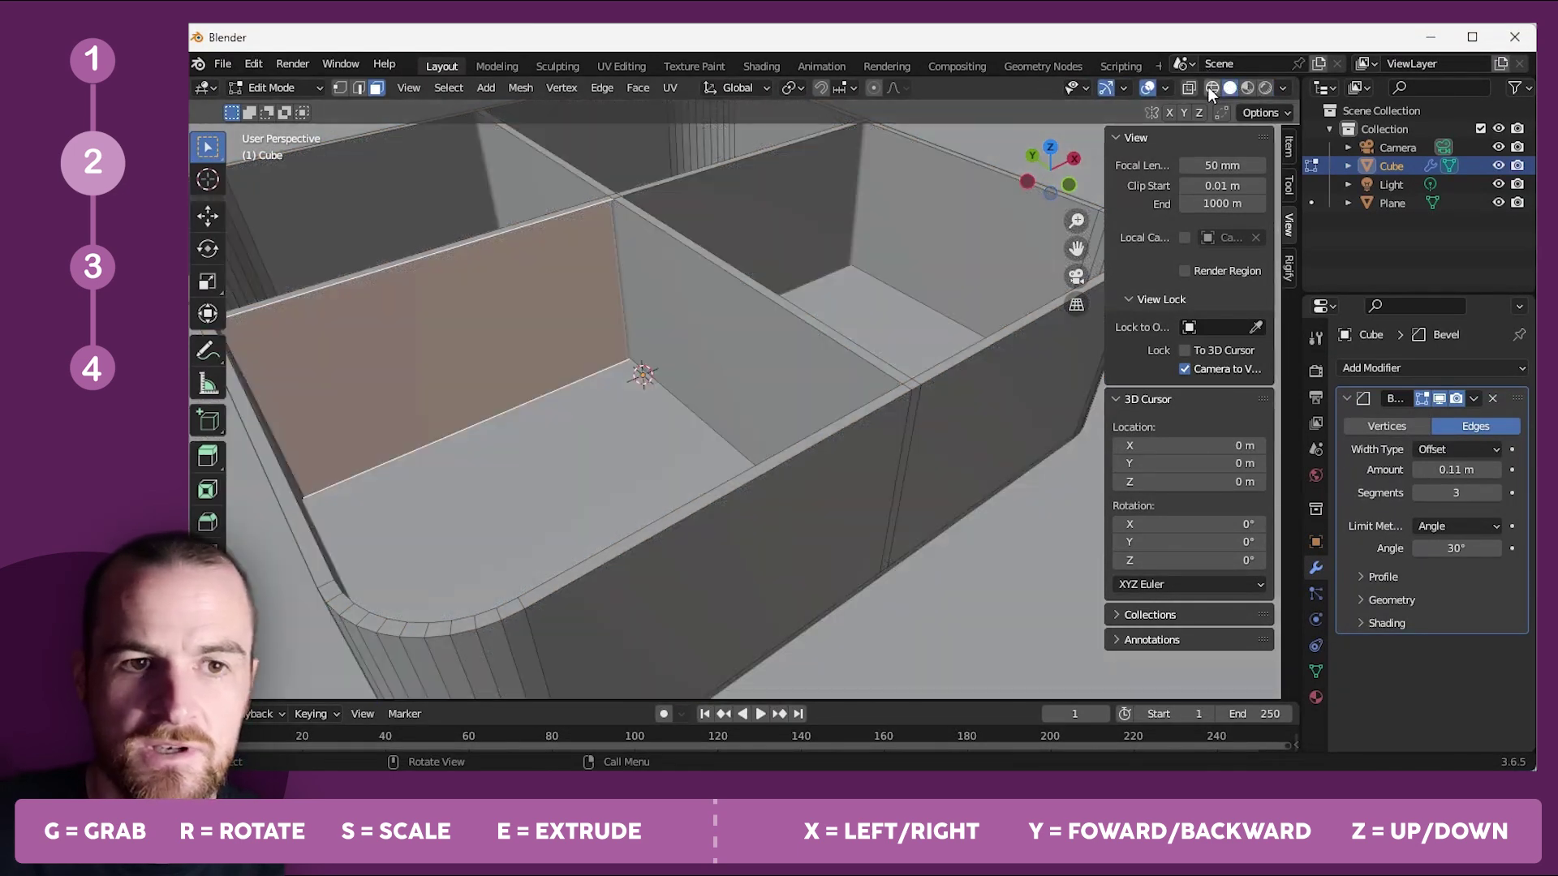
pyautogui.click(358, 88)
pyautogui.click(618, 214)
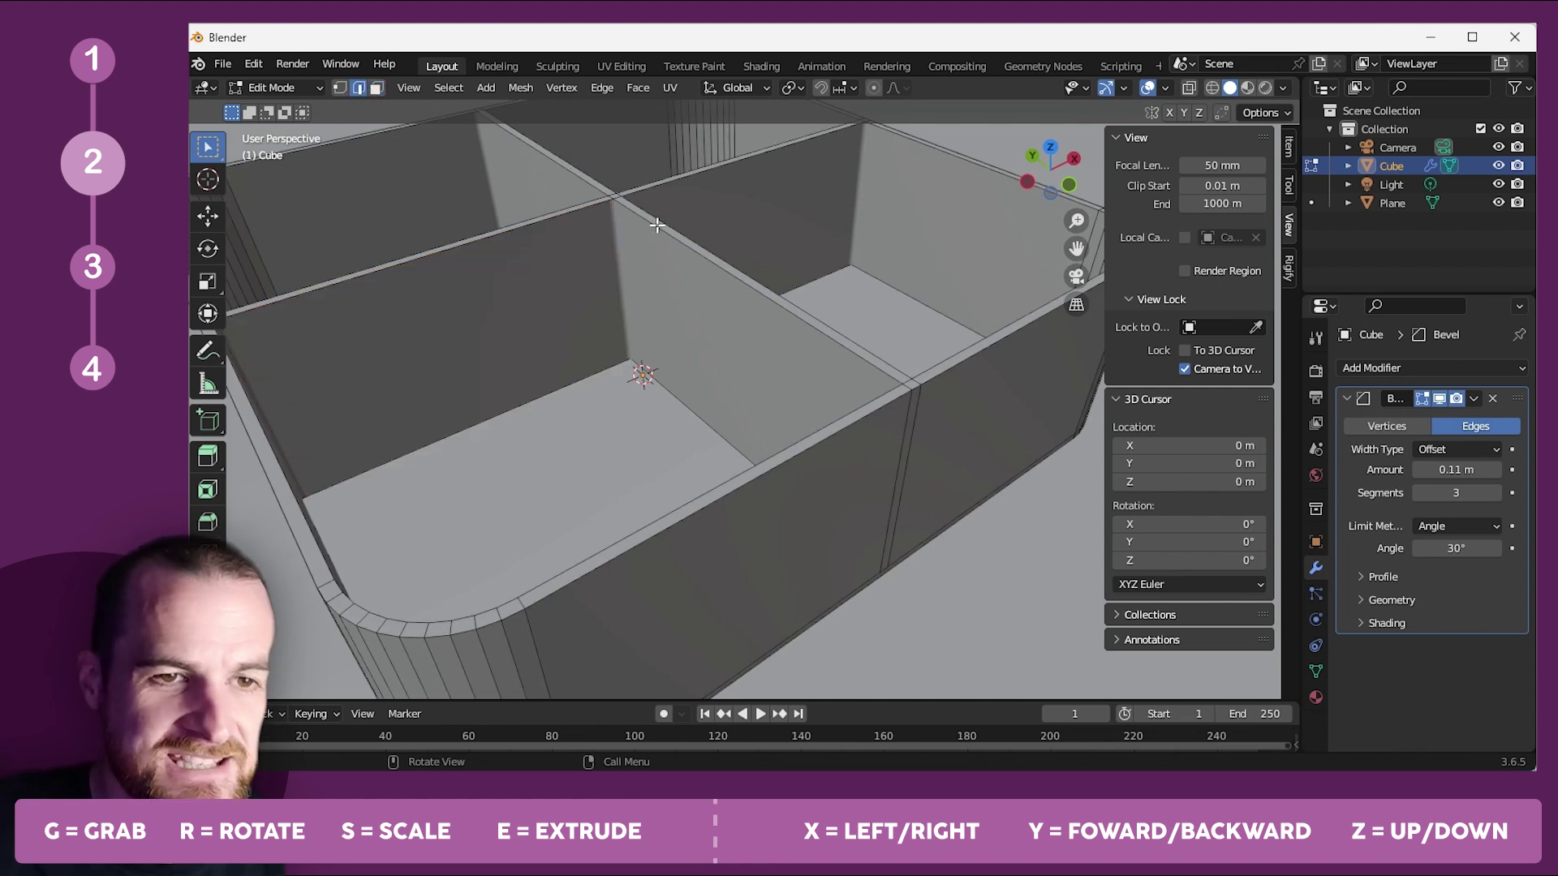
pyautogui.click(1492, 397)
# Try to bevel the vertical edges at the divider crossing all at once, 0.0893 m wide with 6 segments.
pyautogui.moveTo(722, 272); pyautogui.dragTo(828, 218, button='middle')
pyautogui.click(696, 181)
pyautogui.moveTo(949, 221); pyautogui.dragTo(567, 360, button='middle')
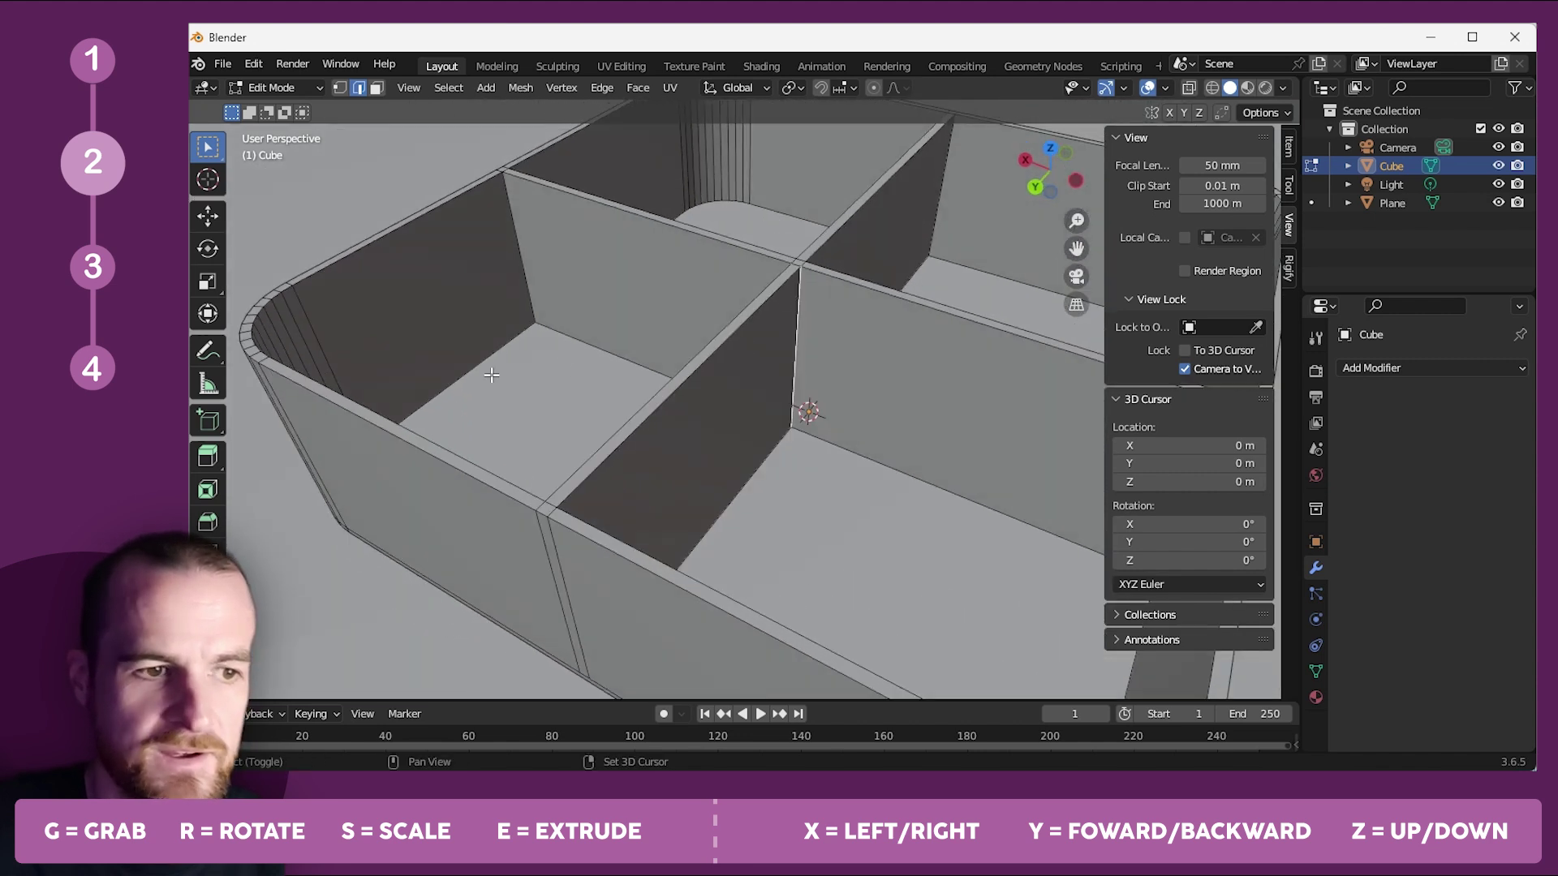
pyautogui.click(208, 521)
pyautogui.moveTo(799, 270); pyautogui.dragTo(798, 239)
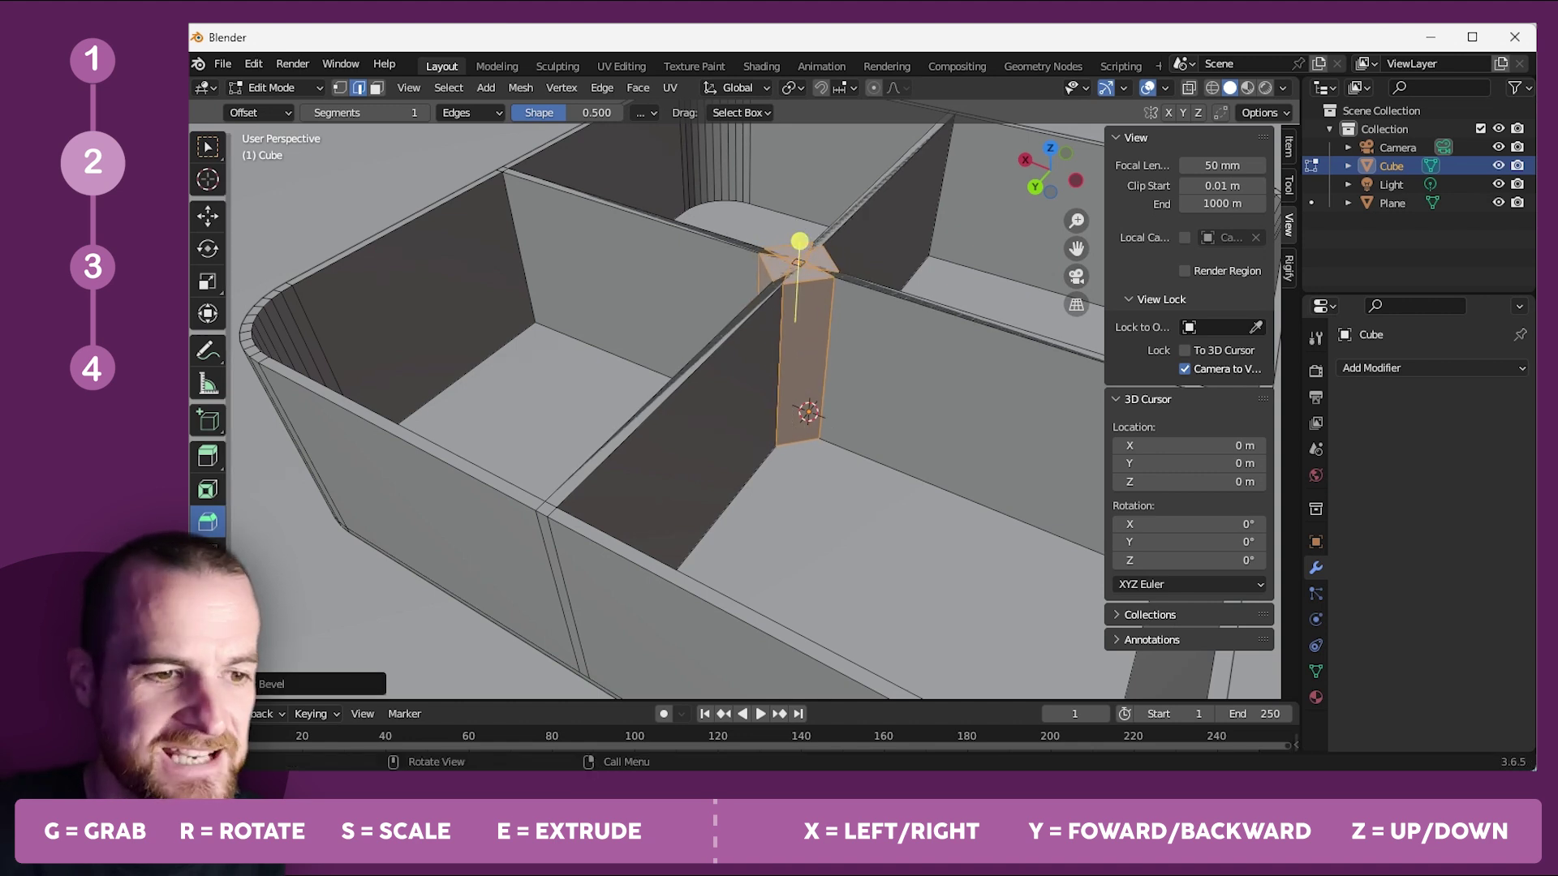
pyautogui.click(276, 684)
pyautogui.click(484, 418)
pyautogui.click(484, 418)
pyautogui.click(484, 418)
pyautogui.click(484, 418)
pyautogui.click(484, 417)
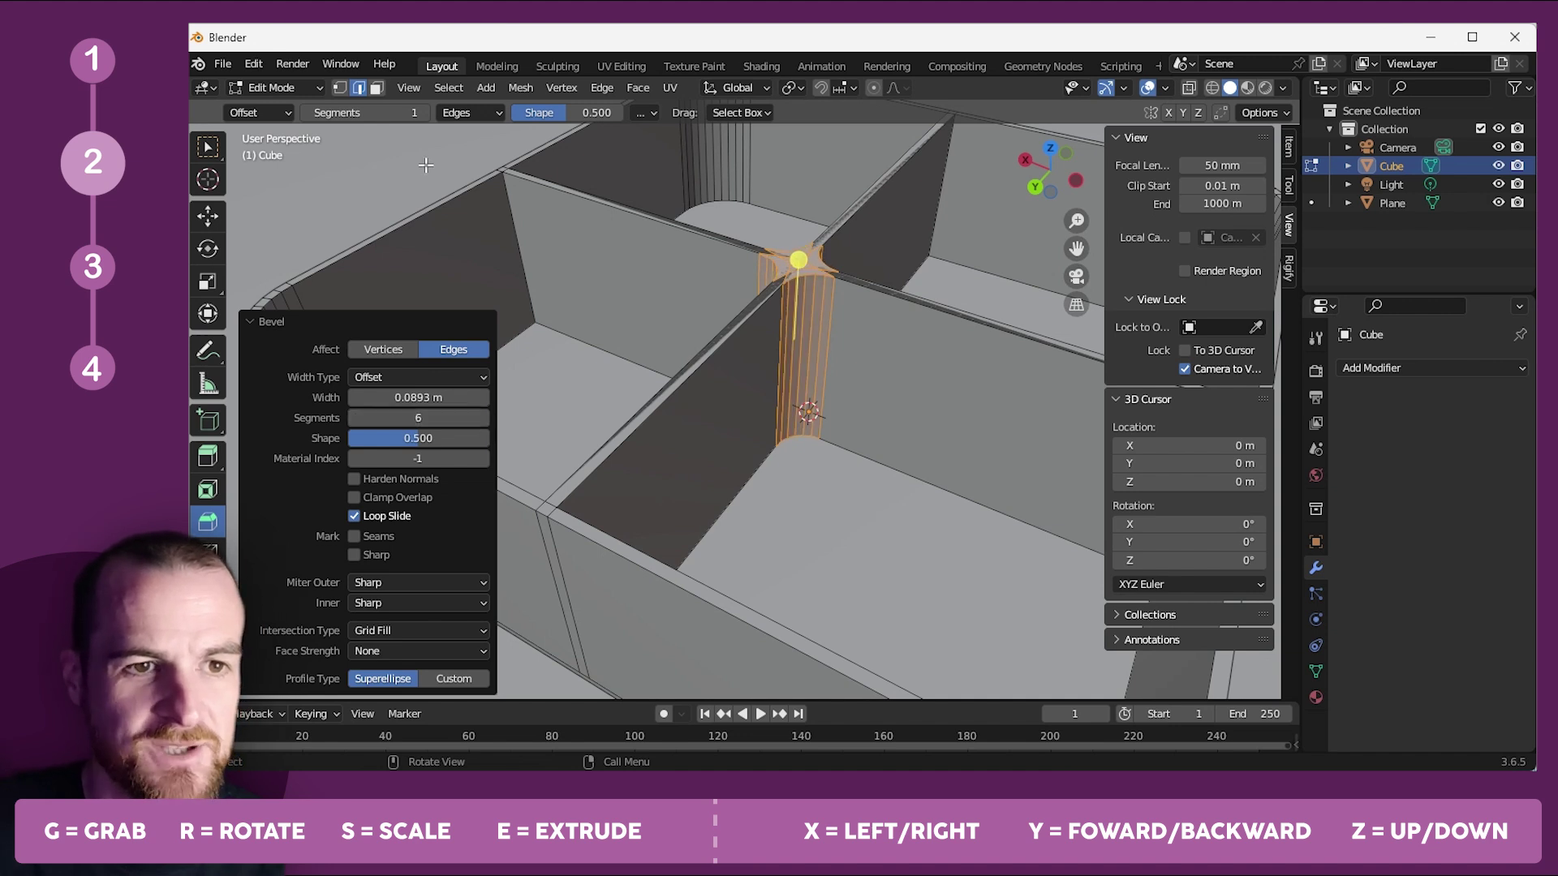
# Undo the joint bevel at the divider crossing and clear the box's Bevel modifier again.
pyautogui.press('Tab')
pyautogui.click(819, 284)
pyautogui.moveTo(819, 285); pyautogui.dragTo(680, 397, button='middle')
pyautogui.scroll(3, 824, 377)
pyautogui.scroll(2, 680, 397)
pyautogui.click(656, 407)
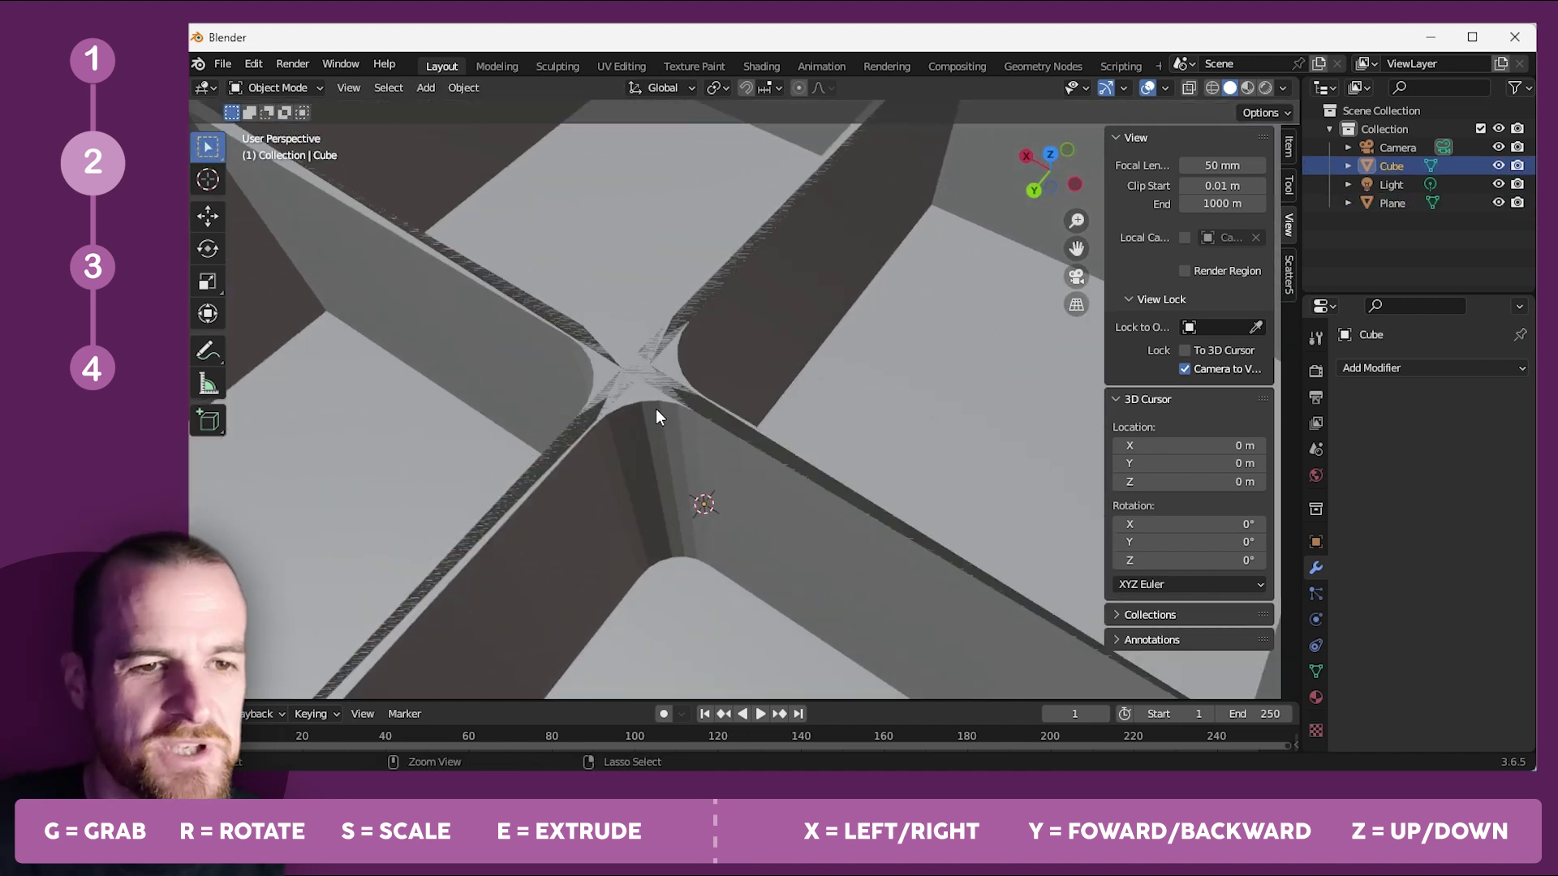
pyautogui.press('Tab')
pyautogui.hotkey('alt', 'a')
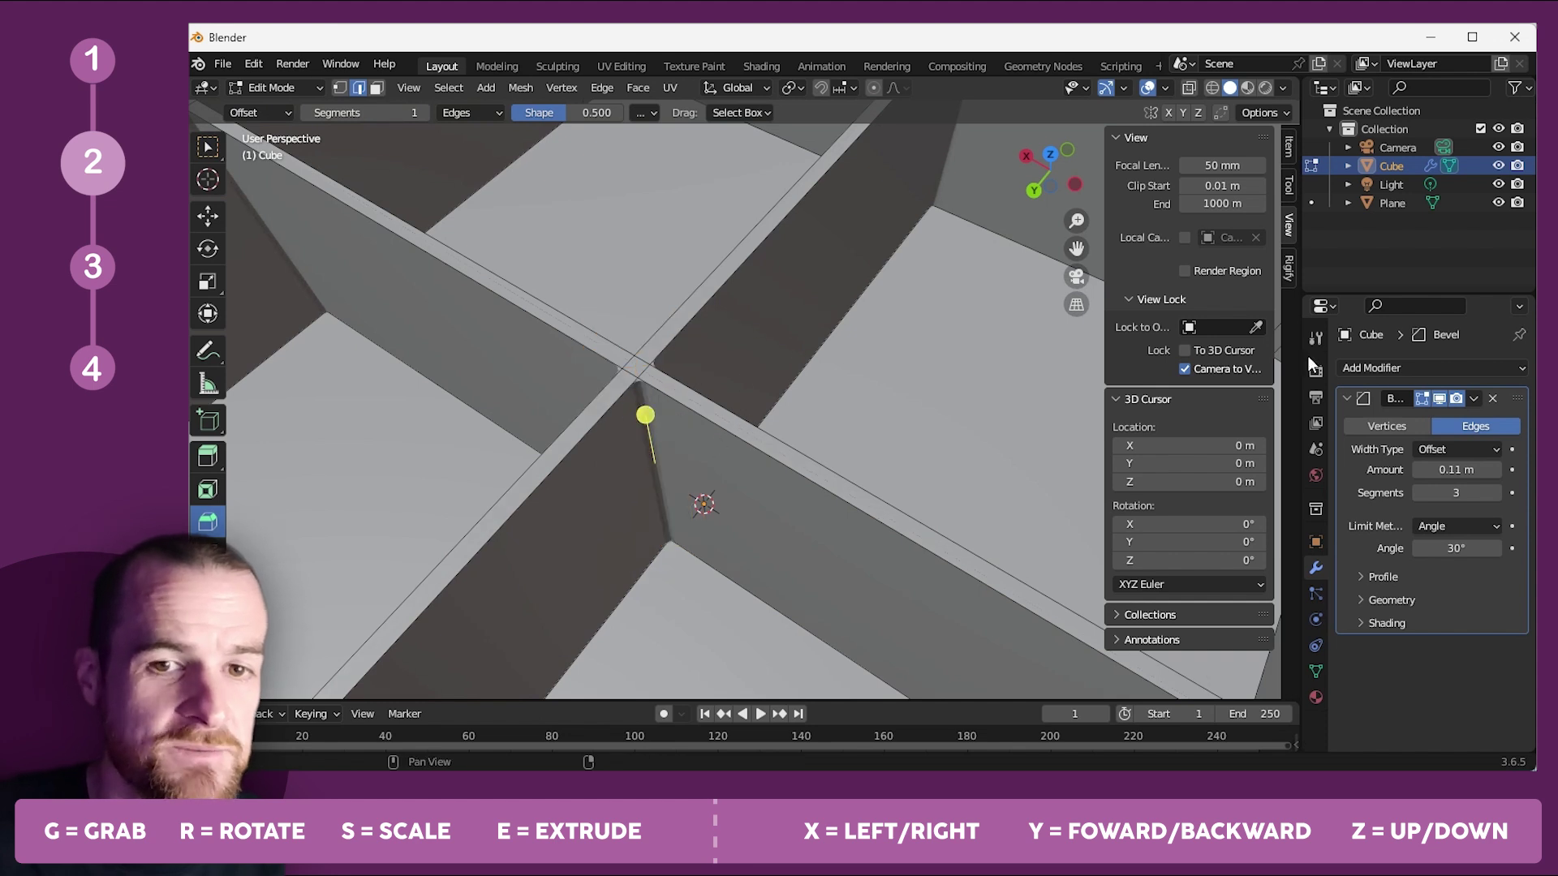
pyautogui.click(1492, 399)
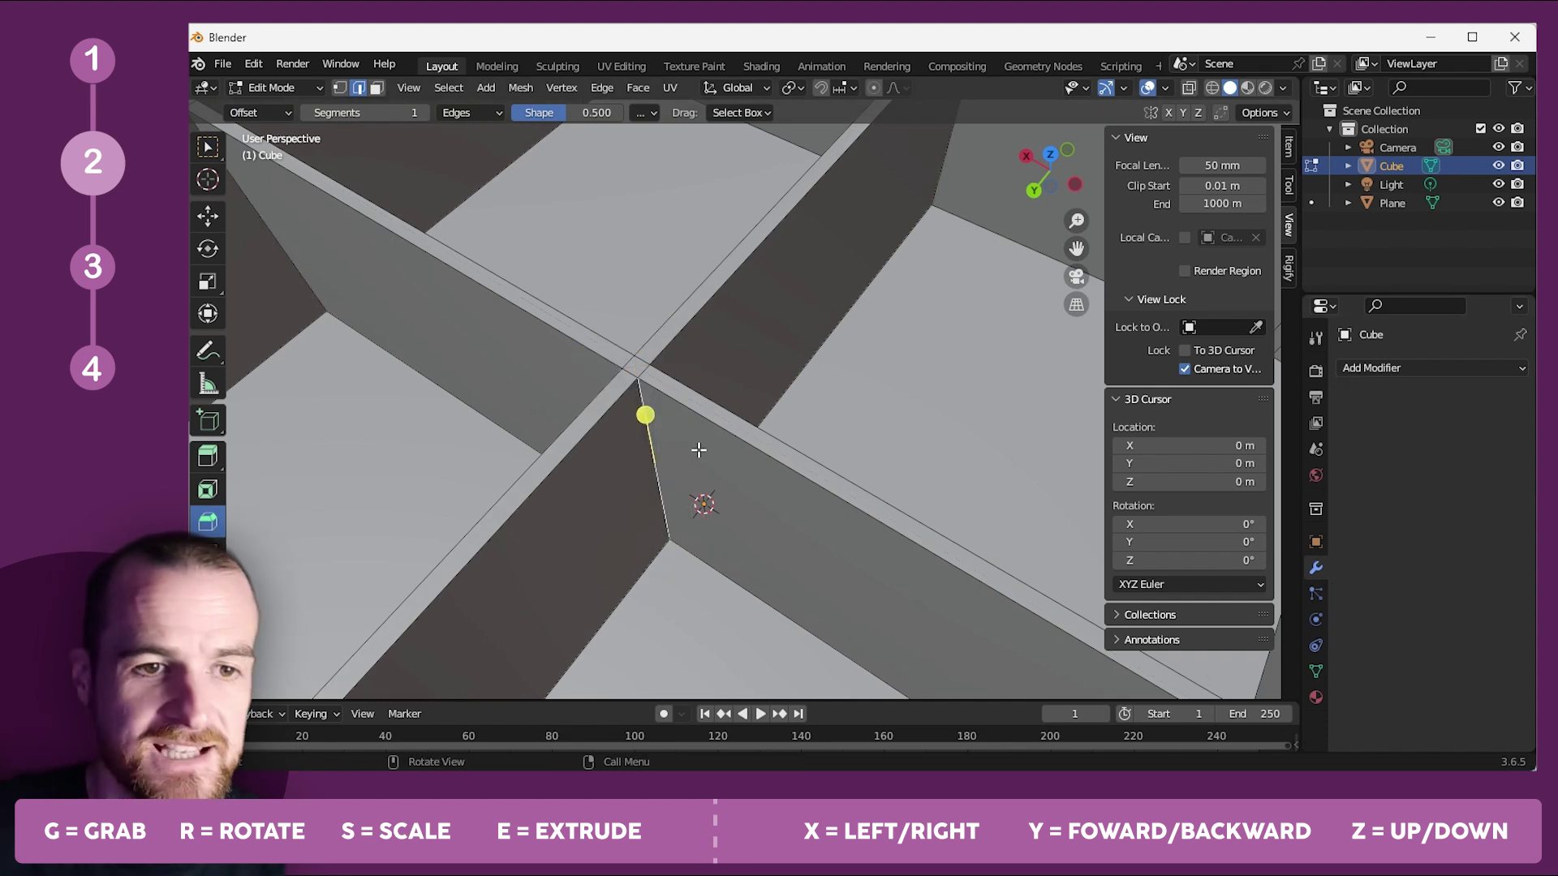
# Bevel the vertical crossing edge of the -X, +Y compartment by 0.071 m and raise its segment count to round it.
pyautogui.click(650, 455)
pyautogui.moveTo(668, 557); pyautogui.dragTo(679, 610)
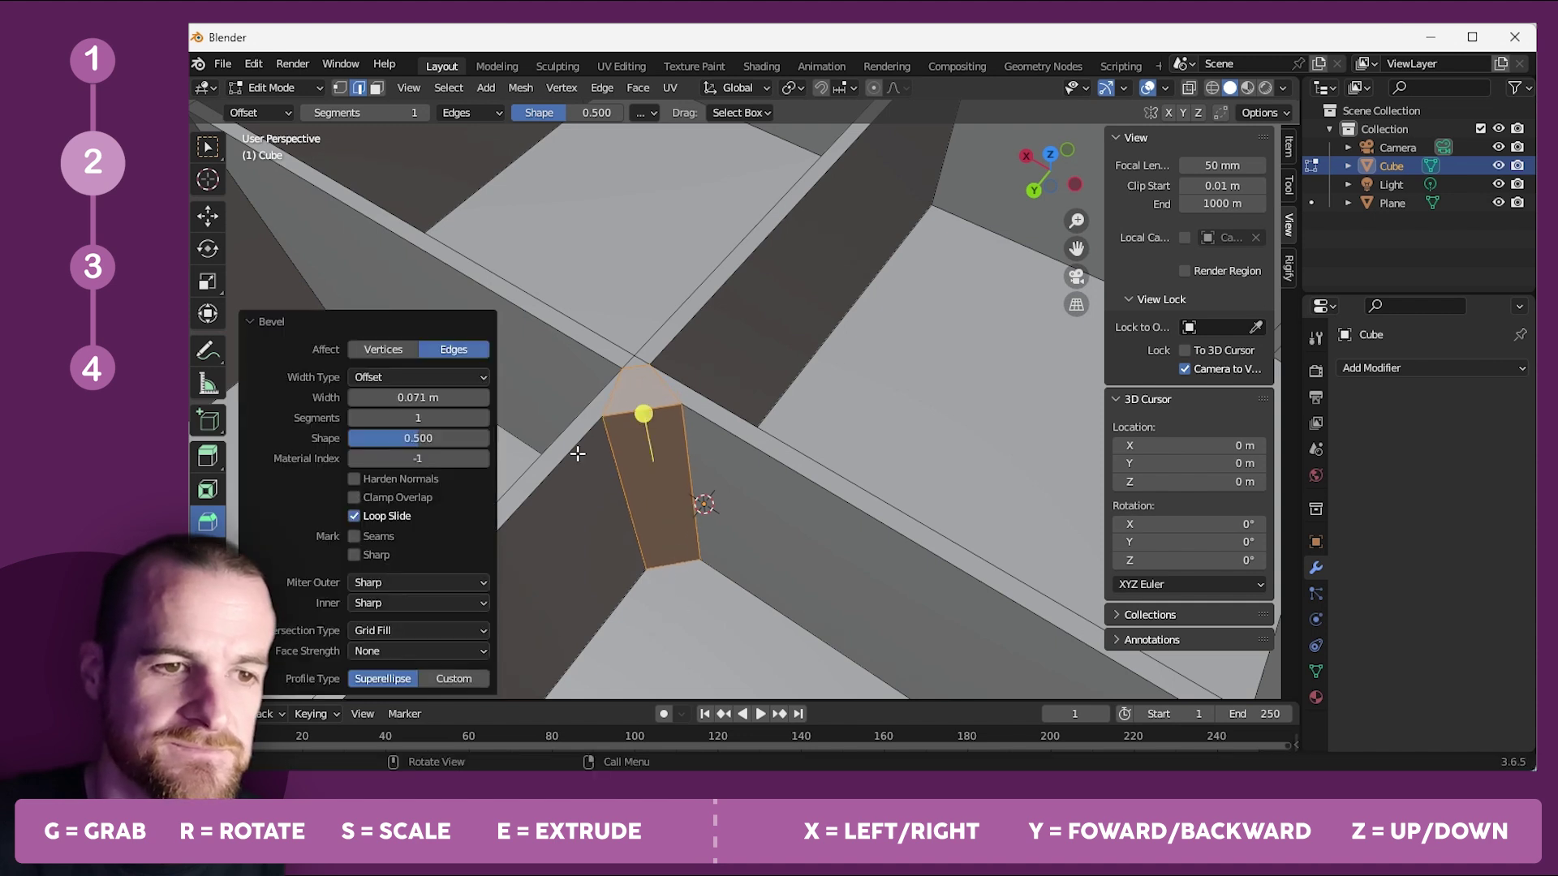
pyautogui.moveTo(418, 418); pyautogui.dragTo(785, 441)
# Bevel the vertical crossing edge of the +X, +Y compartment by 0.0756 m with 5 segments.
pyautogui.moveTo(786, 441); pyautogui.dragTo(892, 251, button='middle')
pyautogui.click(886, 256)
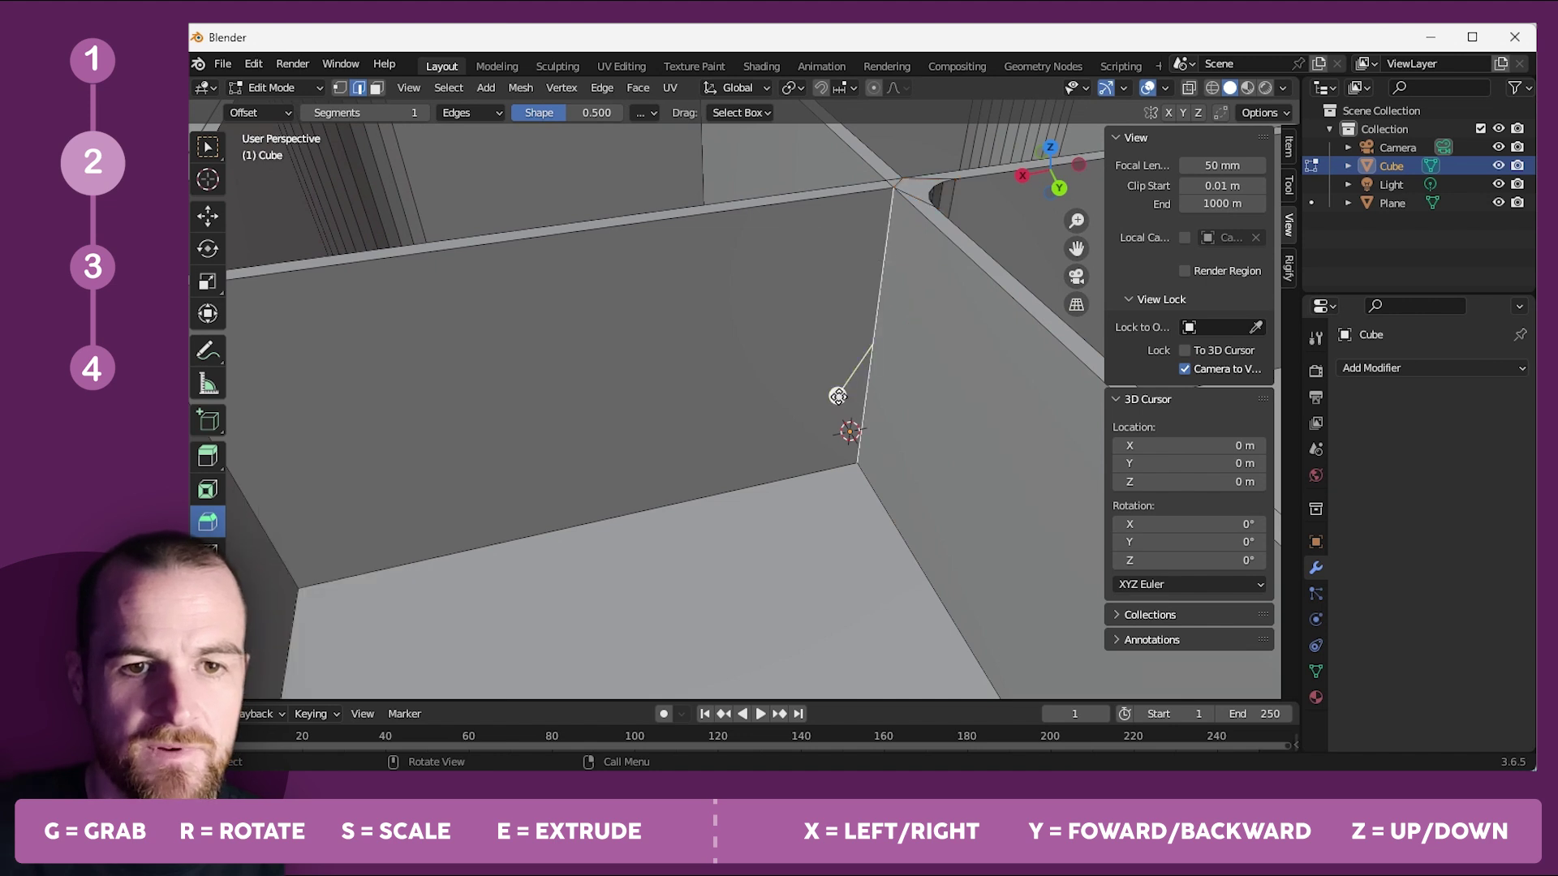
pyautogui.click(810, 436)
pyautogui.click(485, 418)
pyautogui.click(485, 419)
pyautogui.click(484, 418)
pyautogui.click(485, 419)
# Bevel the vertical crossing edge of the +X, -Y compartment by 0.075 m with 5 segments.
pyautogui.moveTo(723, 304); pyautogui.dragTo(869, 417, button='middle')
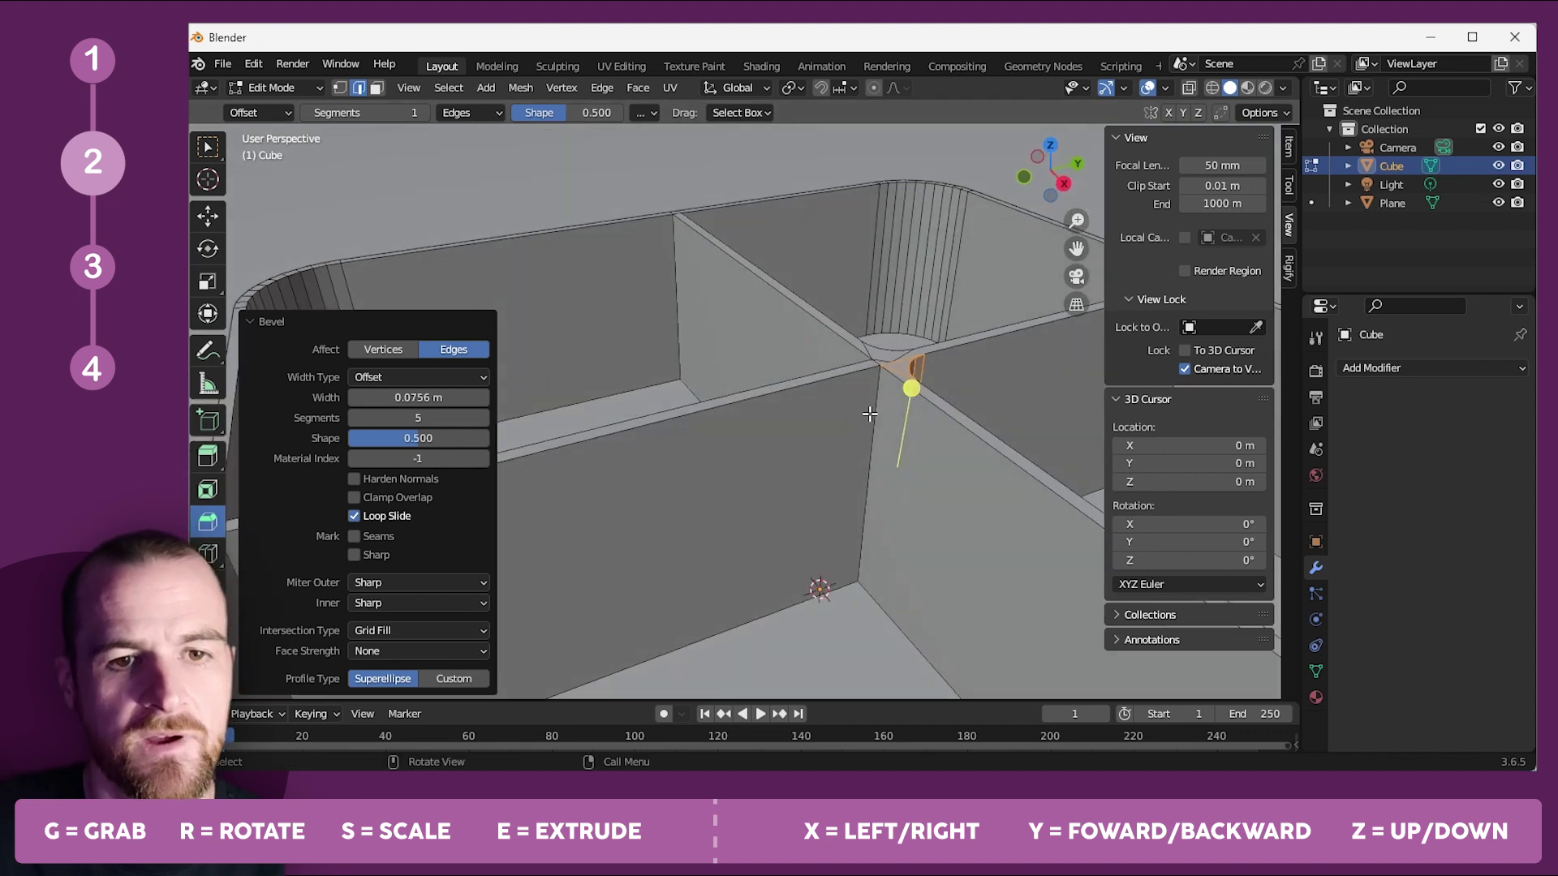
pyautogui.click(850, 539)
pyautogui.hotkey('ctrl', 'b')
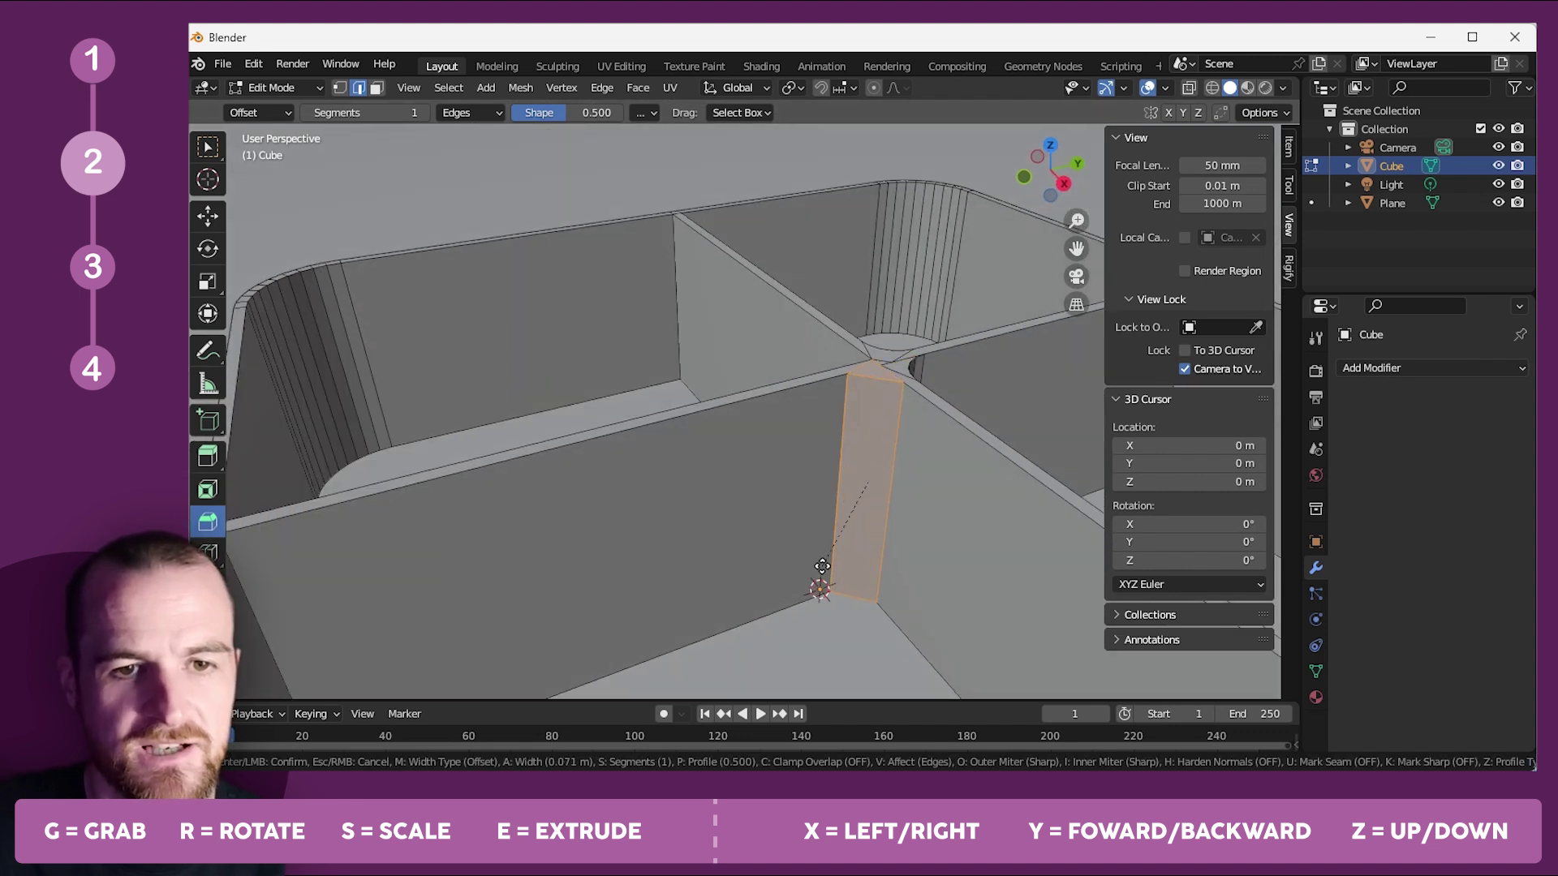
pyautogui.click(821, 572)
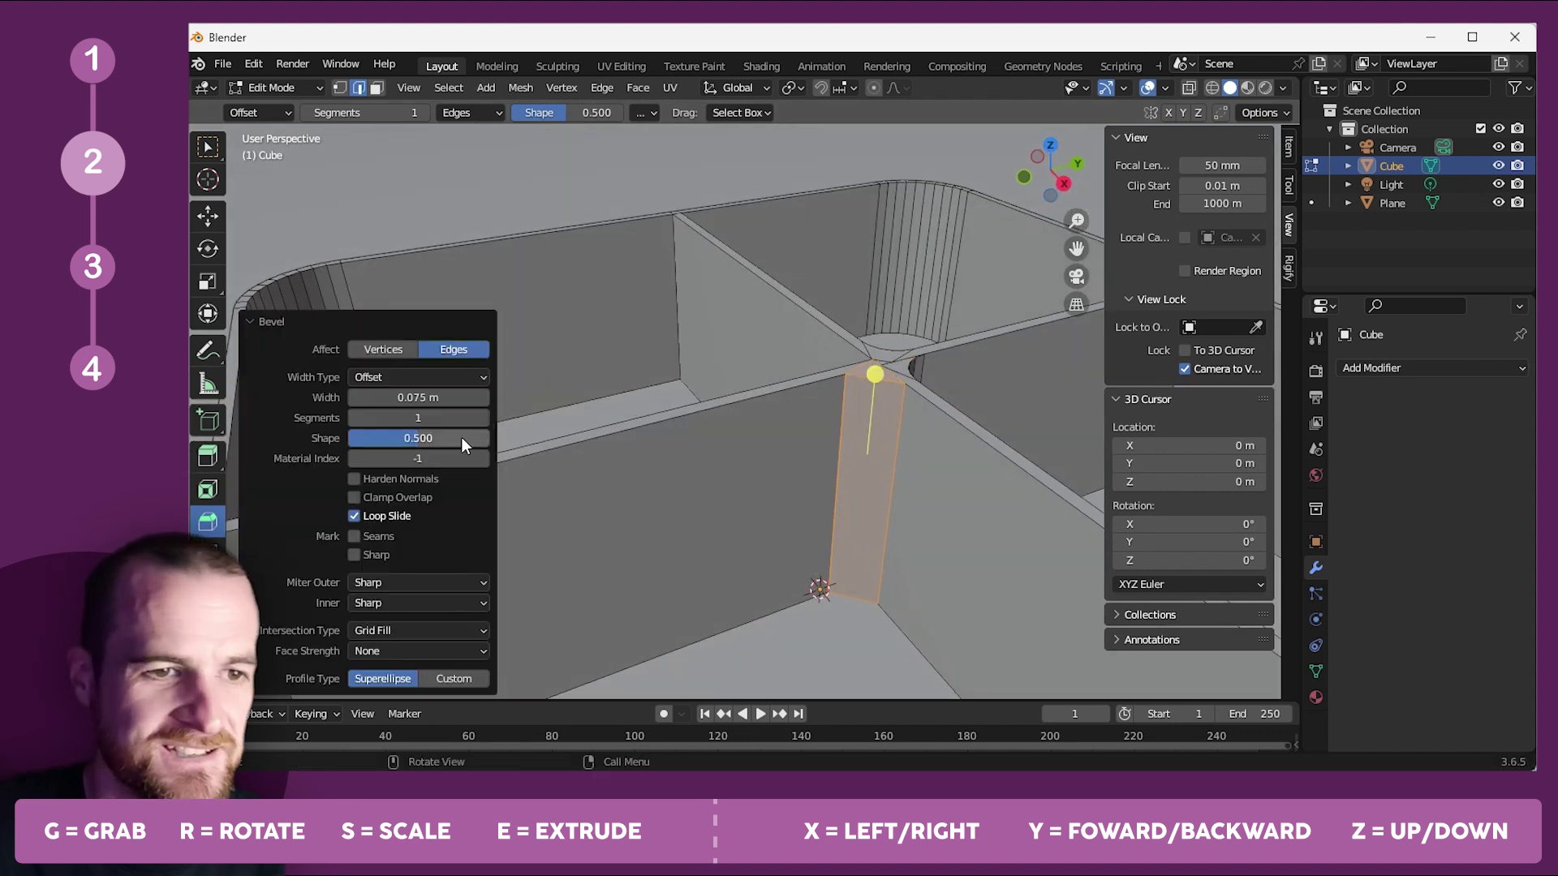
pyautogui.click(482, 417)
pyautogui.click(483, 417)
pyautogui.click(483, 417)
pyautogui.click(483, 417)
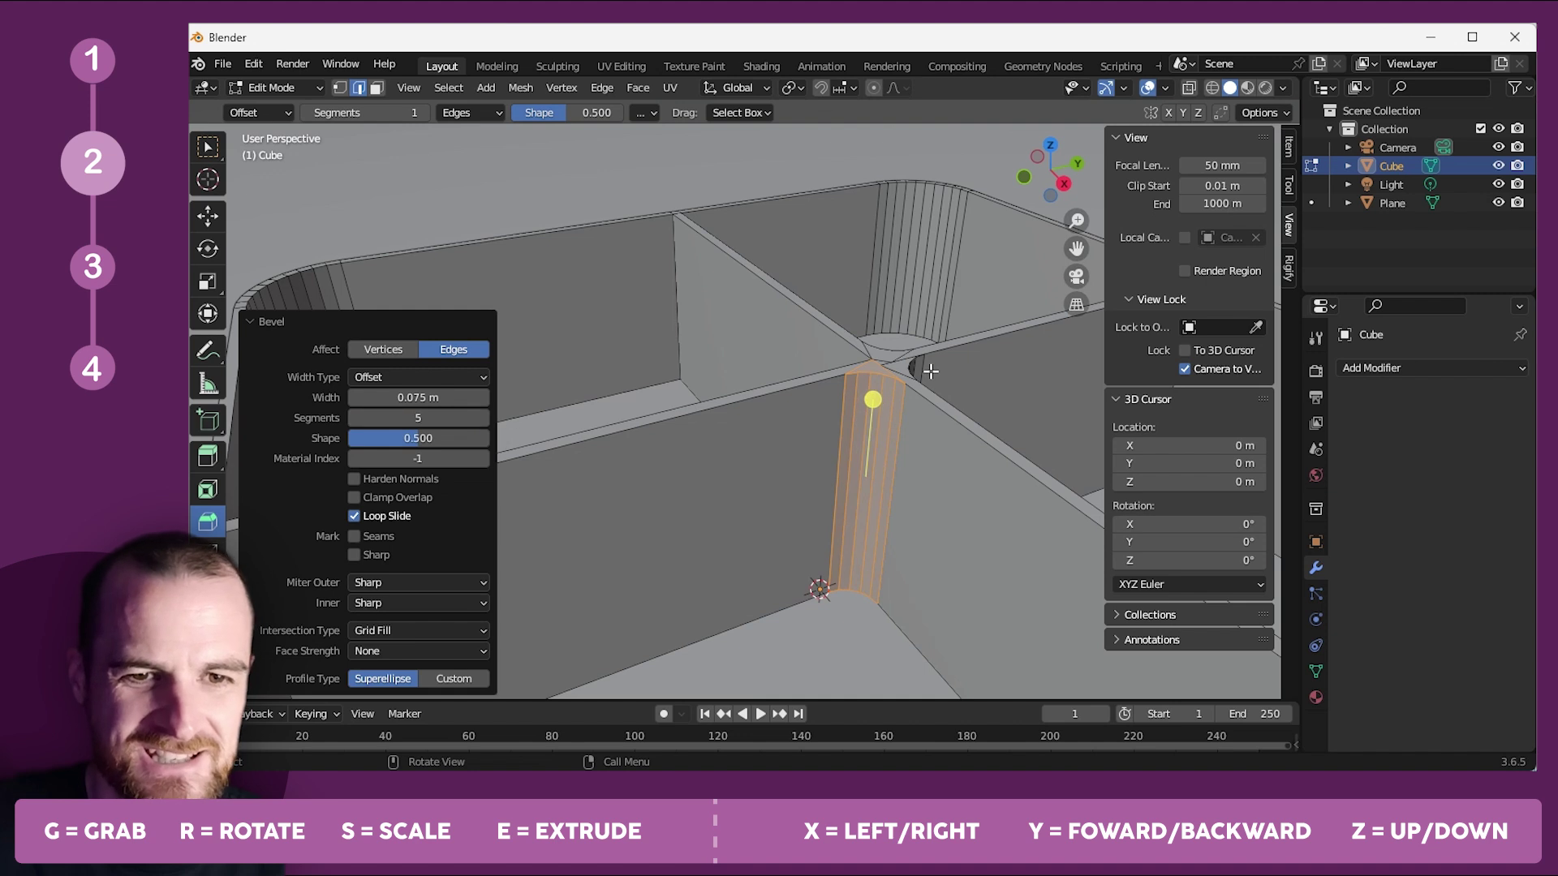
# Bevel the remaining vertical crossing edge, in the -X, -Y compartment, by about 0.087 m with several segments.
pyautogui.moveTo(846, 423); pyautogui.dragTo(893, 323, button='middle')
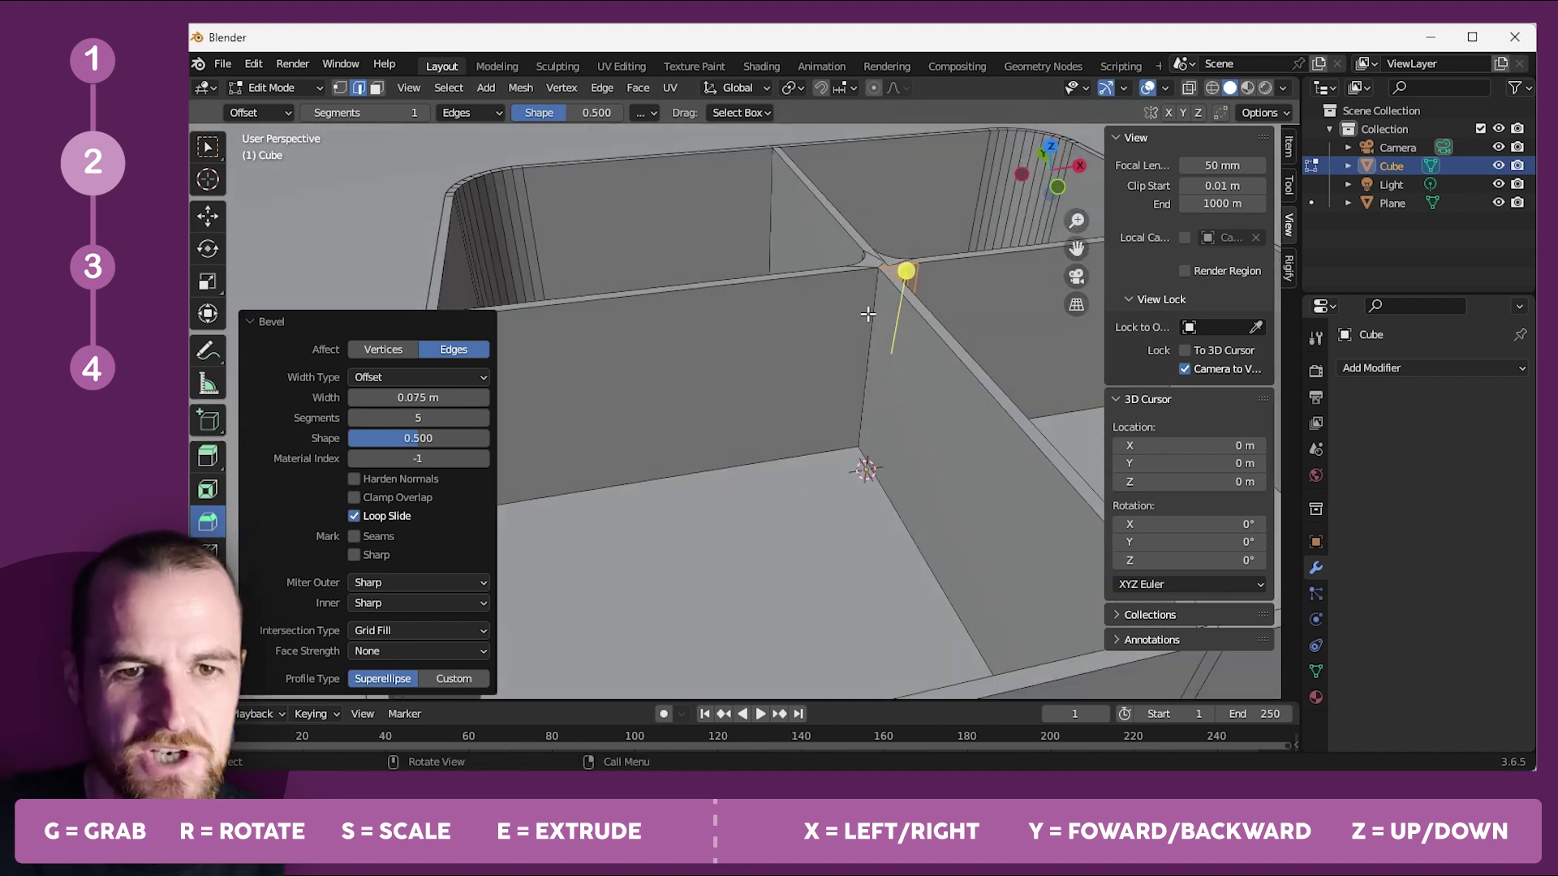
pyautogui.click(871, 321)
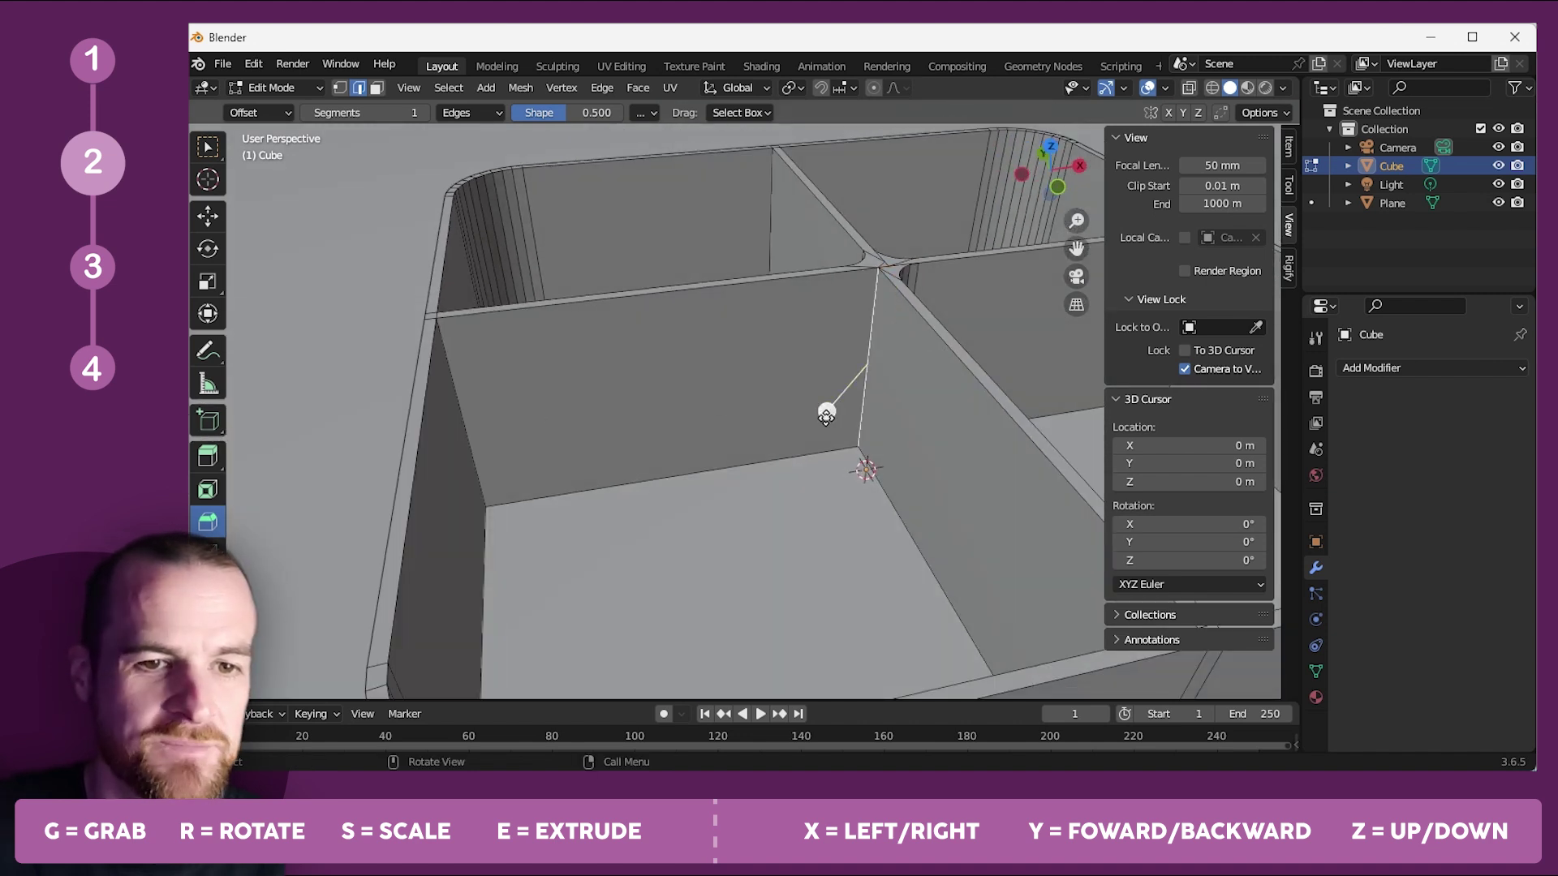
pyautogui.hotkey('ctrl', 'b')
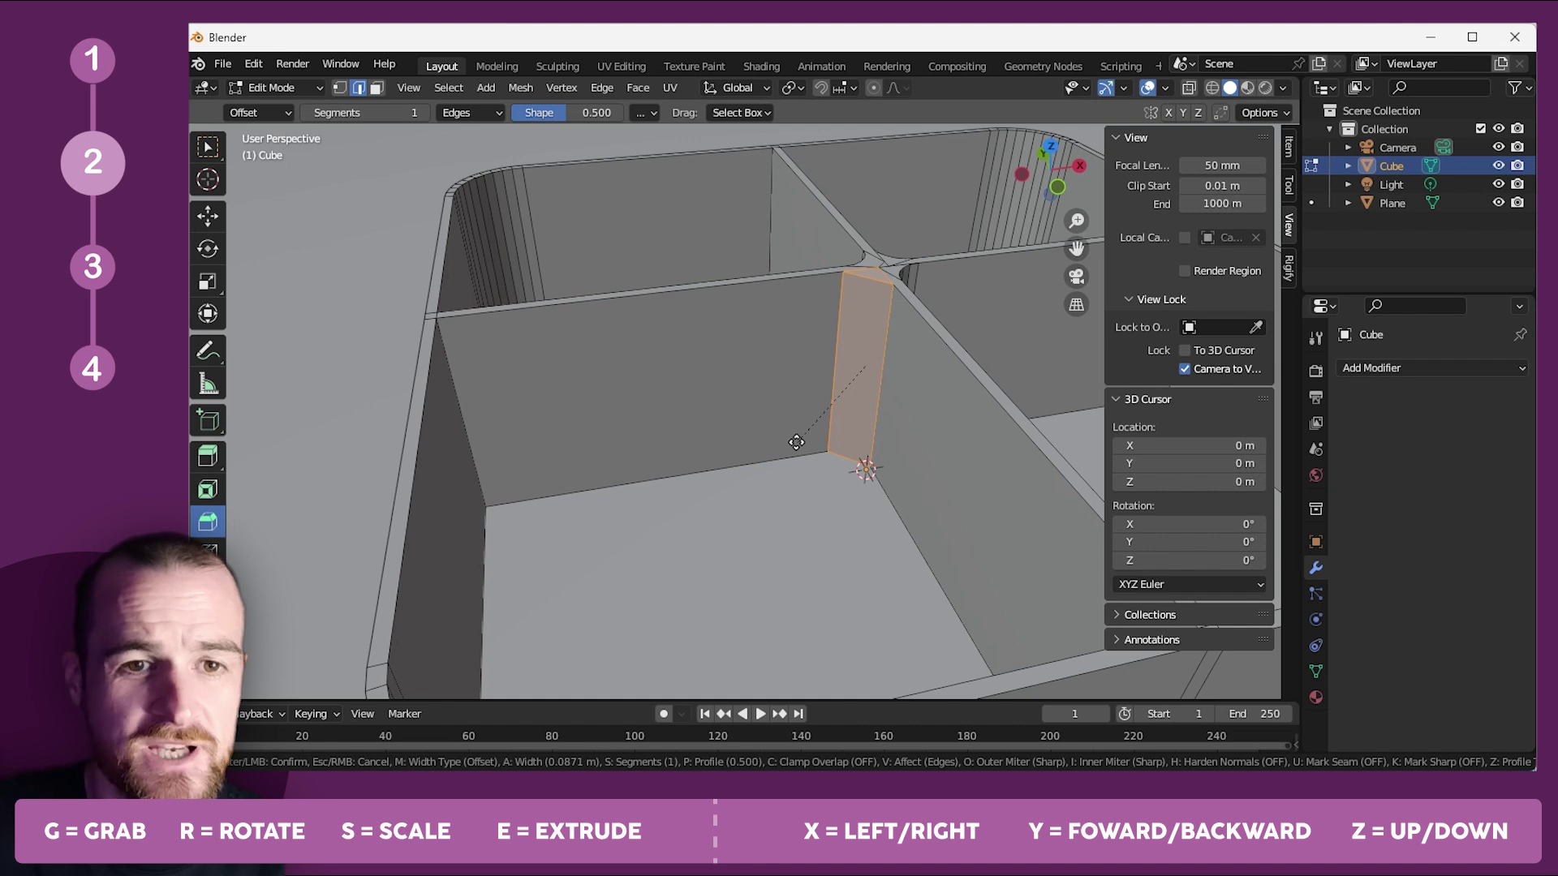
pyautogui.click(797, 440)
pyautogui.click(483, 417)
pyautogui.click(484, 417)
pyautogui.click(484, 417)
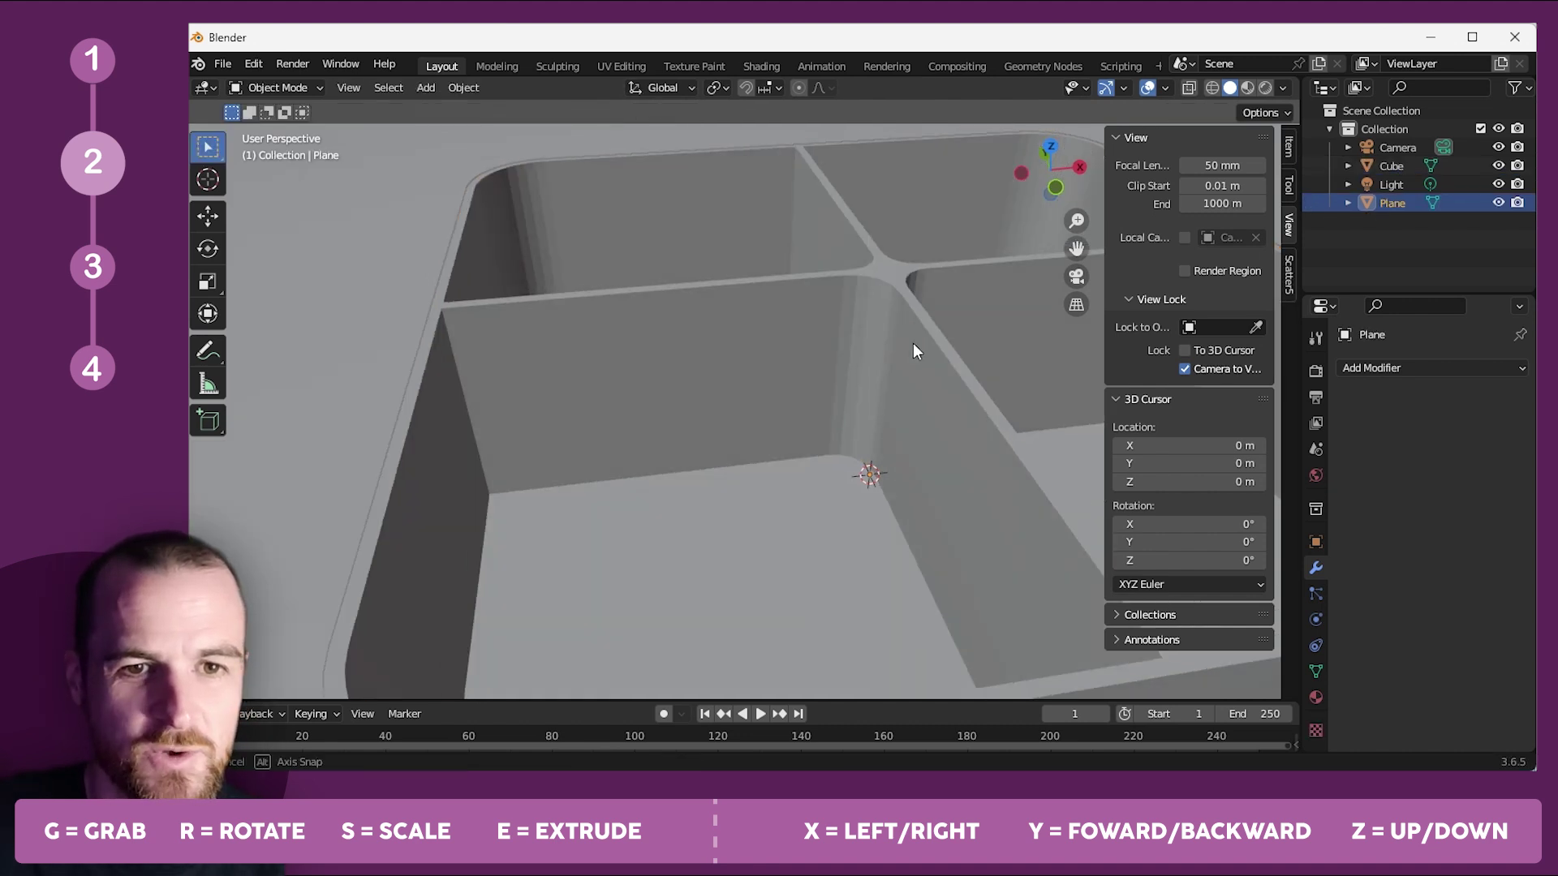
# Examine the four-compartment box and its rounded divider crossing from several angles in Object Mode, including in rendered shading.
pyautogui.moveTo(913, 342); pyautogui.dragTo(756, 338, button='middle')
pyautogui.scroll(-3, 869, 373)
pyautogui.moveTo(869, 372); pyautogui.dragTo(686, 411, button='middle')
pyautogui.scroll(-3, 686, 412)
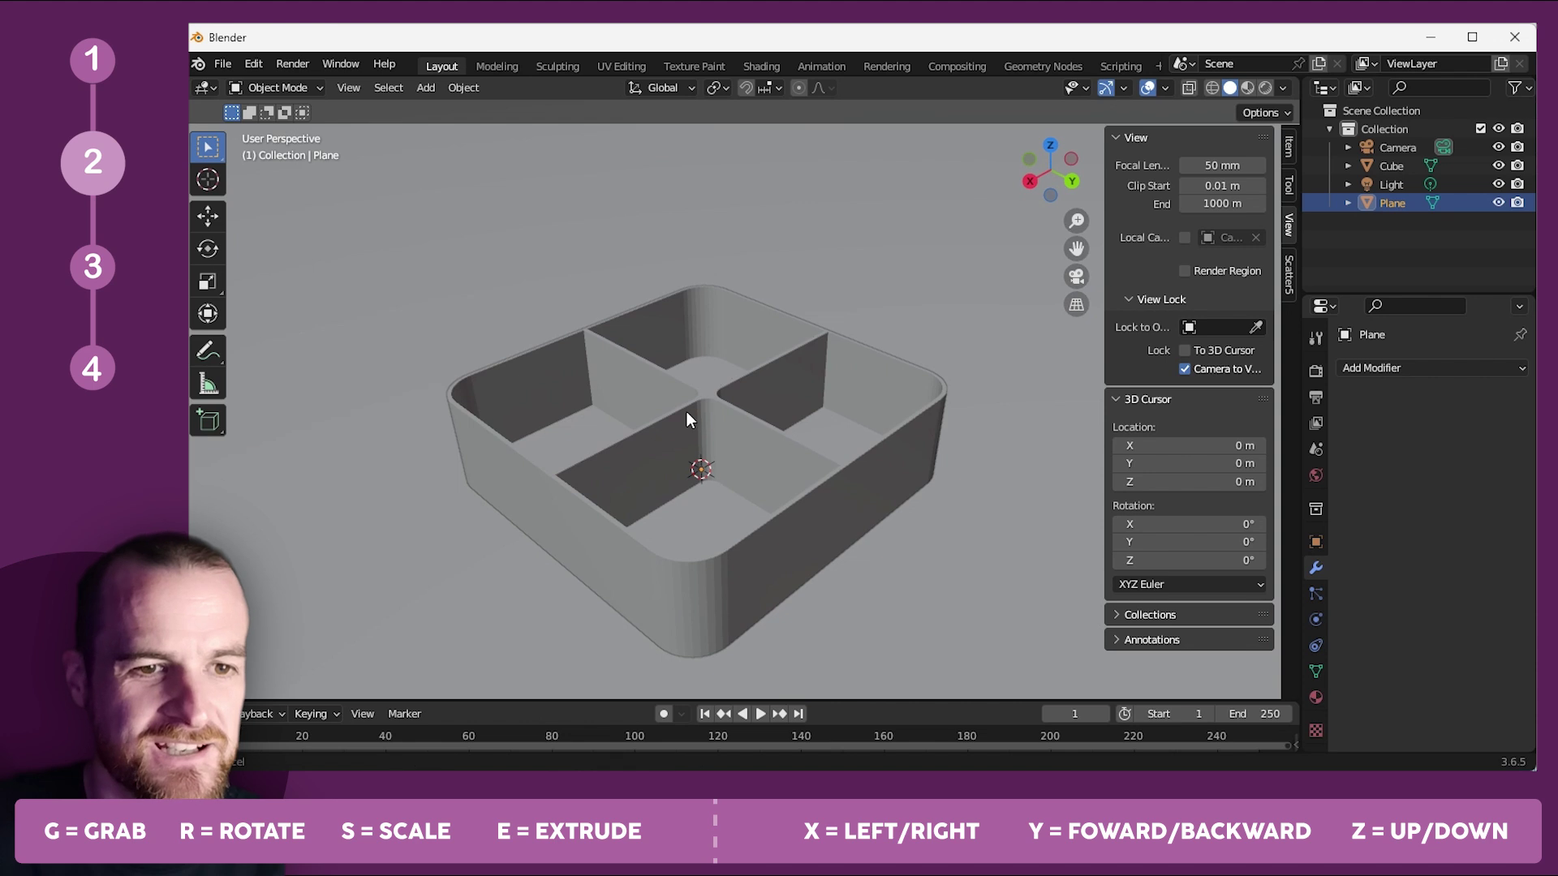
pyautogui.scroll(3, 636, 357)
pyautogui.moveTo(825, 378); pyautogui.dragTo(762, 362, button='middle')
pyautogui.click(762, 361)
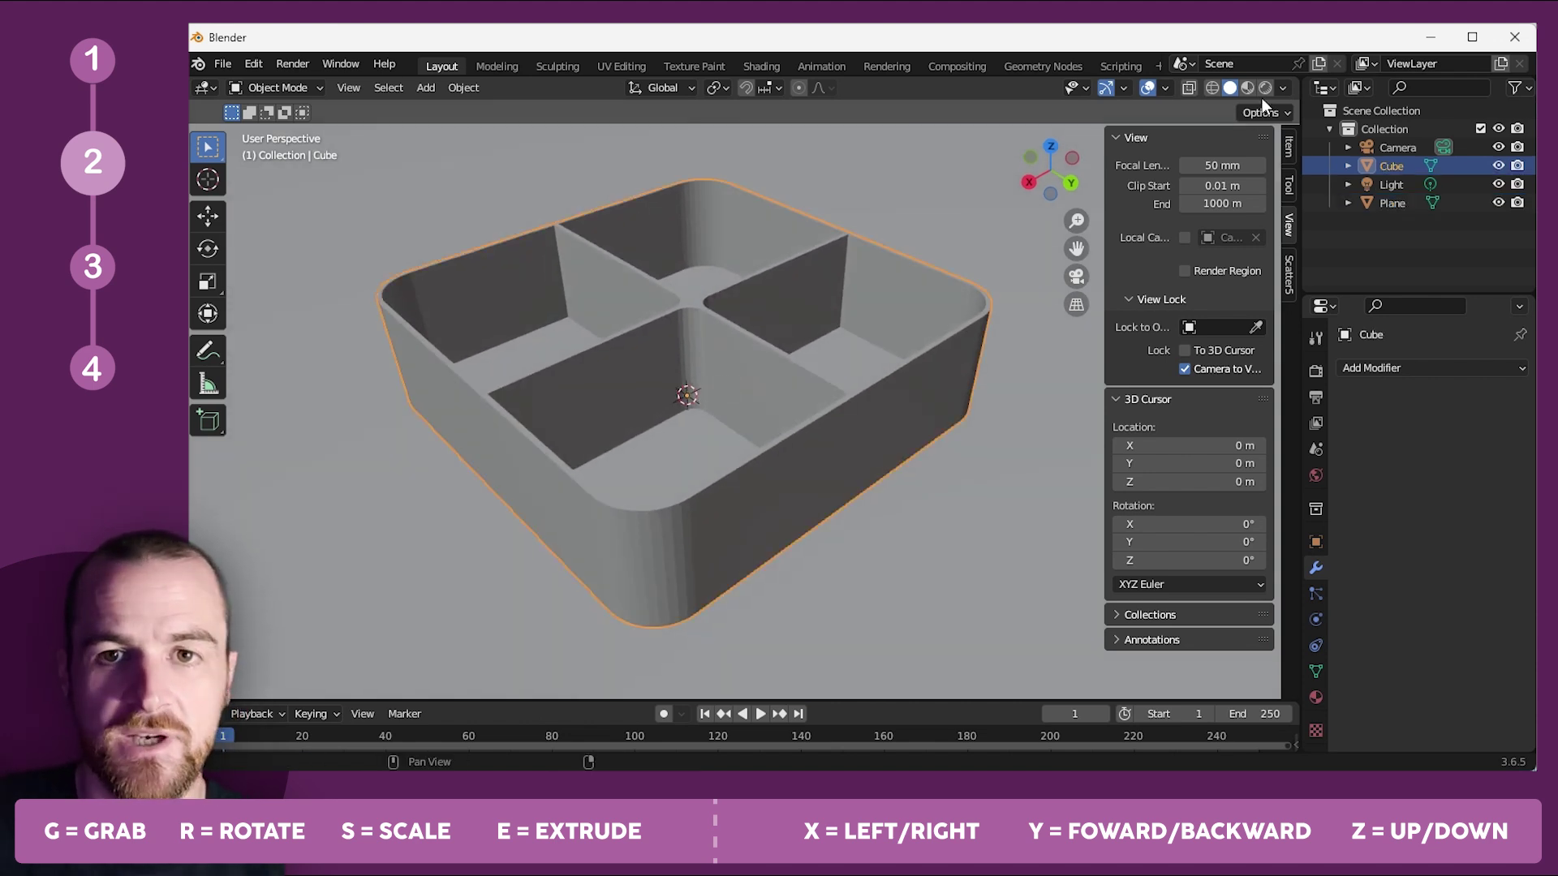
pyautogui.click(1264, 89)
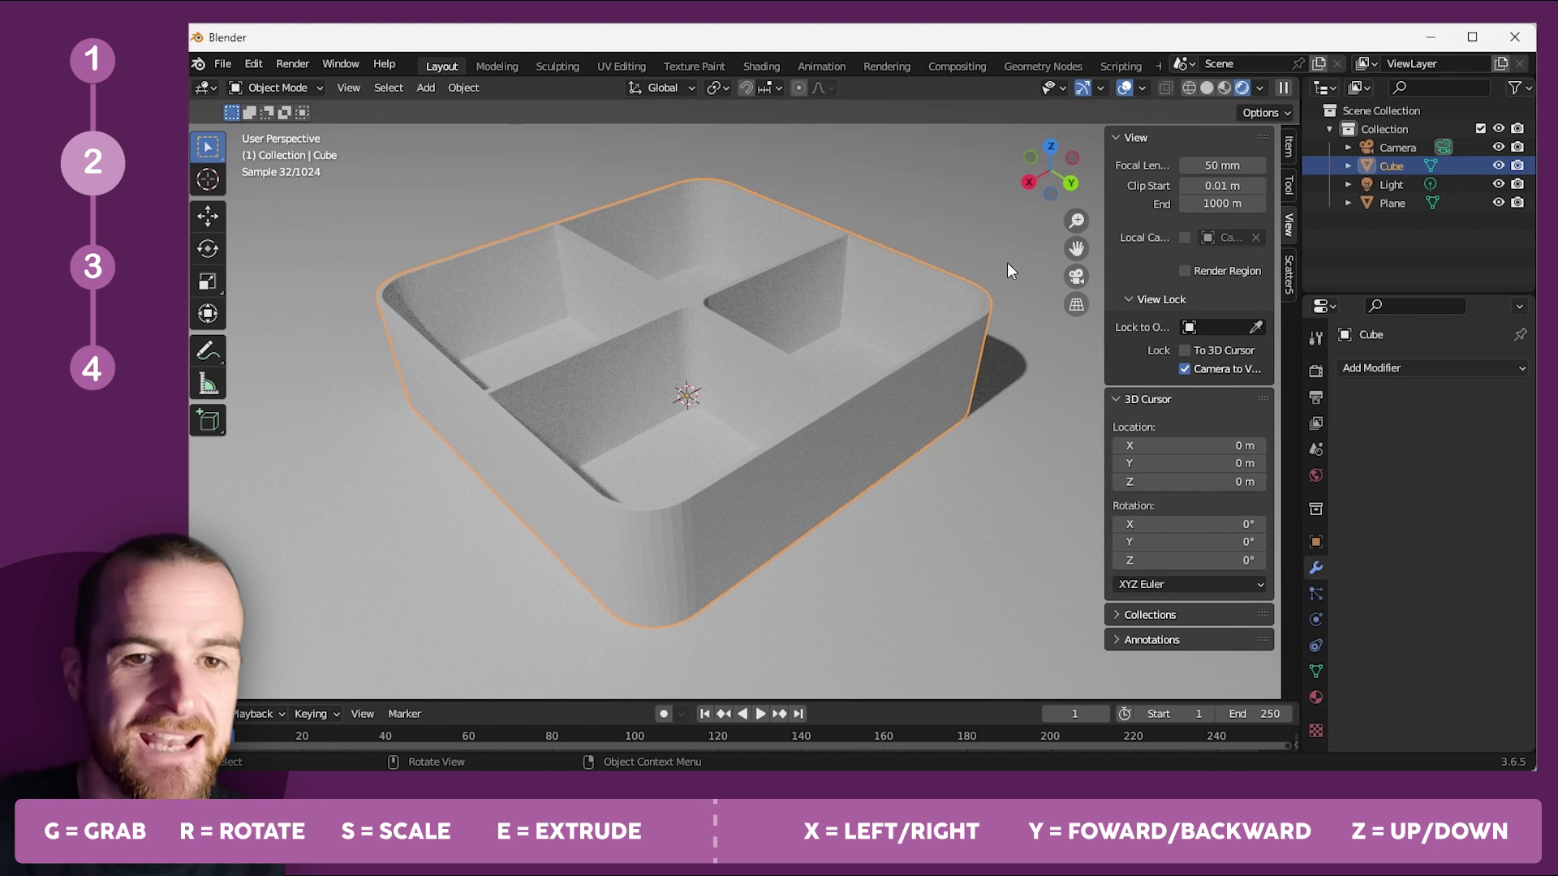
# Apply Shade Auto Smooth to the four-compartment box while viewing it through the camera.
pyautogui.hotkey('ctrl', 'z')
pyautogui.click(1079, 276)
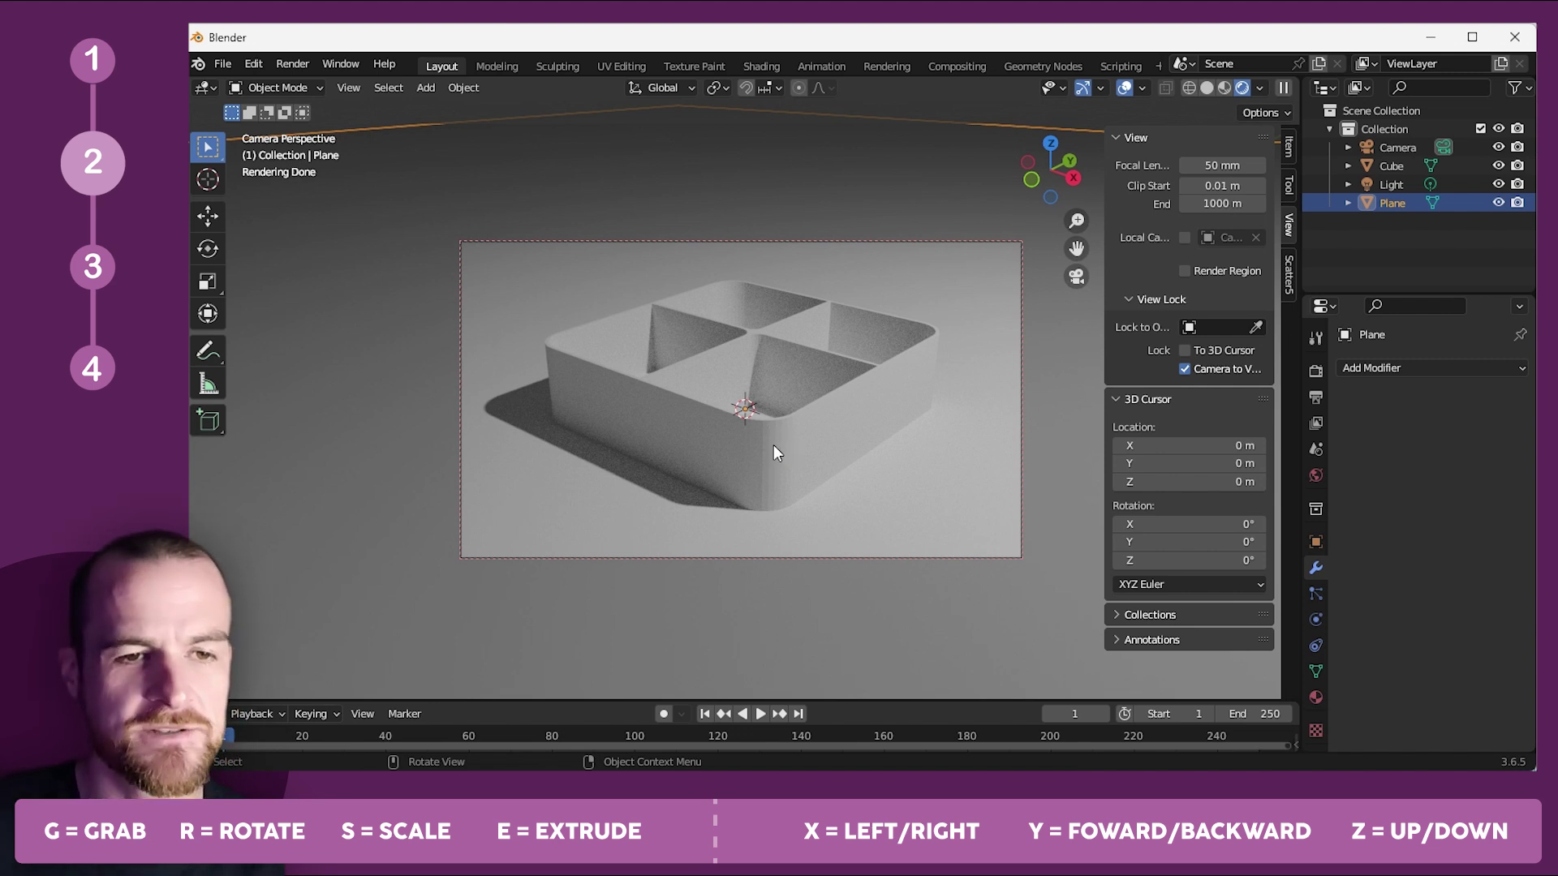
pyautogui.click(773, 446)
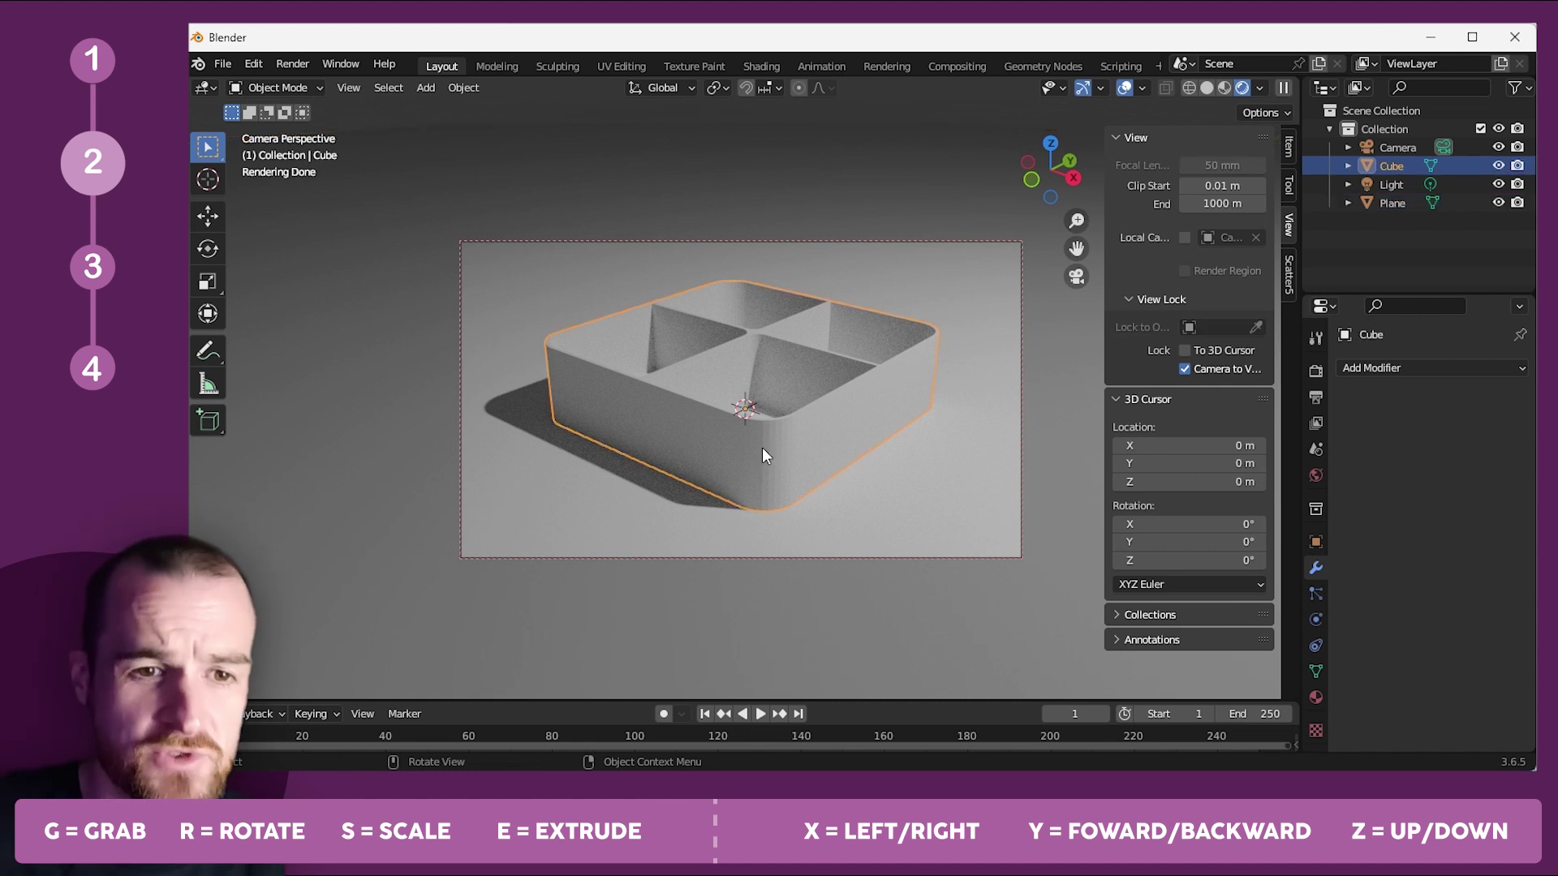
pyautogui.rightClick(763, 449)
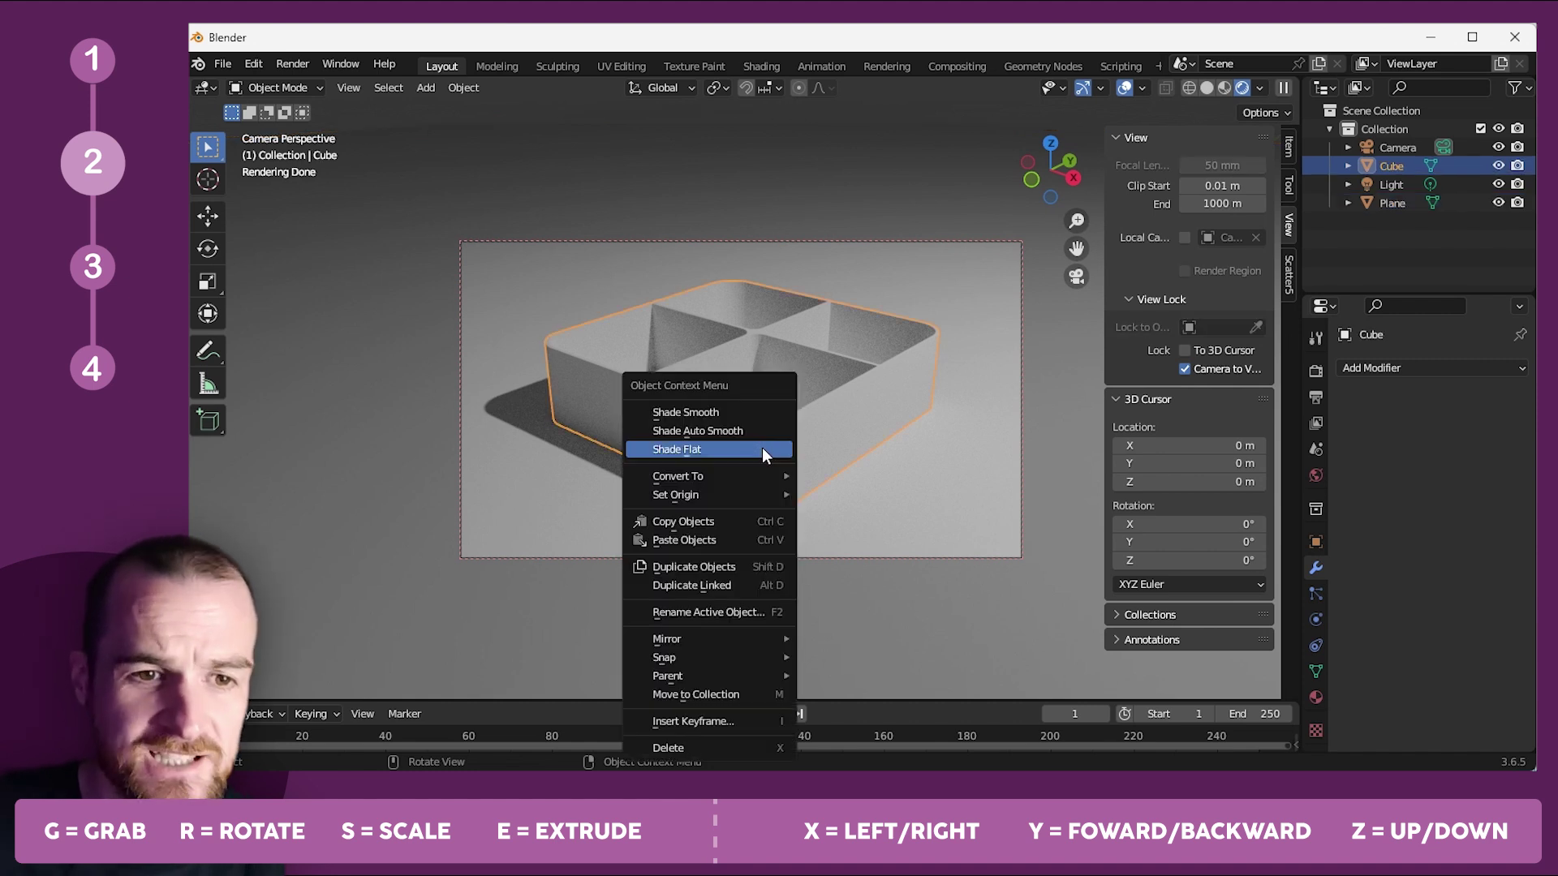
pyautogui.click(711, 430)
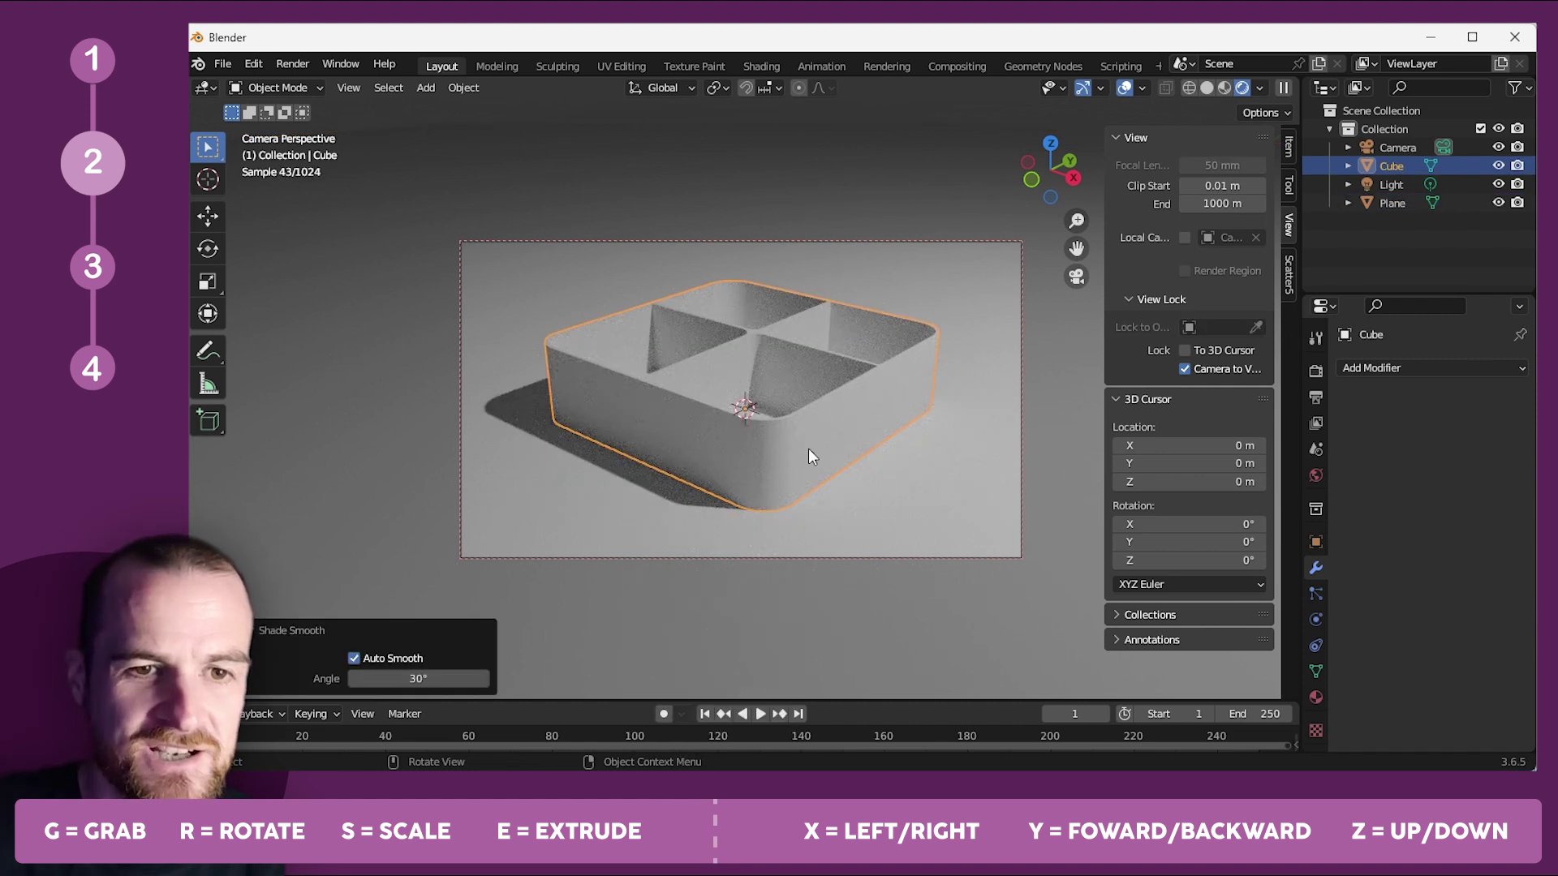
# Reframe the box in the camera view, switching off the Camera to View lock while enlarging the view.
pyautogui.click(912, 258)
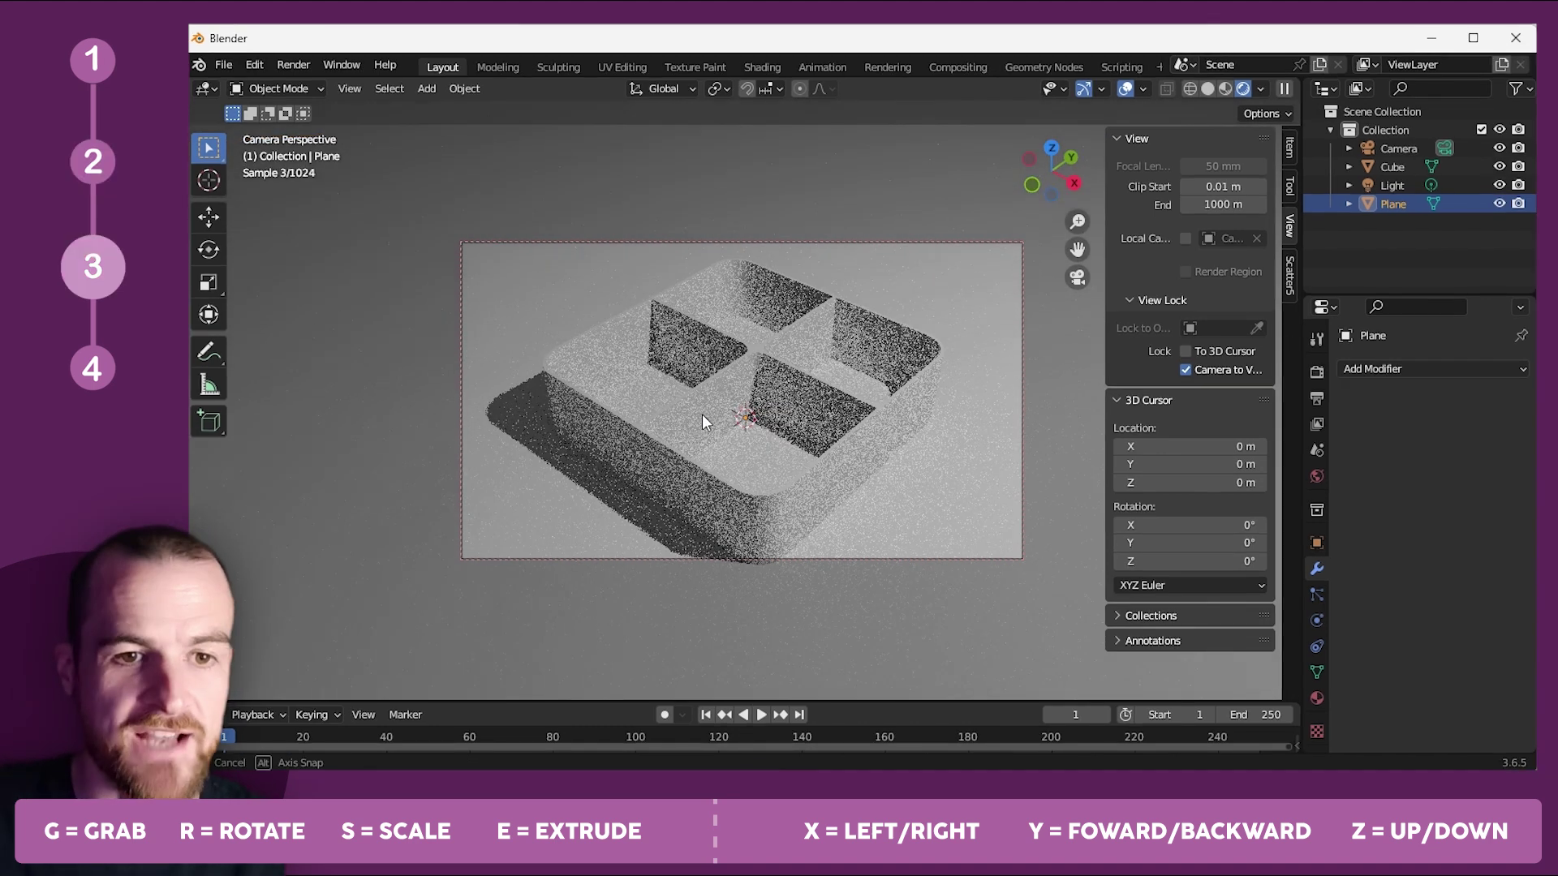
pyautogui.click(803, 383)
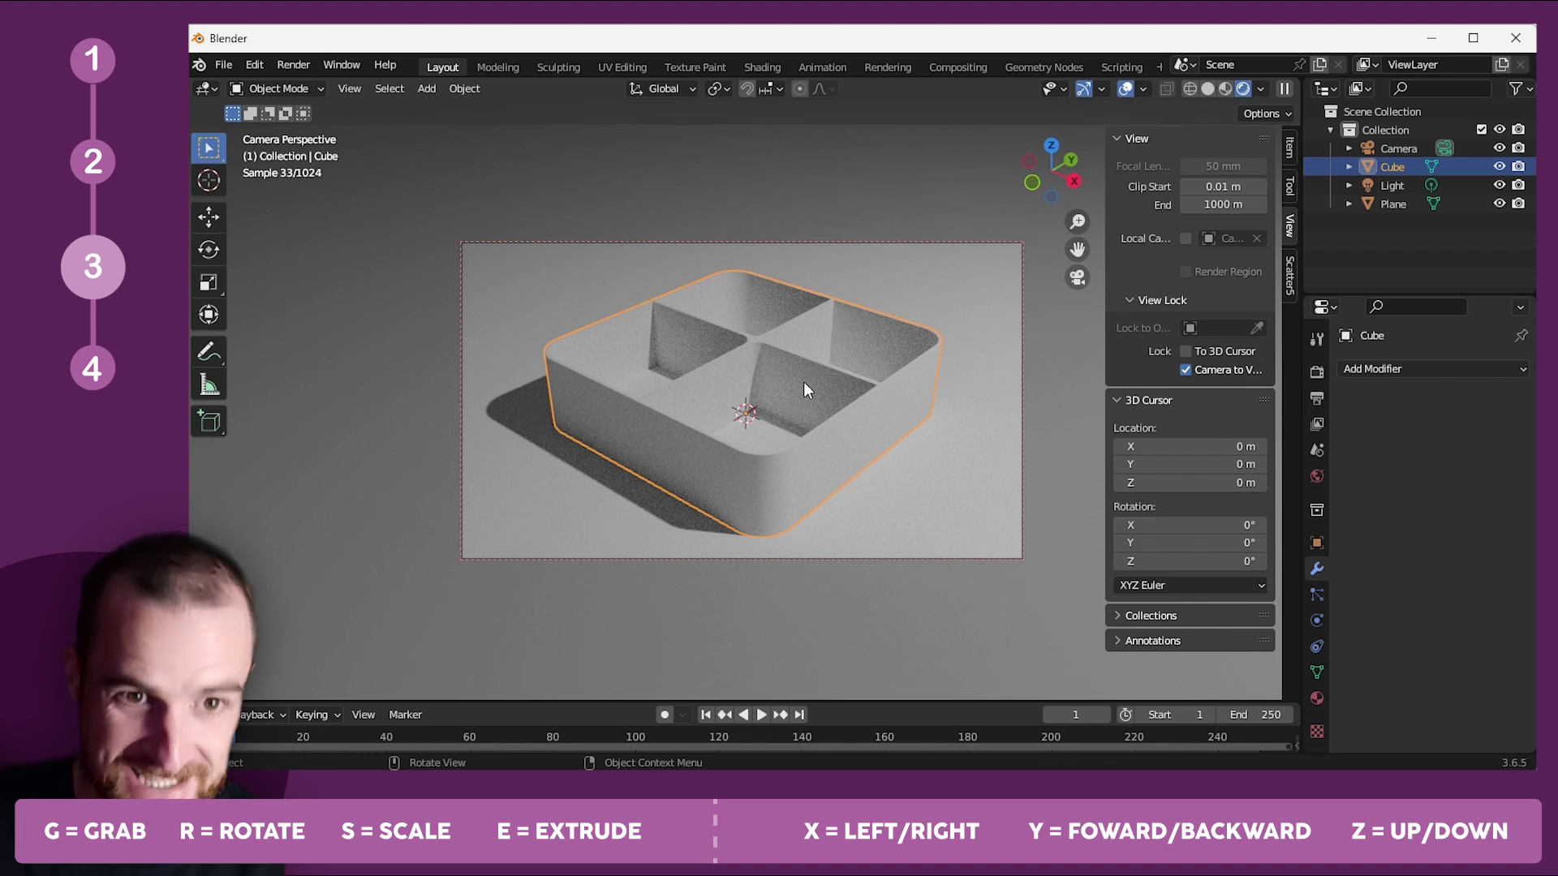
pyautogui.moveTo(803, 381); pyautogui.dragTo(766, 404, button='middle')
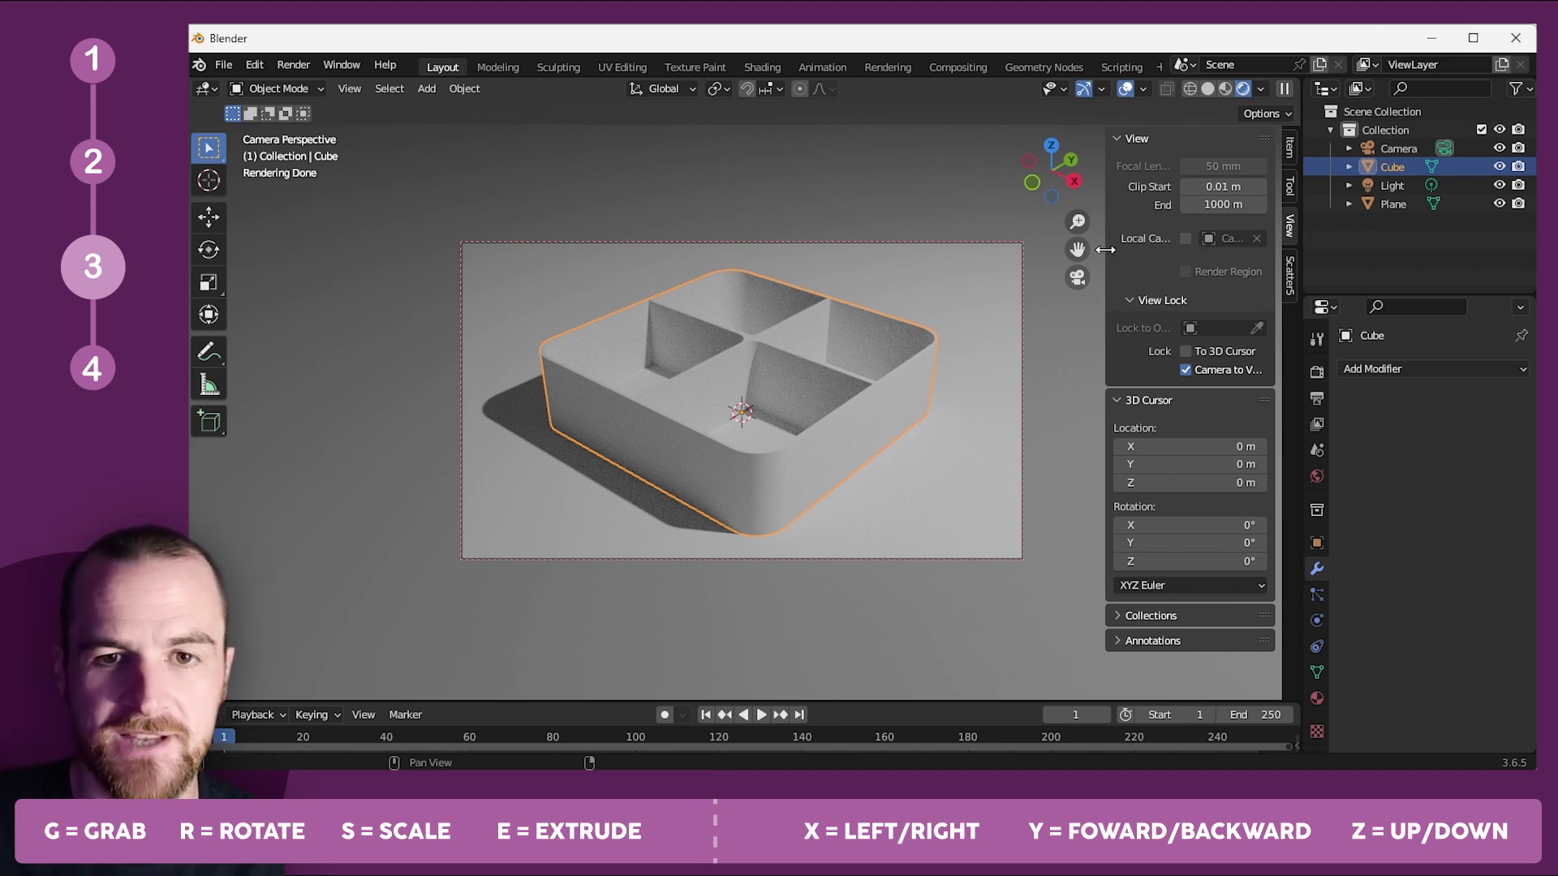
pyautogui.press('n')
pyautogui.click(1298, 149)
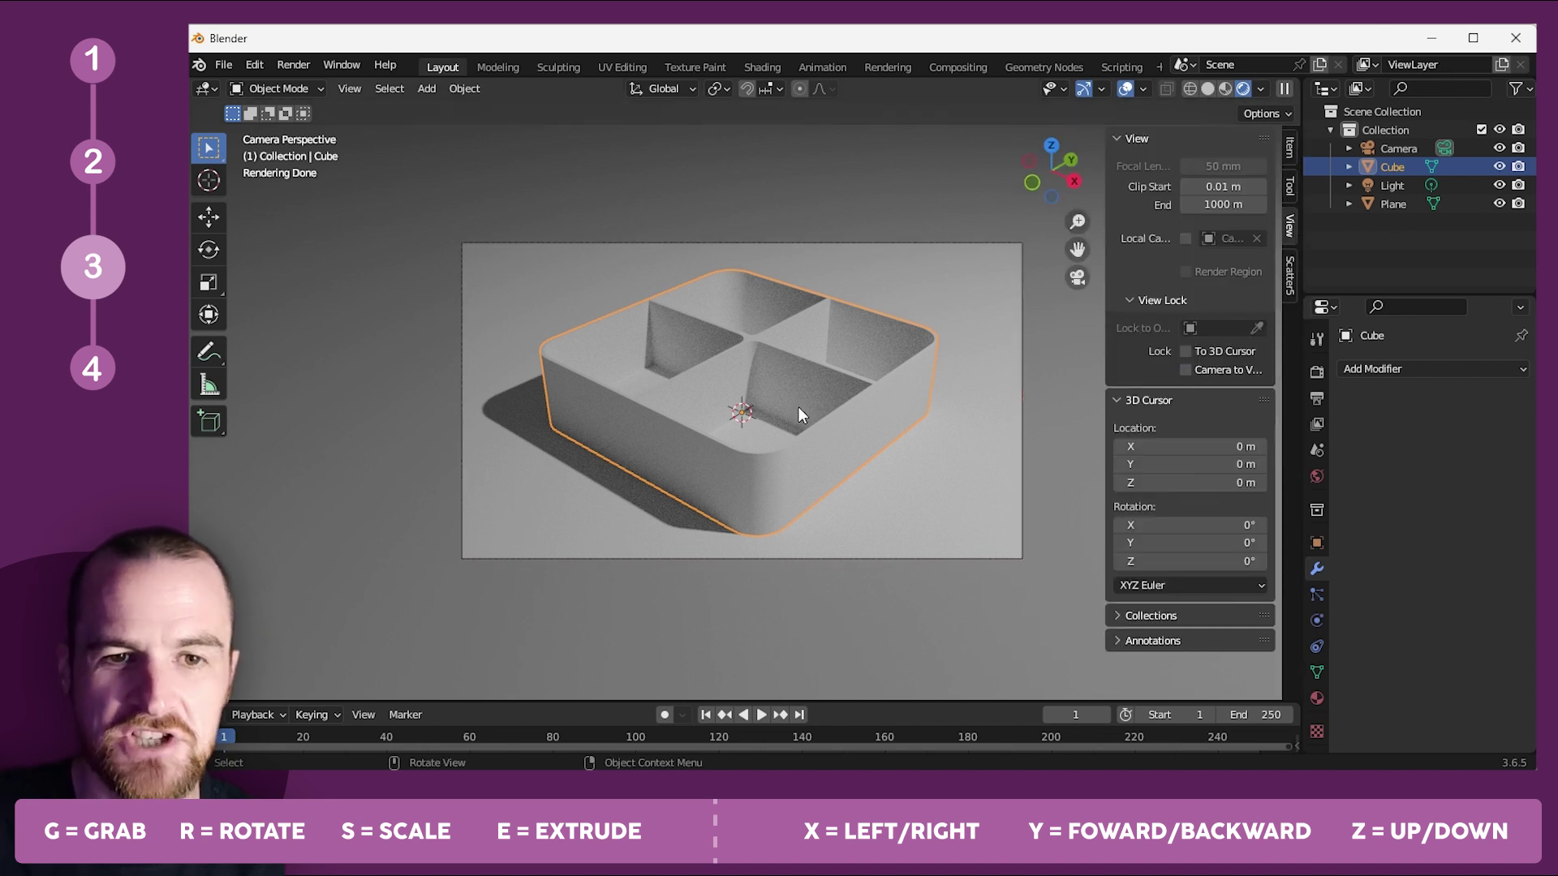
pyautogui.scroll(3, 801, 386)
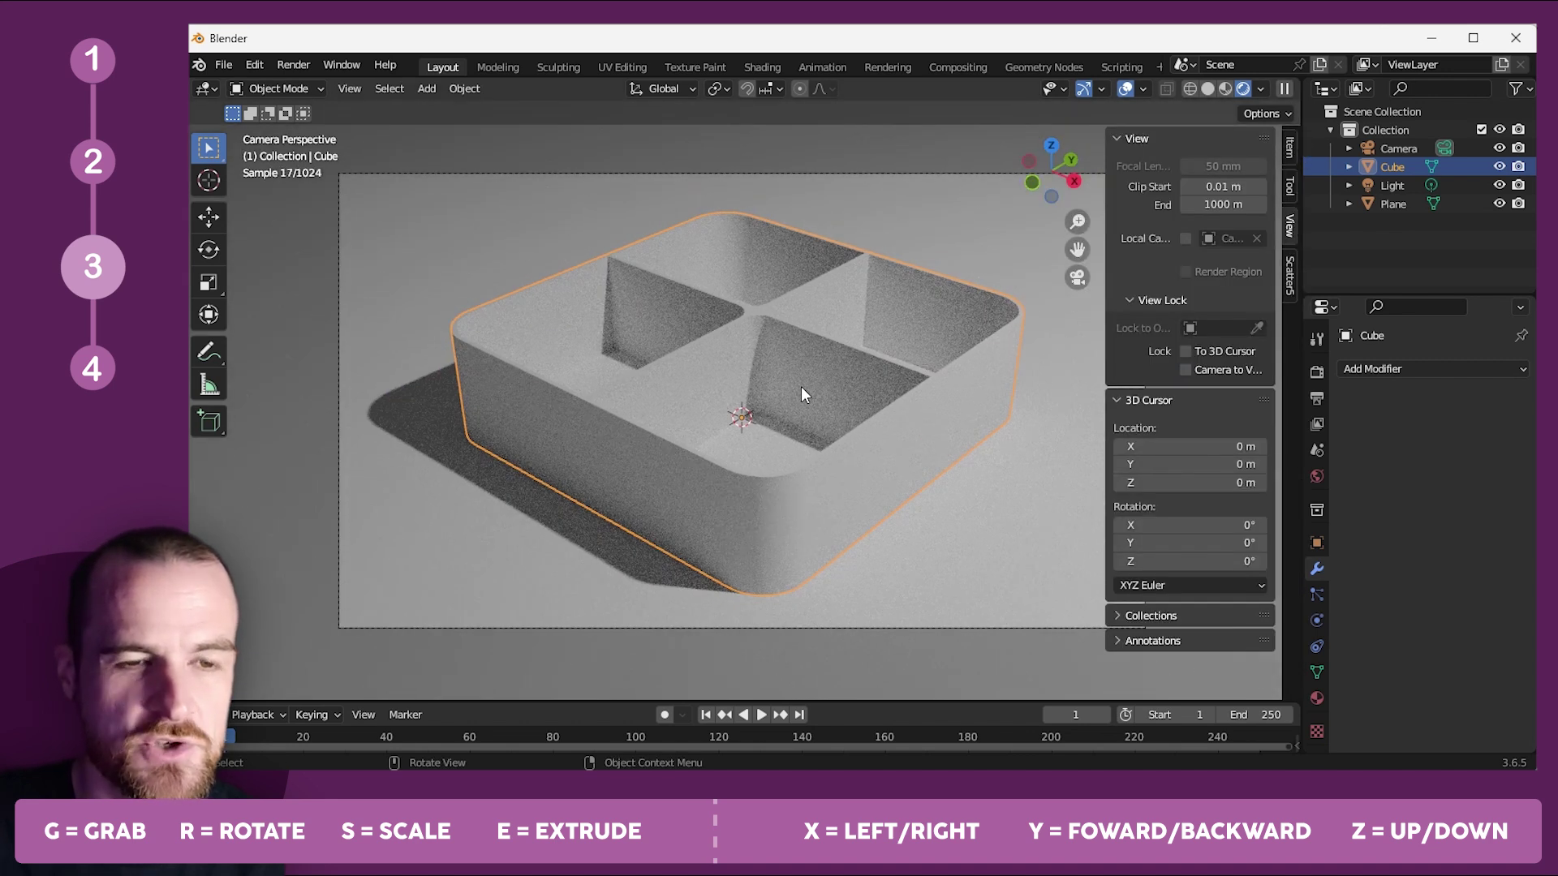
pyautogui.keyDown('shift'); pyautogui.moveTo(801, 386); pyautogui.dragTo(722, 386, button='middle'); pyautogui.keyUp('shift')
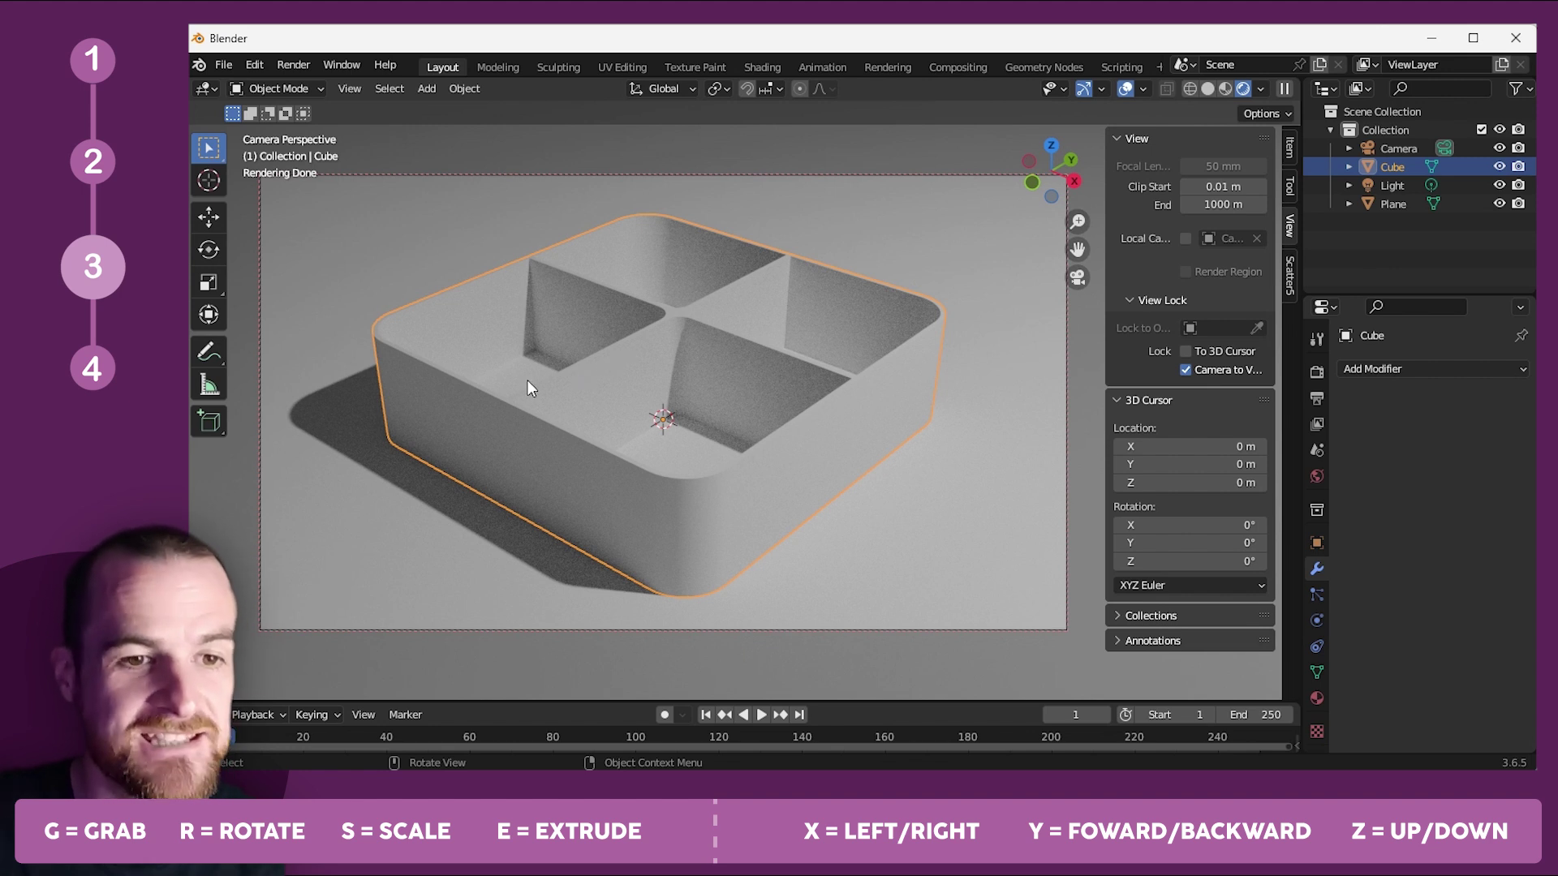
# Select all top edges of the box's outer rim and dividers in Edit Mode from the top view.
pyautogui.press('Tab')
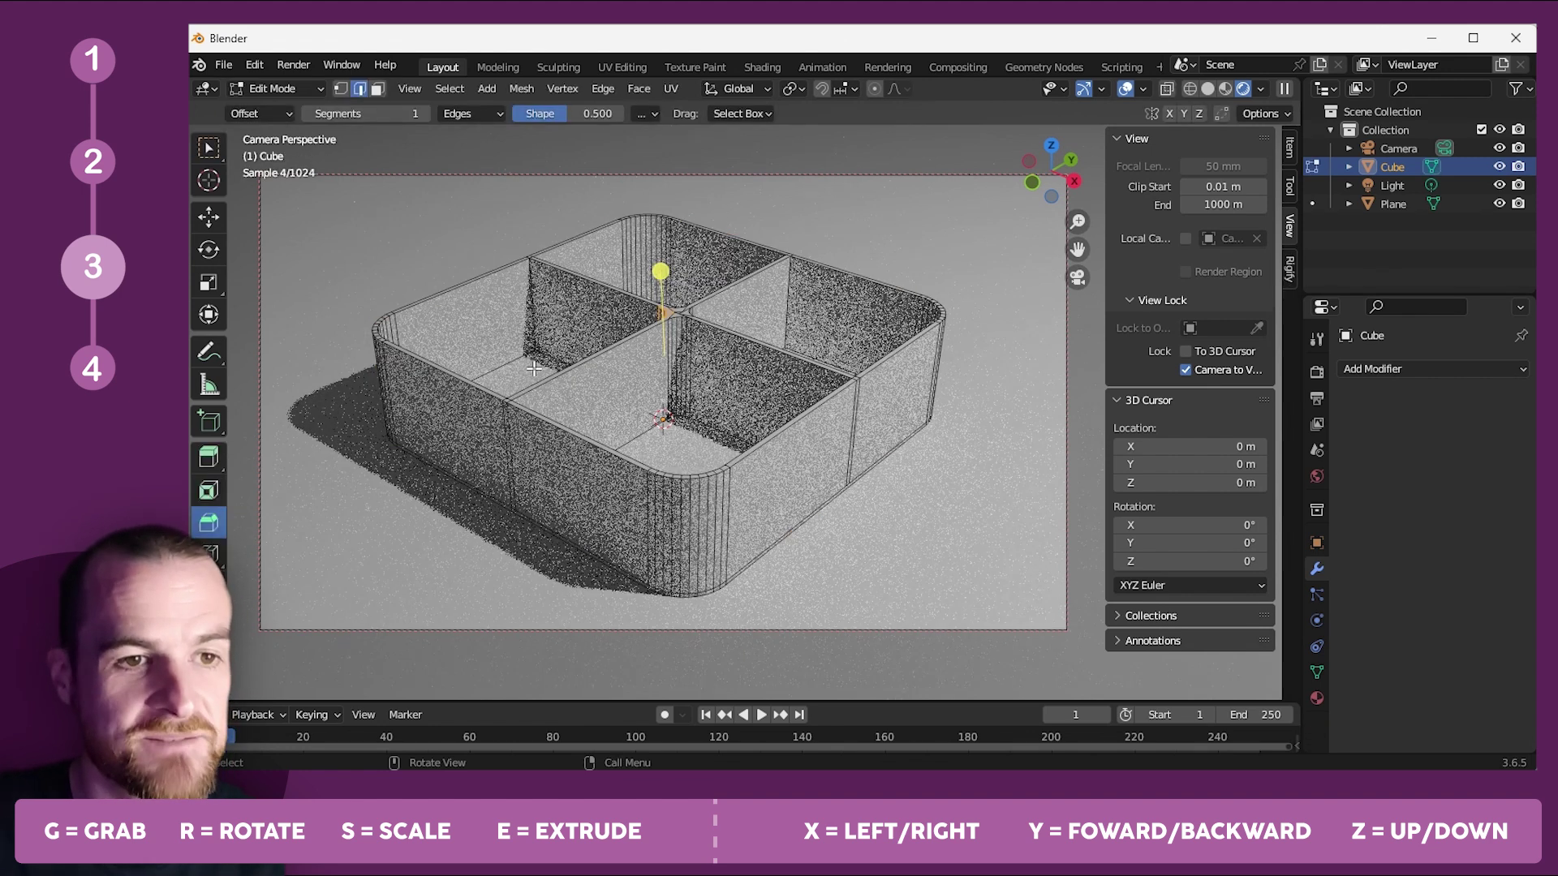
pyautogui.click(1078, 277)
pyautogui.scroll(4, 743, 357)
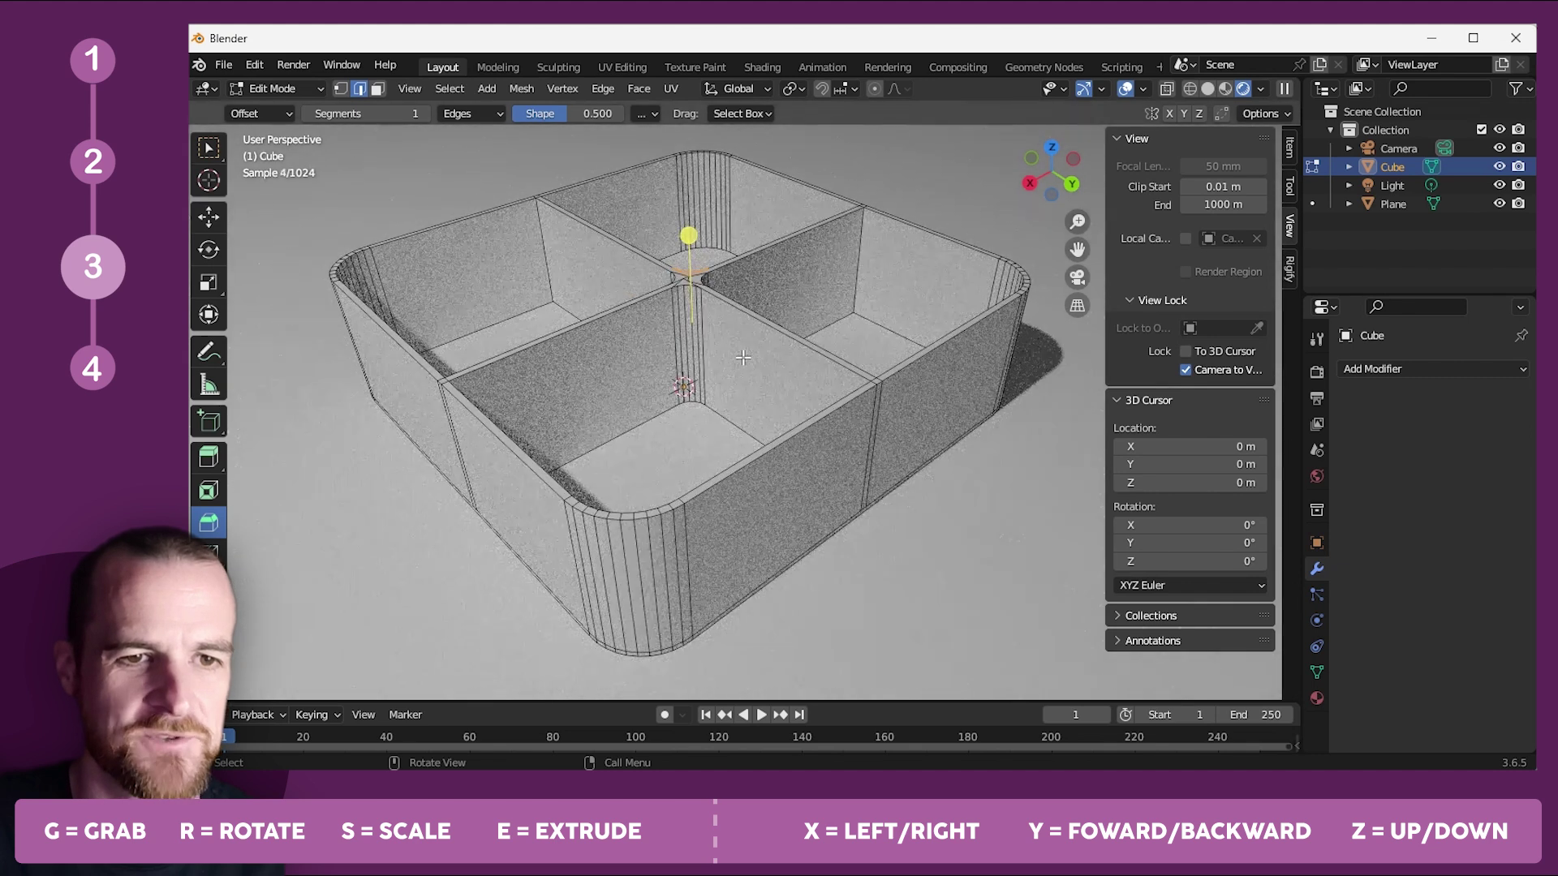
pyautogui.moveTo(487, 432); pyautogui.dragTo(850, 407, button='middle')
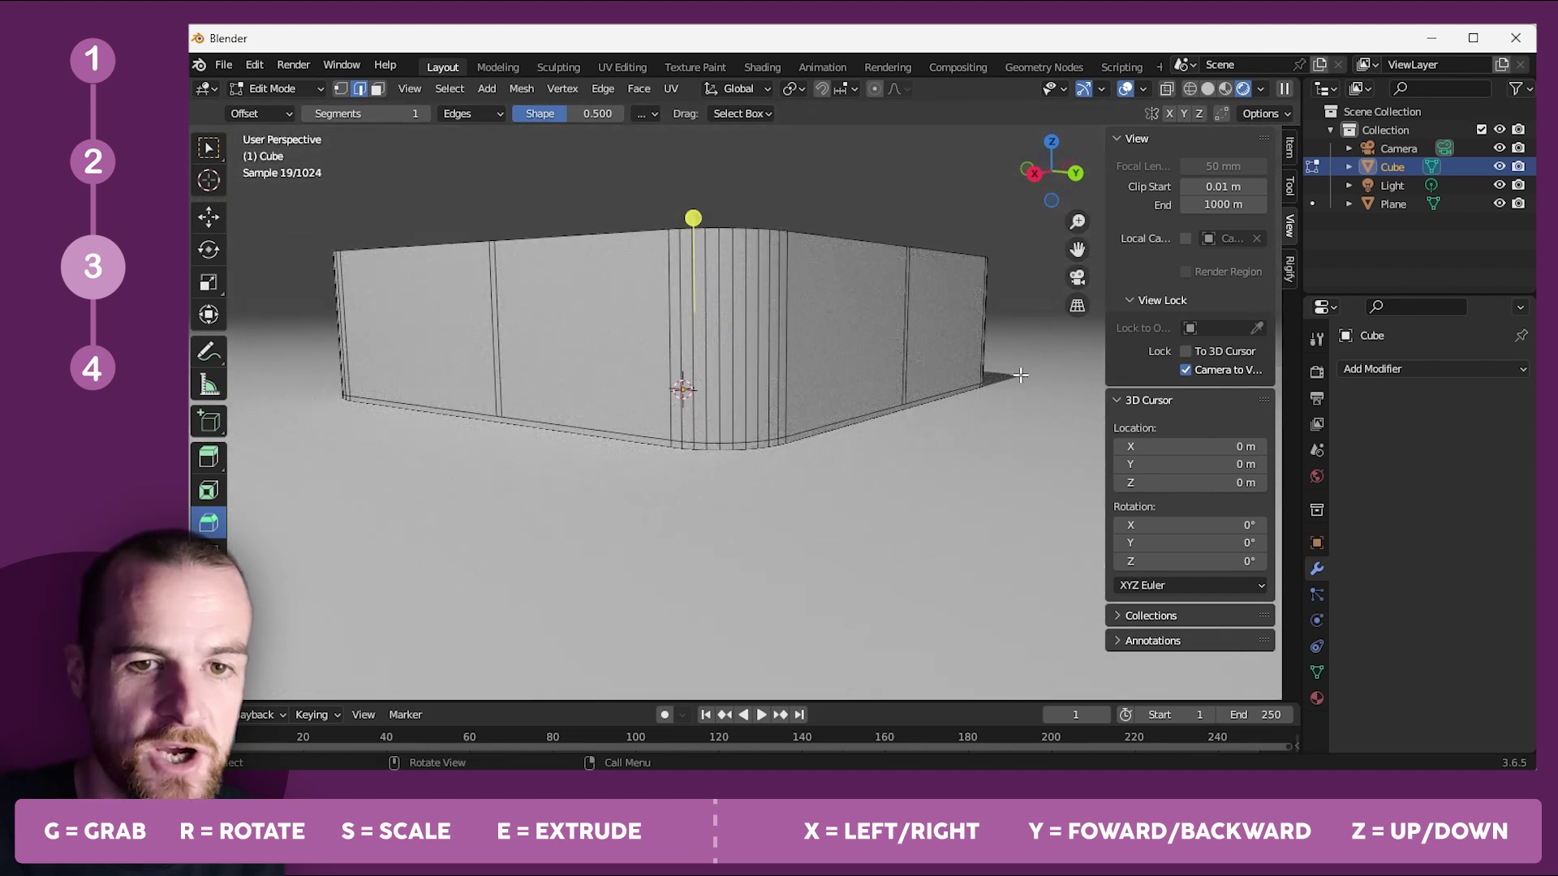
pyautogui.moveTo(648, 433); pyautogui.dragTo(617, 394, button='middle')
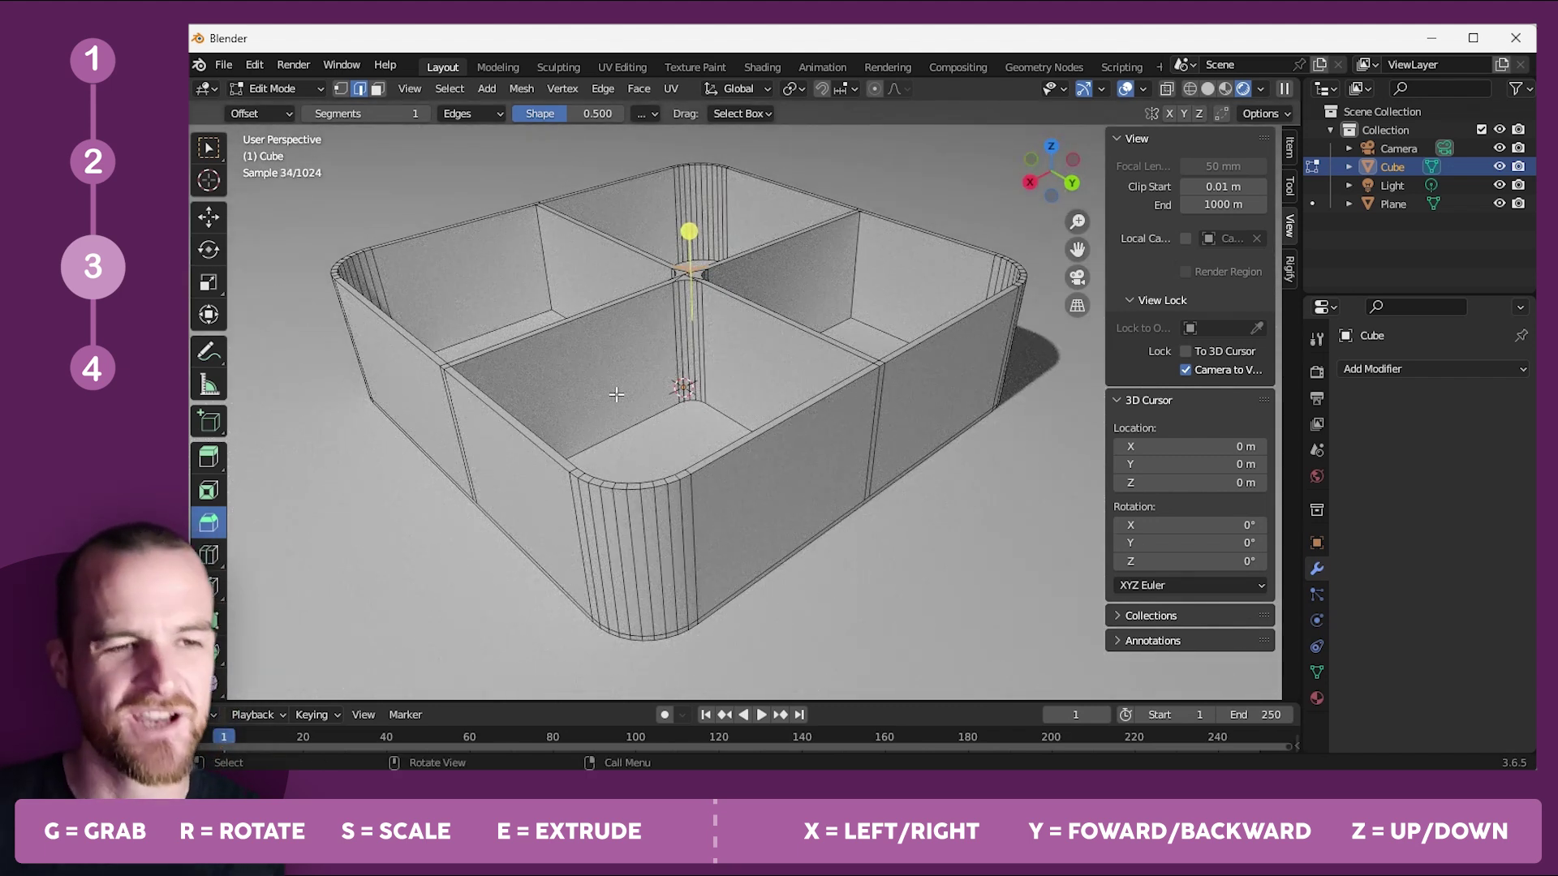
pyautogui.click(1056, 144)
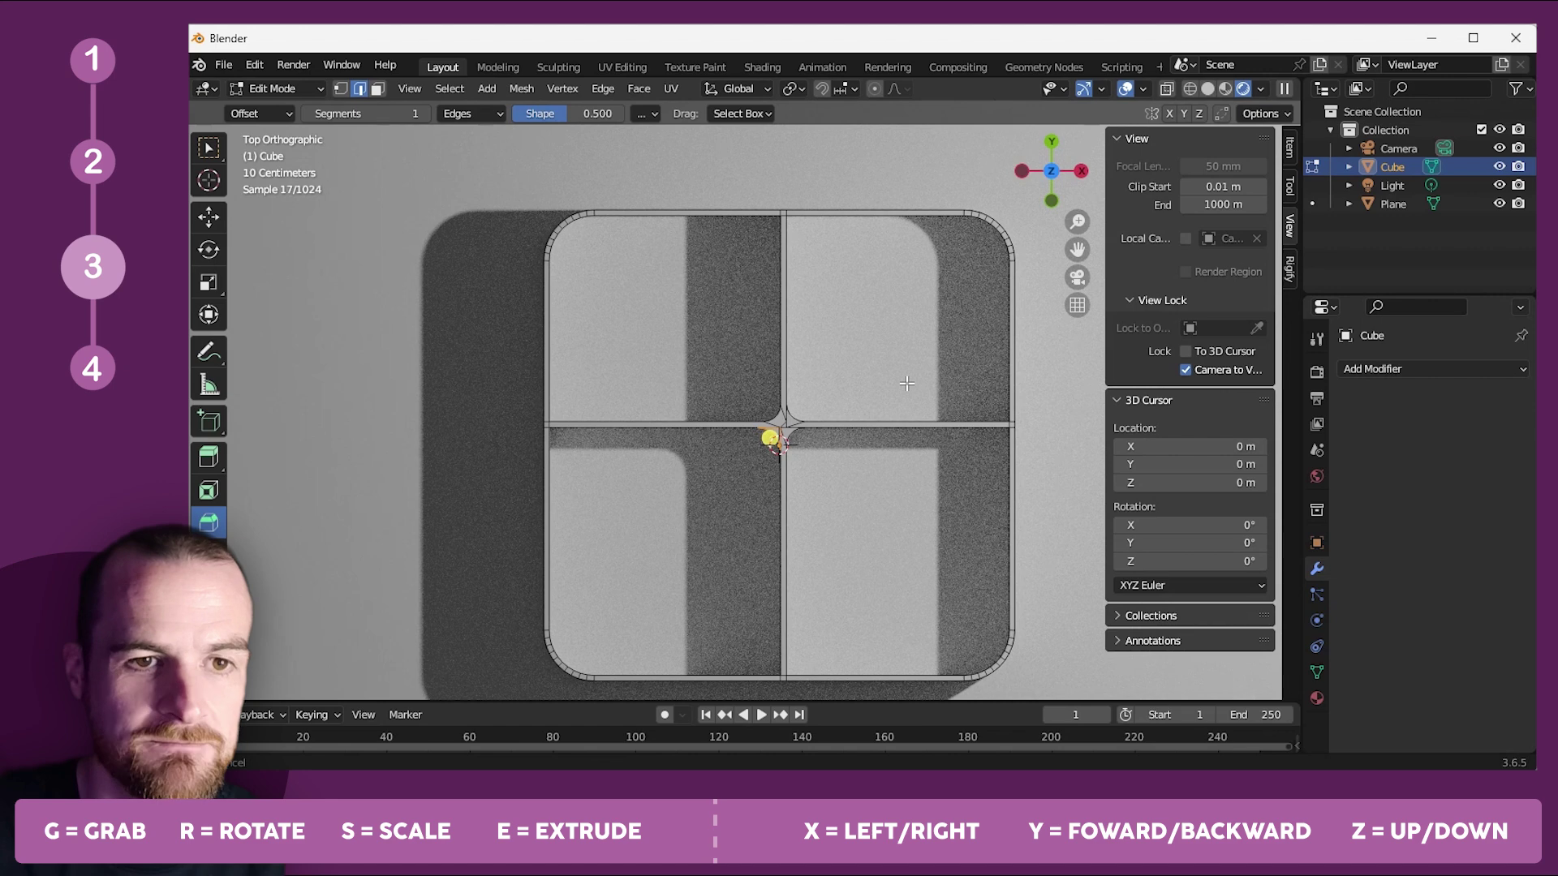
pyautogui.keyDown('shift'); pyautogui.moveTo(906, 383); pyautogui.dragTo(855, 350, button='middle'); pyautogui.keyUp('shift')
pyautogui.moveTo(462, 161); pyautogui.dragTo(1014, 621)
pyautogui.moveTo(811, 495); pyautogui.dragTo(535, 416, button='middle')
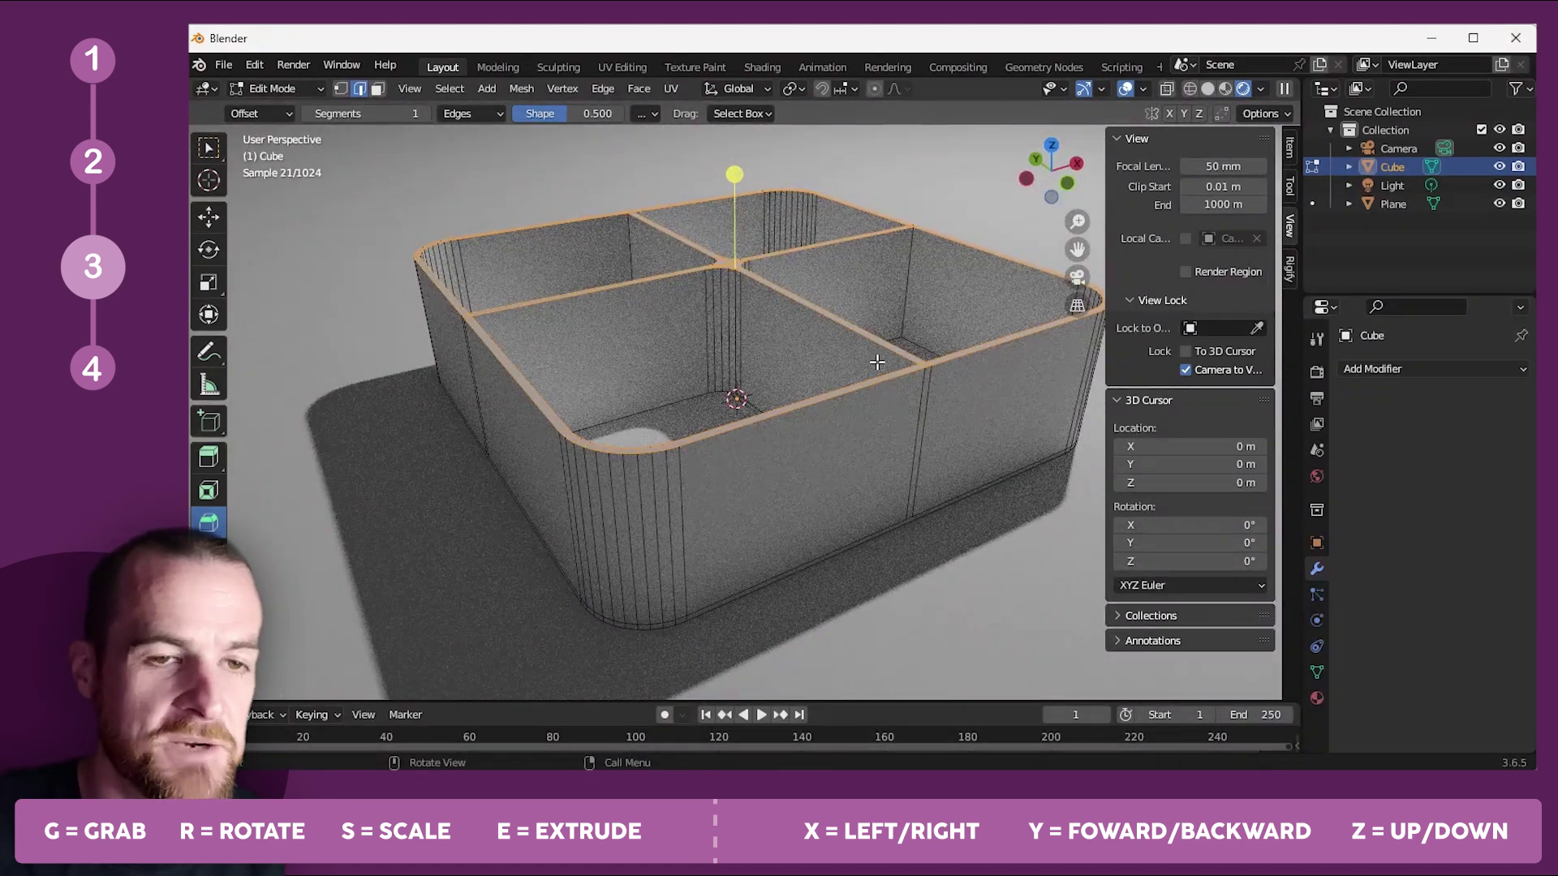
# Scale the box's top rim and dividers by 1.051 and extrude them upward by about 0.025 m.
pyautogui.moveTo(877, 362); pyautogui.dragTo(933, 379, button='middle')
pyautogui.moveTo(778, 399); pyautogui.dragTo(716, 393, button='middle')
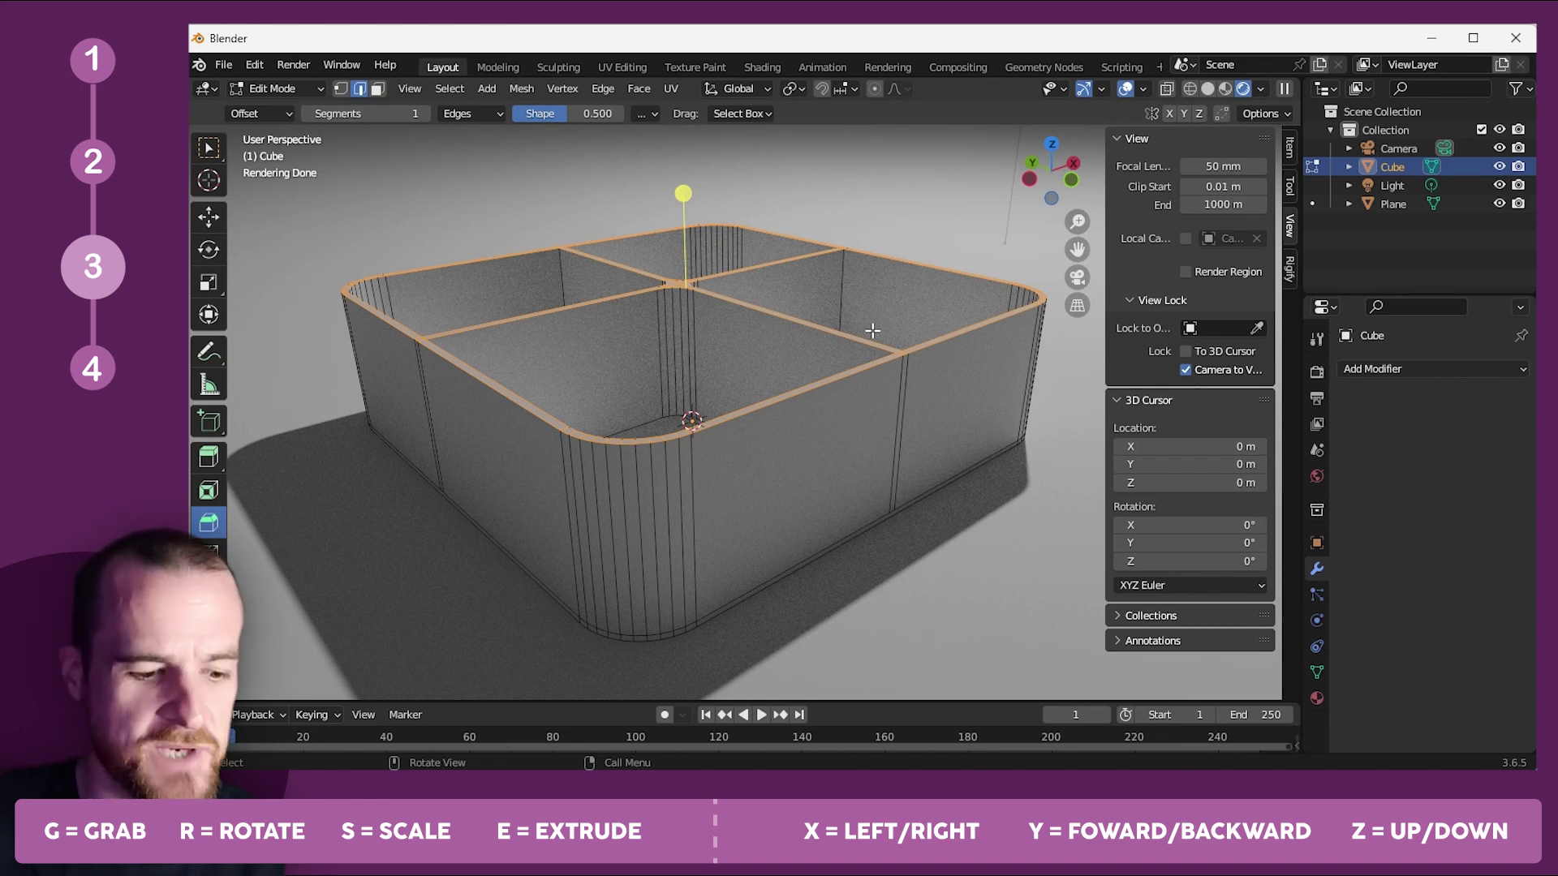
pyautogui.press('s')
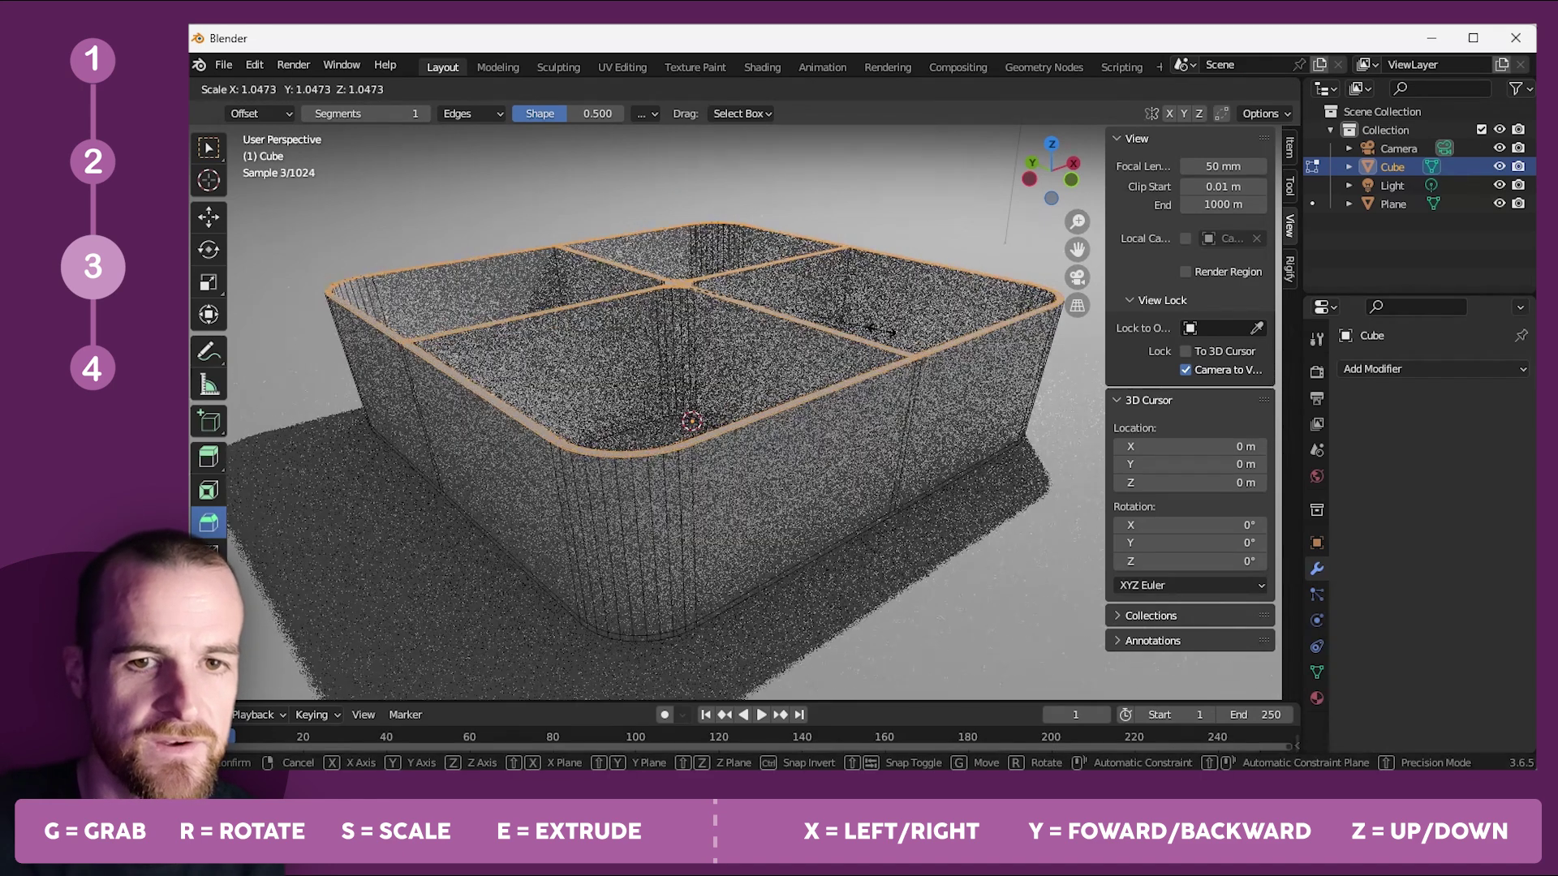
pyautogui.click(882, 328)
pyautogui.moveTo(882, 329); pyautogui.dragTo(827, 341, button='middle')
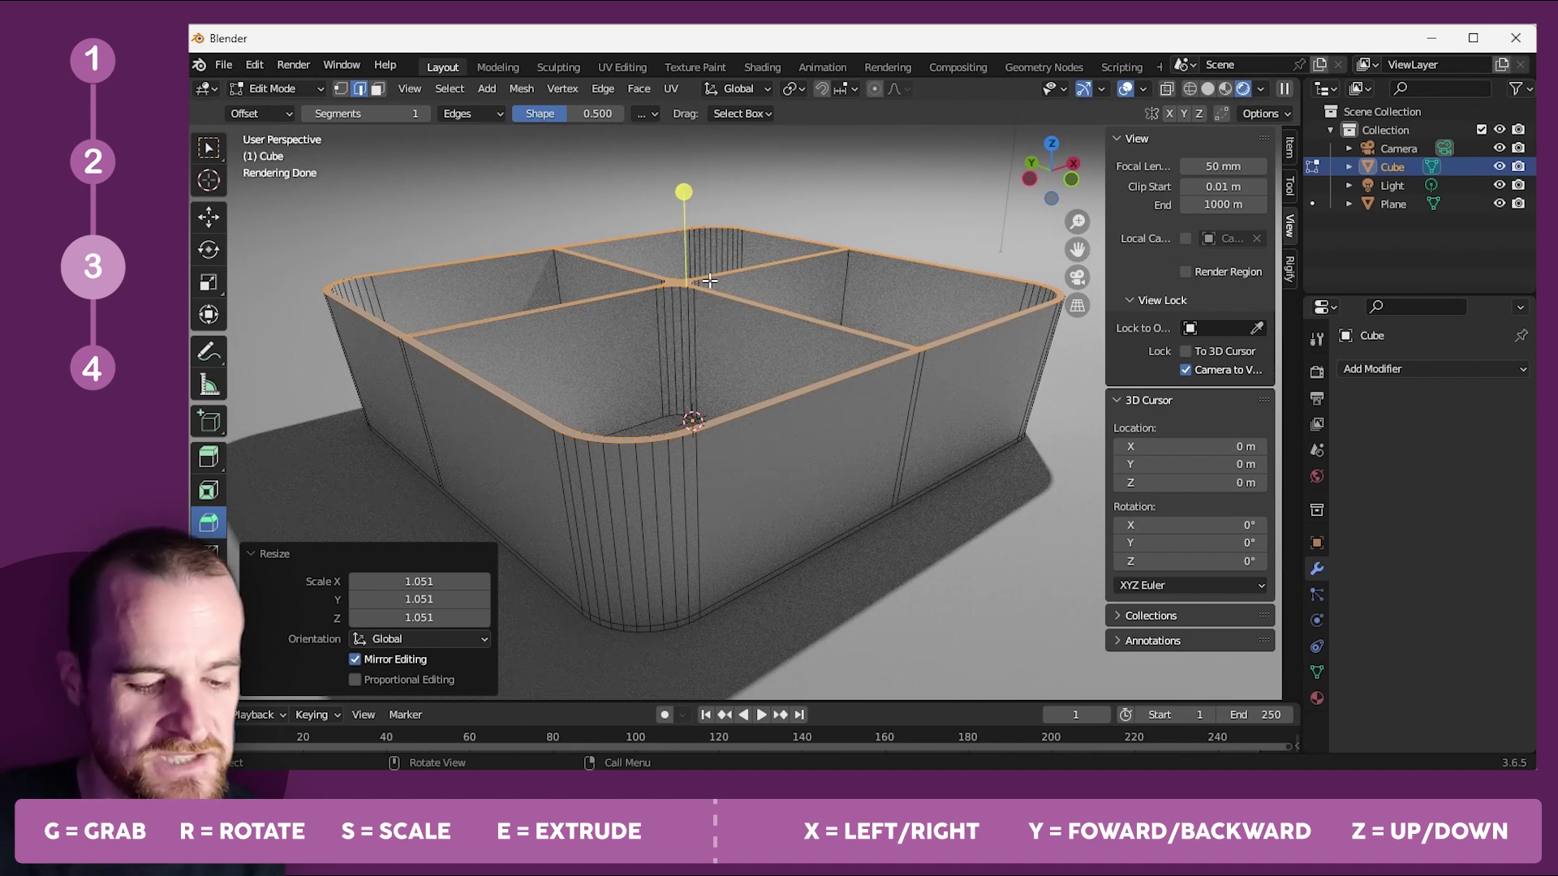
pyautogui.press('e')
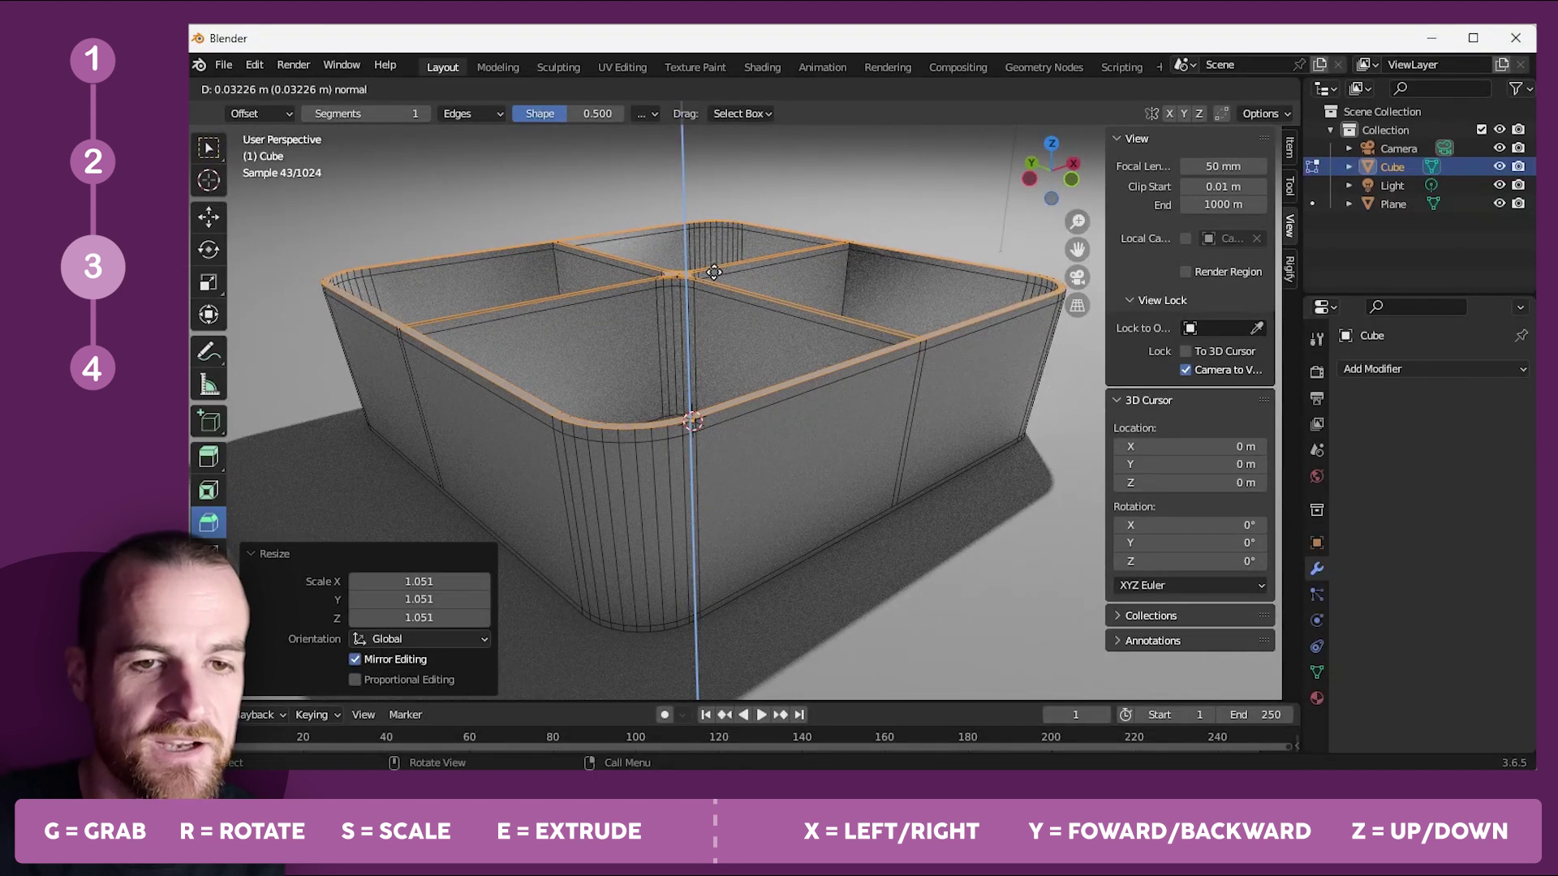
pyautogui.click(713, 272)
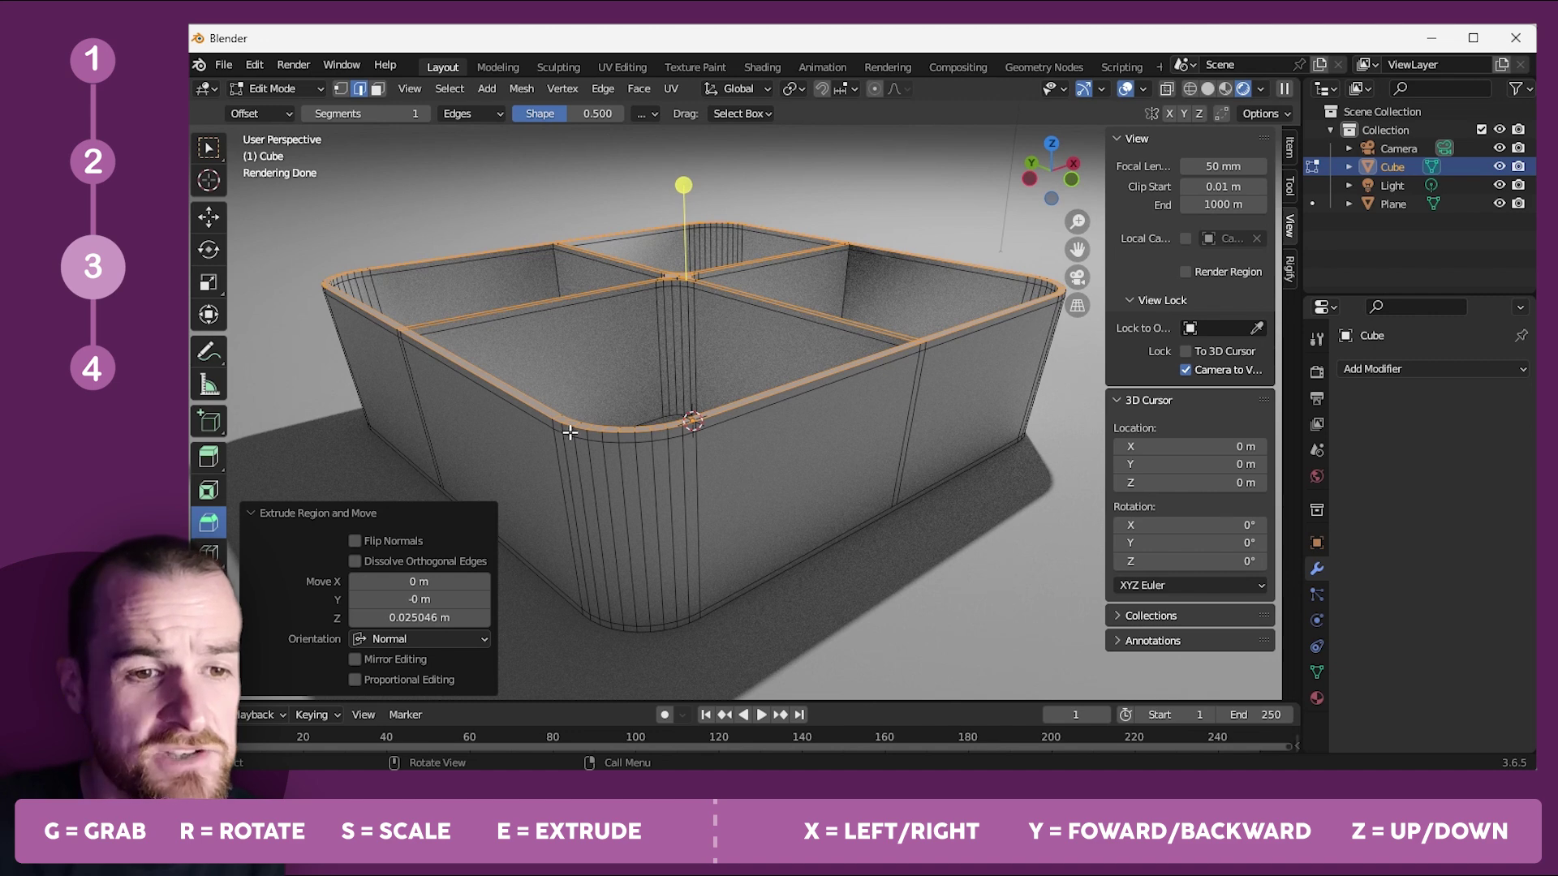
# Select the outer face loop of the newly extruded rim band in face mode and check it around the box.
pyautogui.scroll(8, 573, 432)
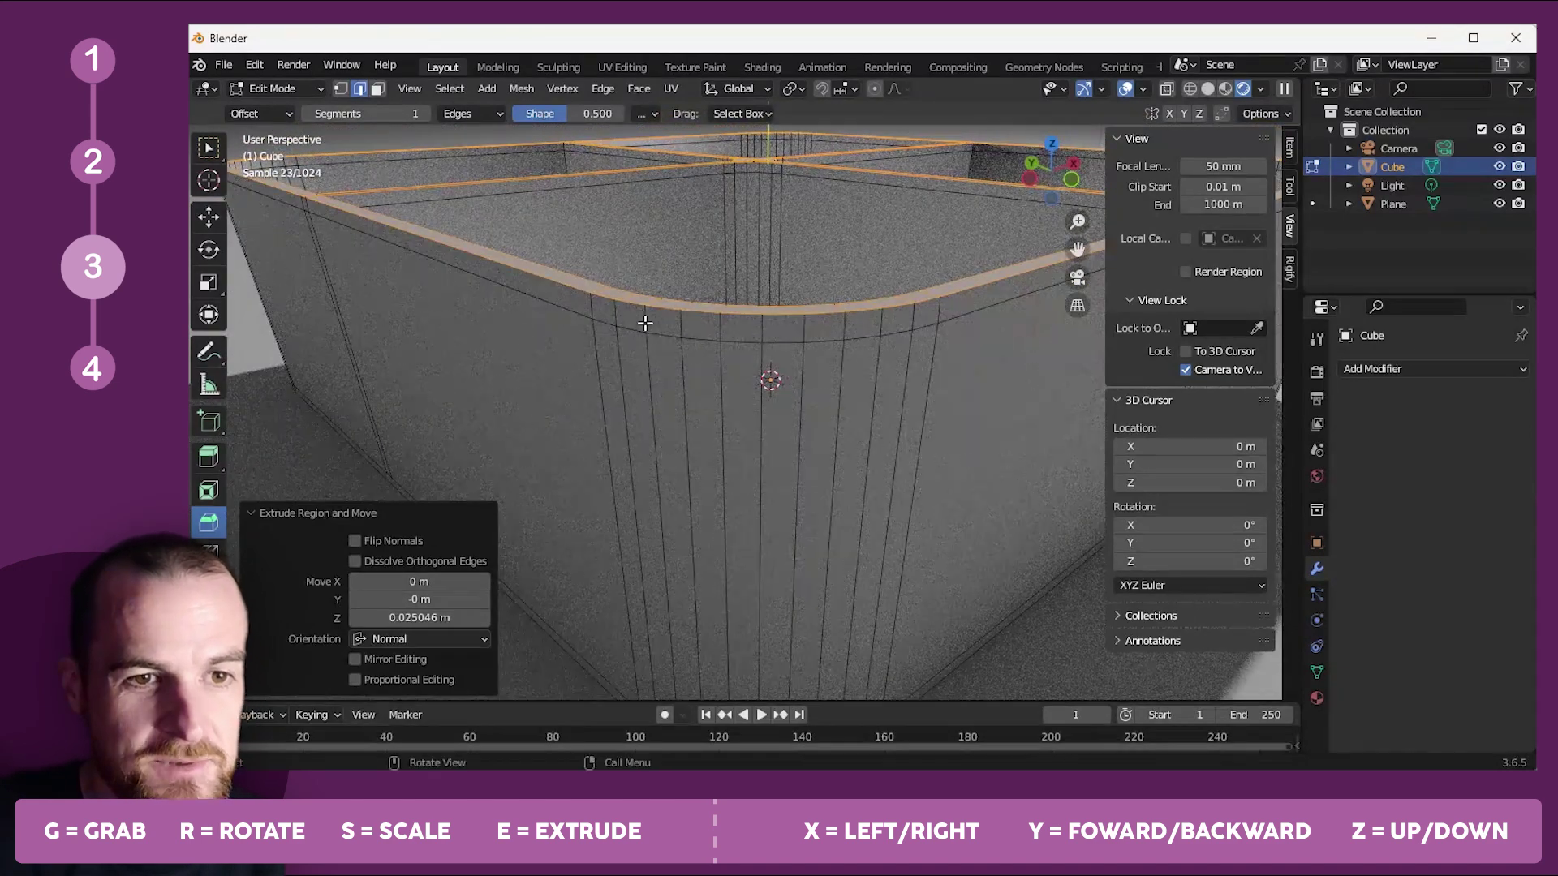
pyautogui.click(661, 446)
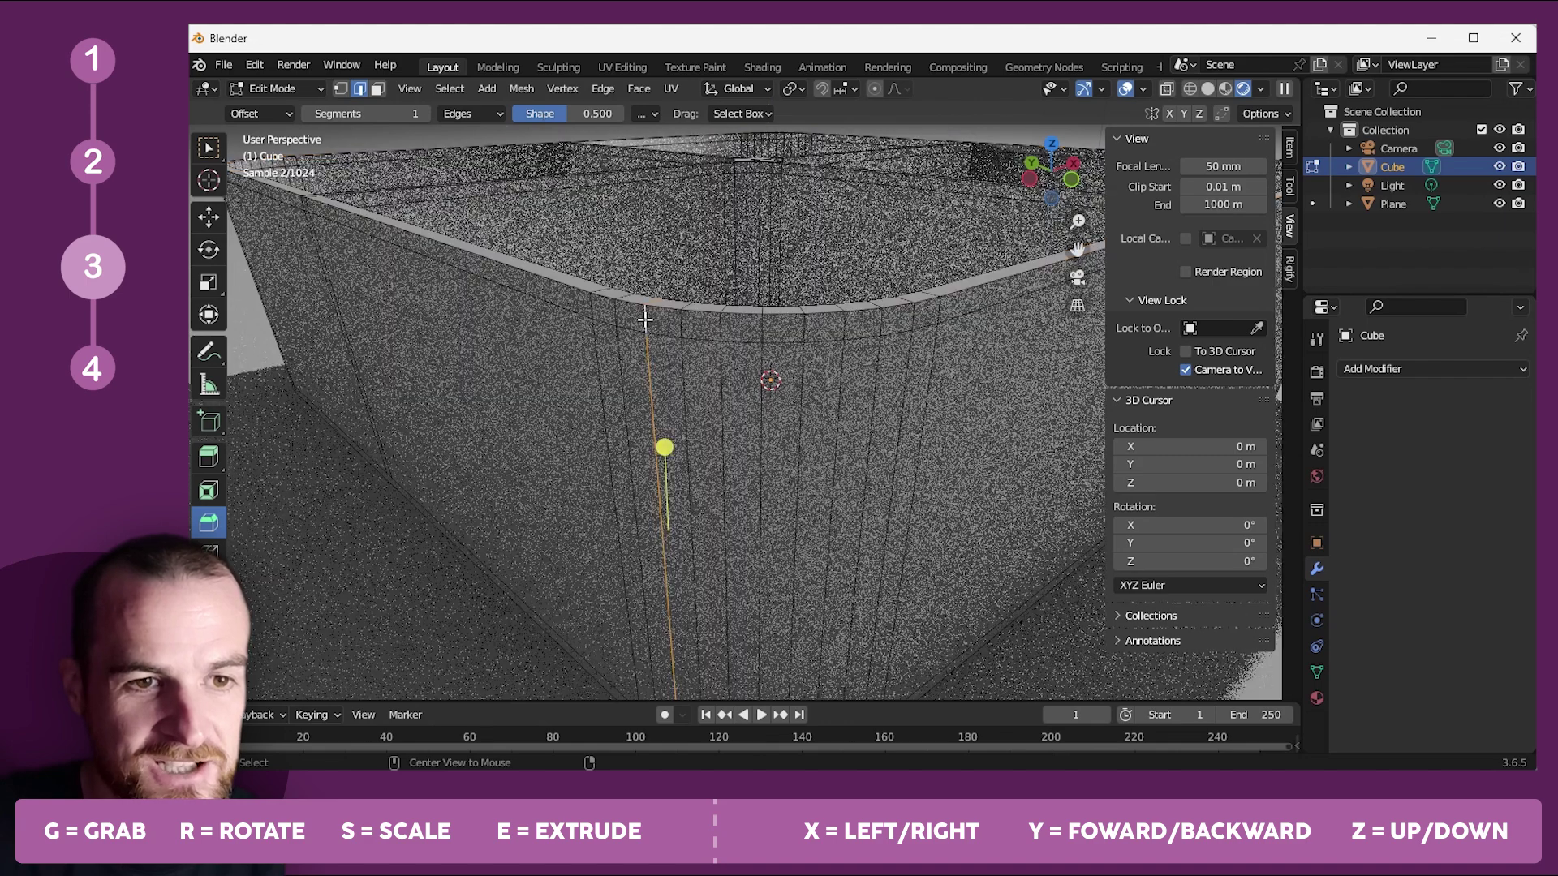
pyautogui.click(377, 87)
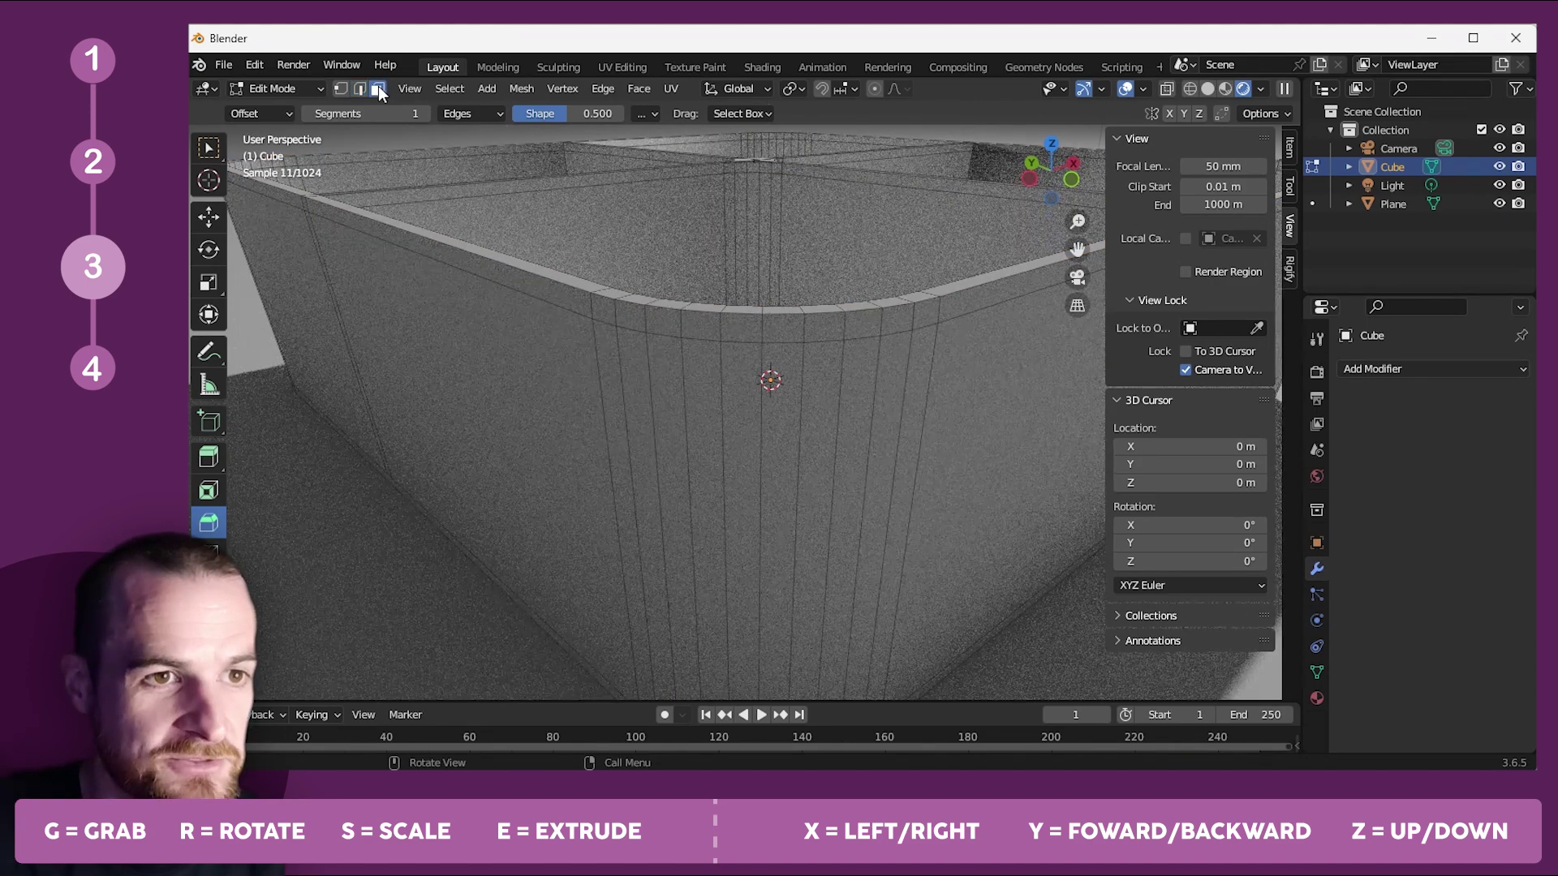
pyautogui.keyDown('alt'); pyautogui.click(646, 318); pyautogui.keyUp('alt')
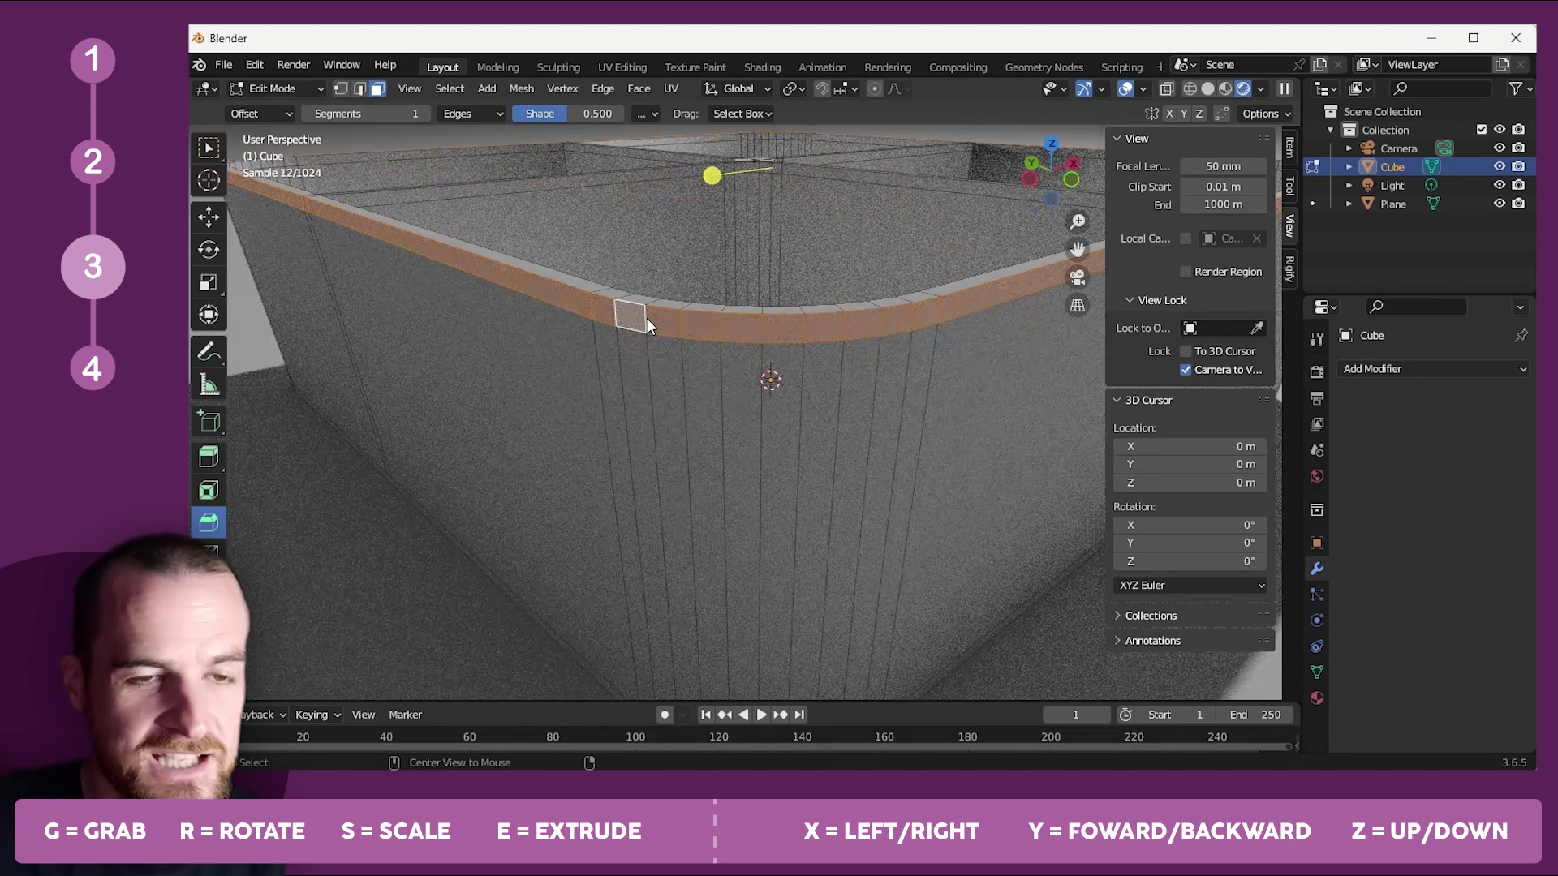
pyautogui.moveTo(647, 319); pyautogui.dragTo(693, 344, button='middle')
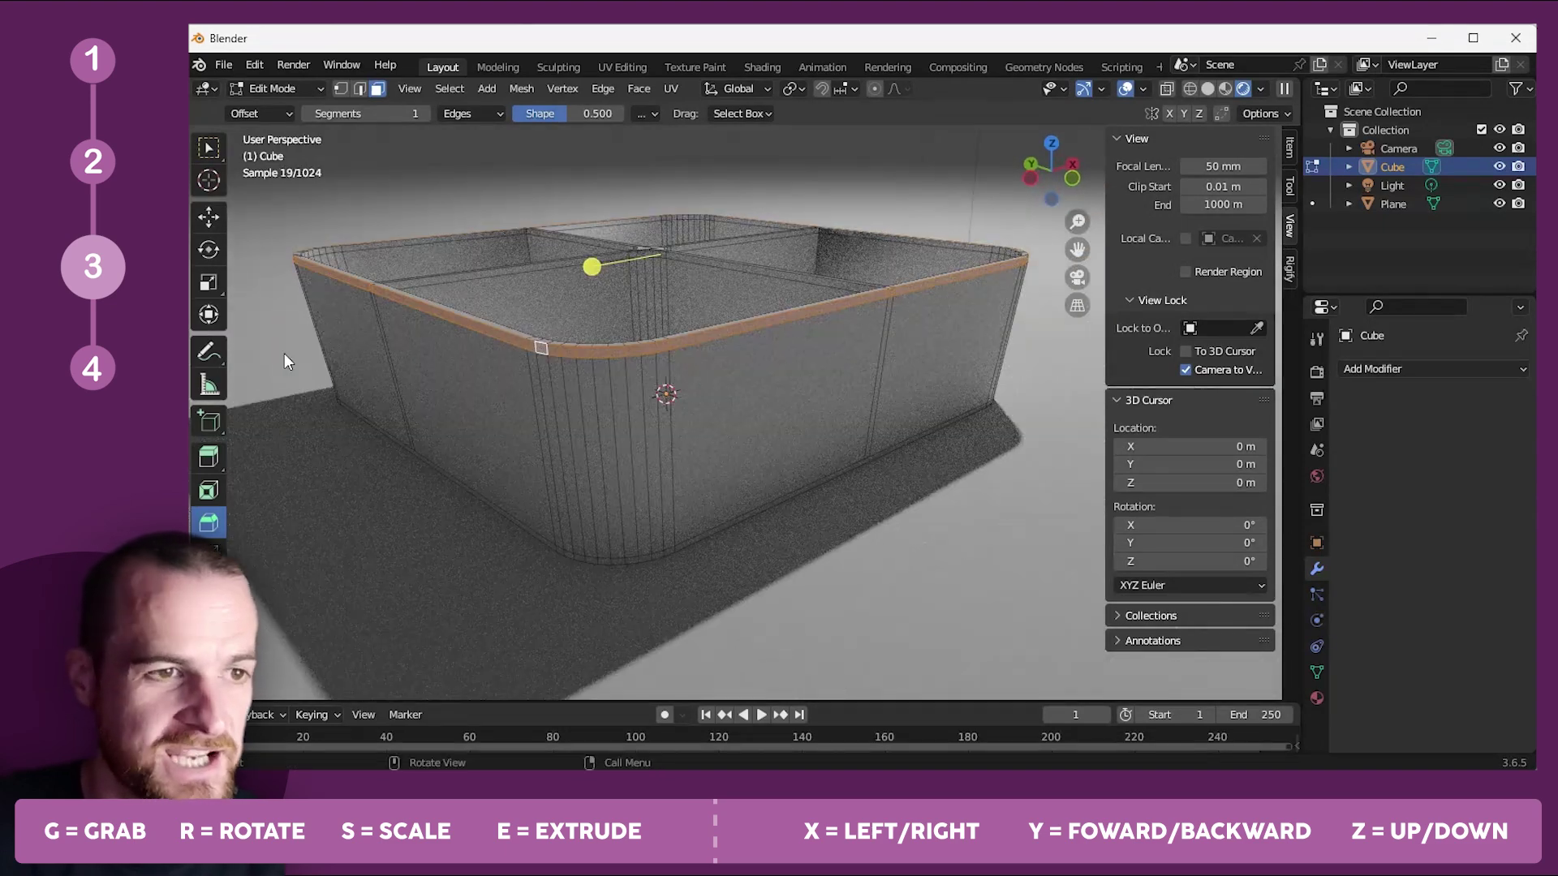
pyautogui.moveTo(669, 242); pyautogui.dragTo(376, 260, button='middle')
pyautogui.moveTo(952, 320); pyautogui.dragTo(709, 375, button='middle')
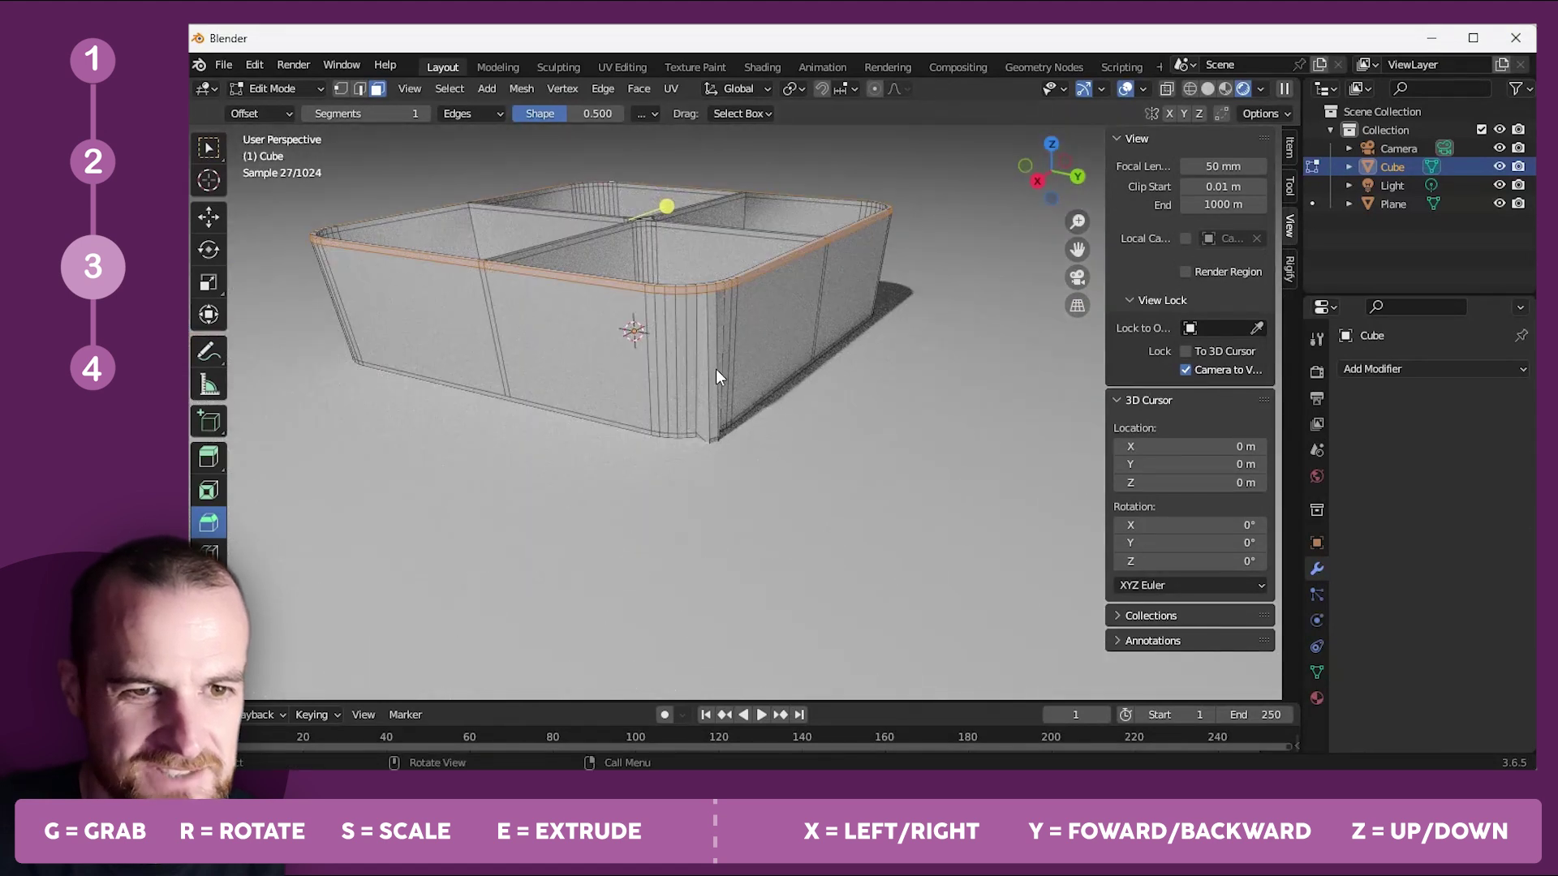
# Undo the rim extrusion and scaling, try scaling the top edges by about 1.066, and inspect the lower corner.
pyautogui.press('ctrl+KP_Add')
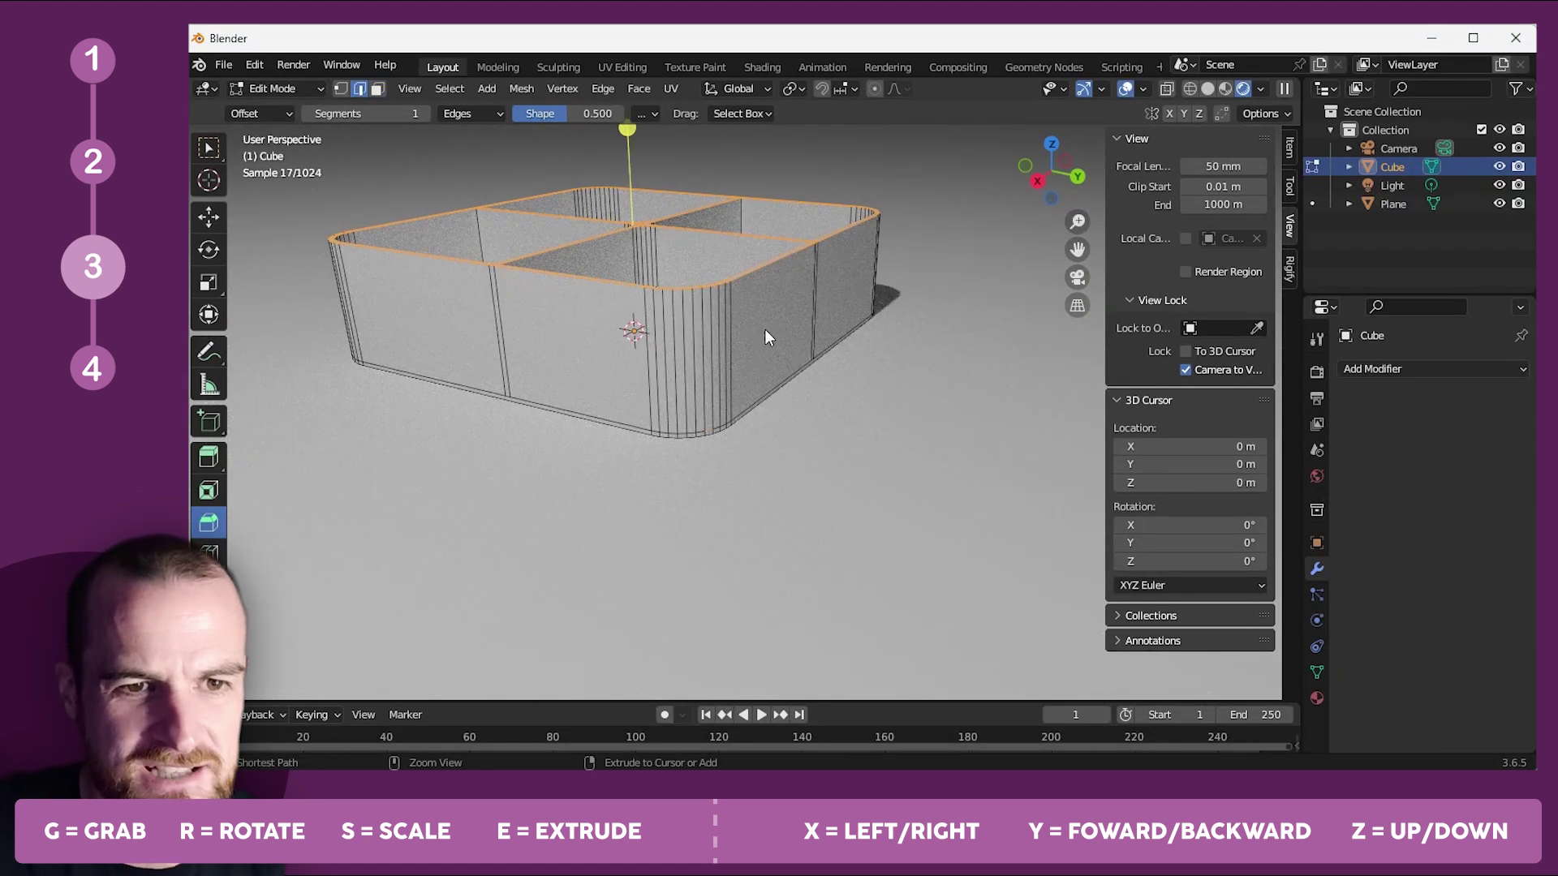
pyautogui.moveTo(747, 330); pyautogui.dragTo(811, 324, button='middle')
pyautogui.press('s')
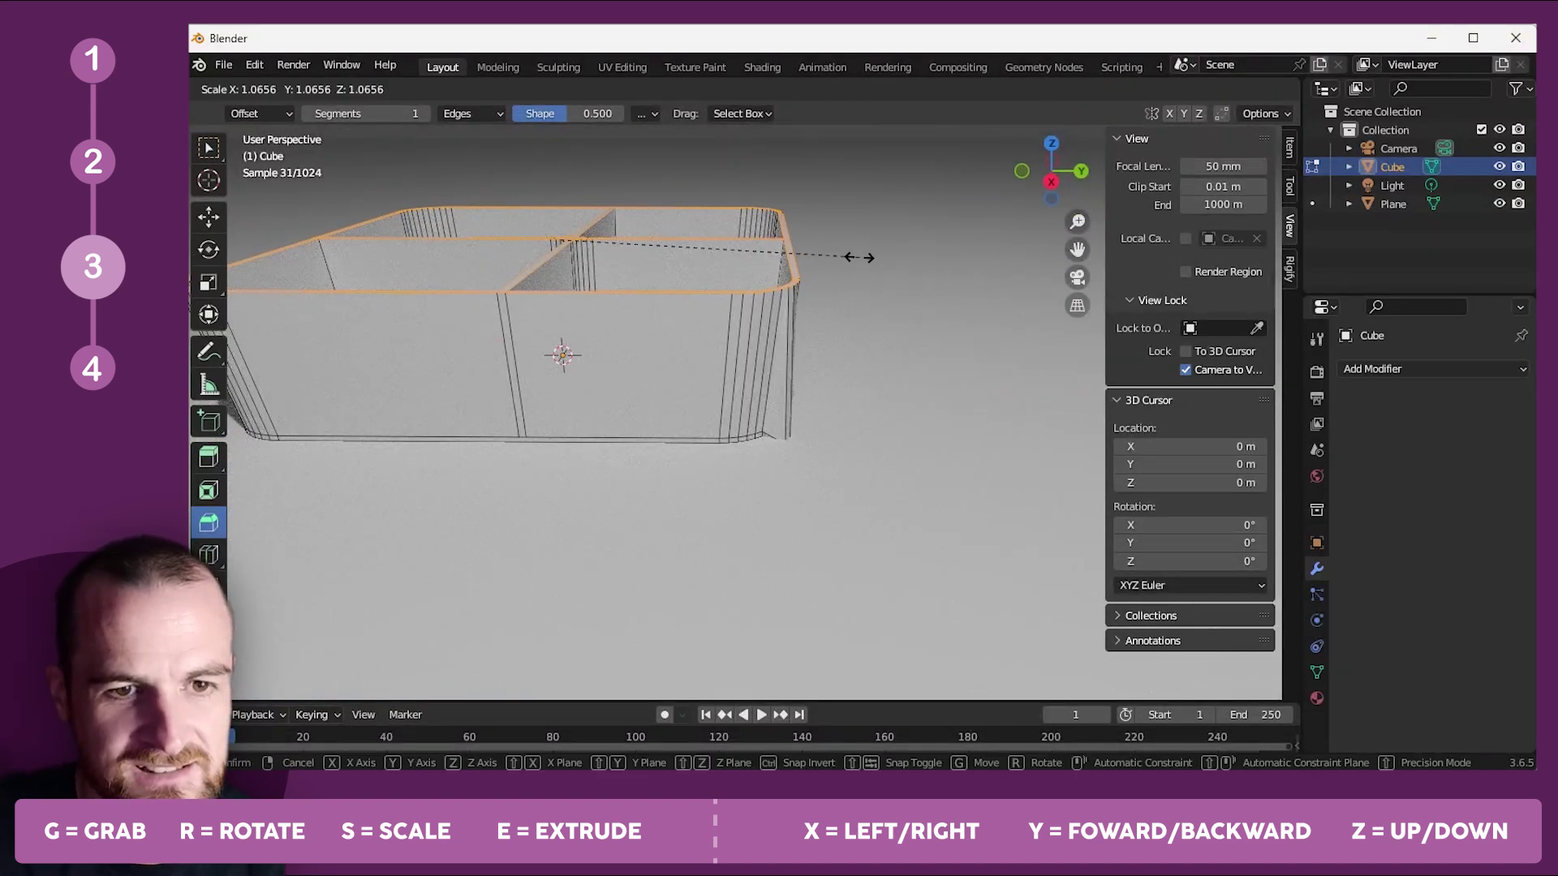
pyautogui.click(815, 362)
pyautogui.moveTo(800, 378); pyautogui.dragTo(737, 402, button='middle')
pyautogui.scroll(6, 789, 393)
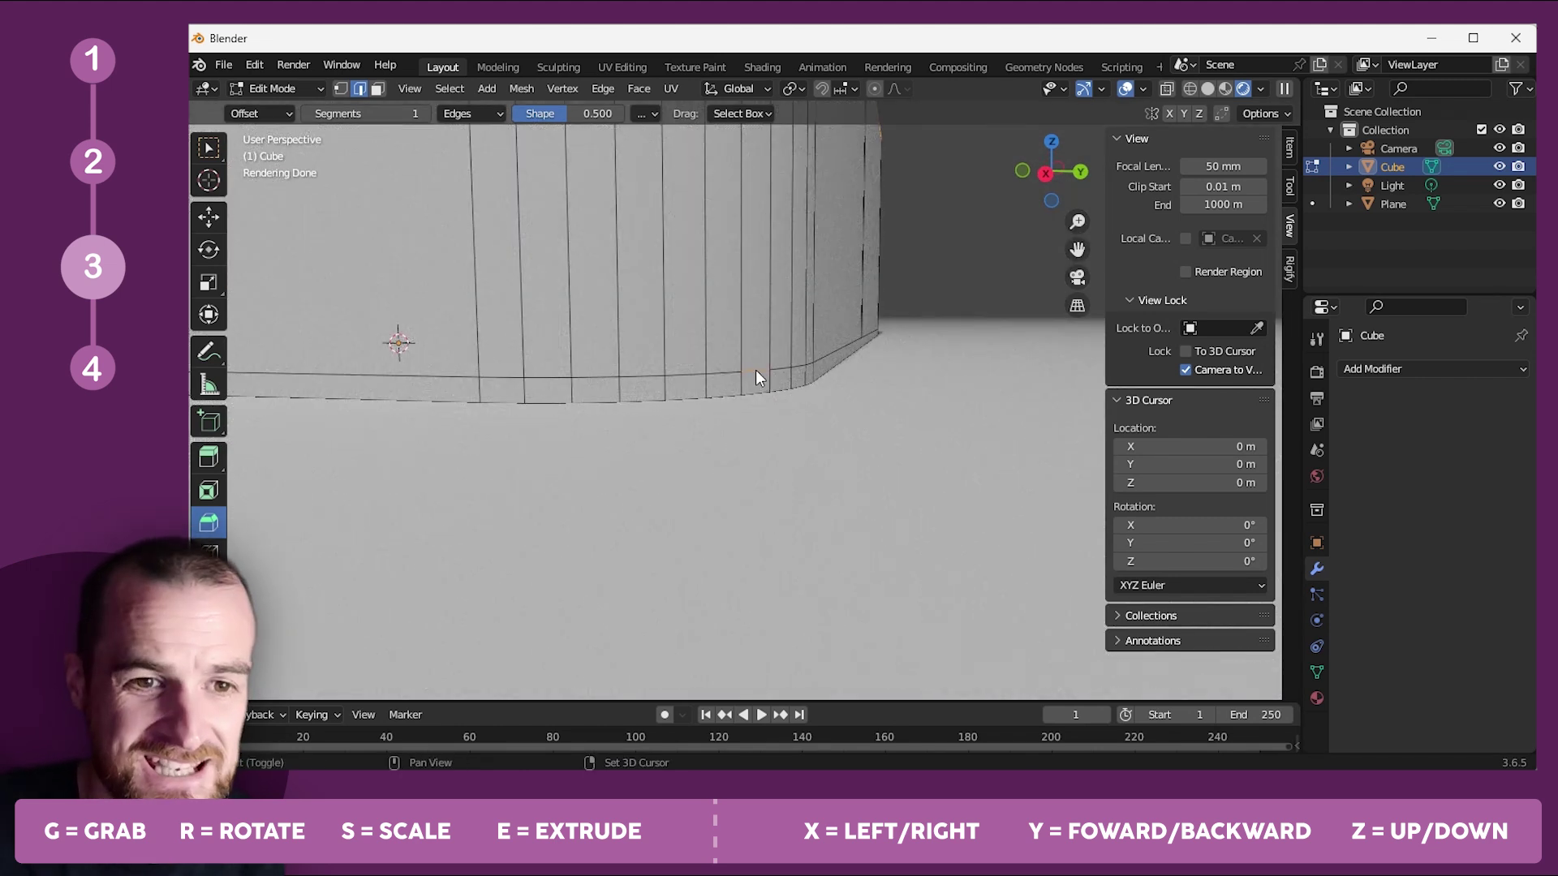
pyautogui.moveTo(743, 361); pyautogui.dragTo(646, 320, button='middle')
pyautogui.scroll(-3, 617, 292)
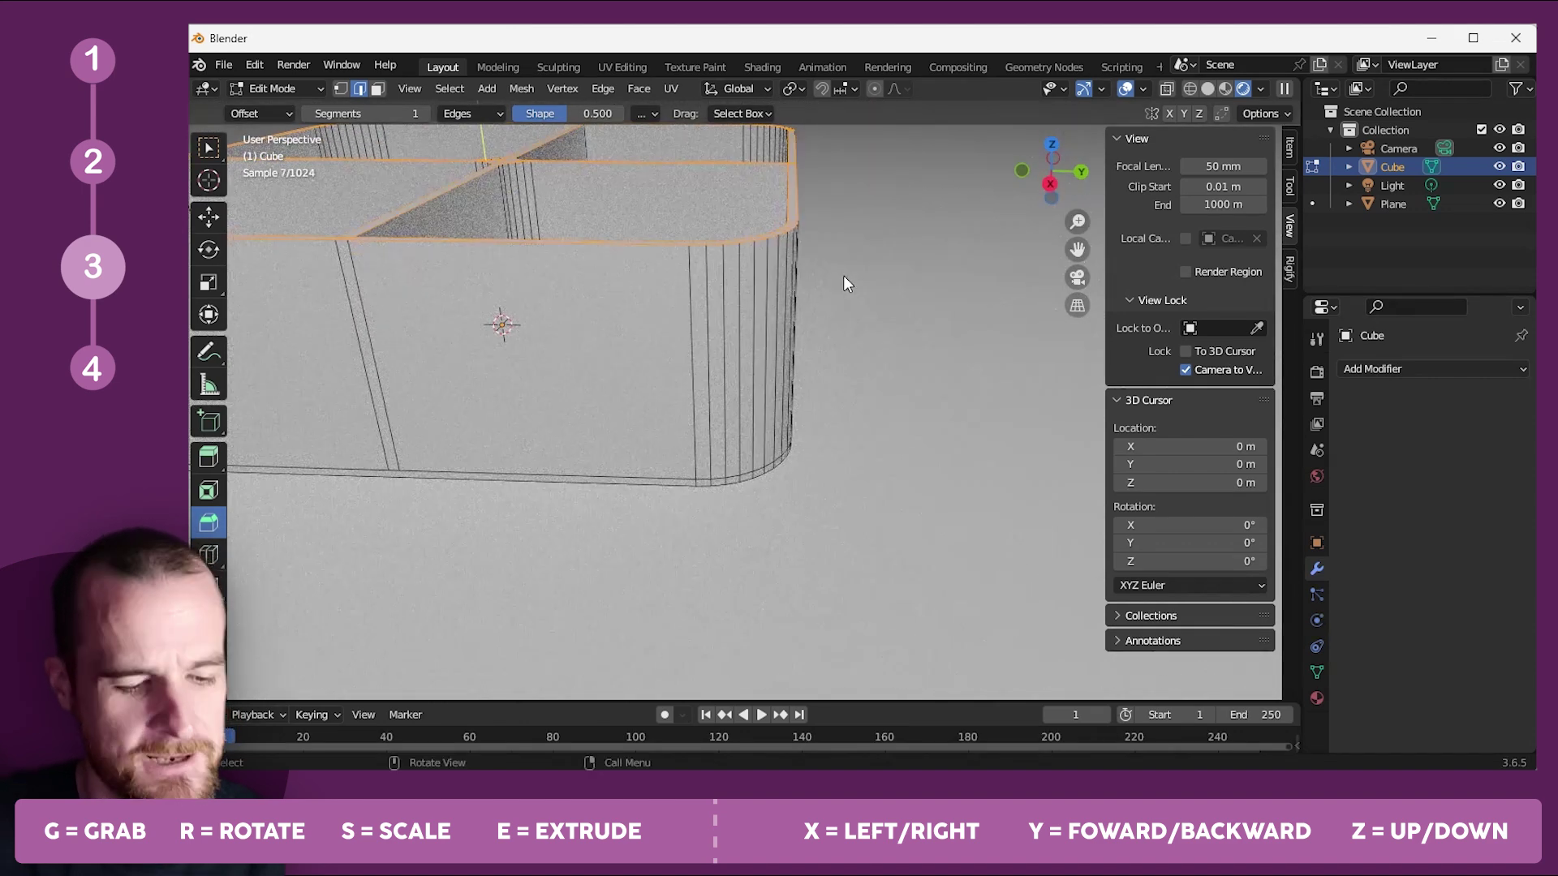
# Scale the selected top rim and dividers by 1.076 to flare the box walls outward.
pyautogui.press('s')
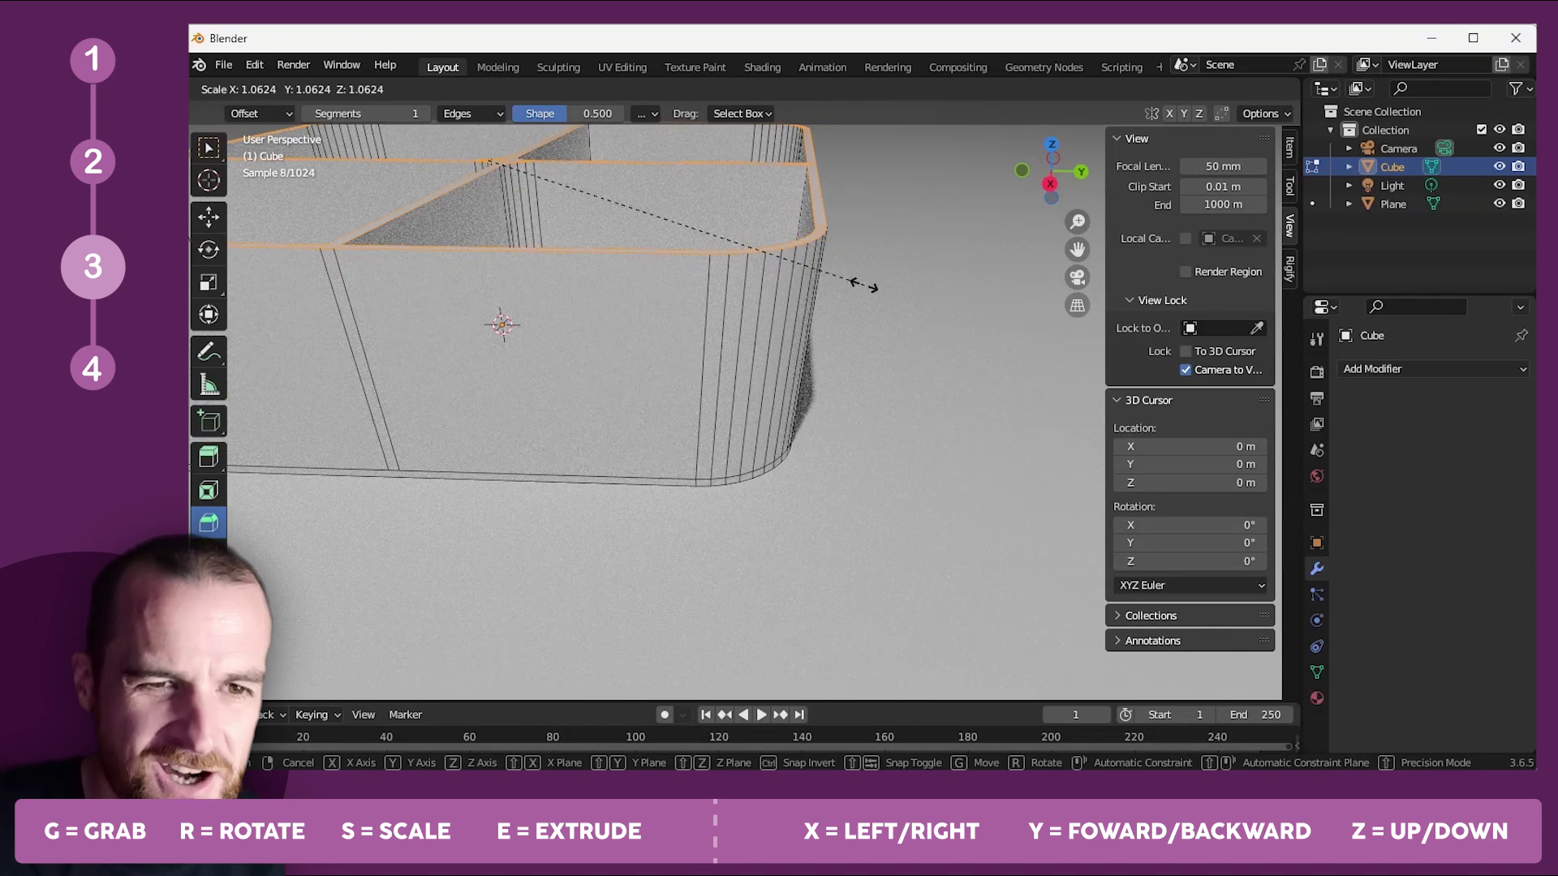
pyautogui.click(865, 292)
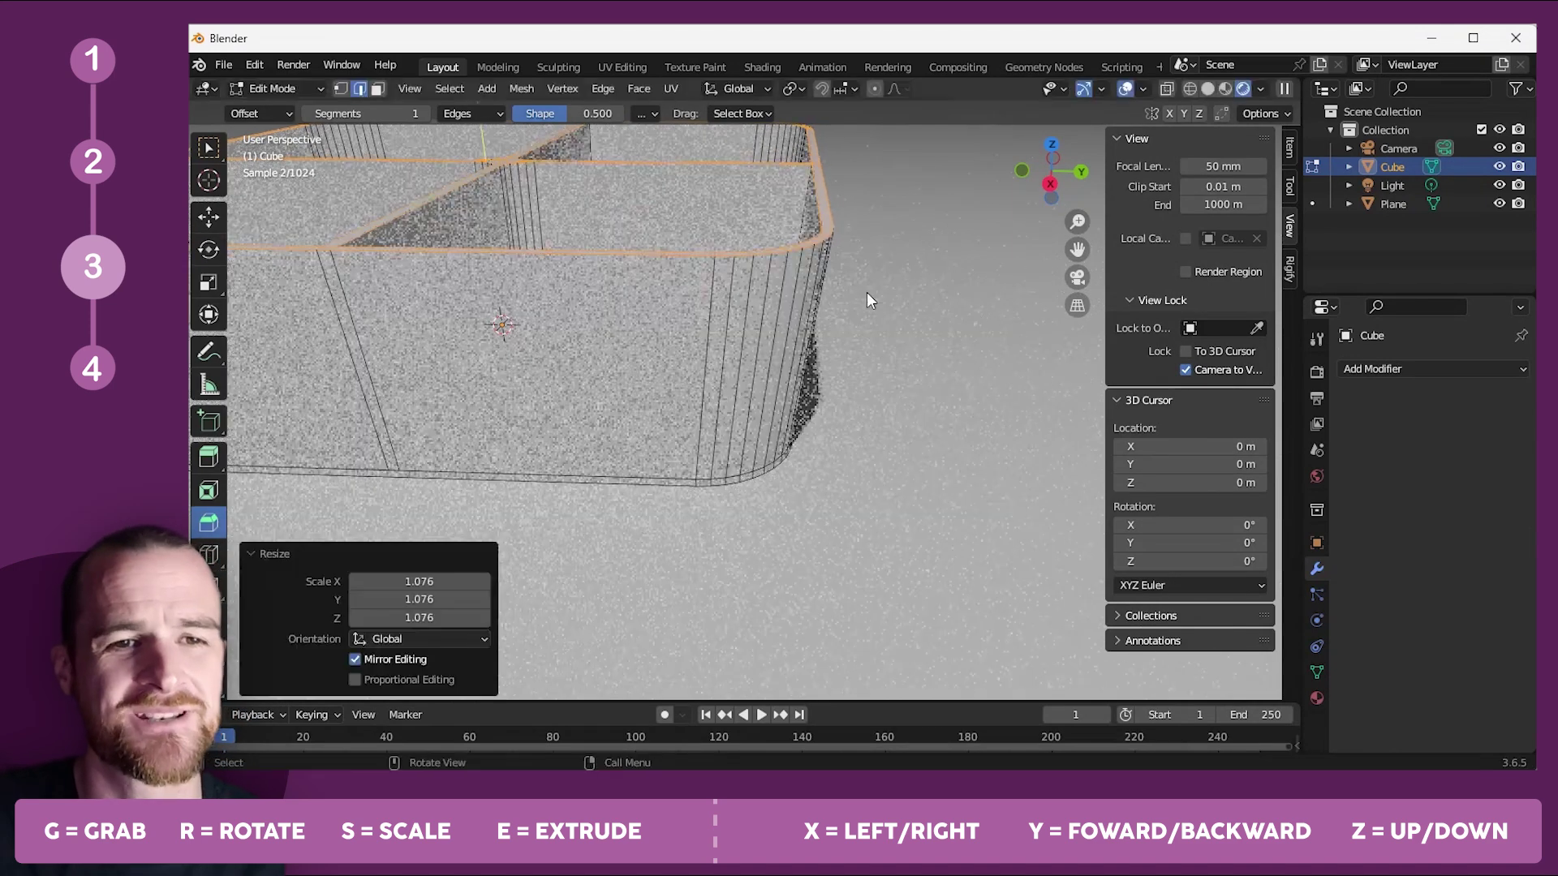
pyautogui.moveTo(703, 309); pyautogui.dragTo(736, 347, button='middle')
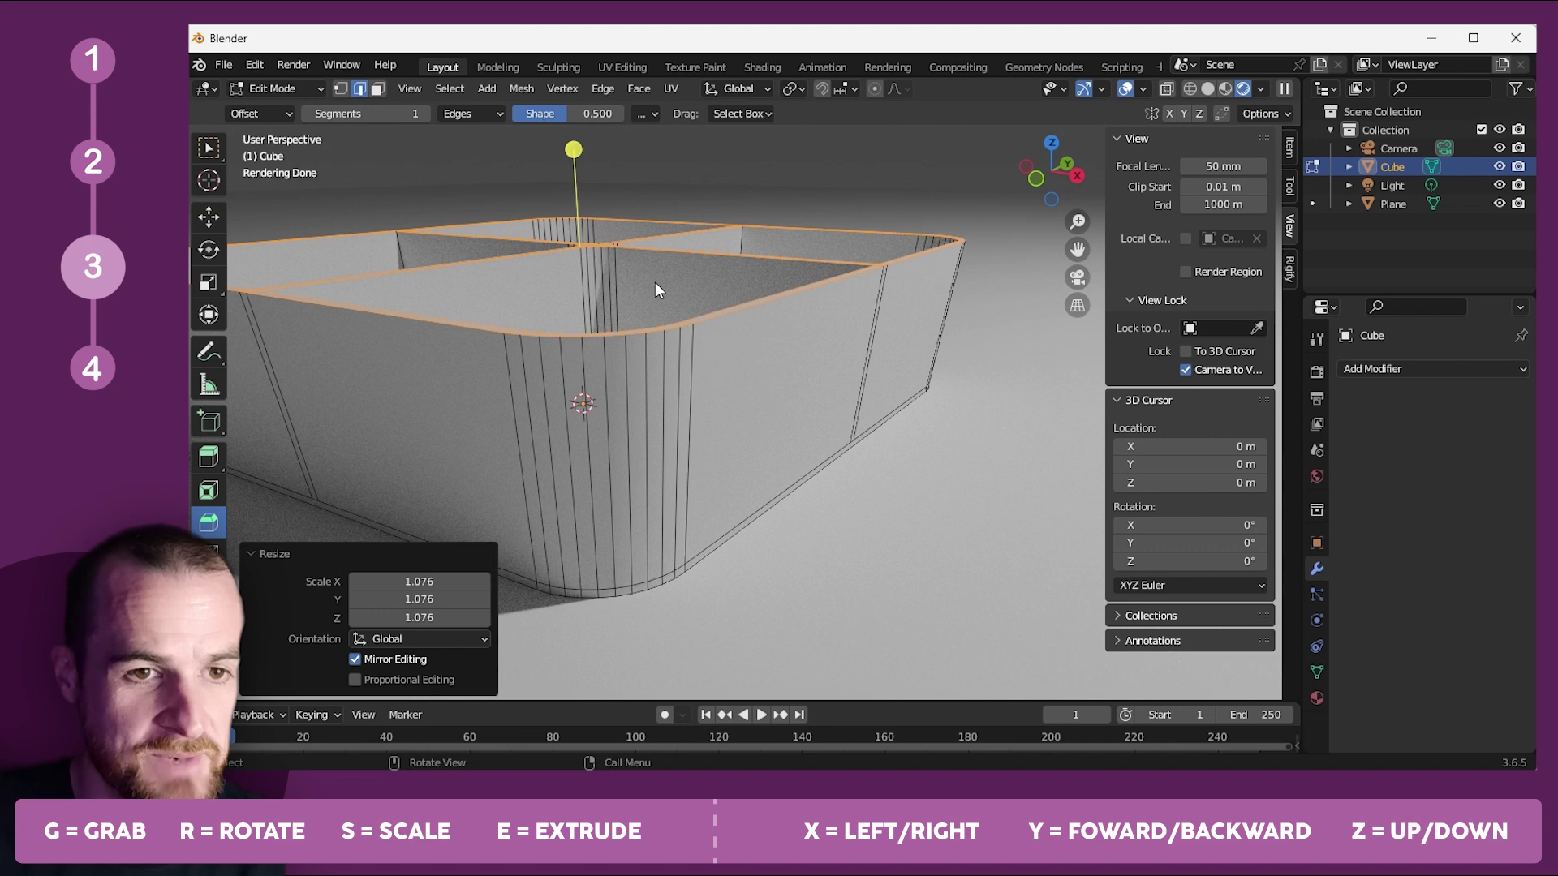
# Extrude the selected top rim and dividers upward by about 0.018 m.
pyautogui.press('g')
pyautogui.press('z')
pyautogui.press('z')
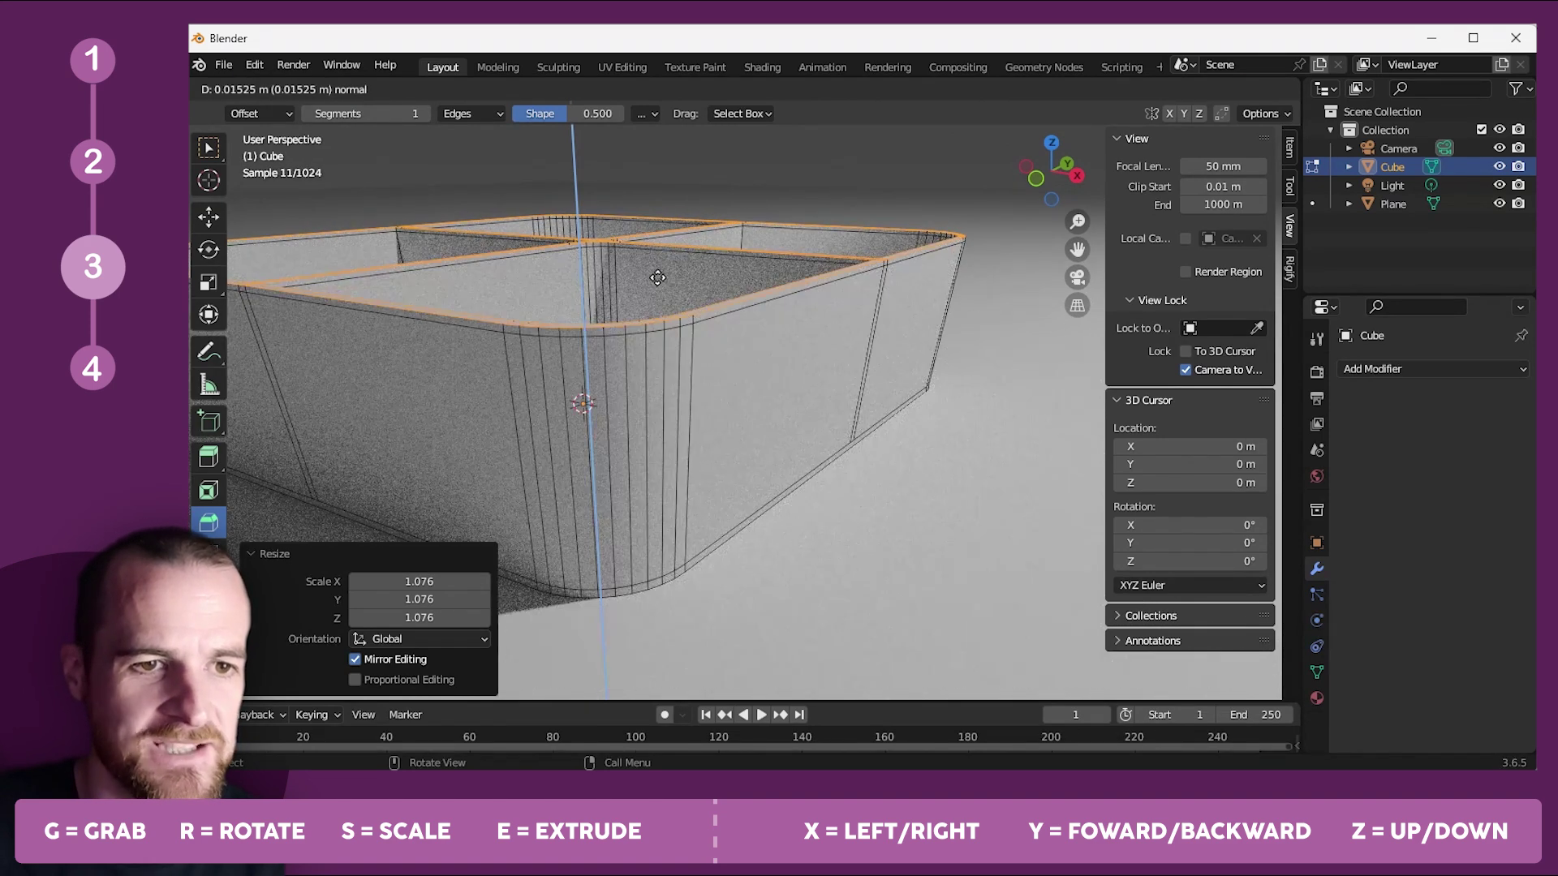
pyautogui.click(657, 280)
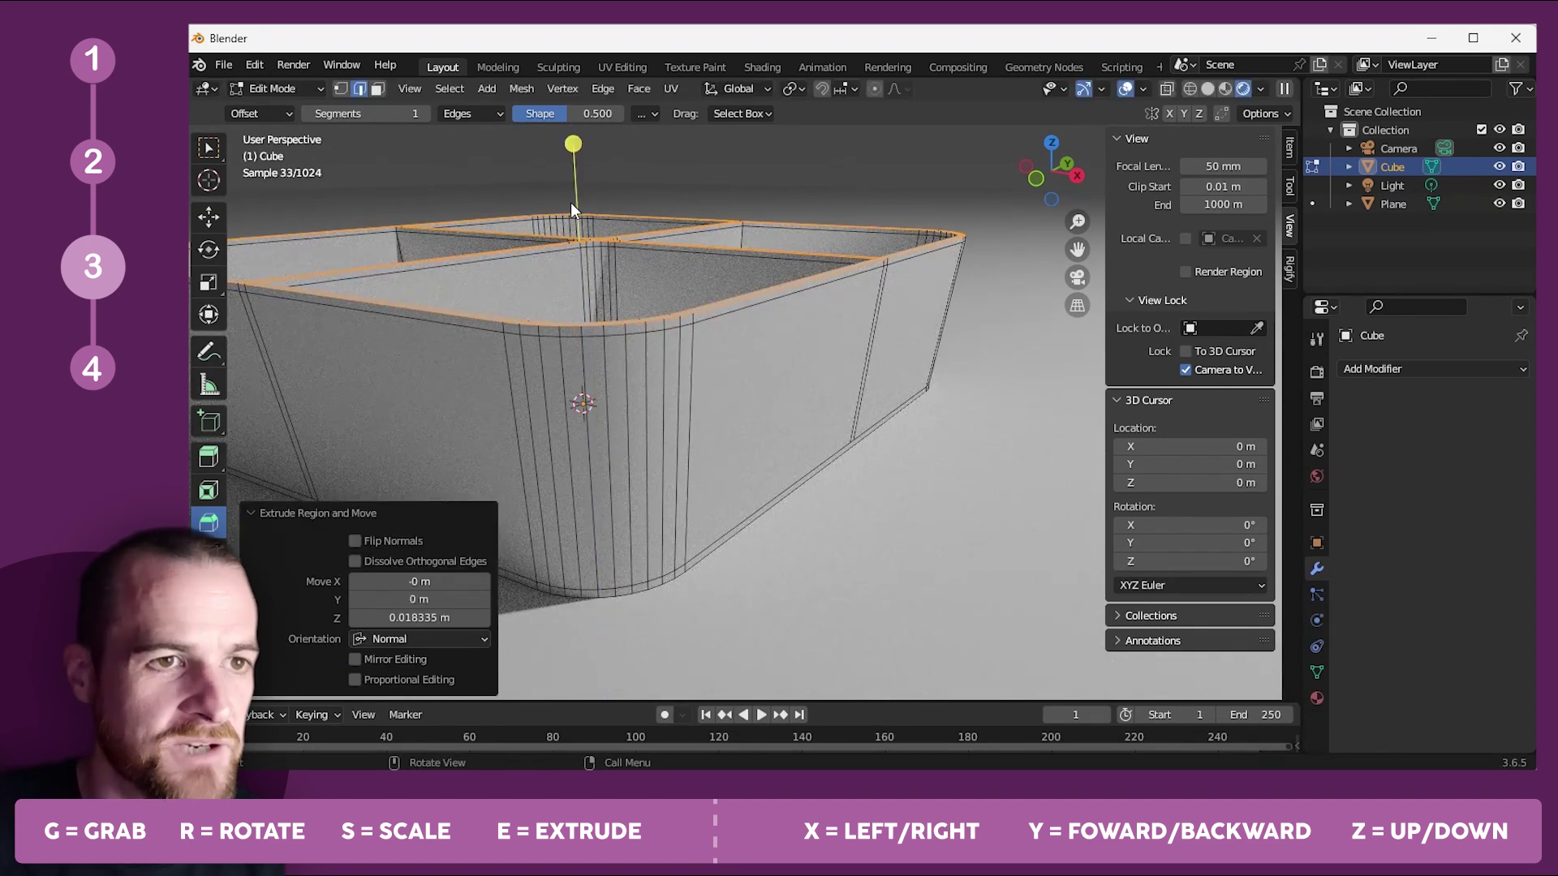
# Select the outer face loop of the new rim band in face mode and extrude it along its normals by 0.0125 m.
pyautogui.click(377, 88)
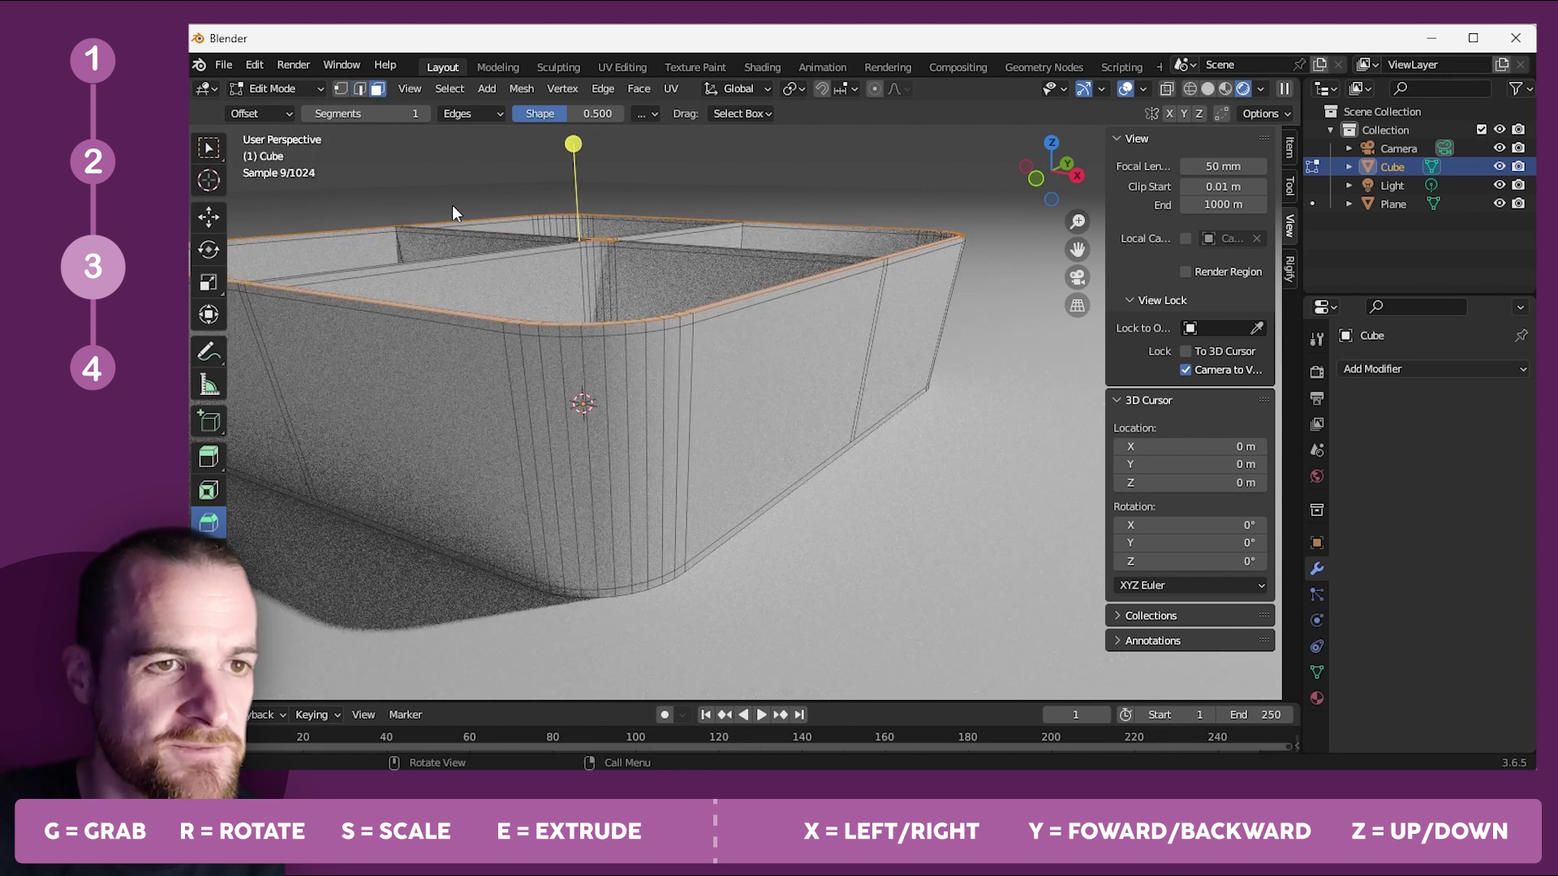
pyautogui.keyDown('alt'); pyautogui.click(582, 333); pyautogui.keyUp('alt')
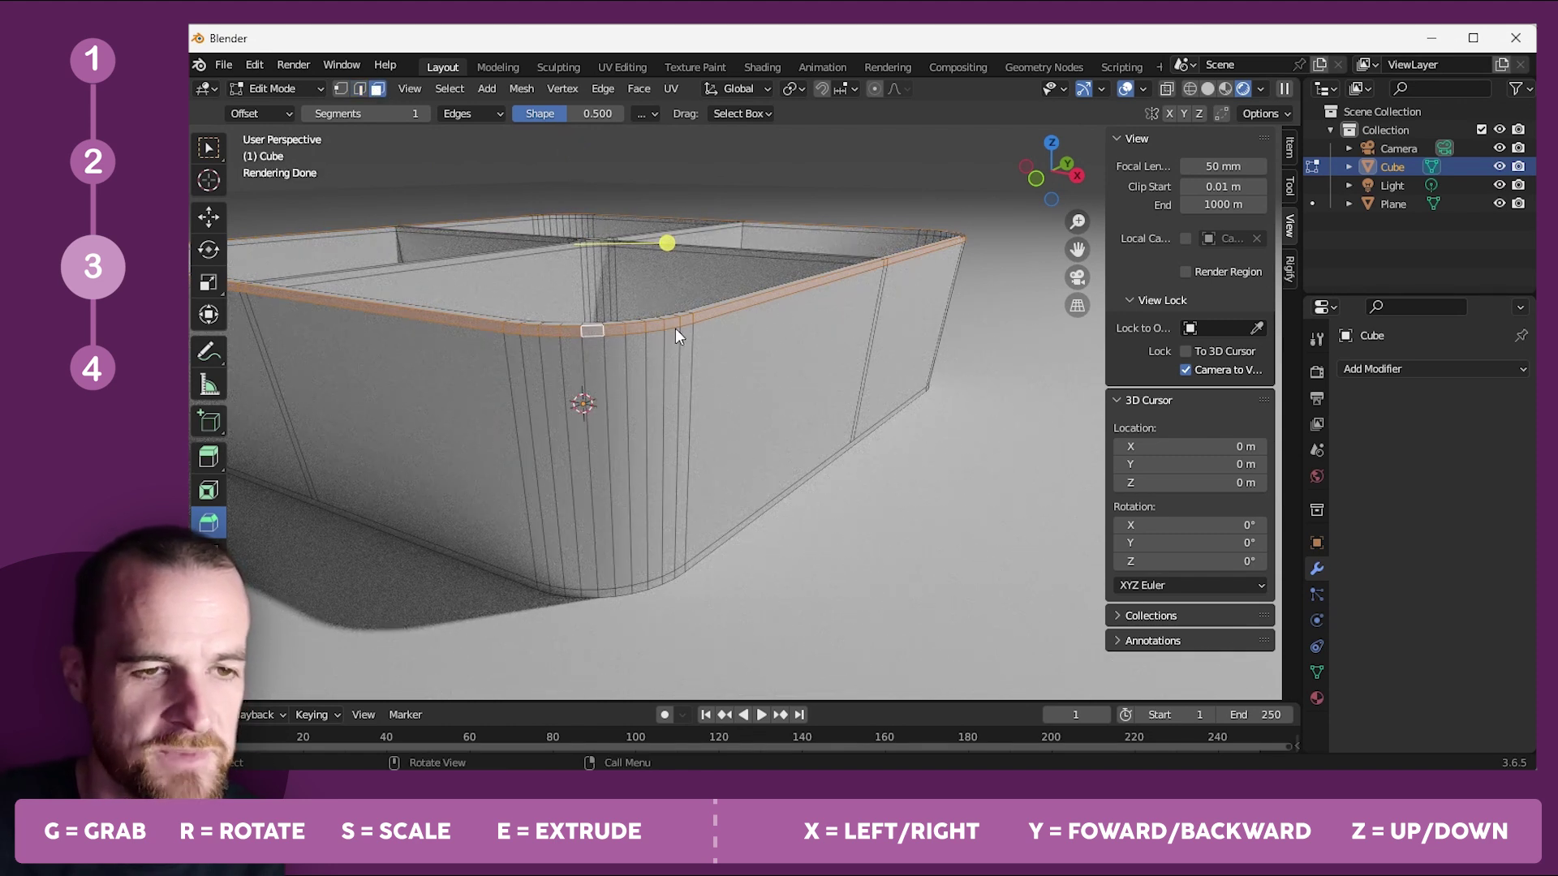
pyautogui.click(212, 457)
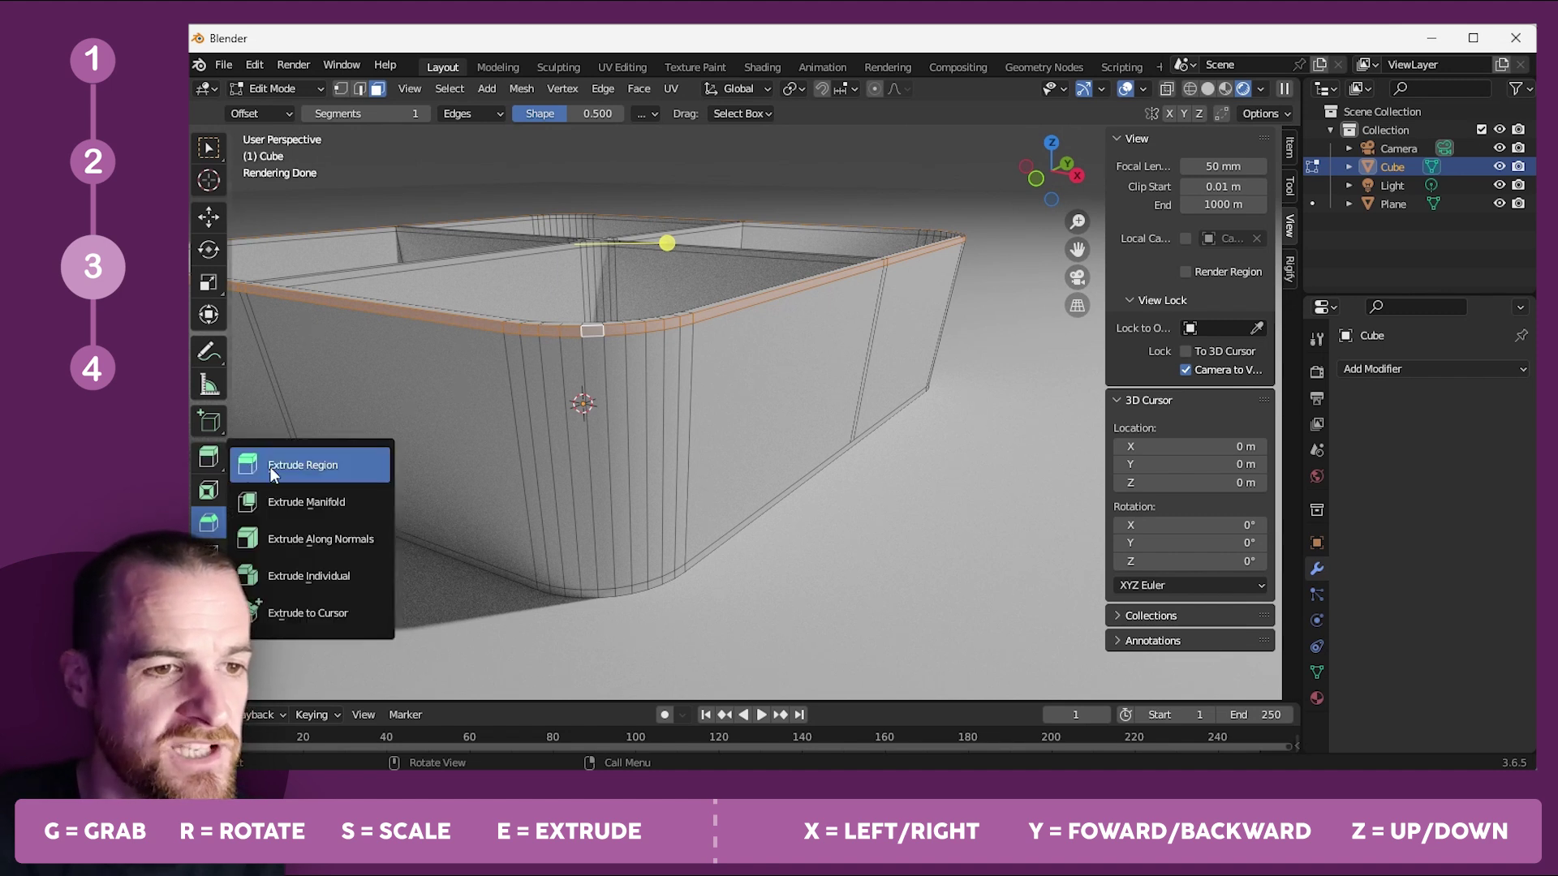
pyautogui.click(313, 537)
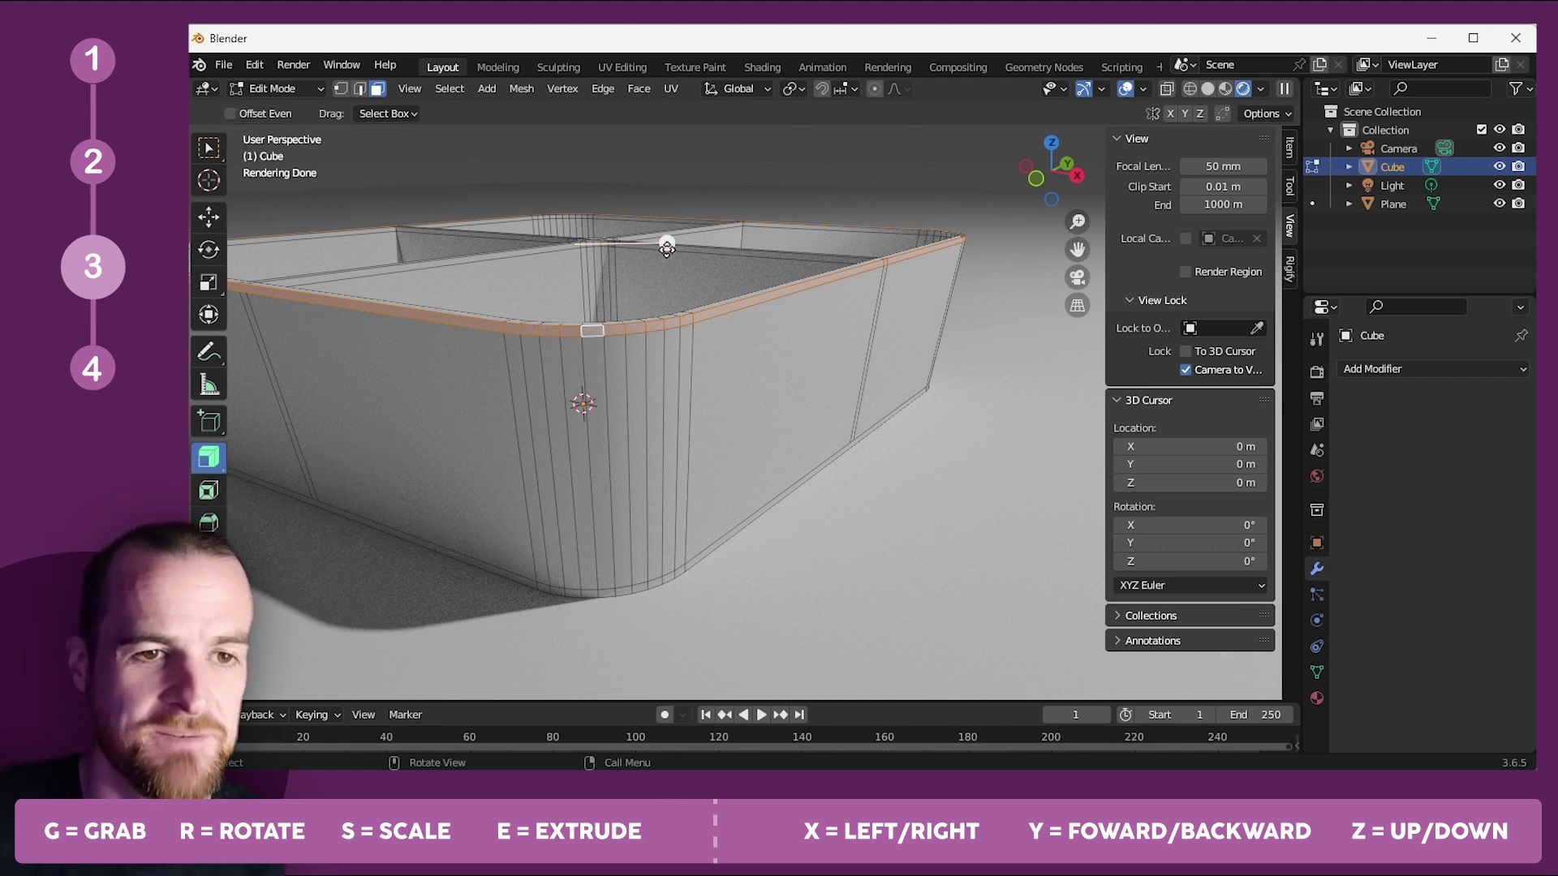
pyautogui.moveTo(668, 244)
pyautogui.mouseDown()
pyautogui.moveTo(684, 240)
pyautogui.moveTo(671, 237)
pyautogui.mouseUp()
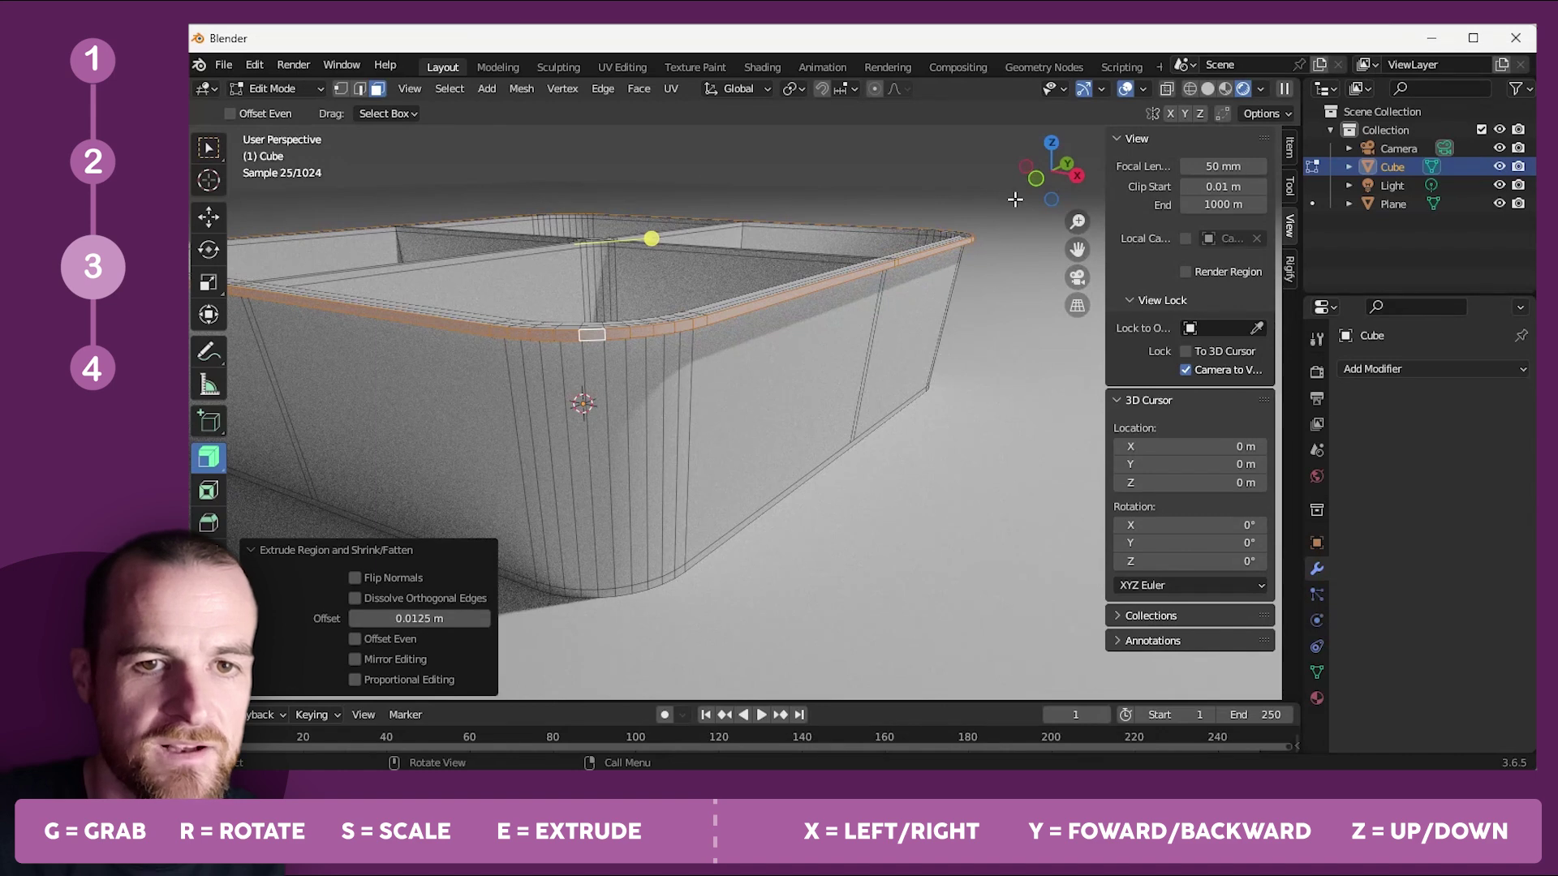
# Select the face loop on the underside of the rim lip and extrude it slightly downward along its normals.
pyautogui.press('Tab')
pyautogui.click(694, 401)
pyautogui.scroll(3, 714, 378)
pyautogui.moveTo(714, 378); pyautogui.dragTo(874, 305, button='middle')
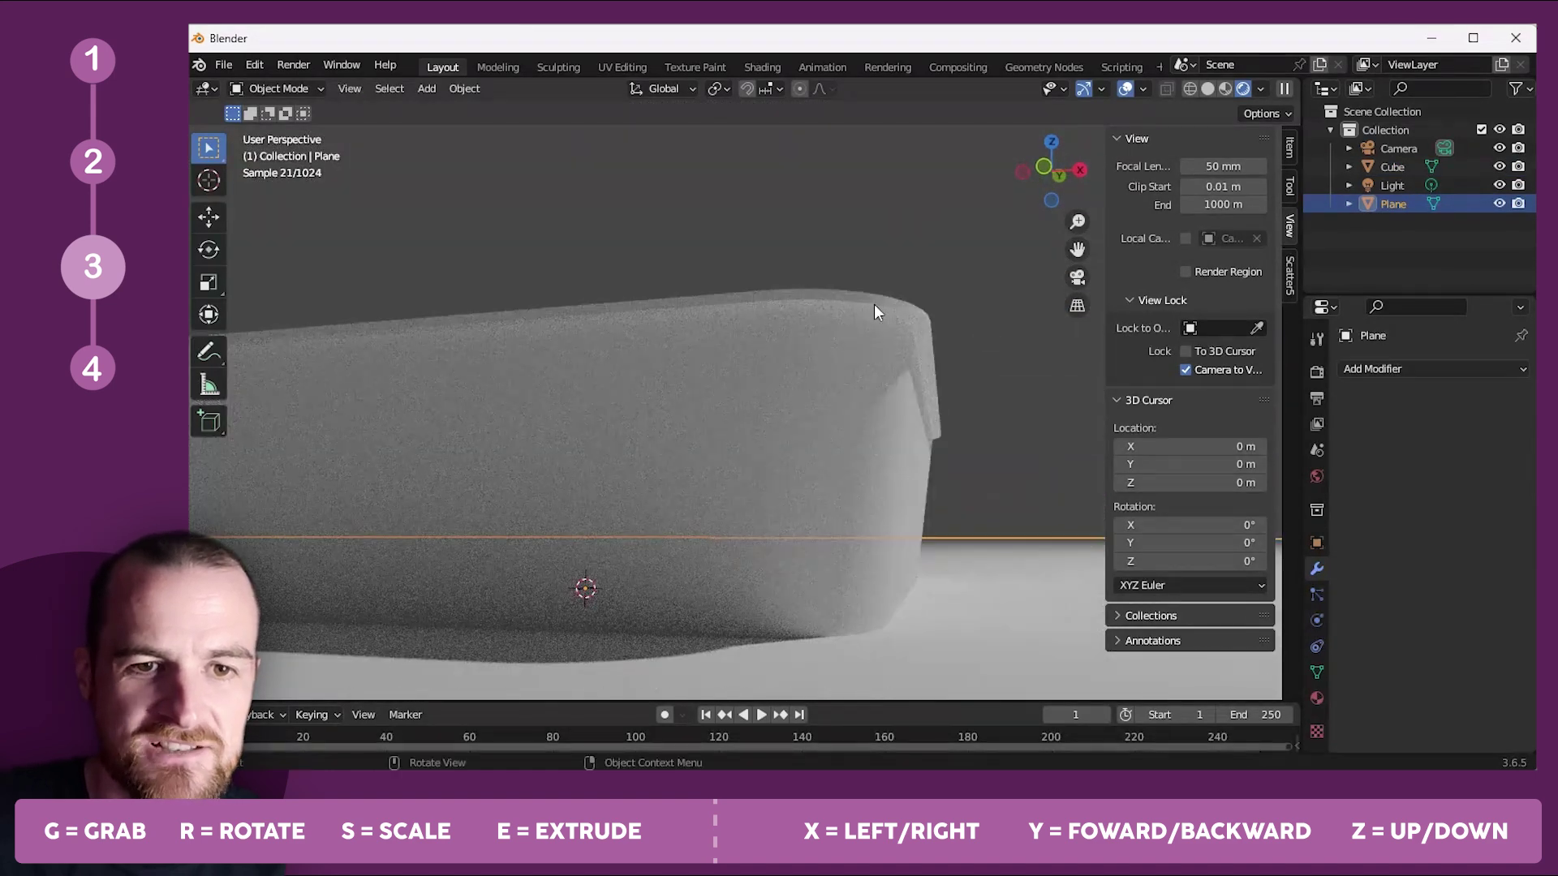
pyautogui.click(874, 307)
pyautogui.press('Tab')
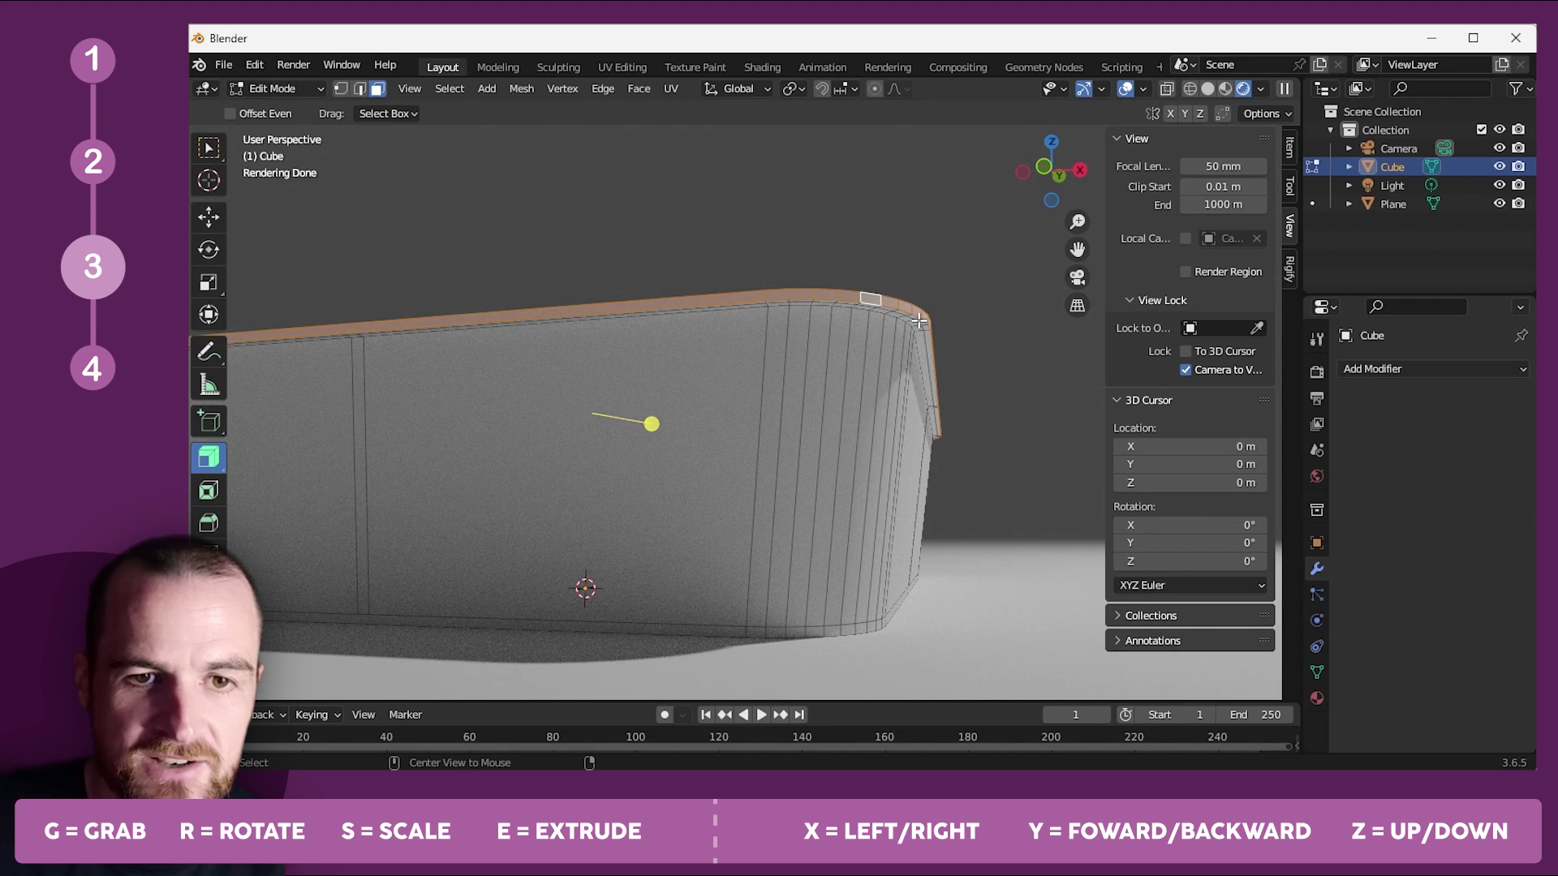
pyautogui.keyDown('alt'); pyautogui.click(920, 321); pyautogui.keyUp('alt')
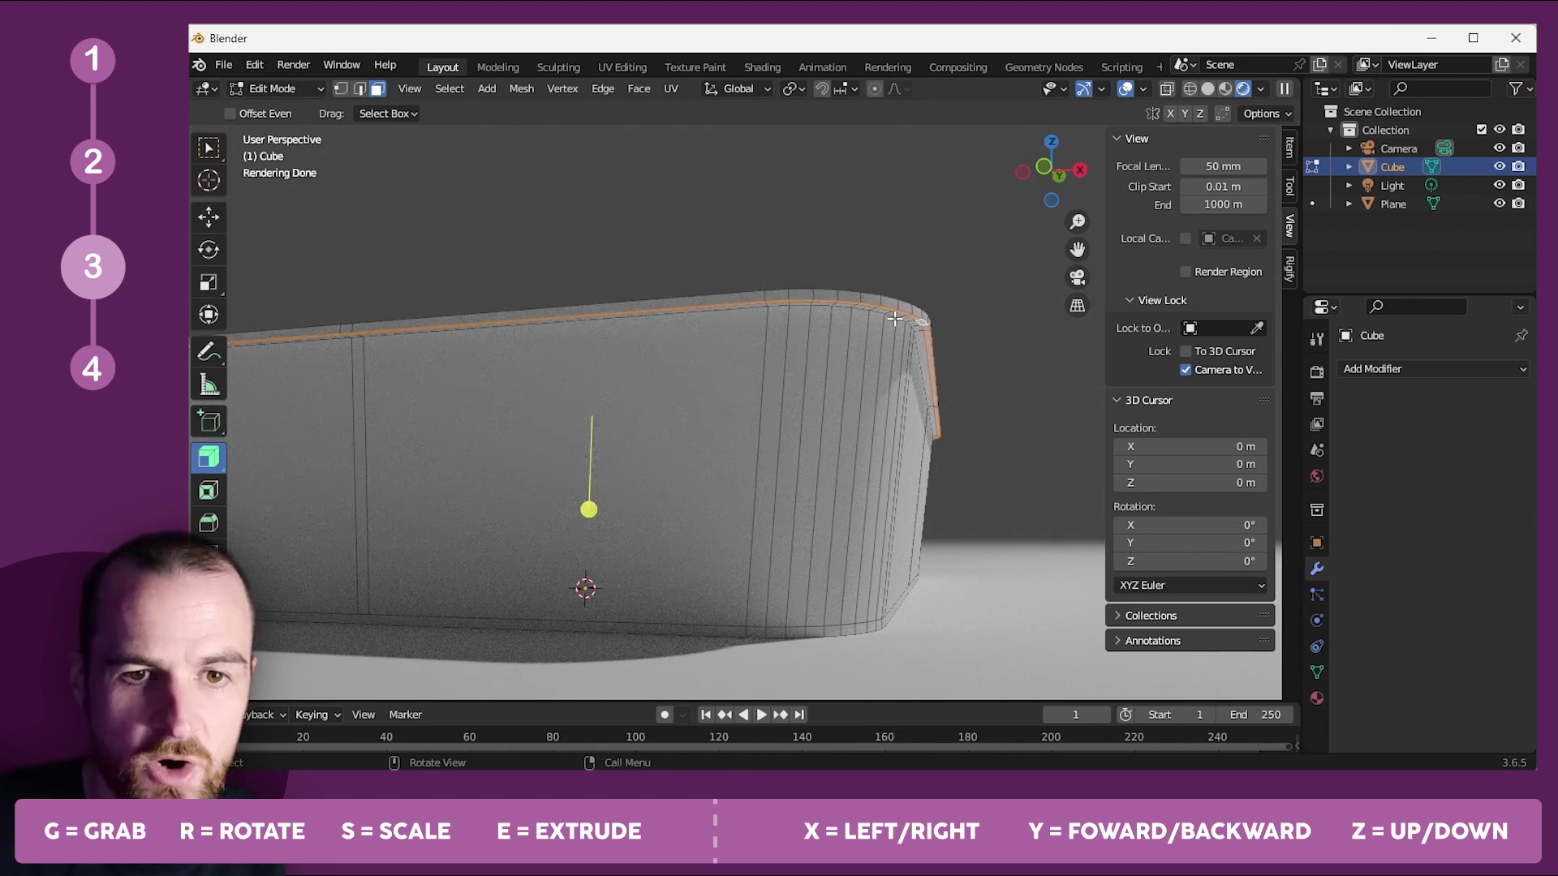
pyautogui.moveTo(588, 509); pyautogui.dragTo(600, 204)
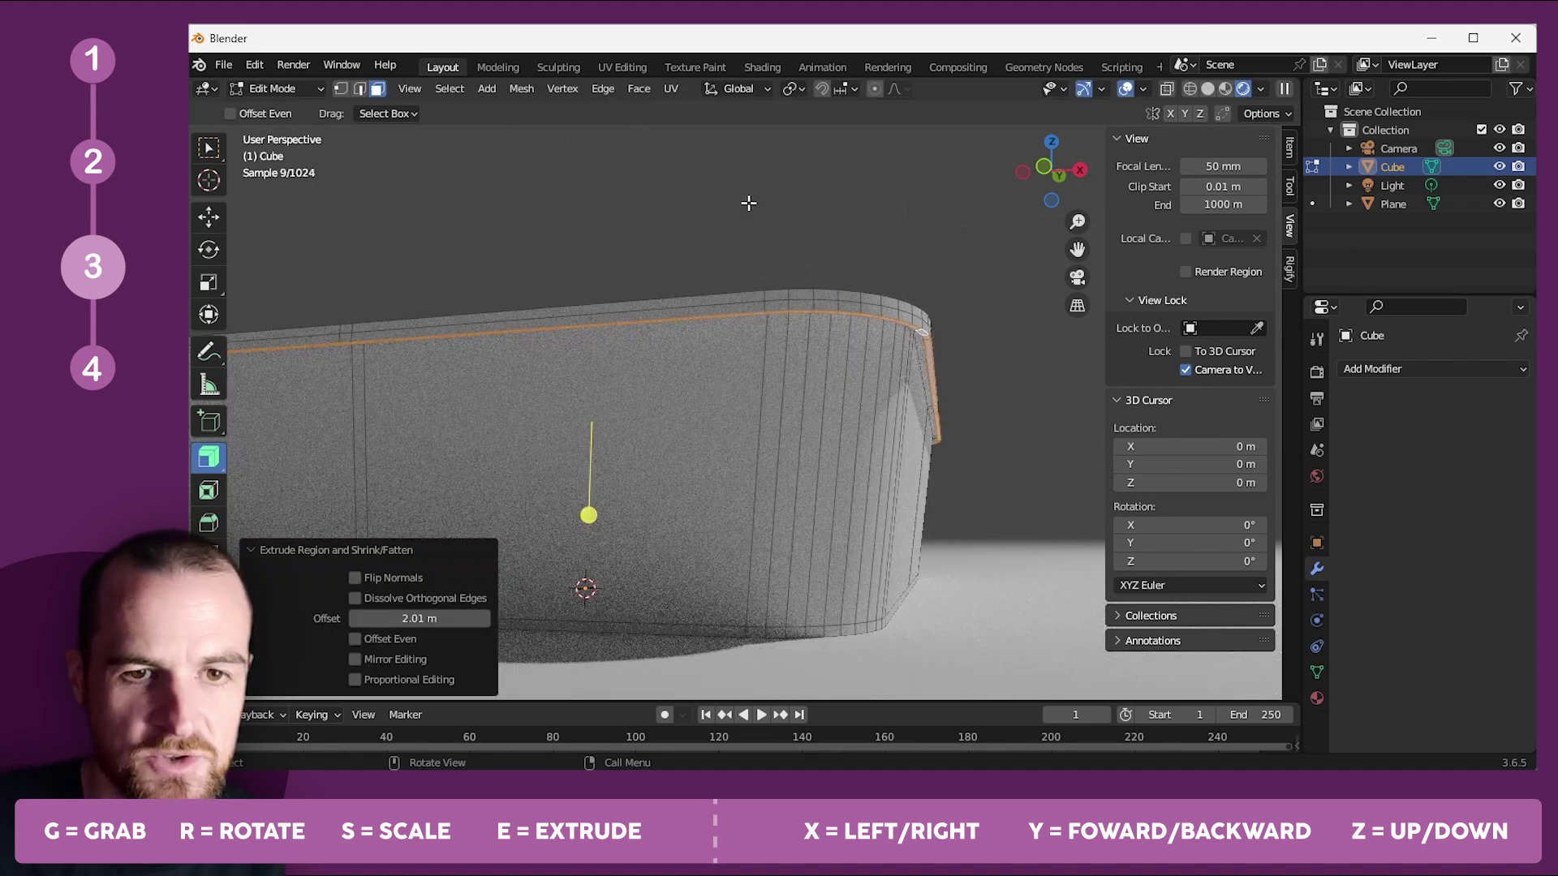
# Return to Object Mode, check the whole box with its rim, and select it.
pyautogui.press('Tab')
pyautogui.moveTo(849, 414); pyautogui.dragTo(761, 352, button='middle')
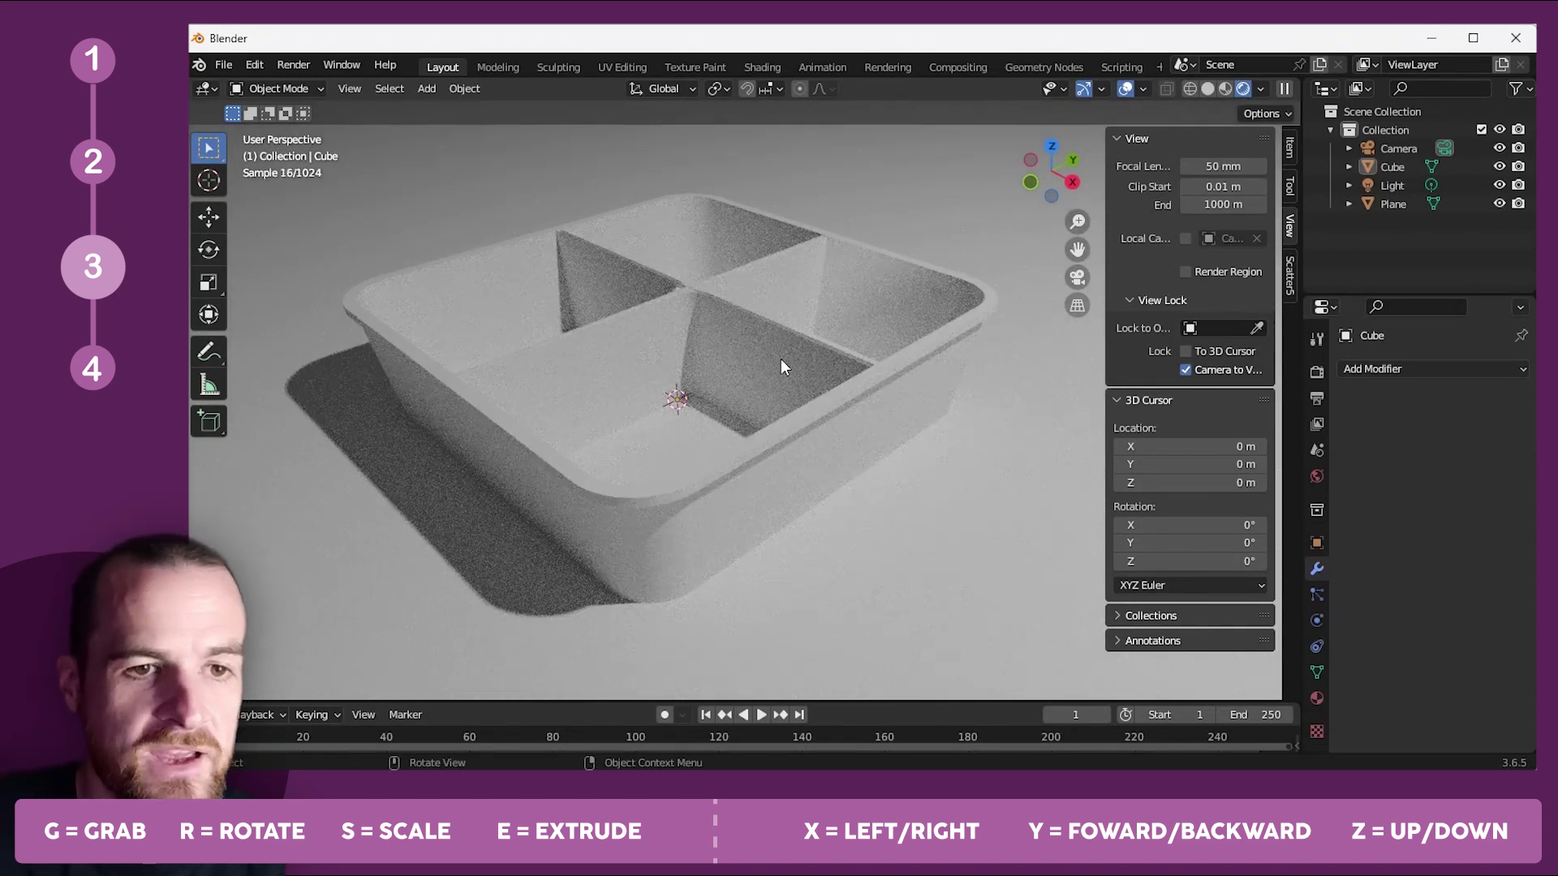
pyautogui.click(777, 352)
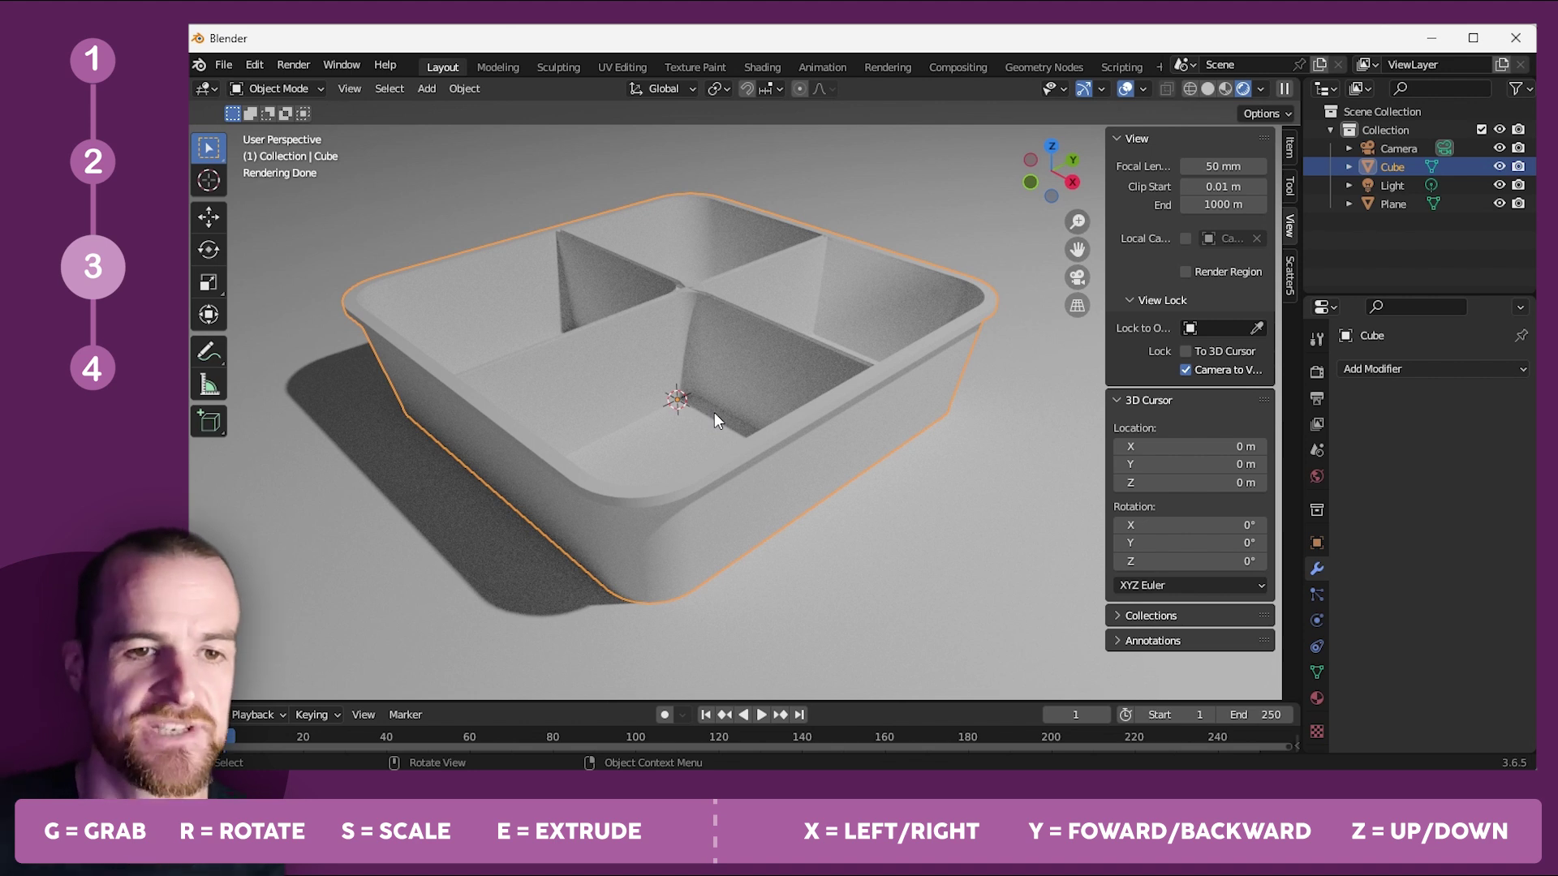
pyautogui.press('g')
pyautogui.press('z')
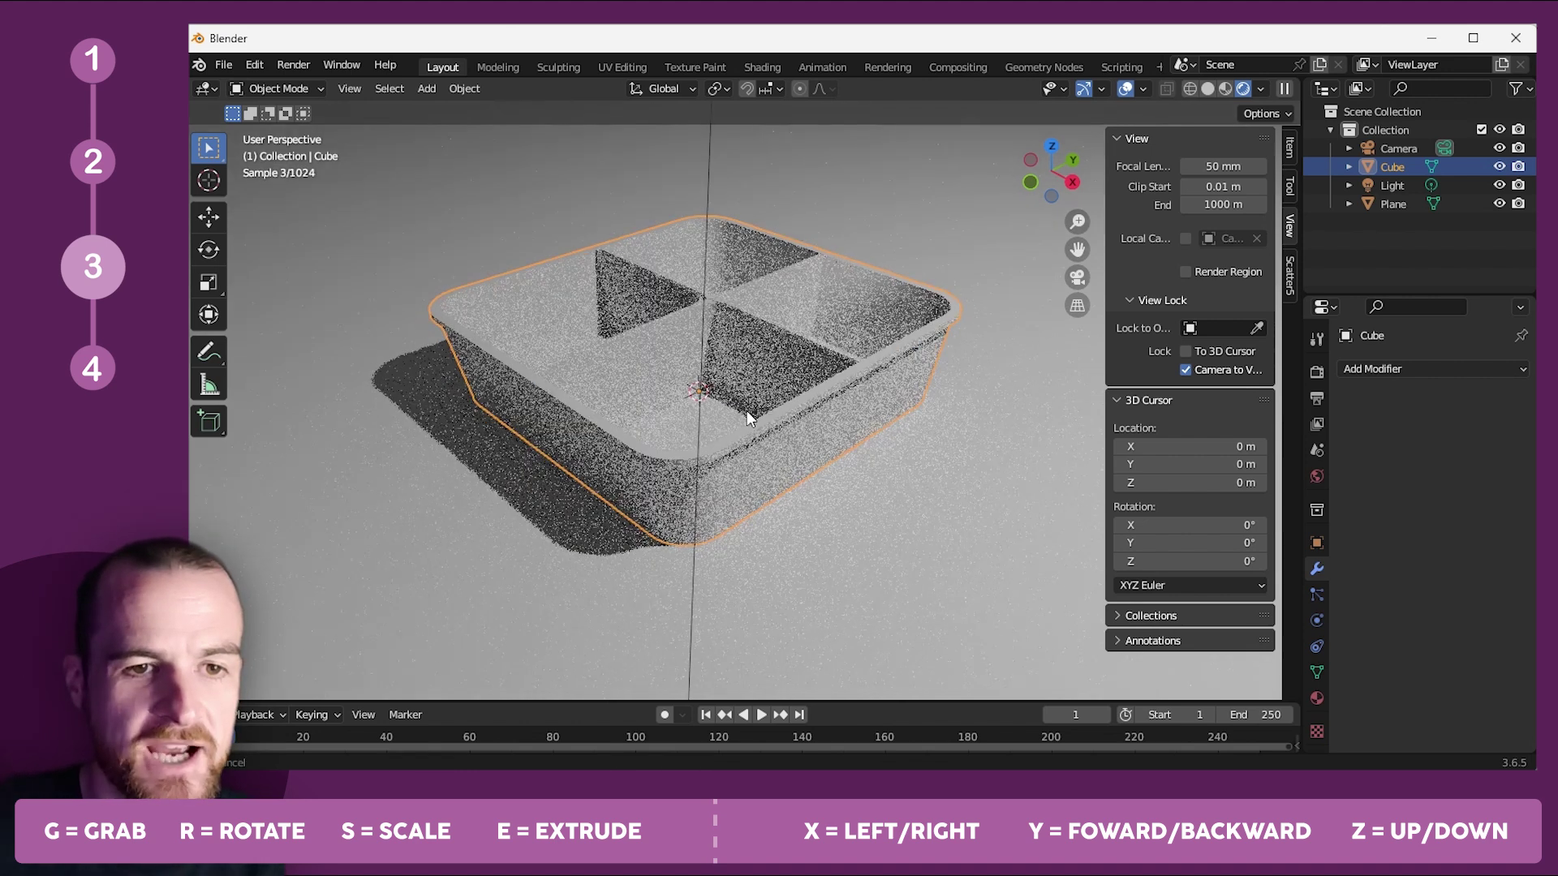
# Switch to File Explorer, check the bamboo.jpg image in the textures folder, and return to Blender.
pyautogui.hotkey('alt', 'Tab')
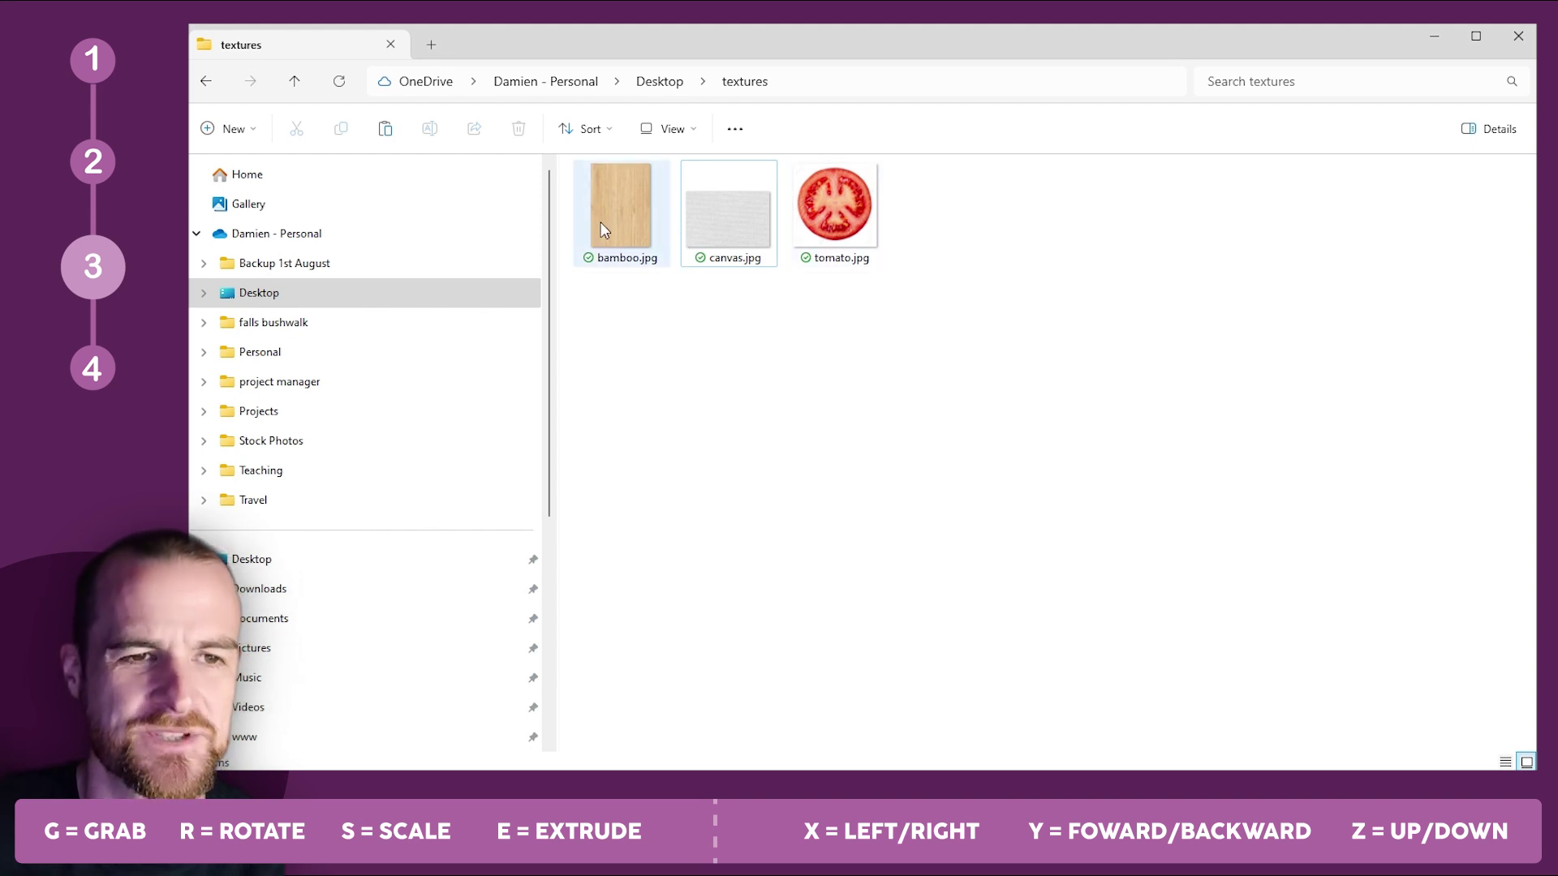
pyautogui.click(635, 236)
pyautogui.hotkey('alt', 'Tab')
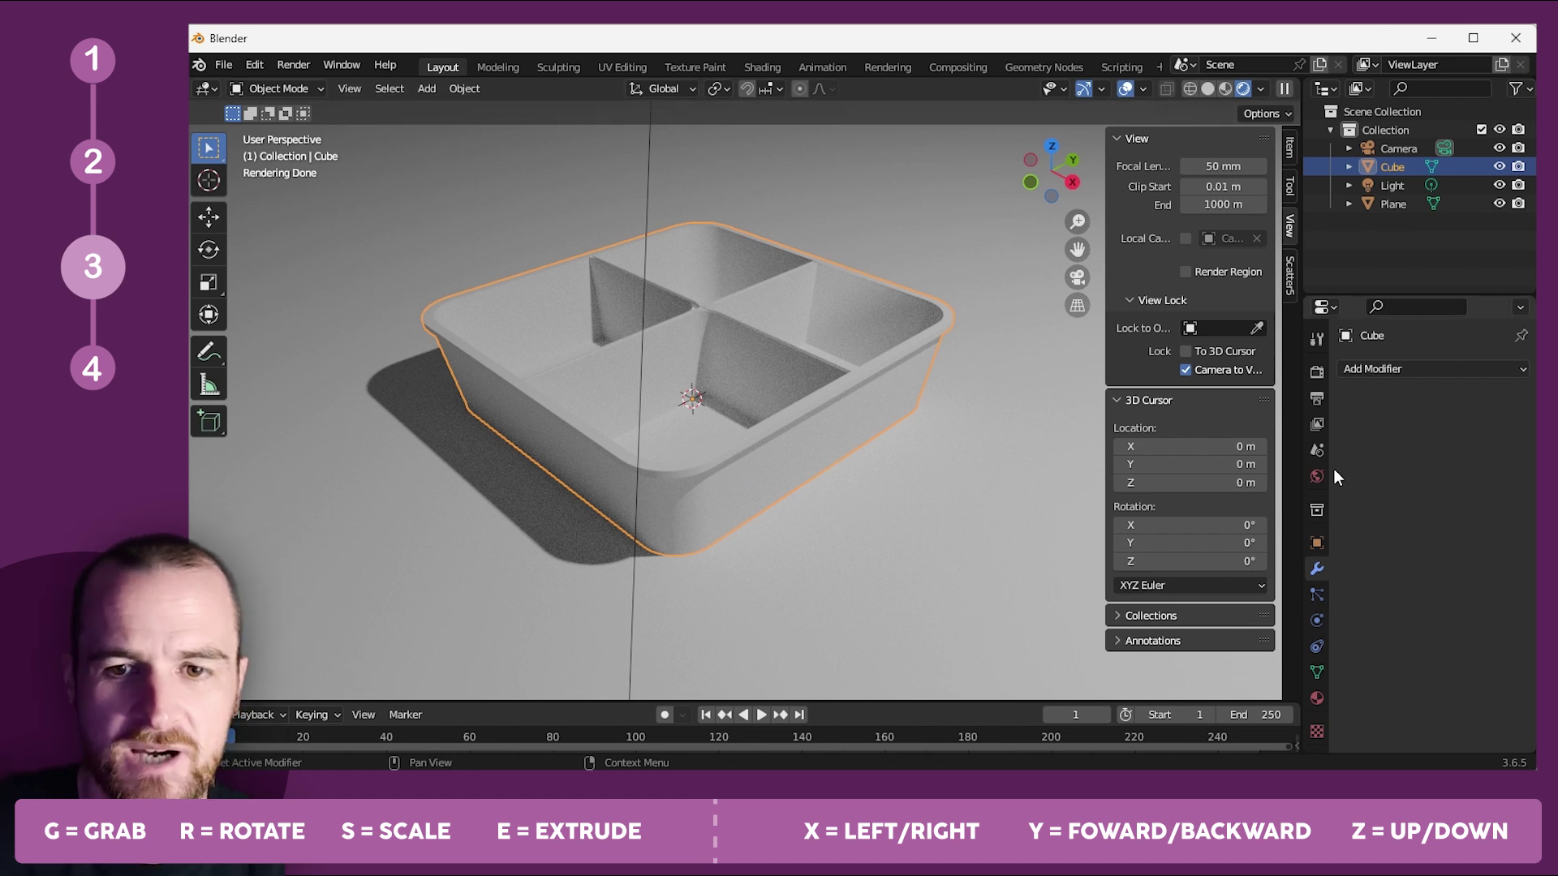
# Create a new material on the box and name it bamboo.
pyautogui.click(1316, 699)
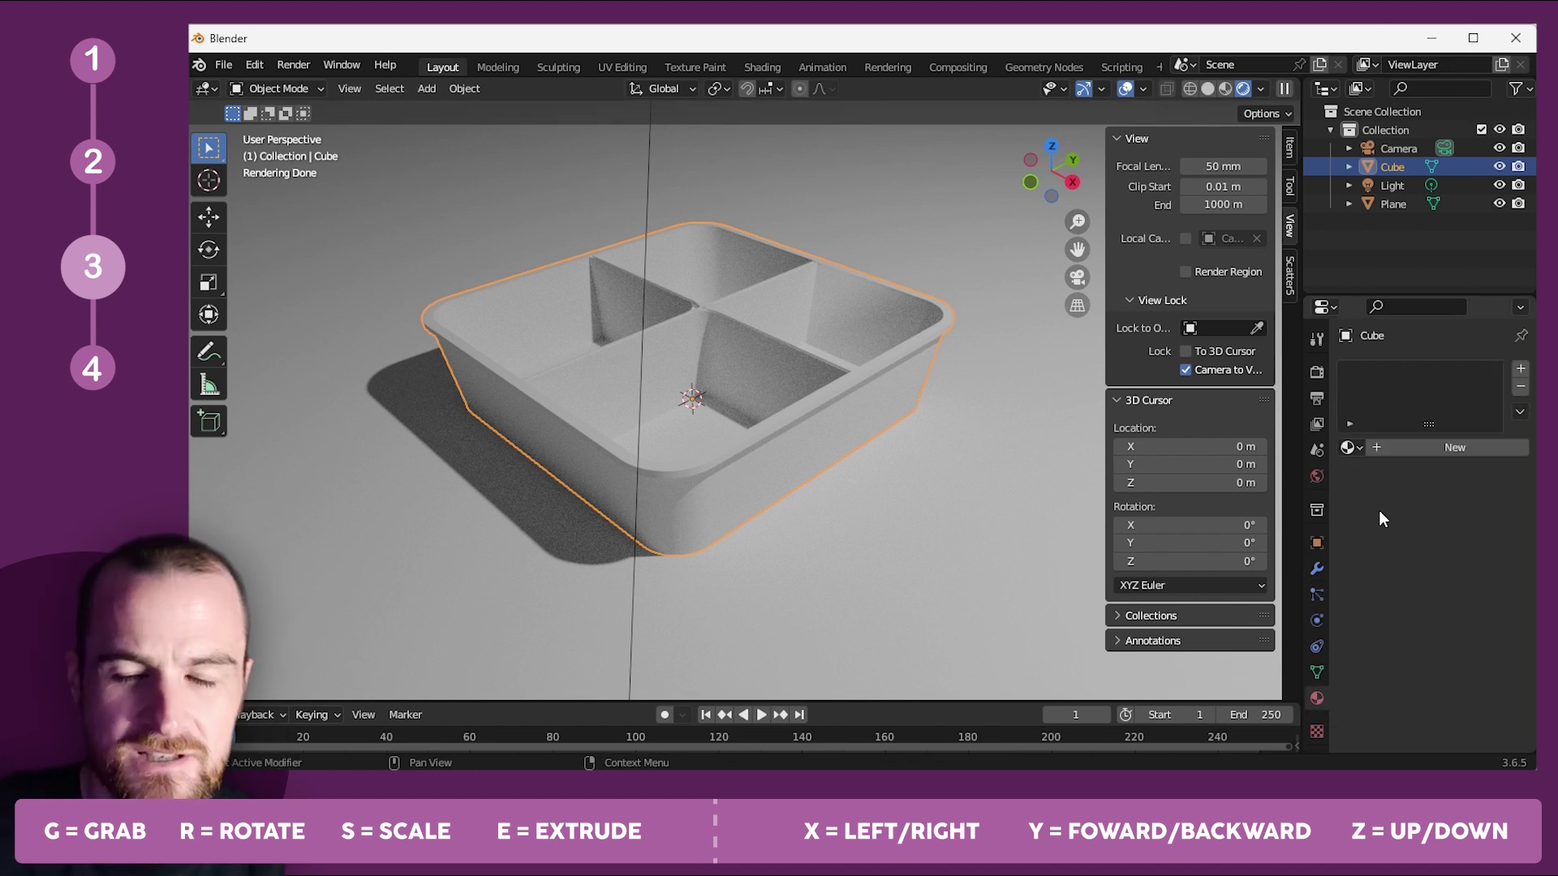
pyautogui.click(1404, 446)
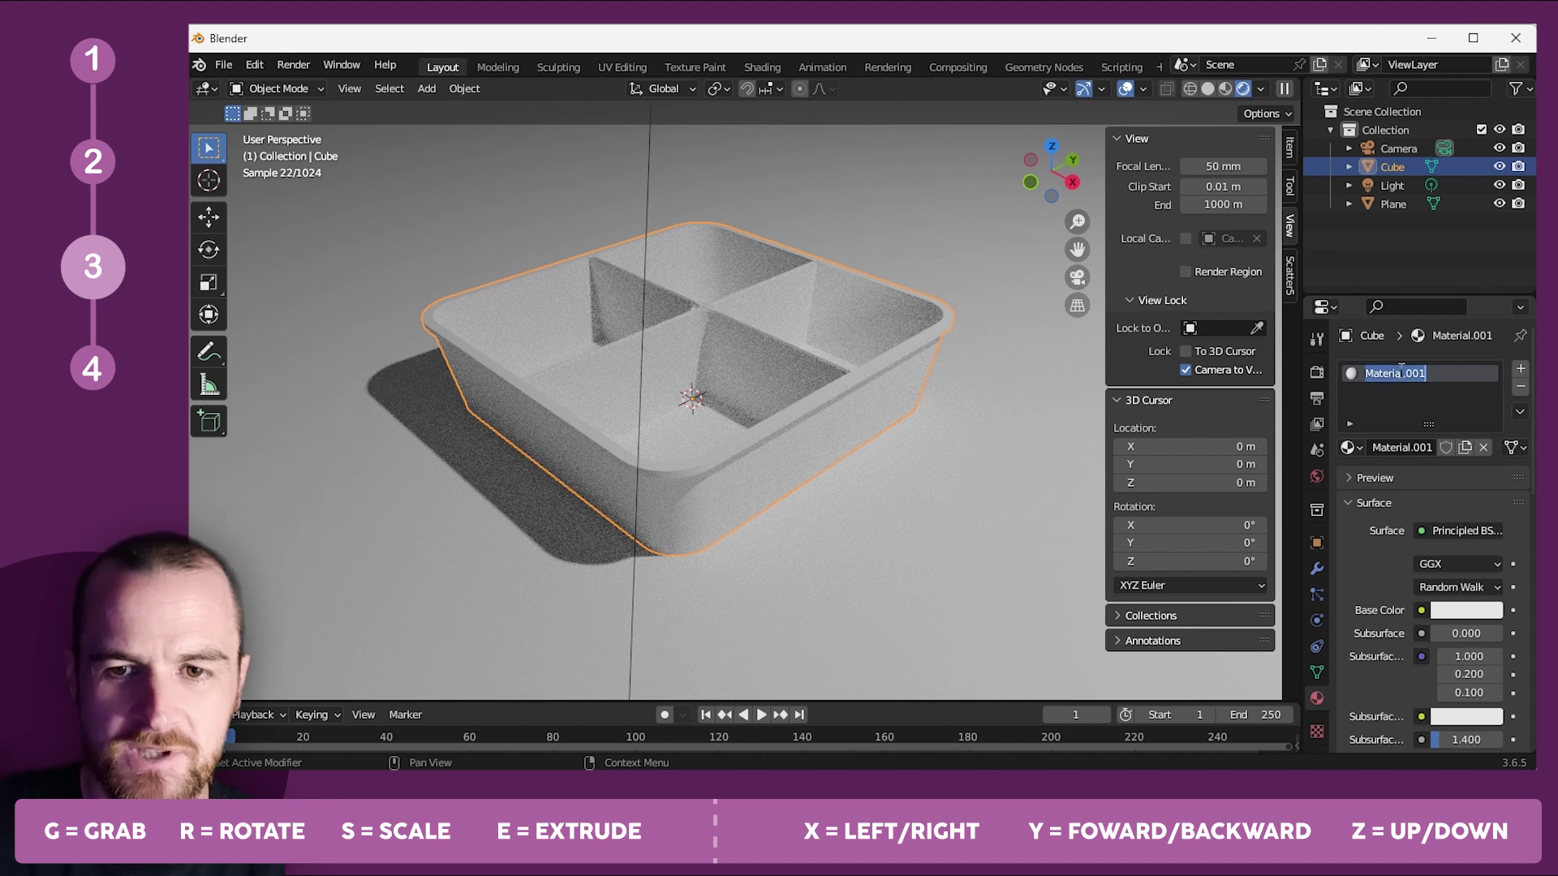
pyautogui.write('bamboo')
pyautogui.press('Return')
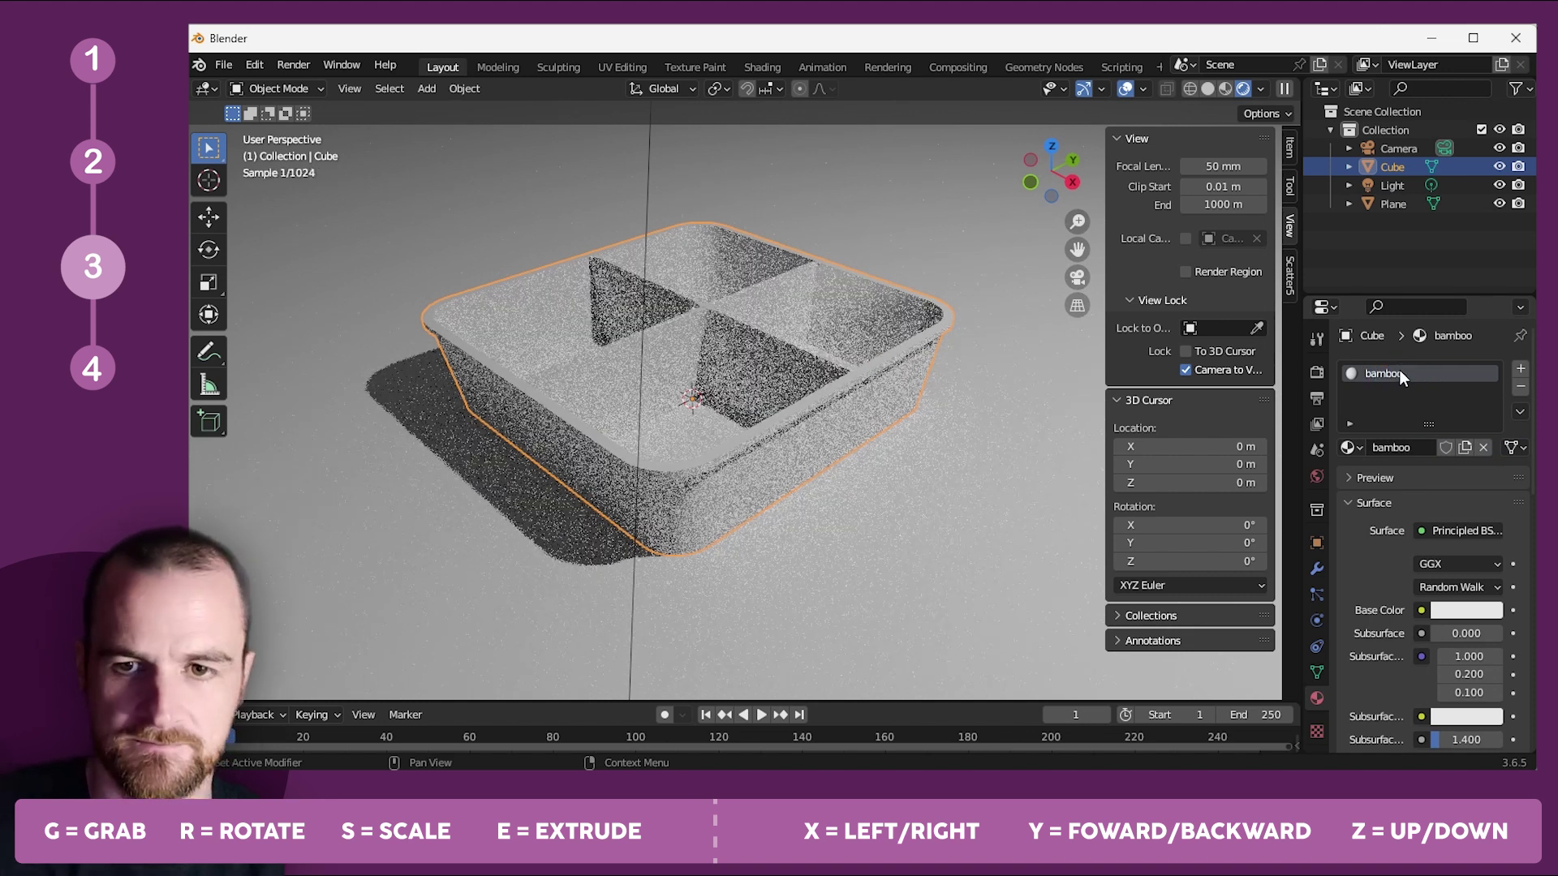
# Use an Image Texture for the material's base color and load bamboo.jpg from the textures folder on the Desktop.
pyautogui.click(1421, 610)
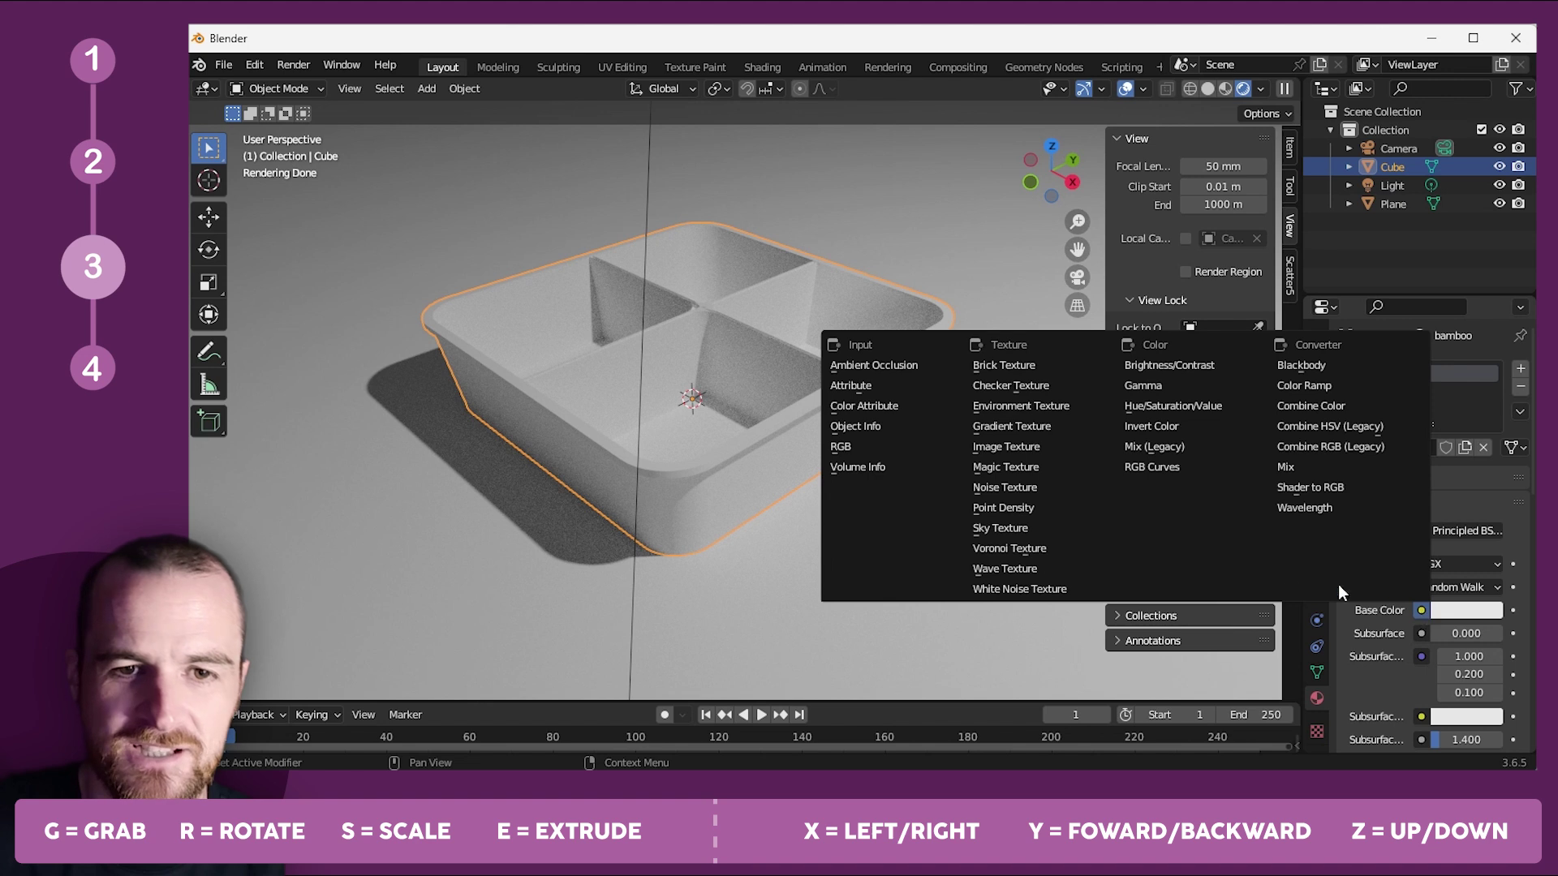
pyautogui.click(1025, 445)
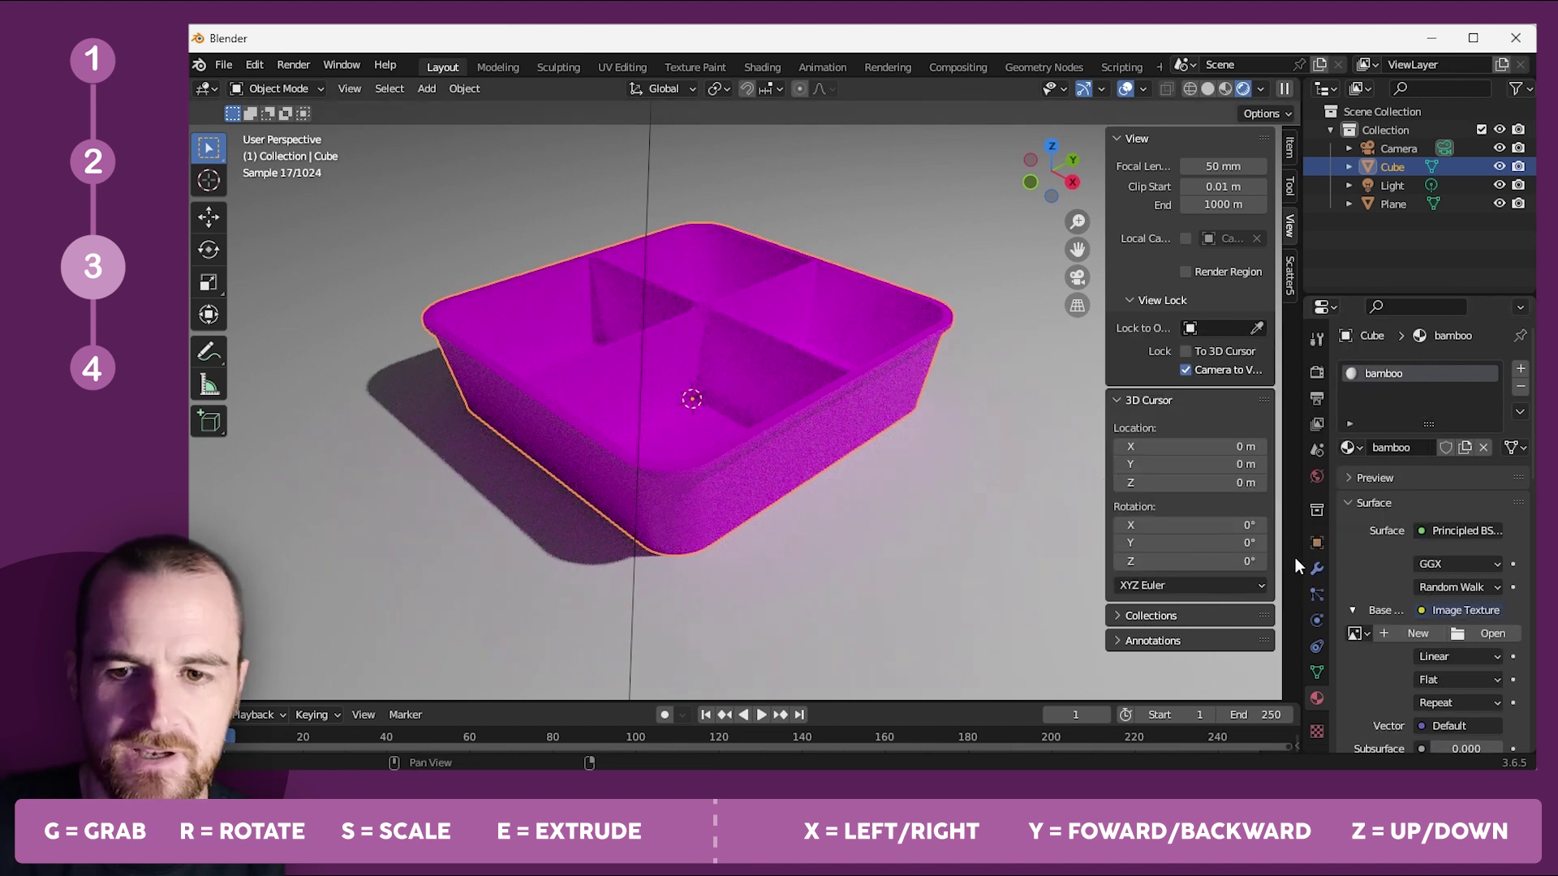
pyautogui.click(1485, 633)
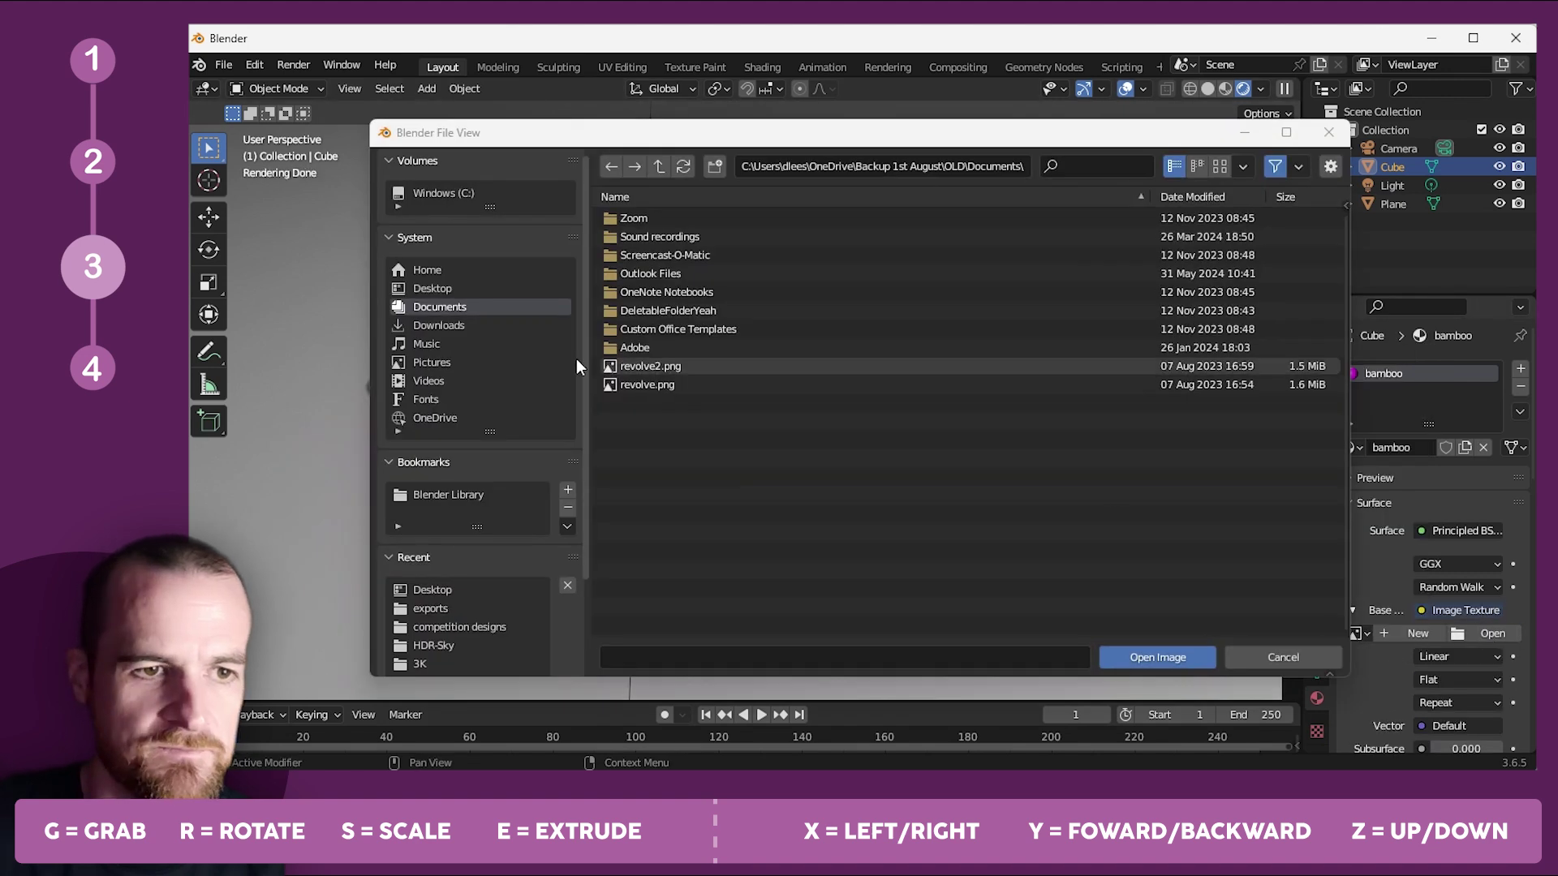
pyautogui.click(426, 288)
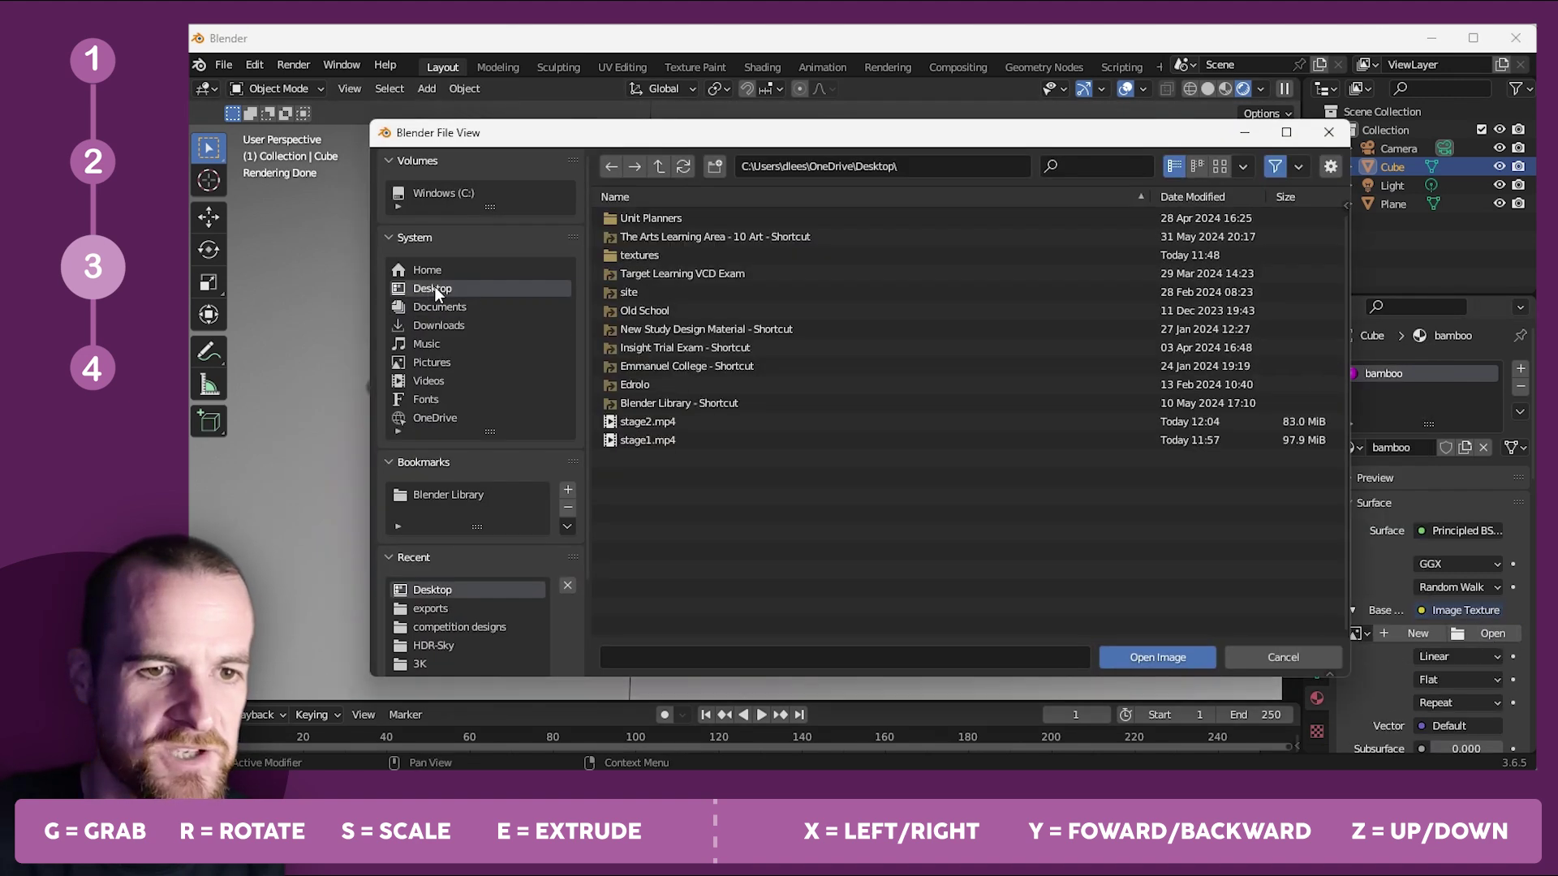
pyautogui.doubleClick(632, 253)
pyautogui.doubleClick(630, 250)
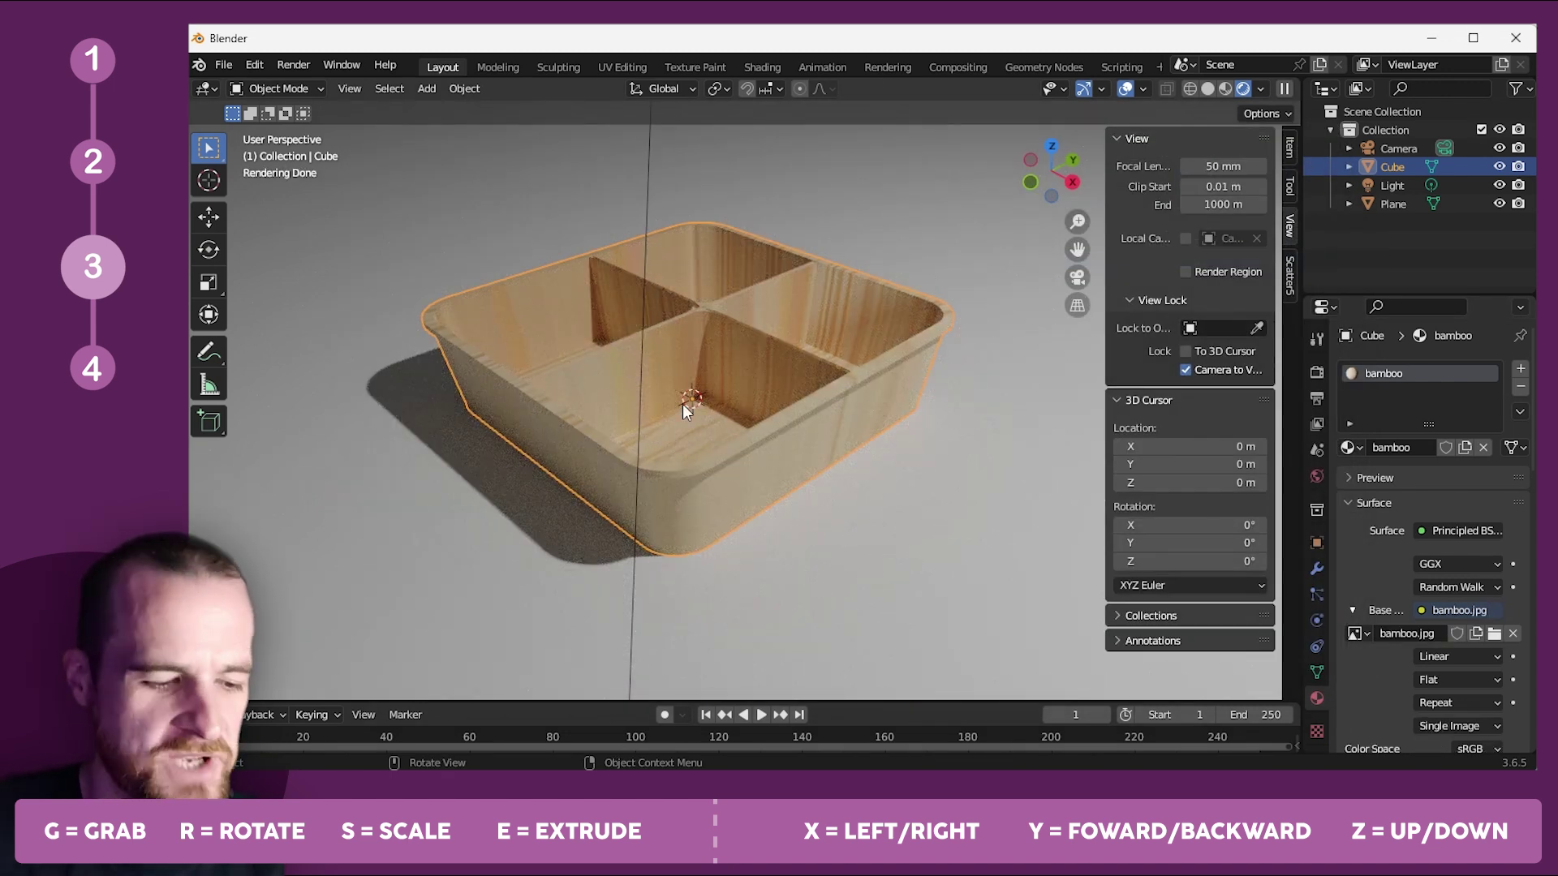
# Unwrap the entire box mesh with Smart UV Project, using the 66° angle limit and scaled margin method.
pyautogui.press('Tab')
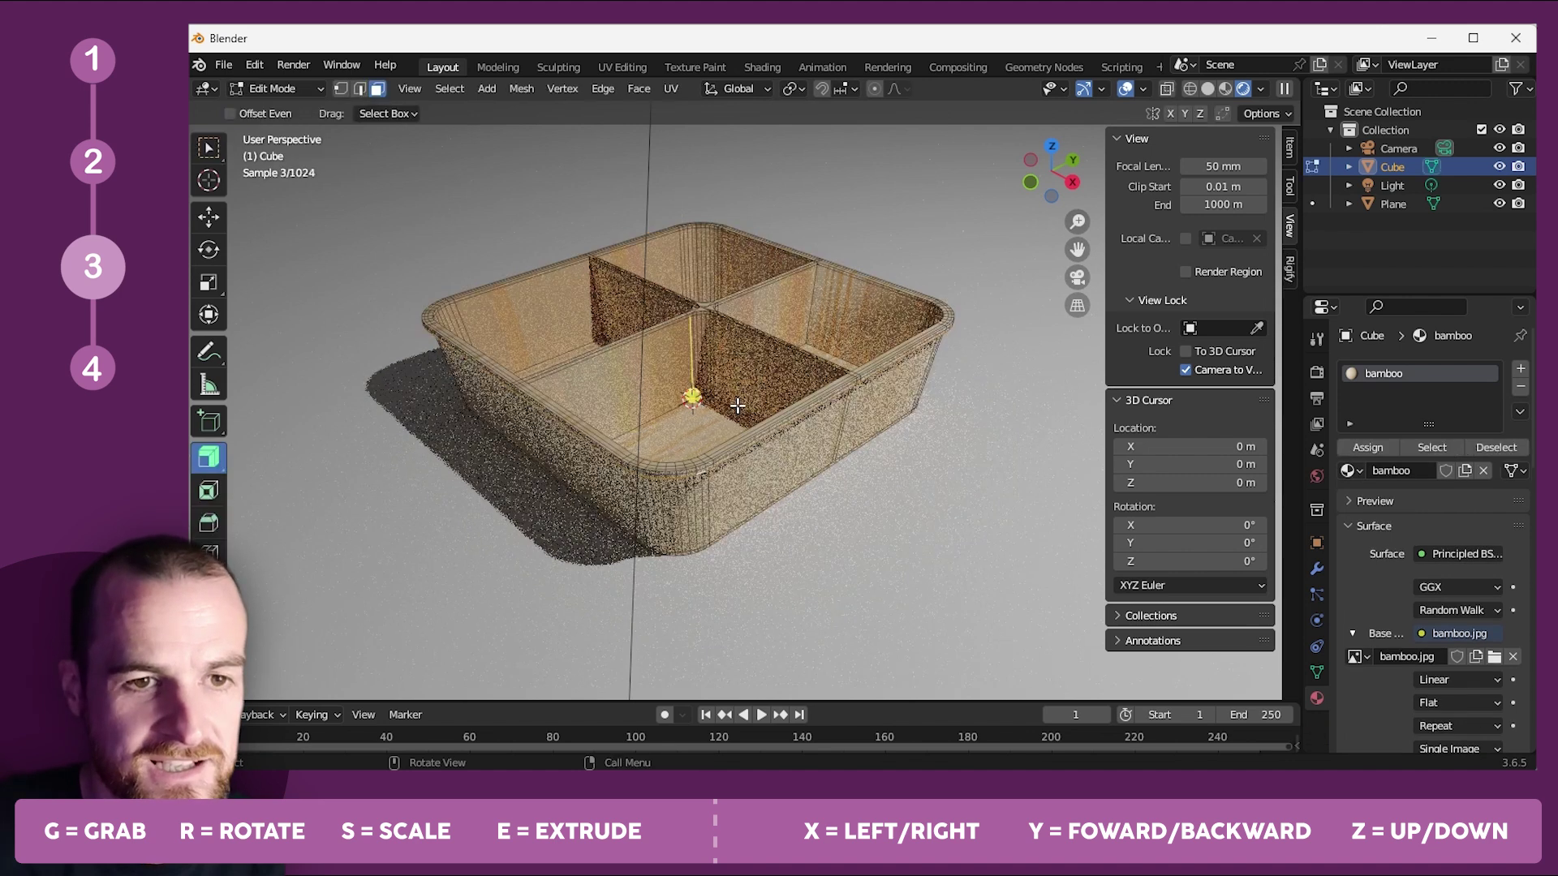
pyautogui.press('a')
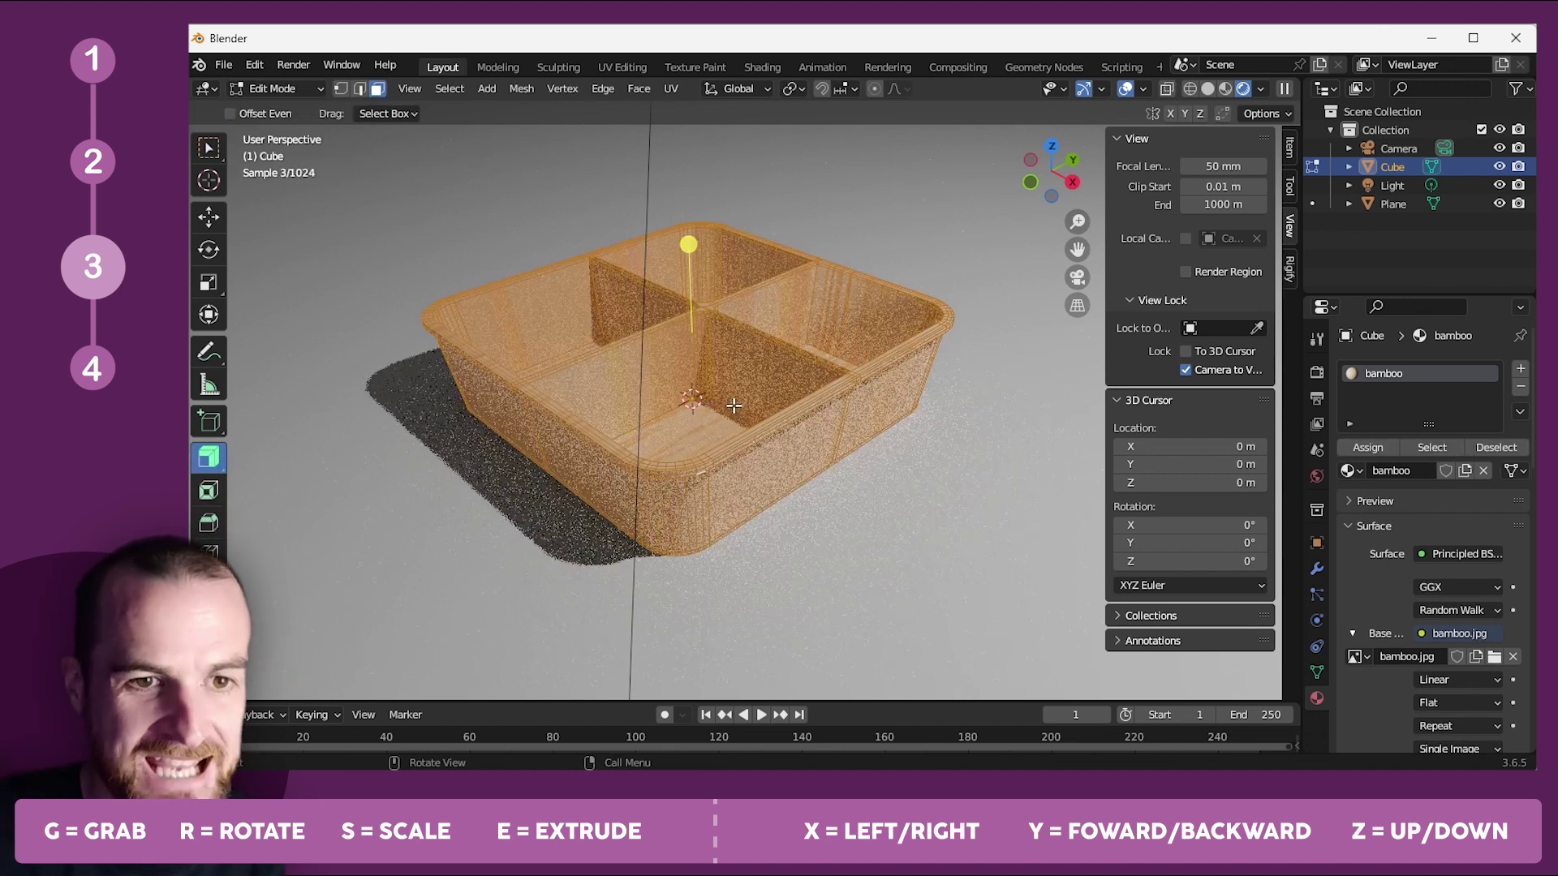
pyautogui.click(672, 89)
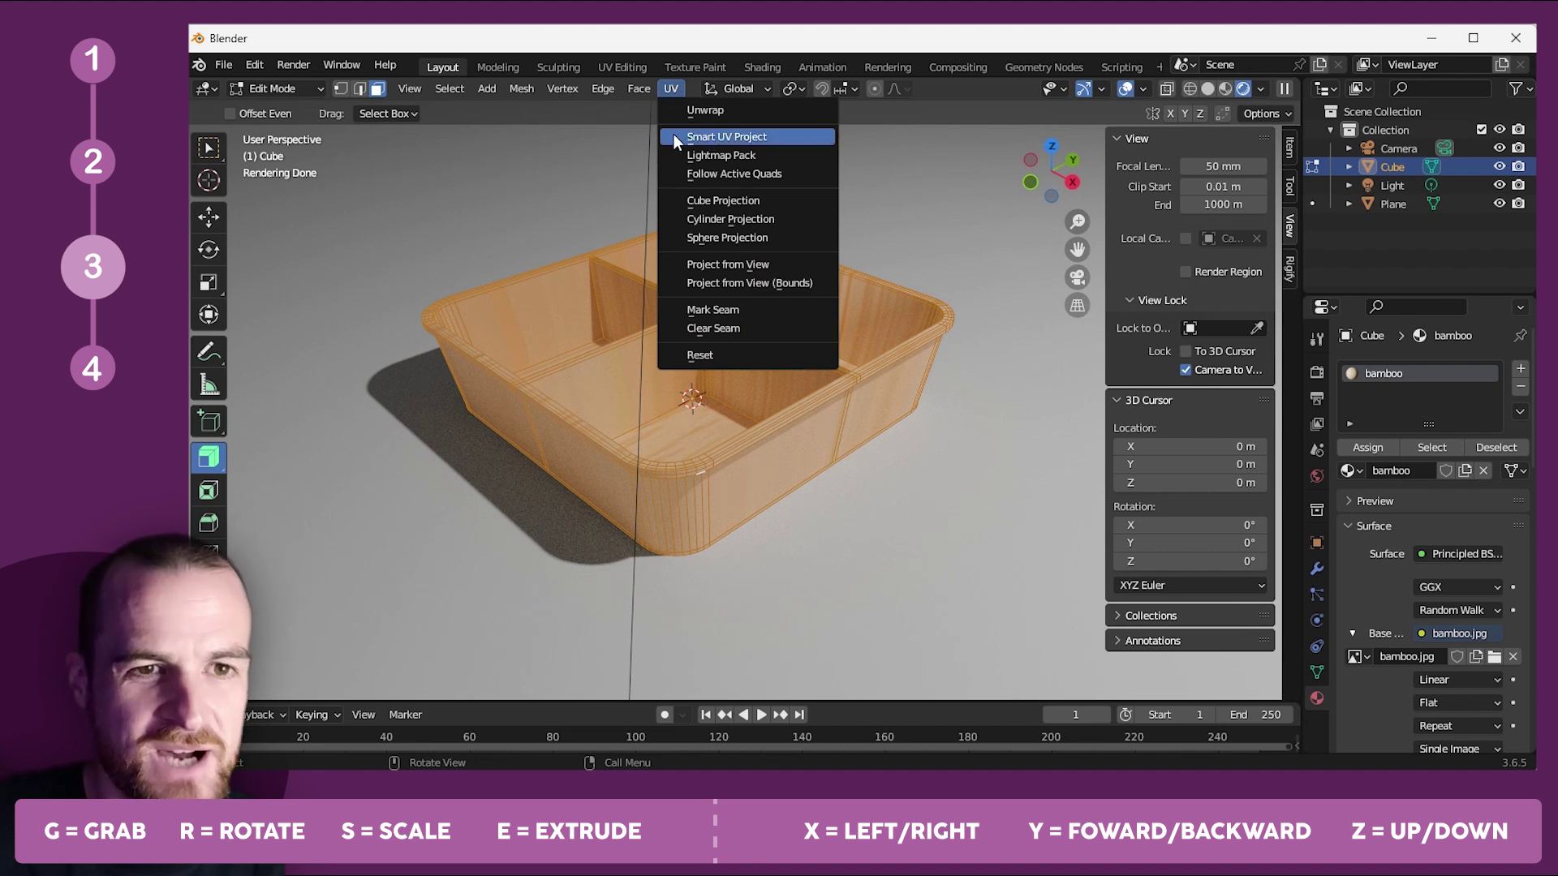
pyautogui.click(712, 137)
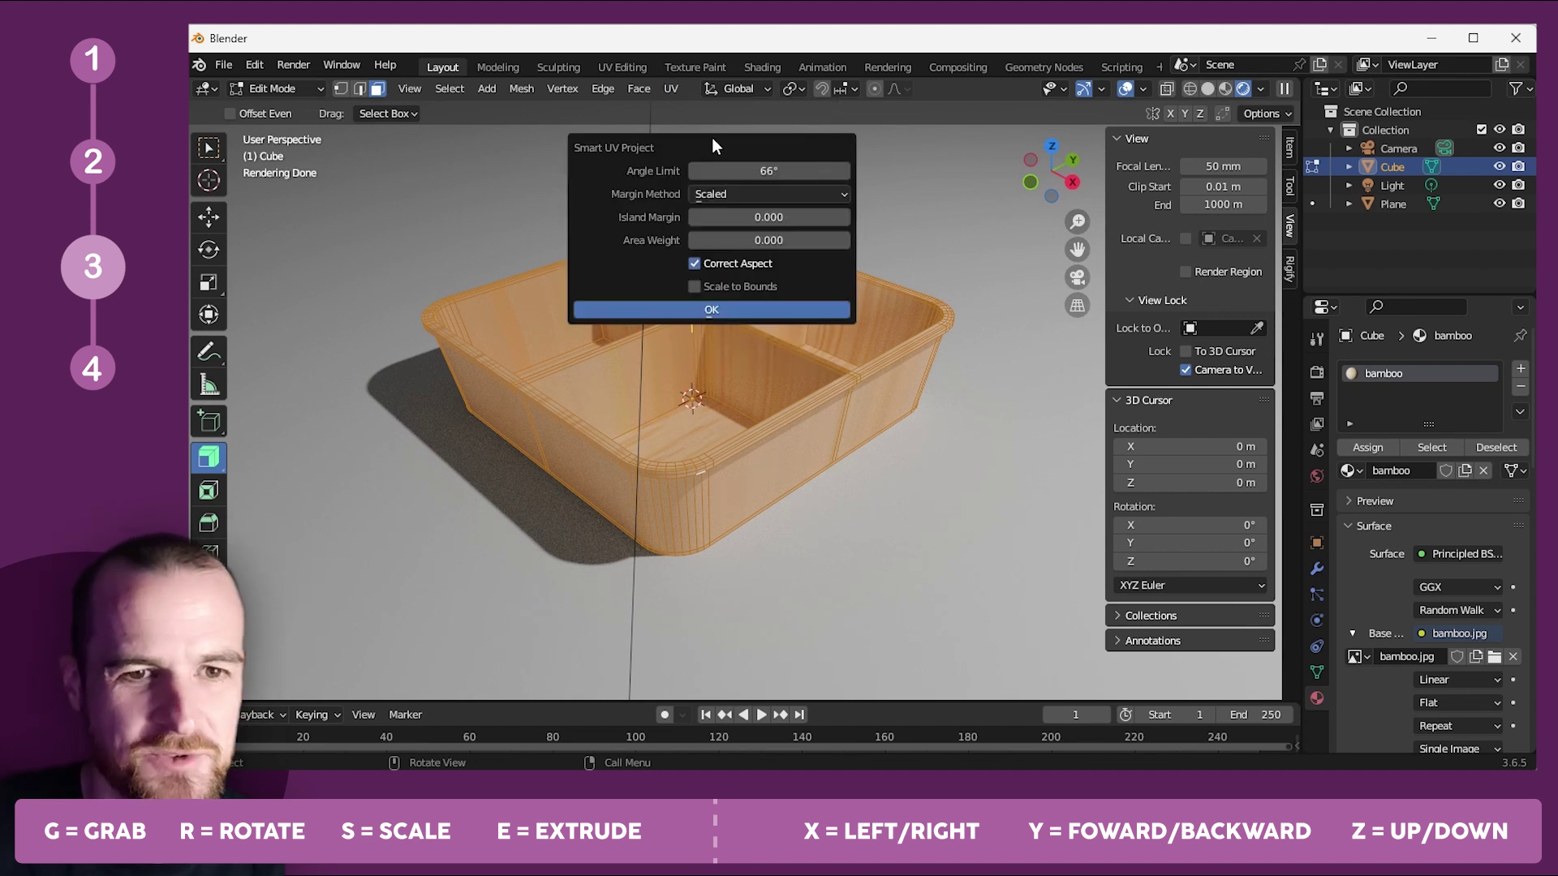
pyautogui.click(730, 312)
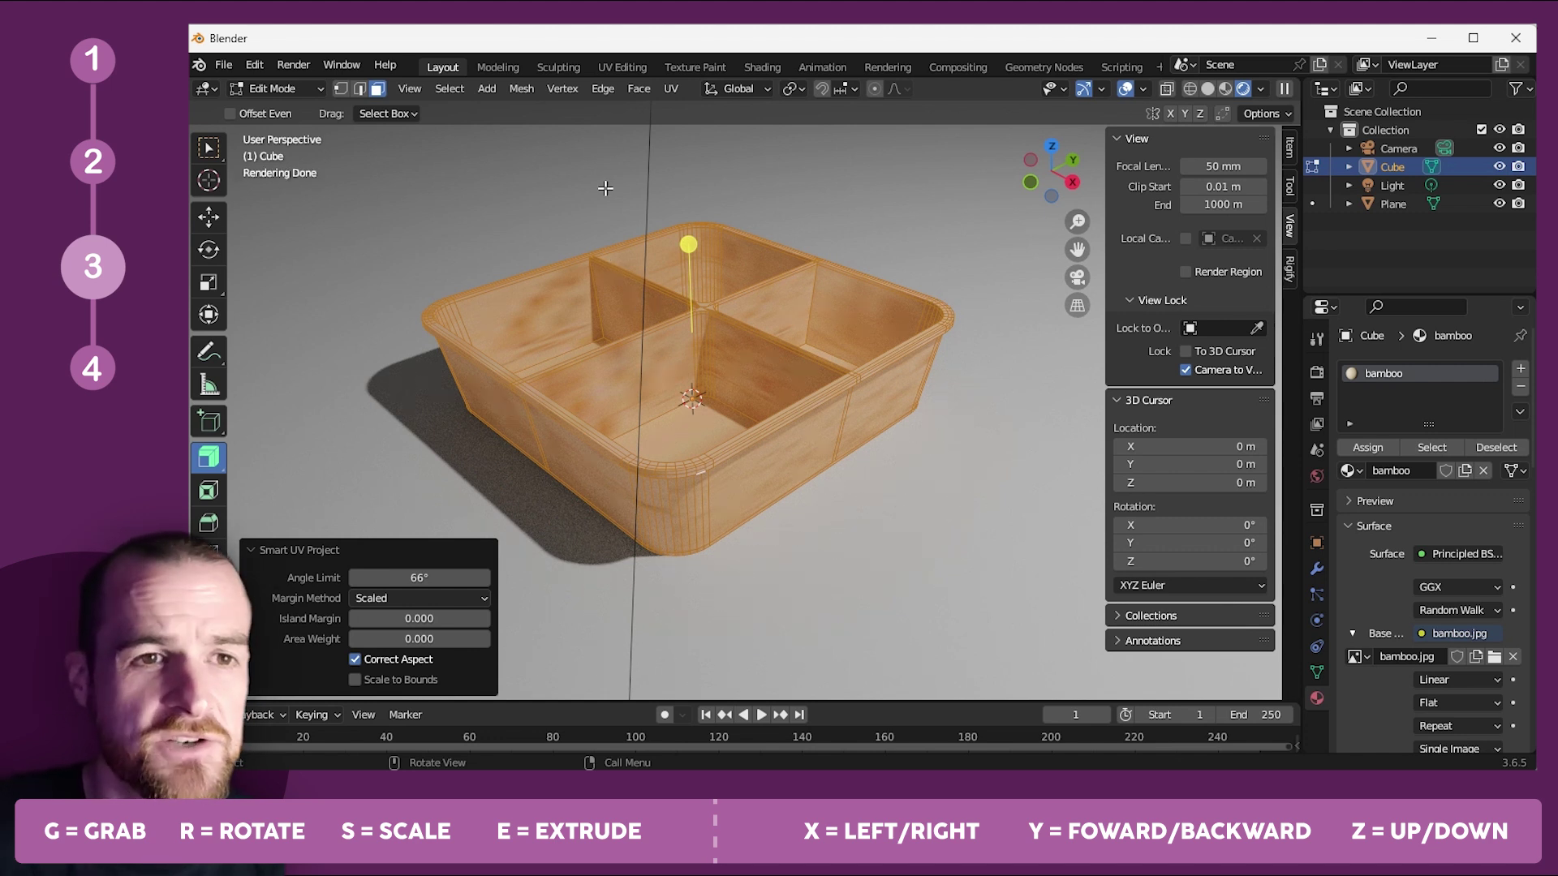
# Select all of the box's UVs in the UV Editing workspace and scale them up uniformly by about 3.16.
pyautogui.click(616, 67)
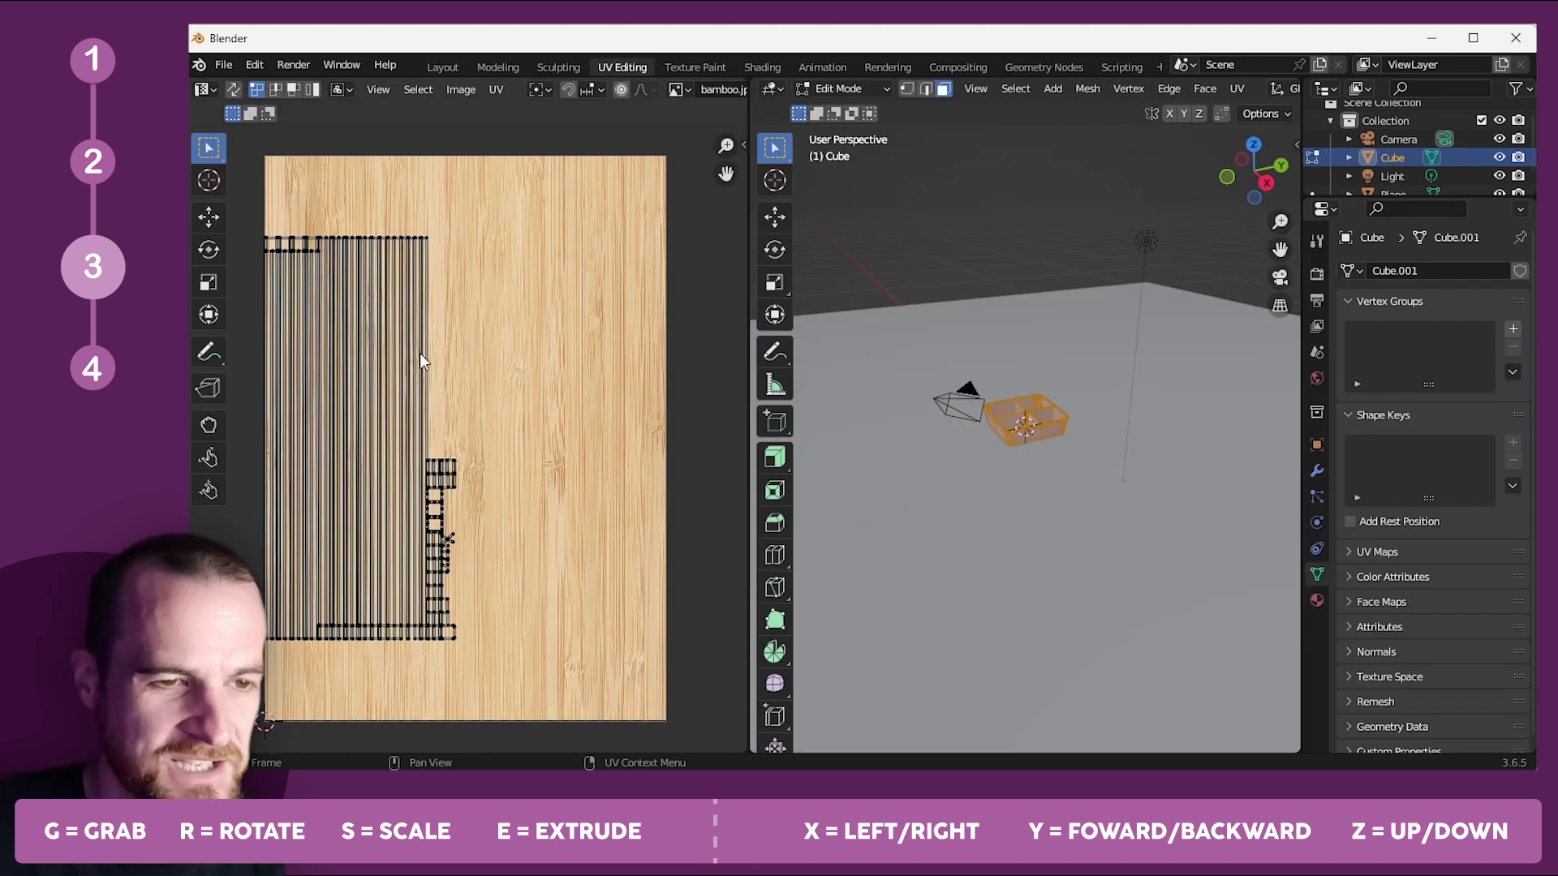
pyautogui.scroll(-1, 430, 358)
pyautogui.moveTo(468, 359); pyautogui.dragTo(518, 320, button='middle')
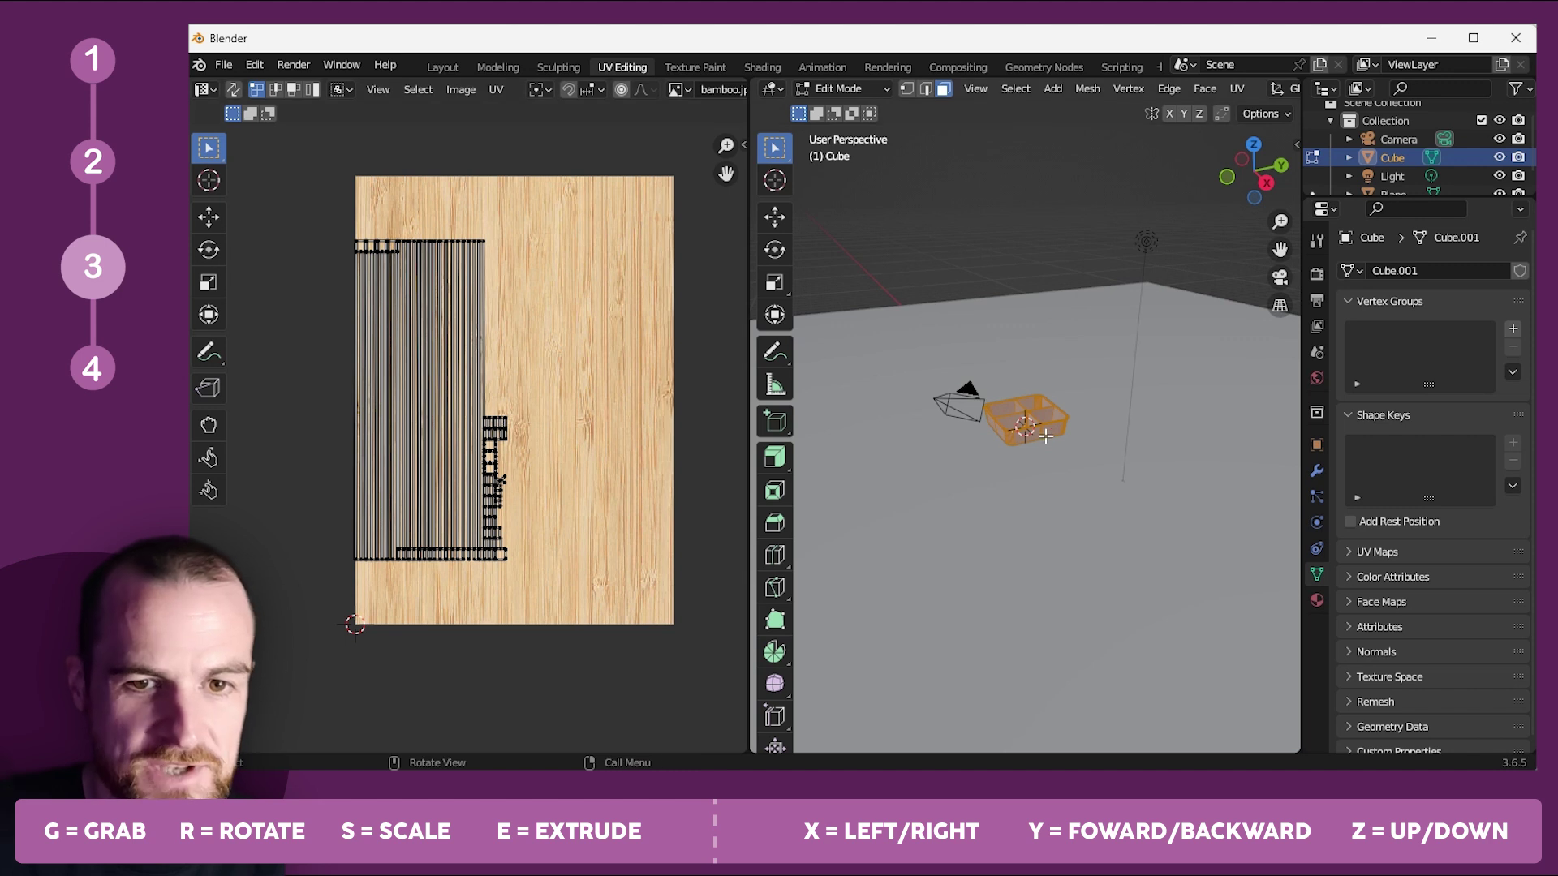
pyautogui.press('a')
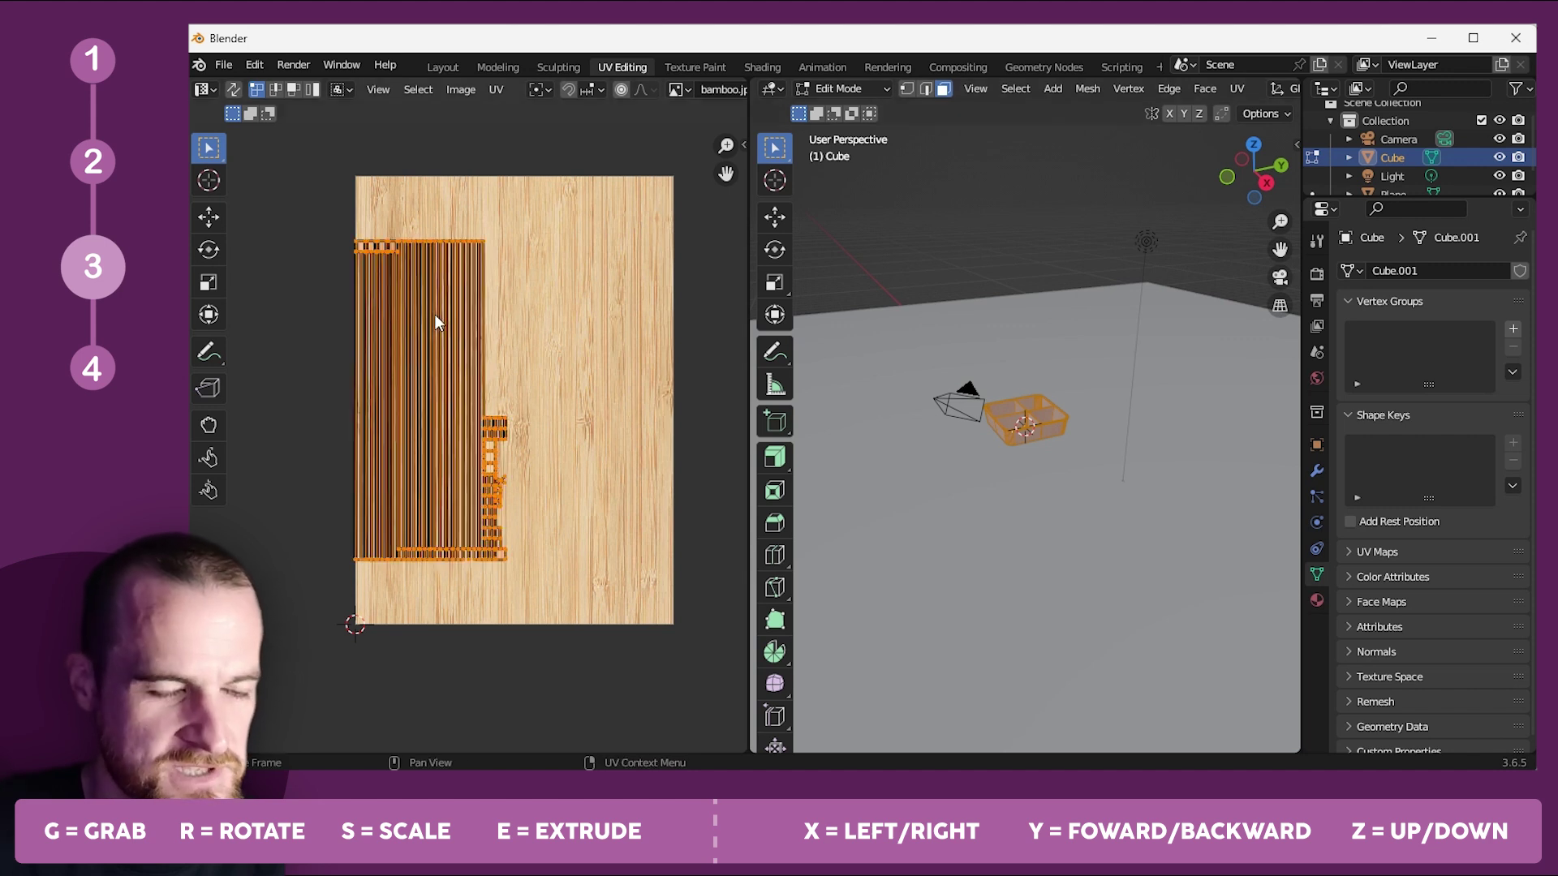
pyautogui.press('s')
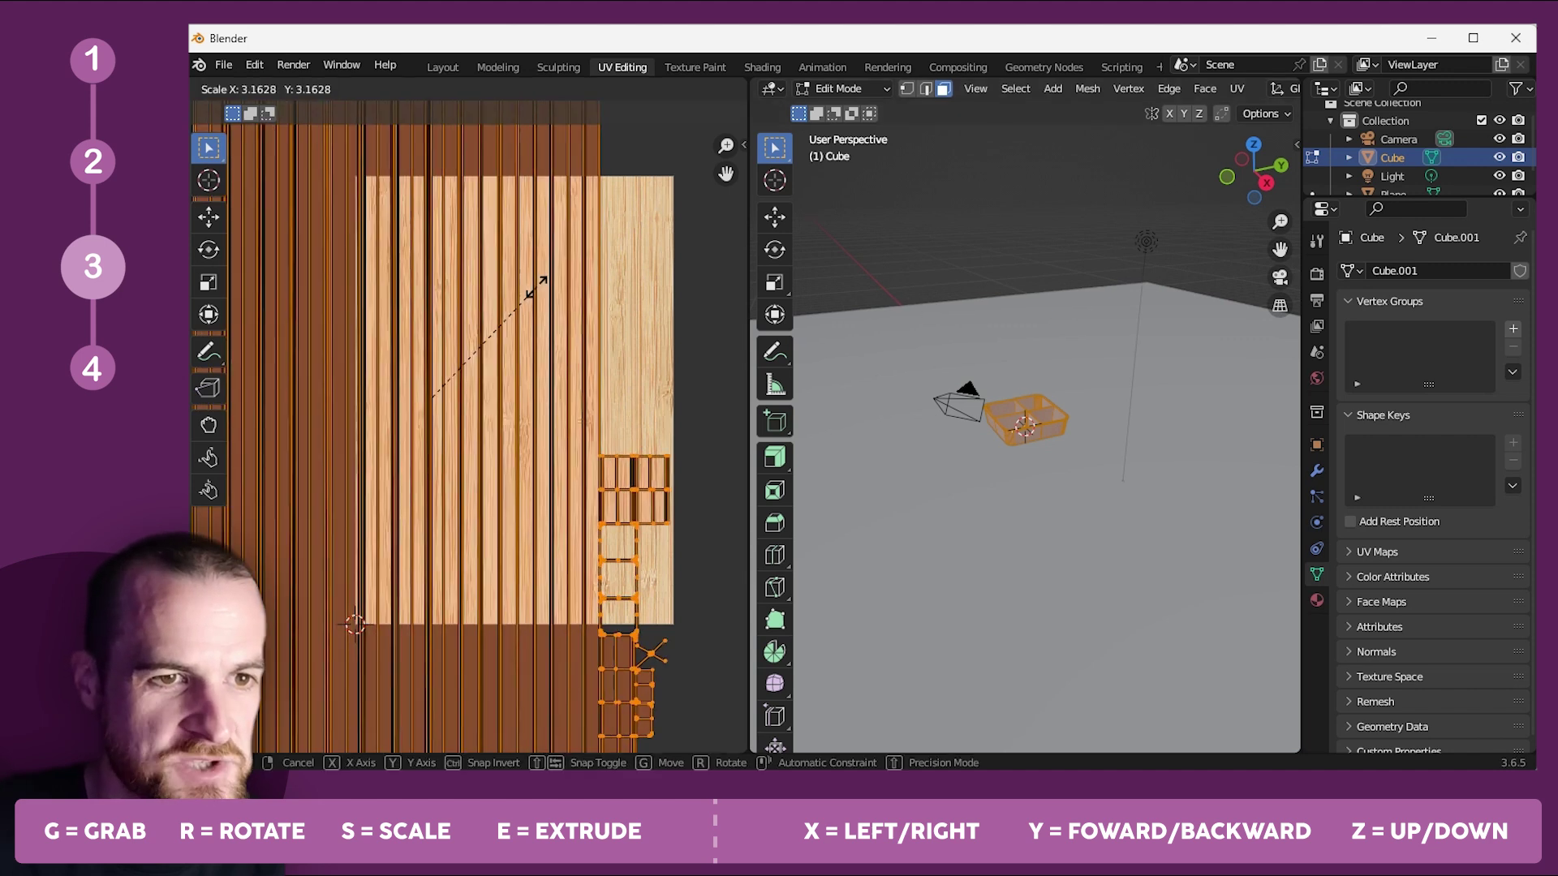
pyautogui.click(536, 286)
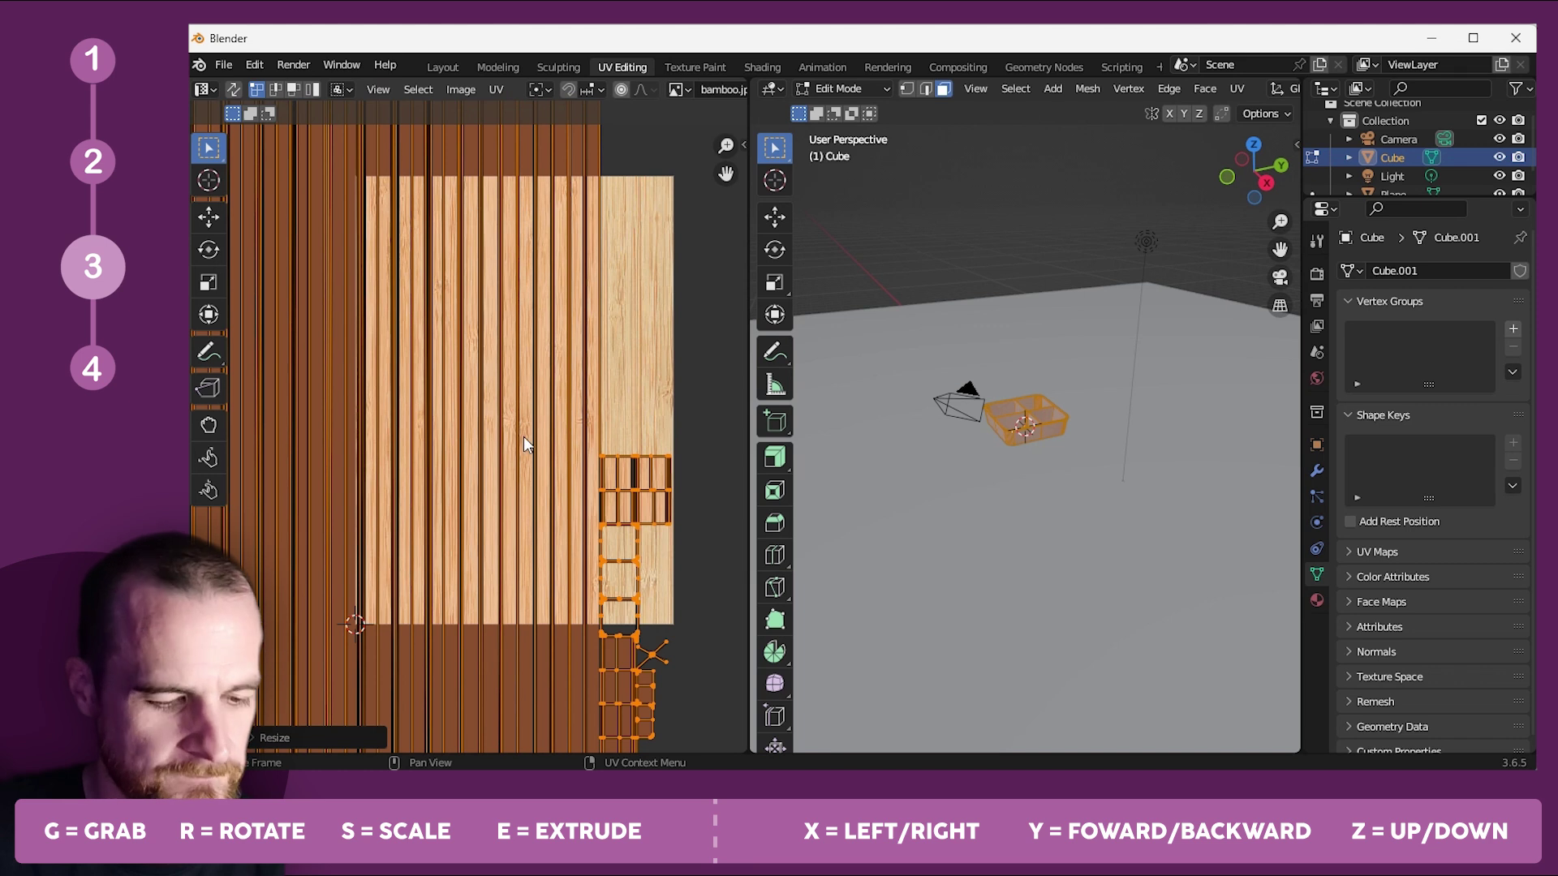
# Stretch the box's UVs to well over twice their width along X only, and return to the Layout workspace.
pyautogui.press('s')
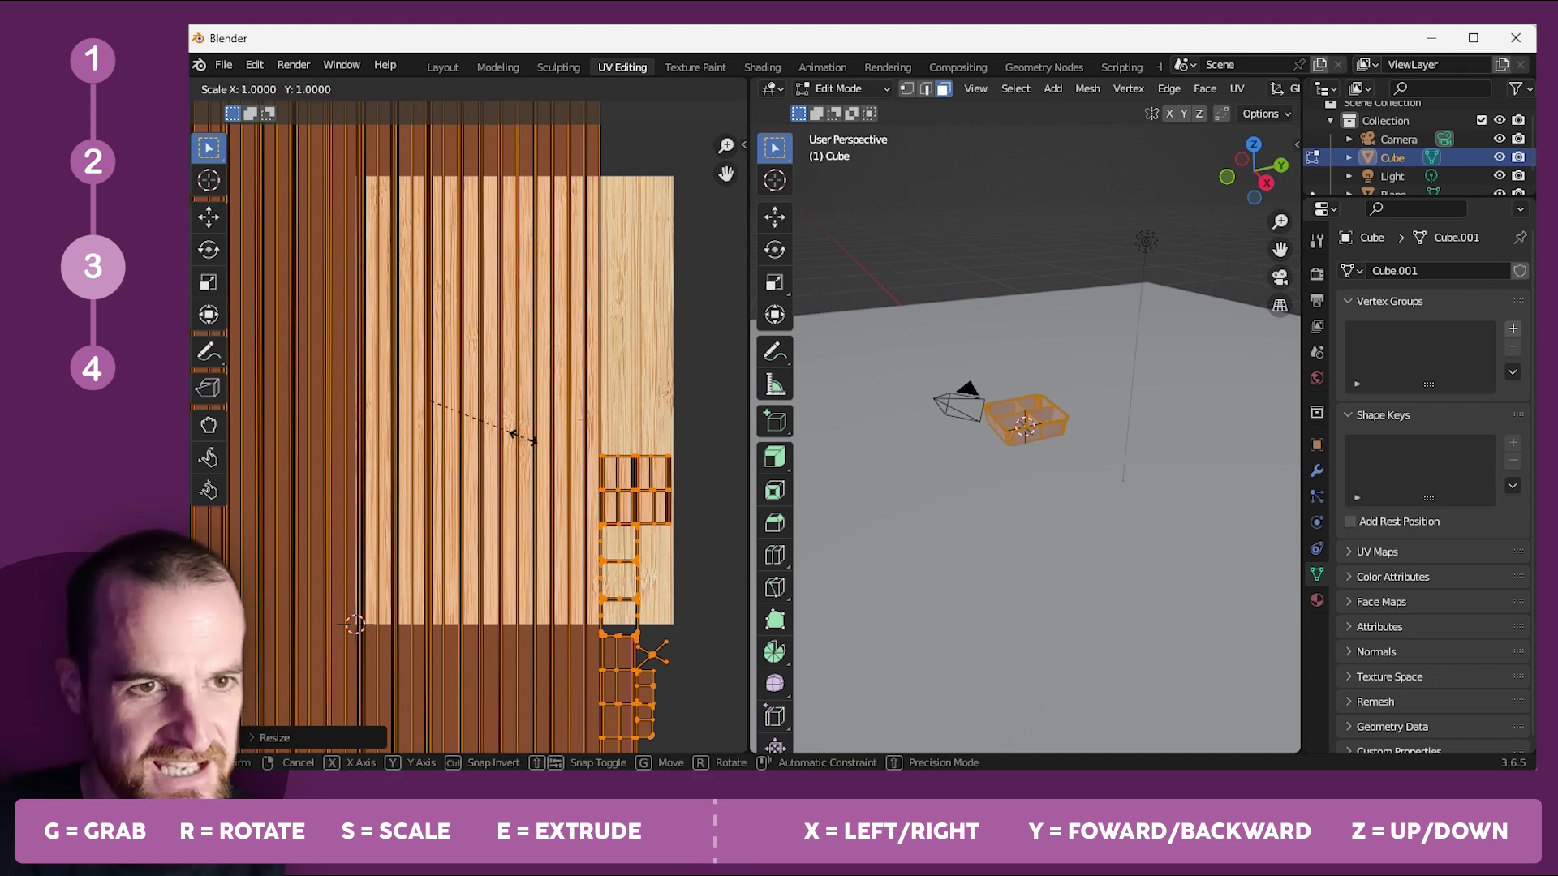
pyautogui.press('x')
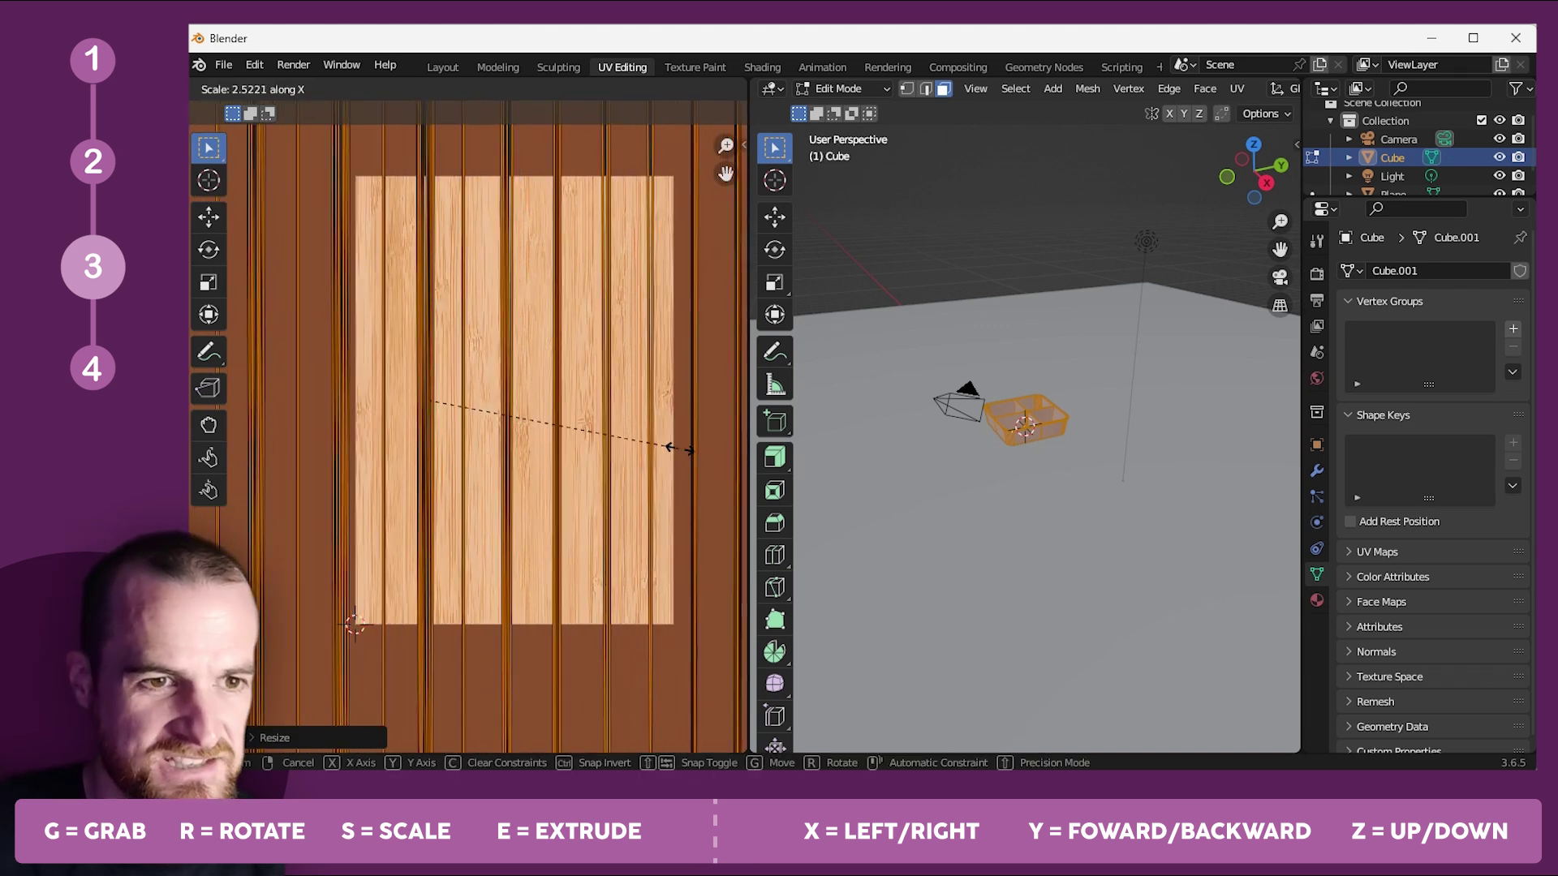
pyautogui.click(705, 460)
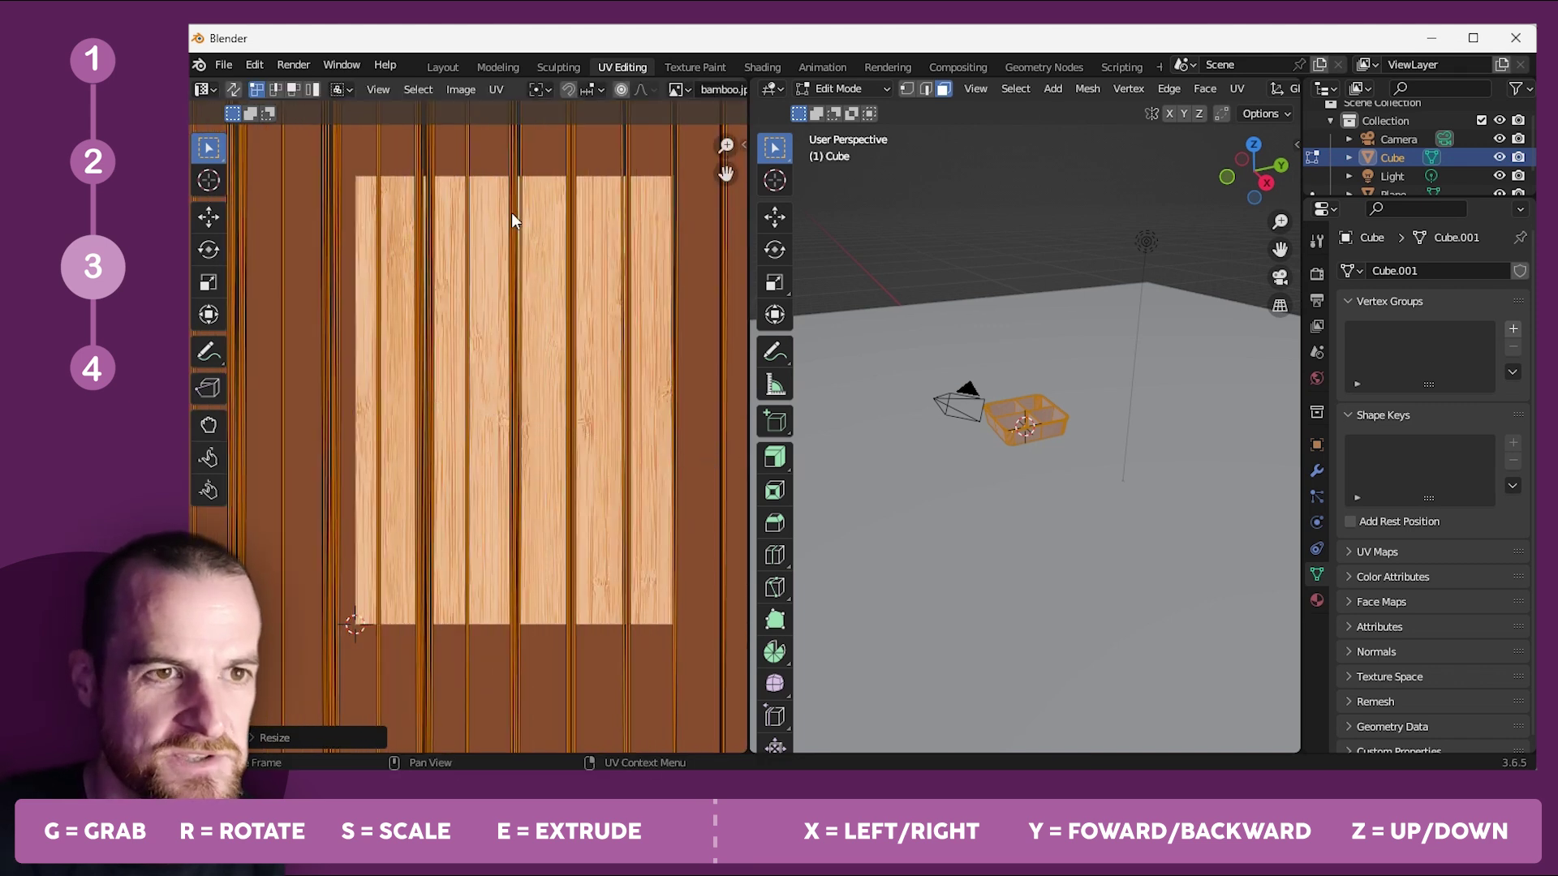
pyautogui.click(436, 63)
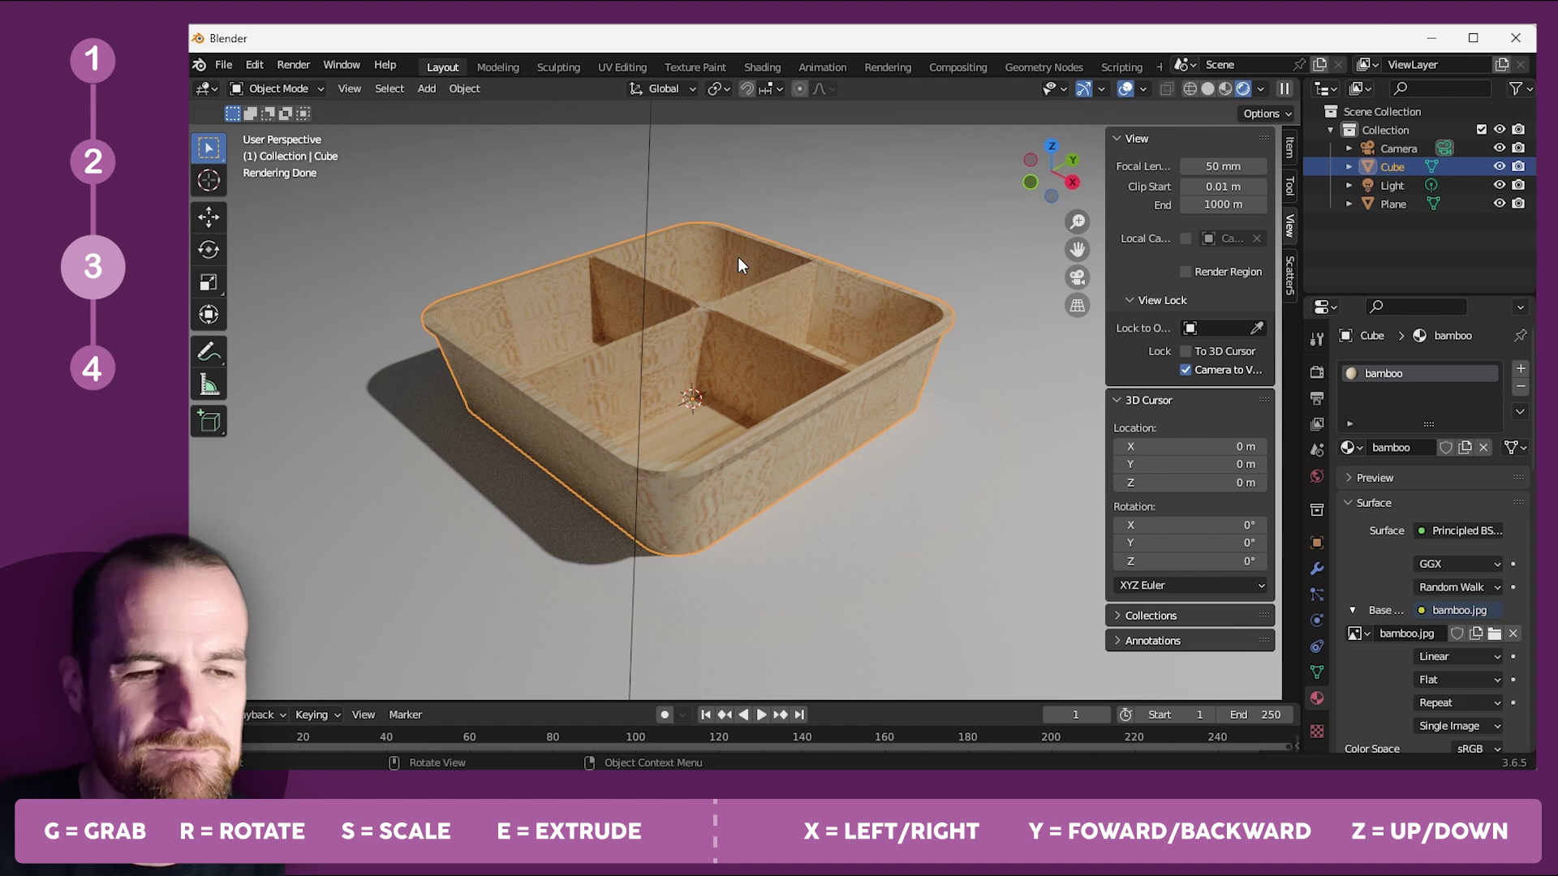
# Unwrap the whole box mesh again with Cube Projection, return to Object Mode and deselect the box.
pyautogui.press('Tab')
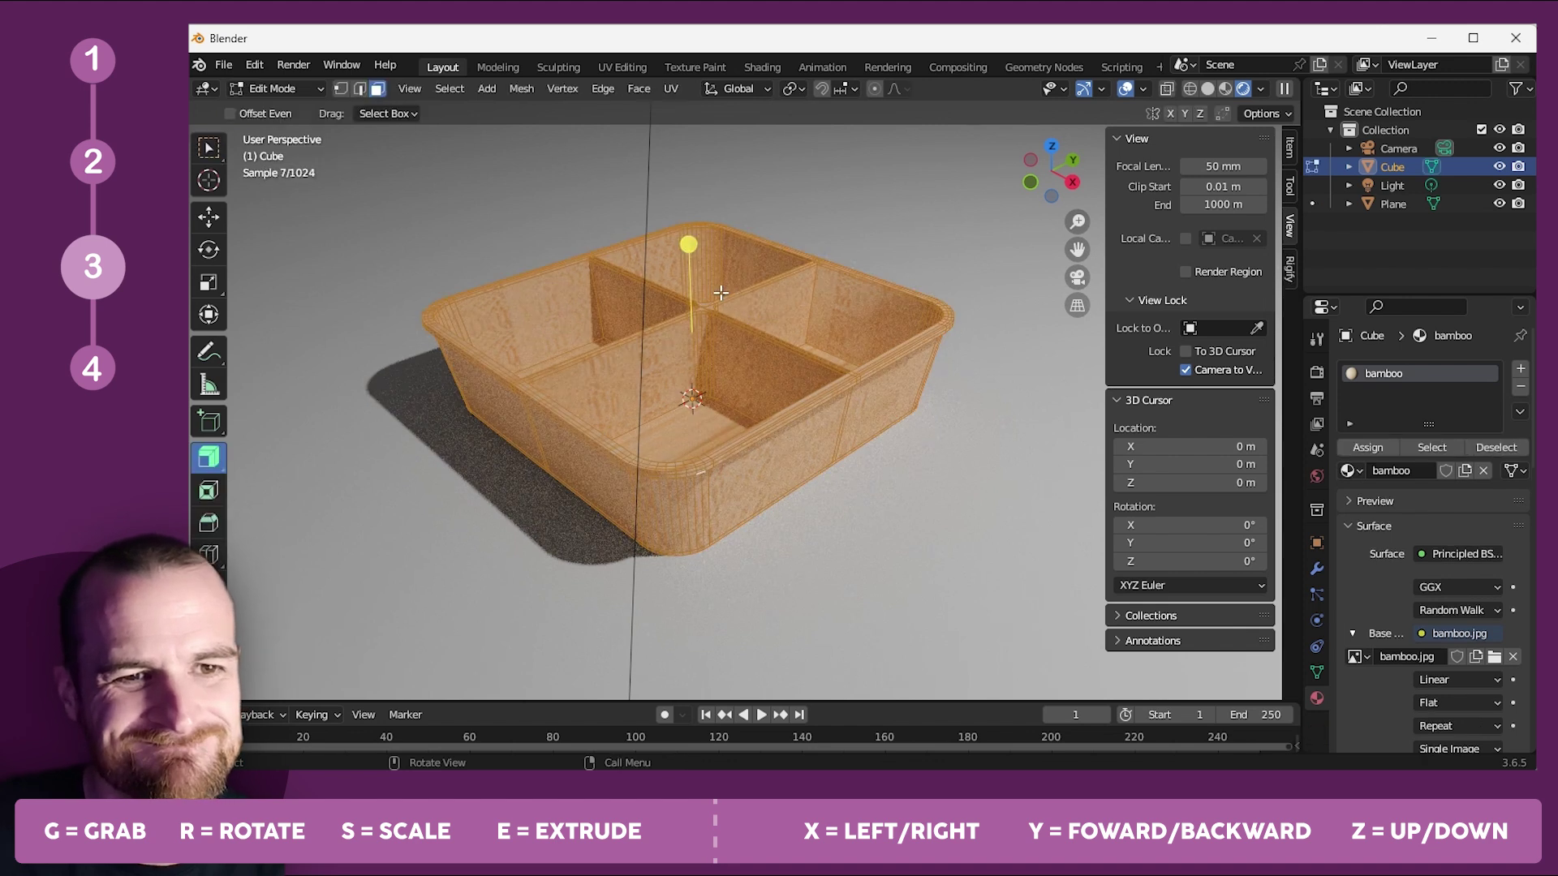
pyautogui.click(671, 89)
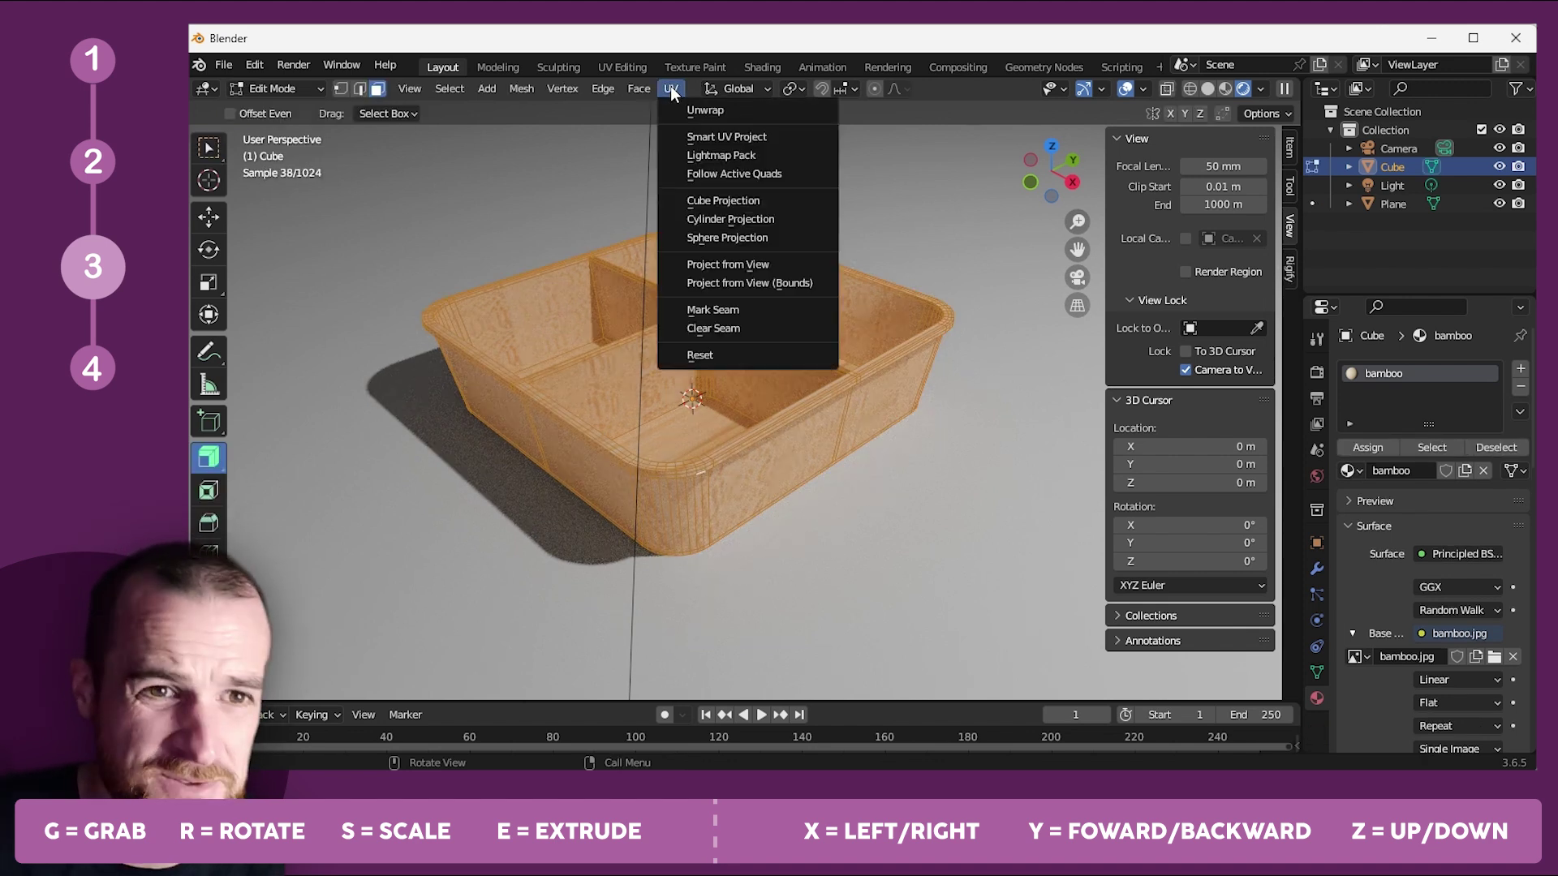
pyautogui.click(700, 203)
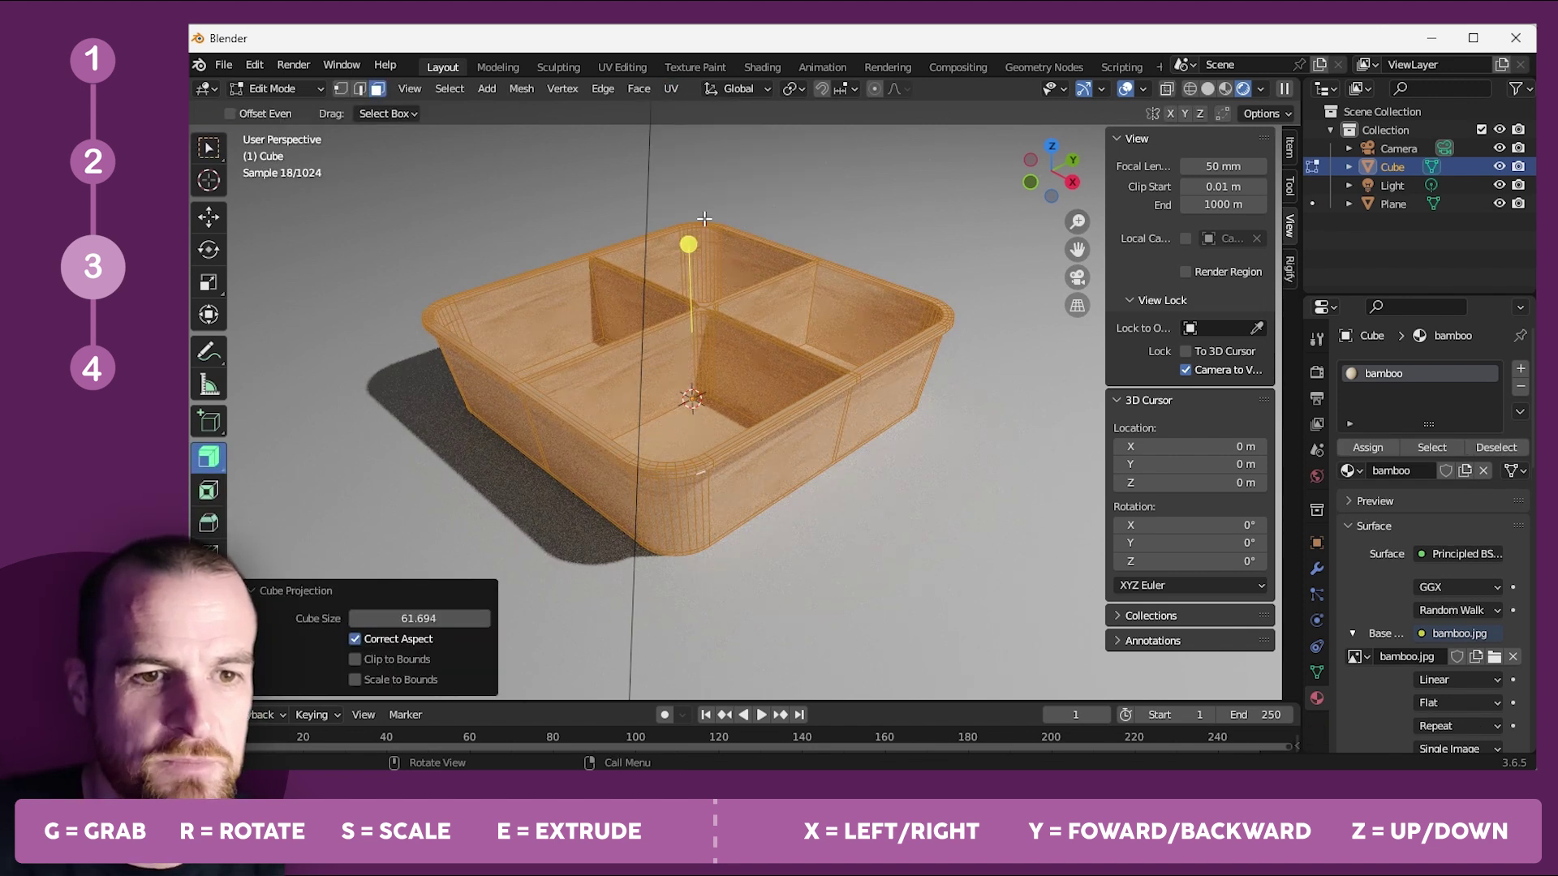
pyautogui.press('Tab')
pyautogui.click(871, 235)
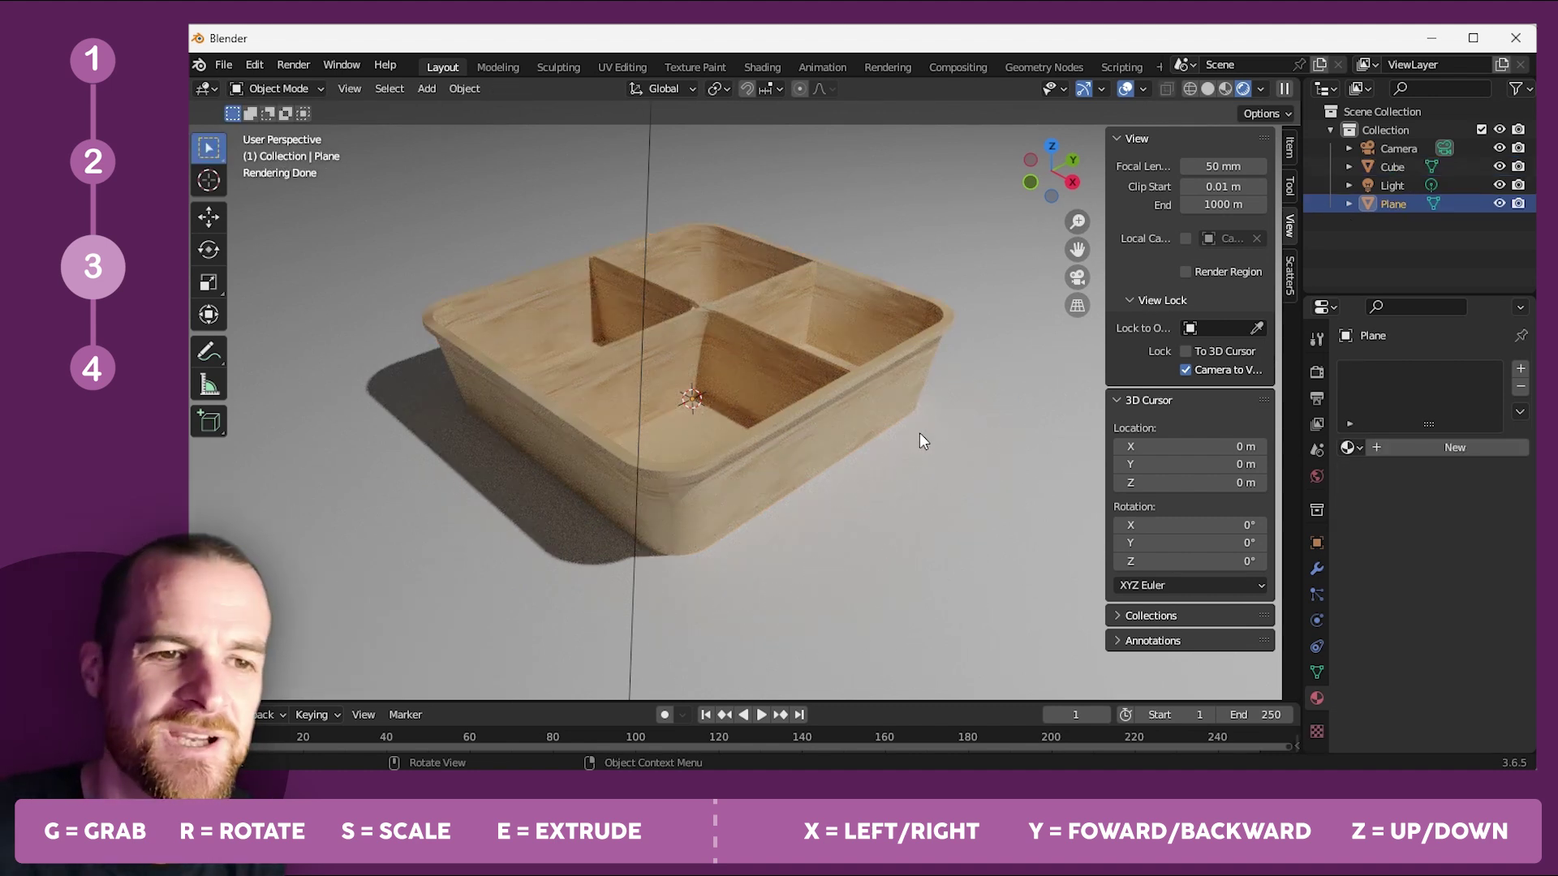
# Scale the box's cube-projected UVs by about 6.36 along X in the UV Editing workspace, and return to the Layout workspace.
pyautogui.click(912, 427)
pyautogui.press('Tab')
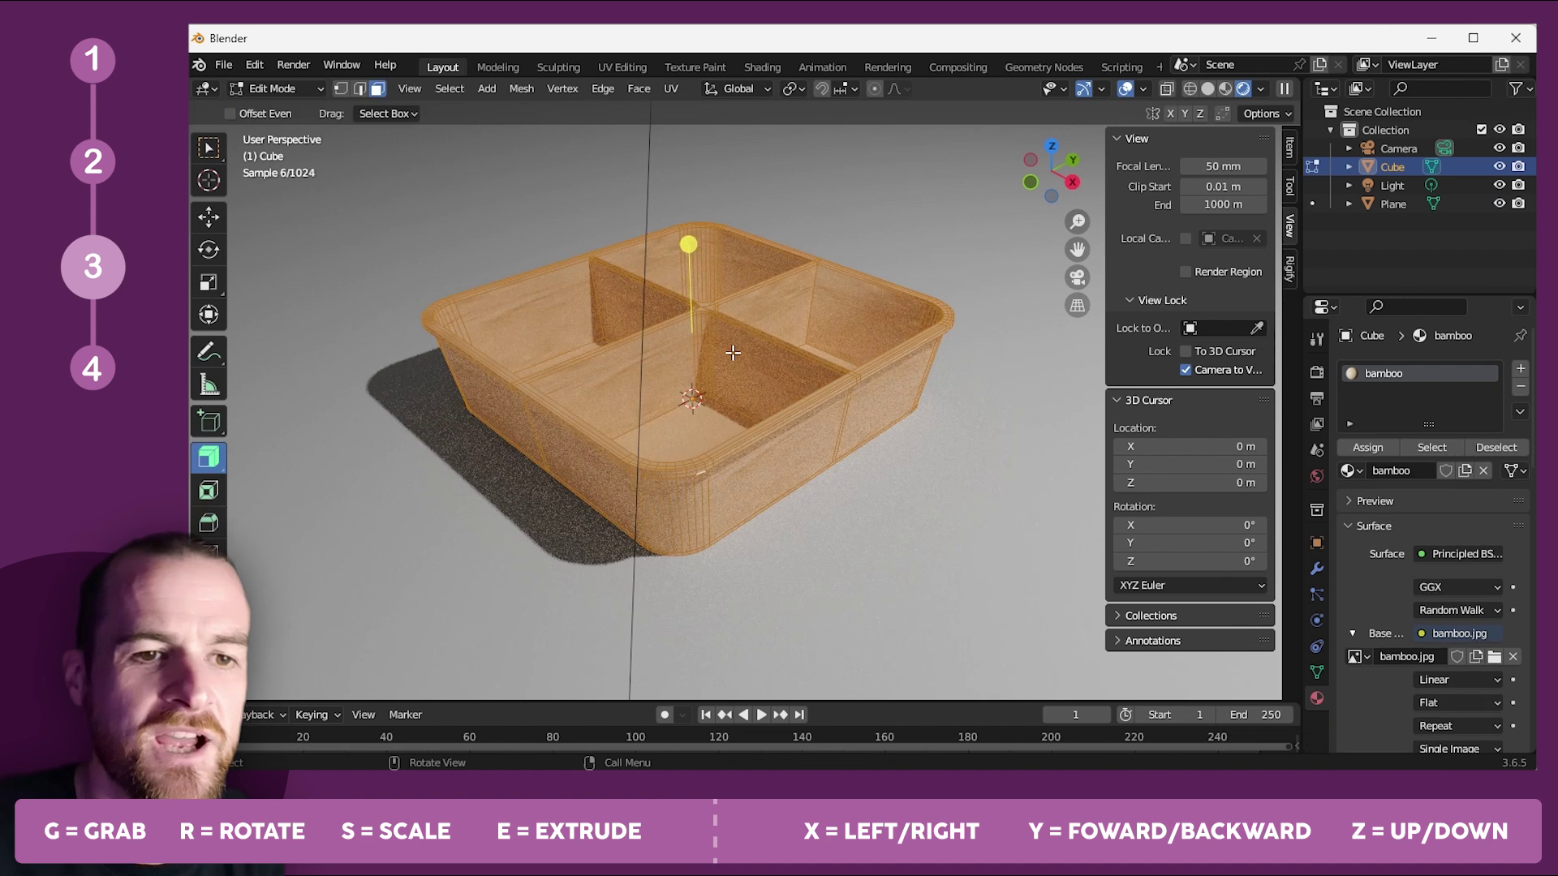
pyautogui.click(622, 70)
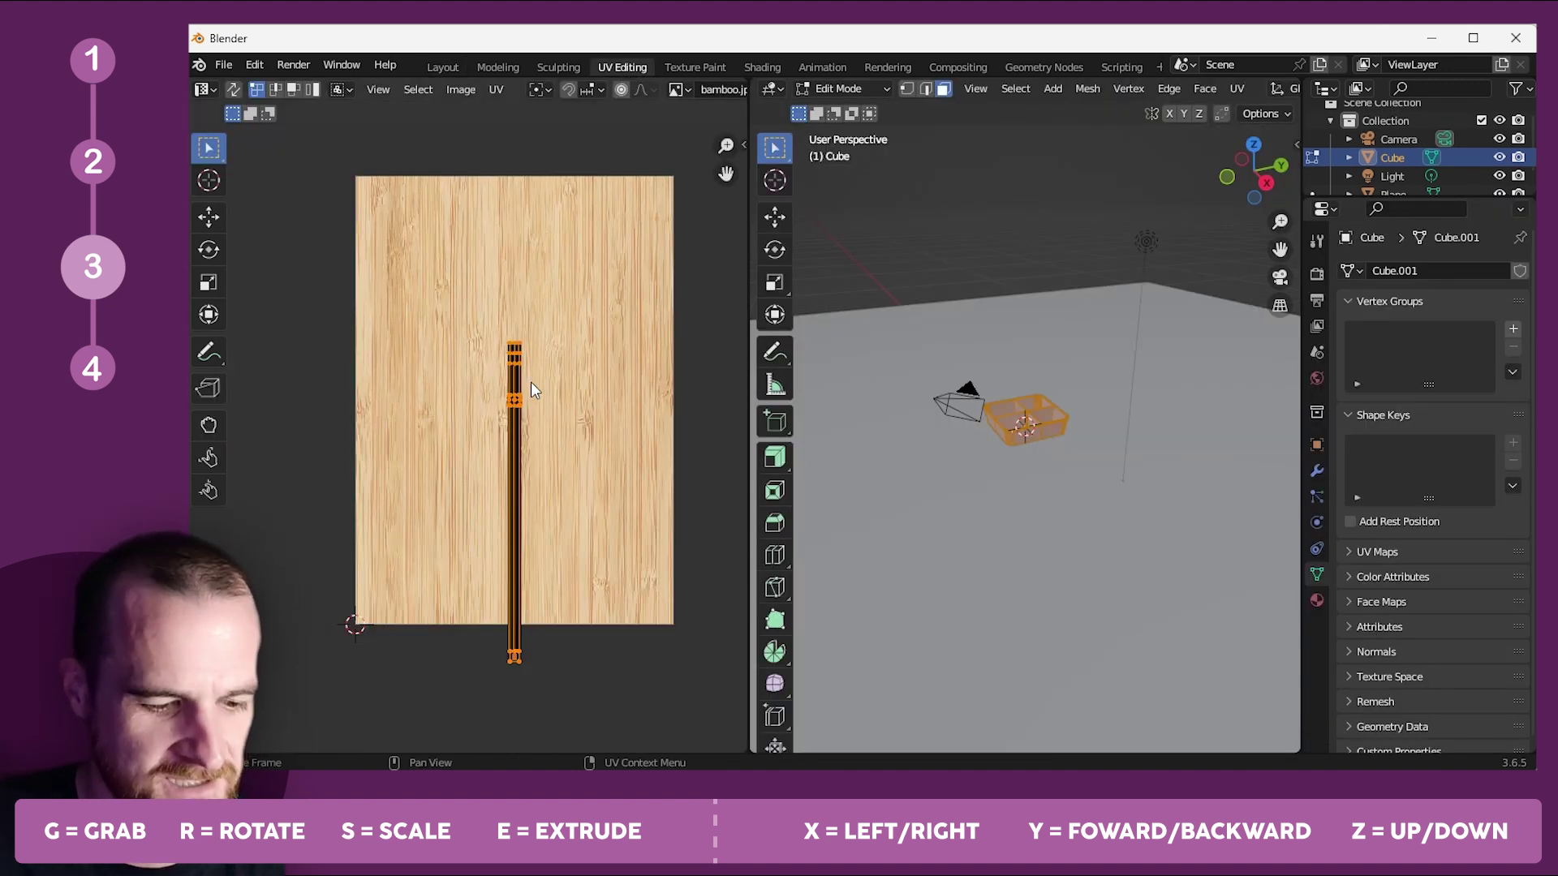
pyautogui.press('s')
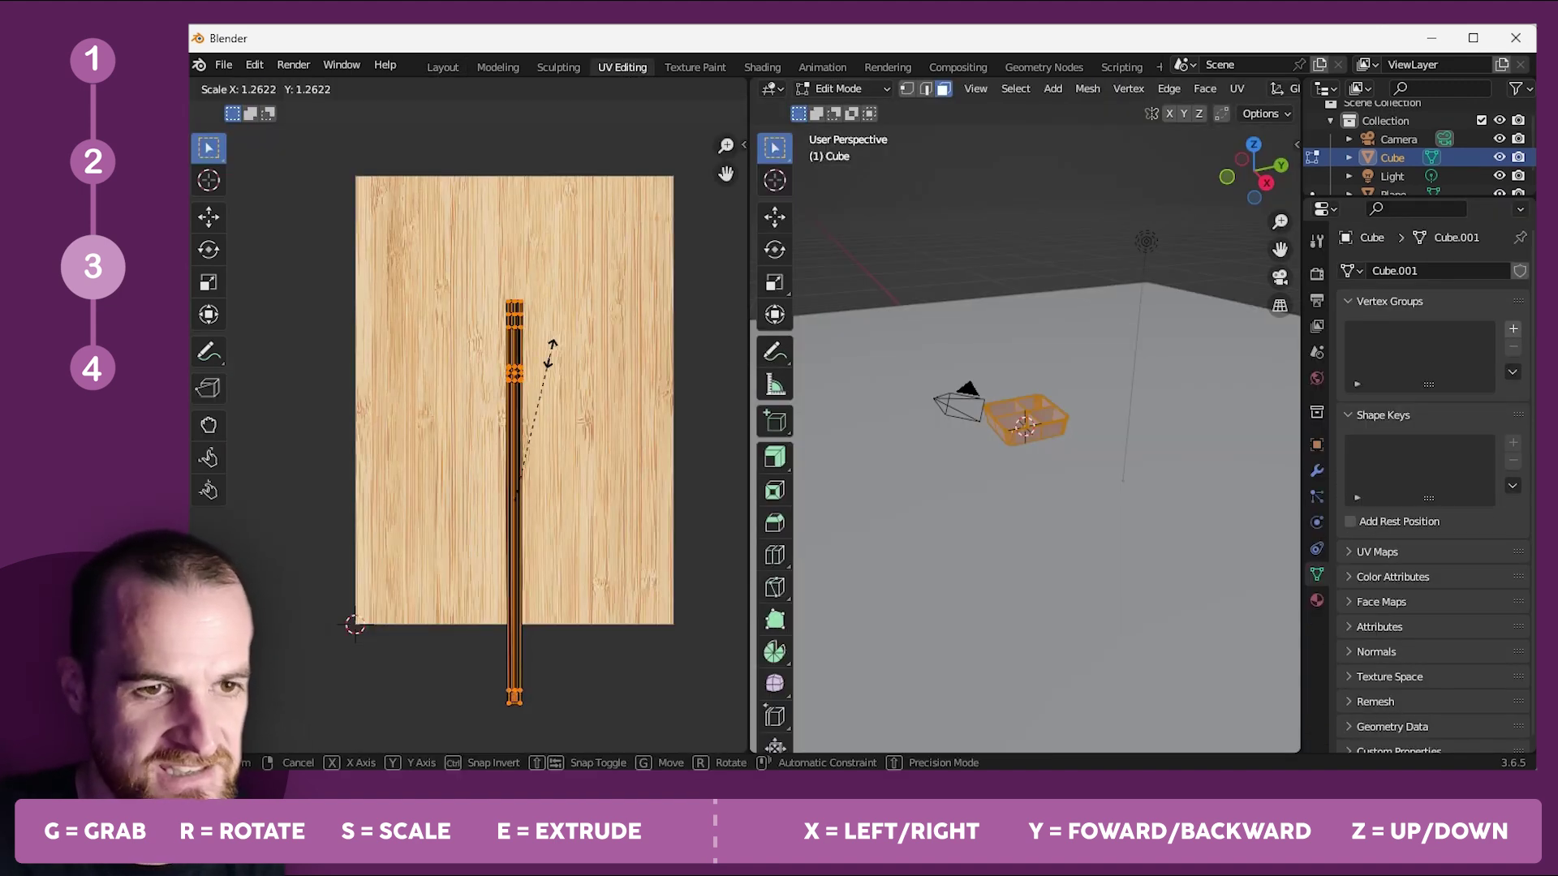
pyautogui.press('x')
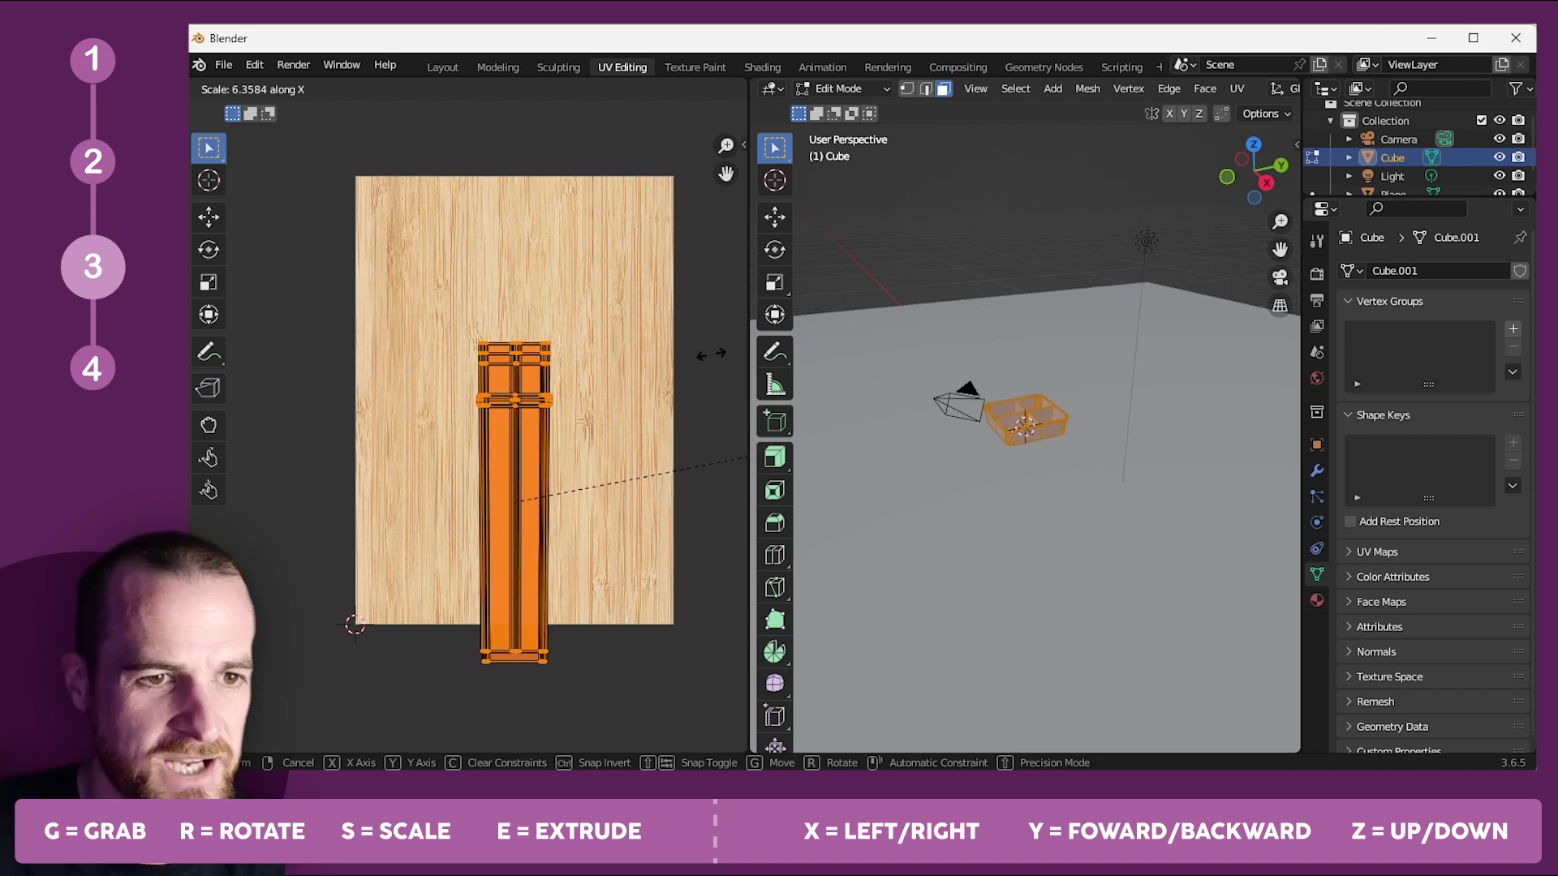
pyautogui.click(711, 353)
pyautogui.click(438, 68)
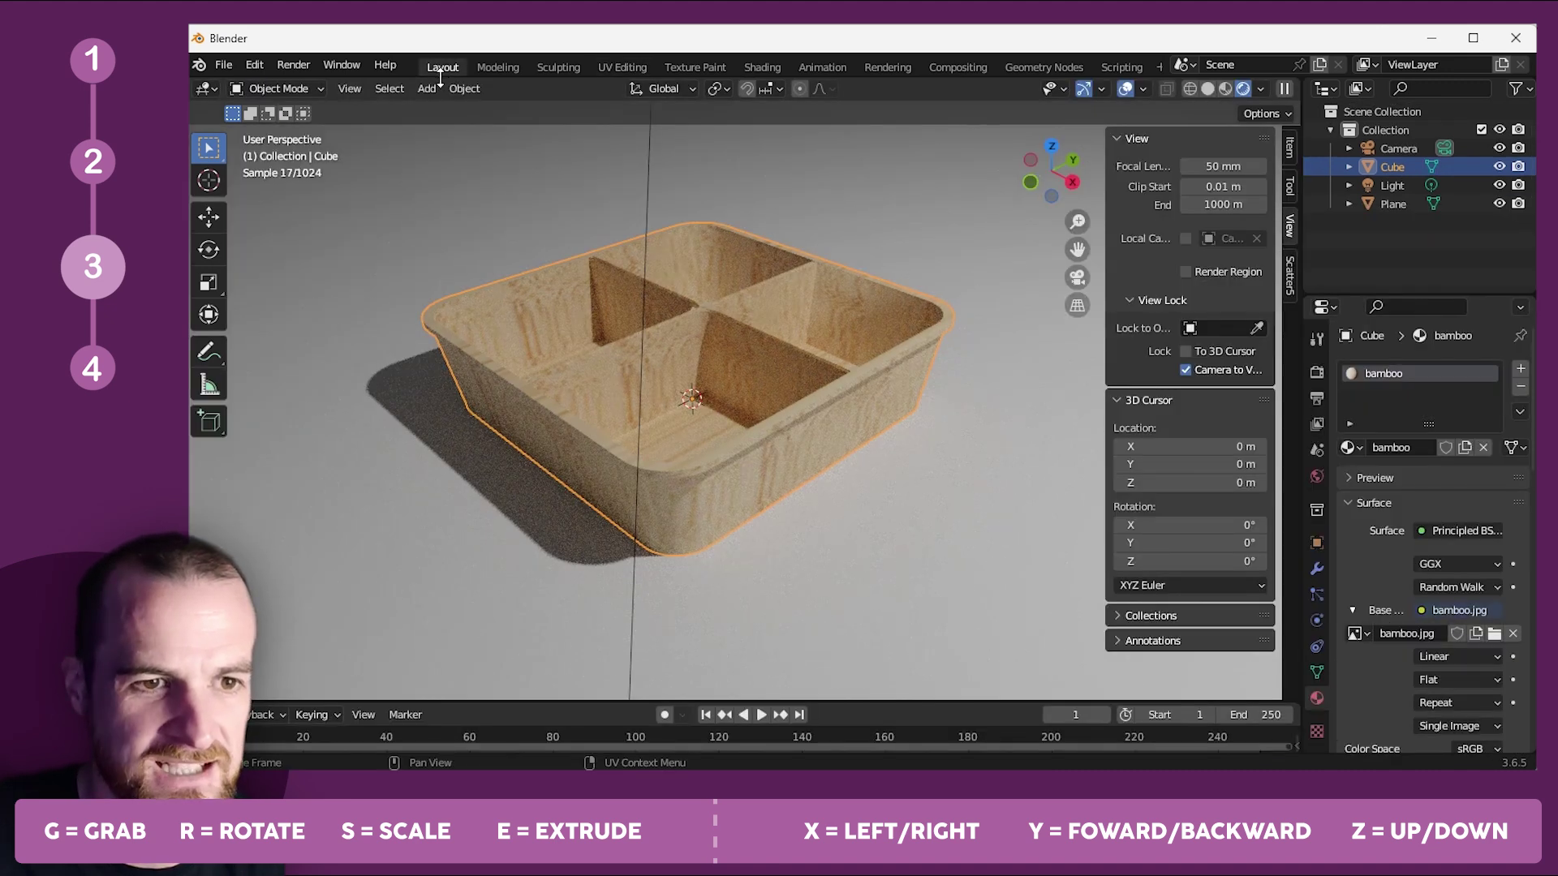
pyautogui.click(563, 70)
pyautogui.click(618, 66)
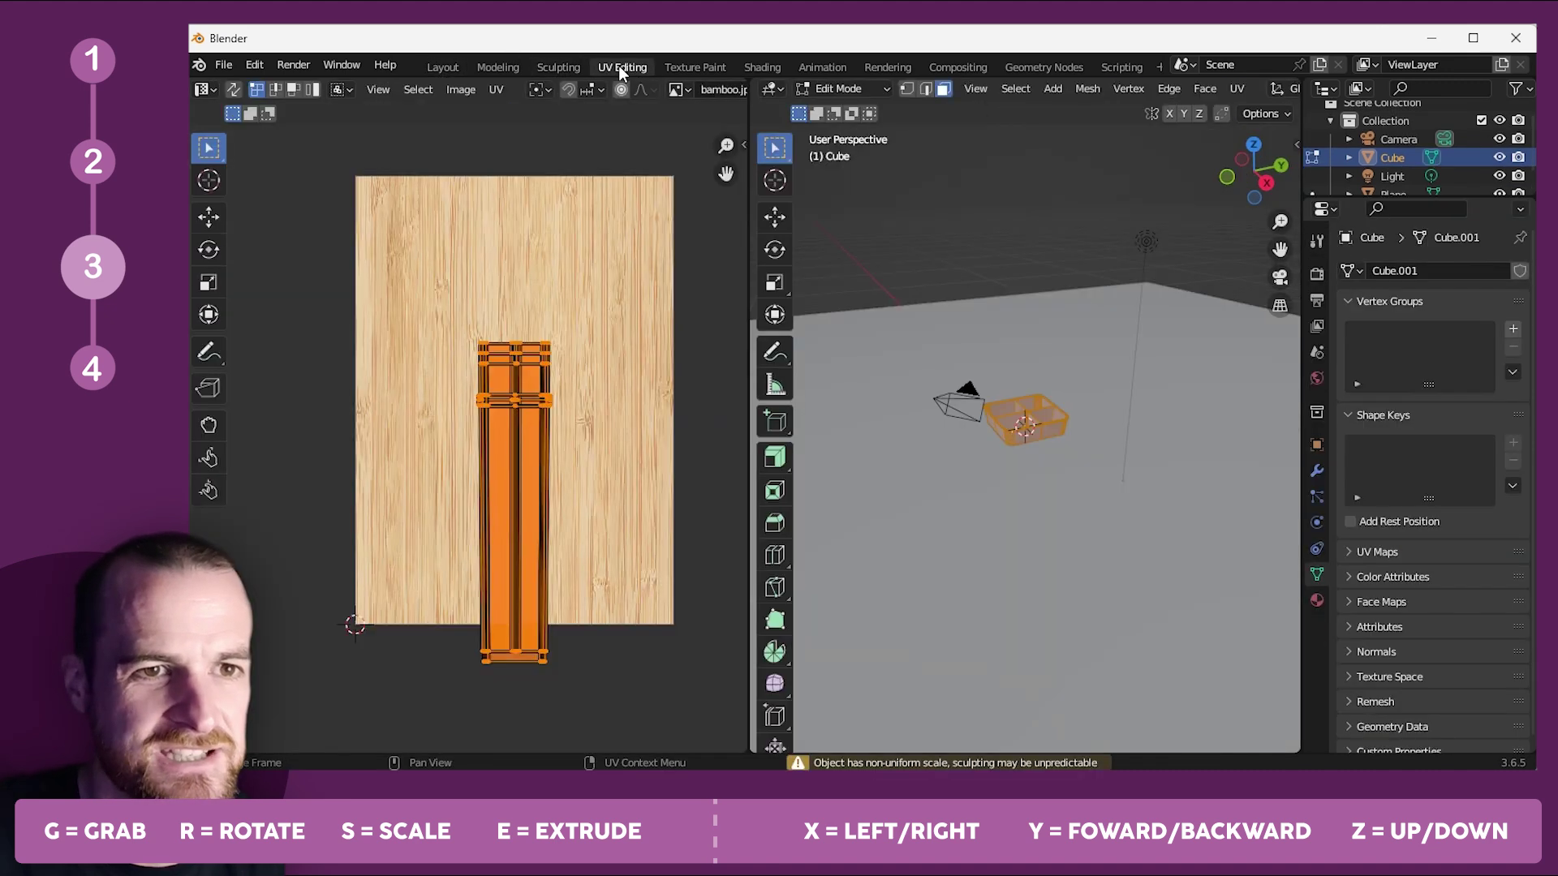
pyautogui.hotkey('ctrl', 'z')
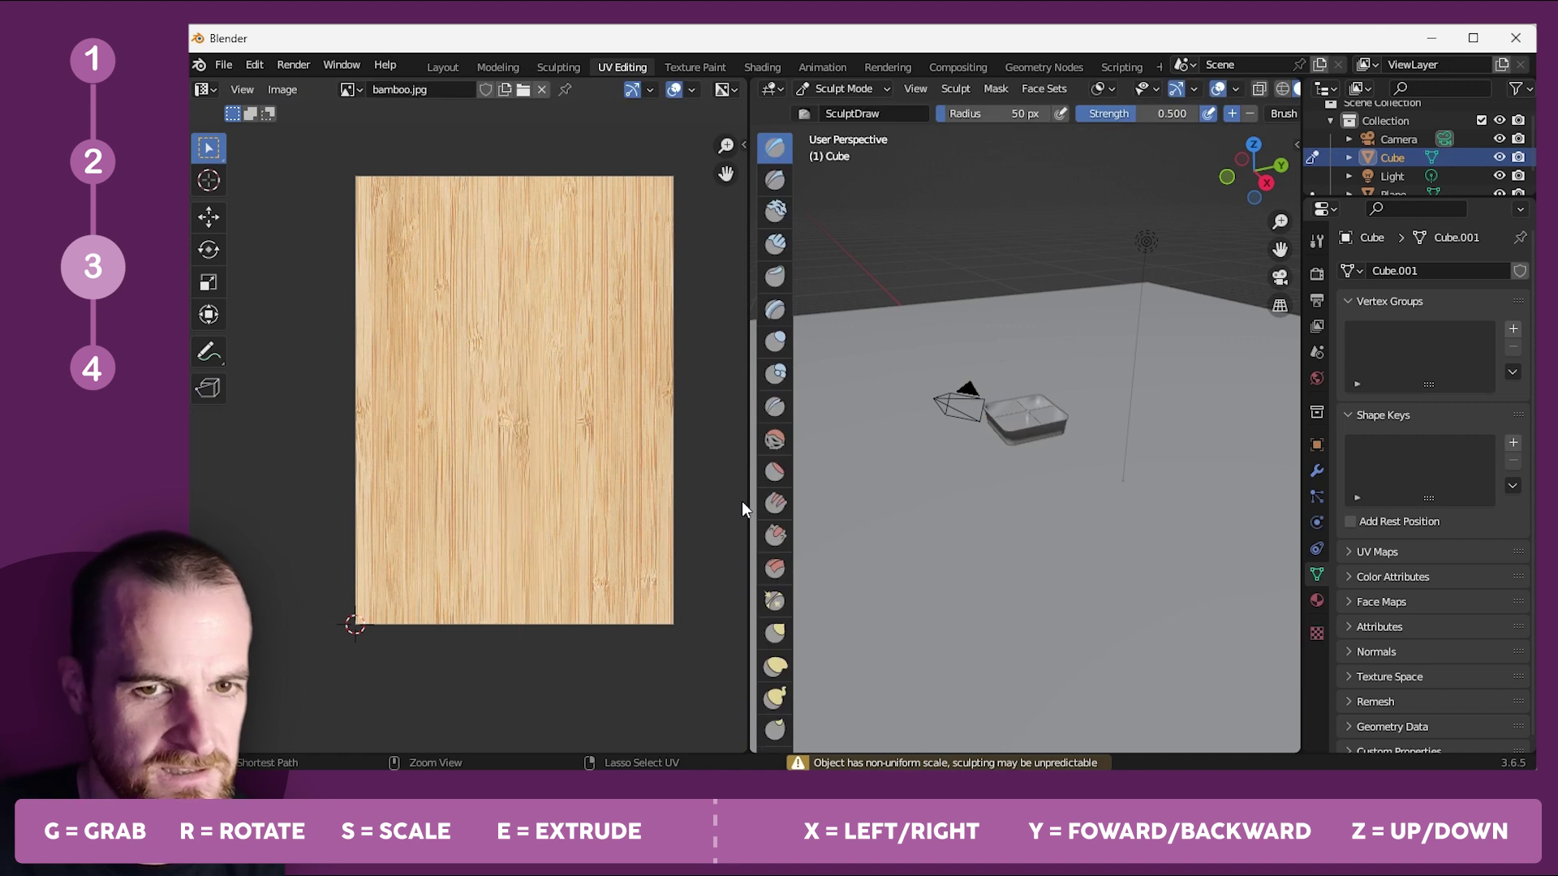
pyautogui.hotkey('ctrl', 'z')
pyautogui.click(443, 67)
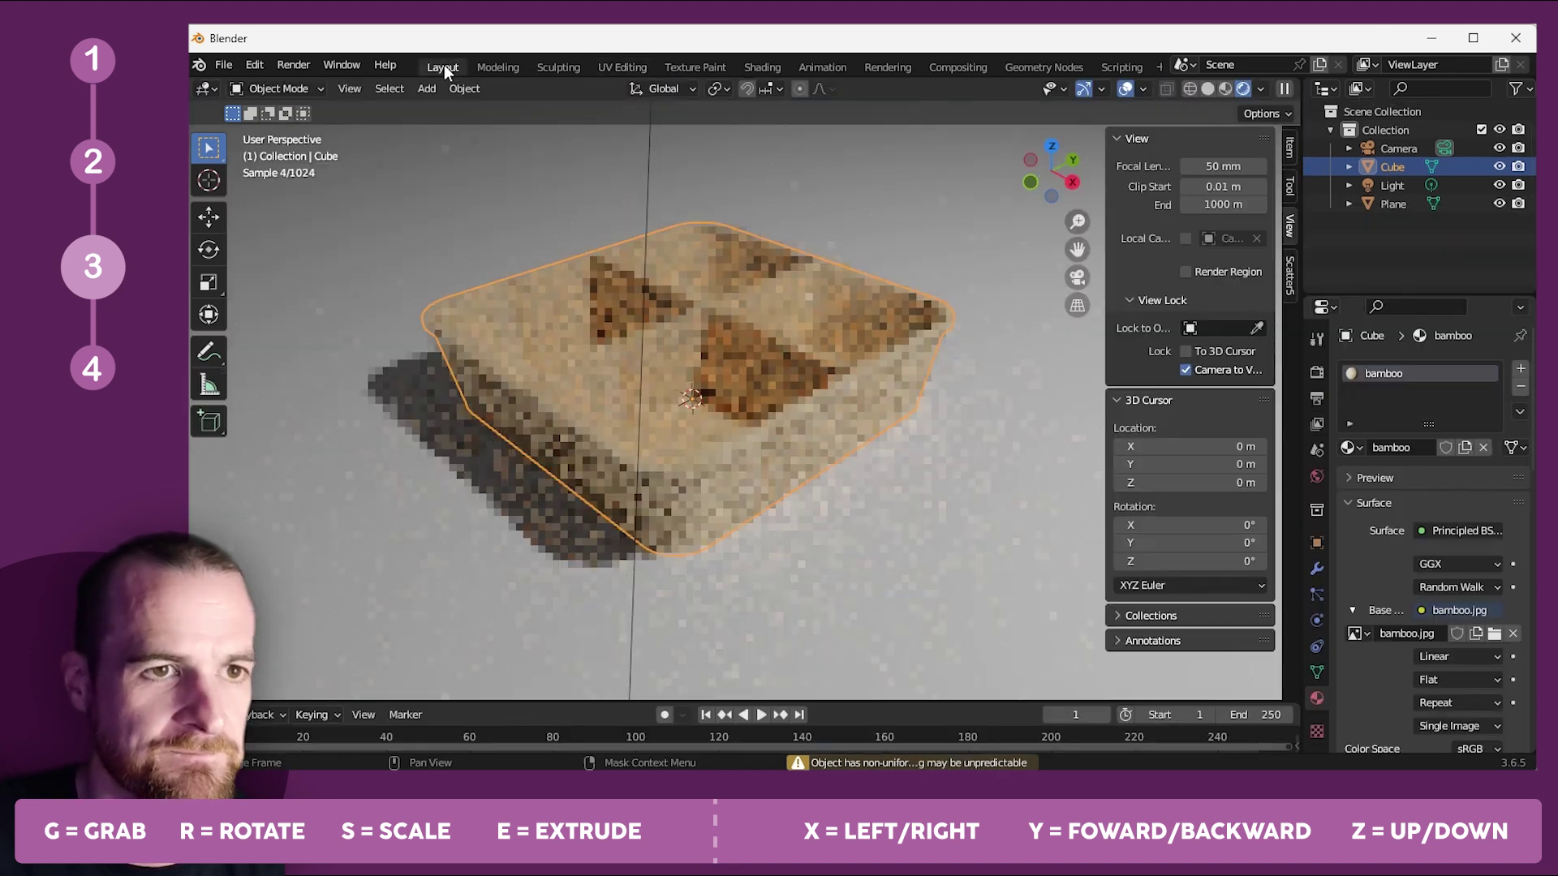
# Squeeze the whole box's UV layout into a very narrow strip along X and stretch it along Y past the bamboo image.
pyautogui.press('Tab')
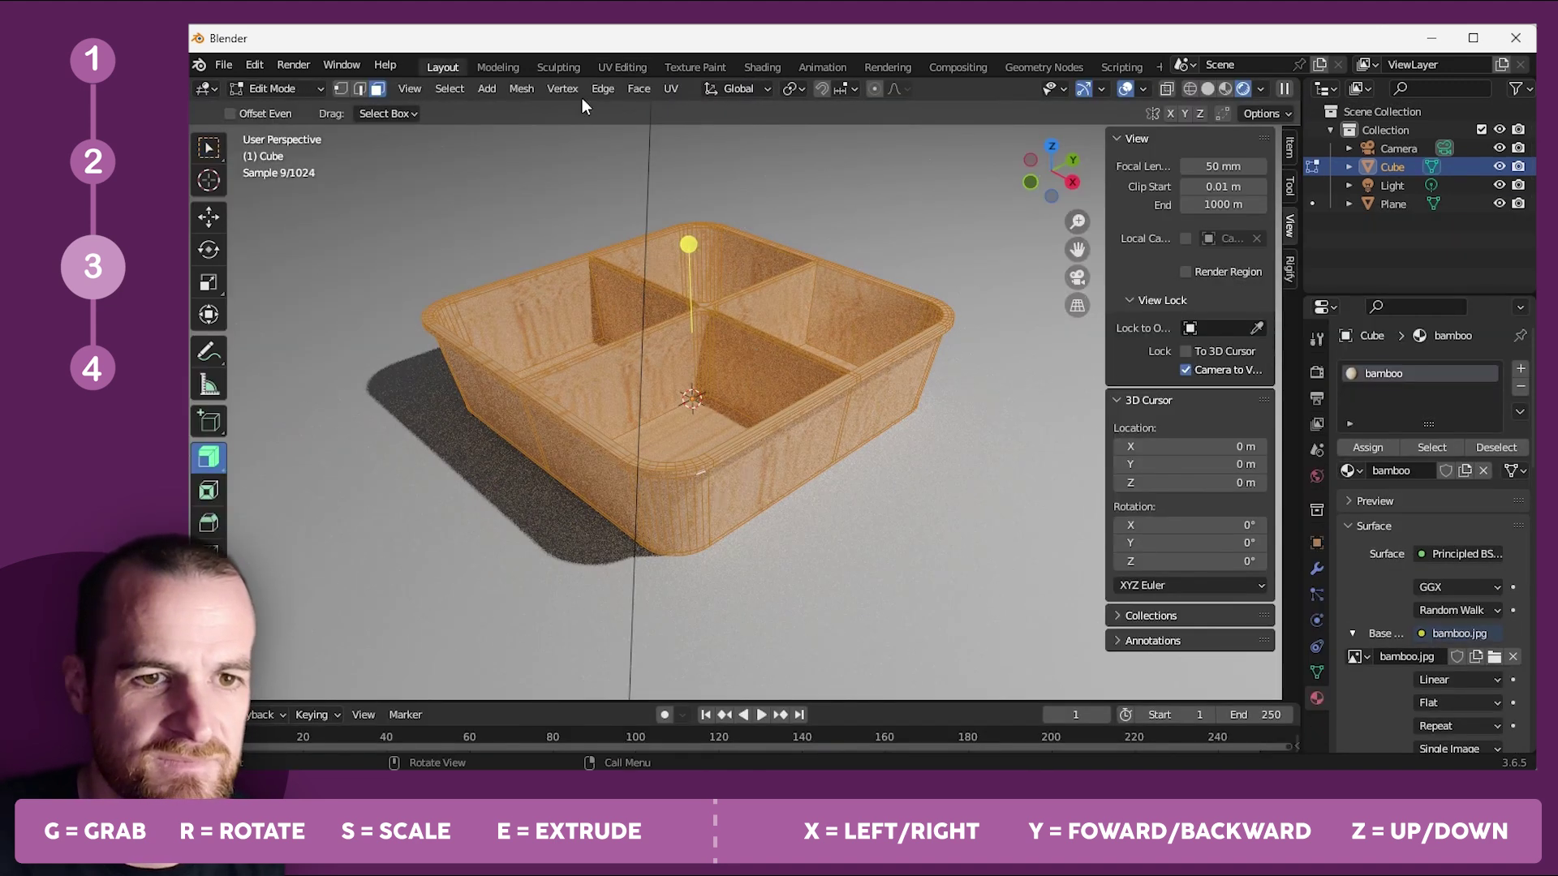
pyautogui.click(621, 66)
pyautogui.press('s')
pyautogui.press('x')
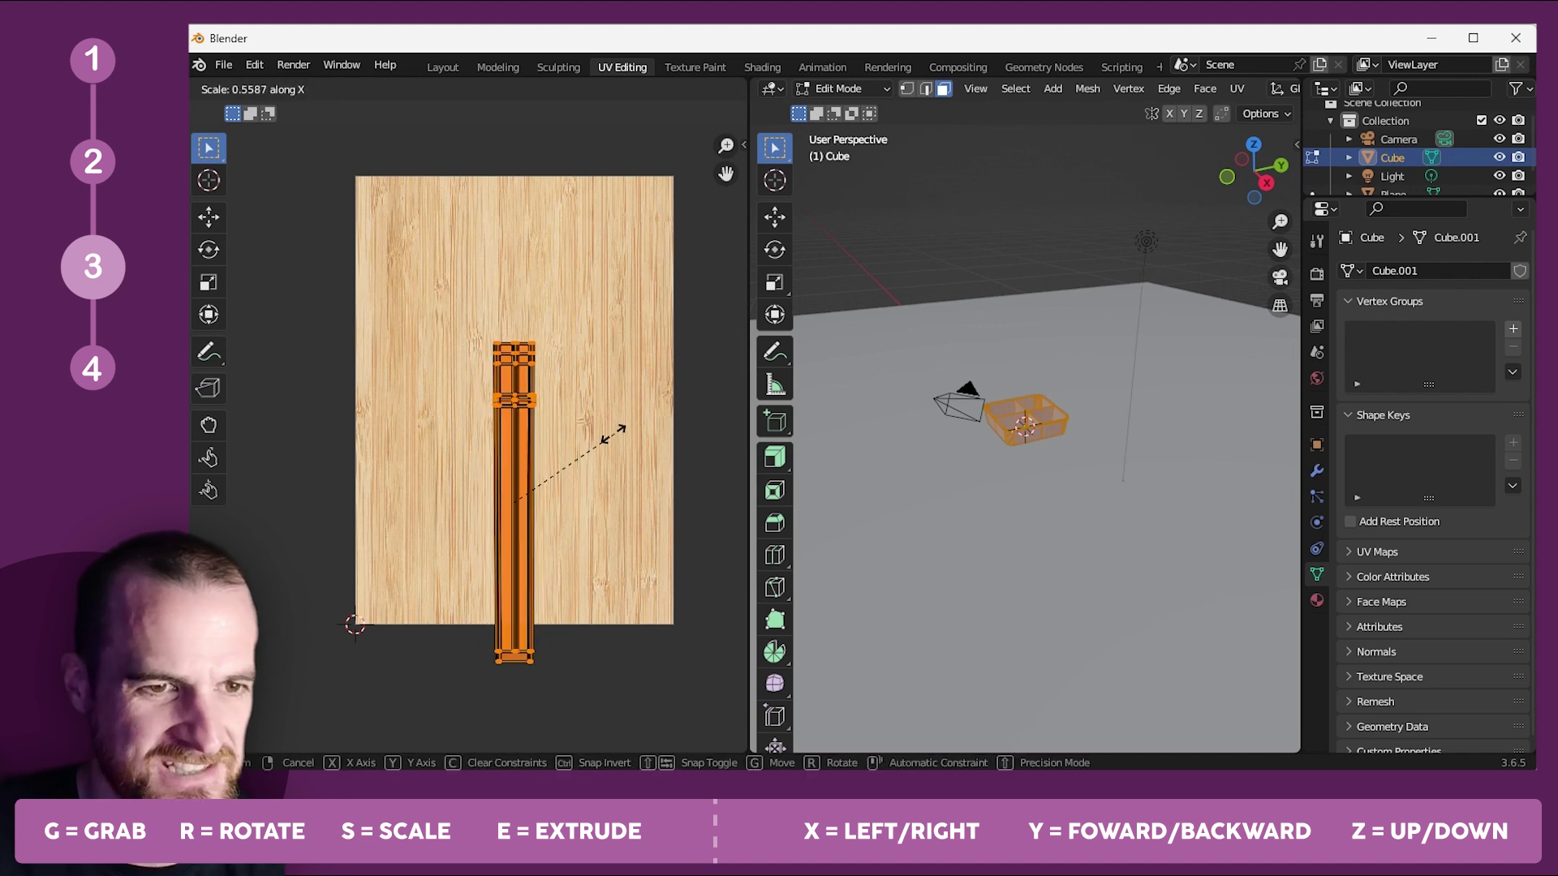
pyautogui.click(511, 484)
pyautogui.press('s')
pyautogui.press('y')
pyautogui.click(615, 280)
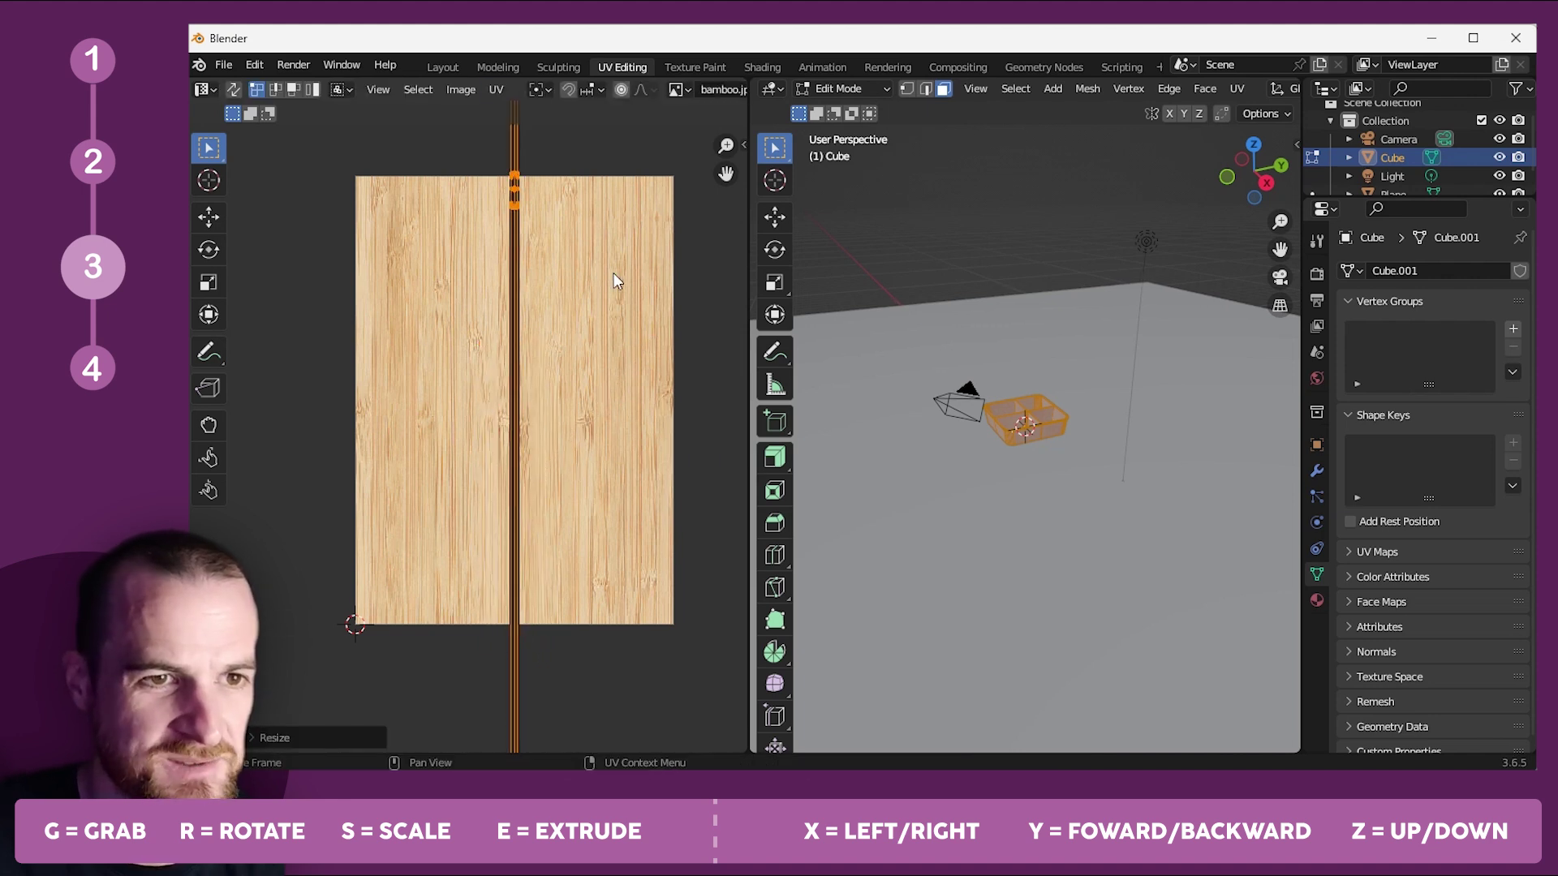
pyautogui.click(454, 65)
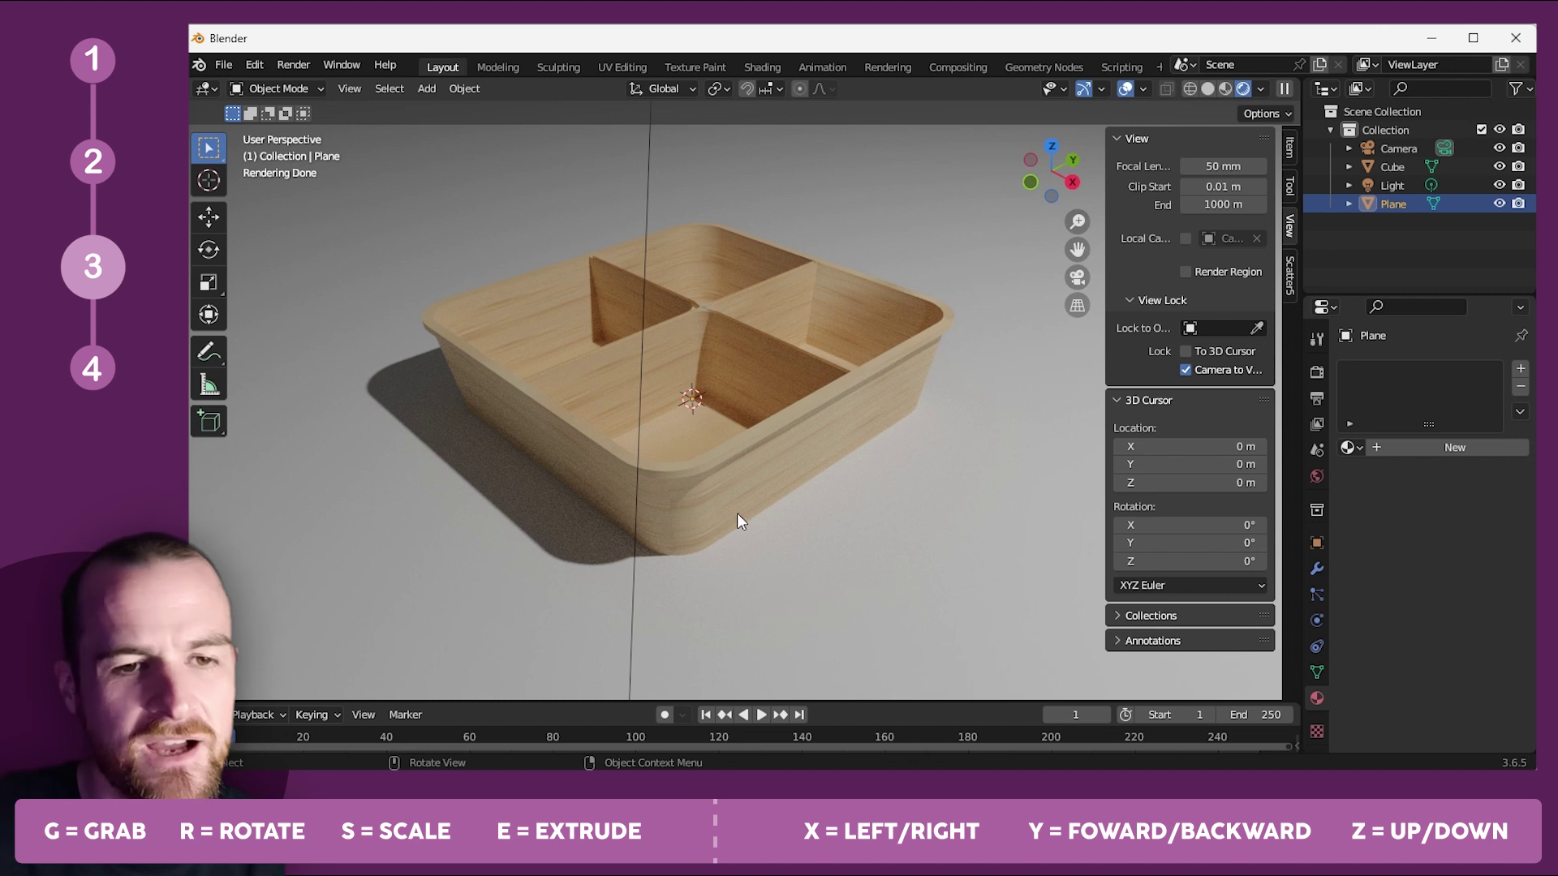
# Select the loop of outer side wall faces running around the divided box in Edit Mode.
pyautogui.click(678, 368)
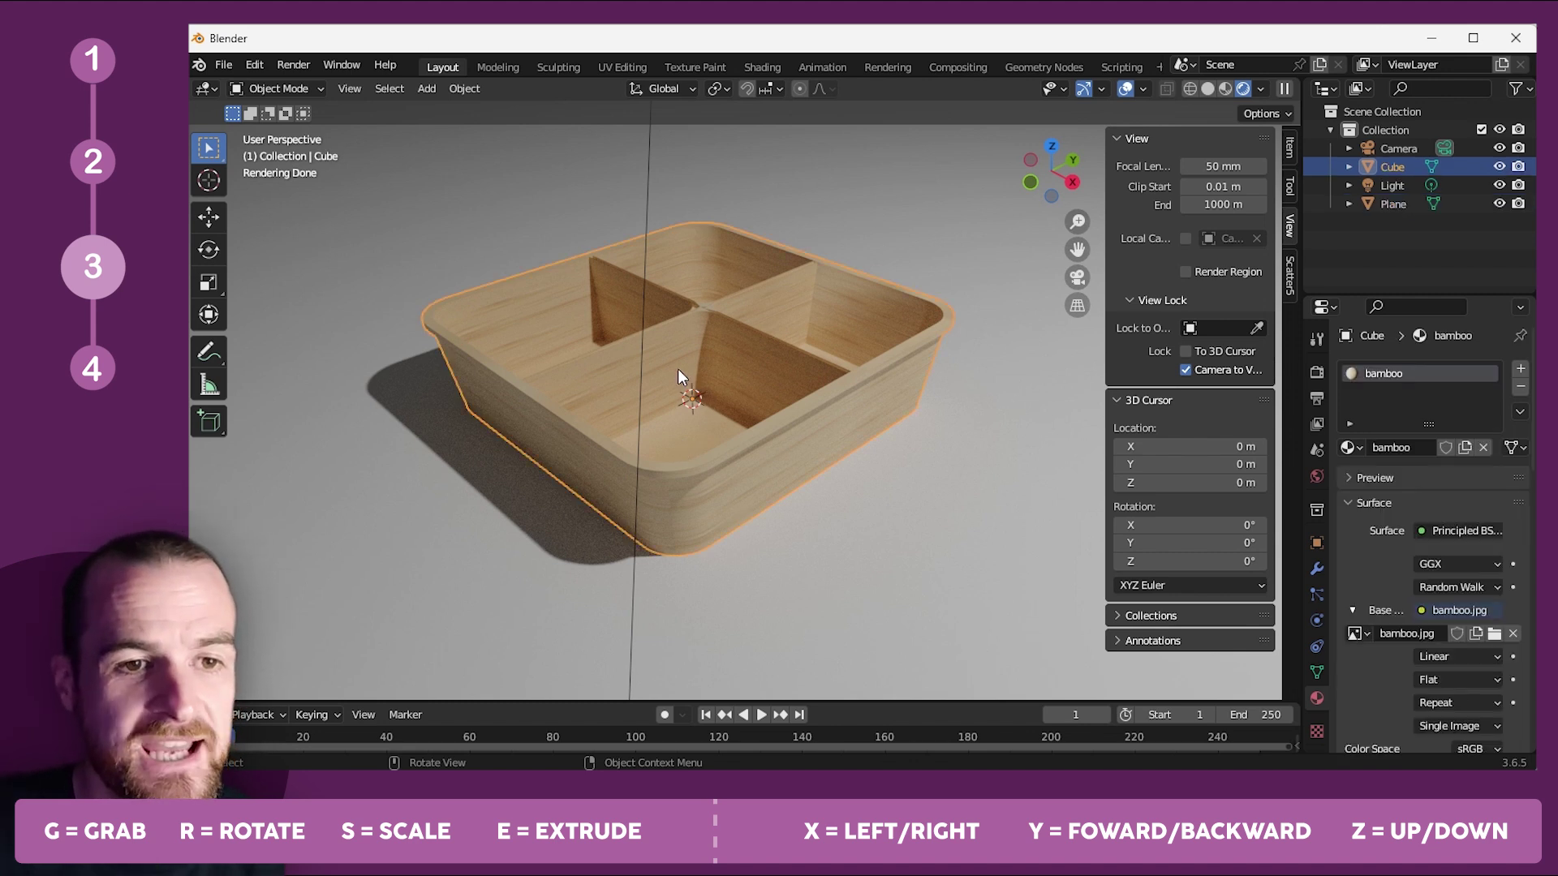
pyautogui.press('Tab')
pyautogui.click(678, 369)
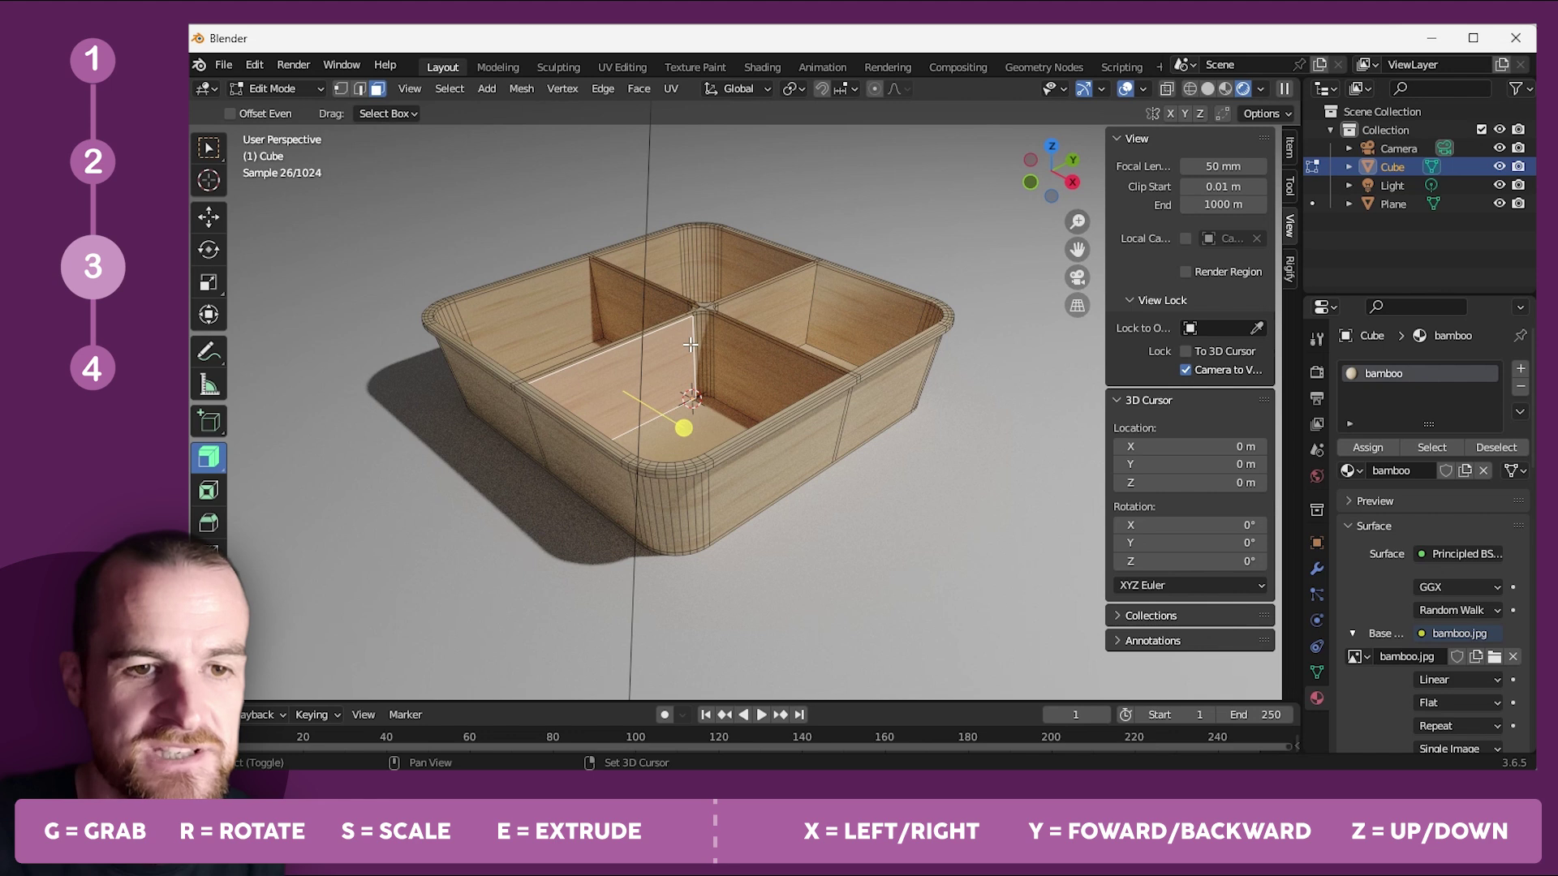
pyautogui.keyDown('alt'); pyautogui.click(666, 500); pyautogui.keyUp('alt')
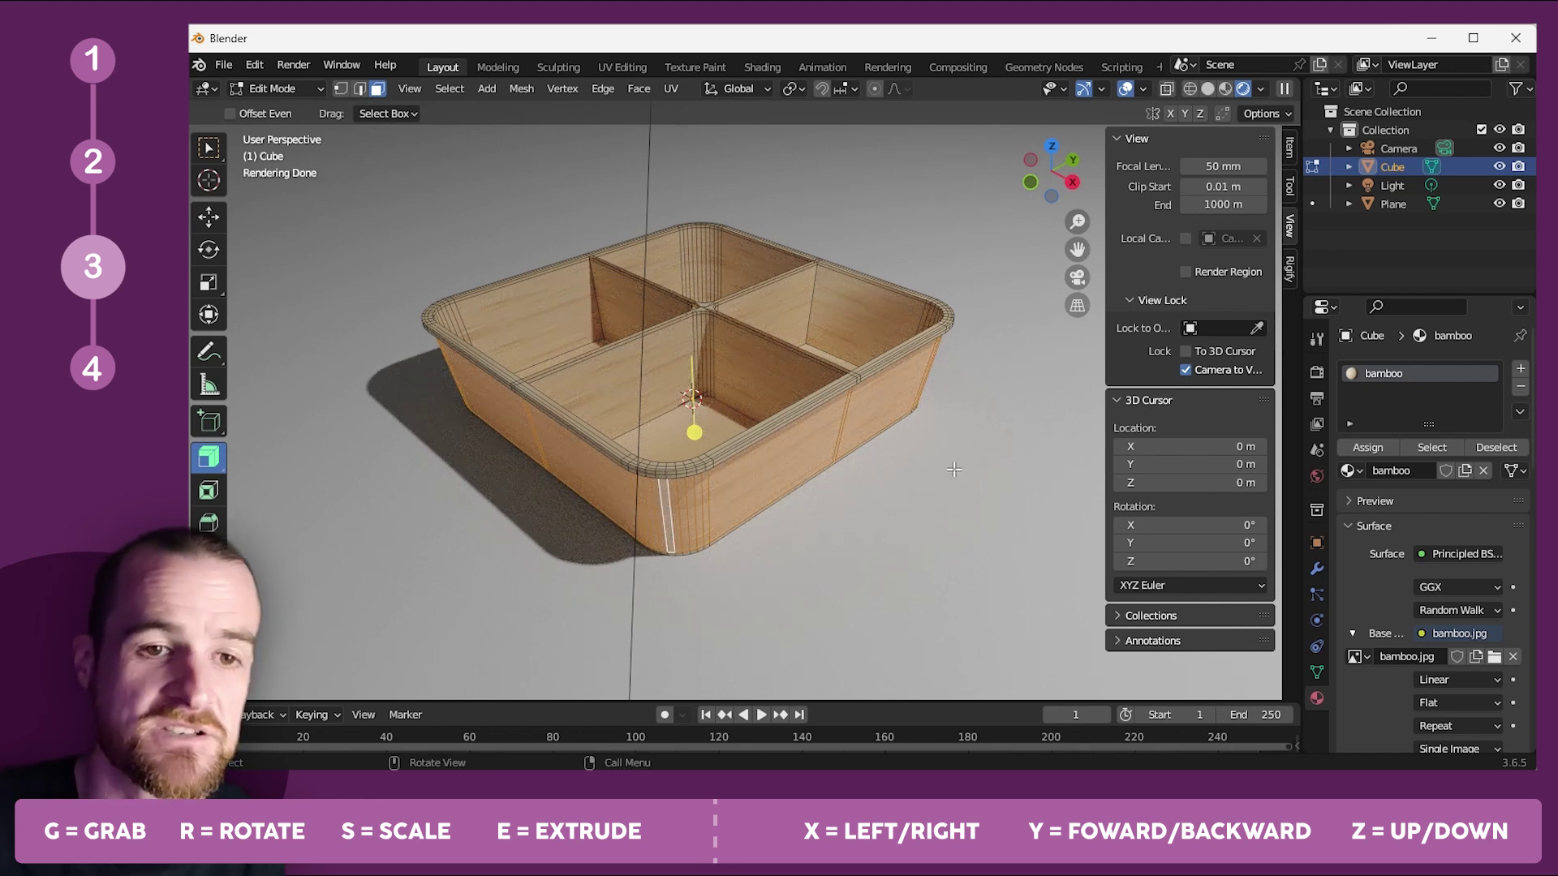
pyautogui.scroll(4, 718, 481)
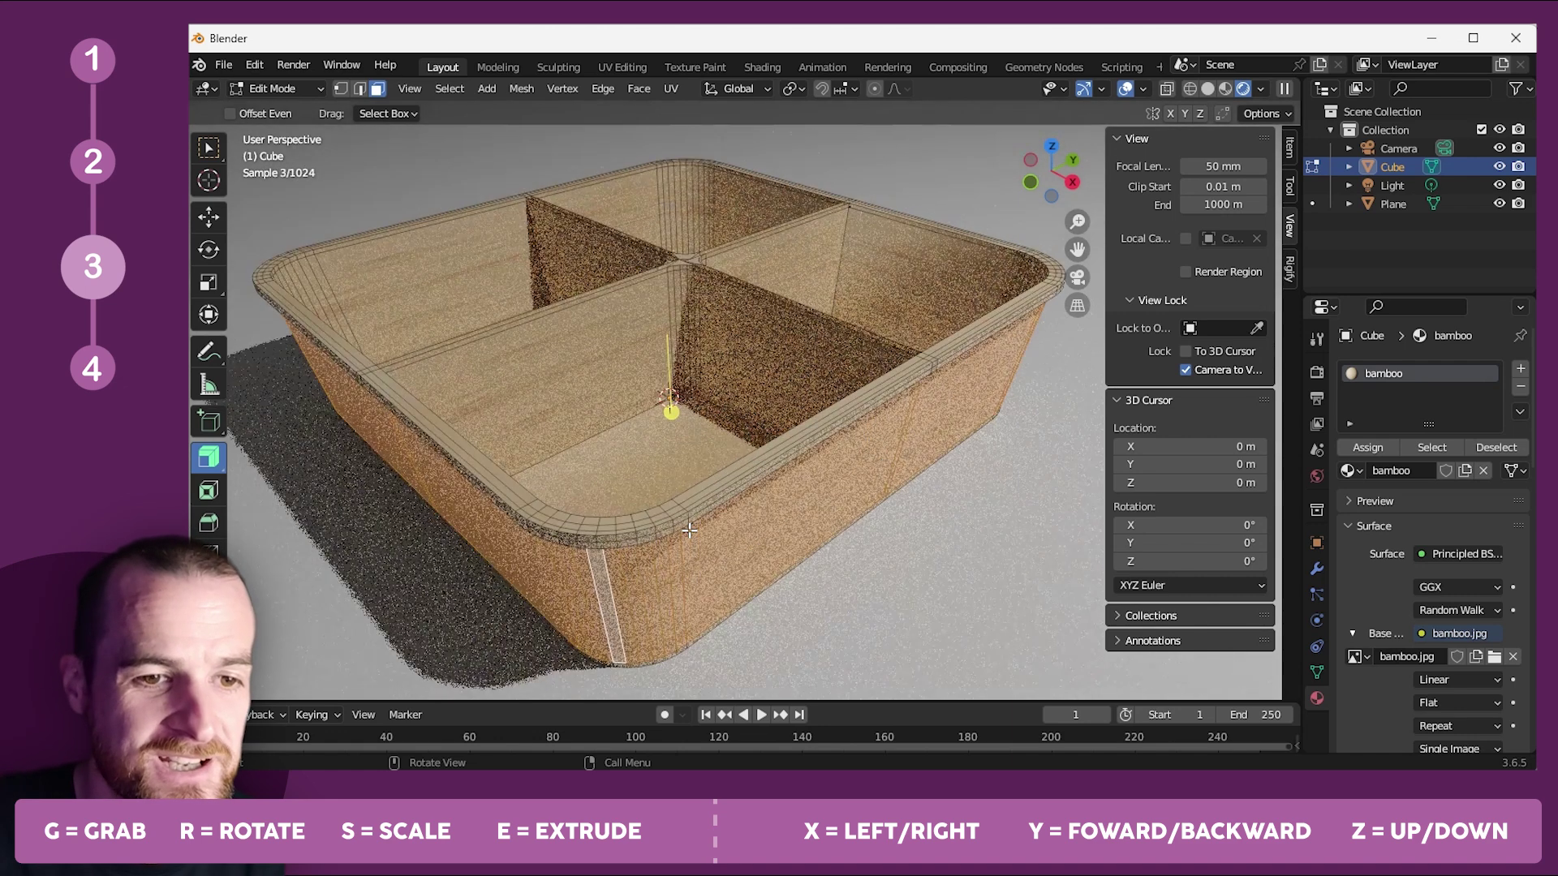
pyautogui.moveTo(707, 464); pyautogui.dragTo(672, 290, button='middle')
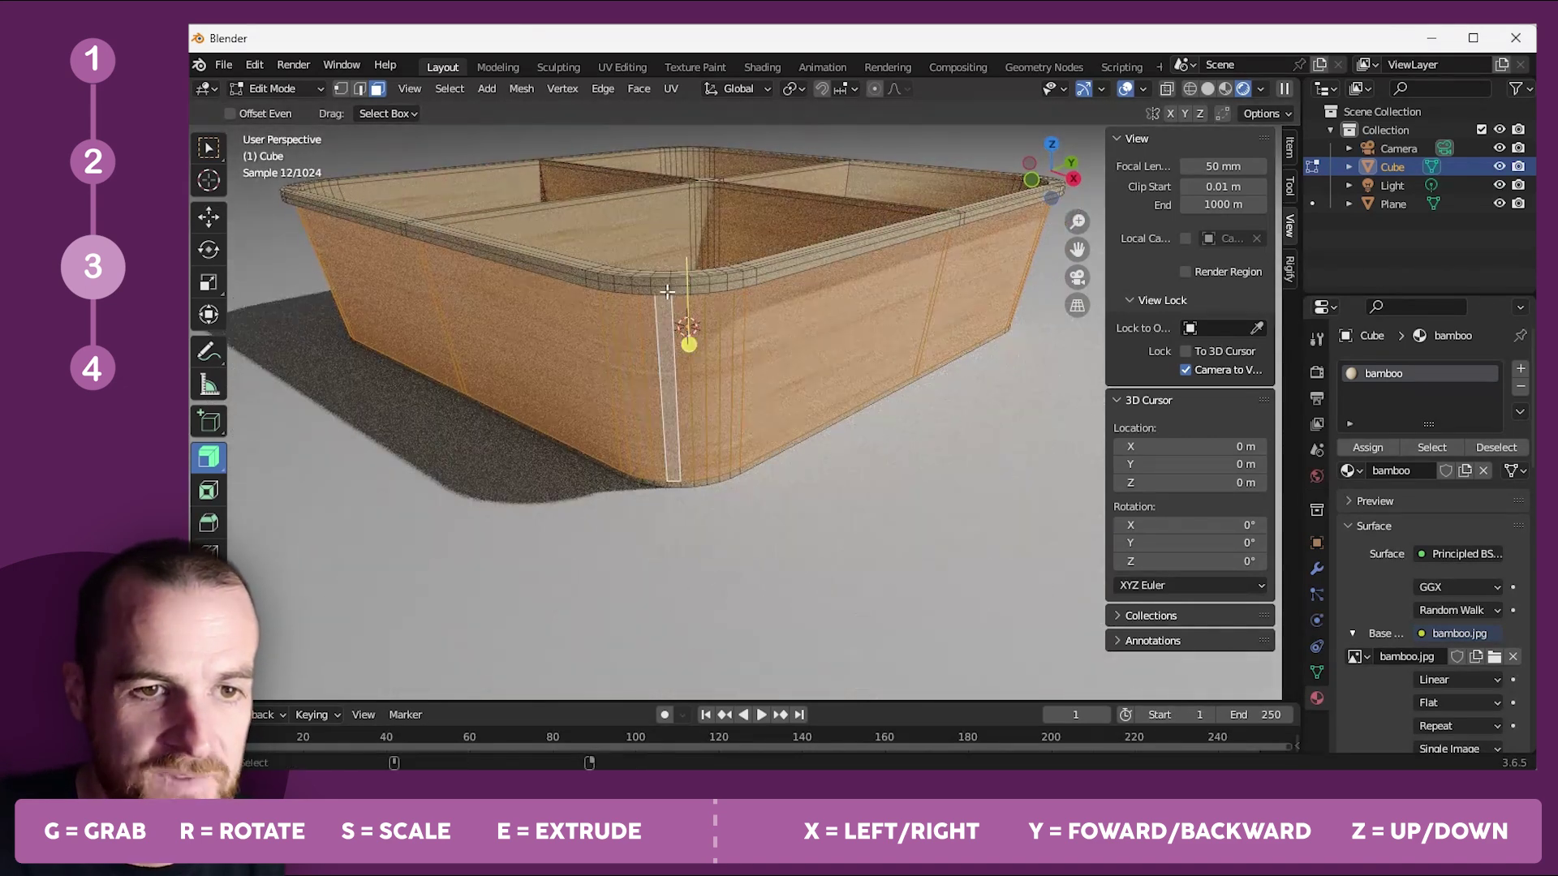
# Extend the face selection from the outer walls to the face loops around the box's protruding lip.
pyautogui.press('a')
pyautogui.moveTo(670, 282); pyautogui.dragTo(750, 400, button='middle')
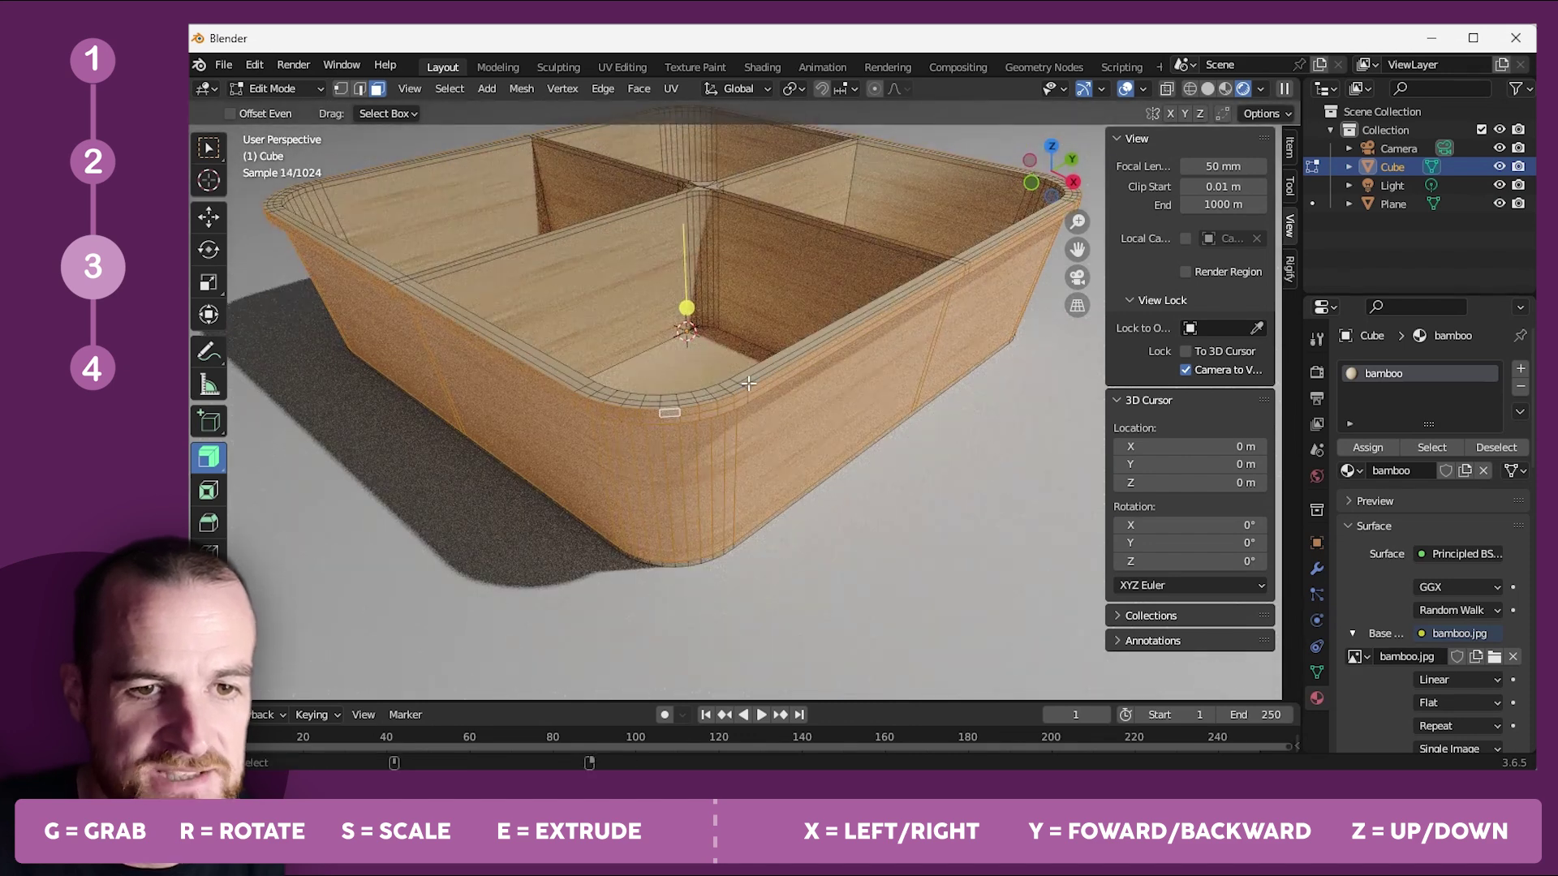
pyautogui.press('e')
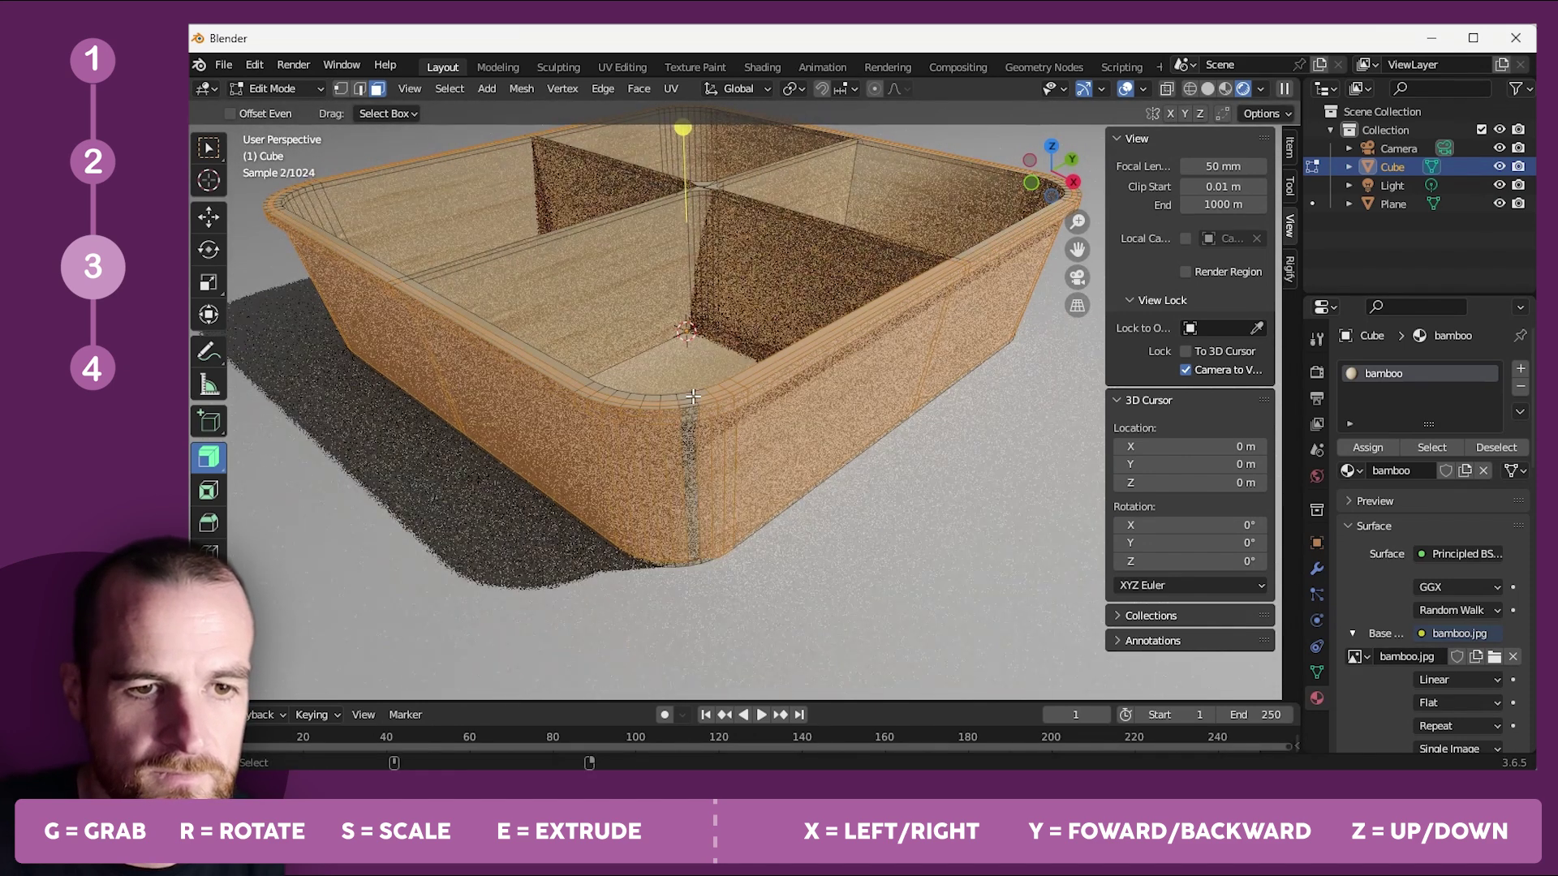
pyautogui.keyDown('shift'); pyautogui.click(574, 391); pyautogui.keyUp('shift')
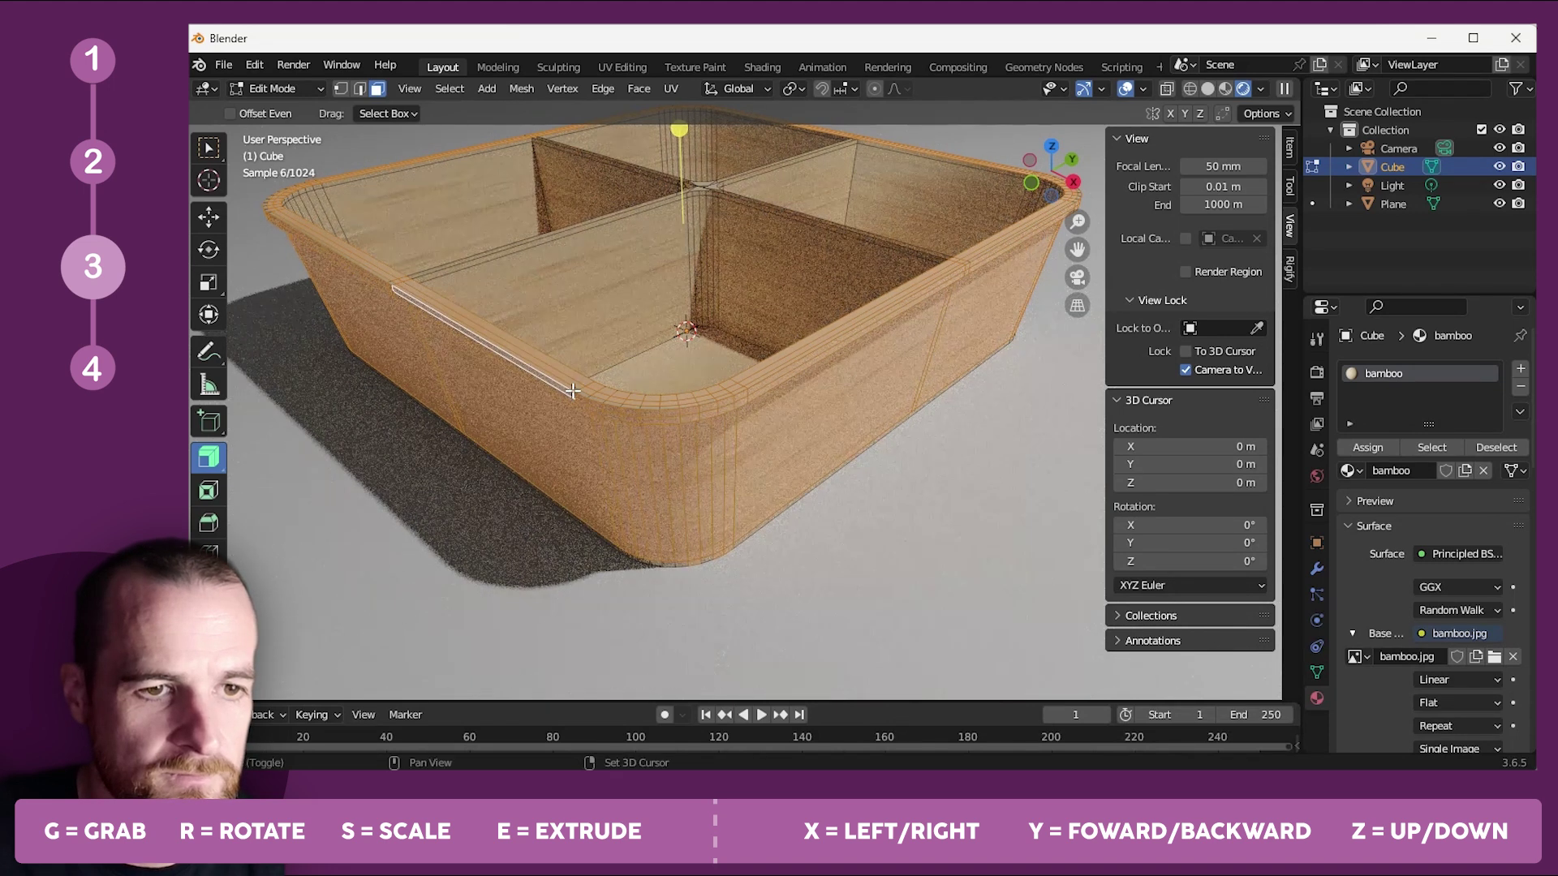
pyautogui.keyDown('shift'); pyautogui.click(589, 396); pyautogui.keyUp('shift')
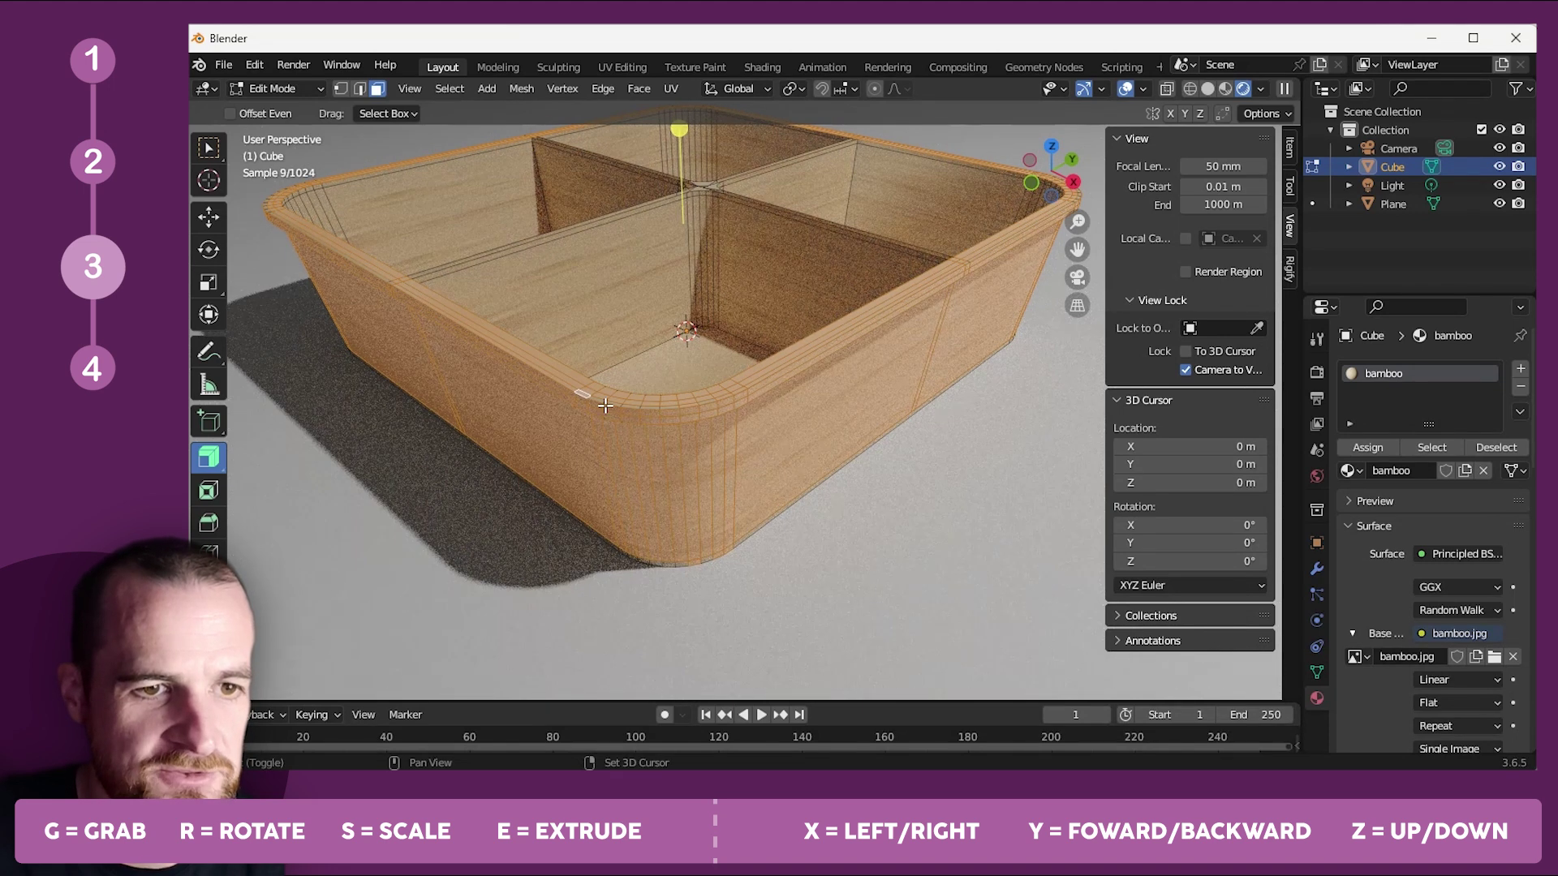
pyautogui.keyDown('shift'); pyautogui.click(657, 405); pyautogui.keyUp('shift')
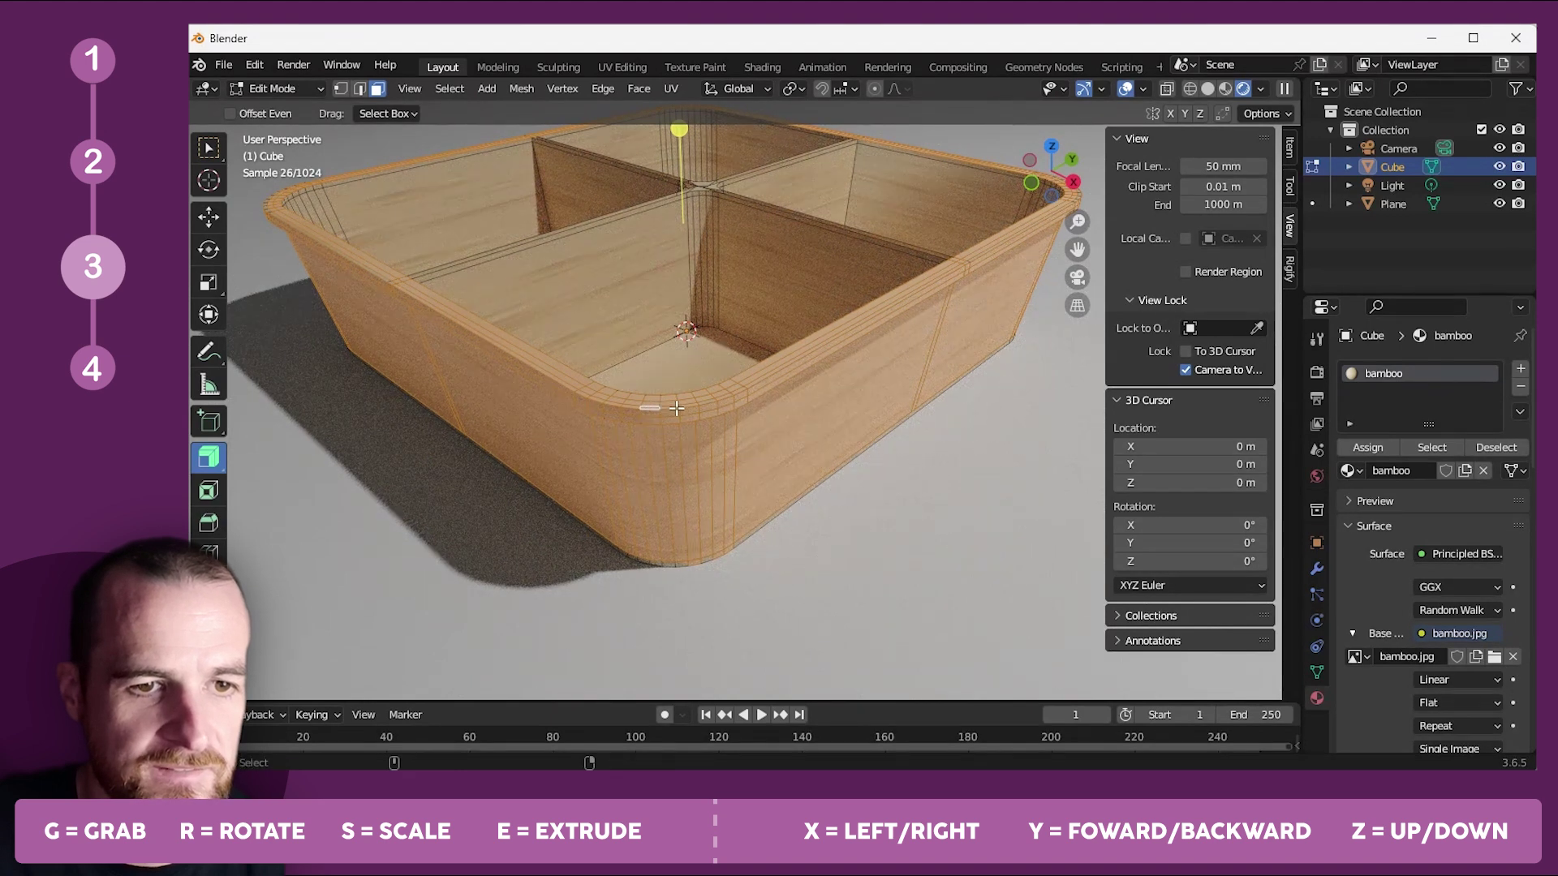
# Add the remaining rim face loops and the missed face at the rounded front corner to the selection.
pyautogui.keyDown('alt'); pyautogui.keyDown('shift'); pyautogui.click(676, 408); pyautogui.keyUp('shift'); pyautogui.keyUp('alt')
pyautogui.keyDown('alt'); pyautogui.keyDown('shift'); pyautogui.click(678, 406); pyautogui.keyUp('shift'); pyautogui.keyUp('alt')
pyautogui.keyDown('alt'); pyautogui.keyDown('shift'); pyautogui.click(679, 408); pyautogui.keyUp('shift'); pyautogui.keyUp('alt')
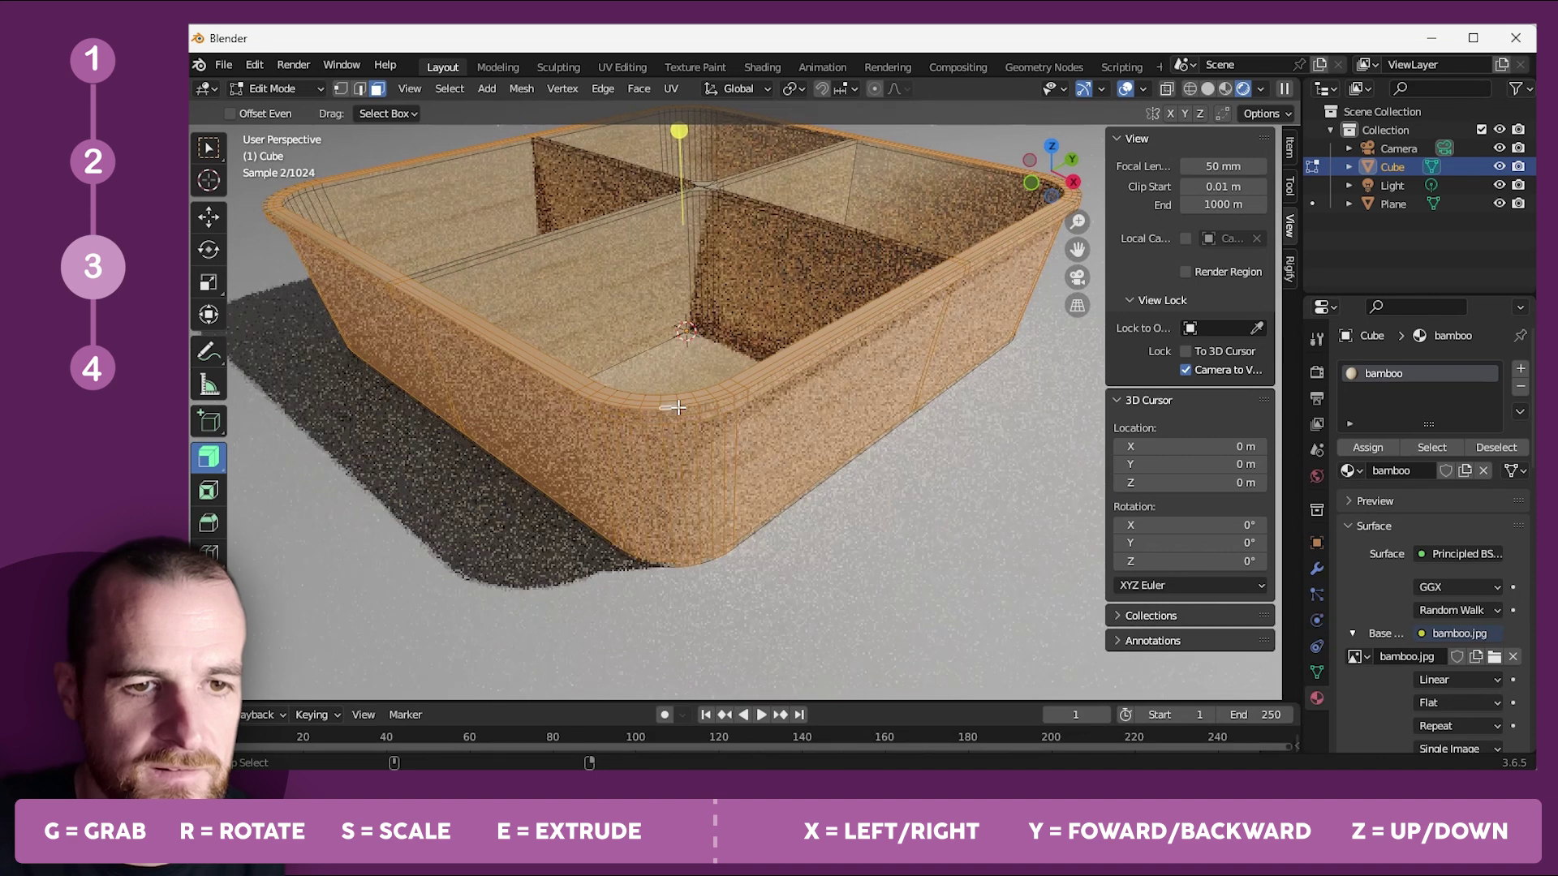
pyautogui.scroll(6, 710, 403)
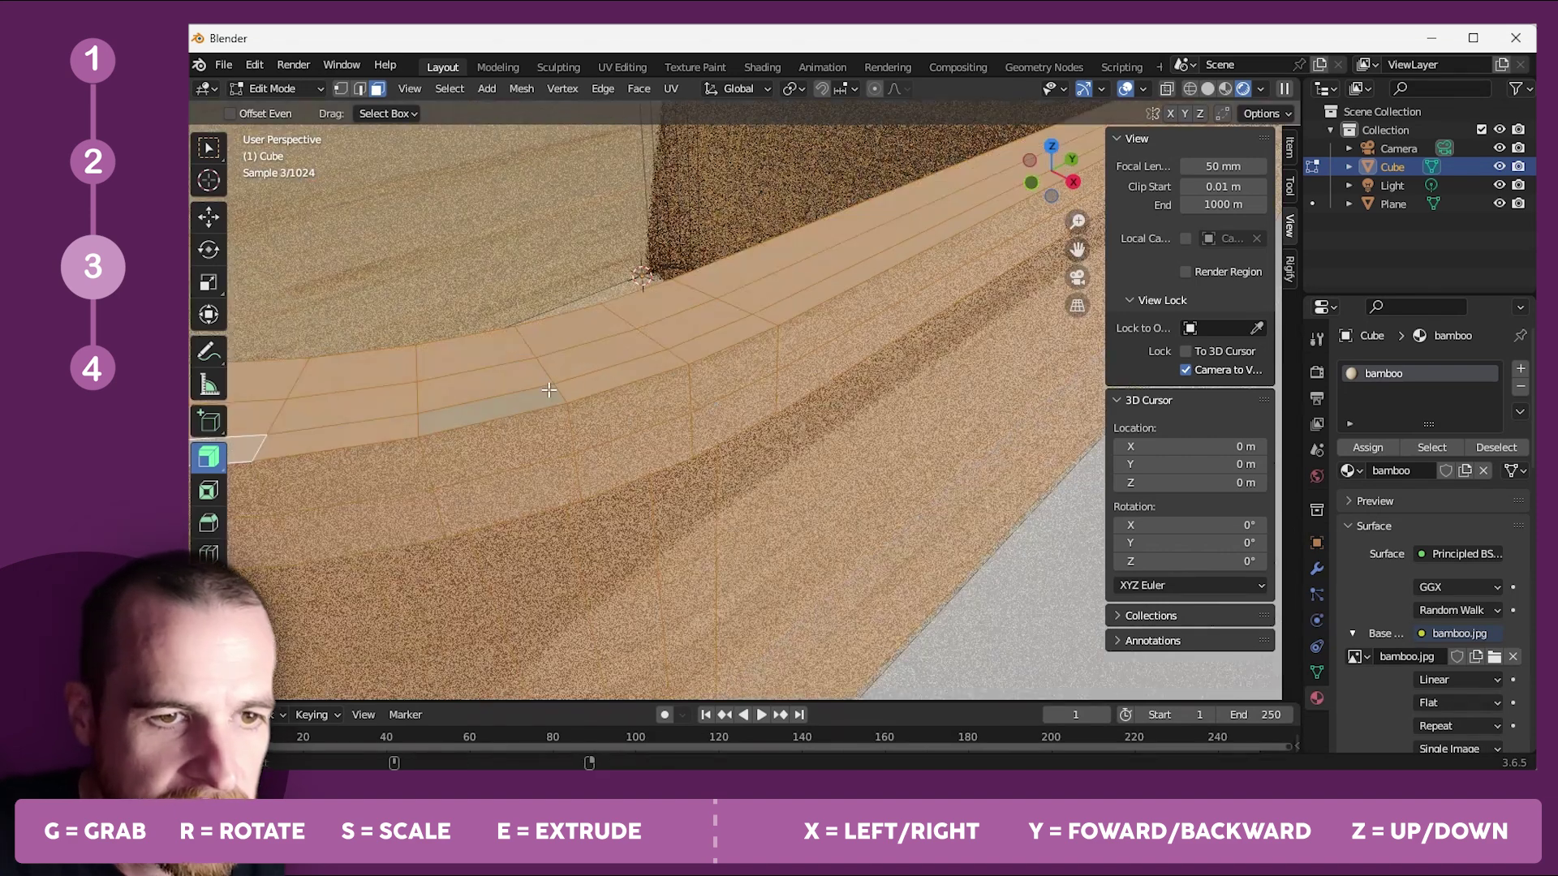
pyautogui.click(633, 364)
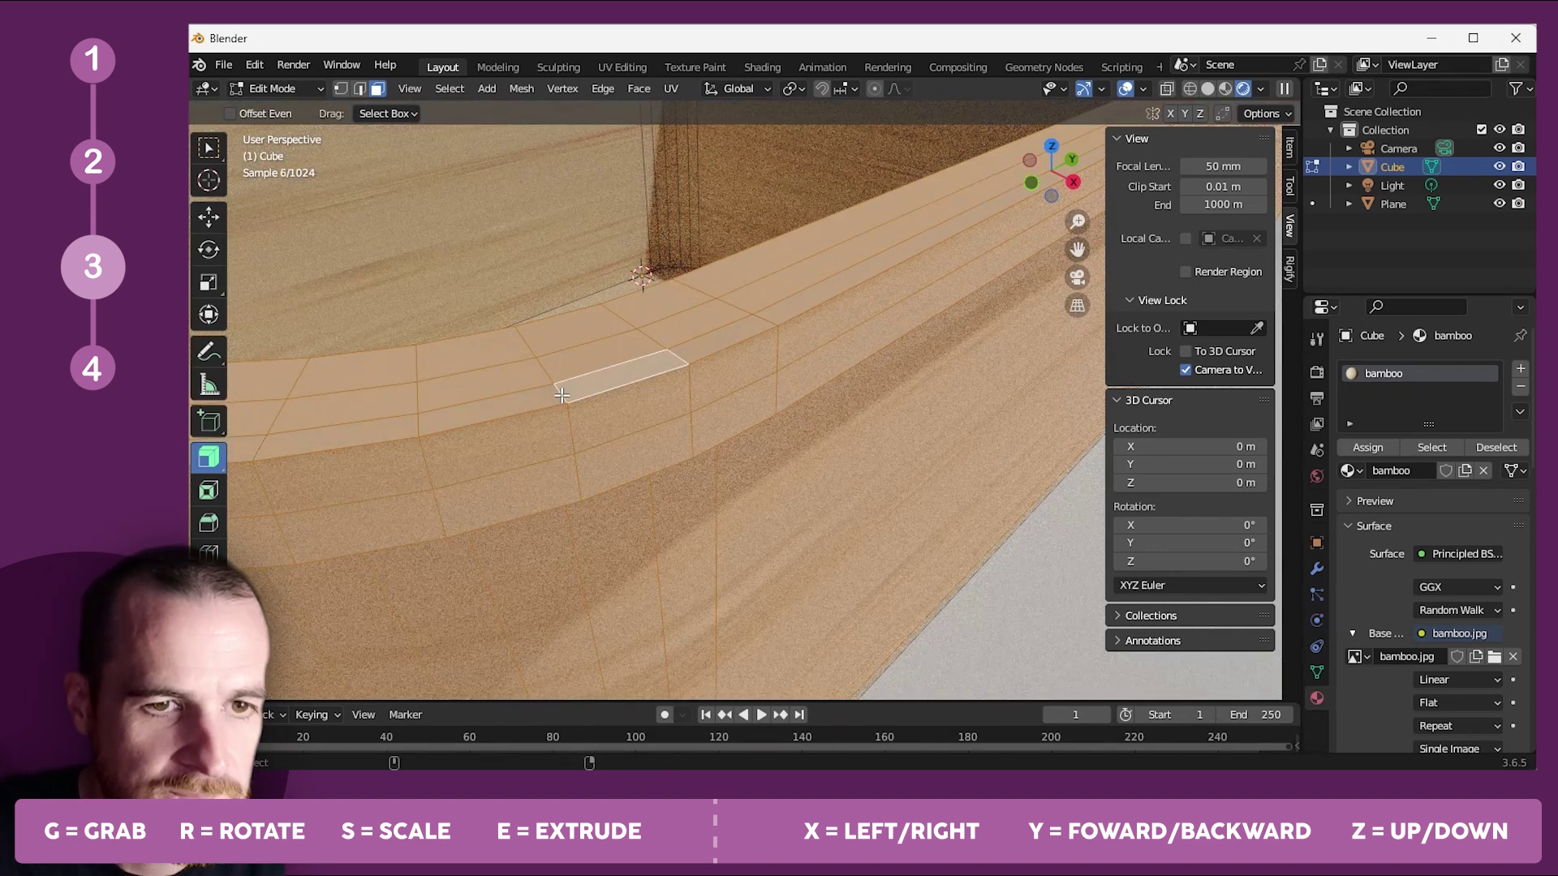
pyautogui.scroll(-6, 580, 383)
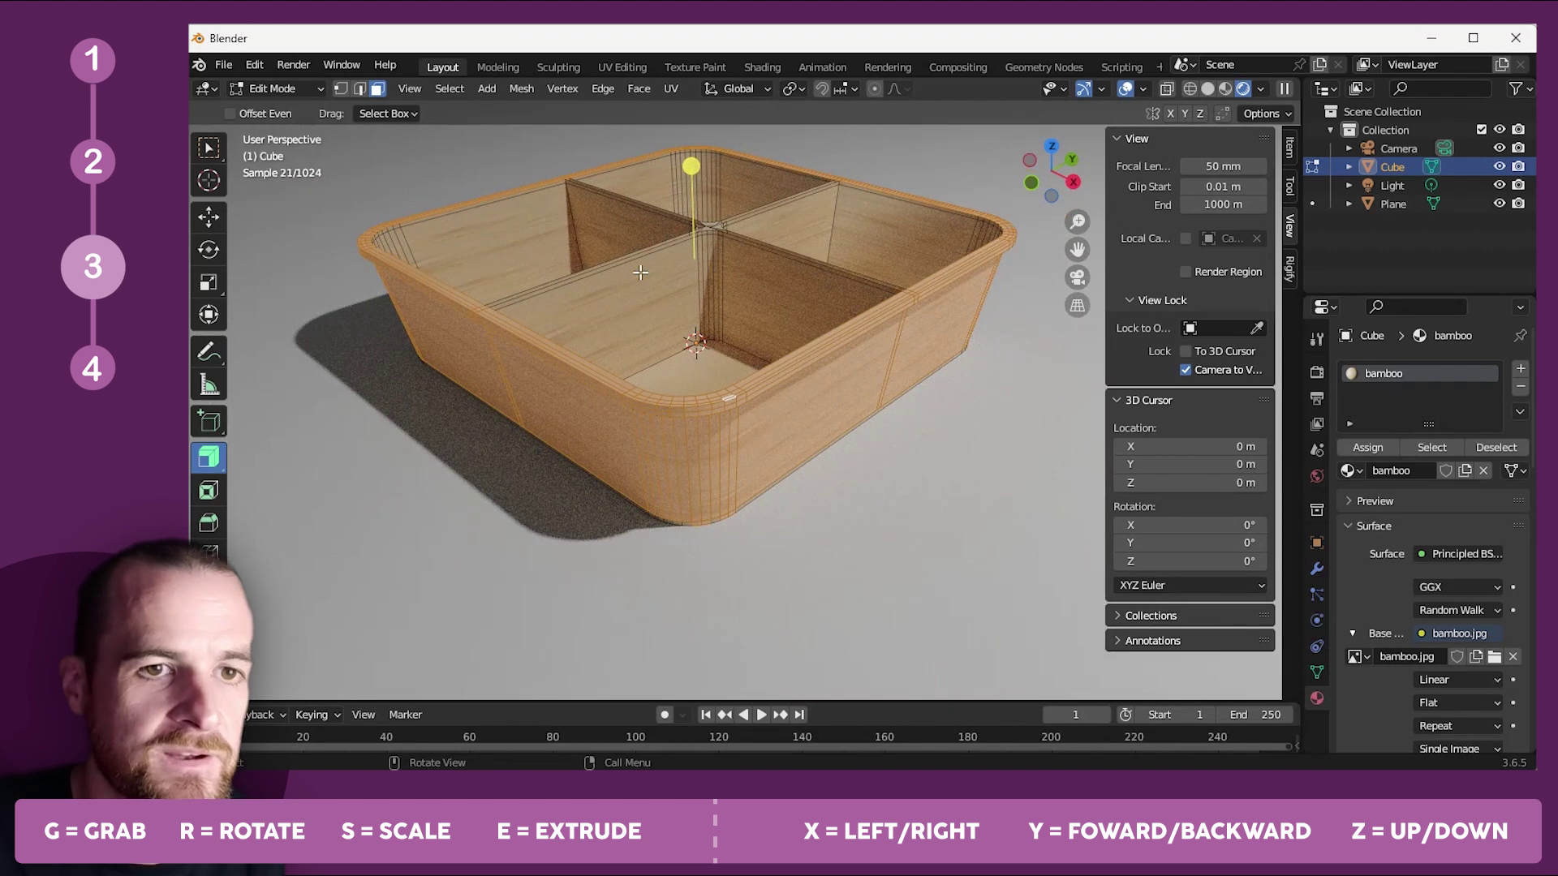
pyautogui.moveTo(641, 284); pyautogui.dragTo(1015, 360, button='middle')
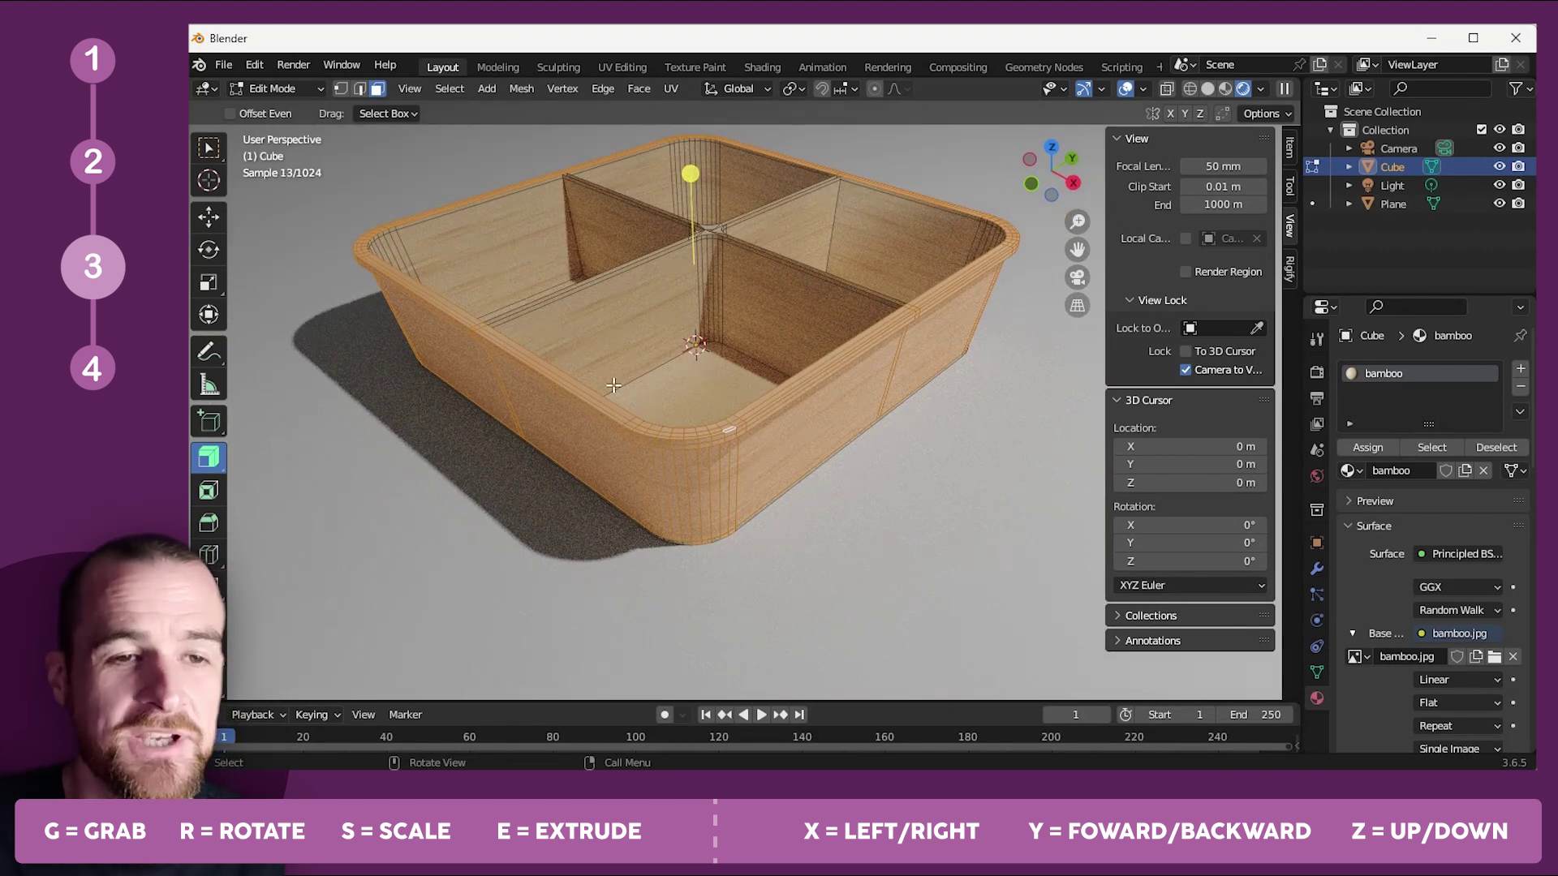
# Add a second material slot with a new material, assign it to the selected outer wall and rim faces, and return to Object Mode.
pyautogui.click(1523, 370)
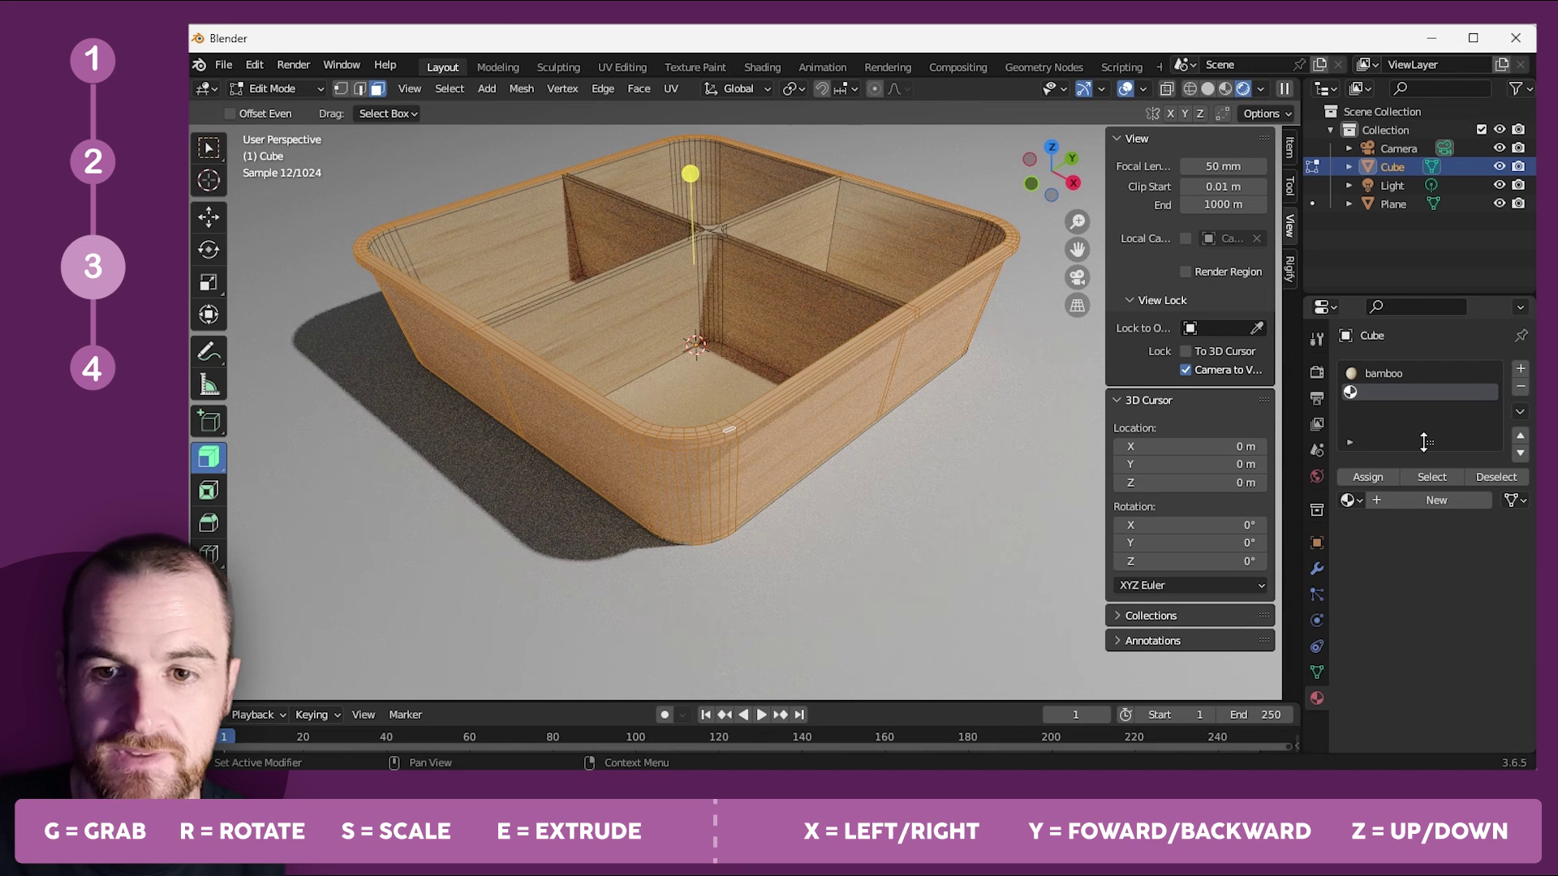
pyautogui.click(1377, 498)
pyautogui.click(1368, 477)
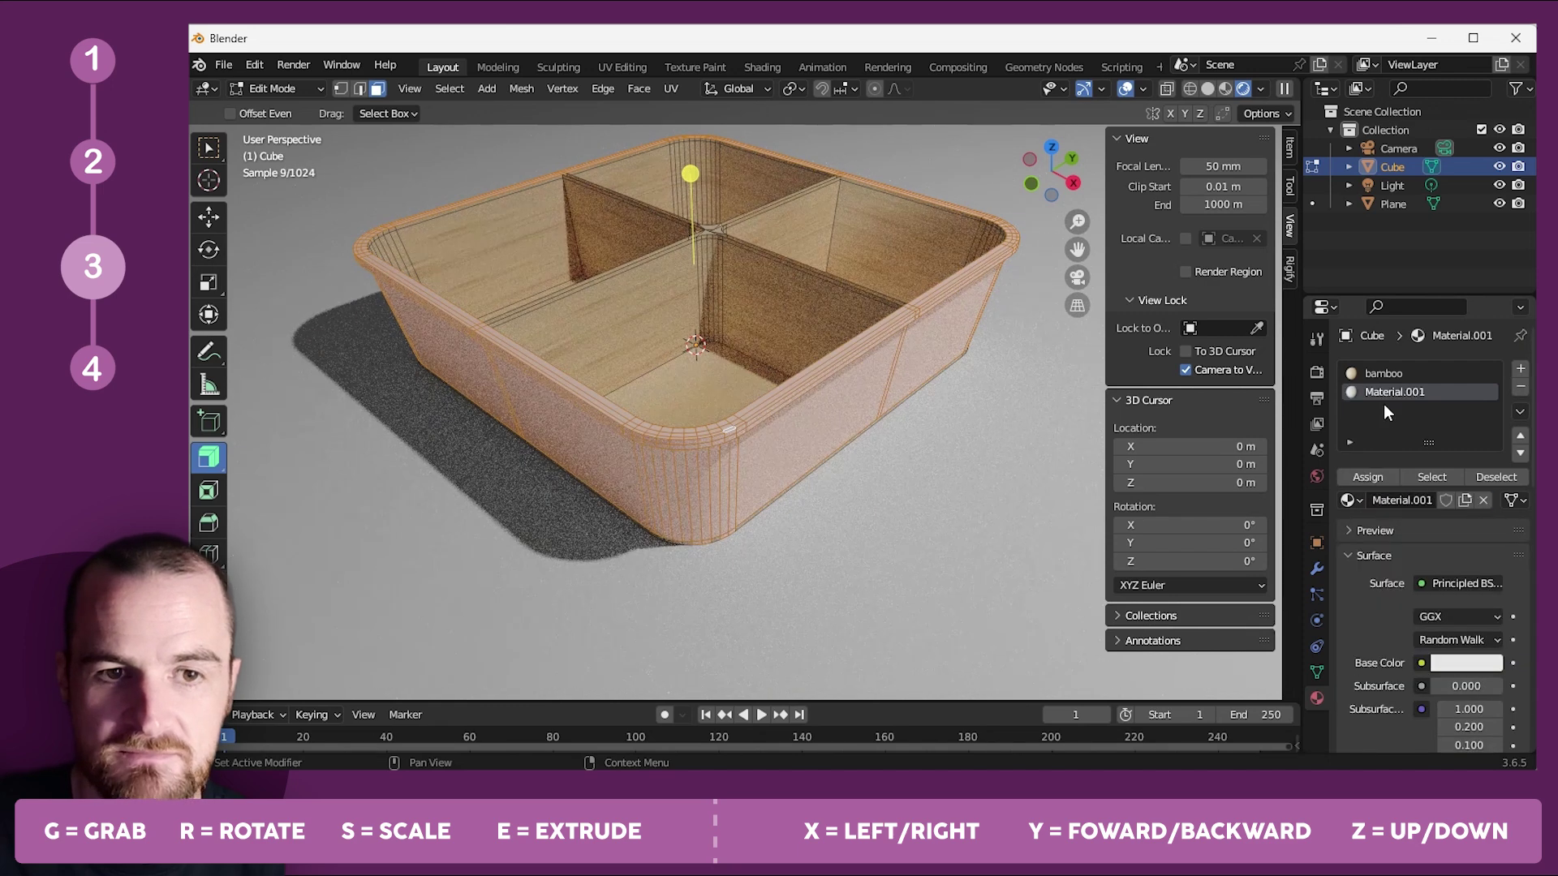
pyautogui.press('Tab')
pyautogui.click(922, 514)
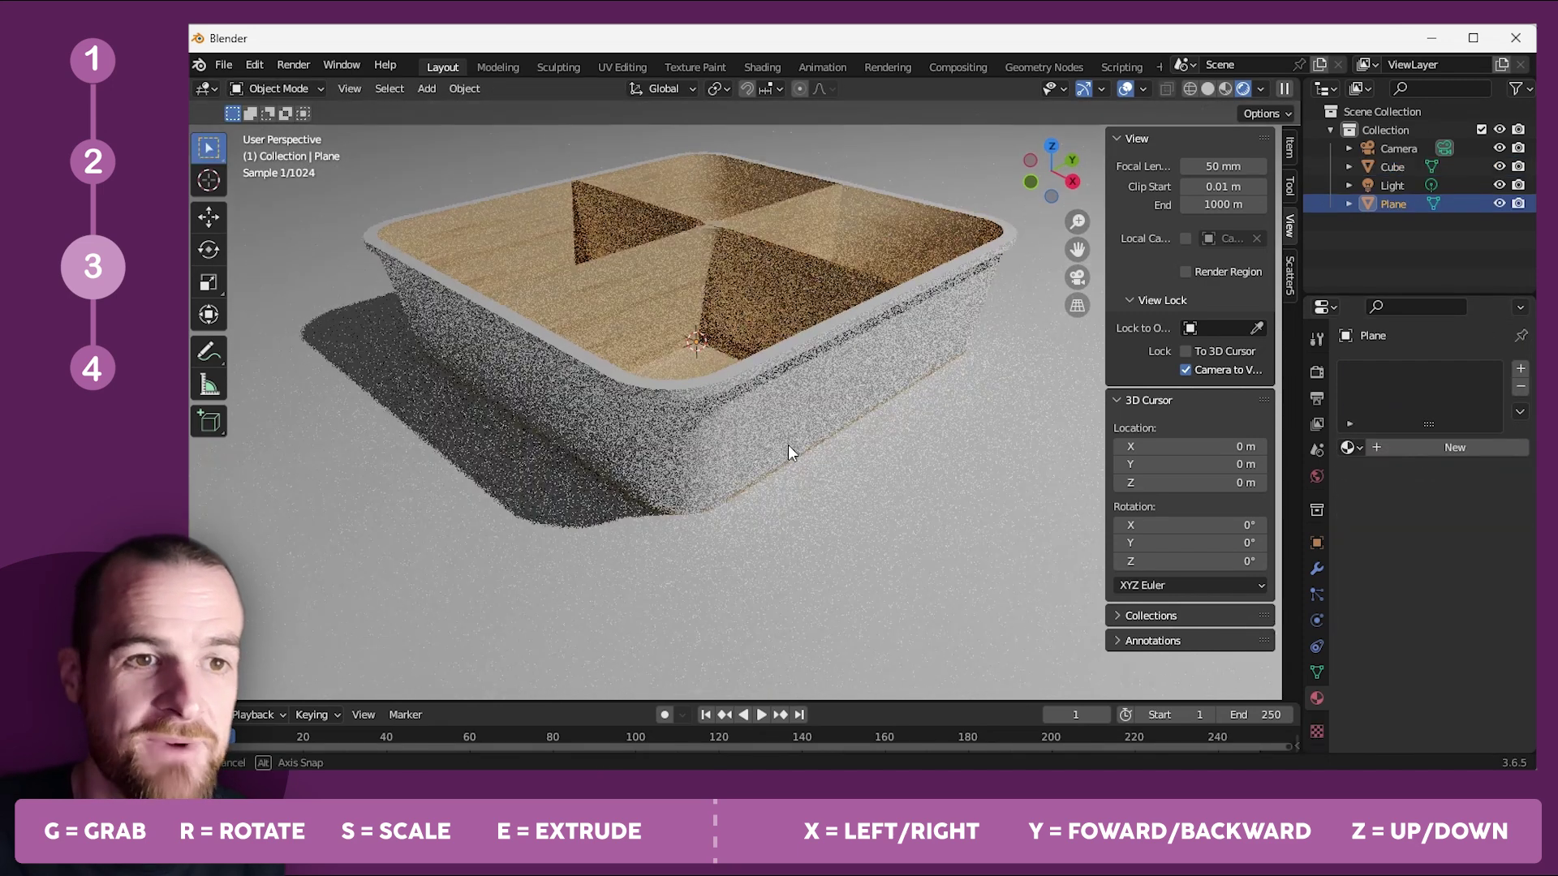
pyautogui.moveTo(800, 360); pyautogui.dragTo(801, 370, button='middle')
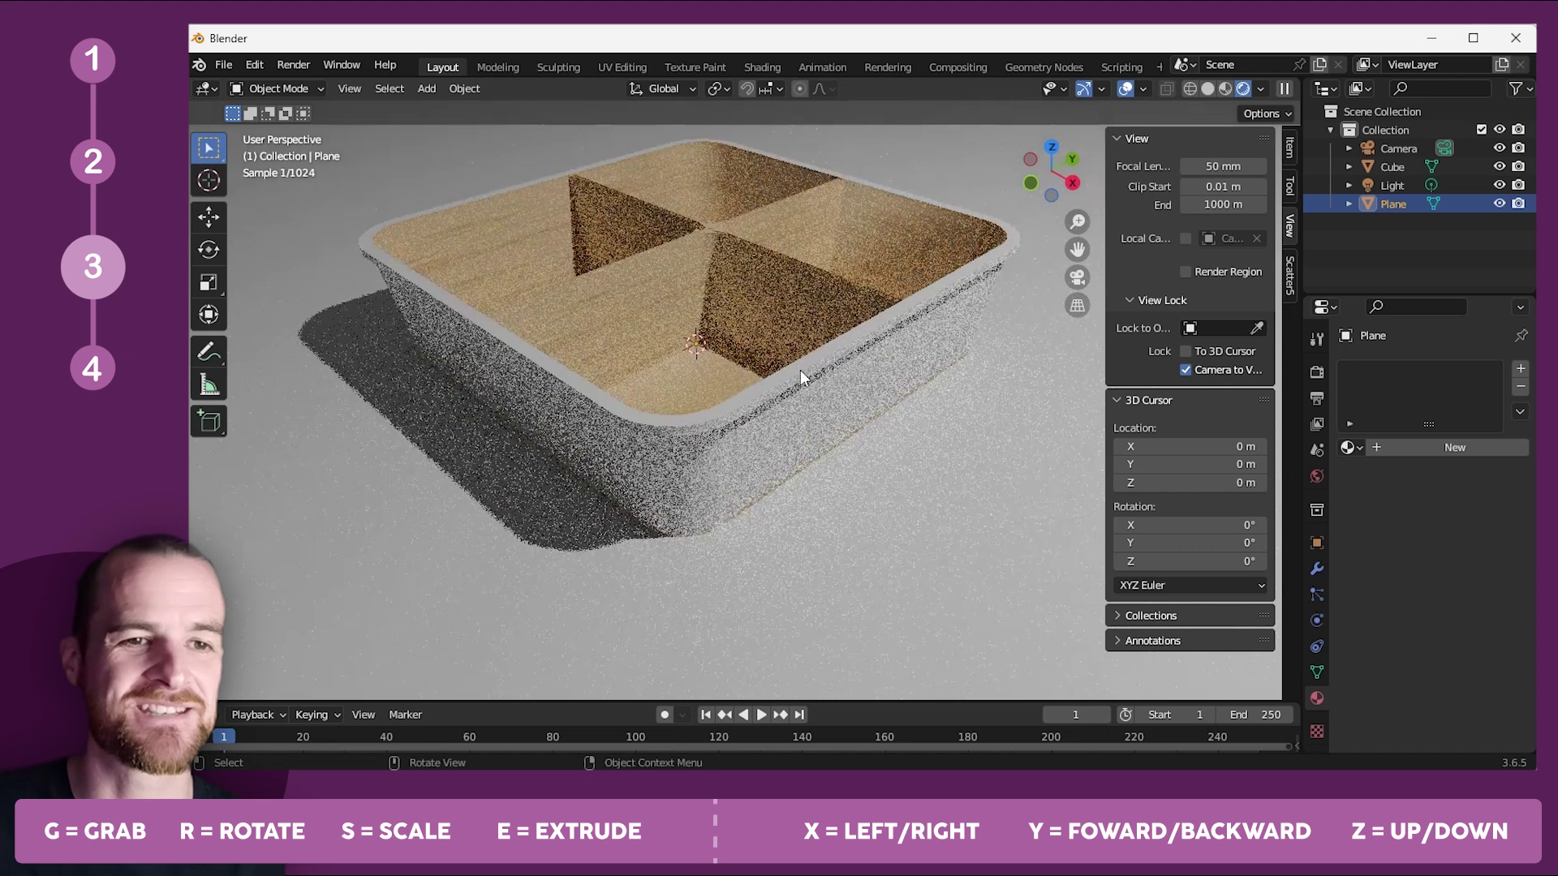
# Try a magenta base color on the box's outer wall and rim material.
pyautogui.click(797, 419)
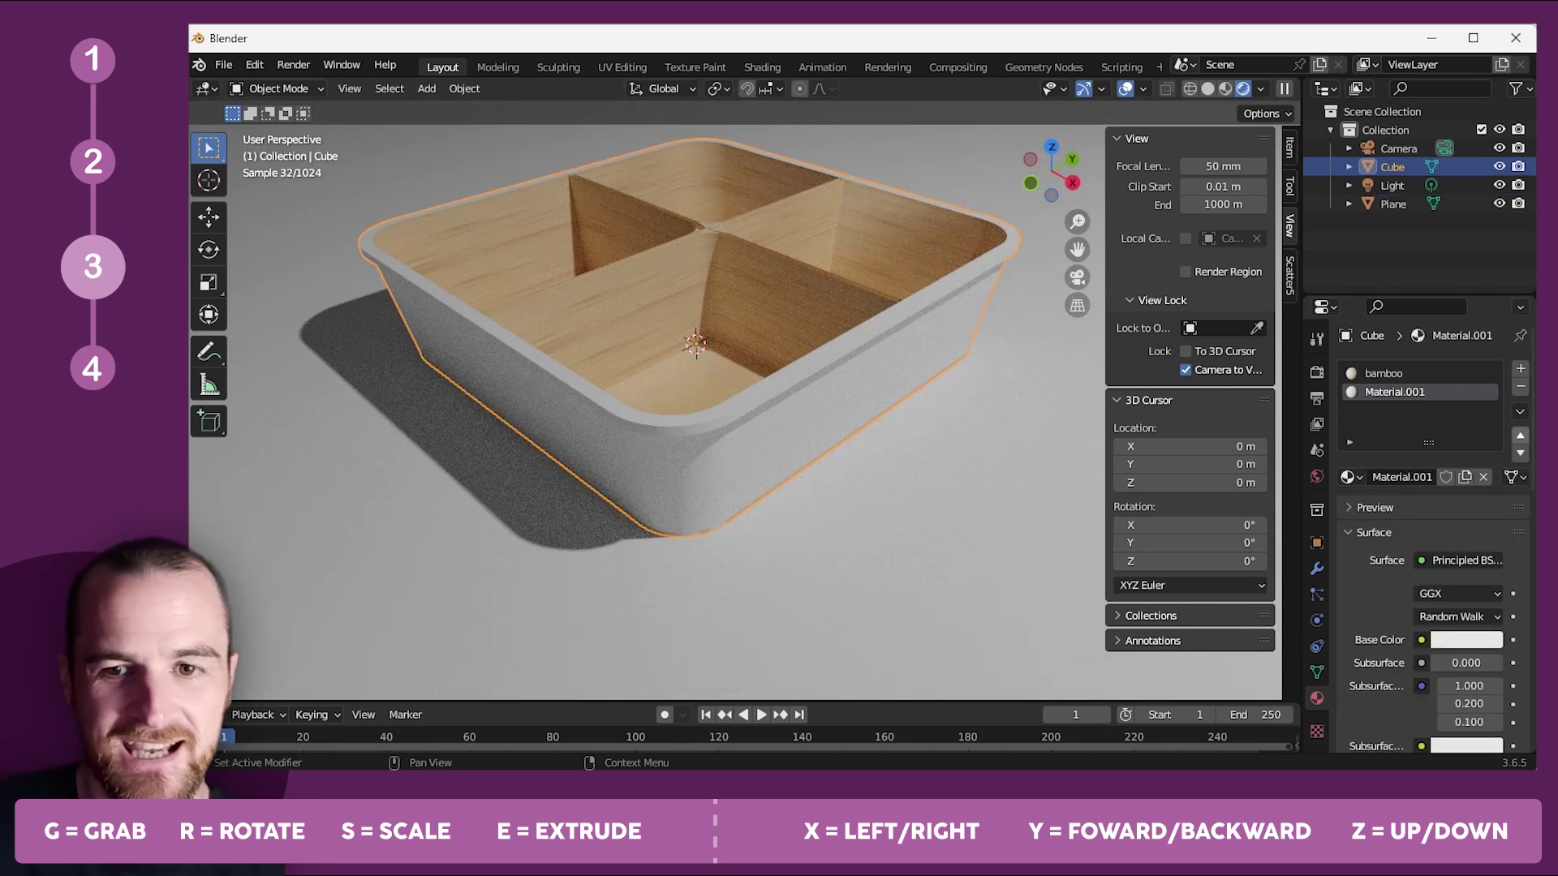
pyautogui.click(1469, 639)
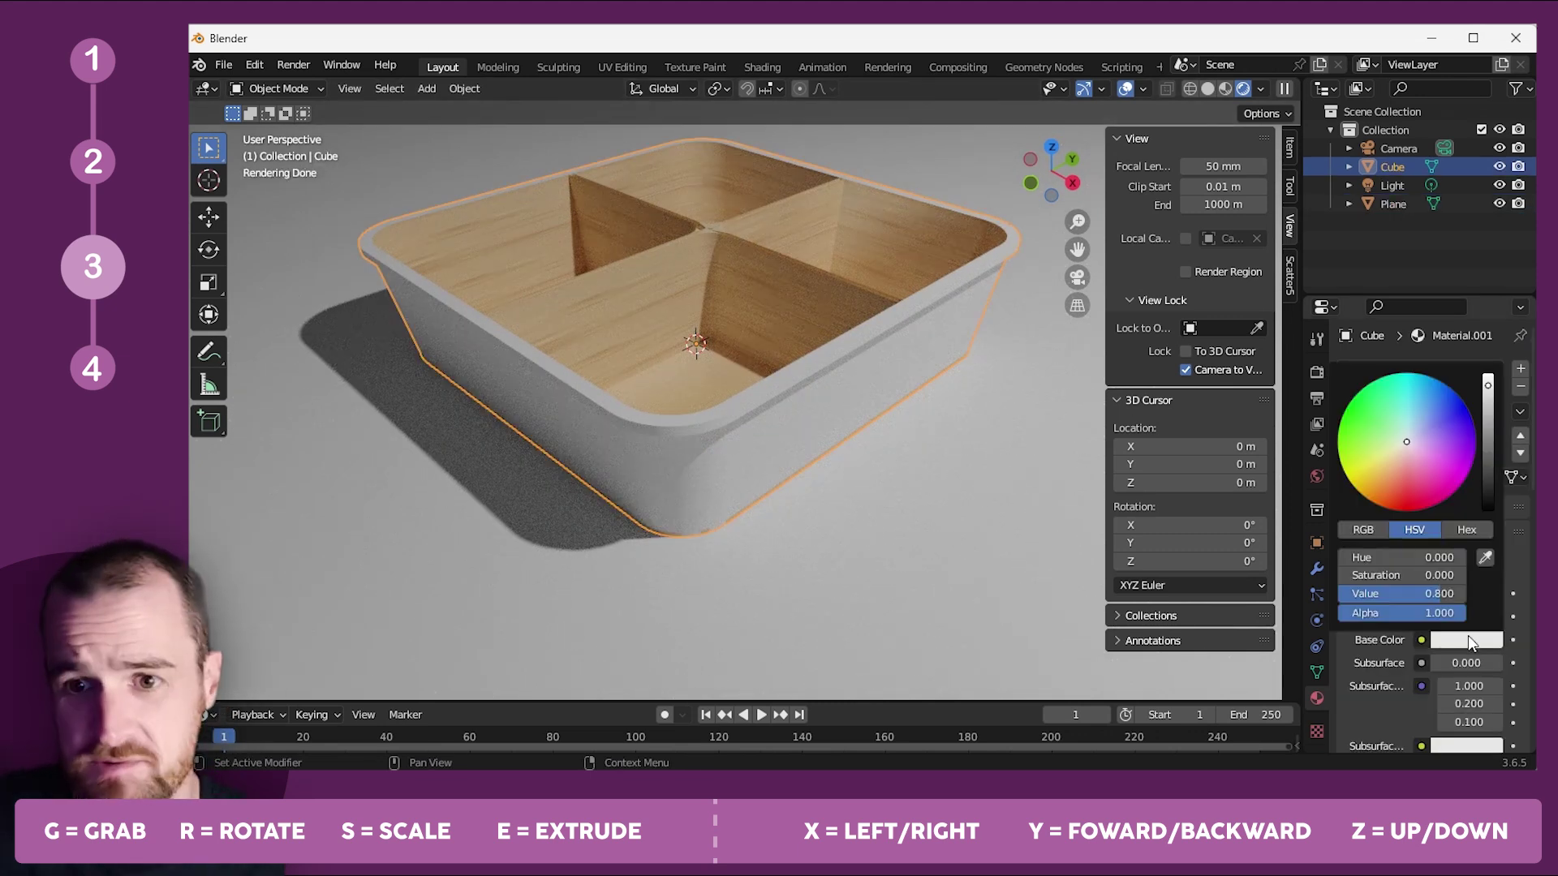
pyautogui.click(1437, 427)
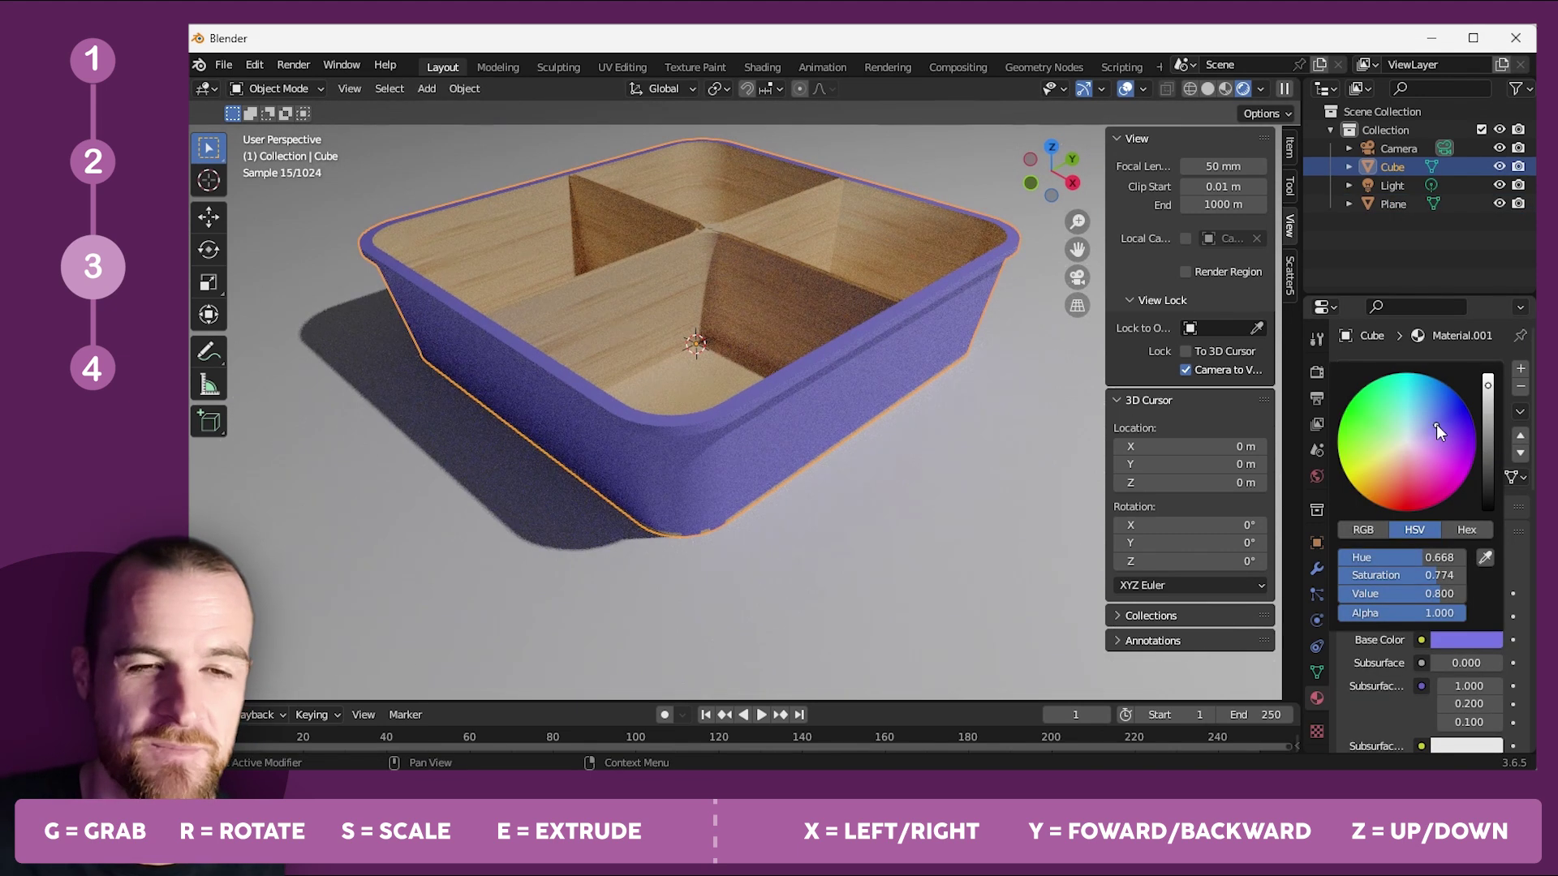
pyautogui.moveTo(1437, 425); pyautogui.dragTo(1452, 479)
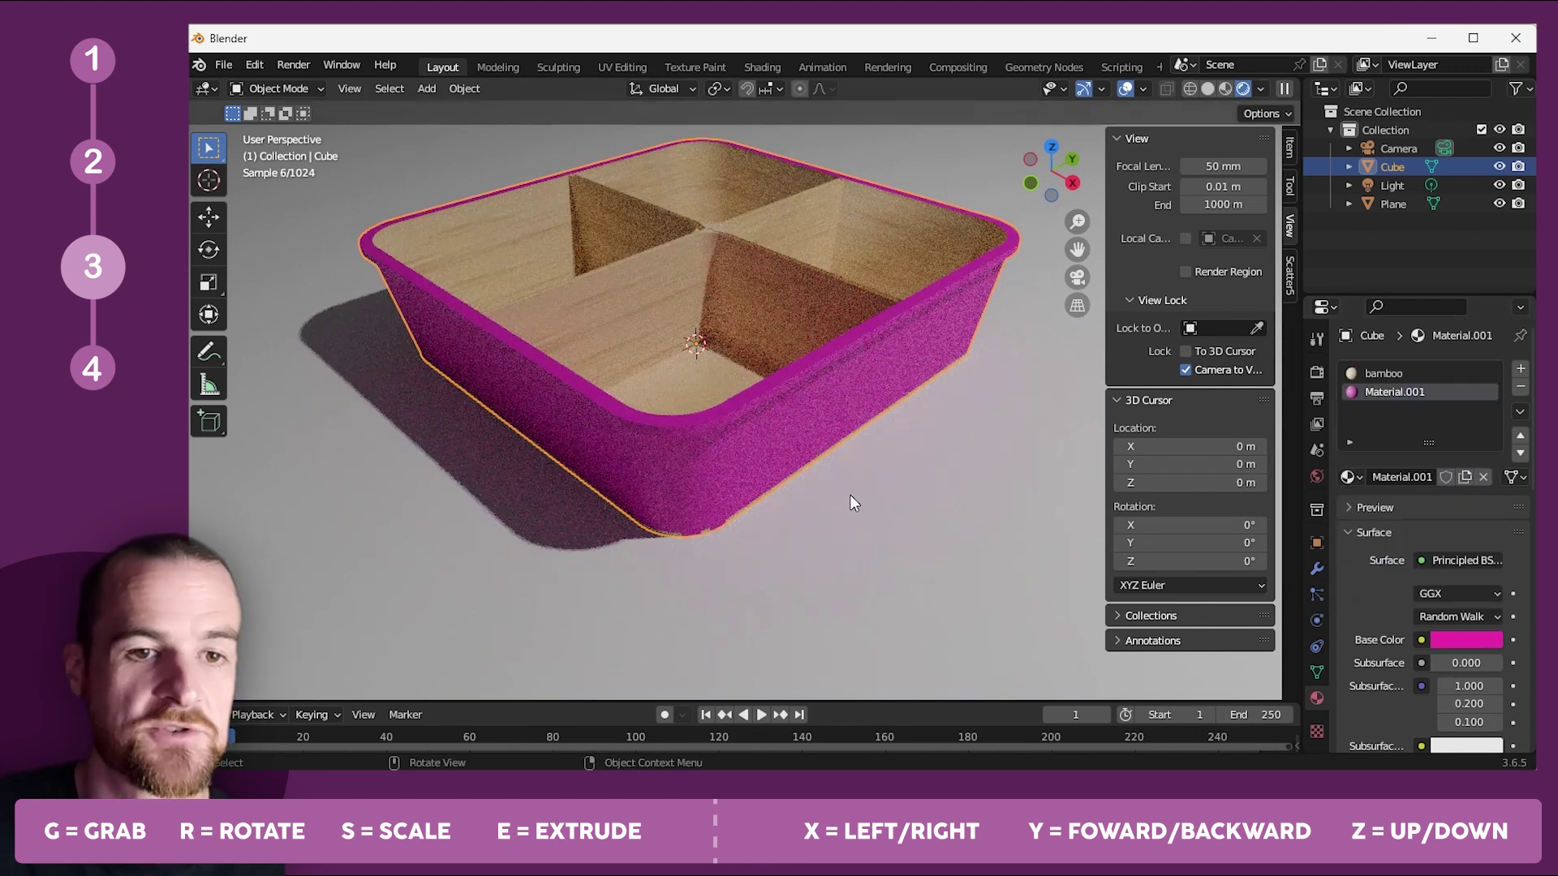
pyautogui.click(912, 517)
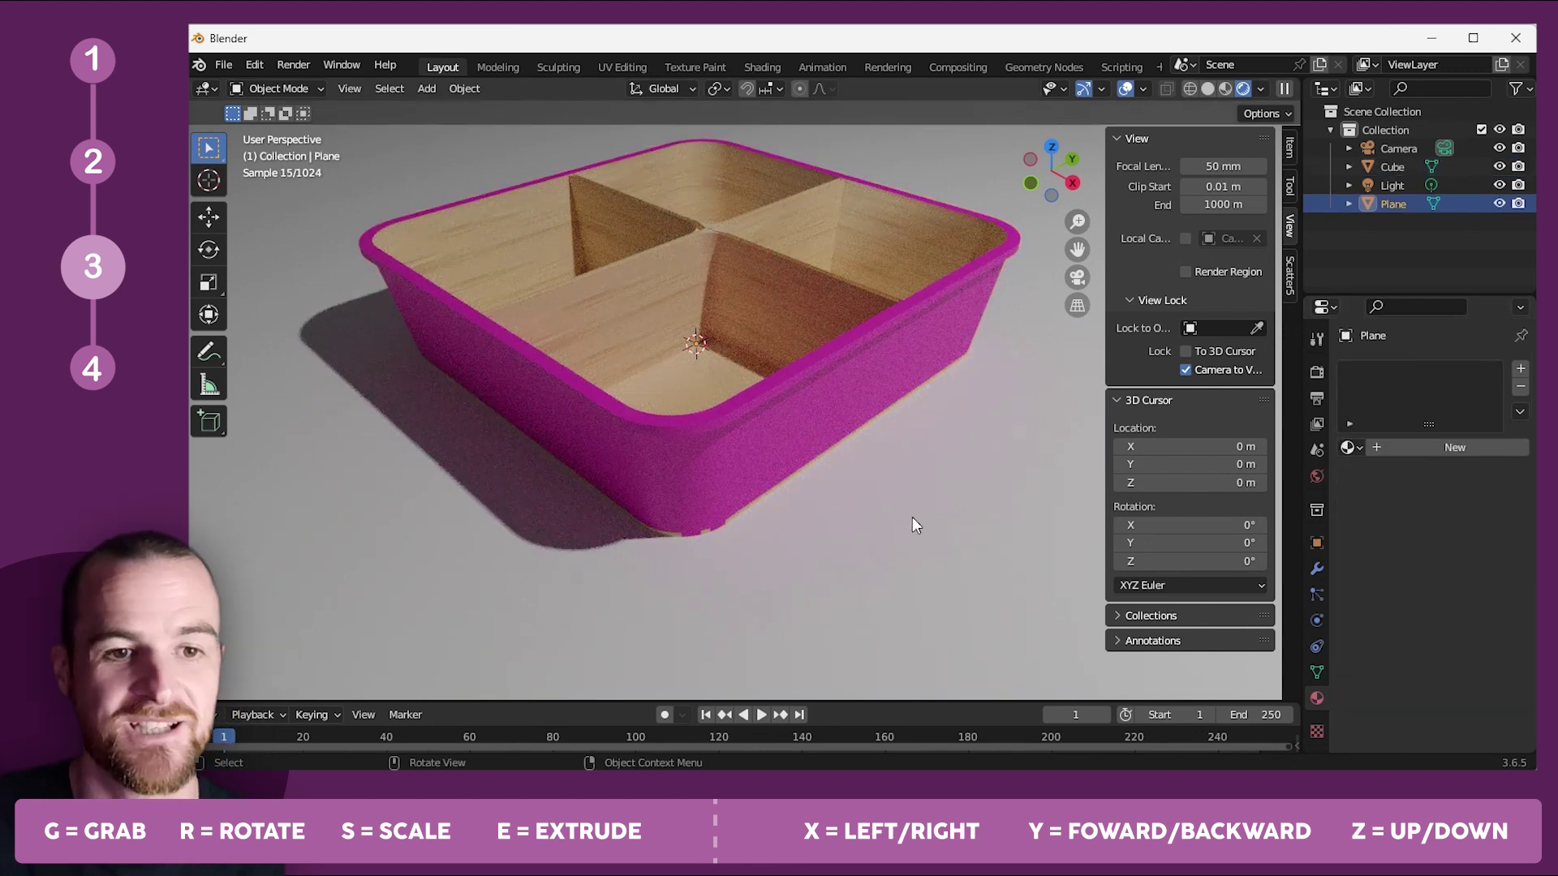
# Set the base color of the box's outer wall and rim material to a dark green and deselect the box.
pyautogui.click(742, 451)
pyautogui.click(1457, 633)
pyautogui.click(1384, 446)
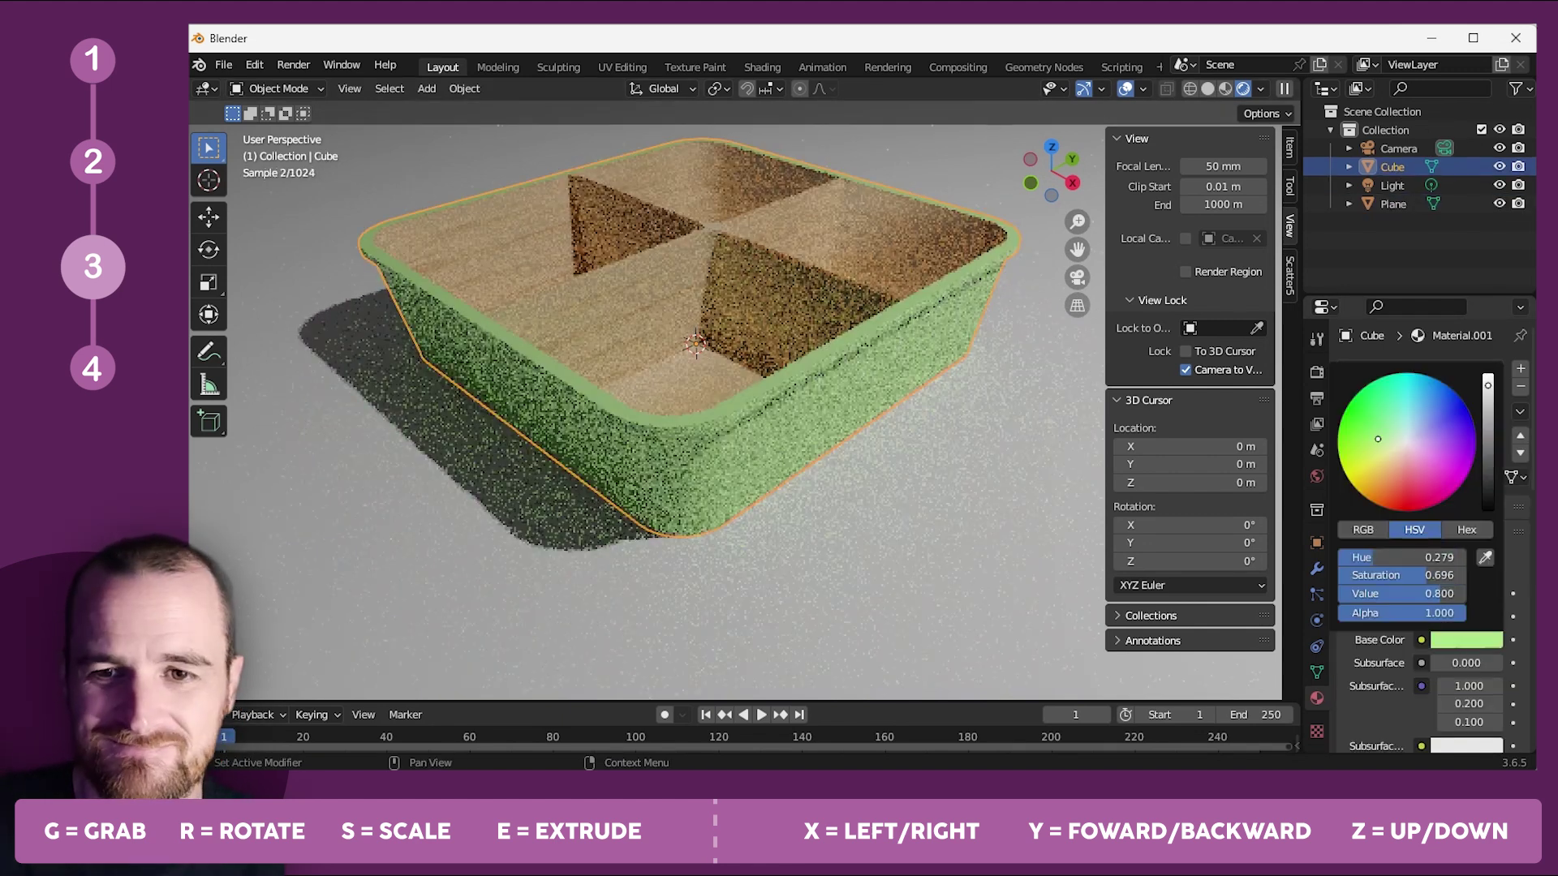
pyautogui.click(1394, 395)
pyautogui.click(1345, 454)
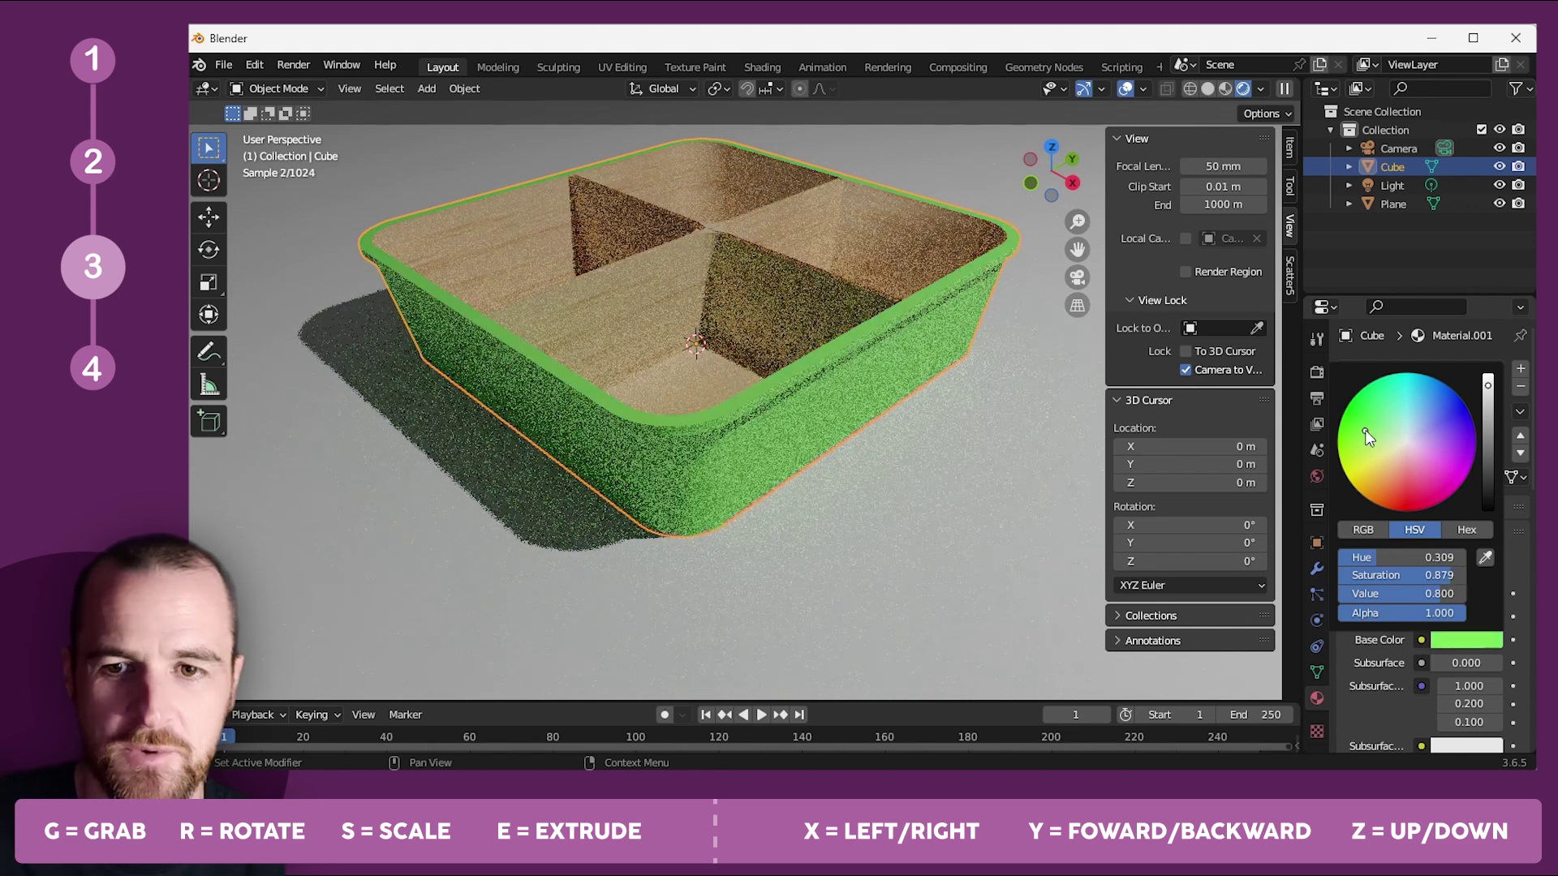
pyautogui.click(1492, 455)
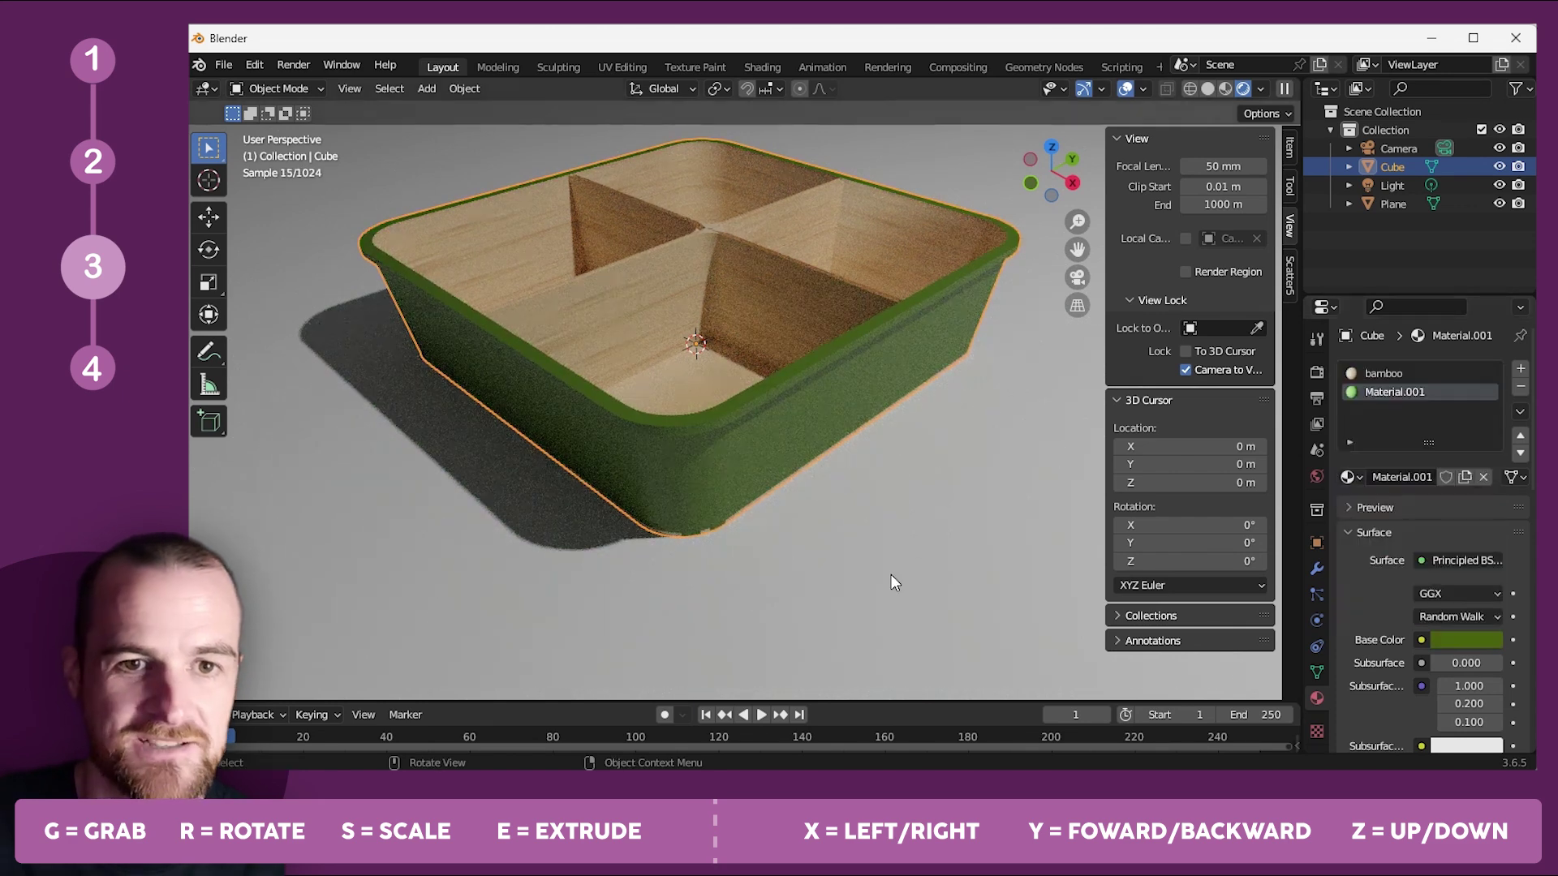
pyautogui.click(881, 511)
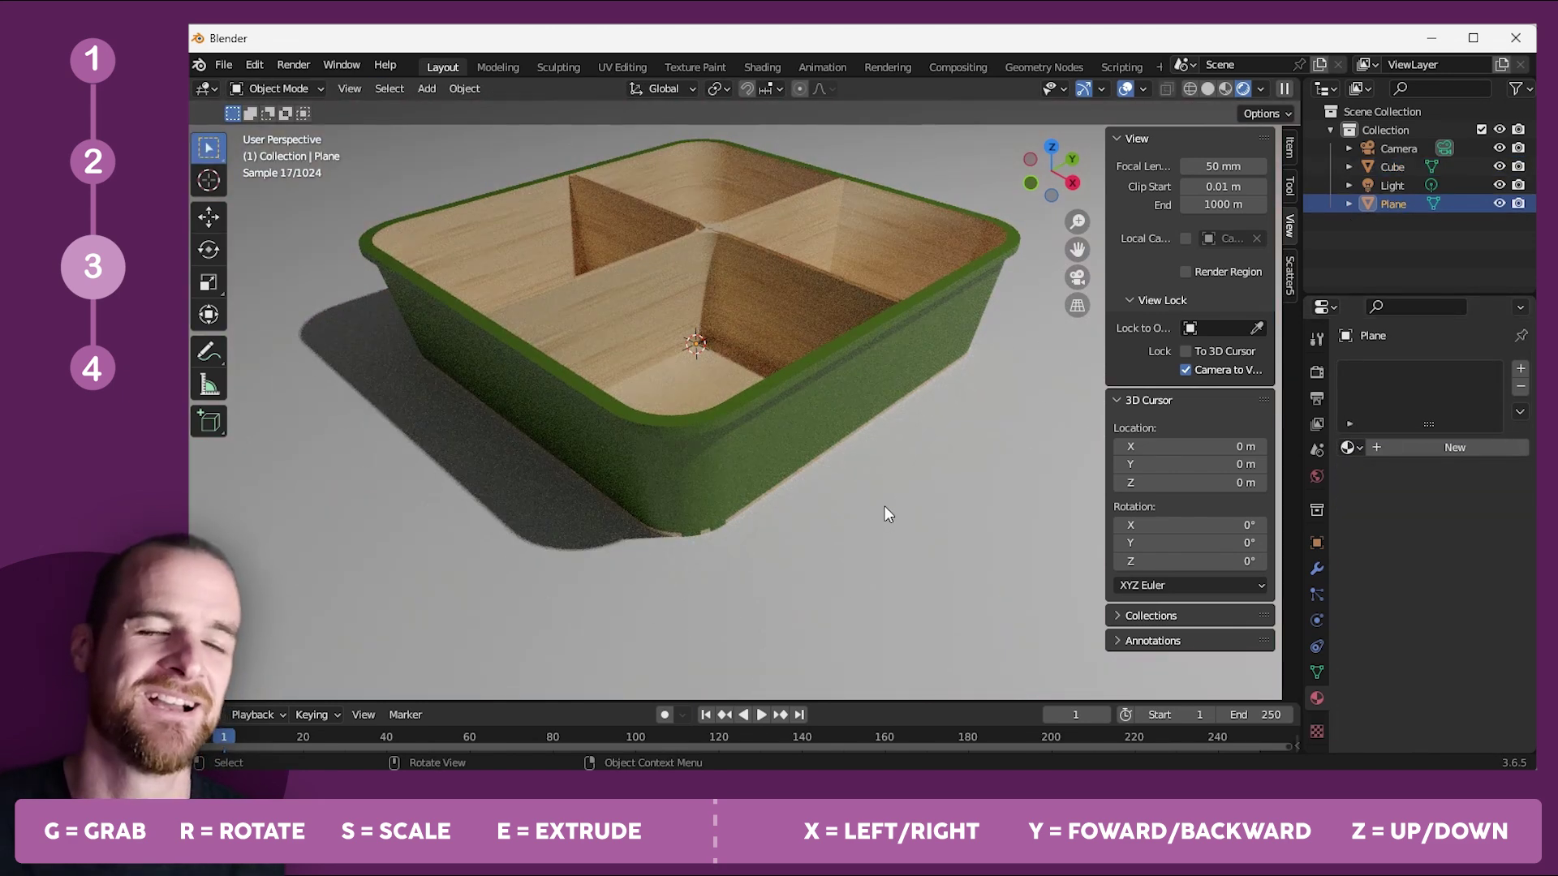
# Examine the green material coverage along the box's bottom edge near the front corner, then return to the camera view.
pyautogui.scroll(-2, 885, 505)
pyautogui.scroll(2, 752, 495)
pyautogui.moveTo(751, 494); pyautogui.dragTo(652, 493, button='middle')
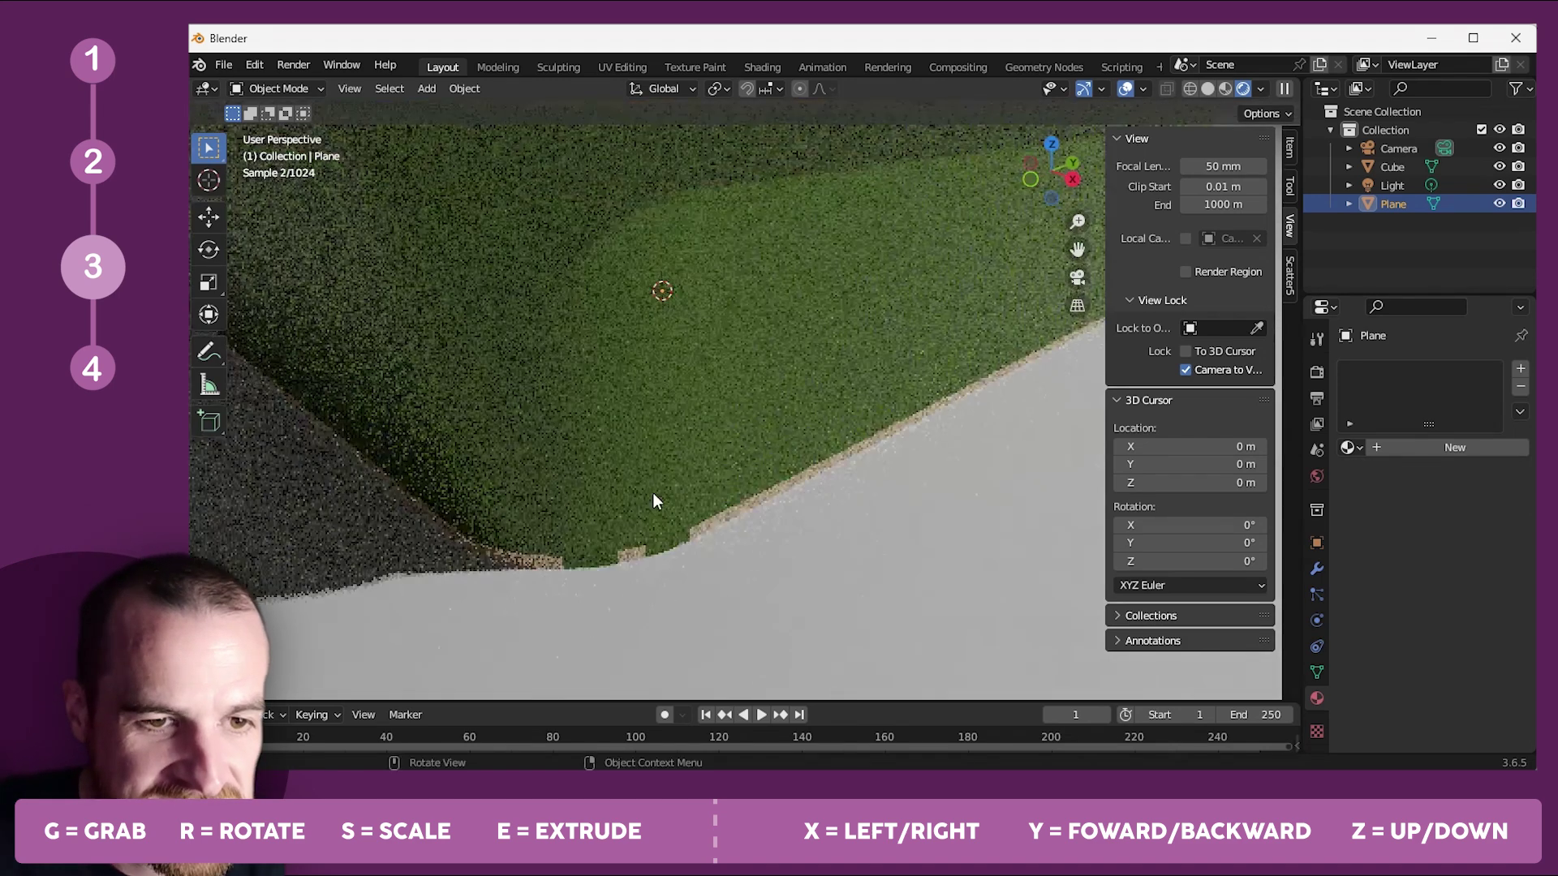
pyautogui.scroll(-5, 690, 478)
pyautogui.moveTo(694, 482); pyautogui.dragTo(779, 454, button='middle')
pyautogui.click(1078, 277)
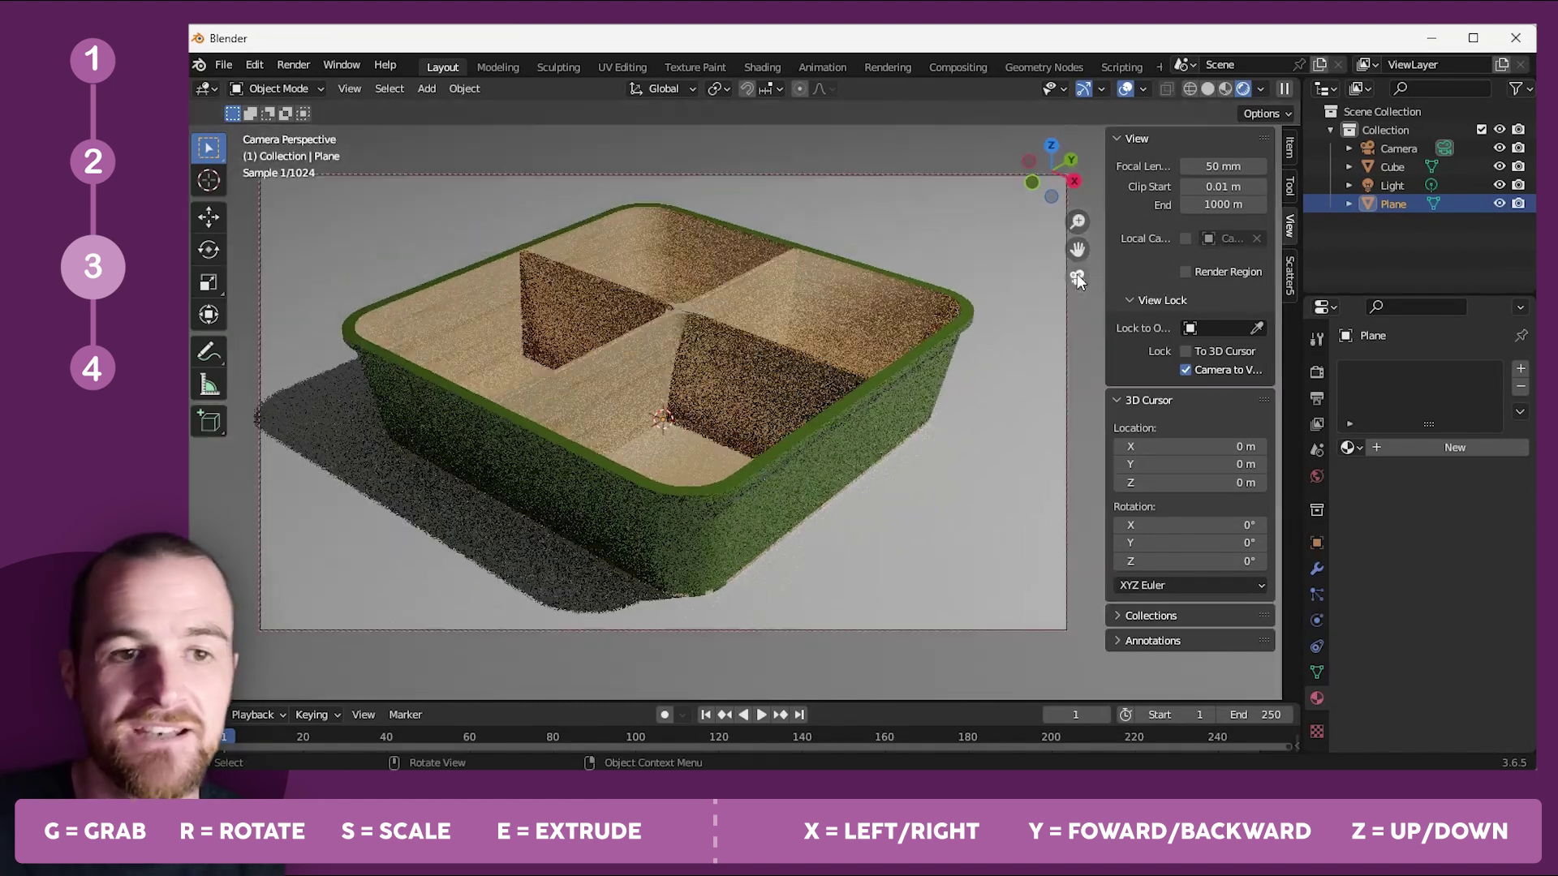
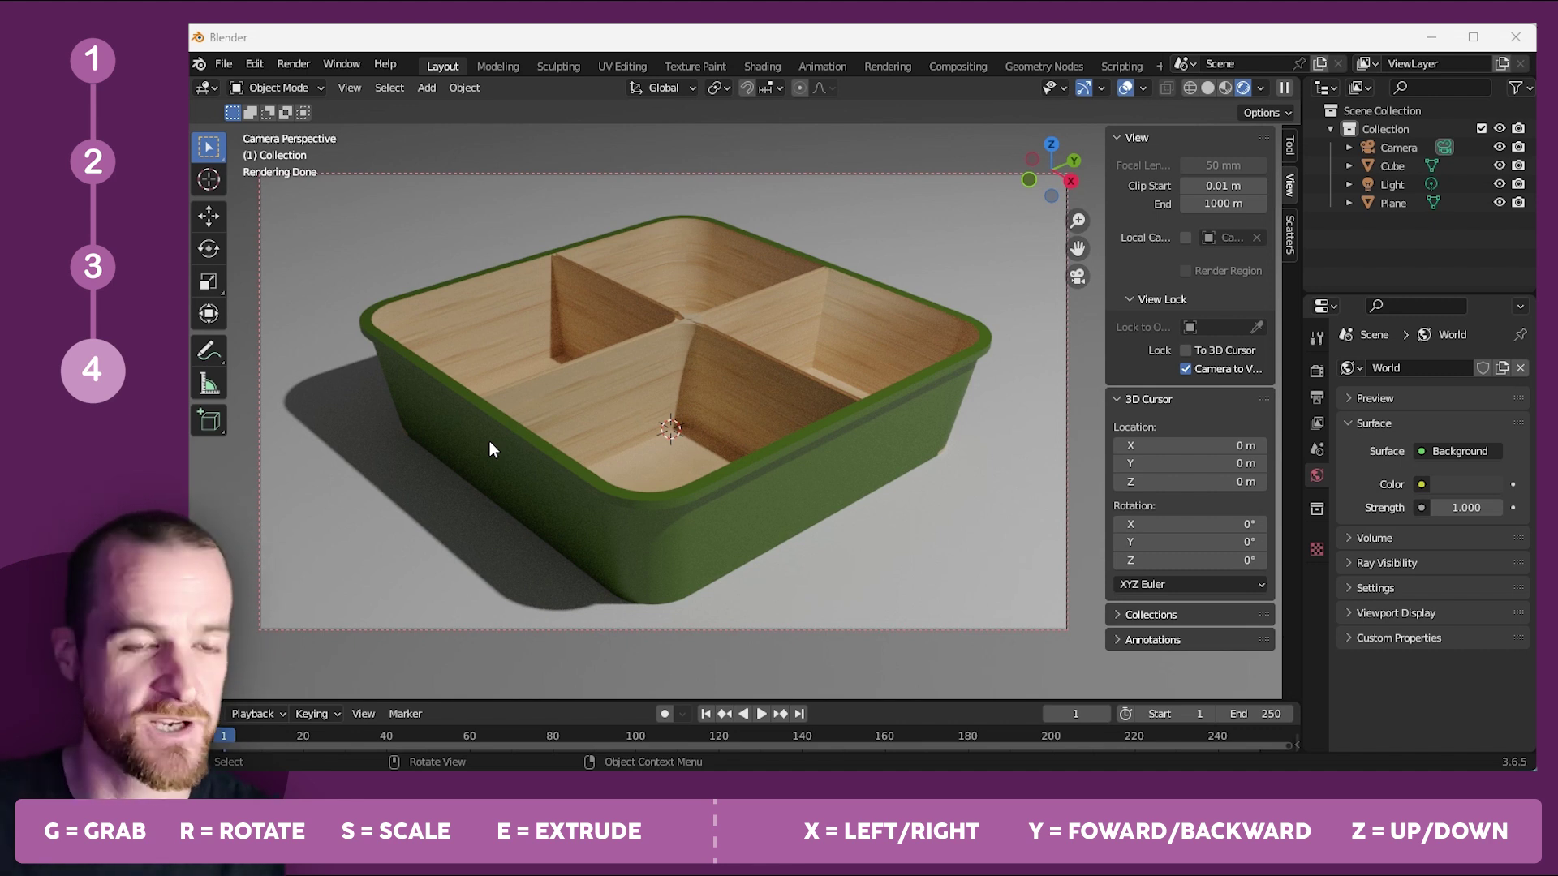
pyautogui.click(735, 328)
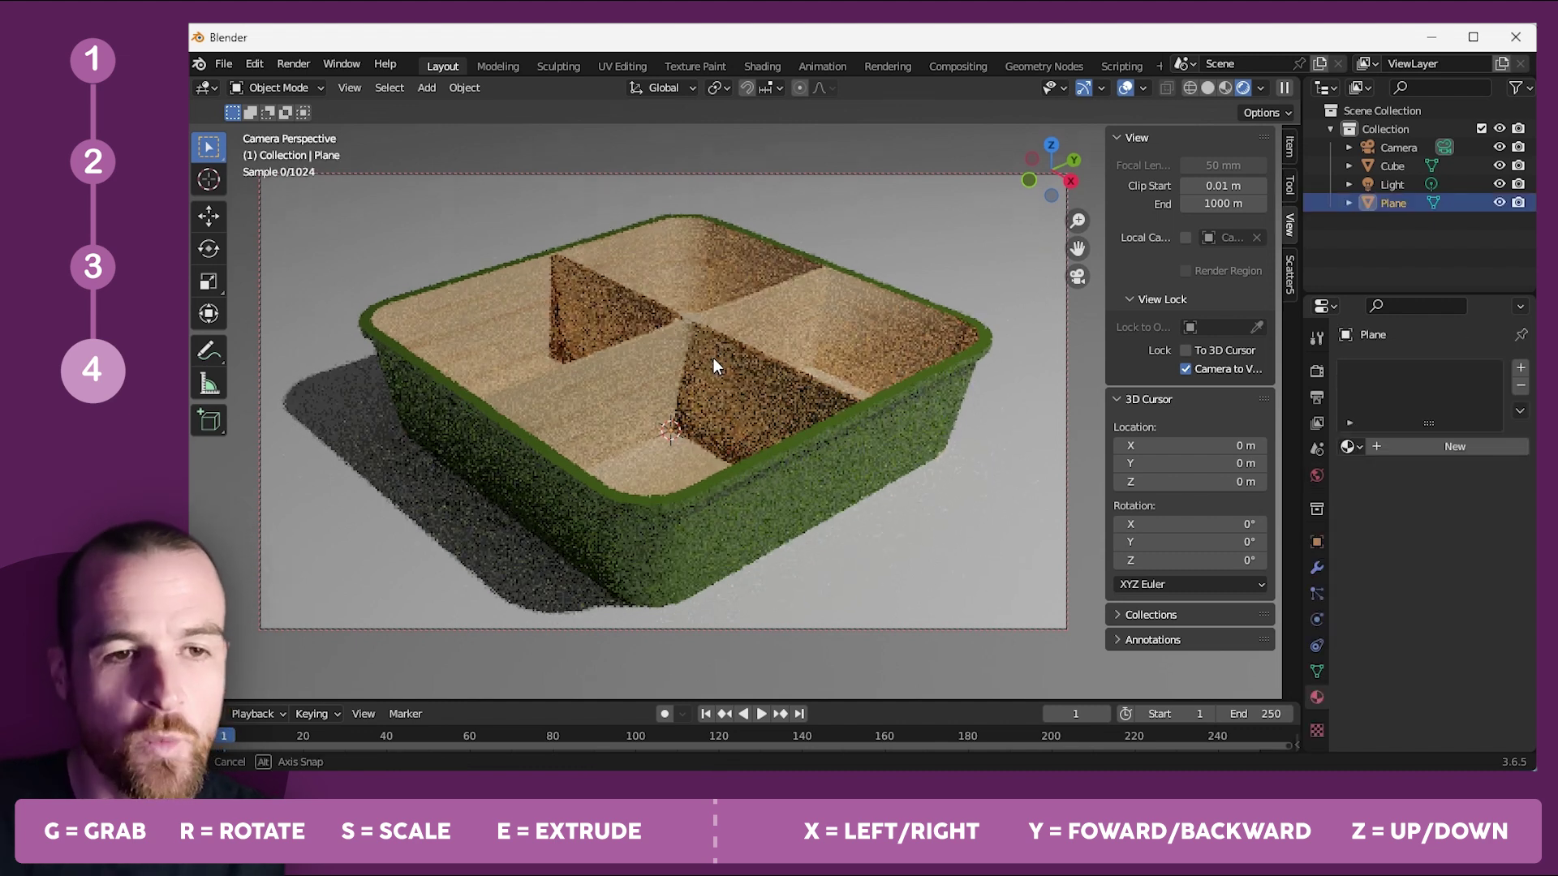
pyautogui.press('g')
pyautogui.rightClick(709, 354)
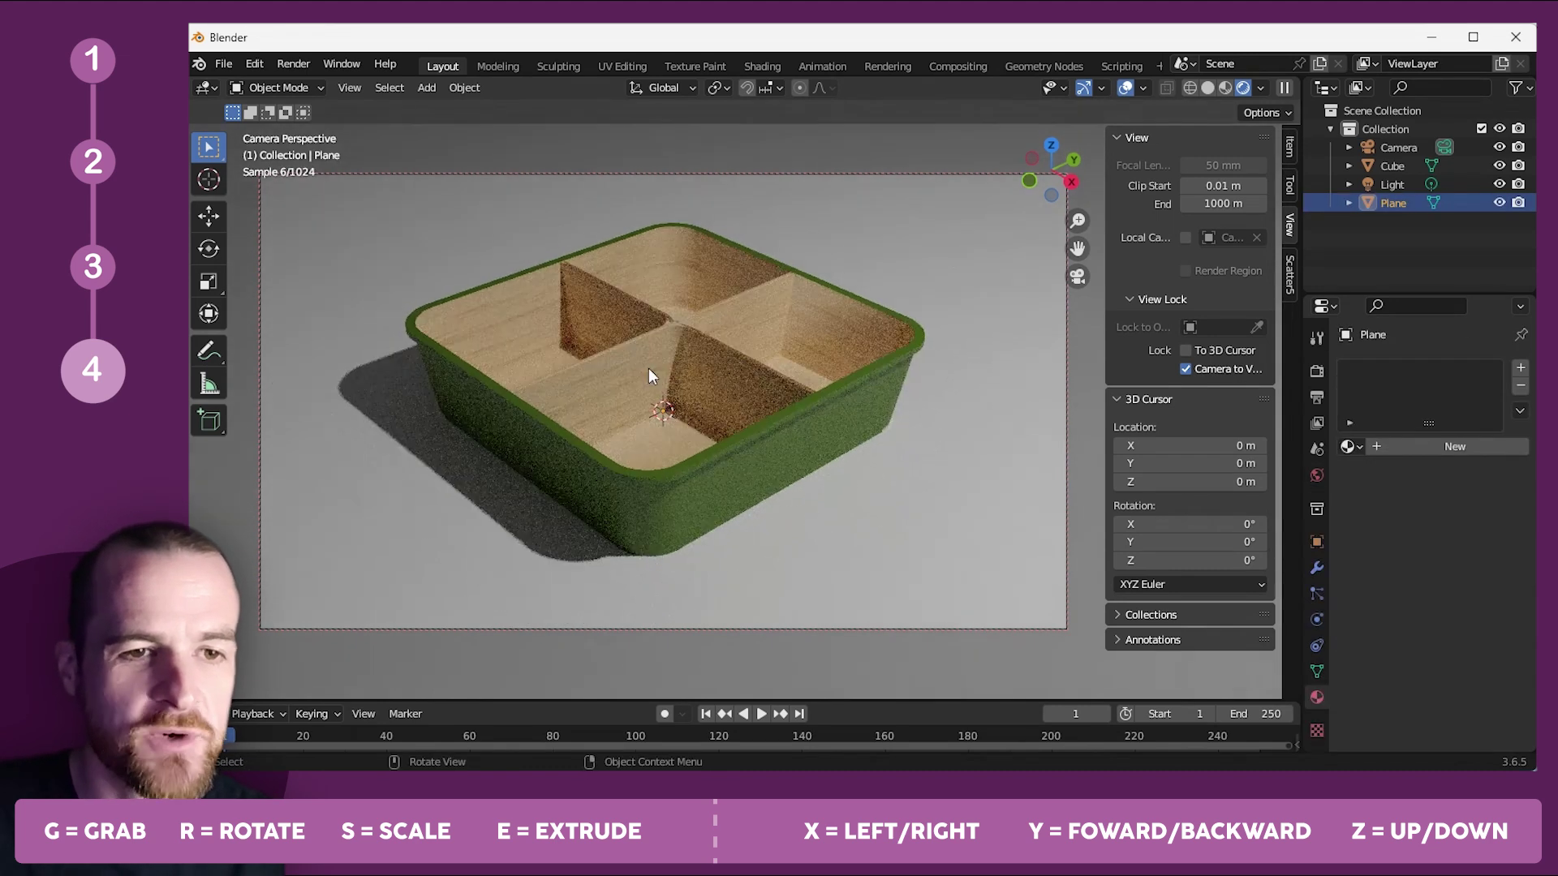
# Enter Edit Mode on the box and select the ring of inner wall faces of the front compartment.
pyautogui.click(649, 372)
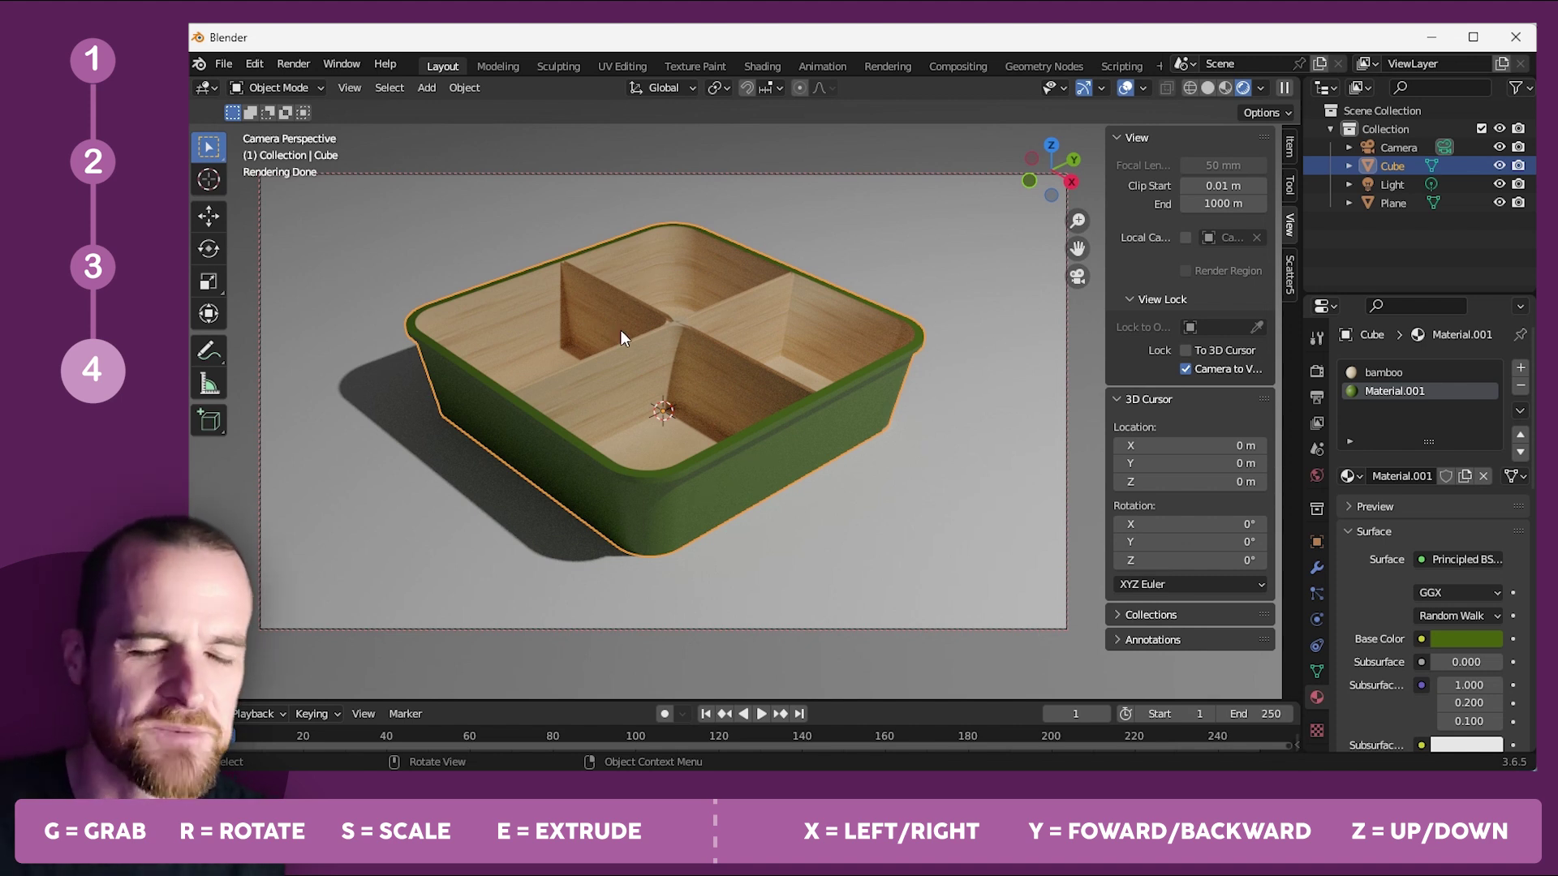
pyautogui.press('Tab')
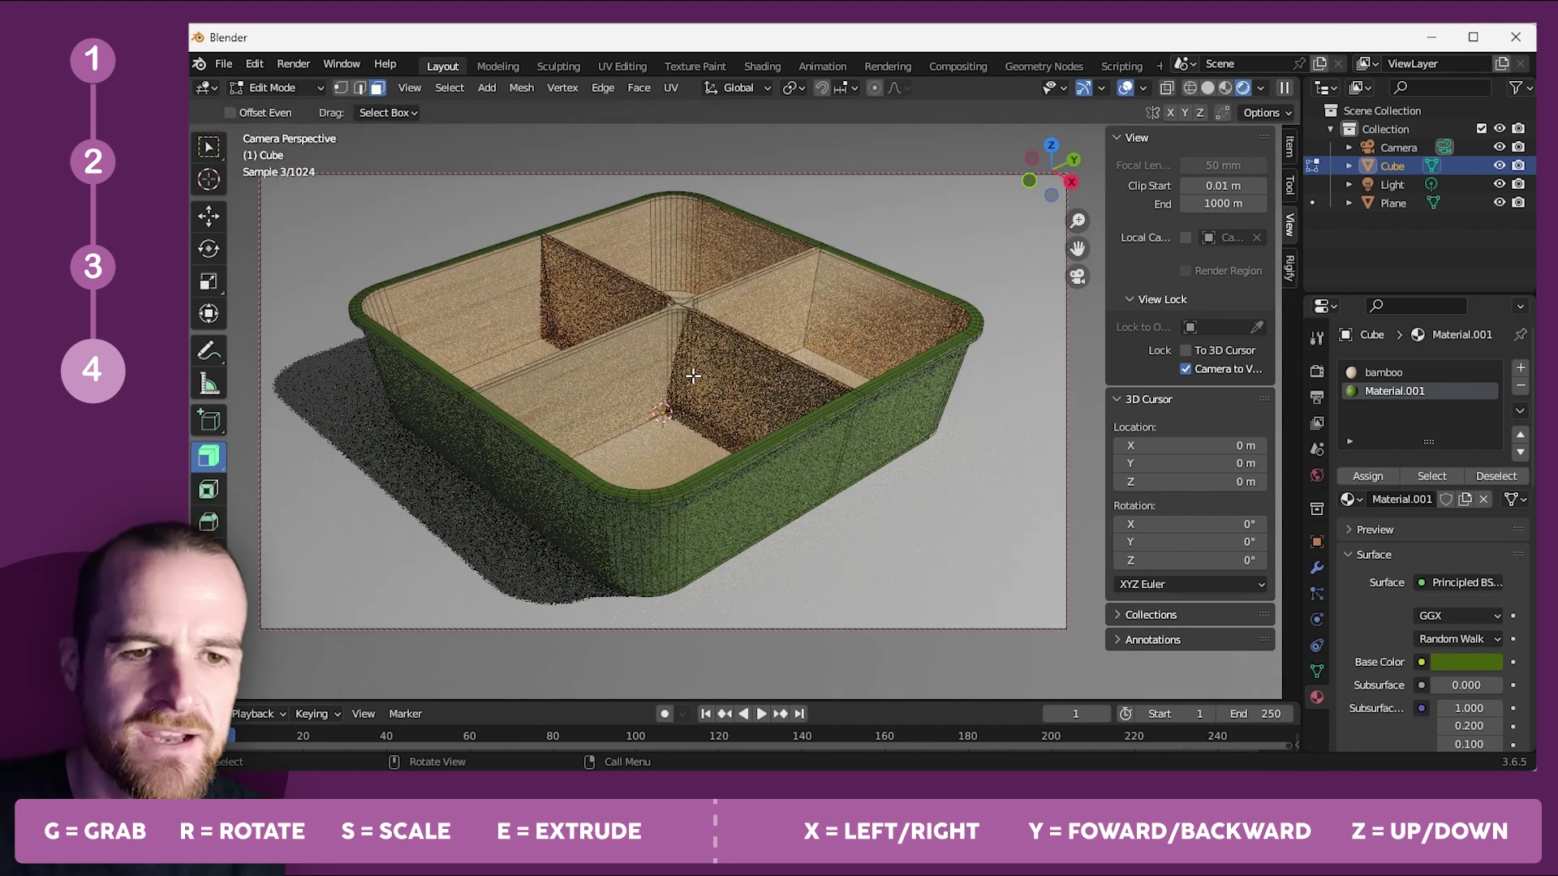
pyautogui.click(691, 354)
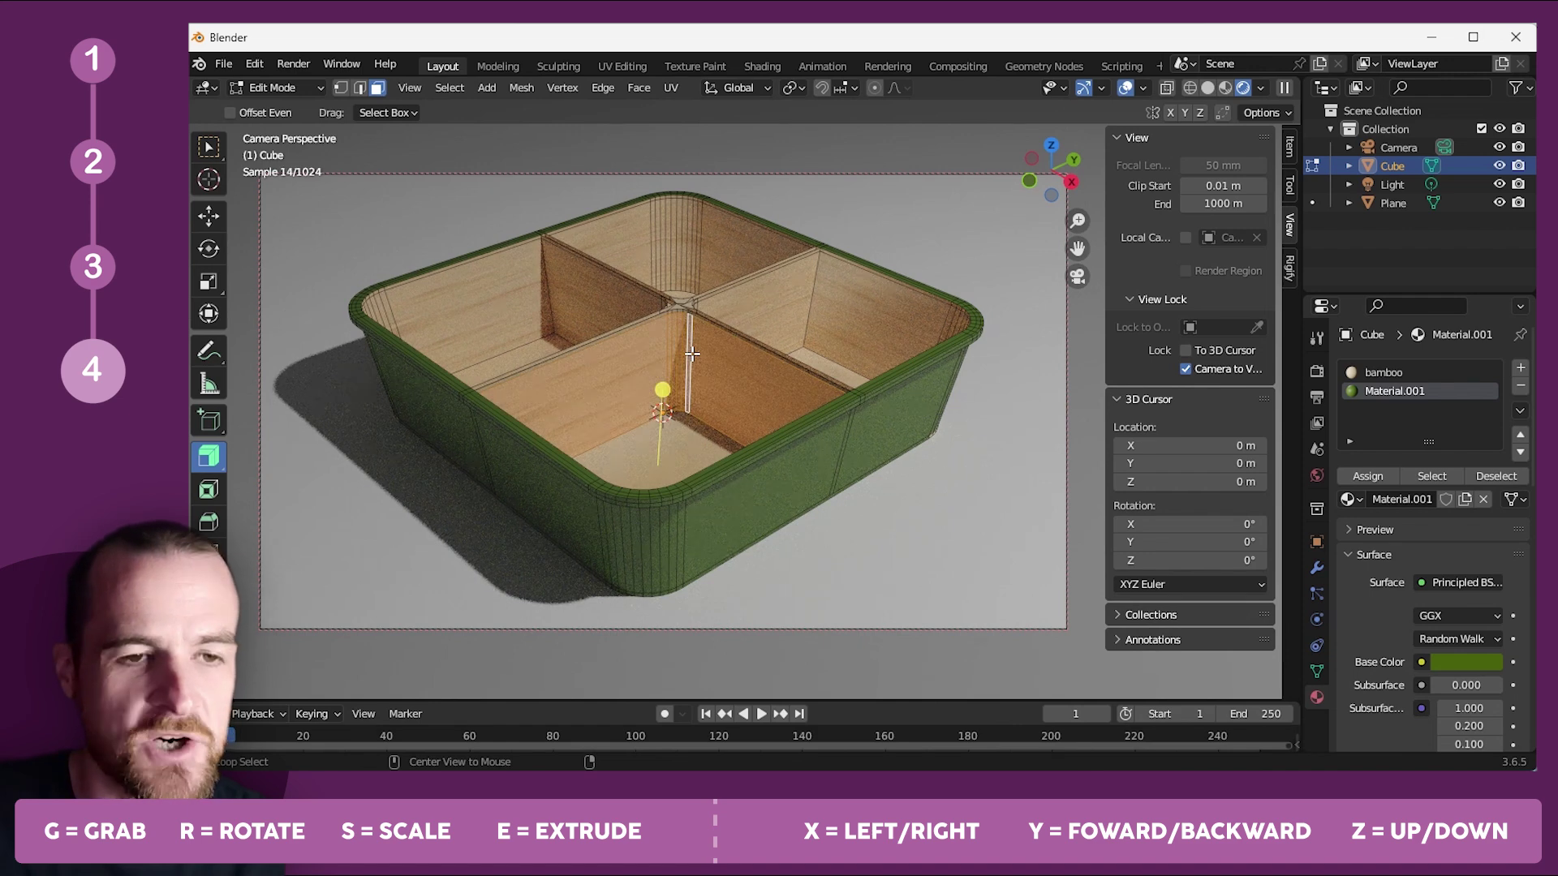
pyautogui.press('KP_Decimal')
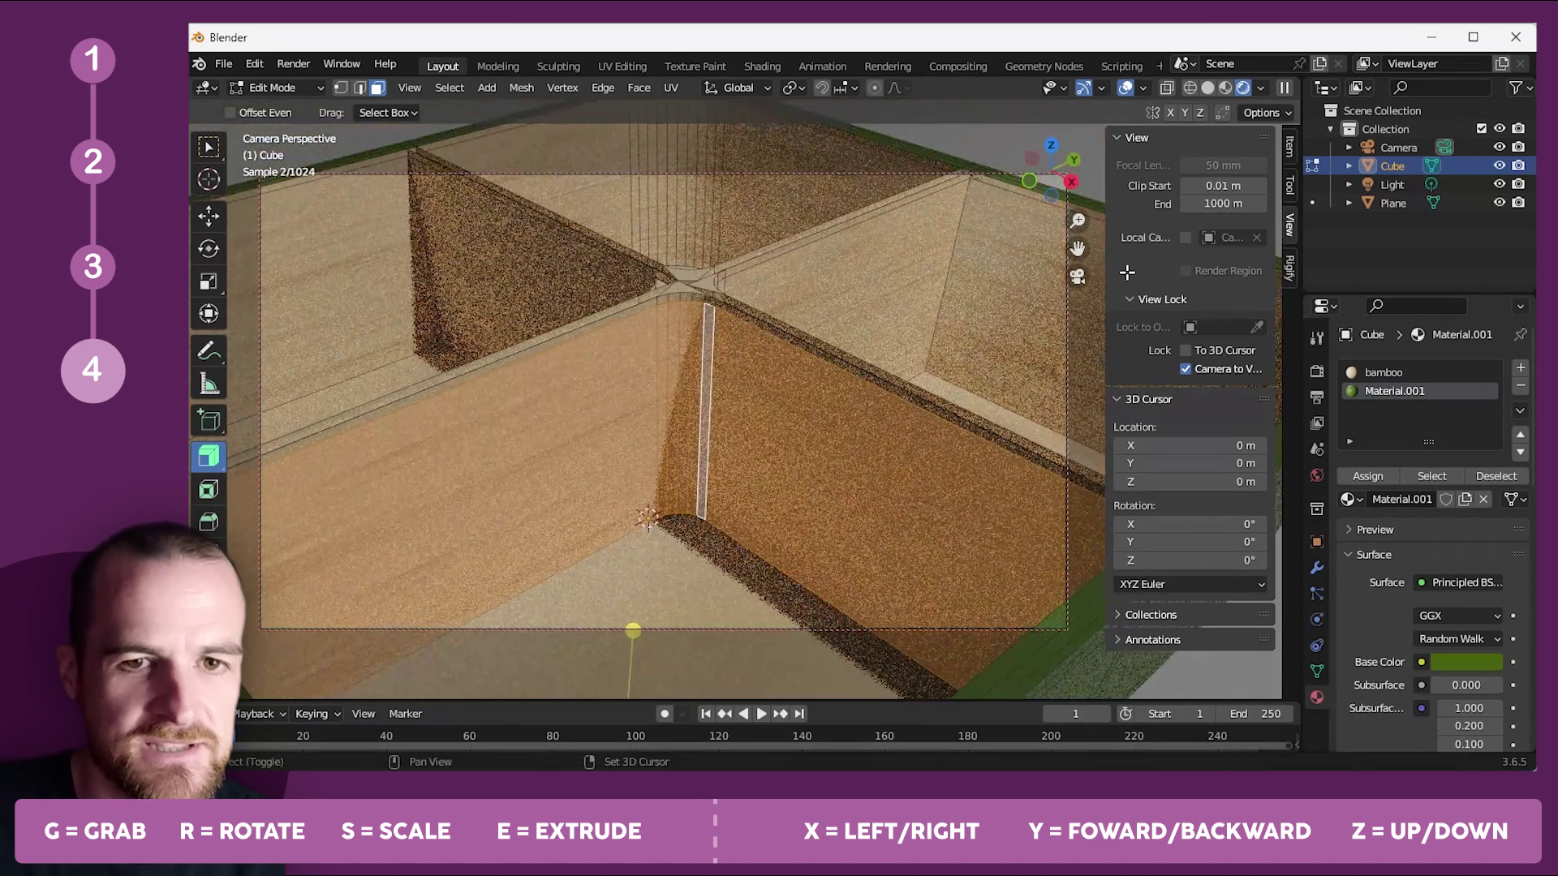
pyautogui.click(1076, 279)
pyautogui.moveTo(1076, 278); pyautogui.dragTo(777, 262, button='middle')
pyautogui.scroll(5, 776, 262)
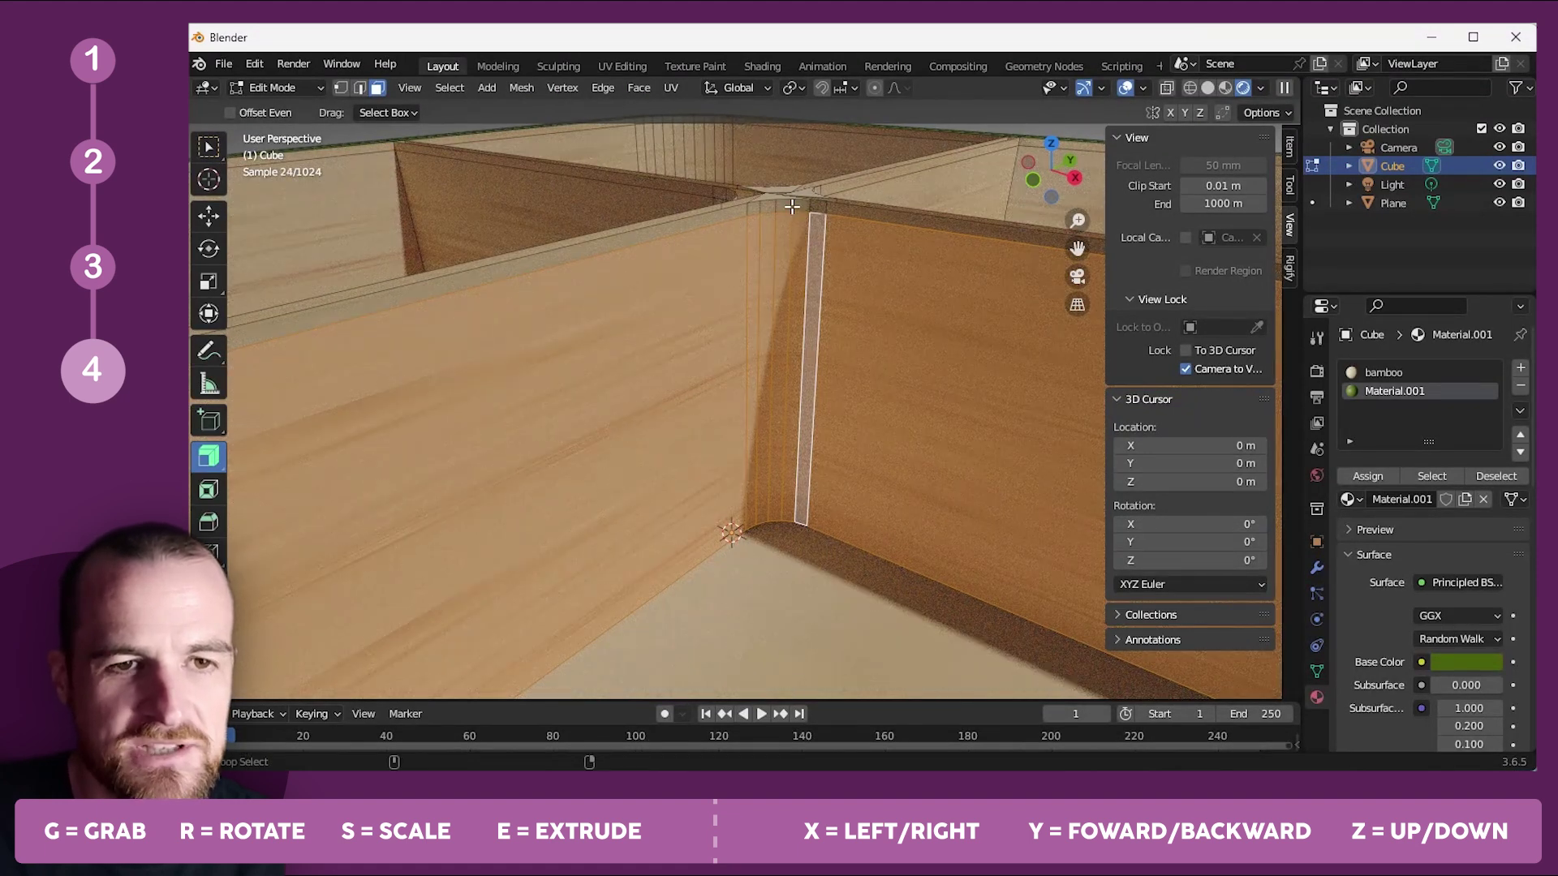
# Extend the selection to the front compartment's floor and the narrow face loops along its upper edge.
pyautogui.keyDown('alt'); pyautogui.click(818, 209); pyautogui.keyUp('alt')
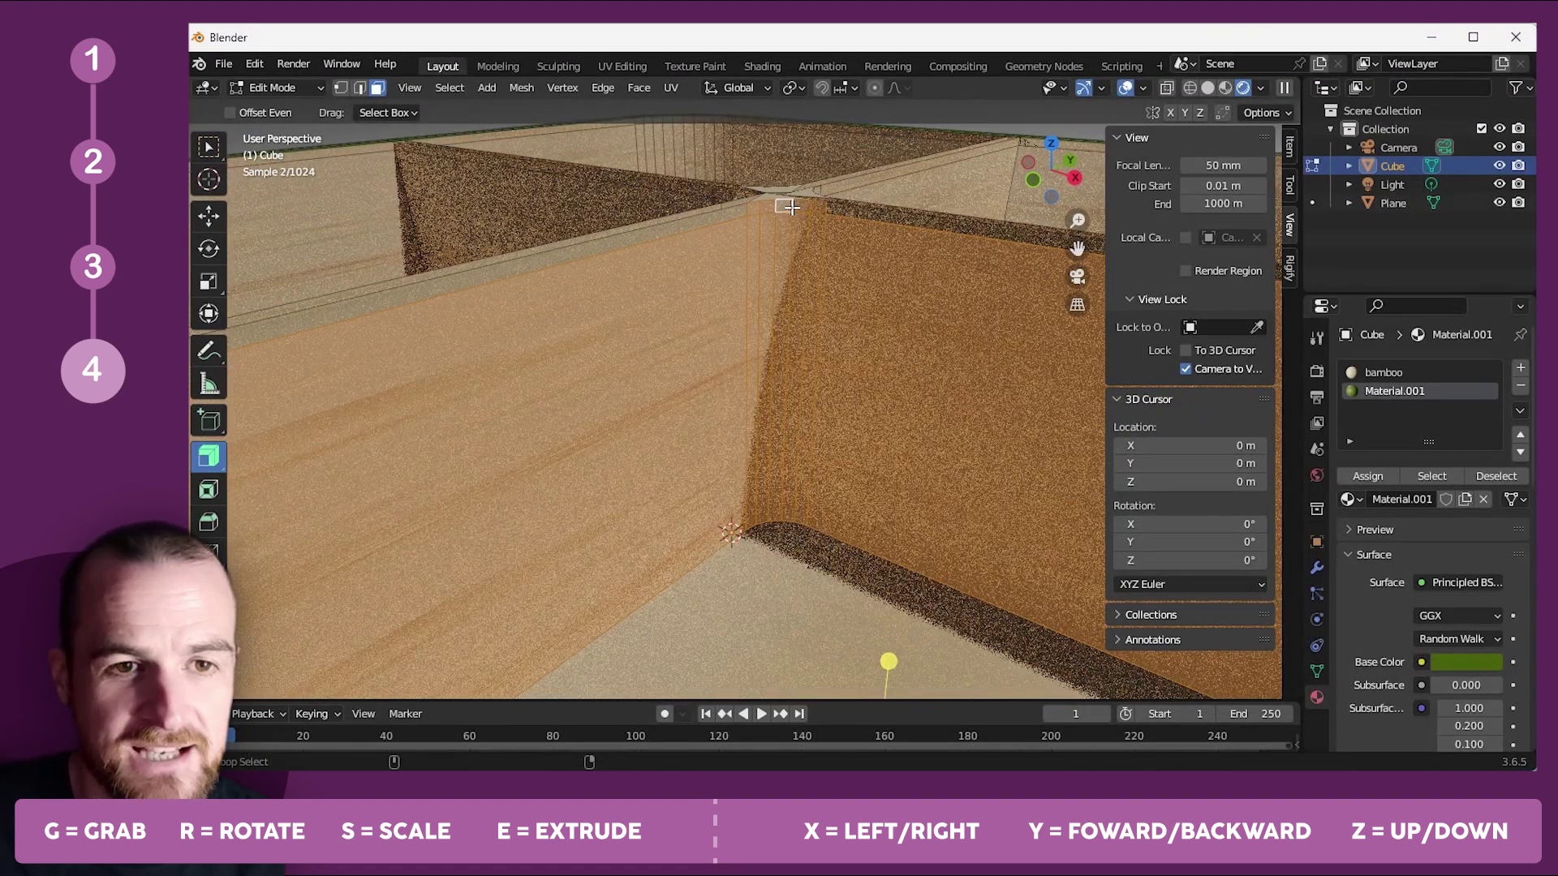
pyautogui.keyDown('alt'); pyautogui.keyDown('shift'); pyautogui.click(879, 214); pyautogui.keyUp('shift'); pyautogui.keyUp('alt')
pyautogui.keyDown('alt'); pyautogui.keyDown('shift'); pyautogui.click(660, 231); pyautogui.keyUp('shift'); pyautogui.keyUp('alt')
pyautogui.moveTo(815, 577); pyautogui.dragTo(714, 314, button='middle')
pyautogui.keyDown('alt'); pyautogui.keyDown('shift'); pyautogui.click(731, 289); pyautogui.keyUp('shift'); pyautogui.keyUp('alt')
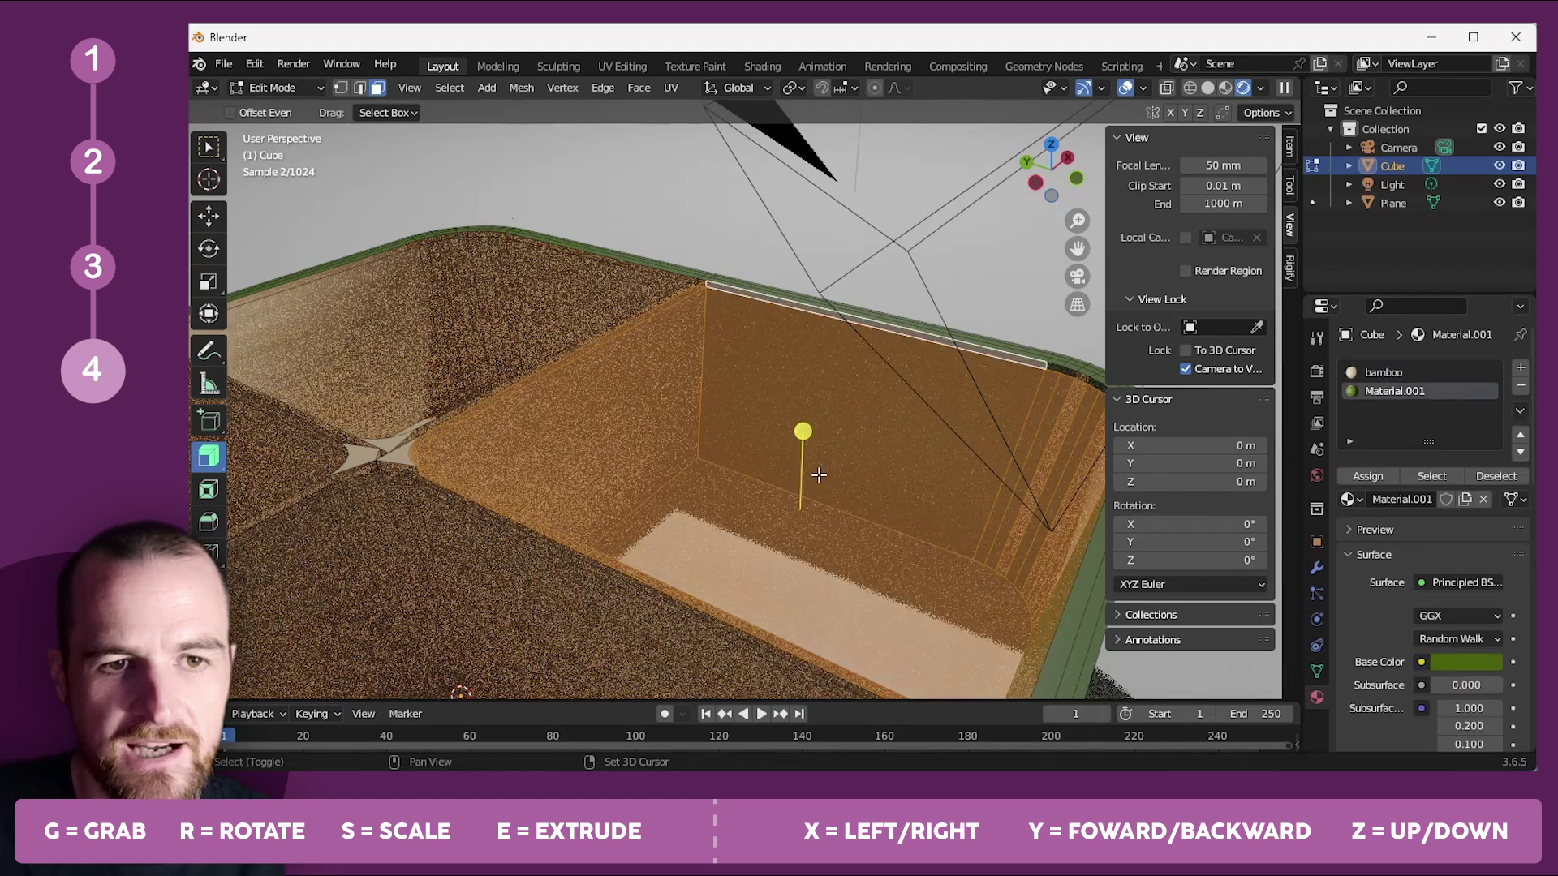
pyautogui.moveTo(894, 476); pyautogui.dragTo(831, 248, button='middle')
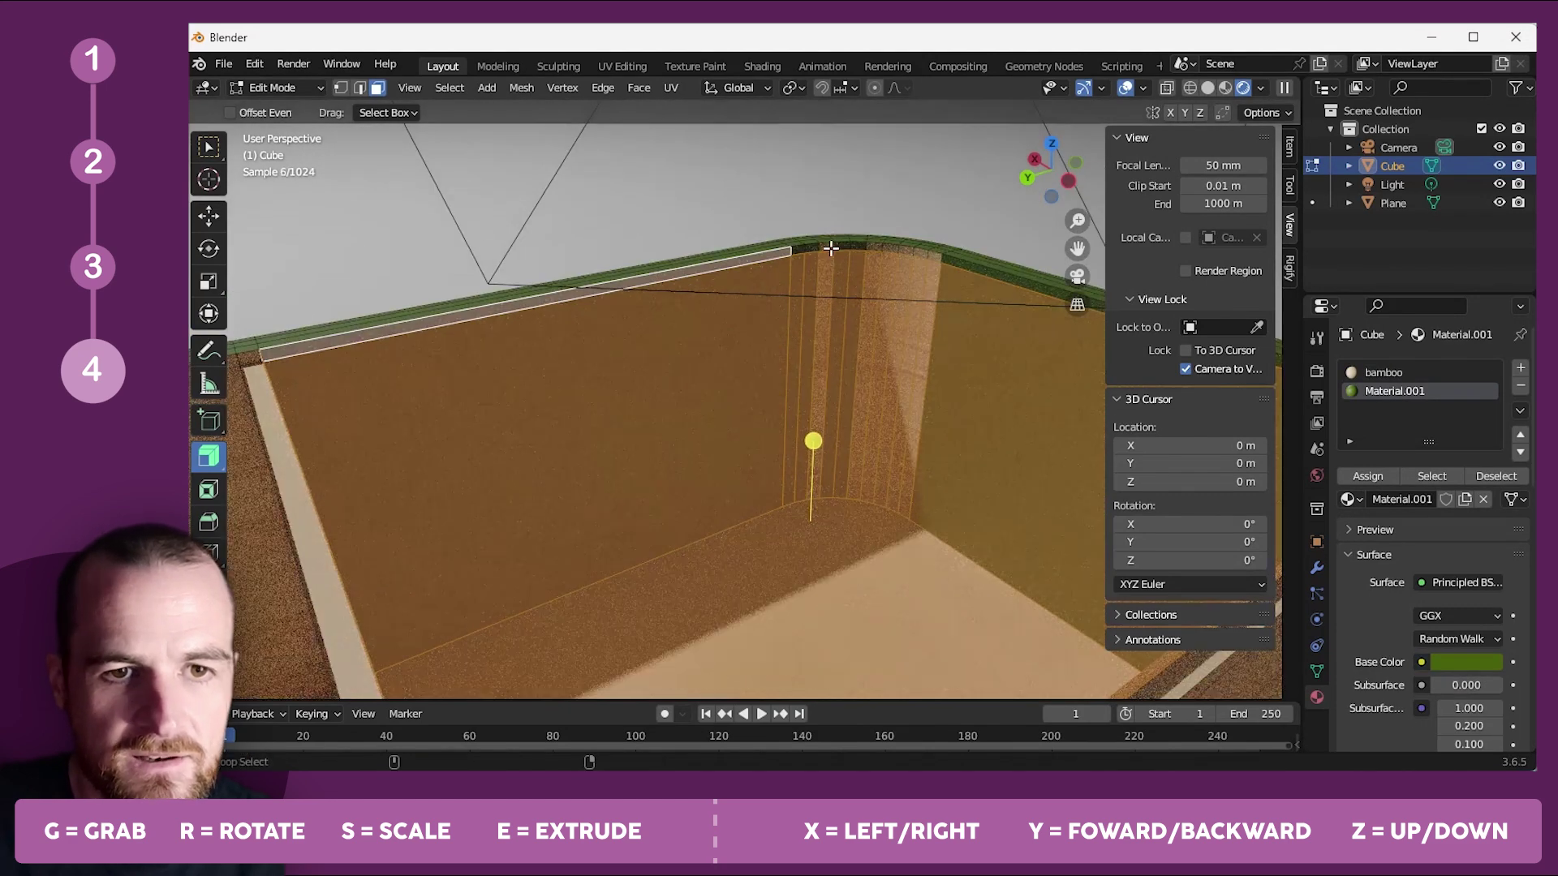
pyautogui.moveTo(884, 439); pyautogui.dragTo(1009, 462, button='middle')
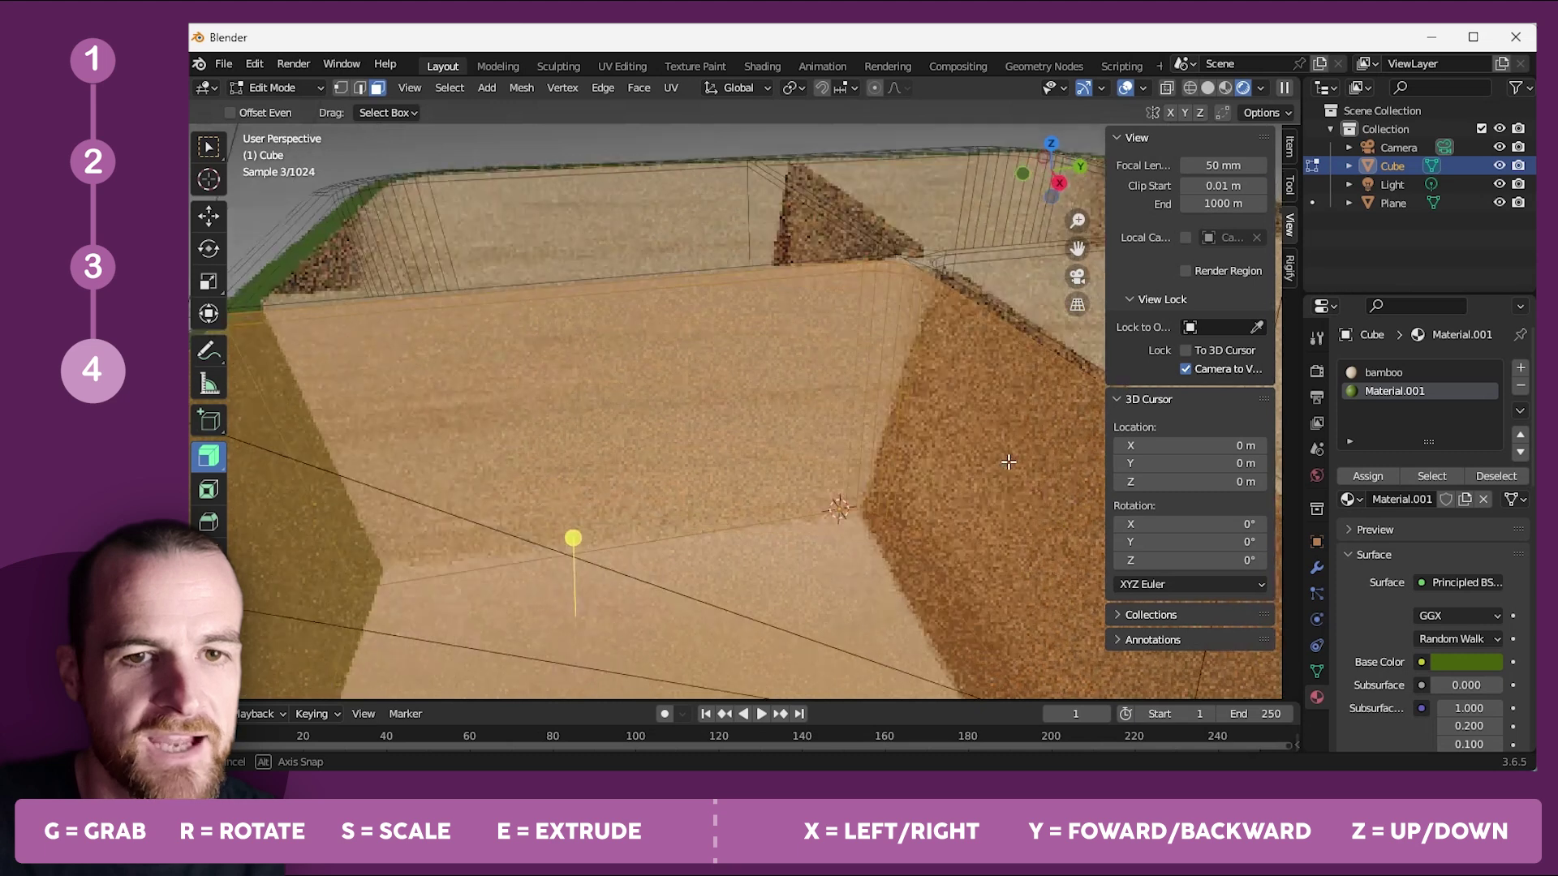
pyautogui.scroll(-6, 991, 452)
pyautogui.moveTo(893, 442); pyautogui.dragTo(745, 418, button='middle')
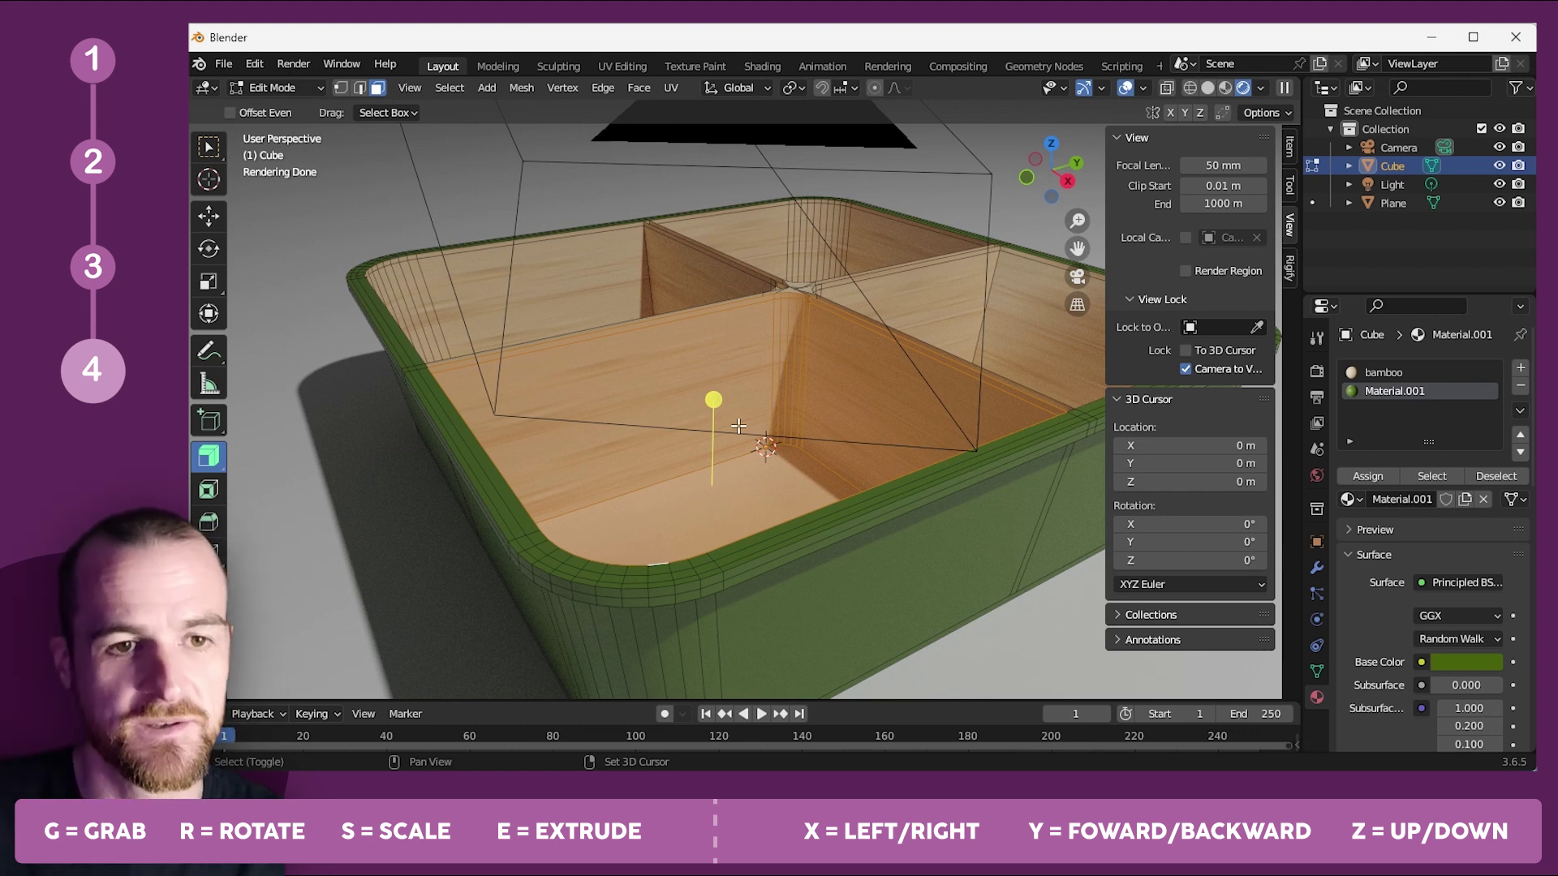
# Duplicate the selected compartment faces in place, separate them into their own object, and return to Object Mode.
pyautogui.hotkey('shift', 'd')
pyautogui.rightClick(739, 426)
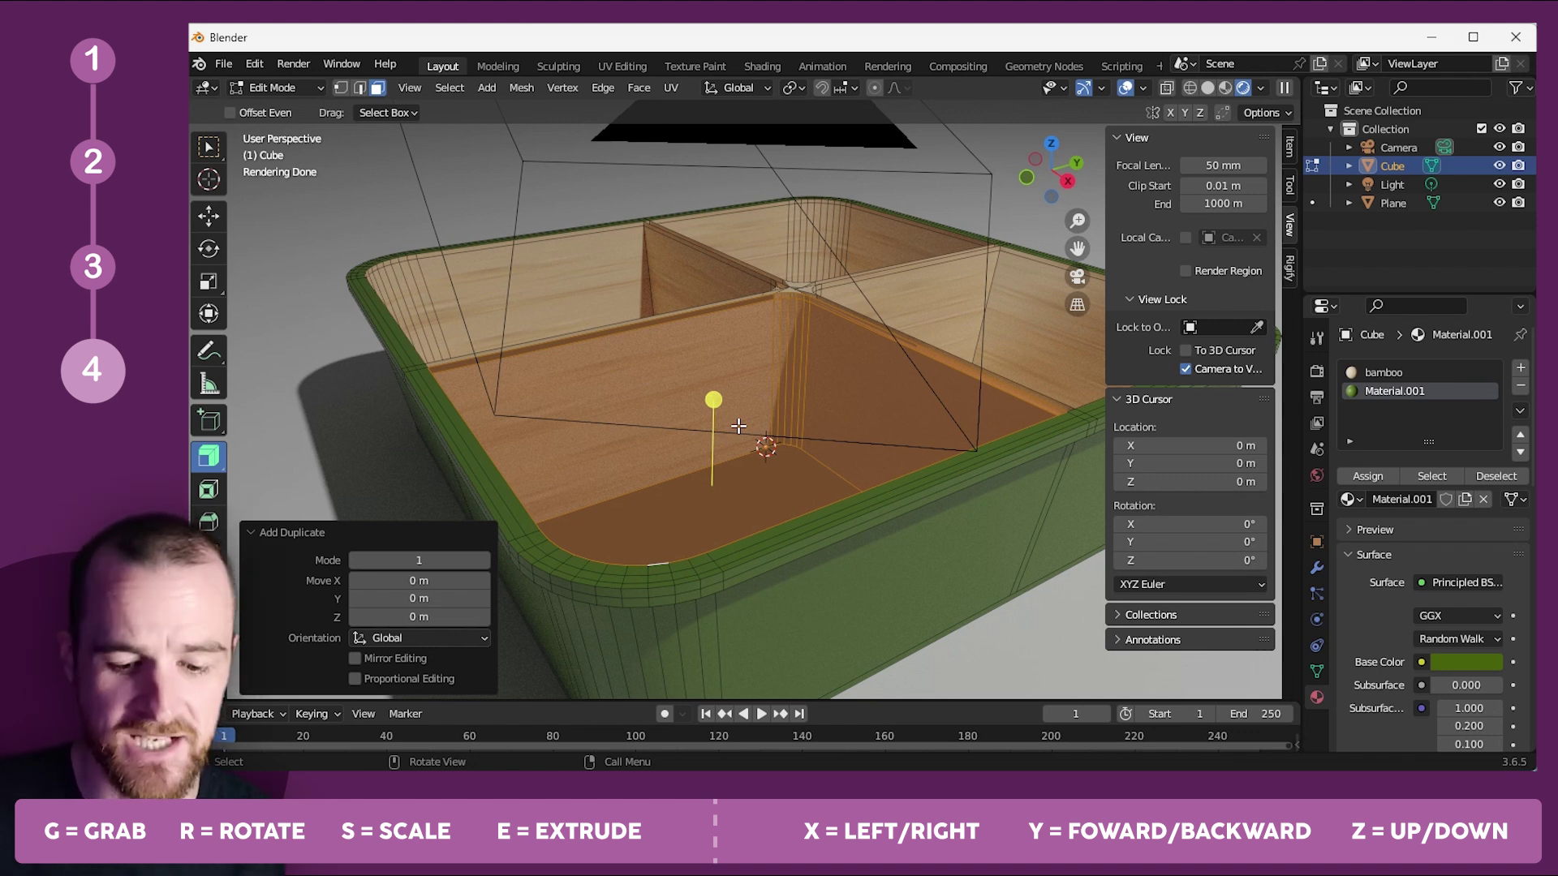
pyautogui.press('p')
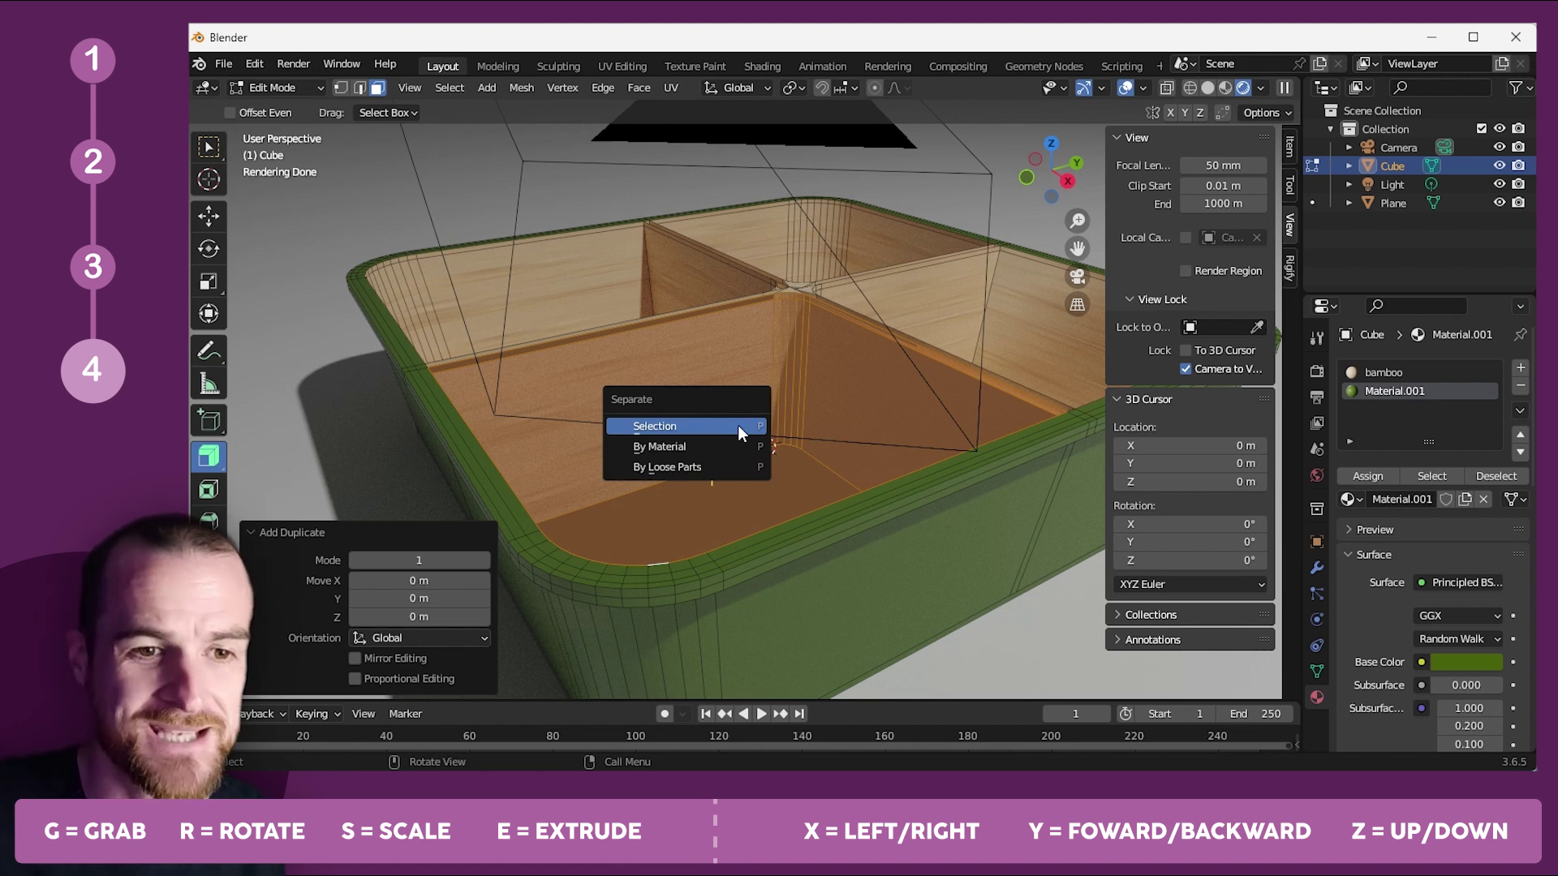
pyautogui.click(737, 425)
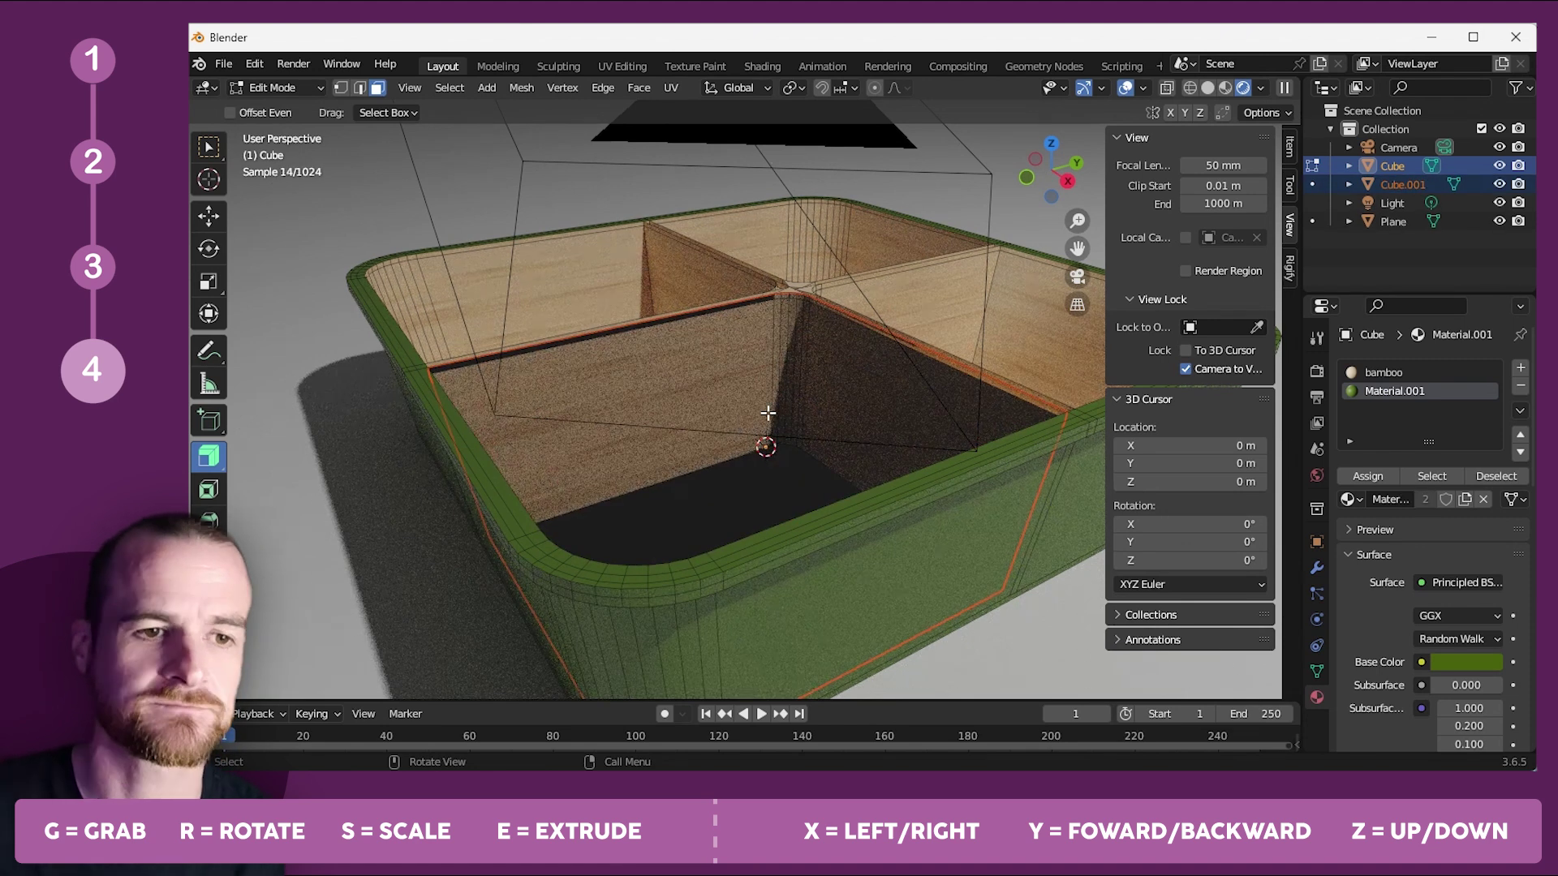
pyautogui.press('Tab')
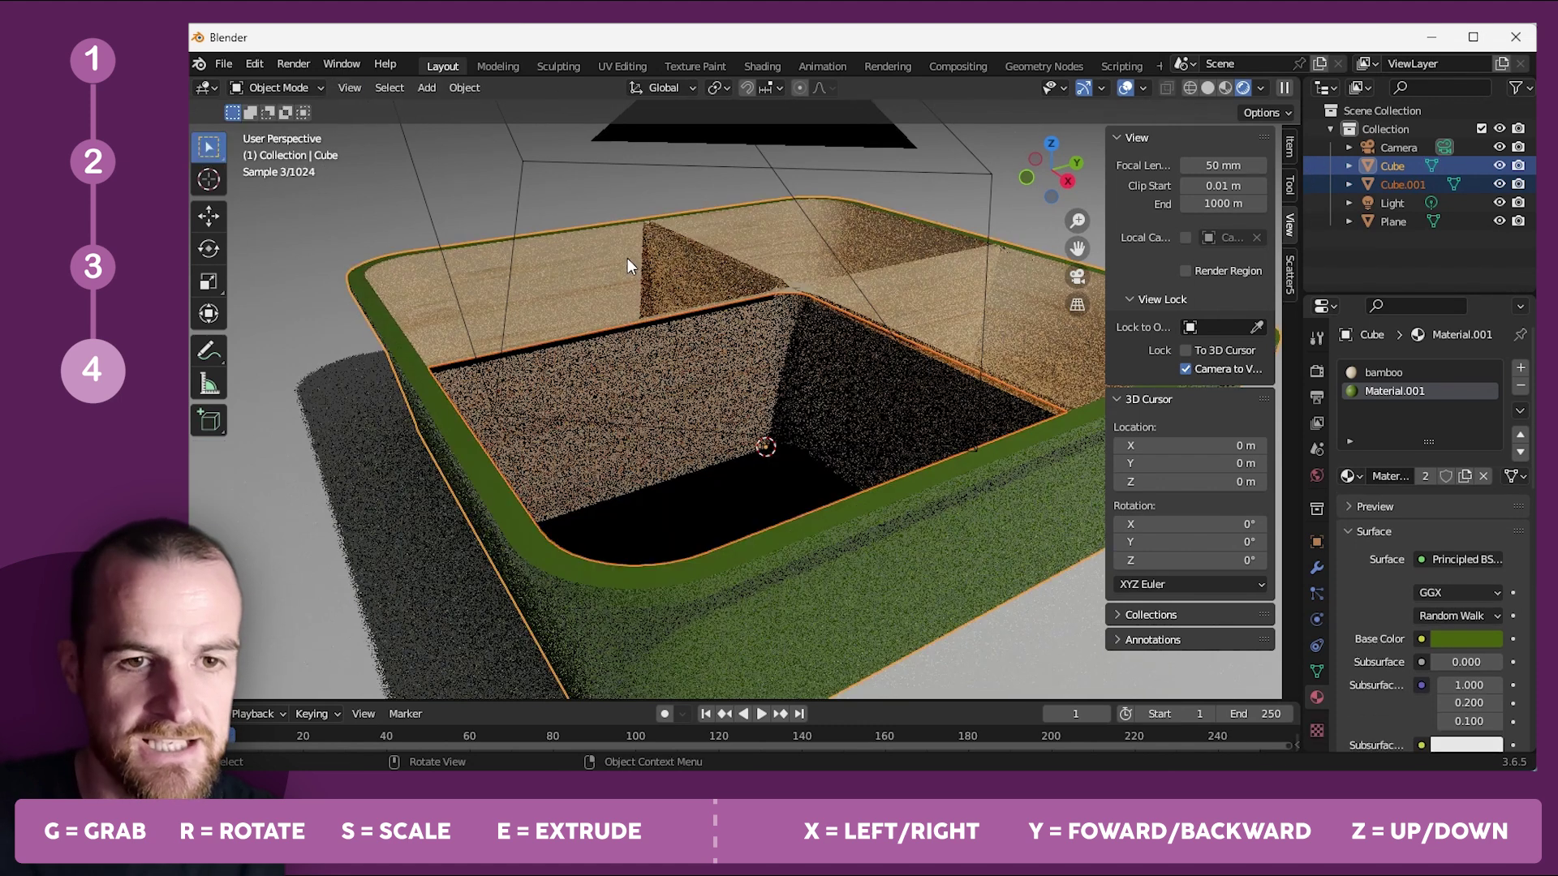
# Select the separated compartment liner and scale it down uniformly to about 0.972.
pyautogui.click(800, 364)
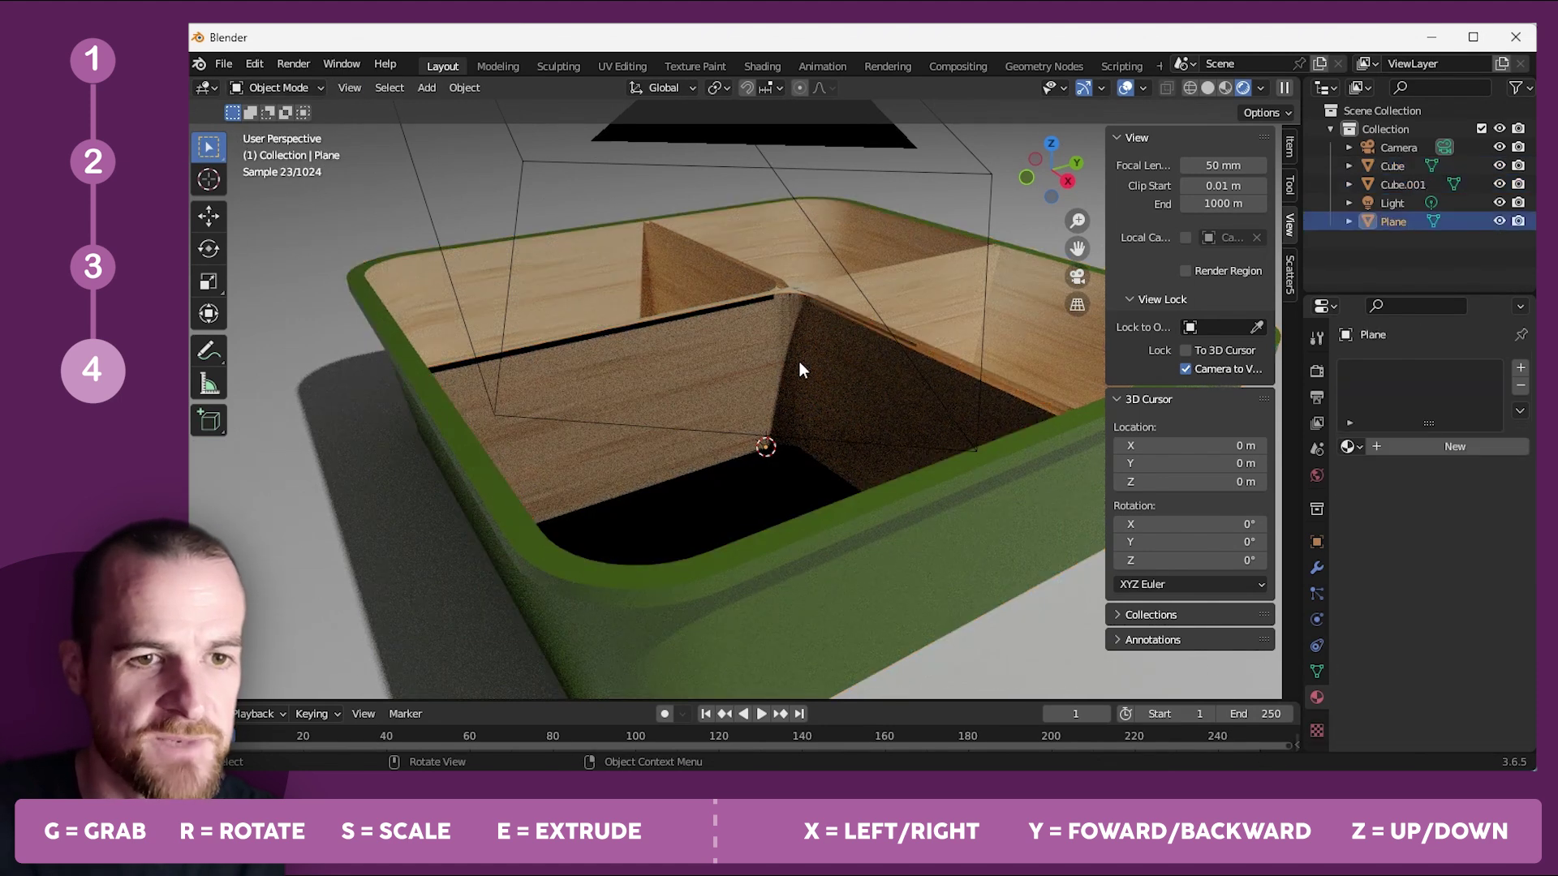
pyautogui.click(711, 376)
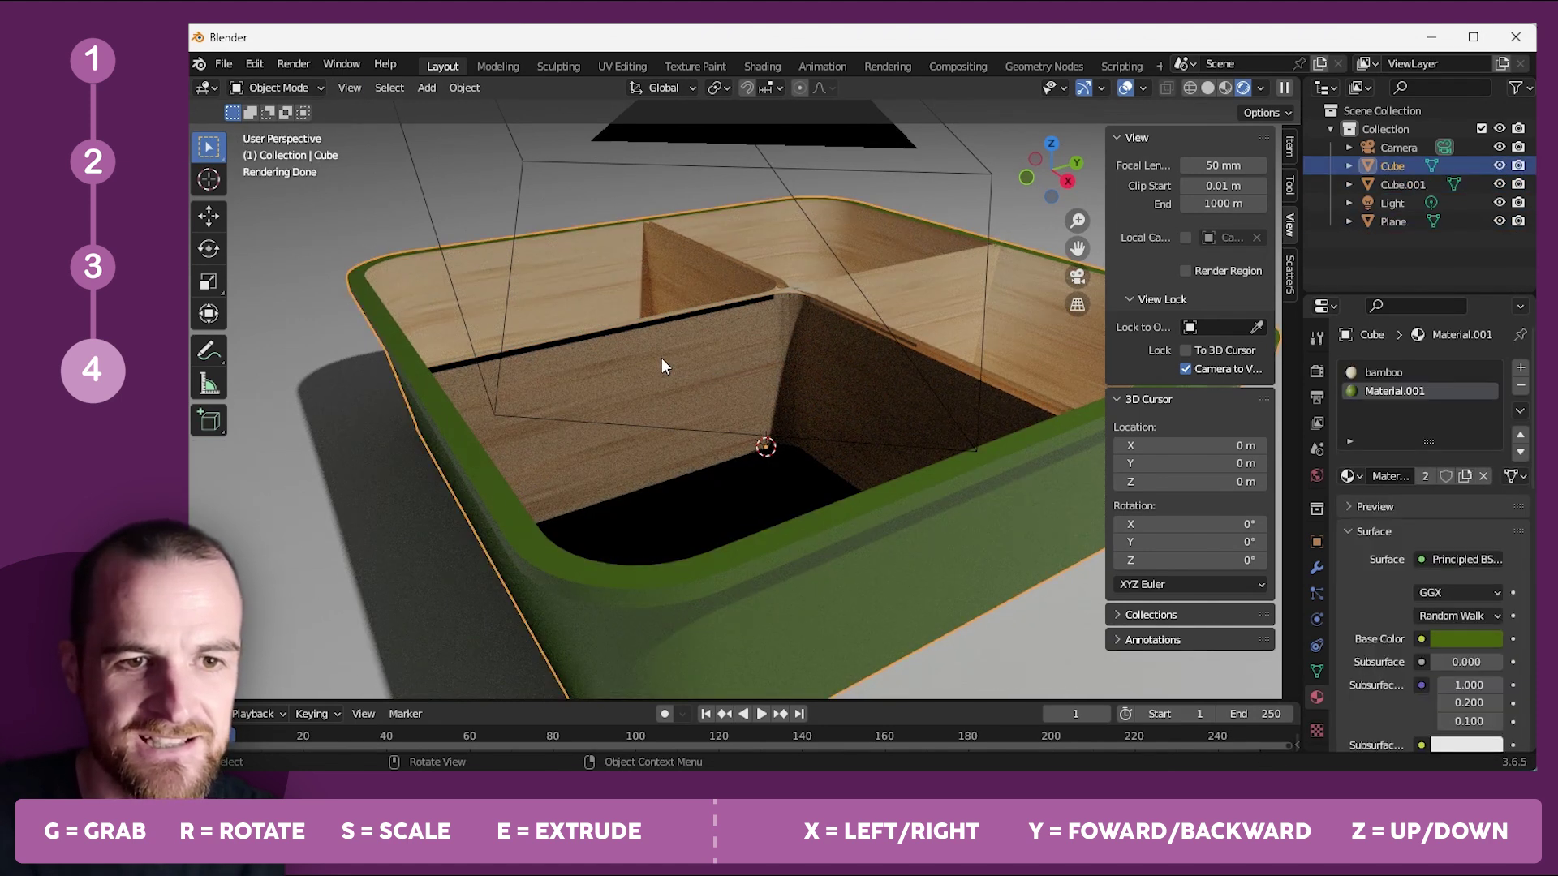
pyautogui.moveTo(841, 388); pyautogui.dragTo(796, 375, button='middle')
pyautogui.click(771, 375)
pyautogui.click(730, 465)
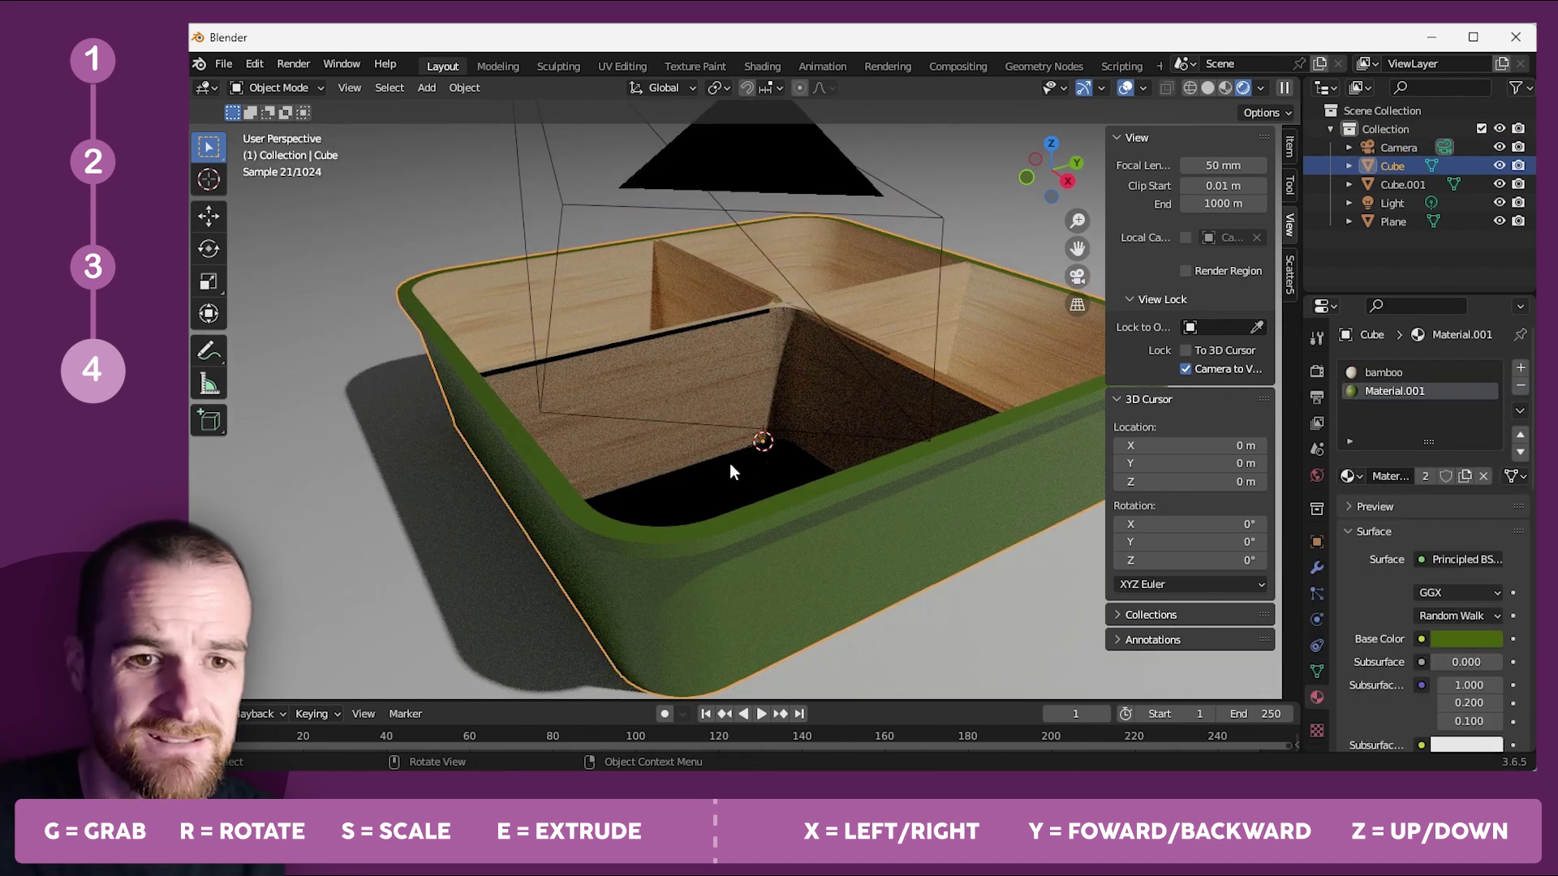
pyautogui.click(616, 453)
pyautogui.moveTo(662, 451); pyautogui.dragTo(813, 430, button='middle')
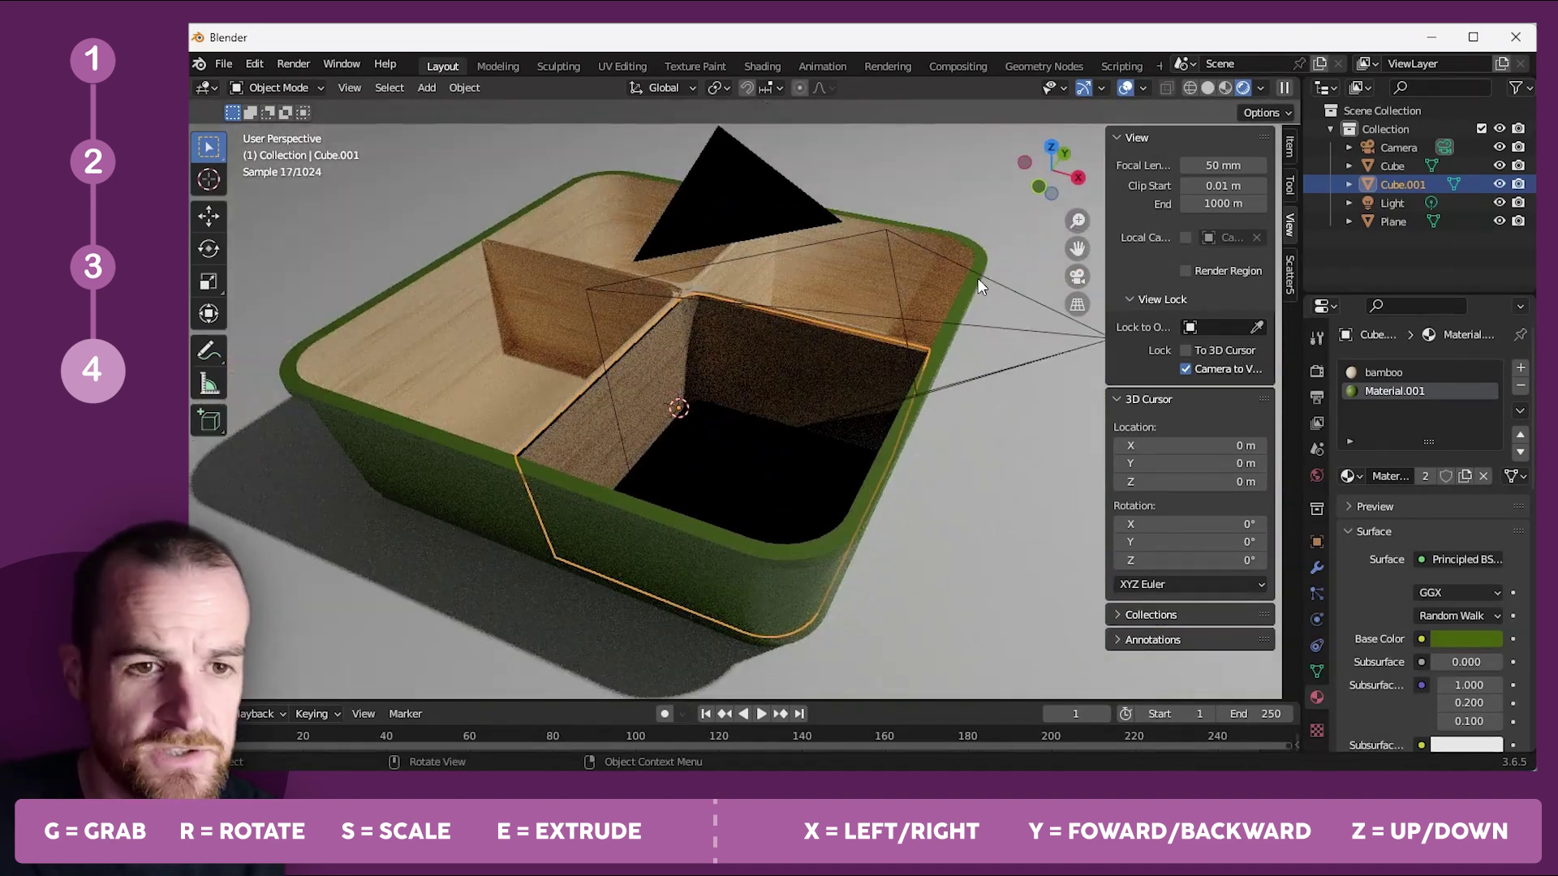
pyautogui.press('s')
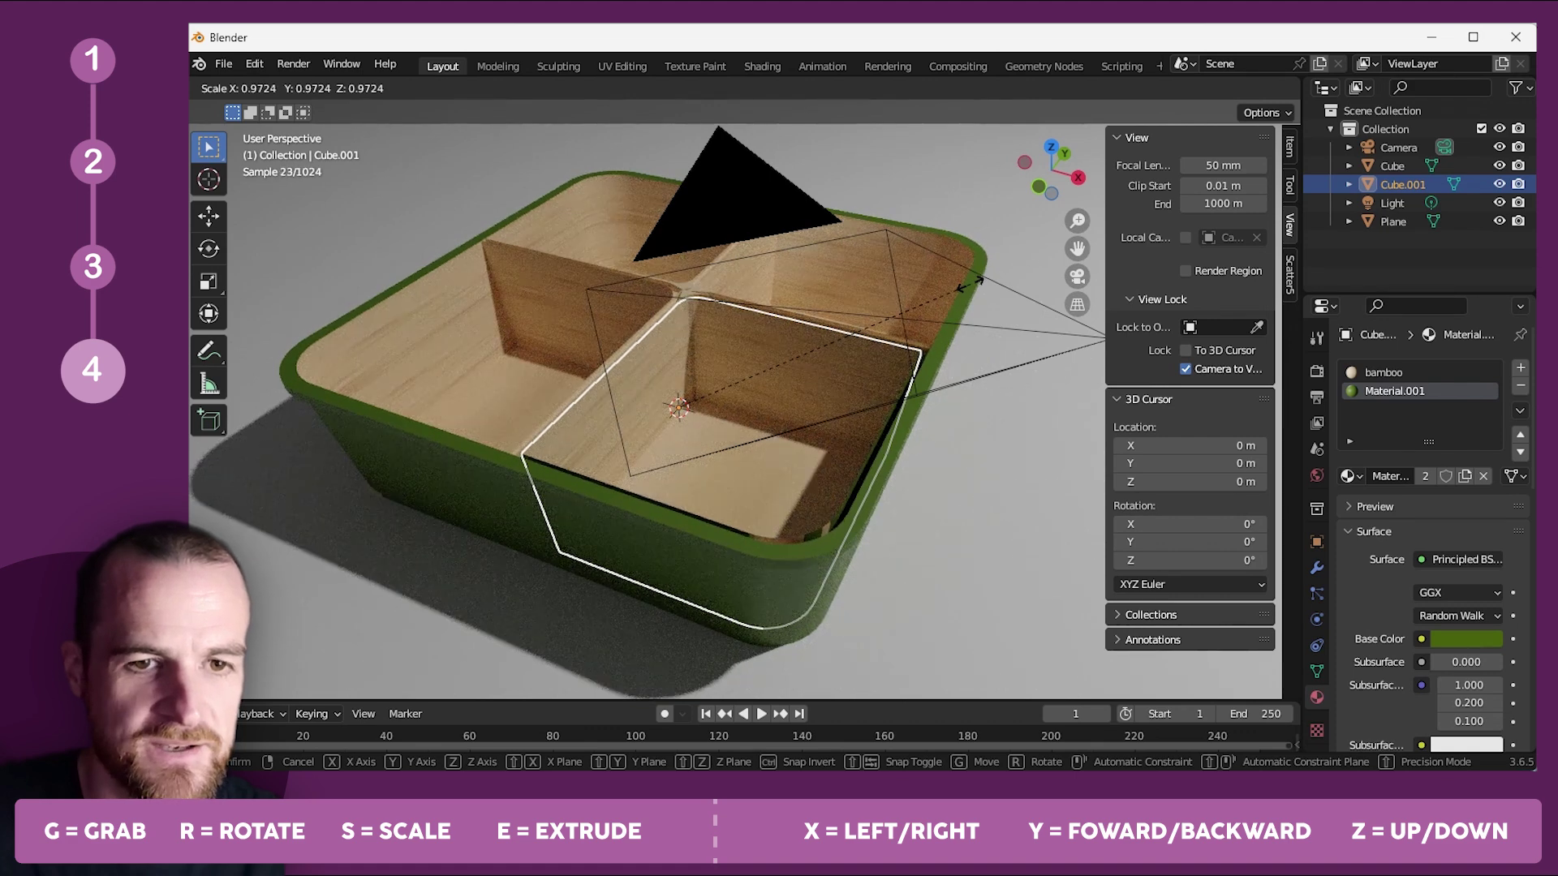
pyautogui.click(970, 284)
# Raise the compartment liner about 0.011 m along Z and select all its faces in Edit Mode.
pyautogui.moveTo(722, 435)
pyautogui.mouseDown(button='middle')
pyautogui.moveTo(699, 402)
pyautogui.moveTo(717, 406)
pyautogui.mouseUp(button='middle')
pyautogui.scroll(3, 748, 407)
pyautogui.press('g')
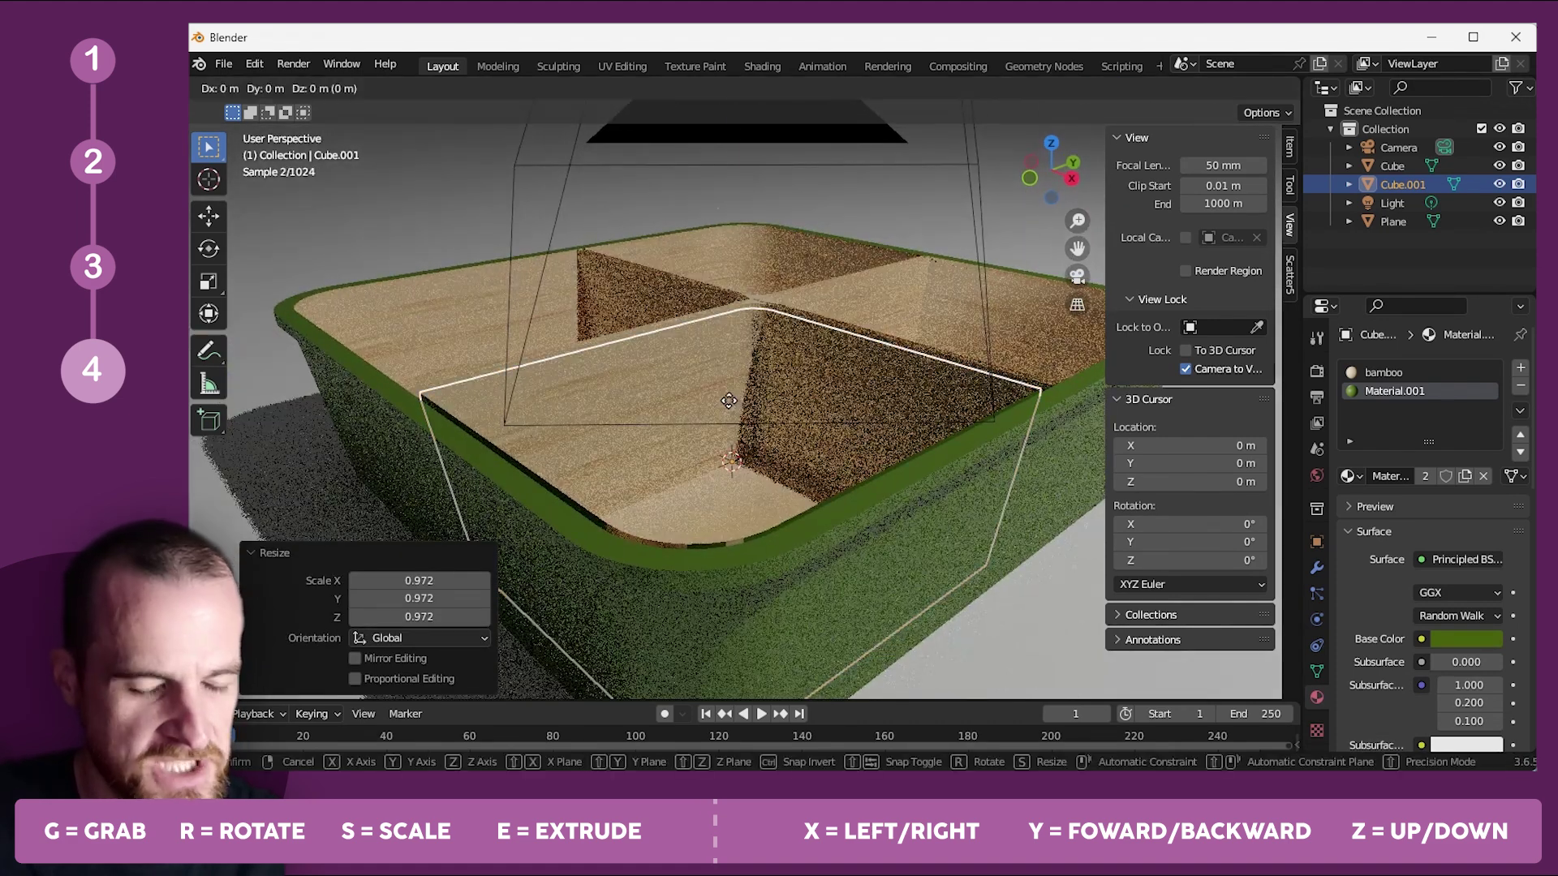
pyautogui.press('z')
pyautogui.click(729, 398)
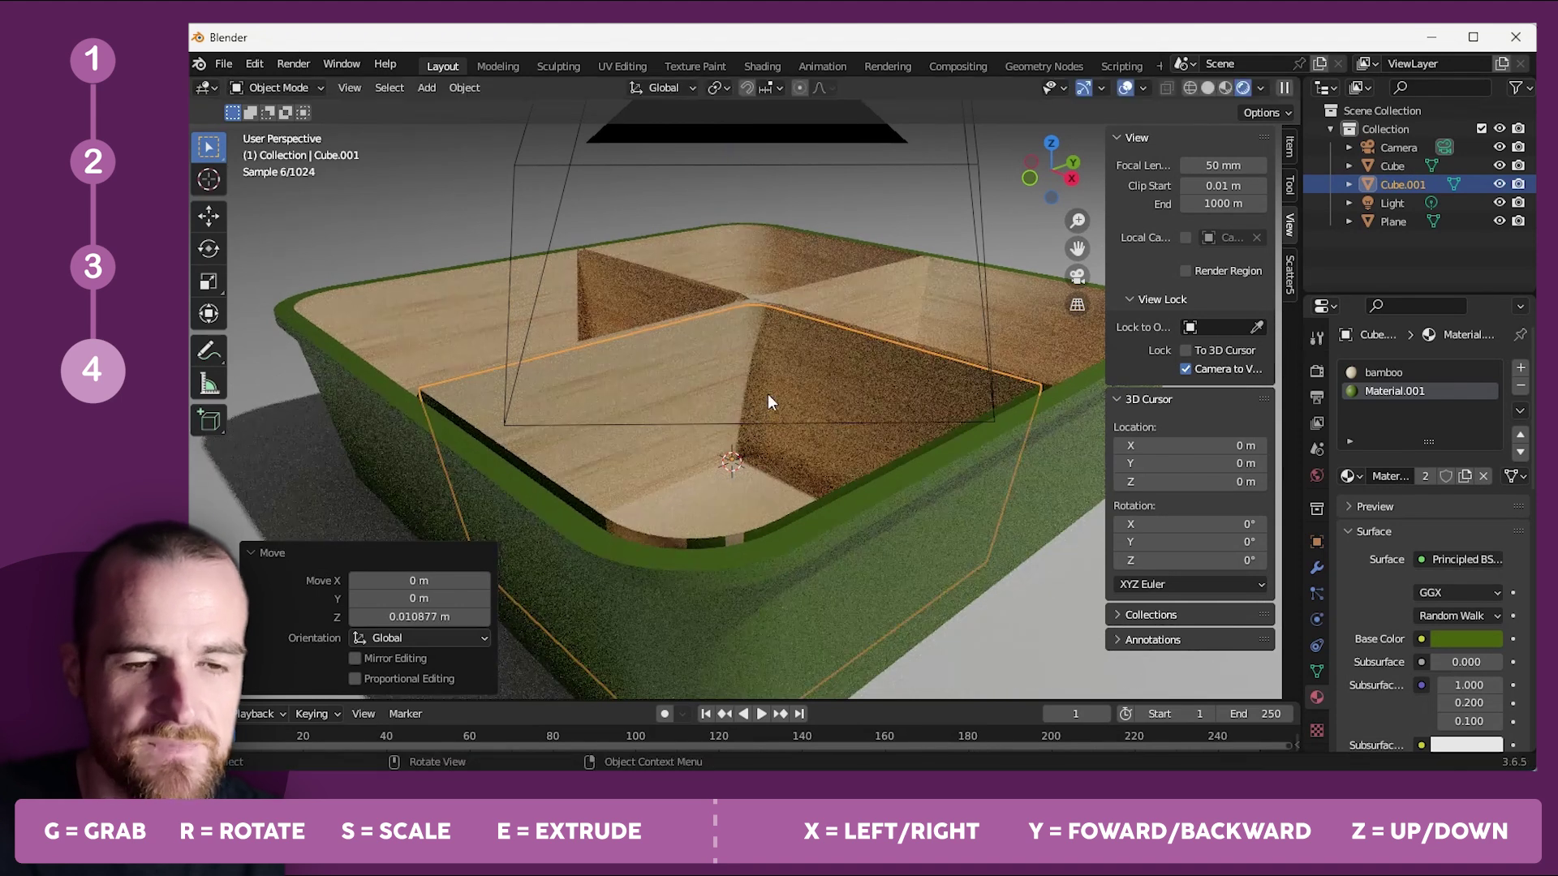
pyautogui.press('Tab')
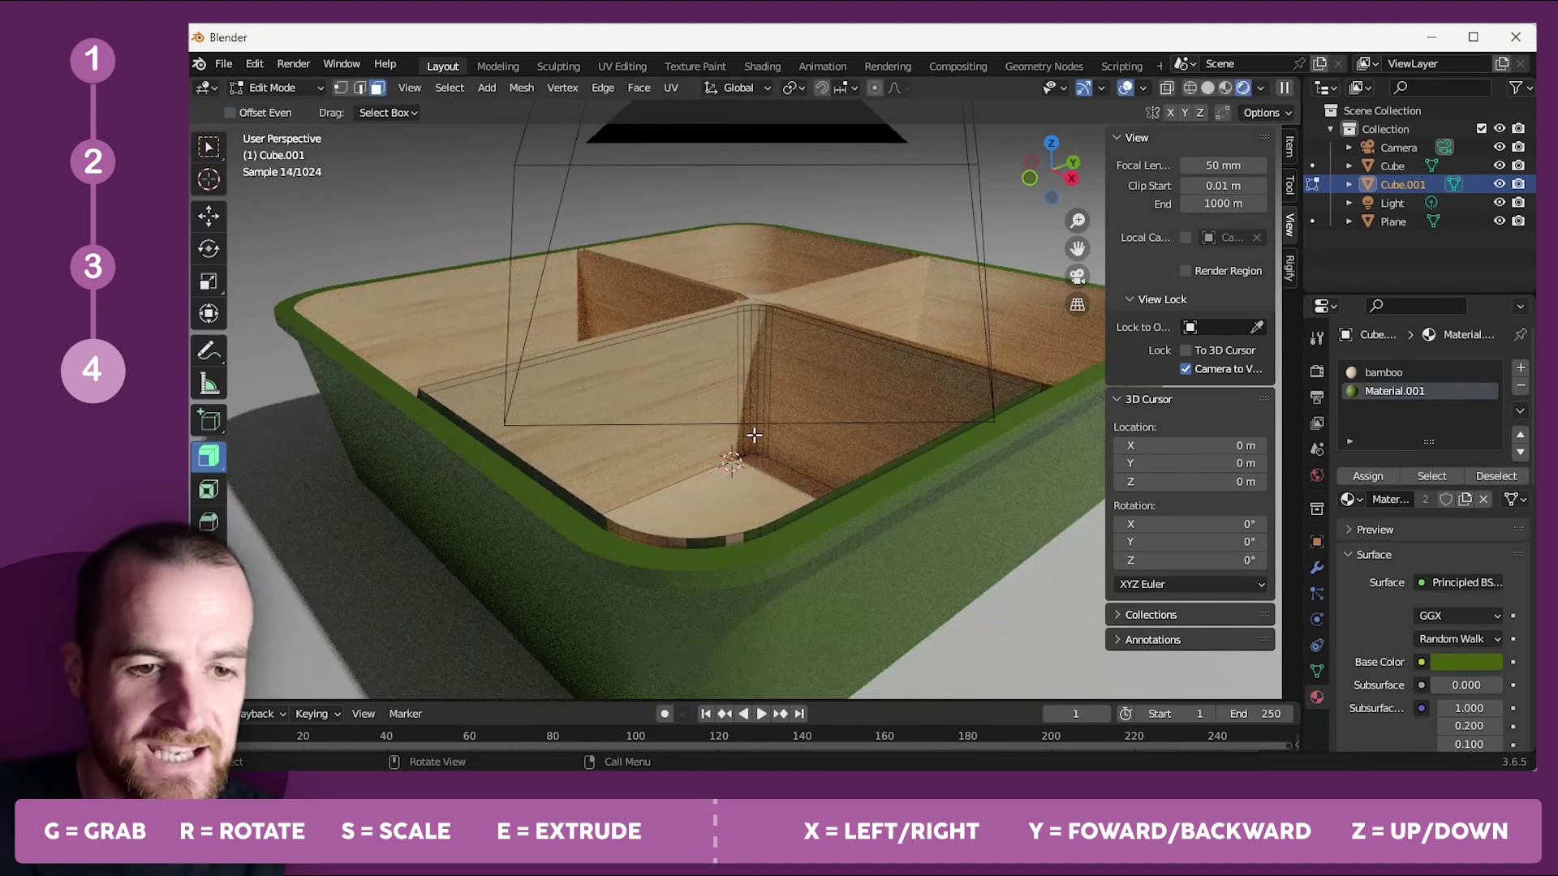
pyautogui.press('a')
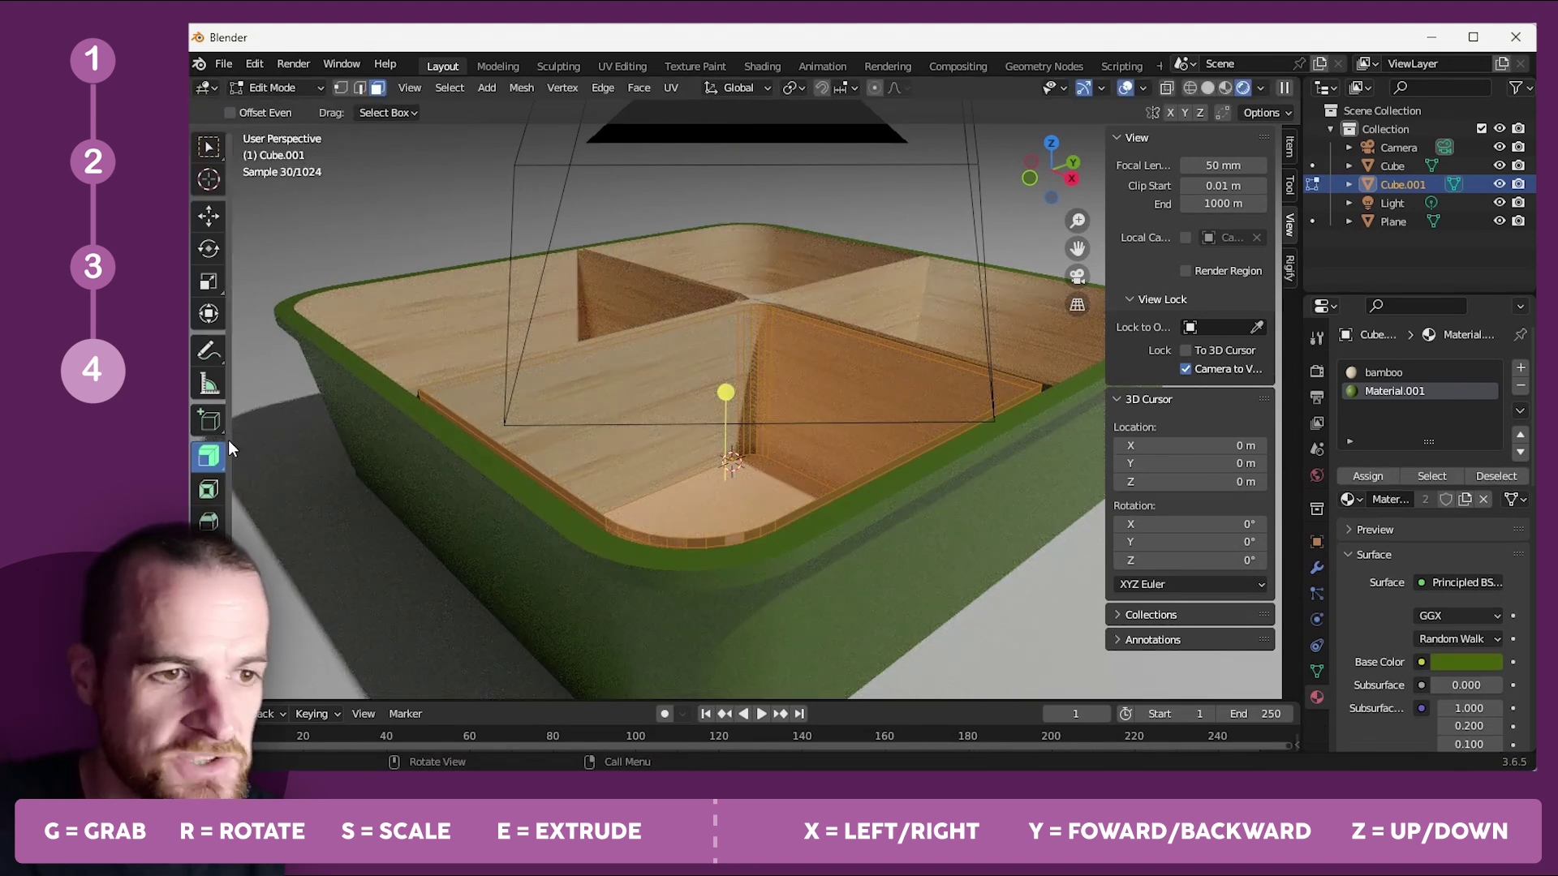
# Try extruding all the liner's faces along their normals by about 0.0257 m, and undo the extrusion.
pyautogui.hotkey('alt', 's')
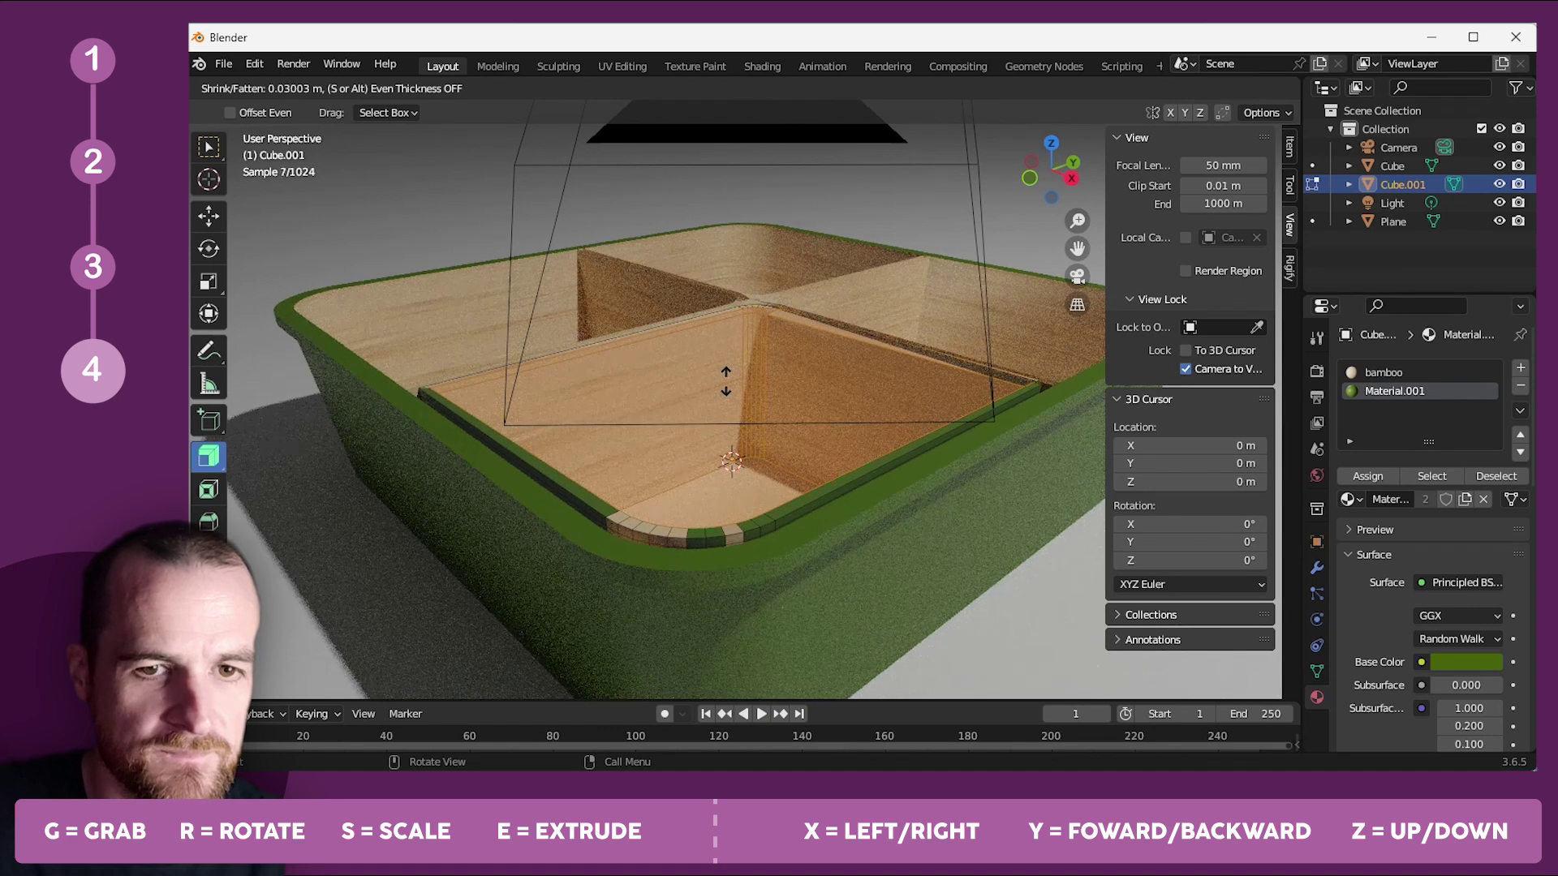
pyautogui.click(726, 381)
pyautogui.moveTo(890, 372); pyautogui.dragTo(998, 479, button='middle')
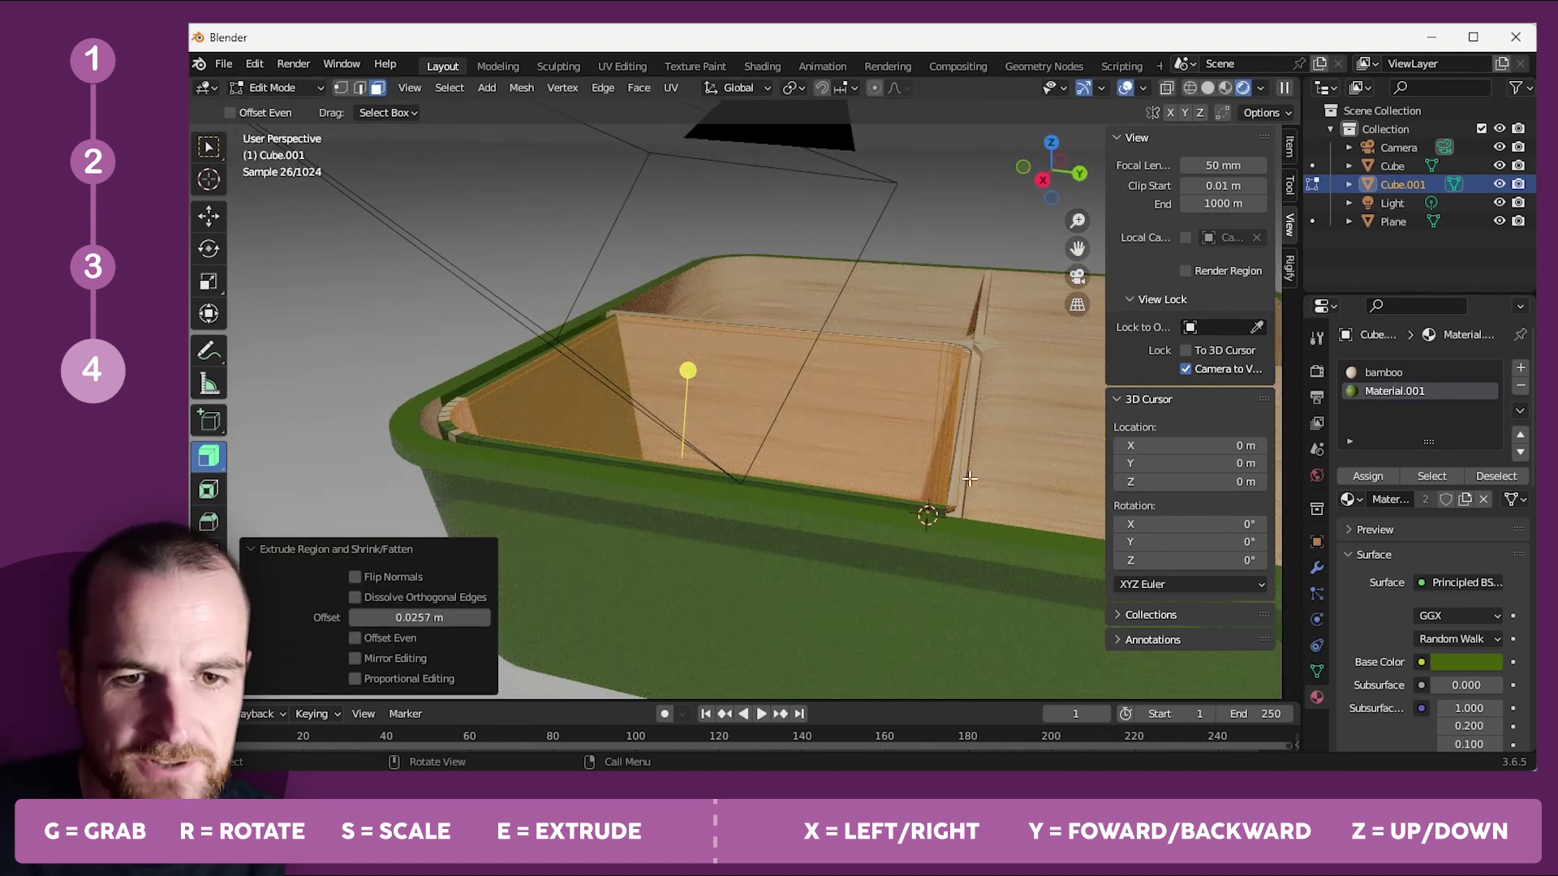
pyautogui.moveTo(967, 477); pyautogui.dragTo(738, 555, button='middle')
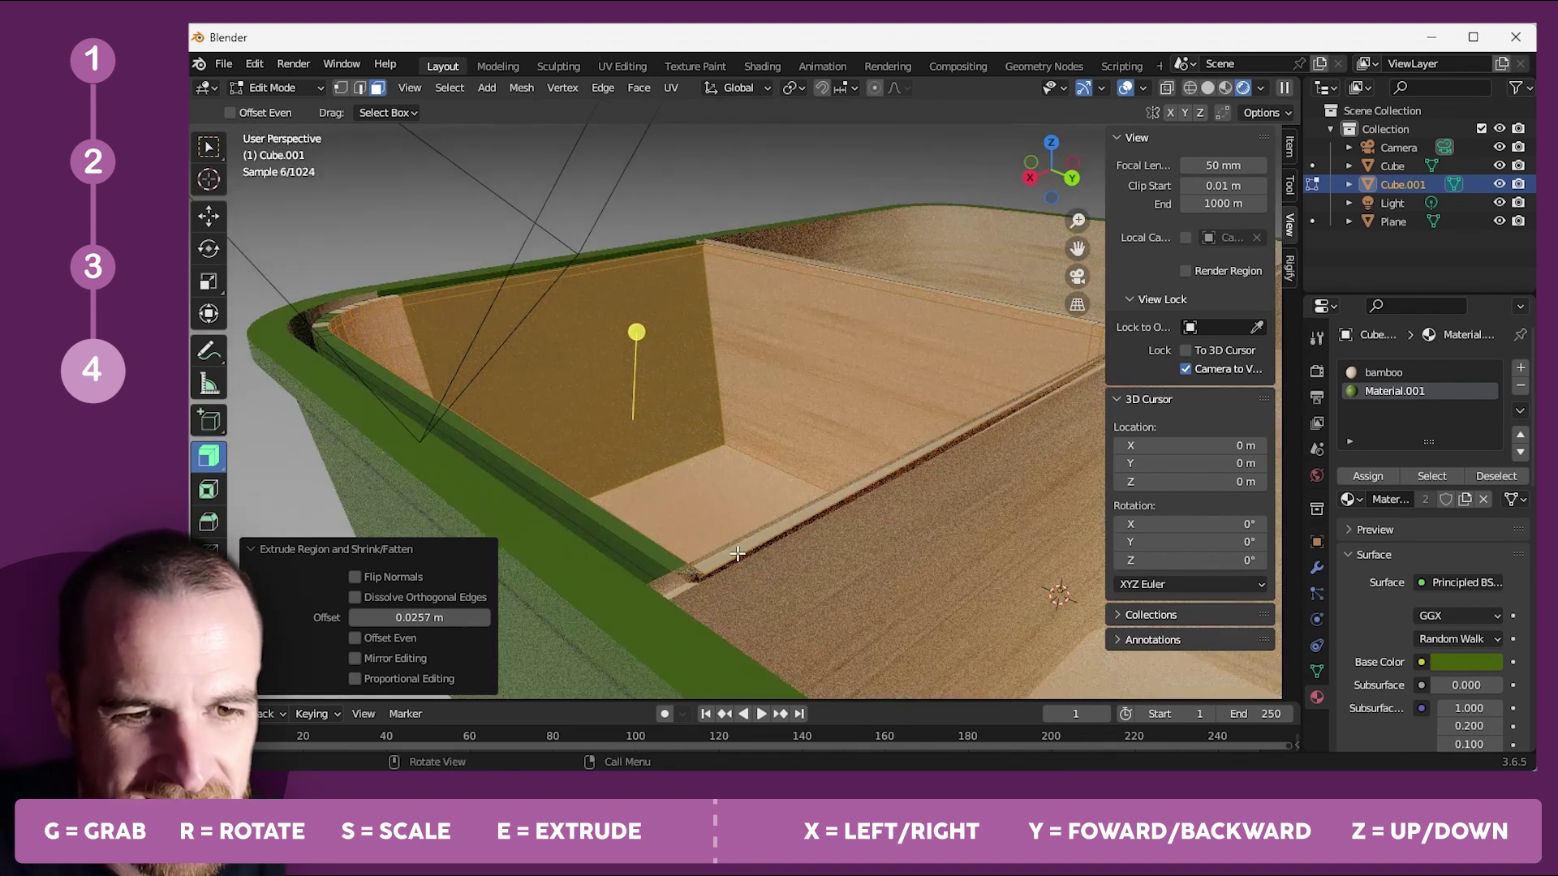
pyautogui.moveTo(931, 497); pyautogui.dragTo(802, 506, button='middle')
pyautogui.scroll(4, 700, 540)
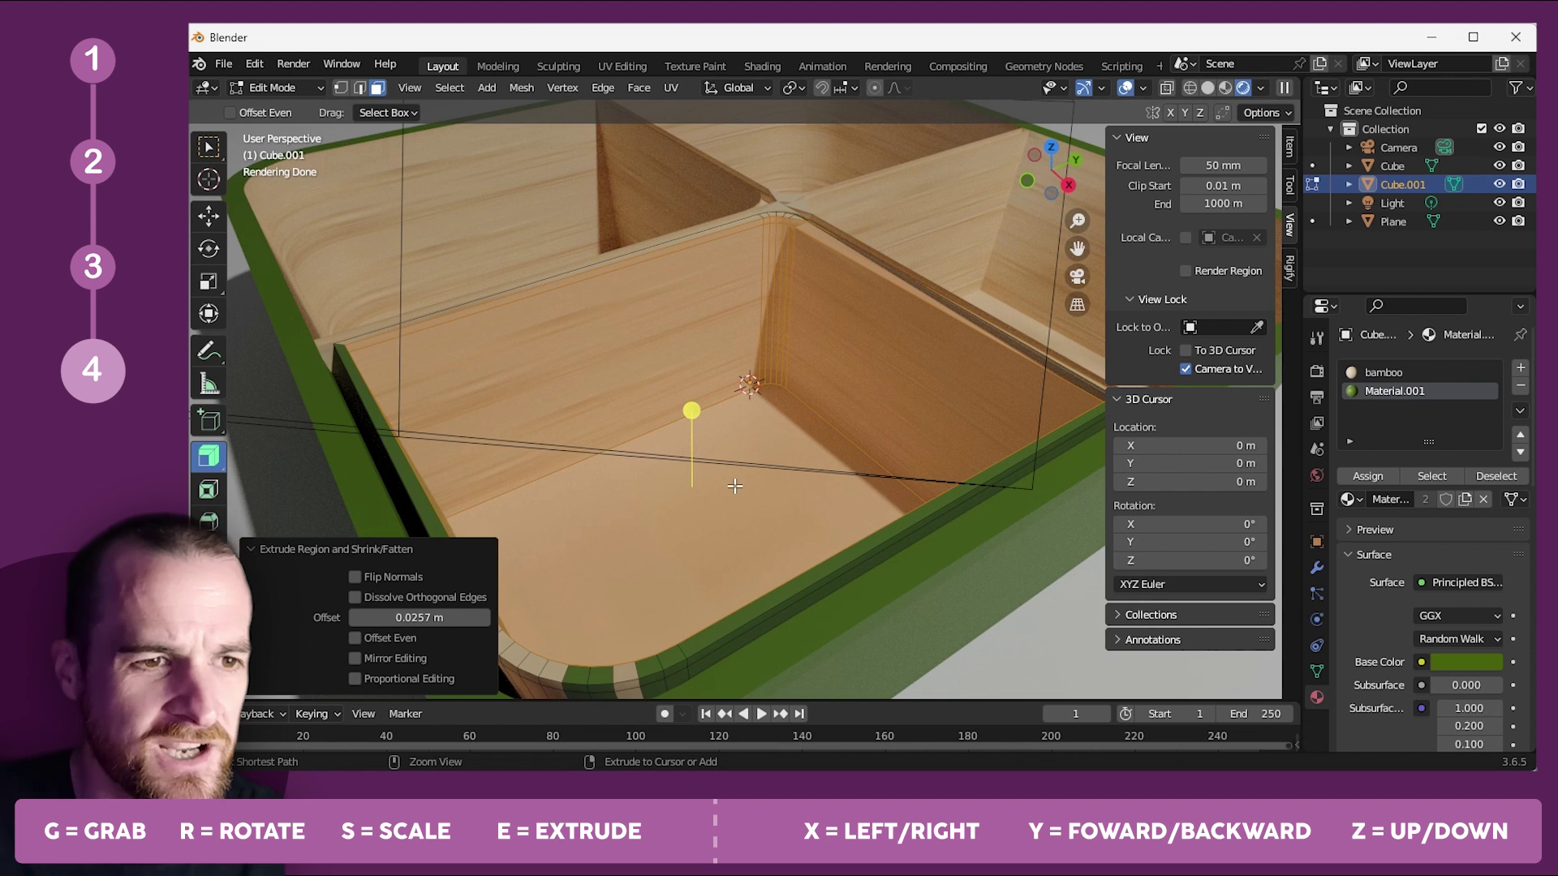
pyautogui.hotkey('ctrl', 'z')
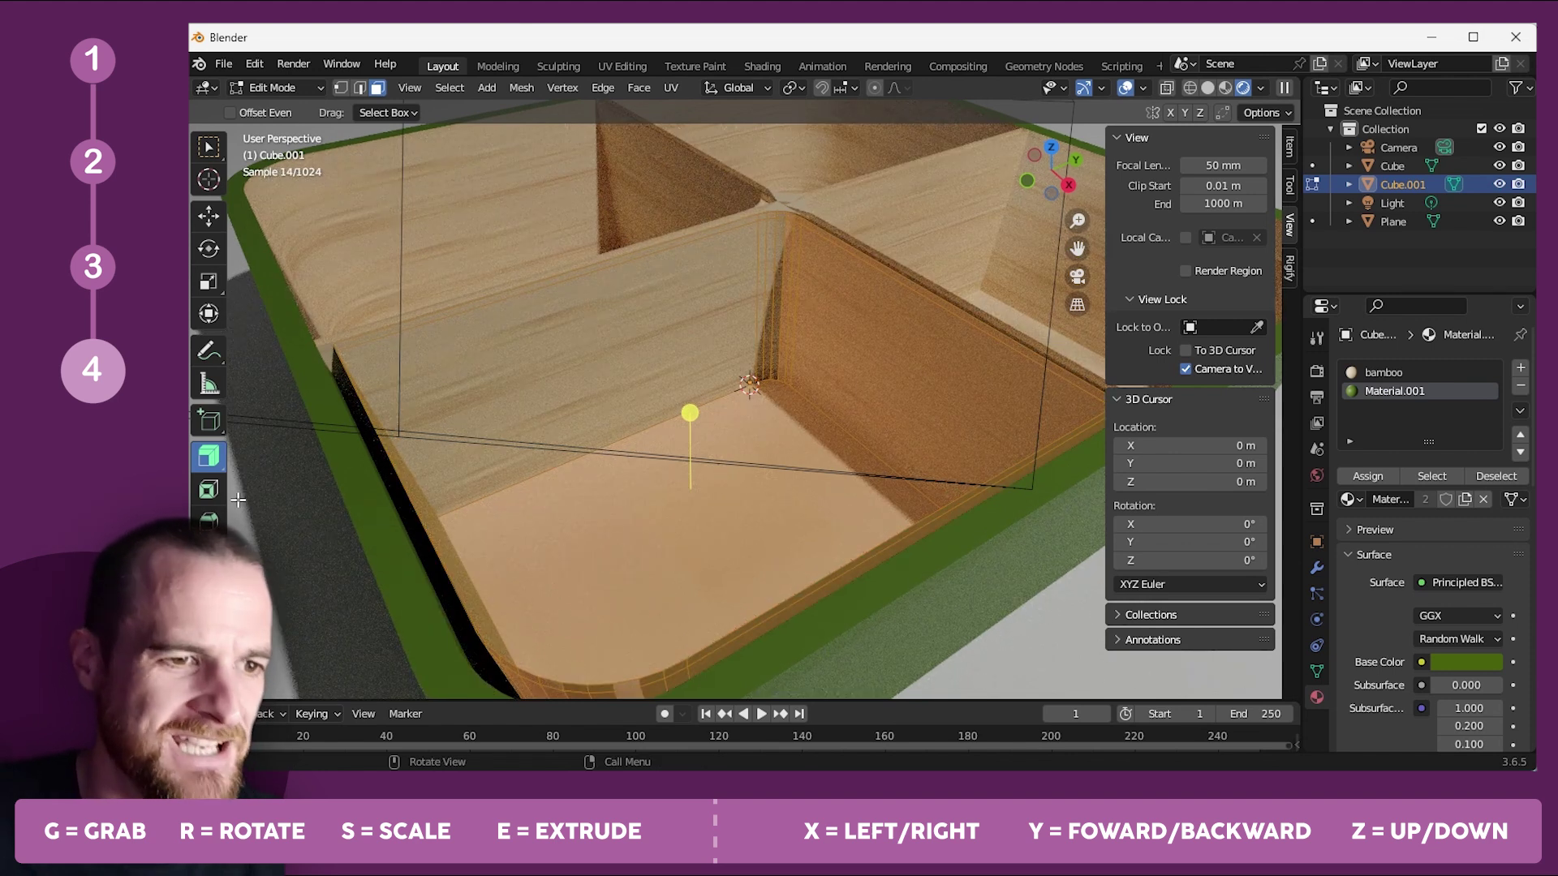
# Extrude all the liner's faces in place, scale the extrusion down uniformly to about 0.97 for wall thickness, and return to Object Mode.
pyautogui.moveTo(212, 461); pyautogui.dragTo(301, 461)
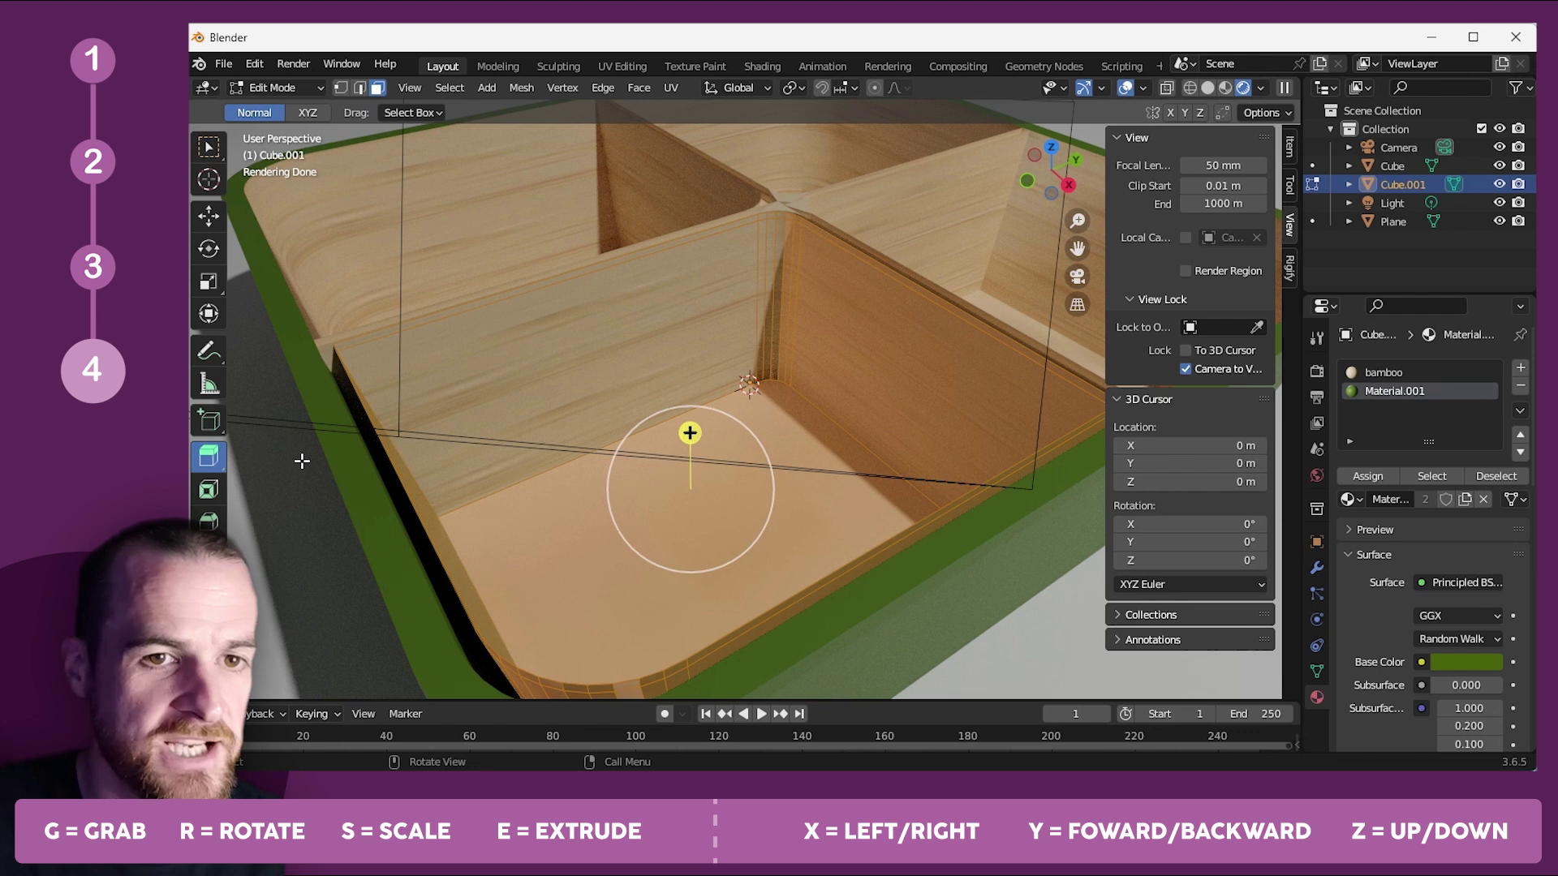
pyautogui.press('e')
pyautogui.rightClick(926, 299)
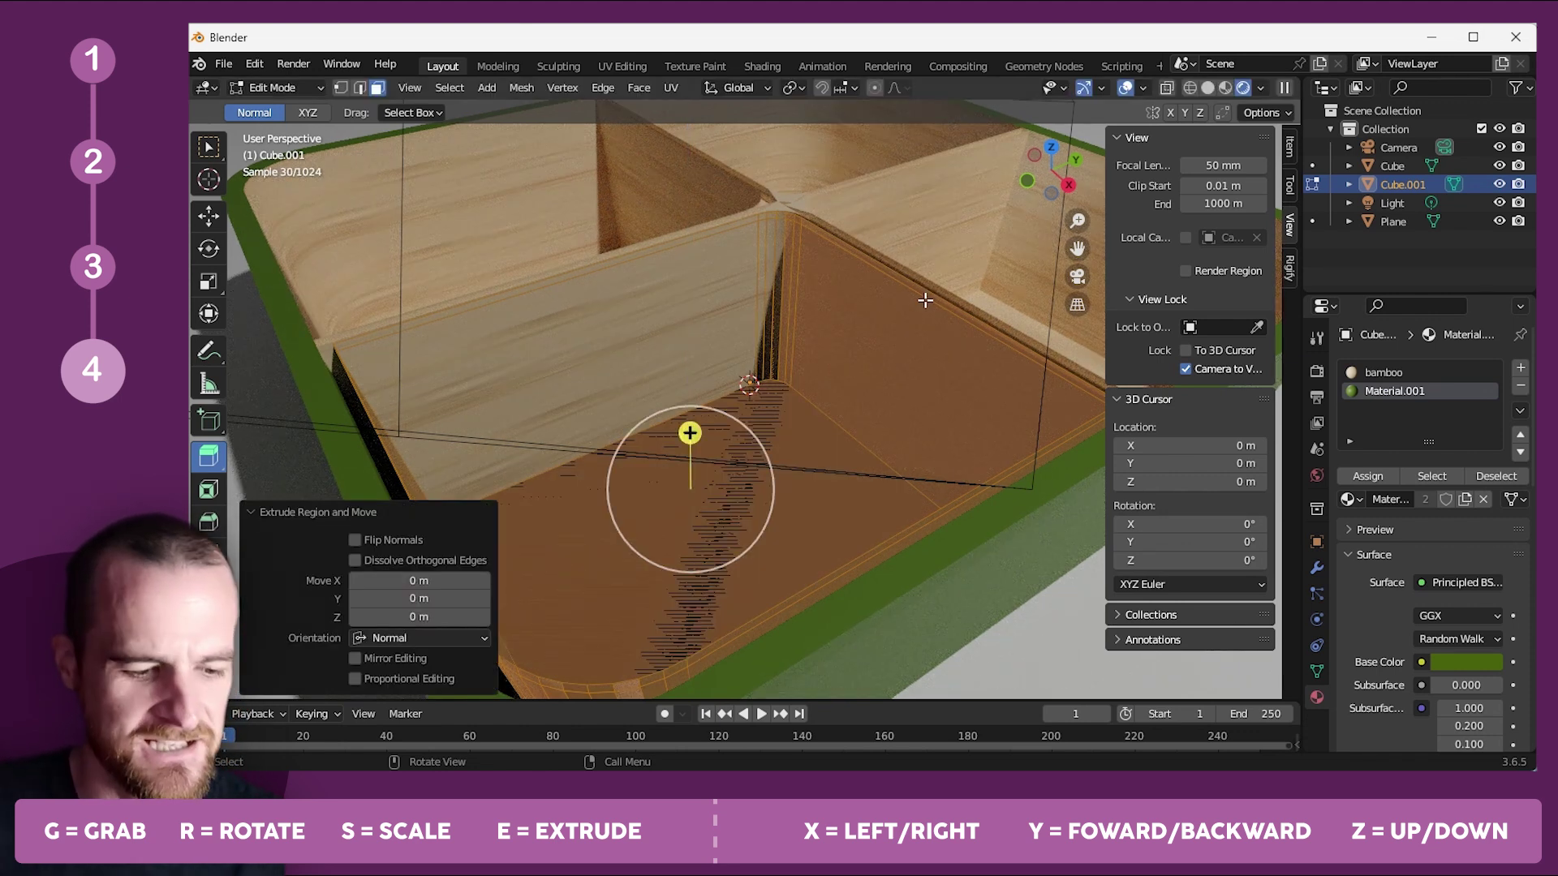
pyautogui.press('s')
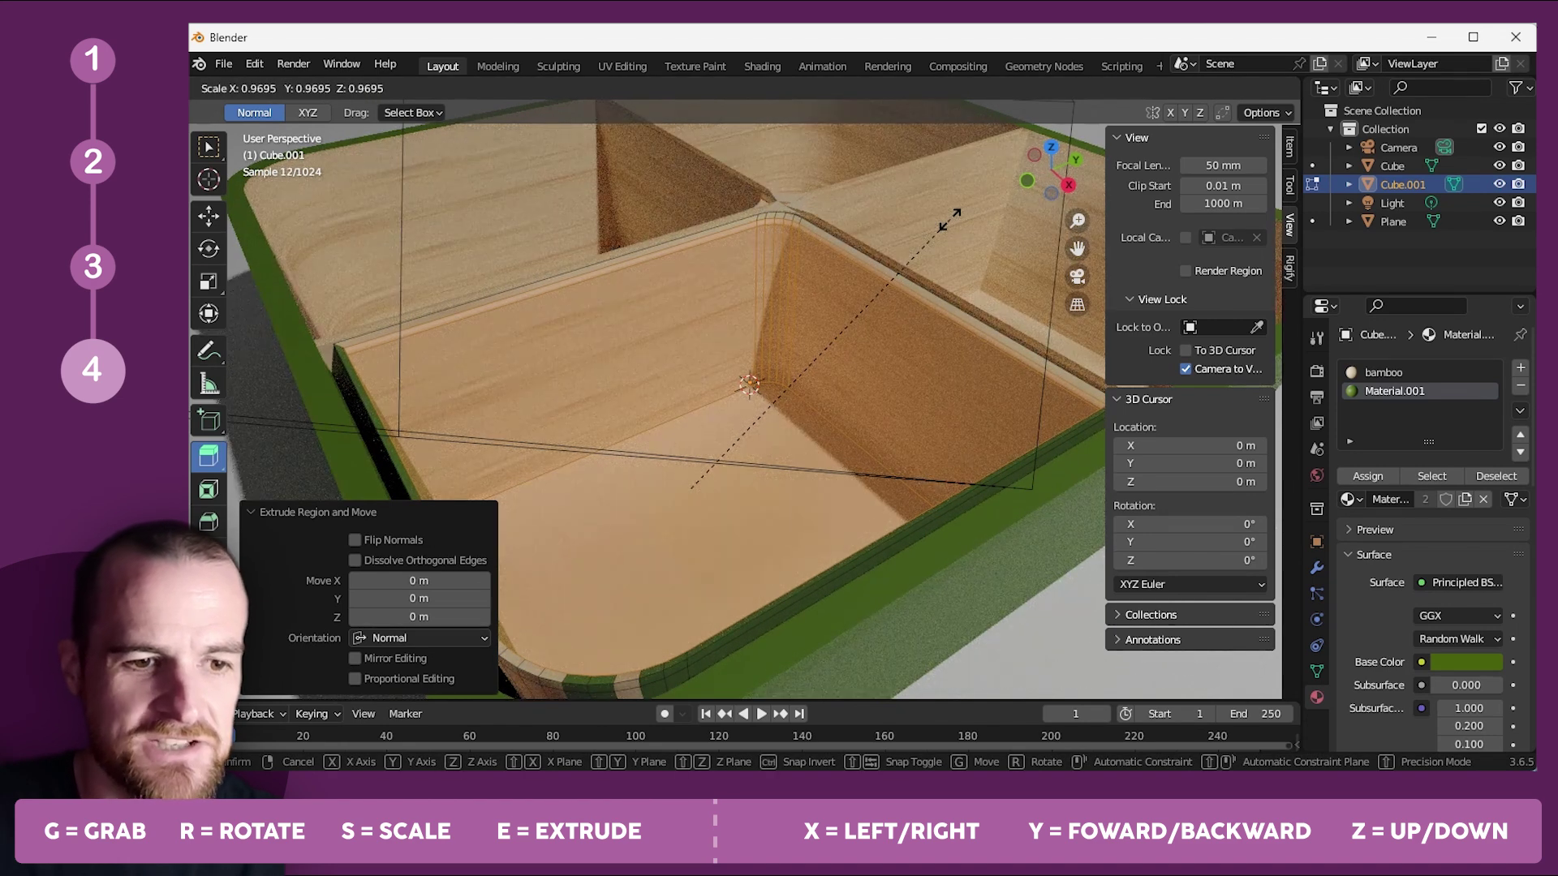
pyautogui.click(692, 435)
pyautogui.press('Tab')
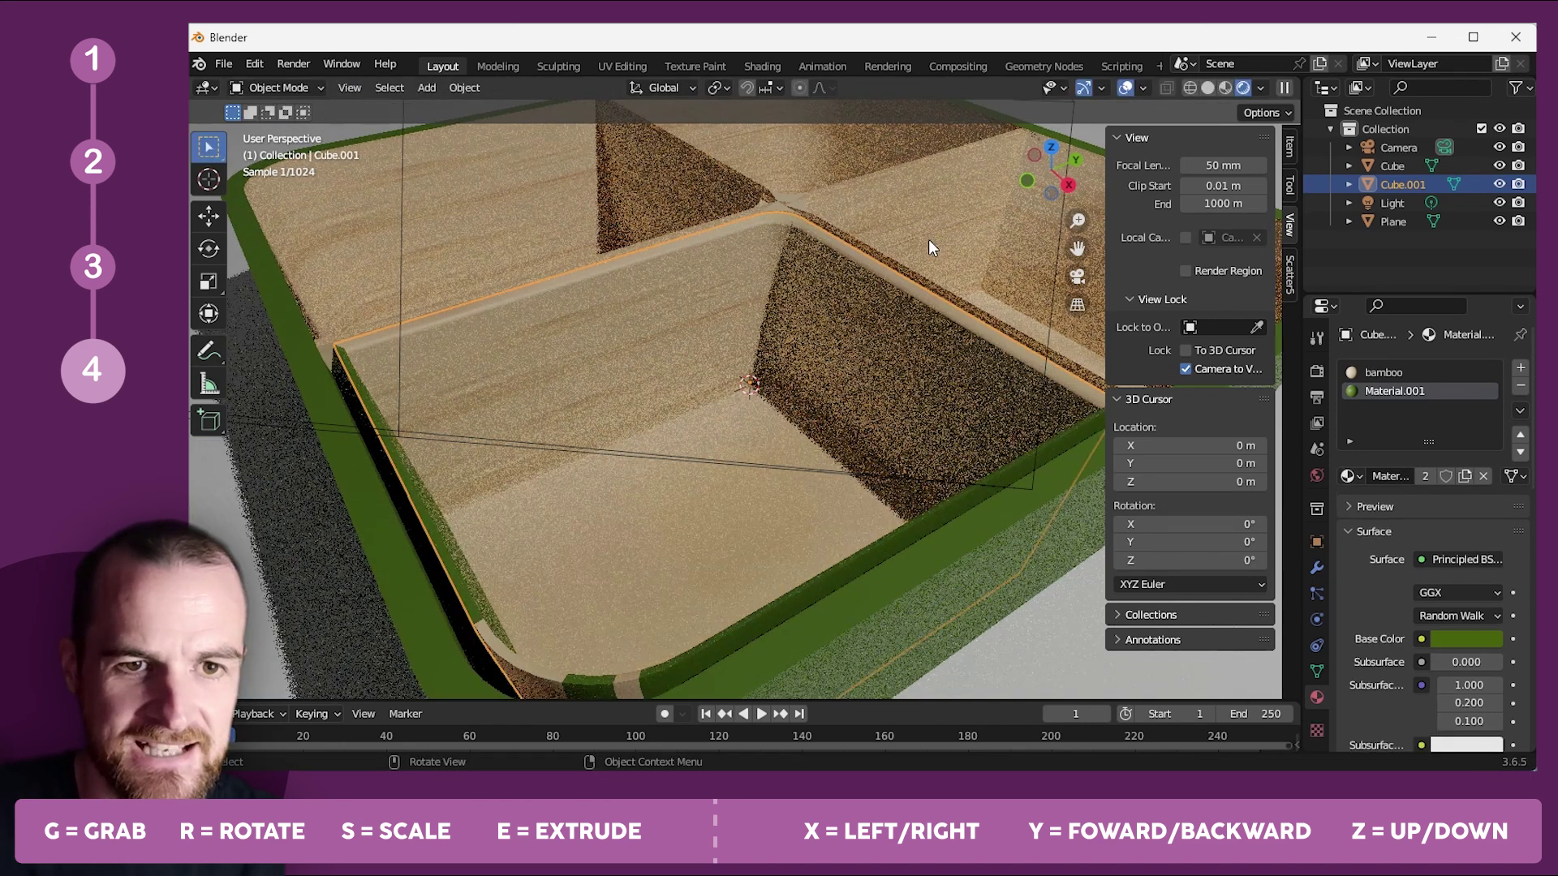
# Select the front compartment liner and remove both of its material slots, bamboo and Material.001.
pyautogui.click(904, 280)
pyautogui.moveTo(908, 289); pyautogui.dragTo(967, 573, button='middle')
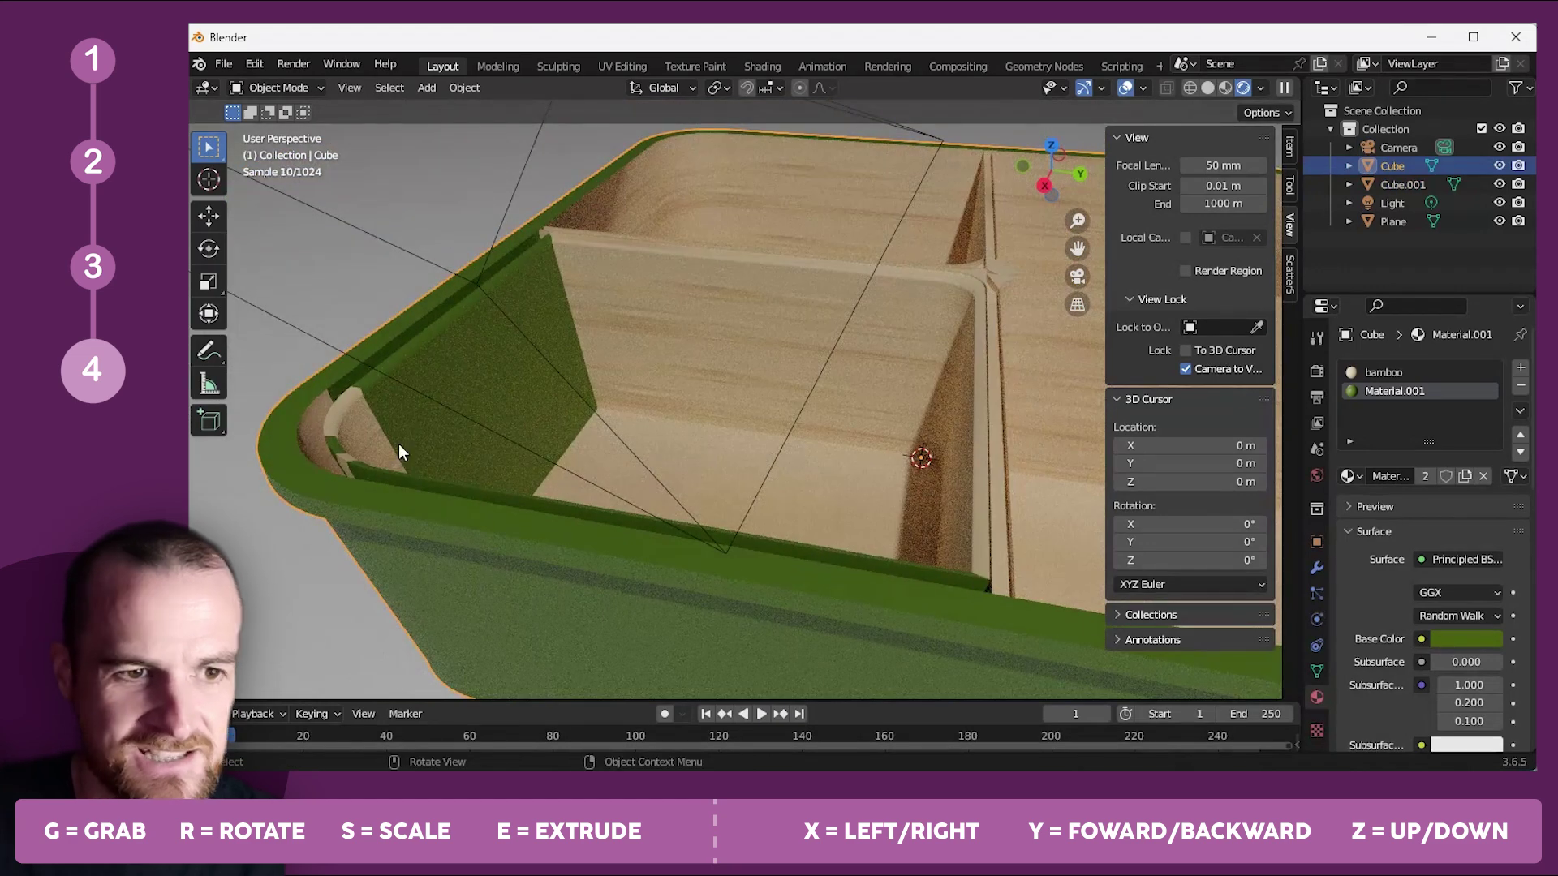
pyautogui.moveTo(486, 335); pyautogui.dragTo(731, 276, button='middle')
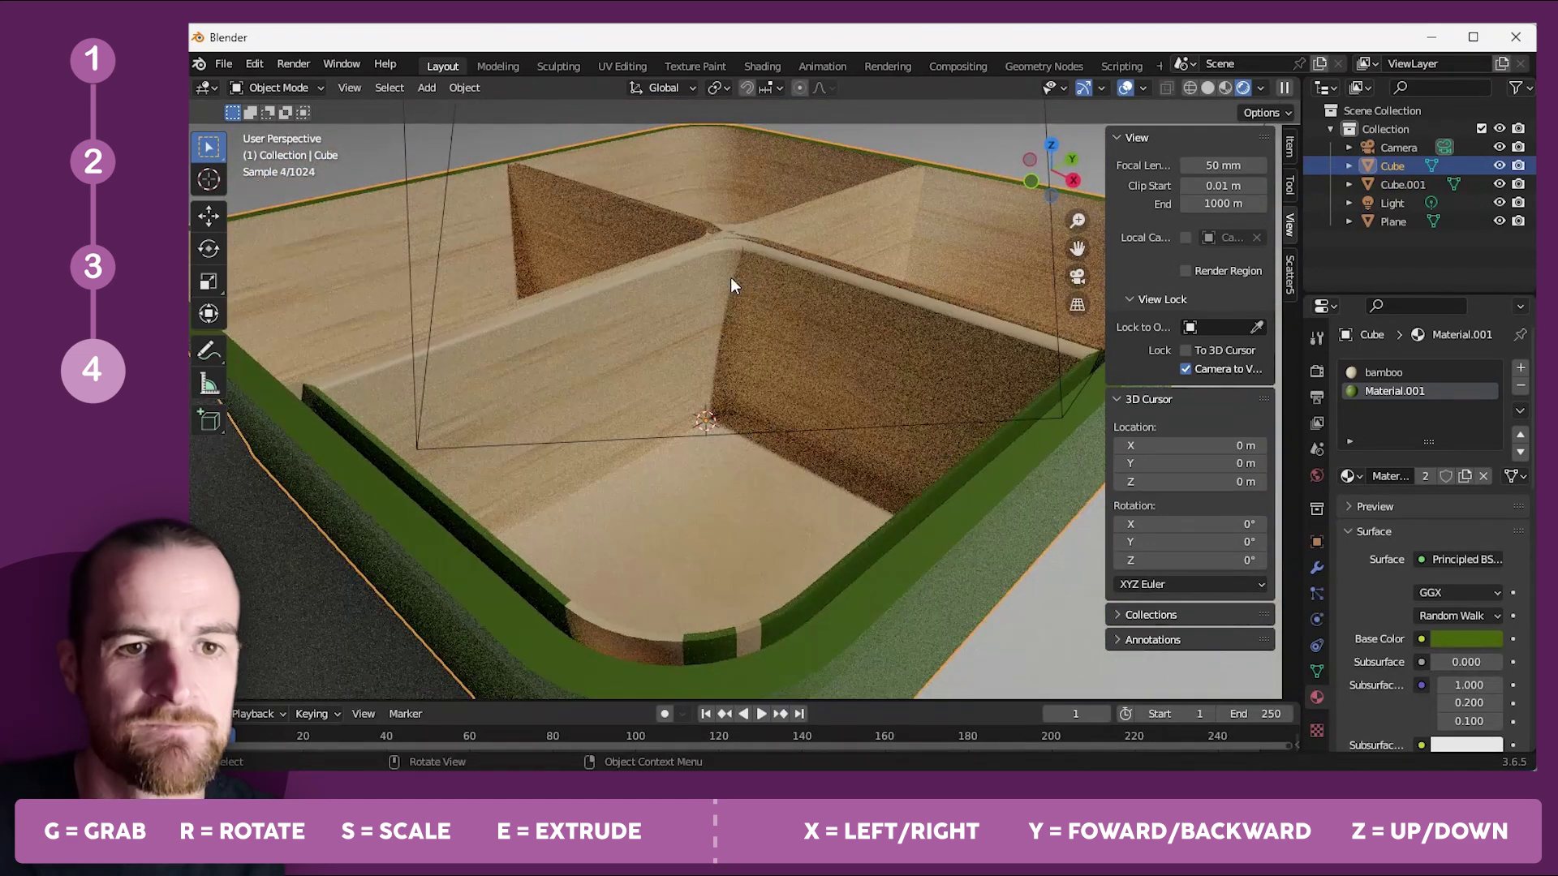
pyautogui.click(790, 305)
pyautogui.click(1383, 373)
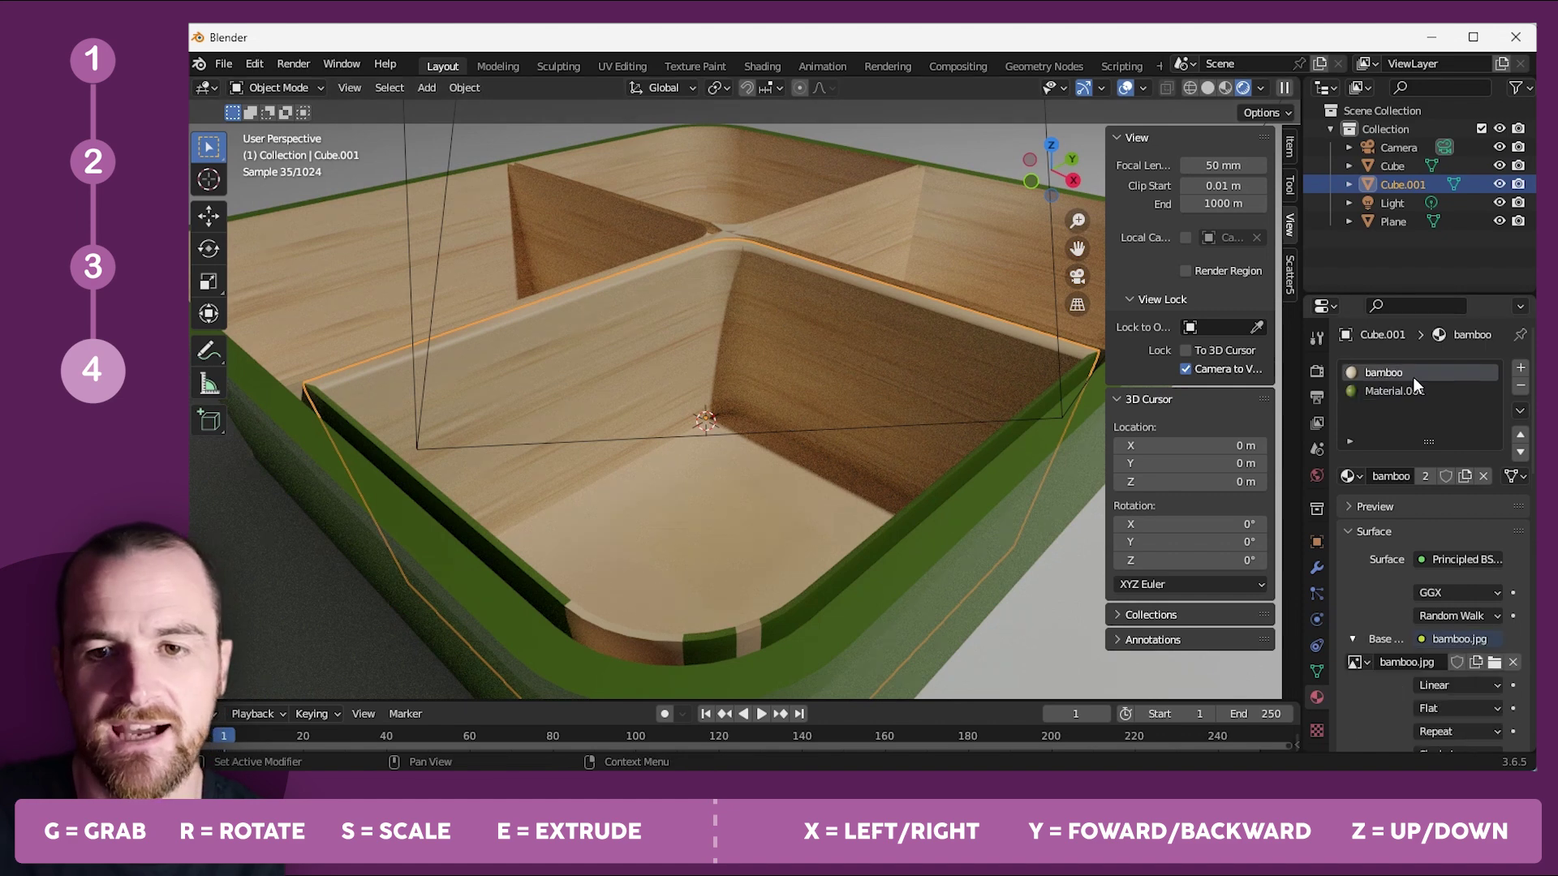
pyautogui.click(1520, 387)
pyautogui.click(1520, 387)
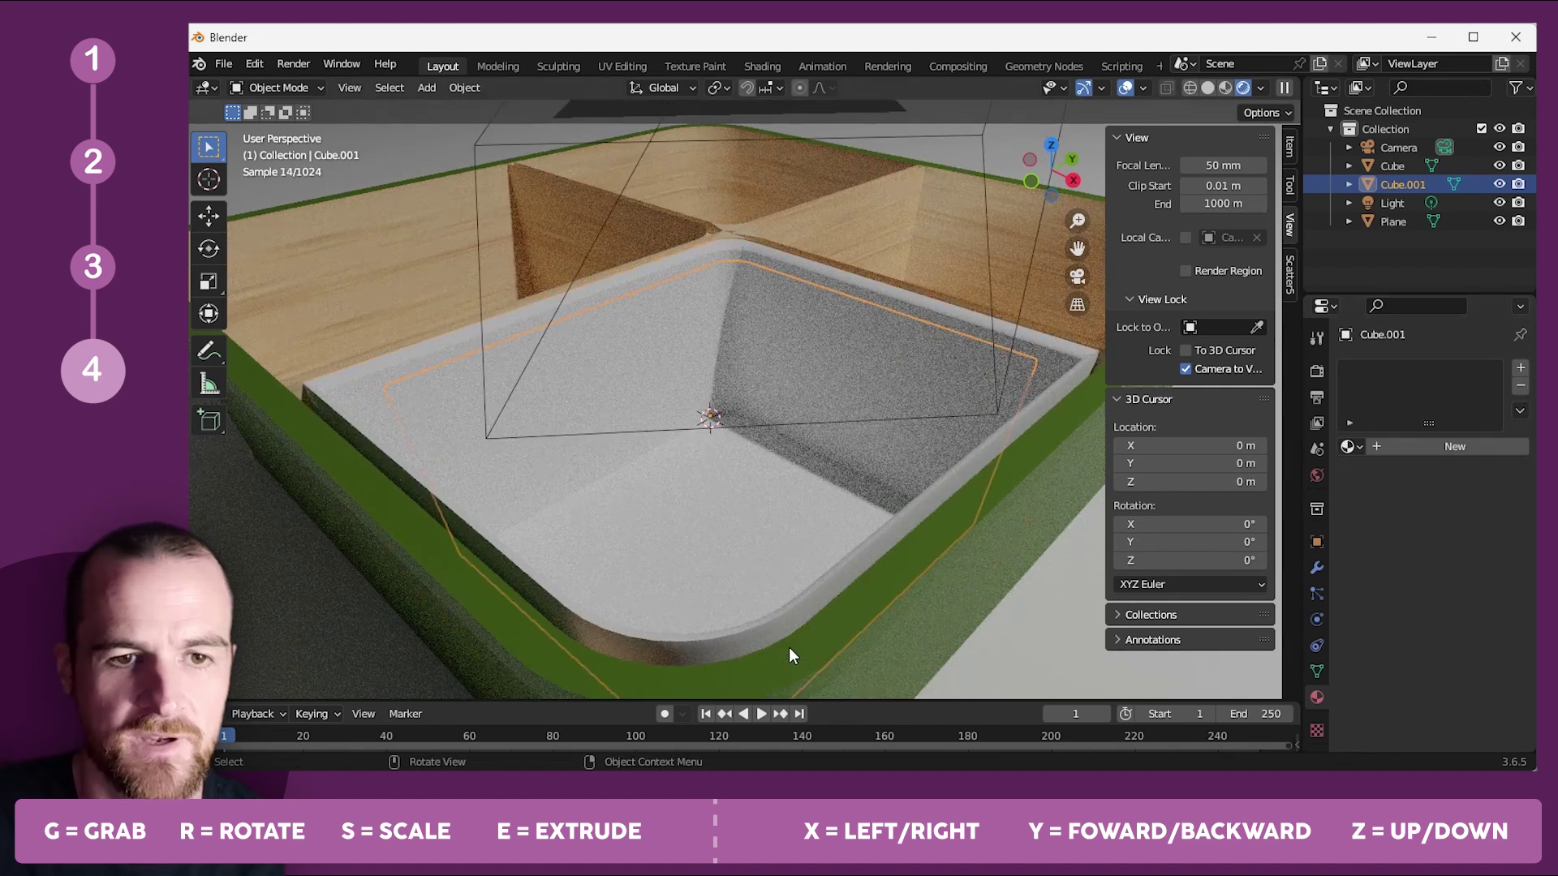
# Select the box and separate the inner faces of an adjacent bamboo compartment into their own object, finishing in Object Mode.
pyautogui.scroll(-4, 791, 654)
pyautogui.click(994, 581)
pyautogui.moveTo(896, 532); pyautogui.dragTo(965, 494, button='middle')
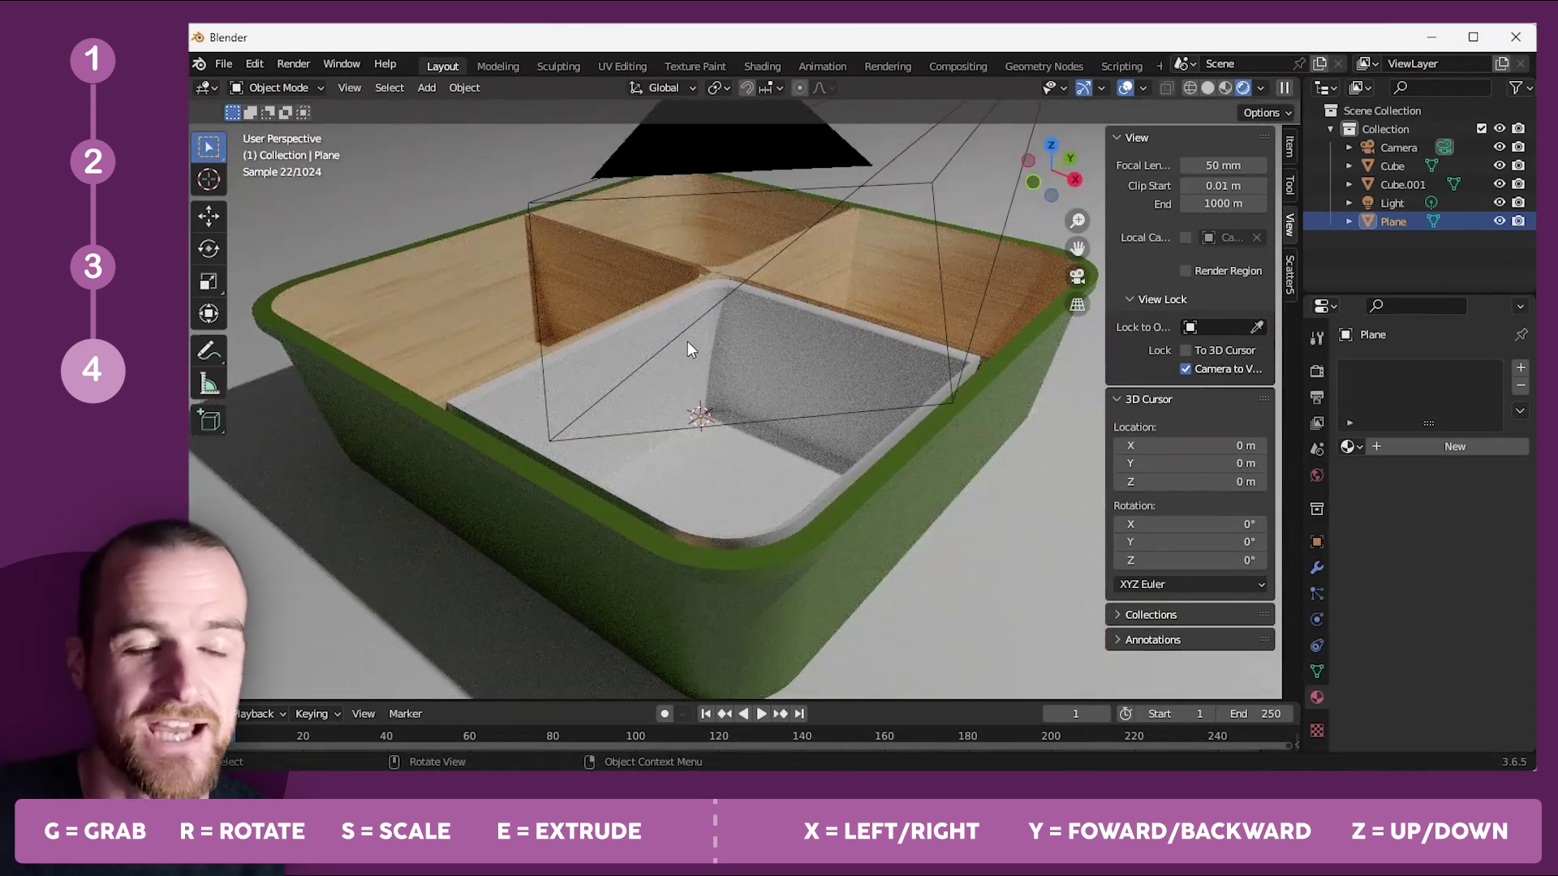
pyautogui.moveTo(680, 381); pyautogui.dragTo(573, 406, button='middle')
pyautogui.click(771, 383)
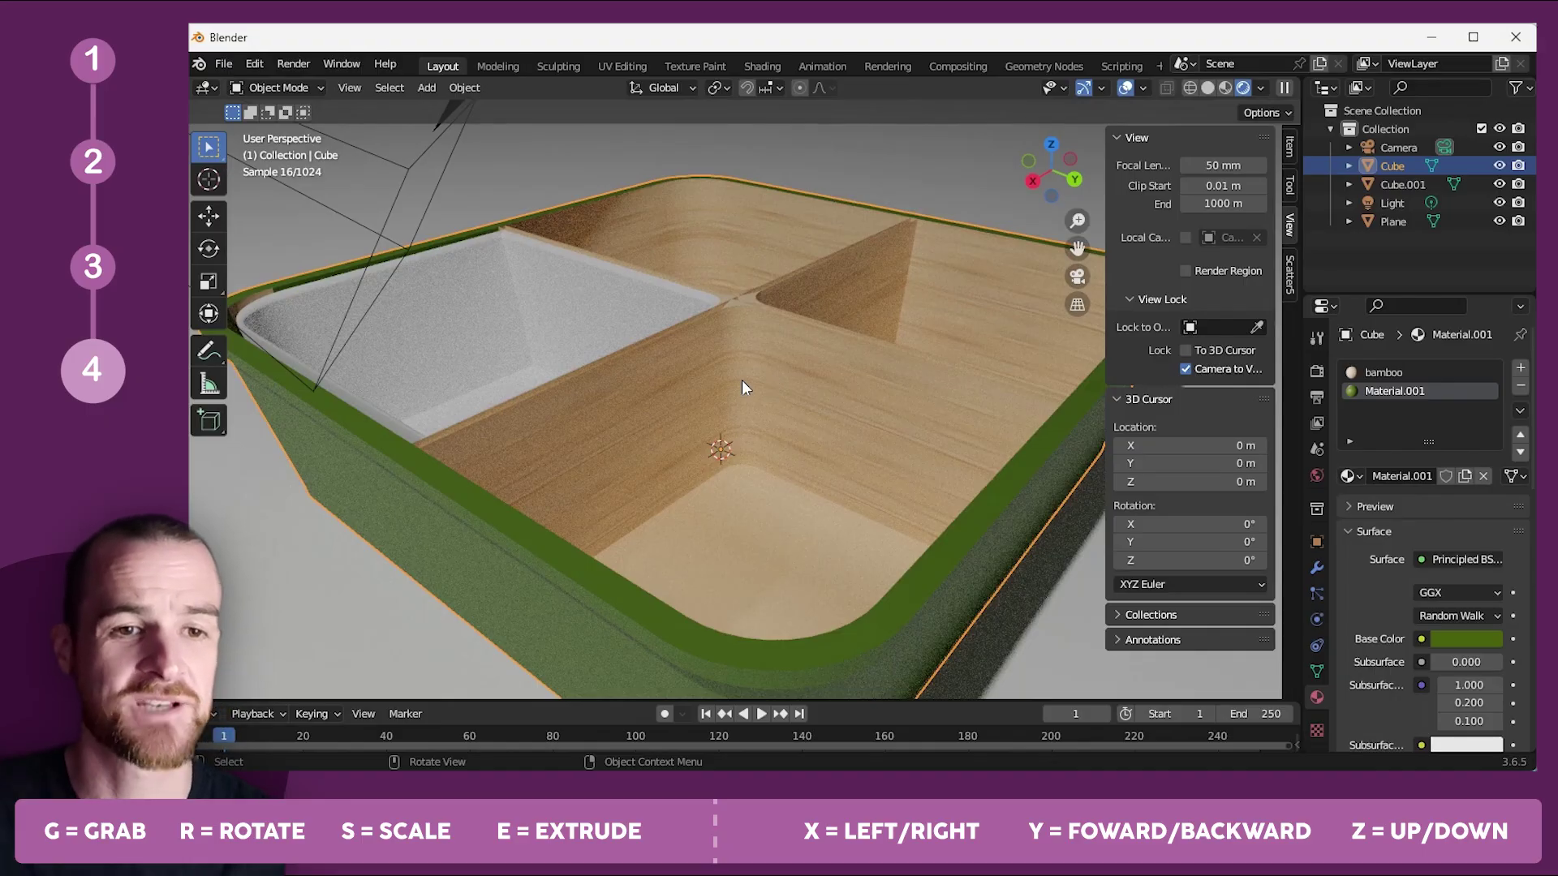
pyautogui.press('Tab')
pyautogui.keyDown('alt'); pyautogui.click(772, 311); pyautogui.keyUp('alt')
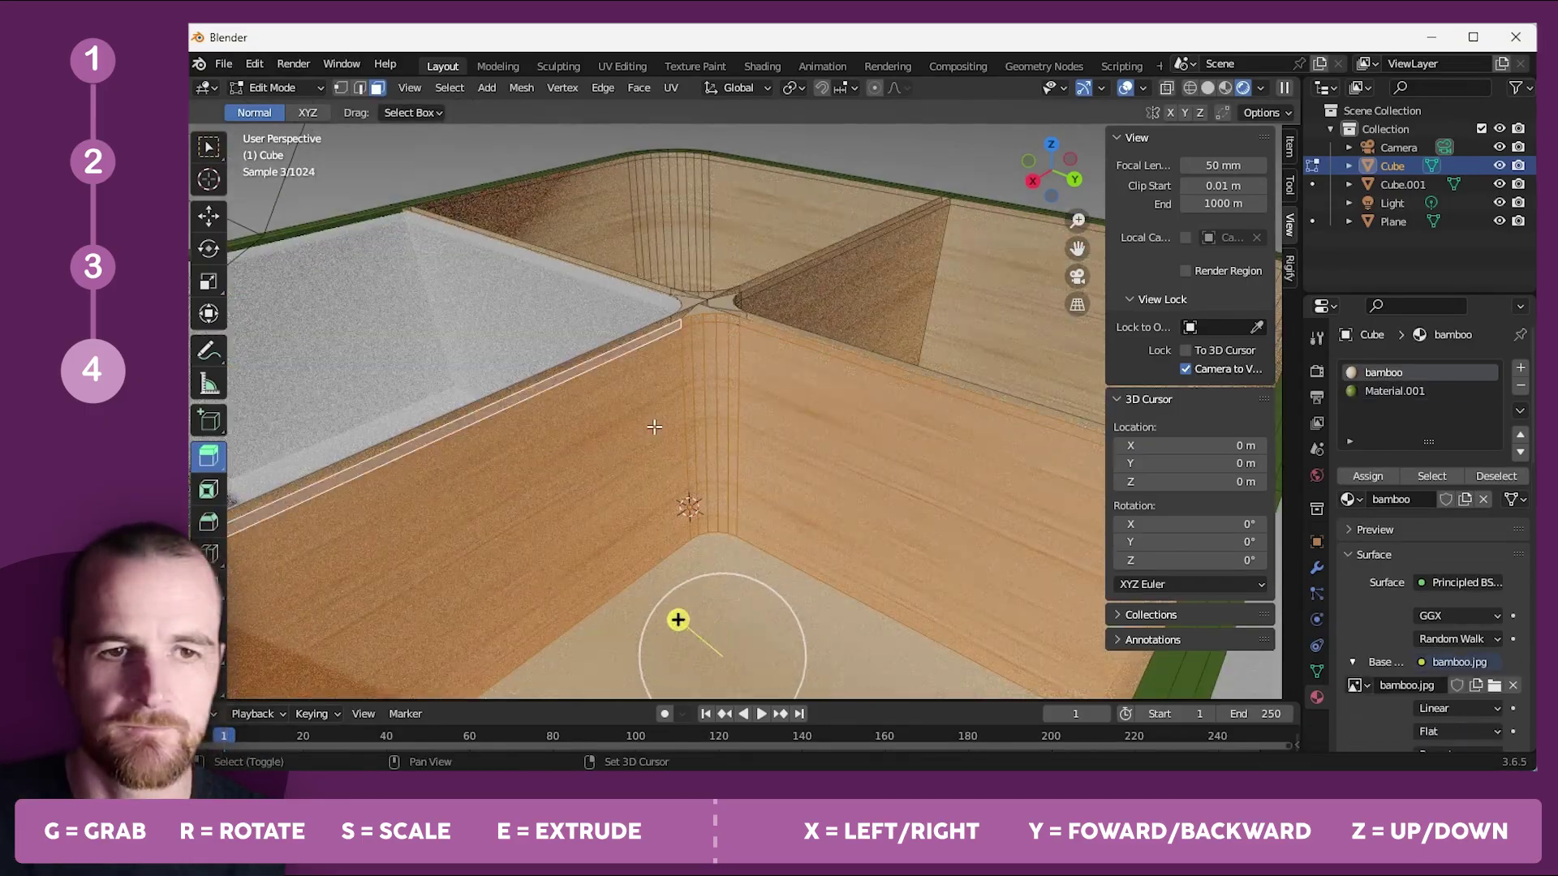
pyautogui.press('p')
pyautogui.click(704, 382)
pyautogui.press('Tab')
pyautogui.press('Tab')
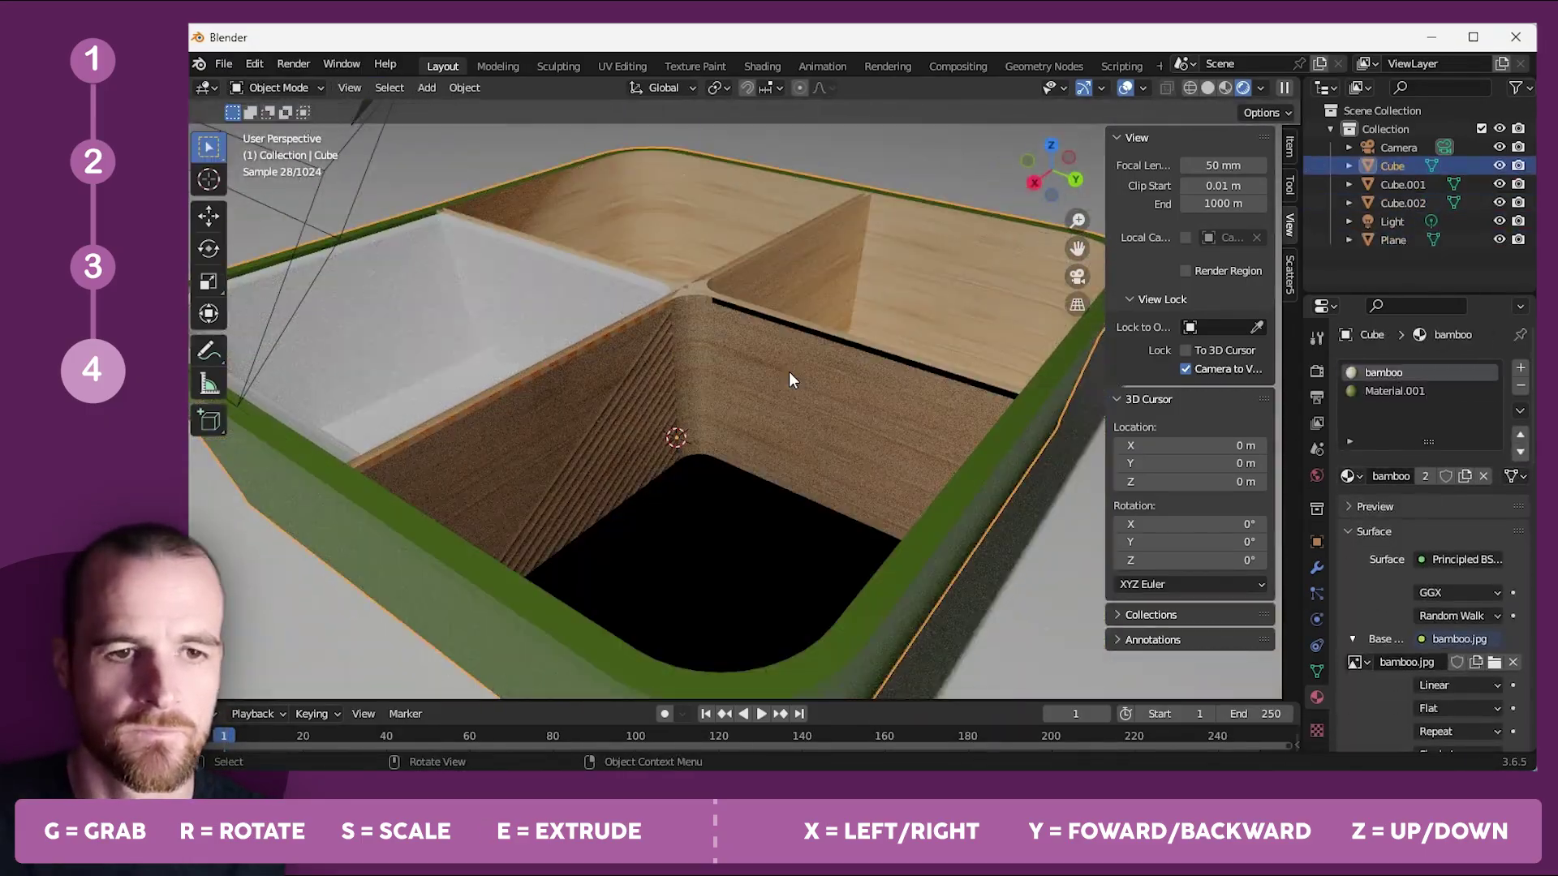
# Select the front compartment's liner and move it out of the box onto the floor in front of it.
pyautogui.moveTo(788, 372); pyautogui.dragTo(789, 303, button='middle')
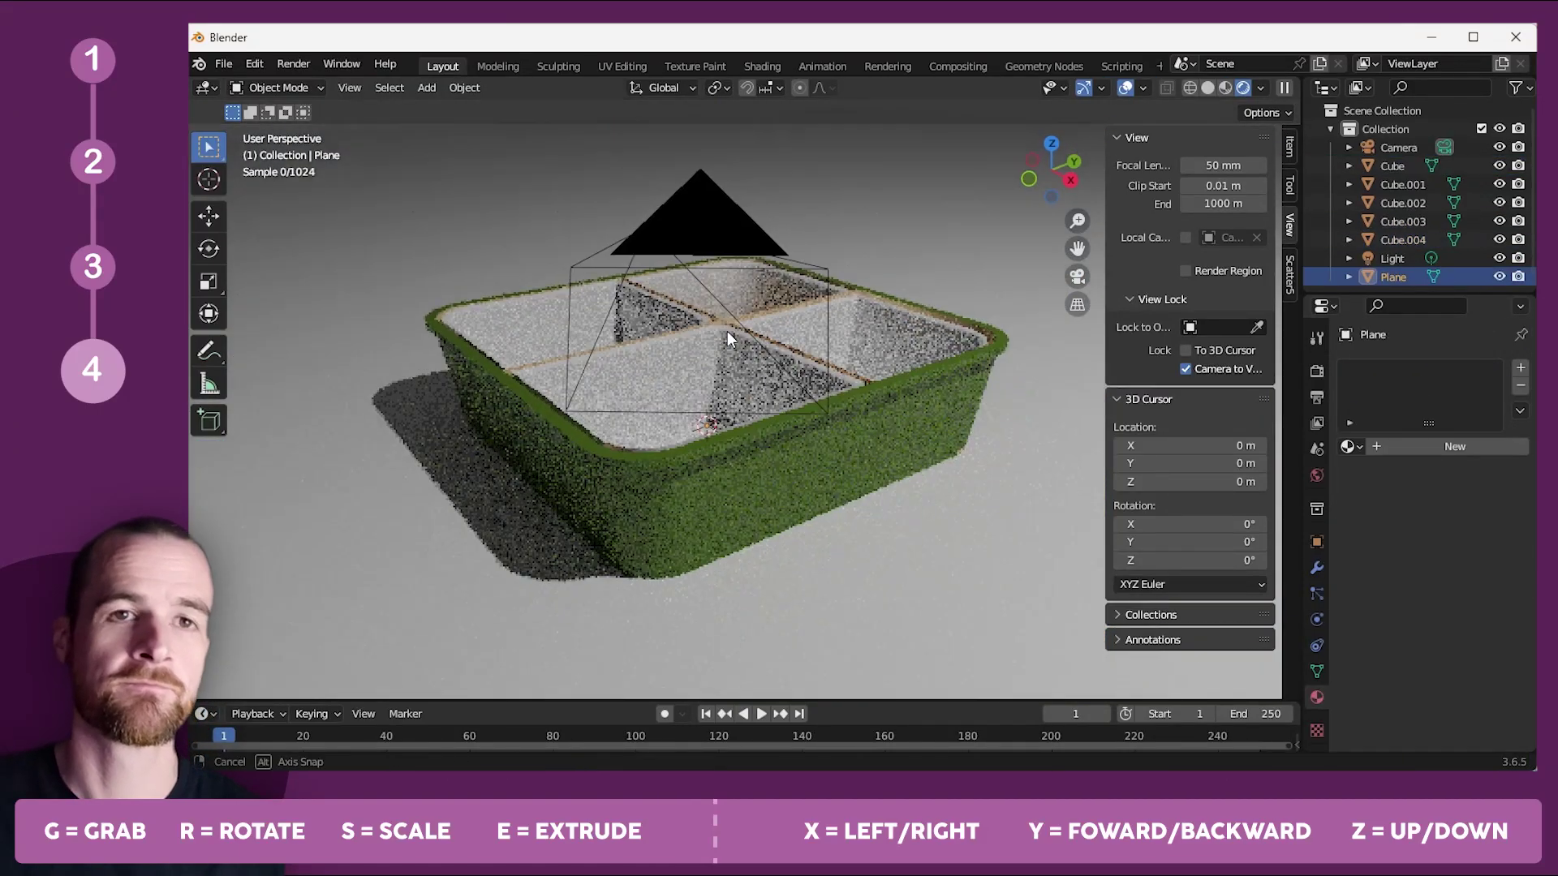
pyautogui.moveTo(727, 331); pyautogui.dragTo(731, 300, button='middle')
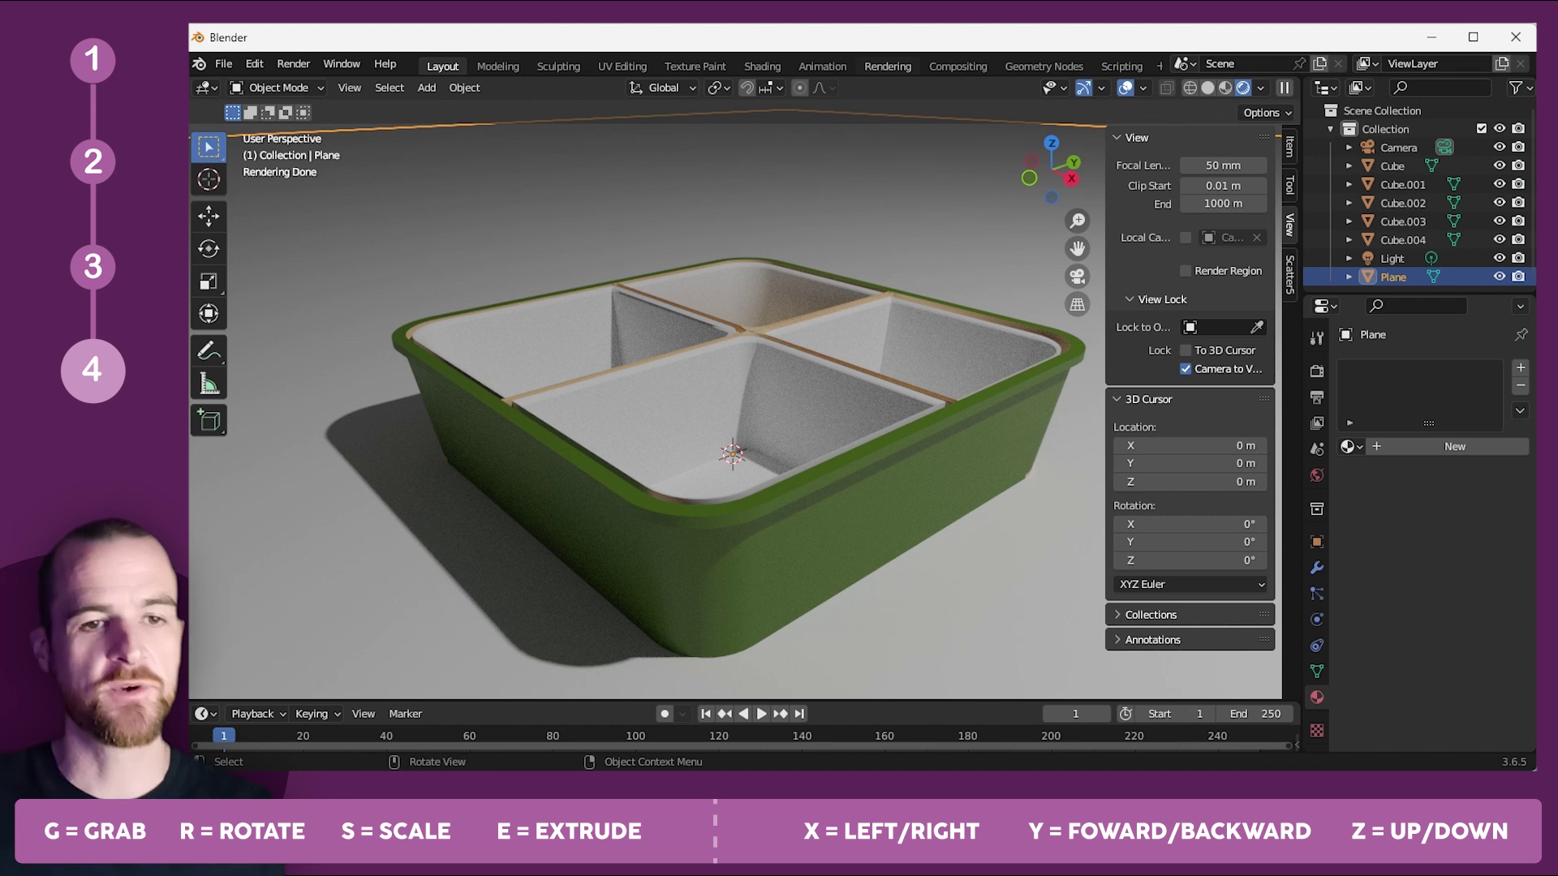
pyautogui.click(800, 421)
pyautogui.scroll(-3, 772, 431)
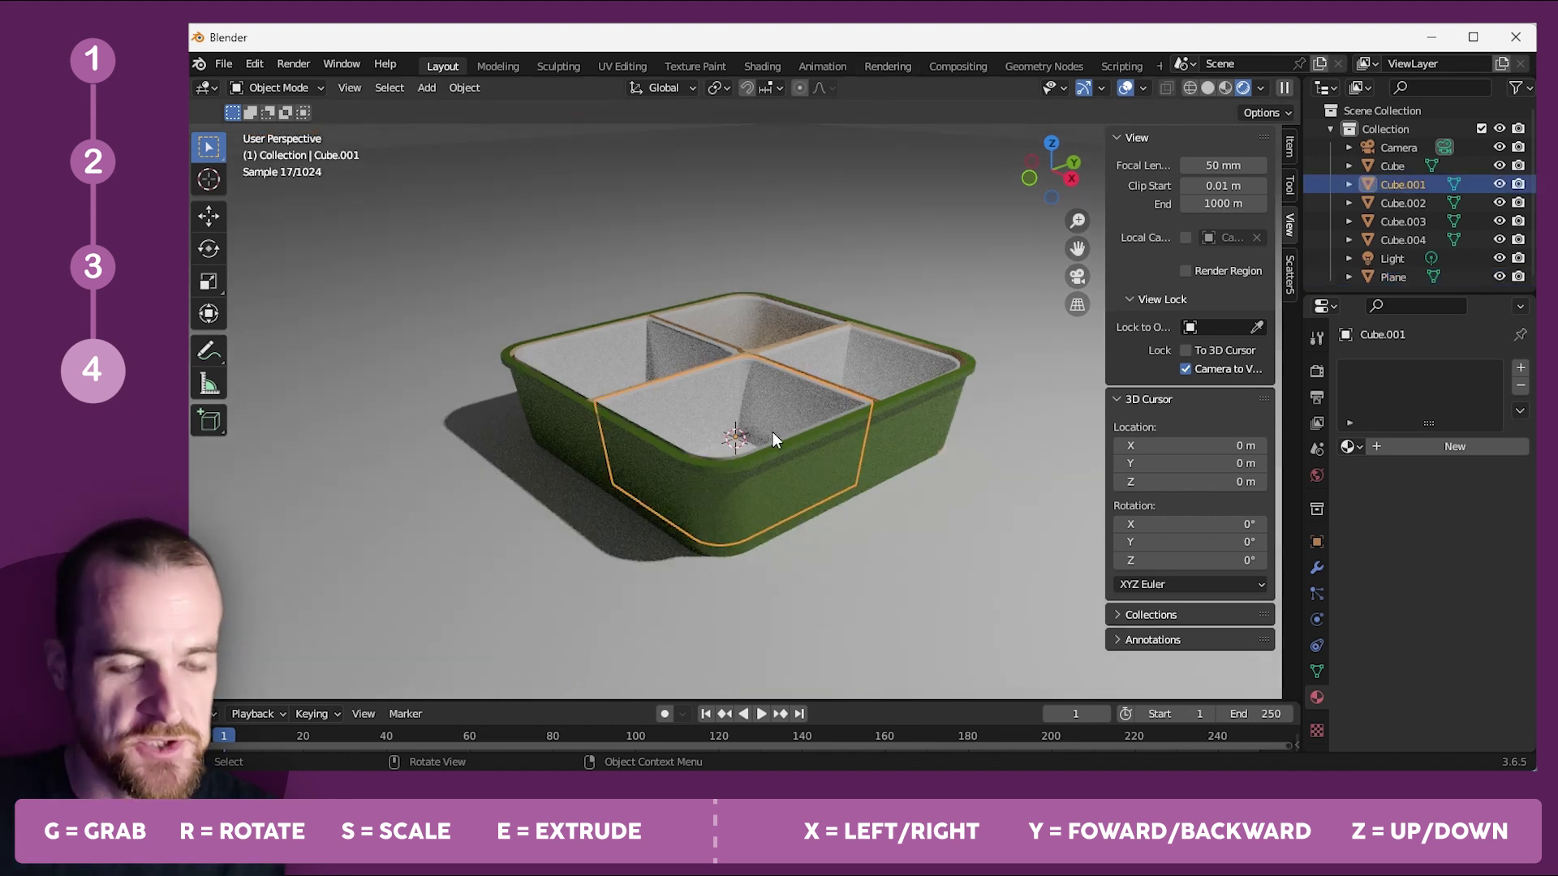
pyautogui.press('g')
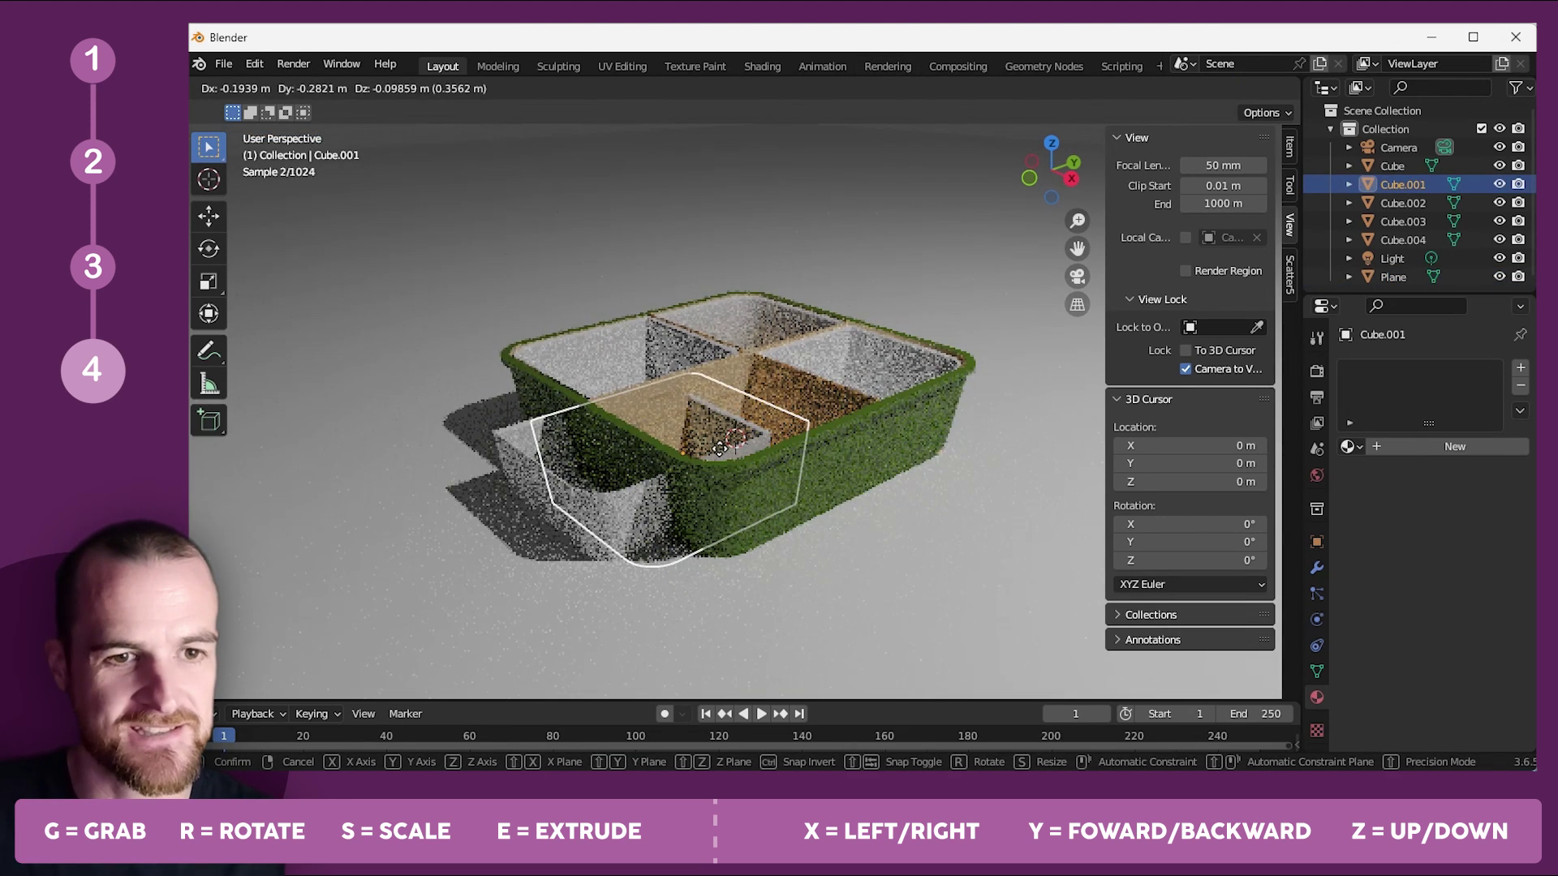
pyautogui.rightClick(762, 421)
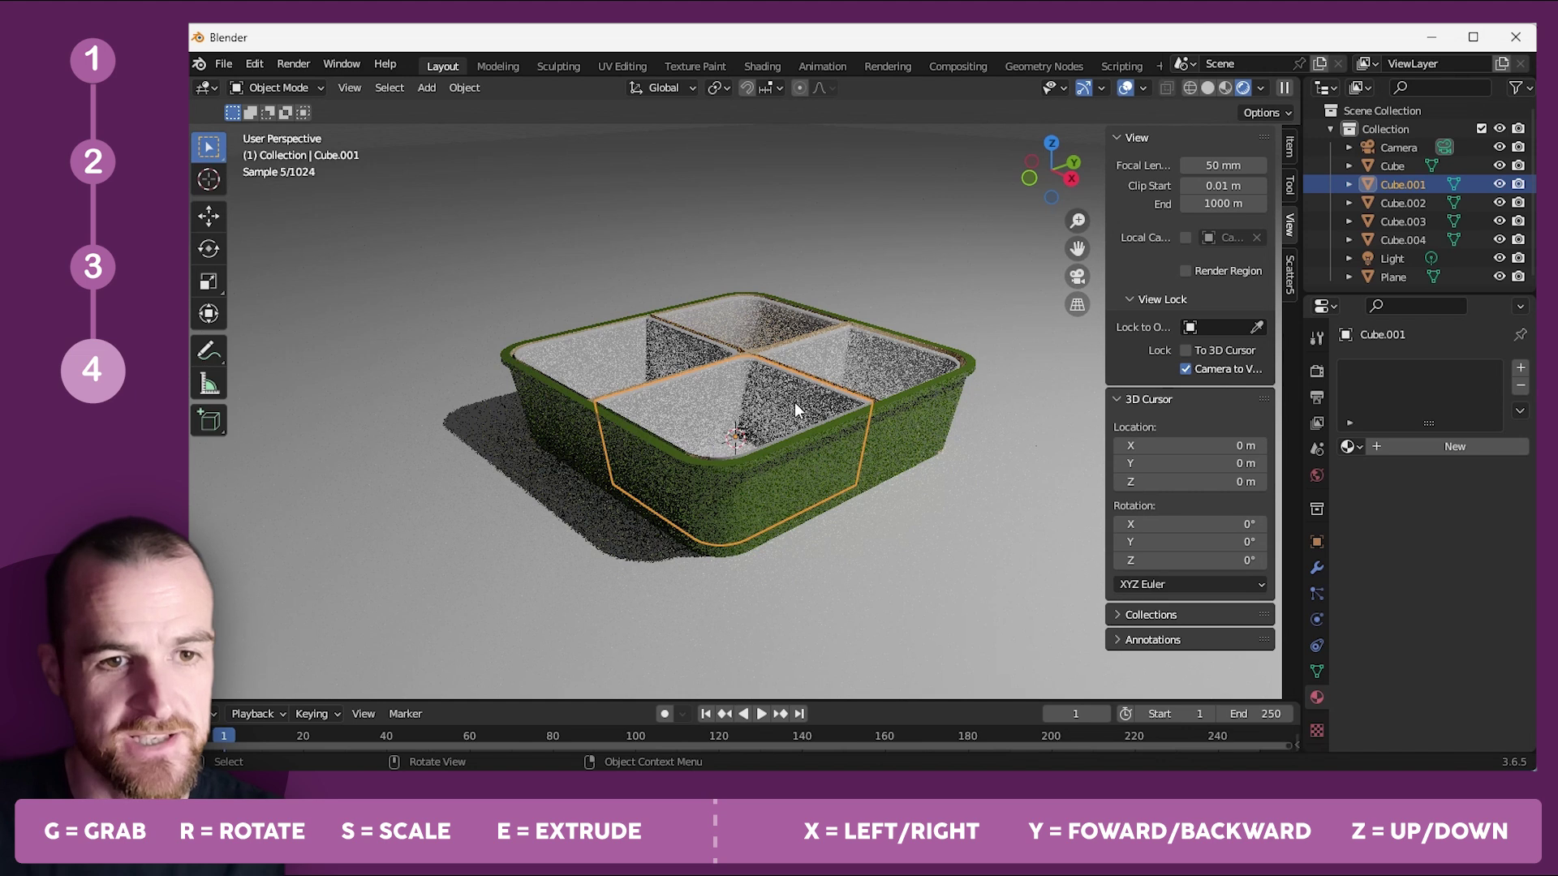
pyautogui.press('g')
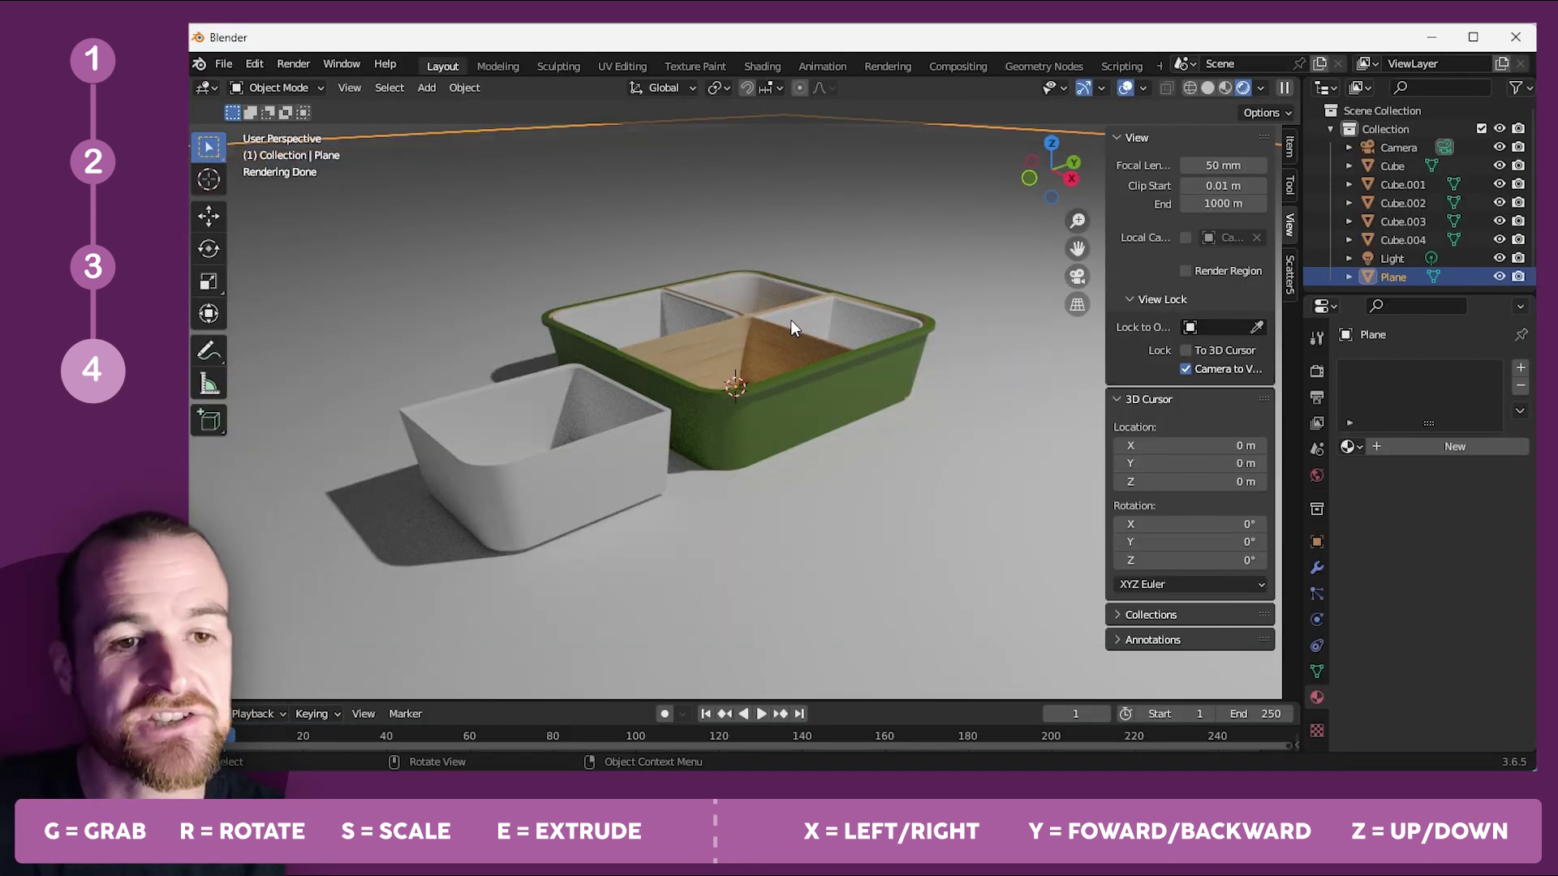
pyautogui.scroll(2, 790, 320)
pyautogui.moveTo(738, 324); pyautogui.dragTo(729, 339, button='middle')
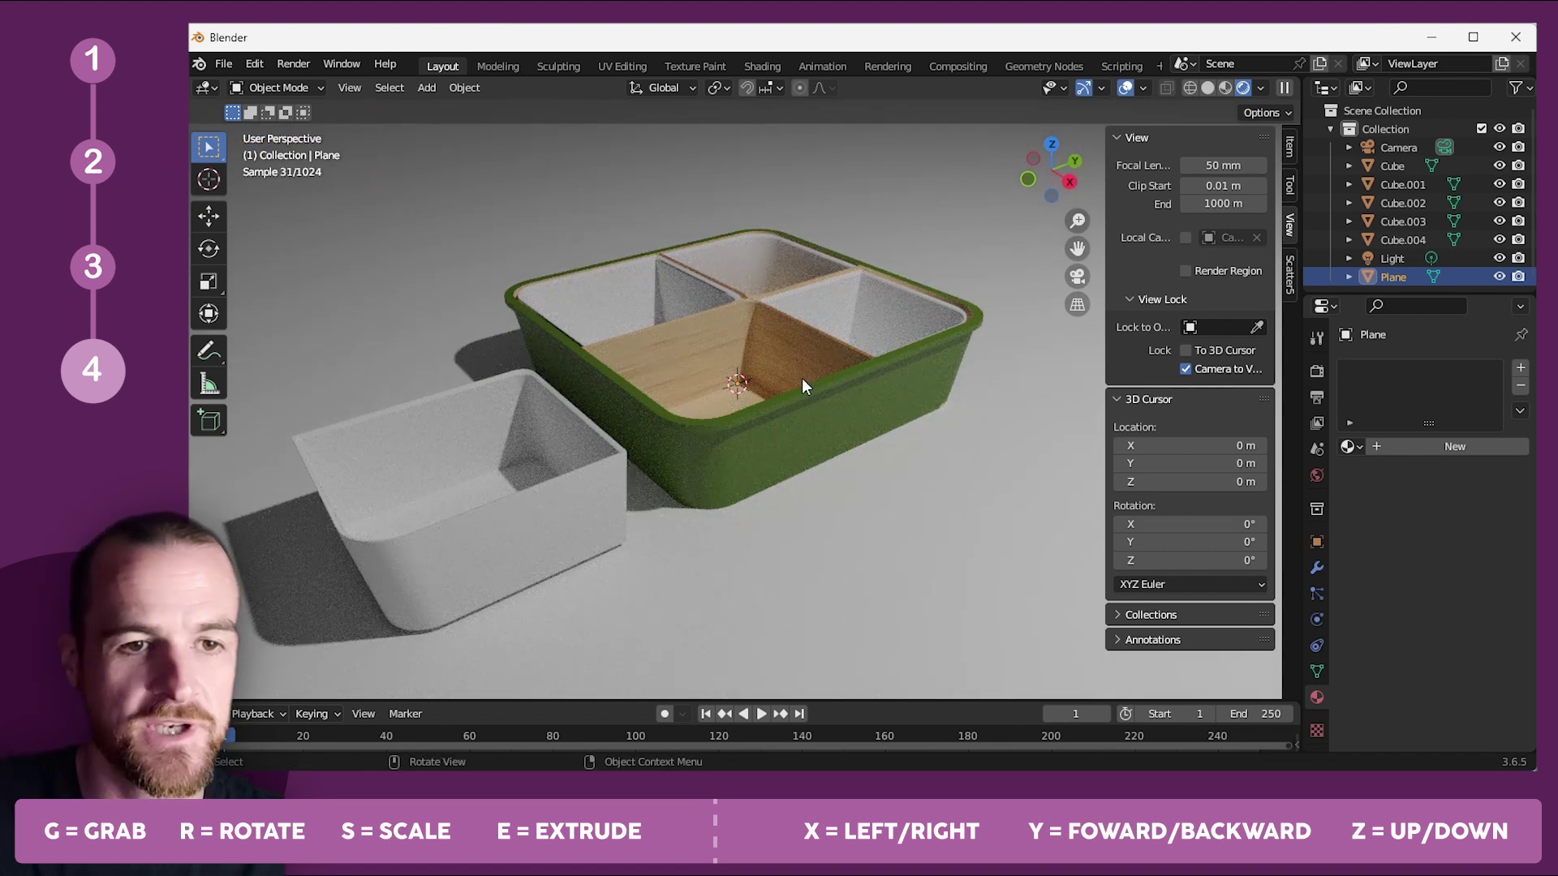
pyautogui.moveTo(801, 378); pyautogui.dragTo(802, 374, button='middle')
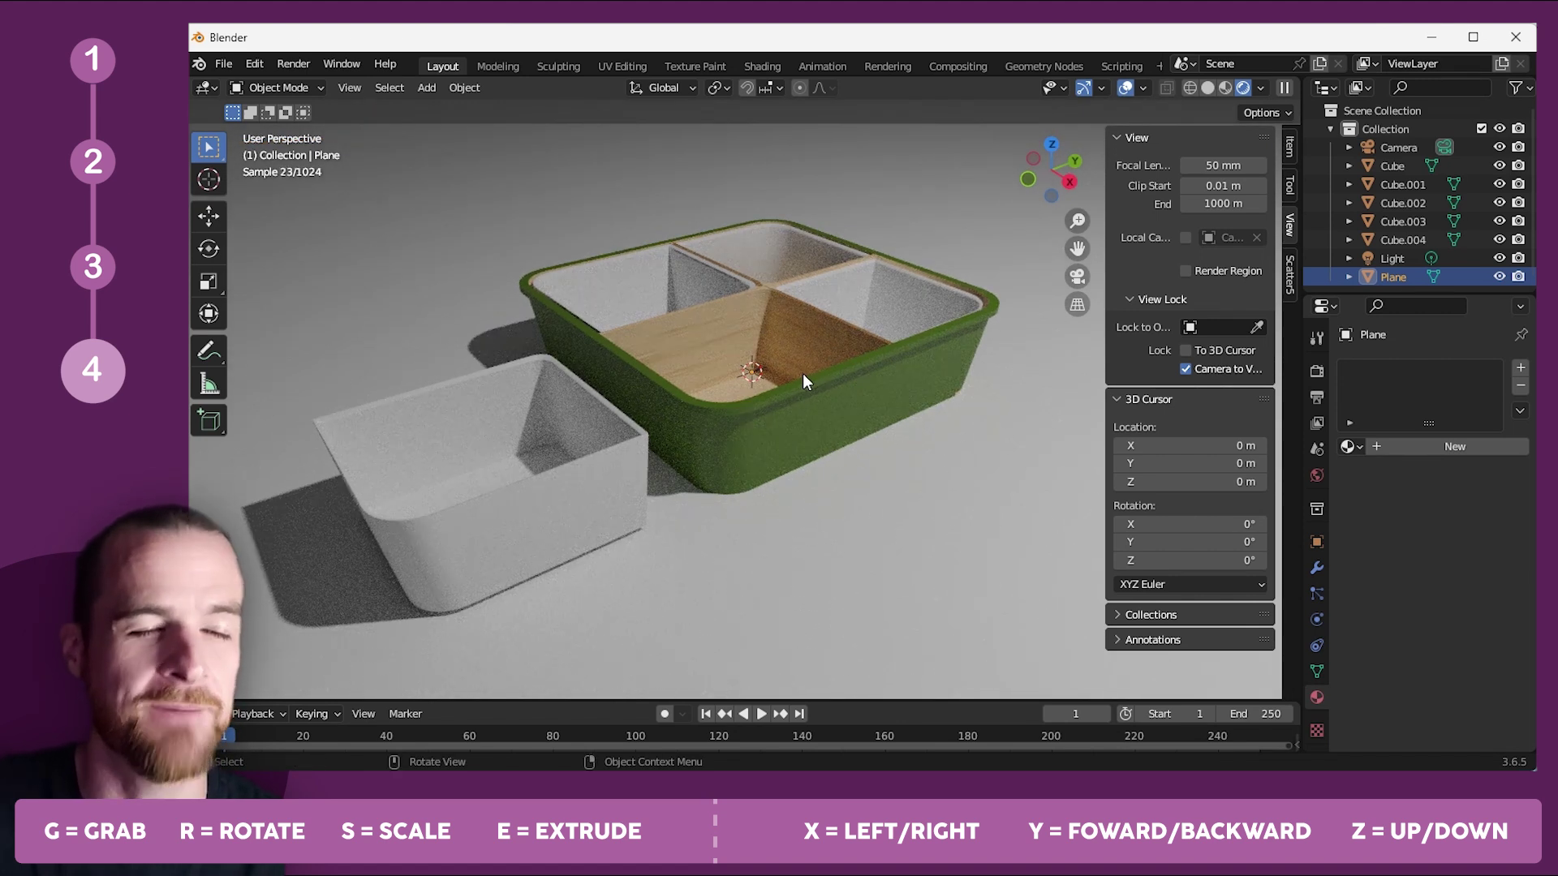
pyautogui.hotkey('alt', 'Tab')
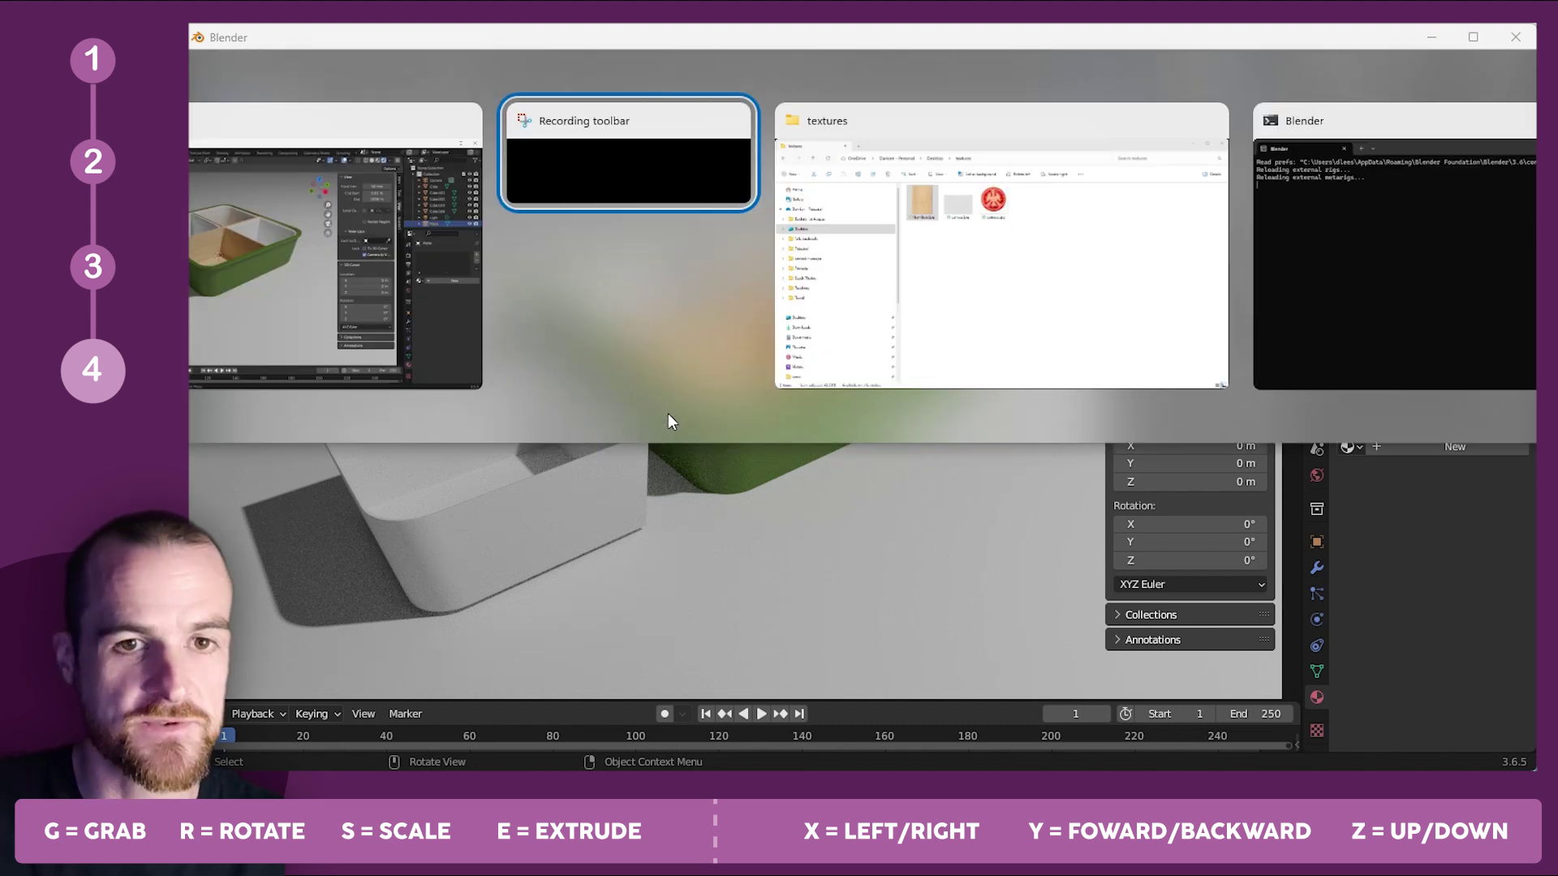
pyautogui.press('Tab')
pyautogui.hotkey('alt', 'Tab')
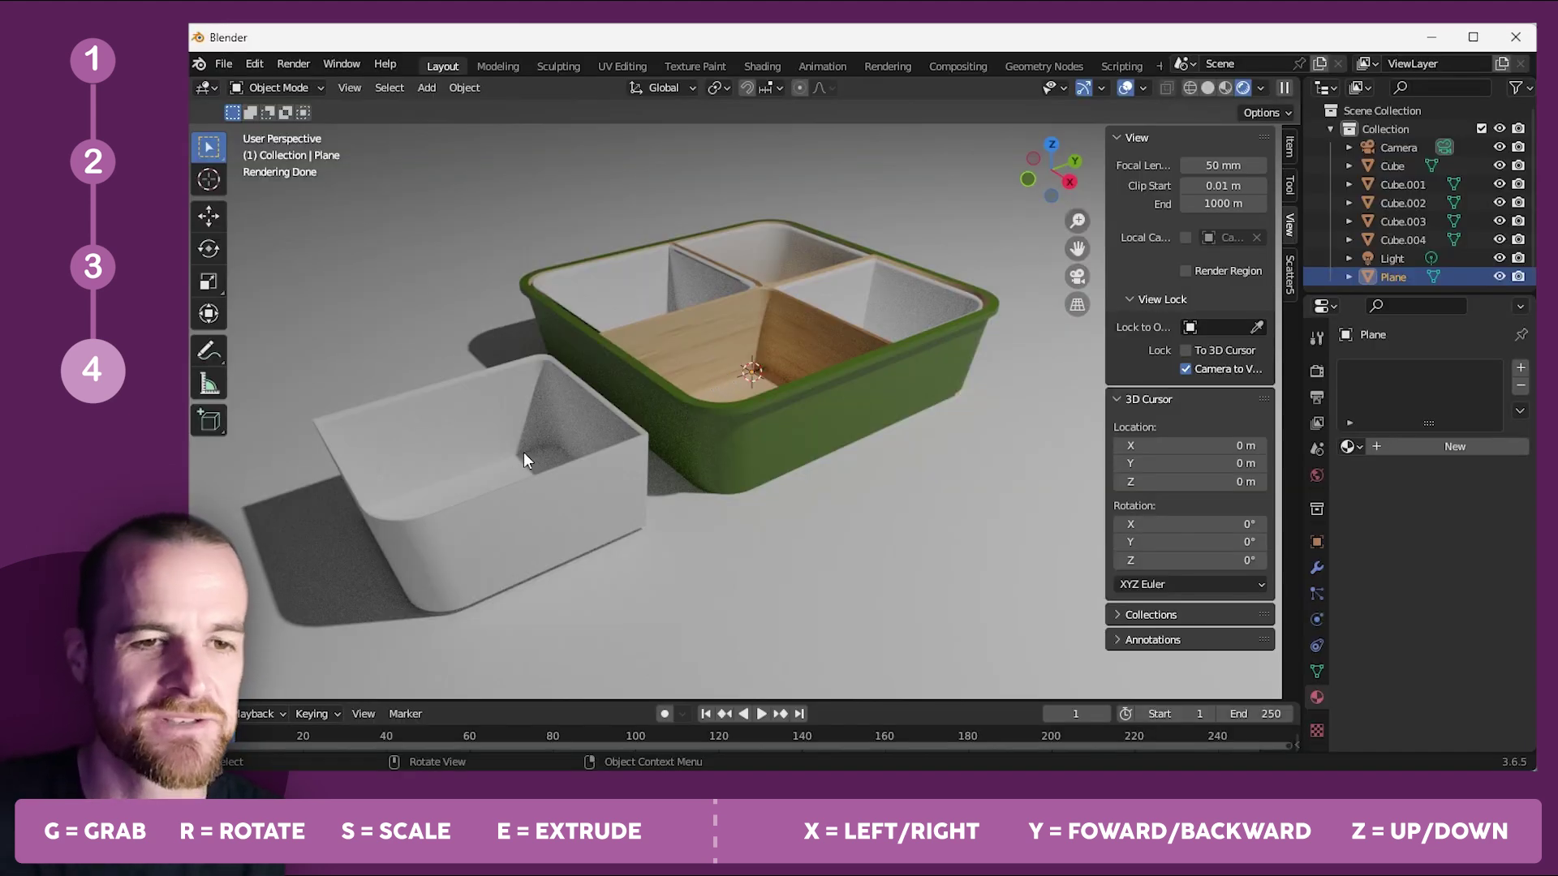
pyautogui.keyDown('shift'); pyautogui.moveTo(524, 451); pyautogui.dragTo(568, 443, button='middle'); pyautogui.keyUp('shift')
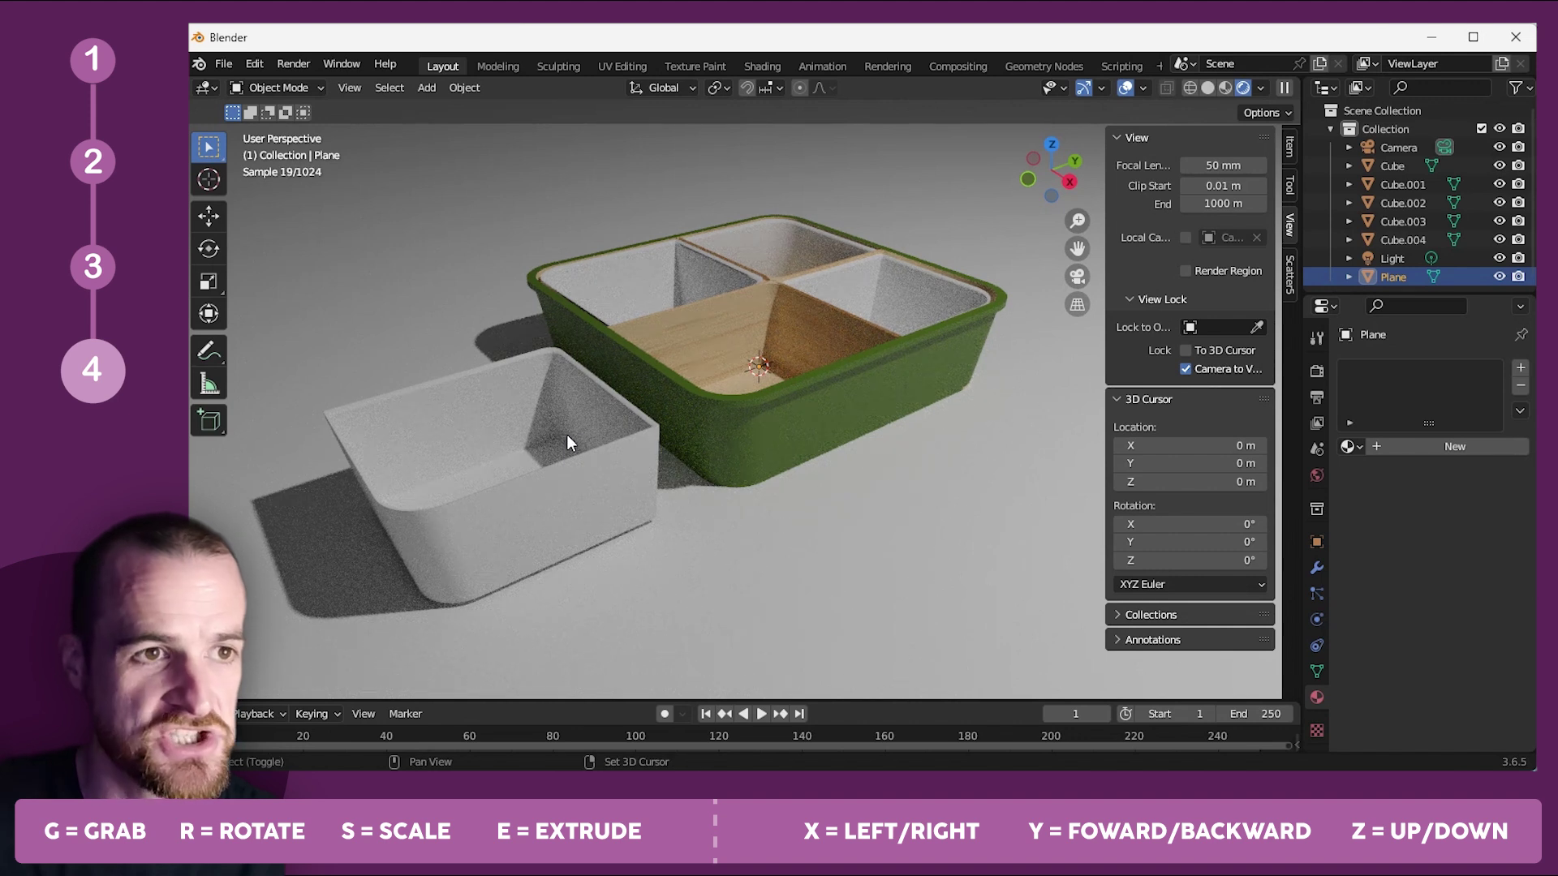
# Add a UV sphere, switch the viewport to solid shading, and raise the sphere about 1.59 m along Z above the box.
pyautogui.hotkey('shift', 'a')
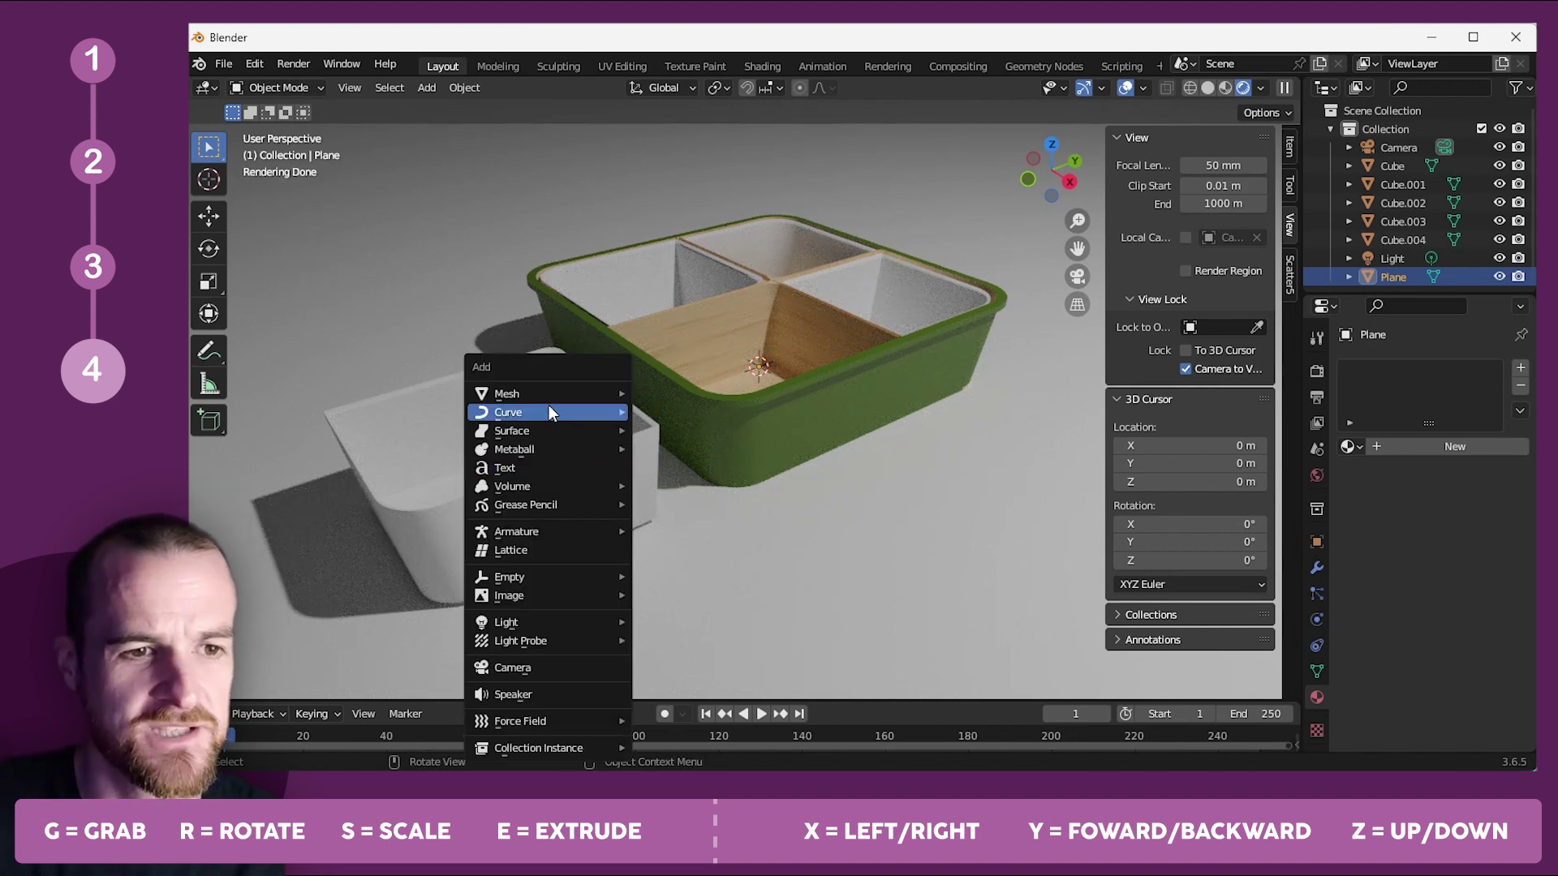
pyautogui.moveTo(548, 397)
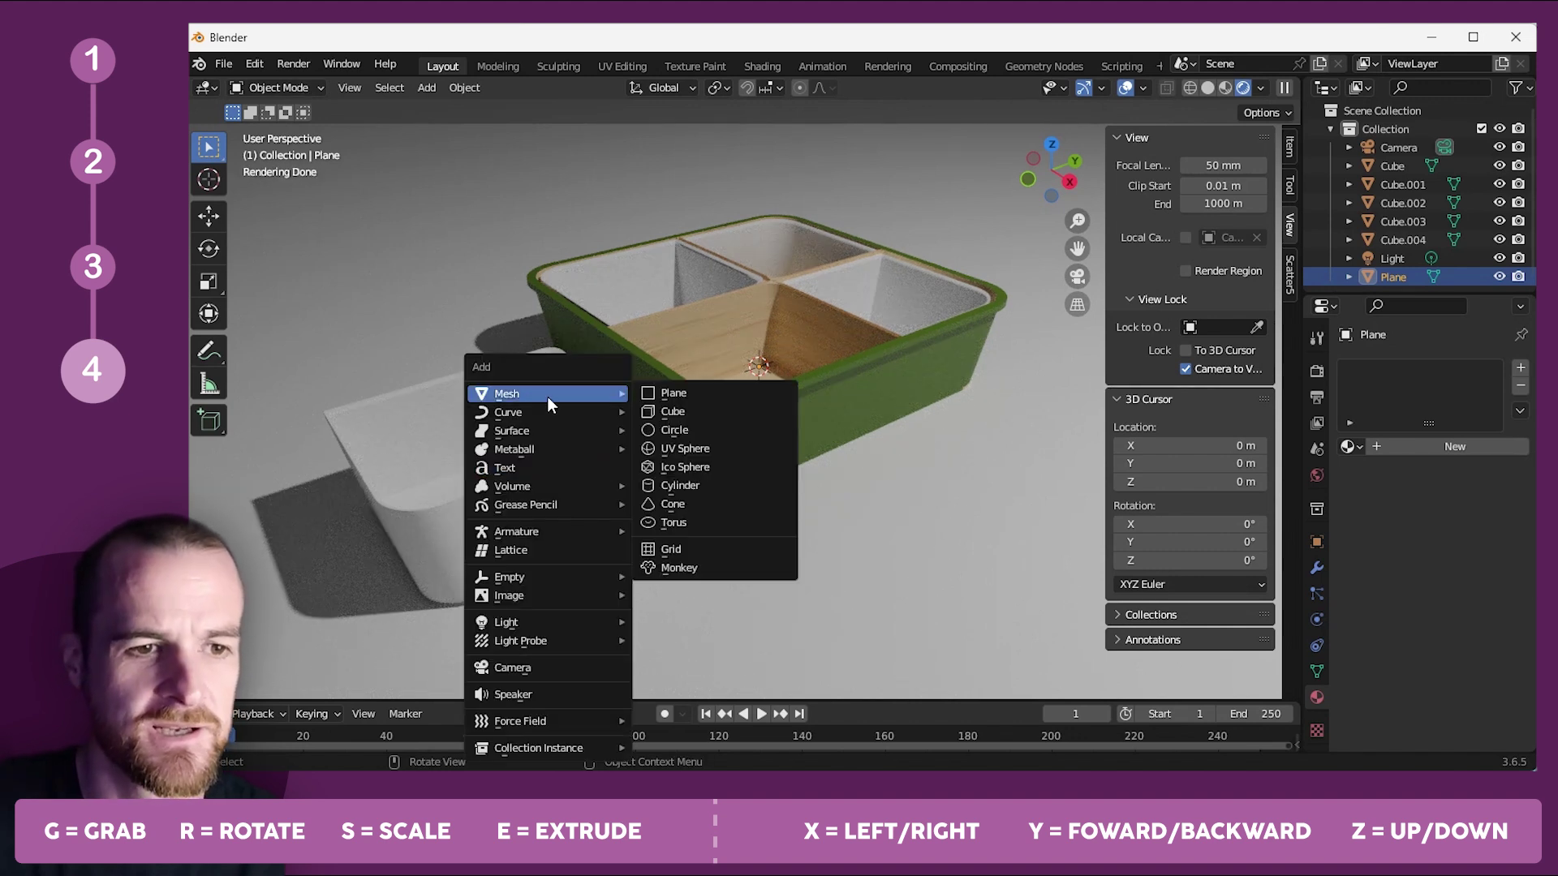
pyautogui.click(685, 452)
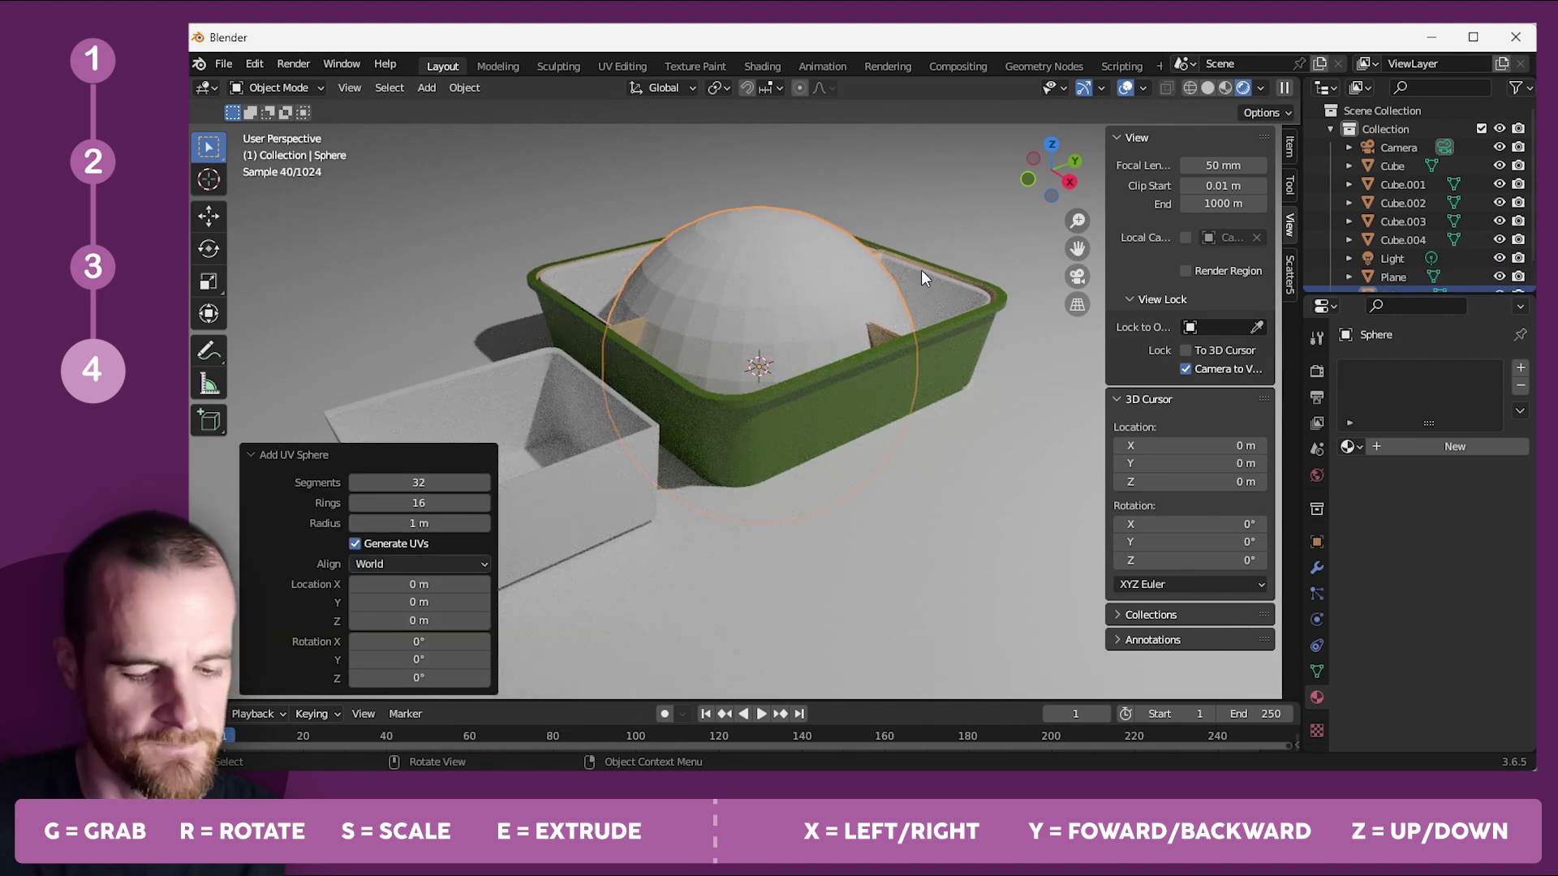
pyautogui.click(1206, 88)
pyautogui.moveTo(674, 390); pyautogui.dragTo(665, 532, button='middle')
pyautogui.press('g')
pyautogui.press('z')
pyautogui.click(721, 294)
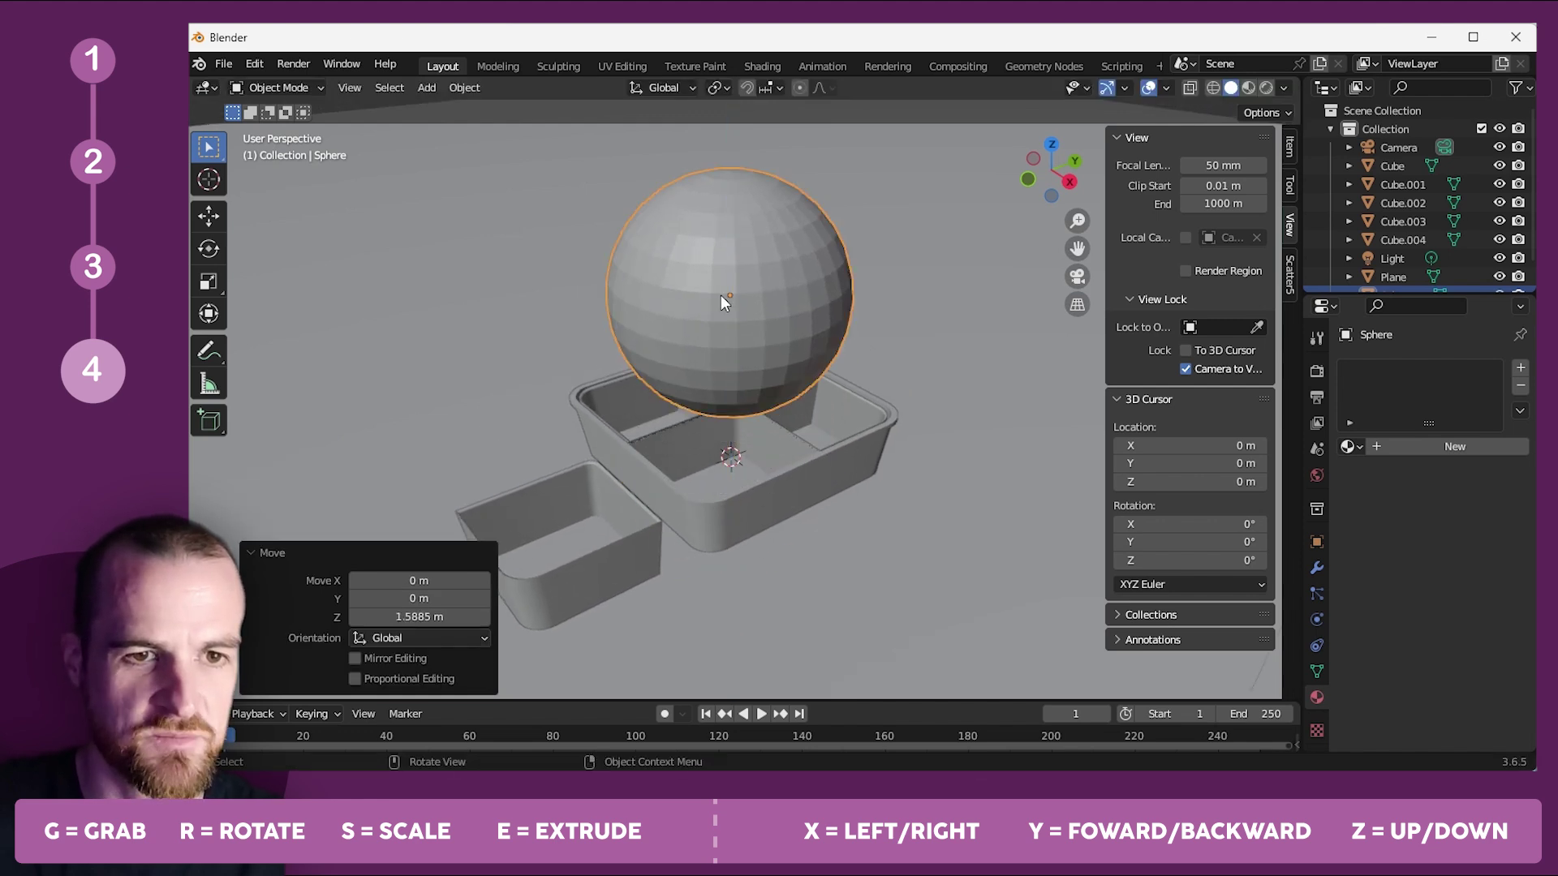
# In Edit Mode, select the sphere's upper half from the right side view and delete its faces.
pyautogui.press('Tab')
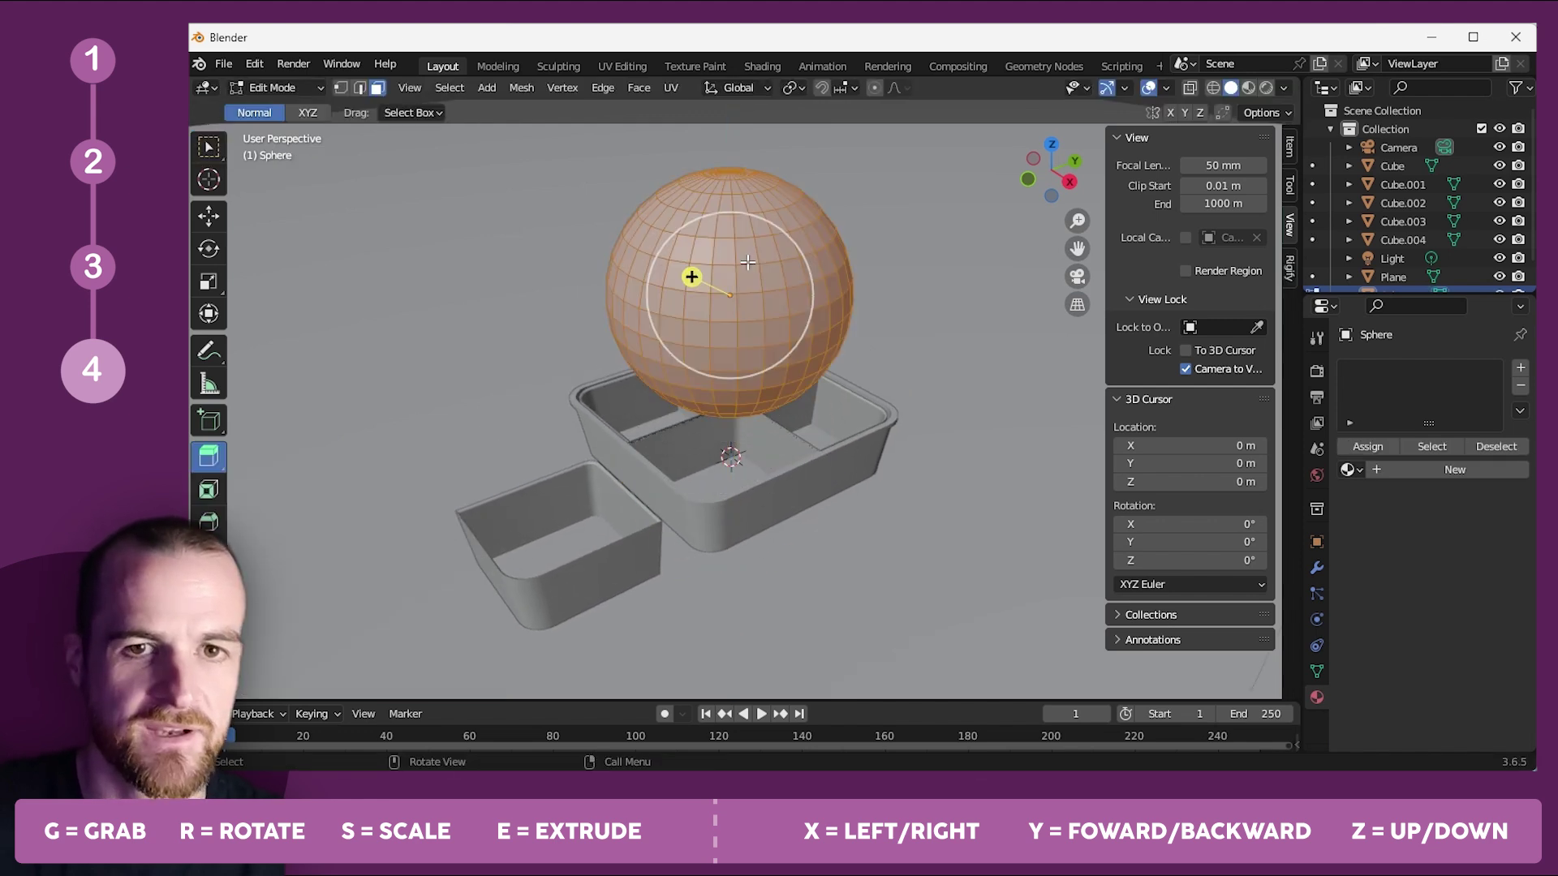
pyautogui.click(1071, 183)
pyautogui.moveTo(569, 157); pyautogui.dragTo(951, 275)
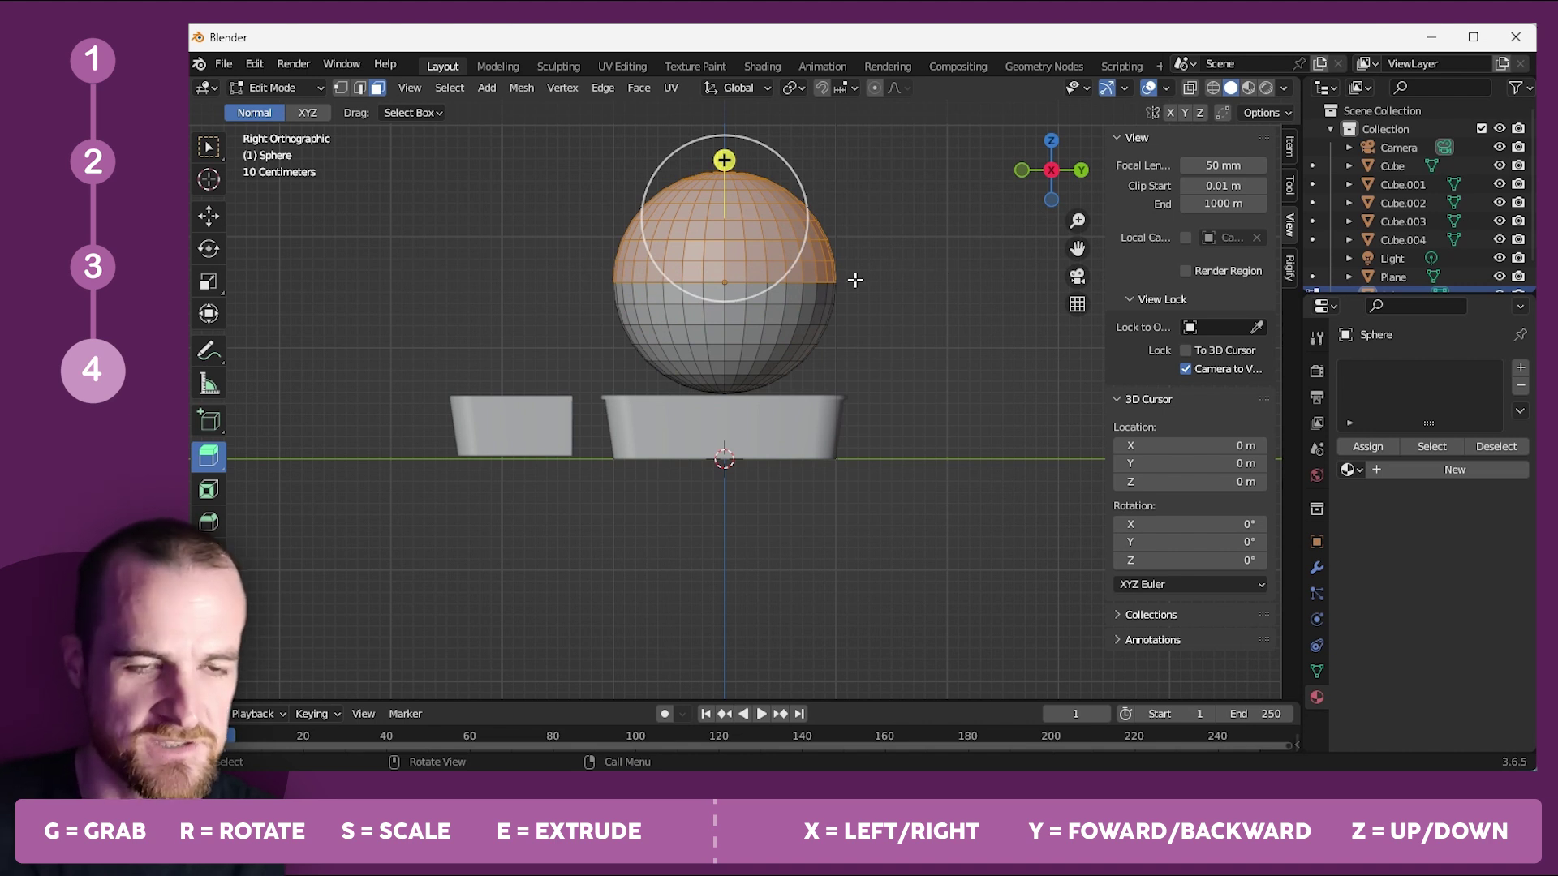
pyautogui.press('x')
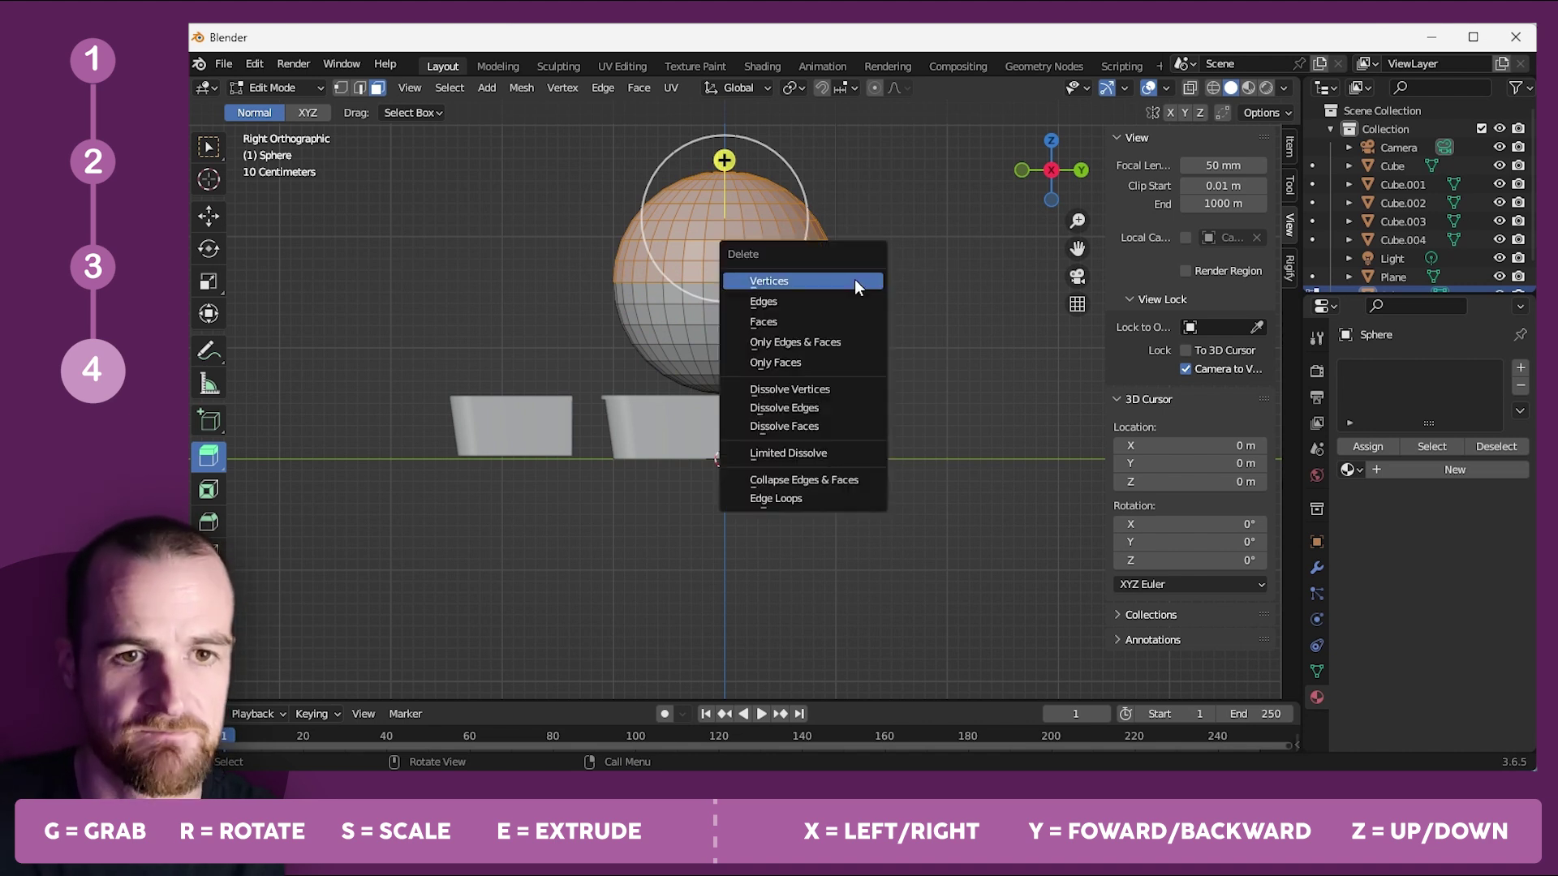
pyautogui.click(826, 323)
# Select and delete the remaining far-side and leftover faces of the sphere's upper half, leaving an open hemisphere.
pyautogui.moveTo(557, 138); pyautogui.dragTo(939, 271)
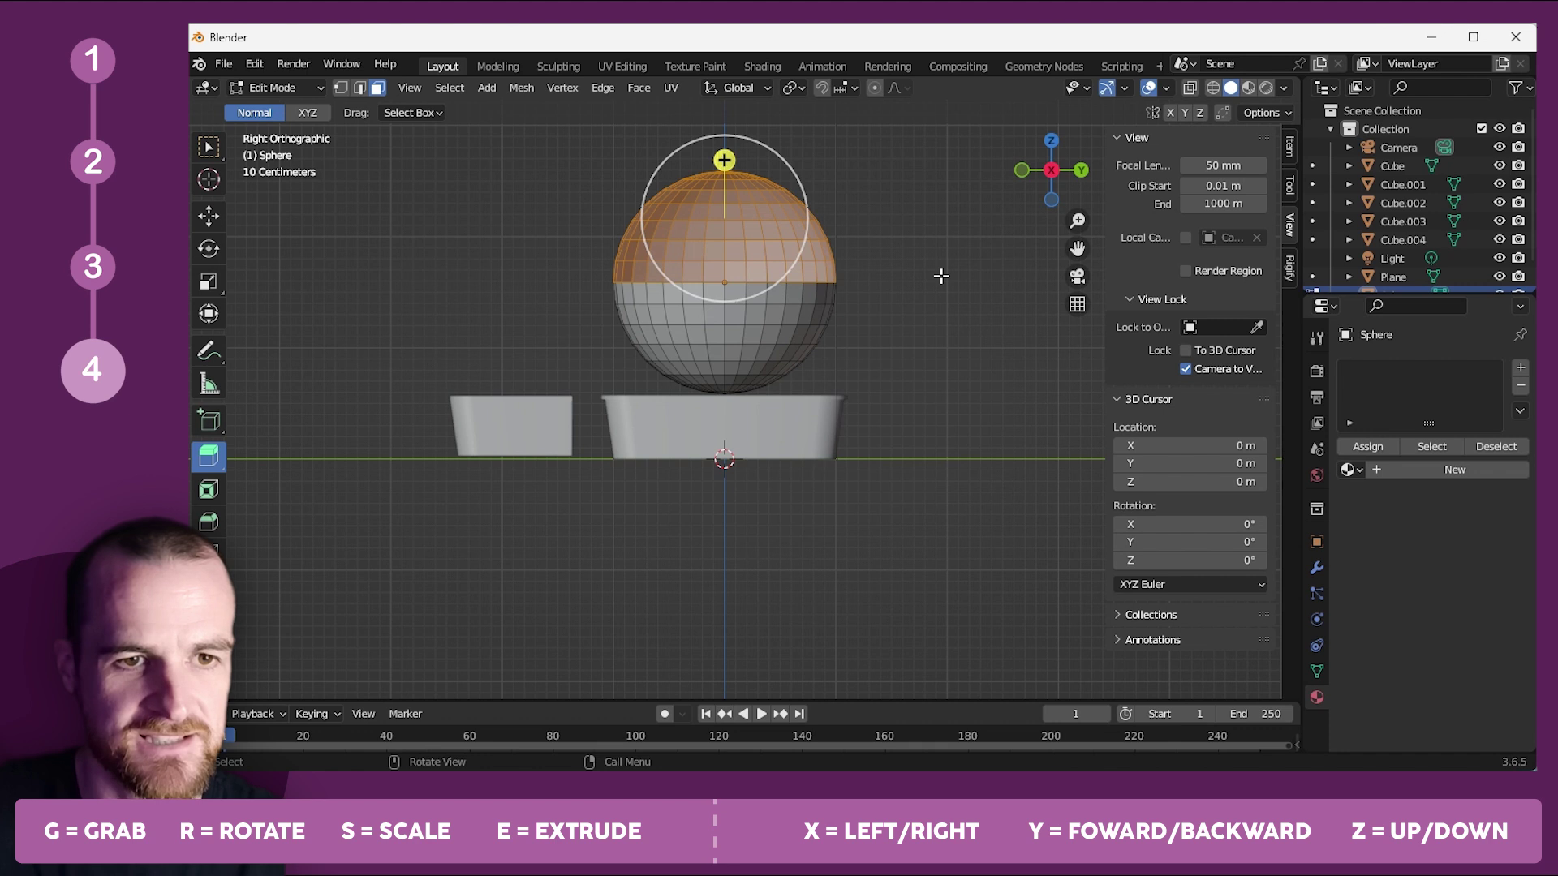
pyautogui.press('x')
pyautogui.click(942, 275)
pyautogui.moveTo(941, 275); pyautogui.dragTo(731, 203, button='middle')
pyautogui.press('c')
pyautogui.click(736, 151)
pyautogui.press('Escape')
pyautogui.press('x')
pyautogui.click(796, 188)
# Select the hemisphere's open rim edge loop in edge select mode and fill it with a face.
pyautogui.press('a')
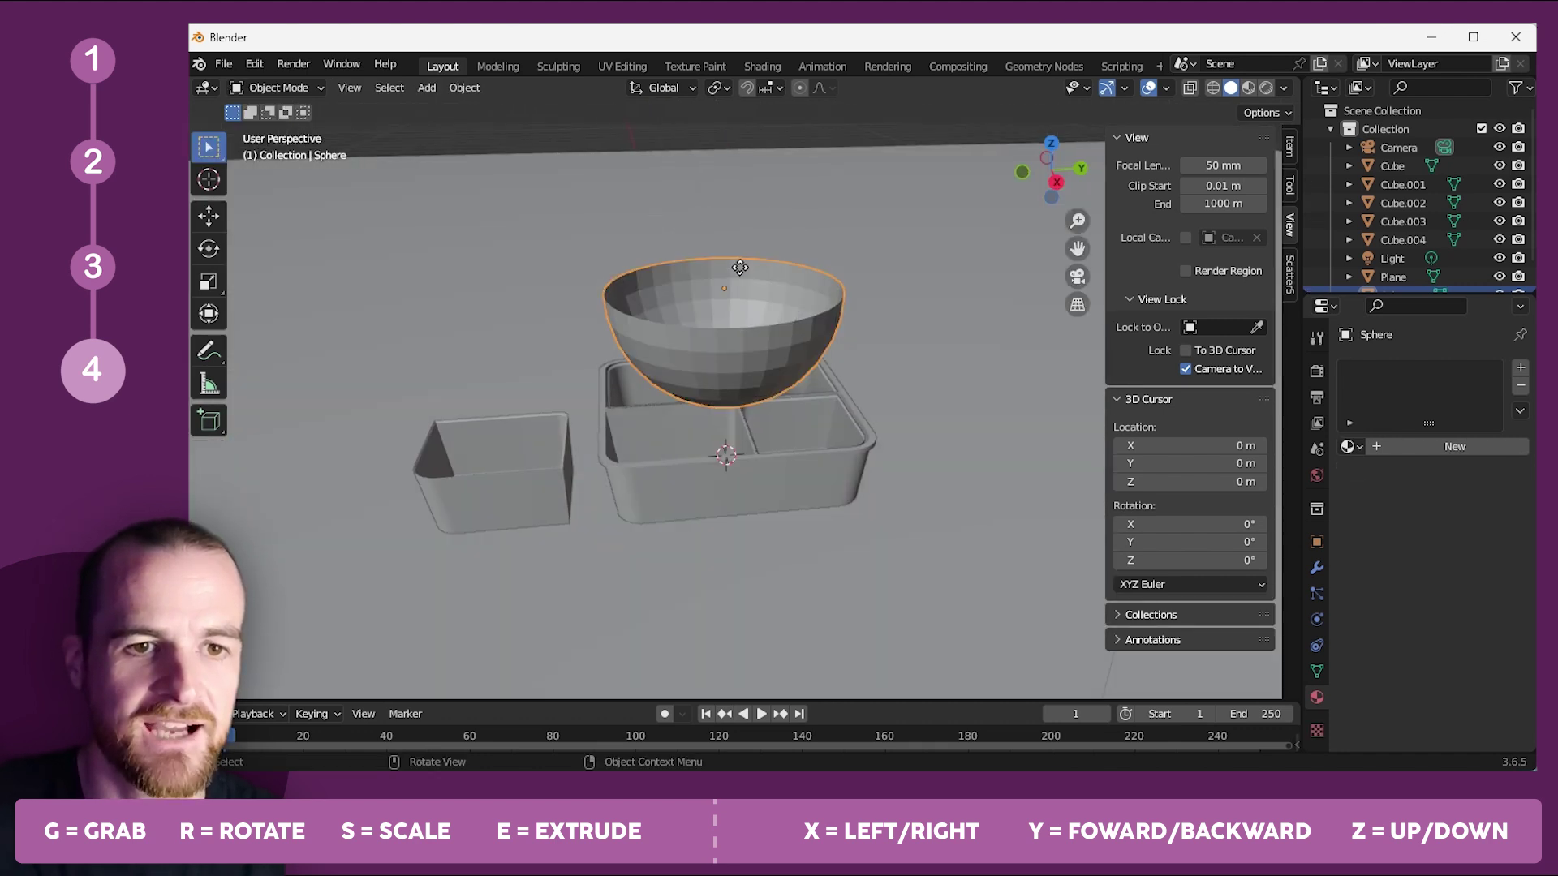
pyautogui.hotkey('alt', 'a')
pyautogui.press('c')
pyautogui.press('2')
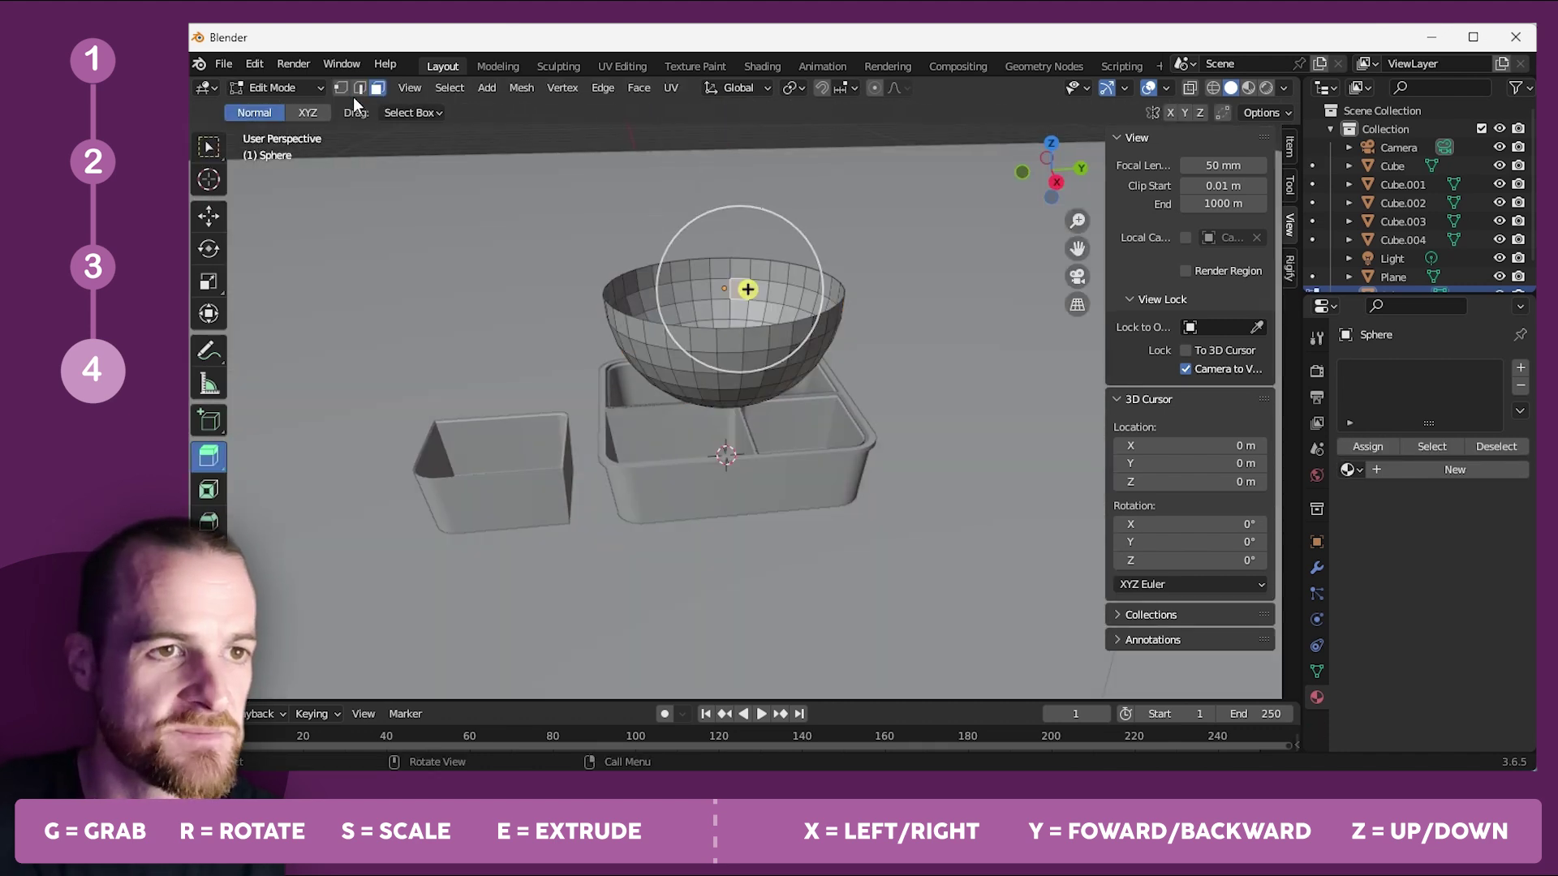
pyautogui.keyDown('alt'); pyautogui.click(743, 258); pyautogui.keyUp('alt')
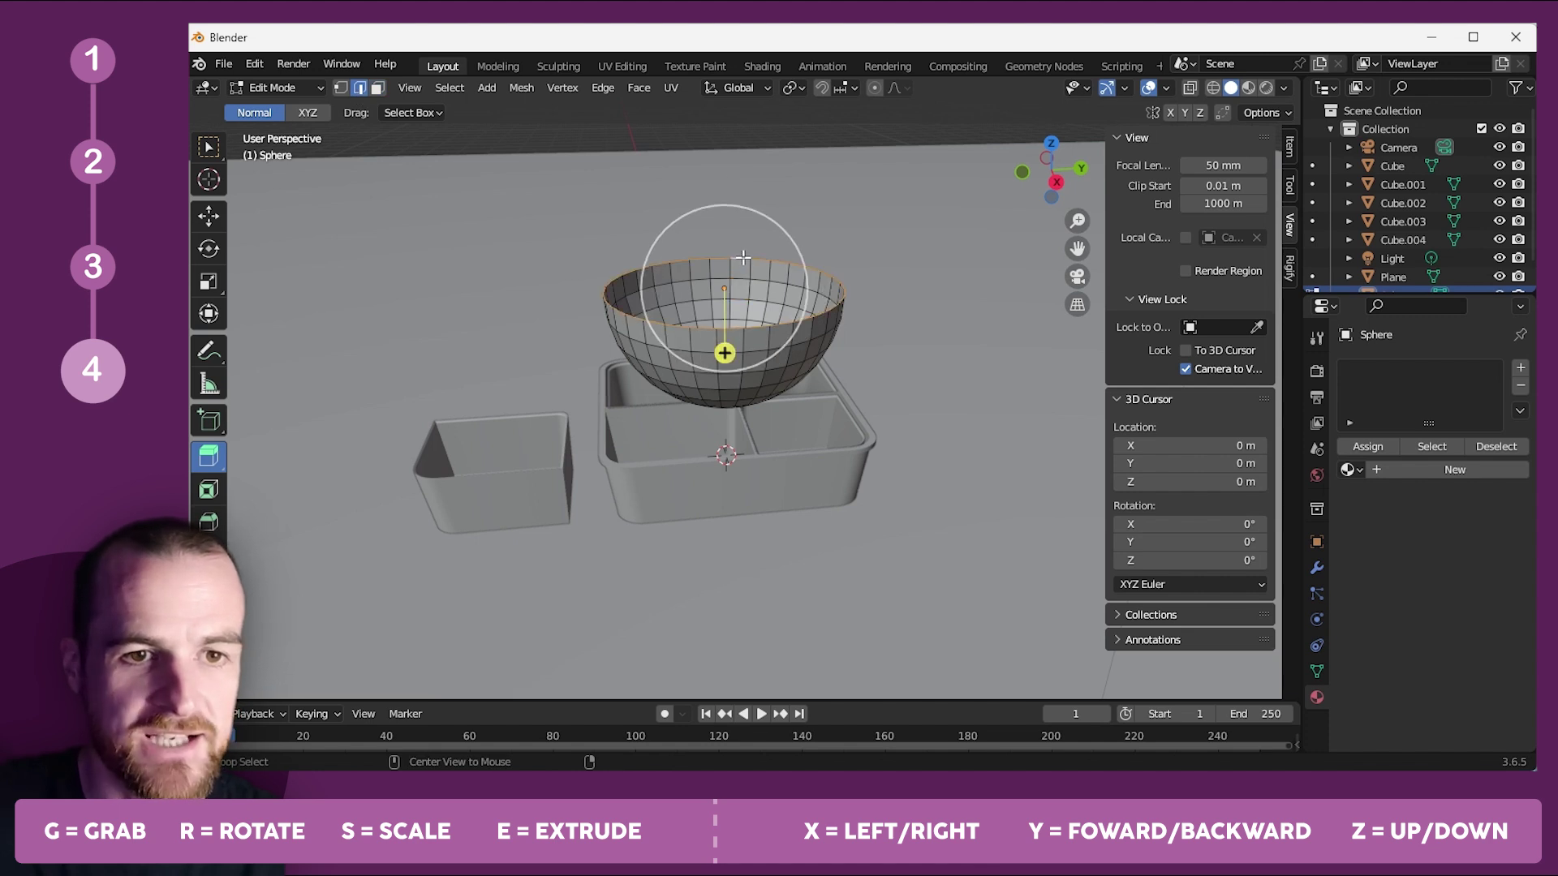
pyautogui.press('f')
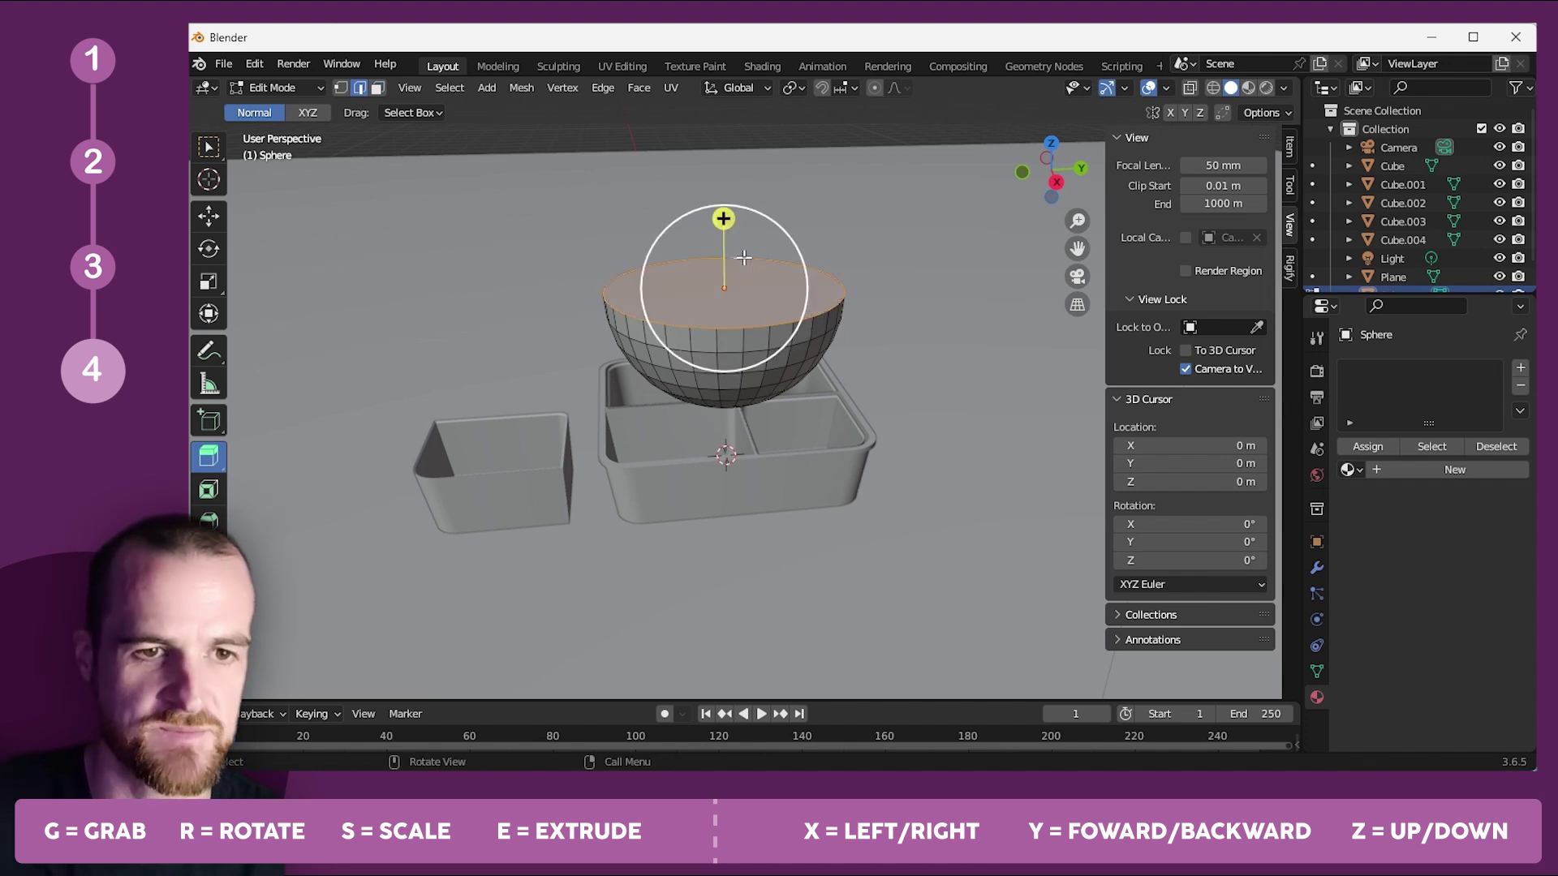
# Return to Object Mode, select the closed half-sphere and switch the viewport to rendered shading.
pyautogui.press('Tab')
pyautogui.click(827, 245)
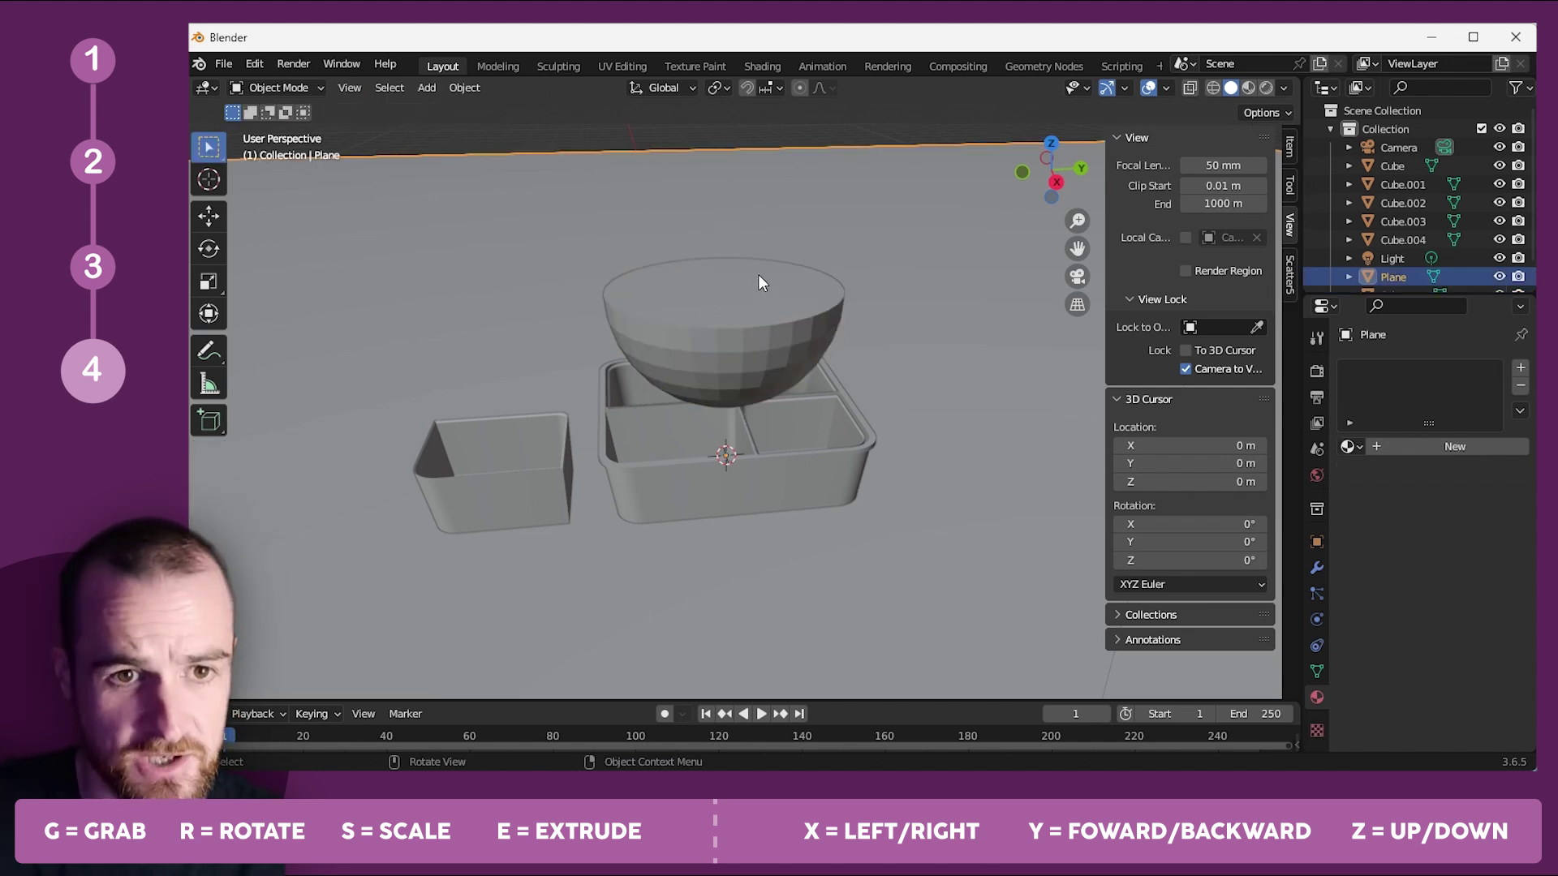
pyautogui.click(759, 284)
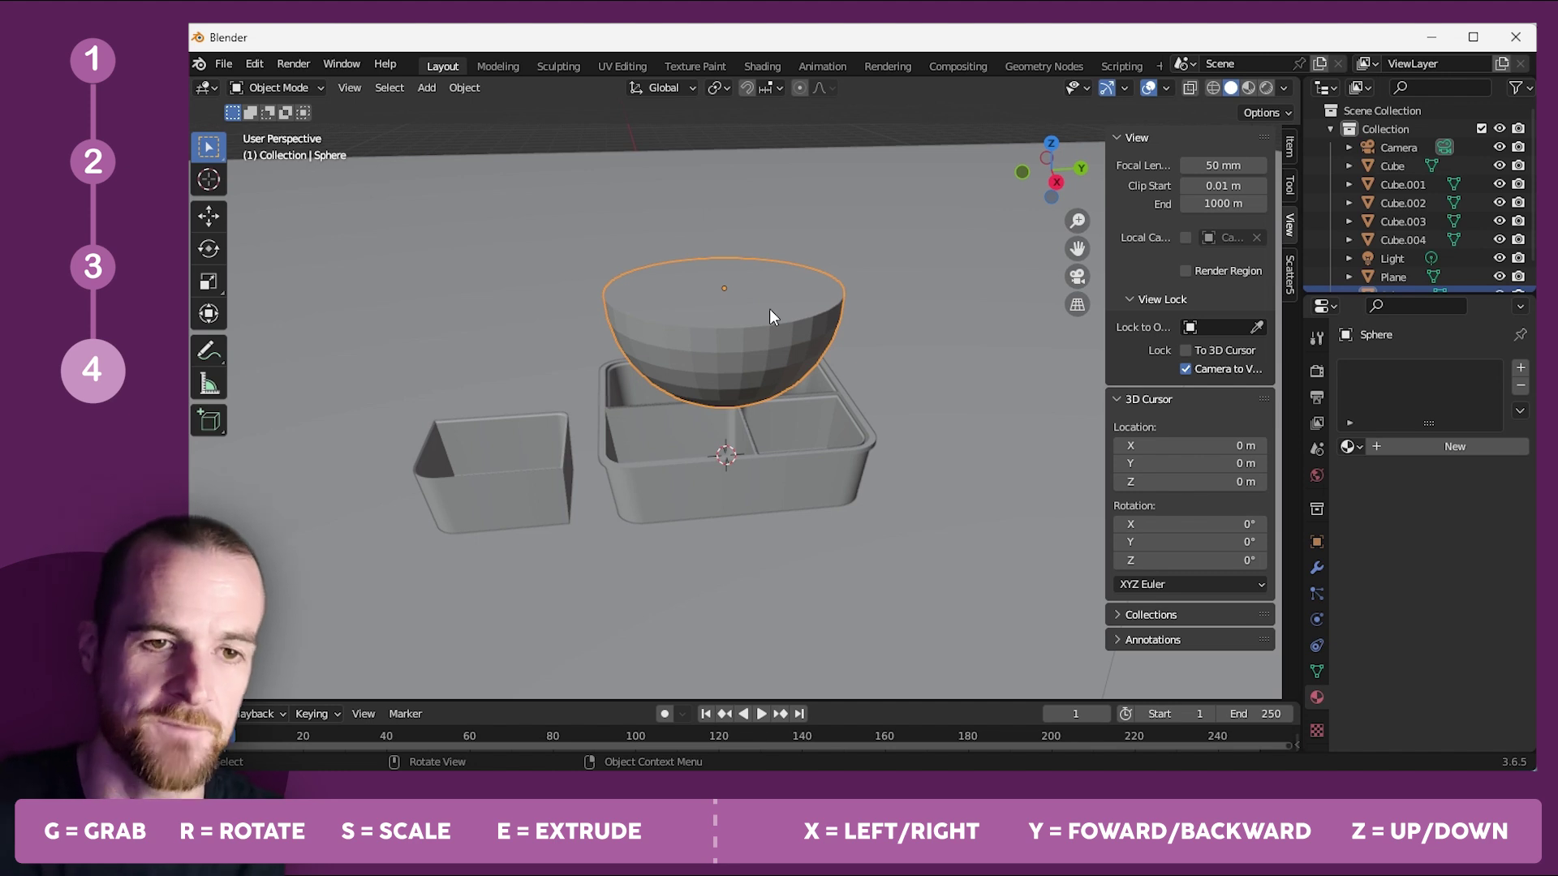
pyautogui.moveTo(743, 310); pyautogui.dragTo(768, 338, button='middle')
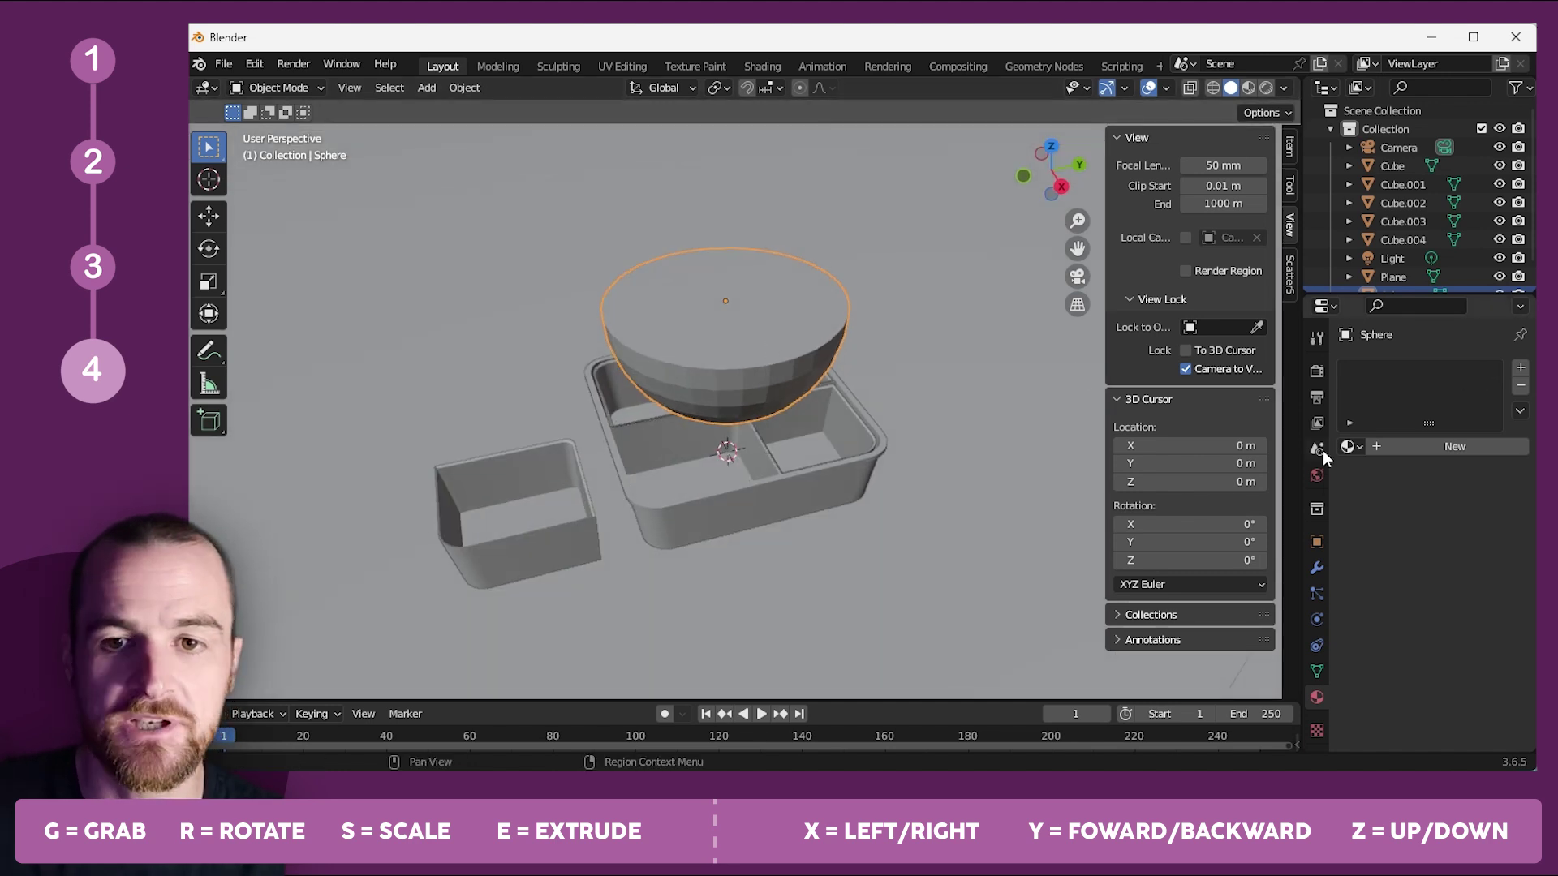
pyautogui.click(1267, 89)
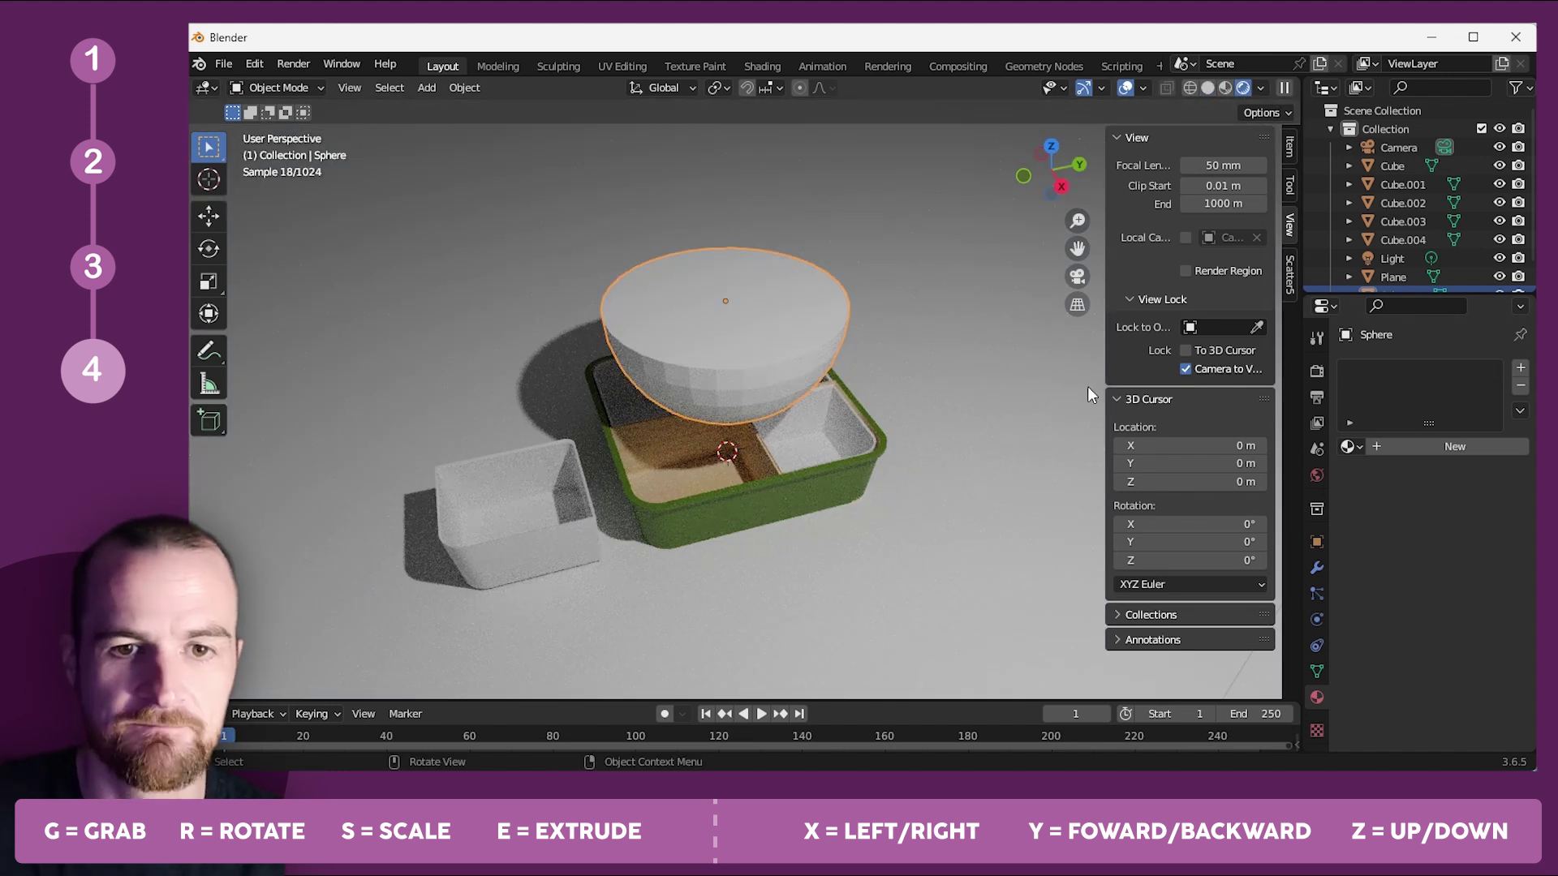
# Add a new material to the half-sphere and name it Tomato.
pyautogui.click(1407, 451)
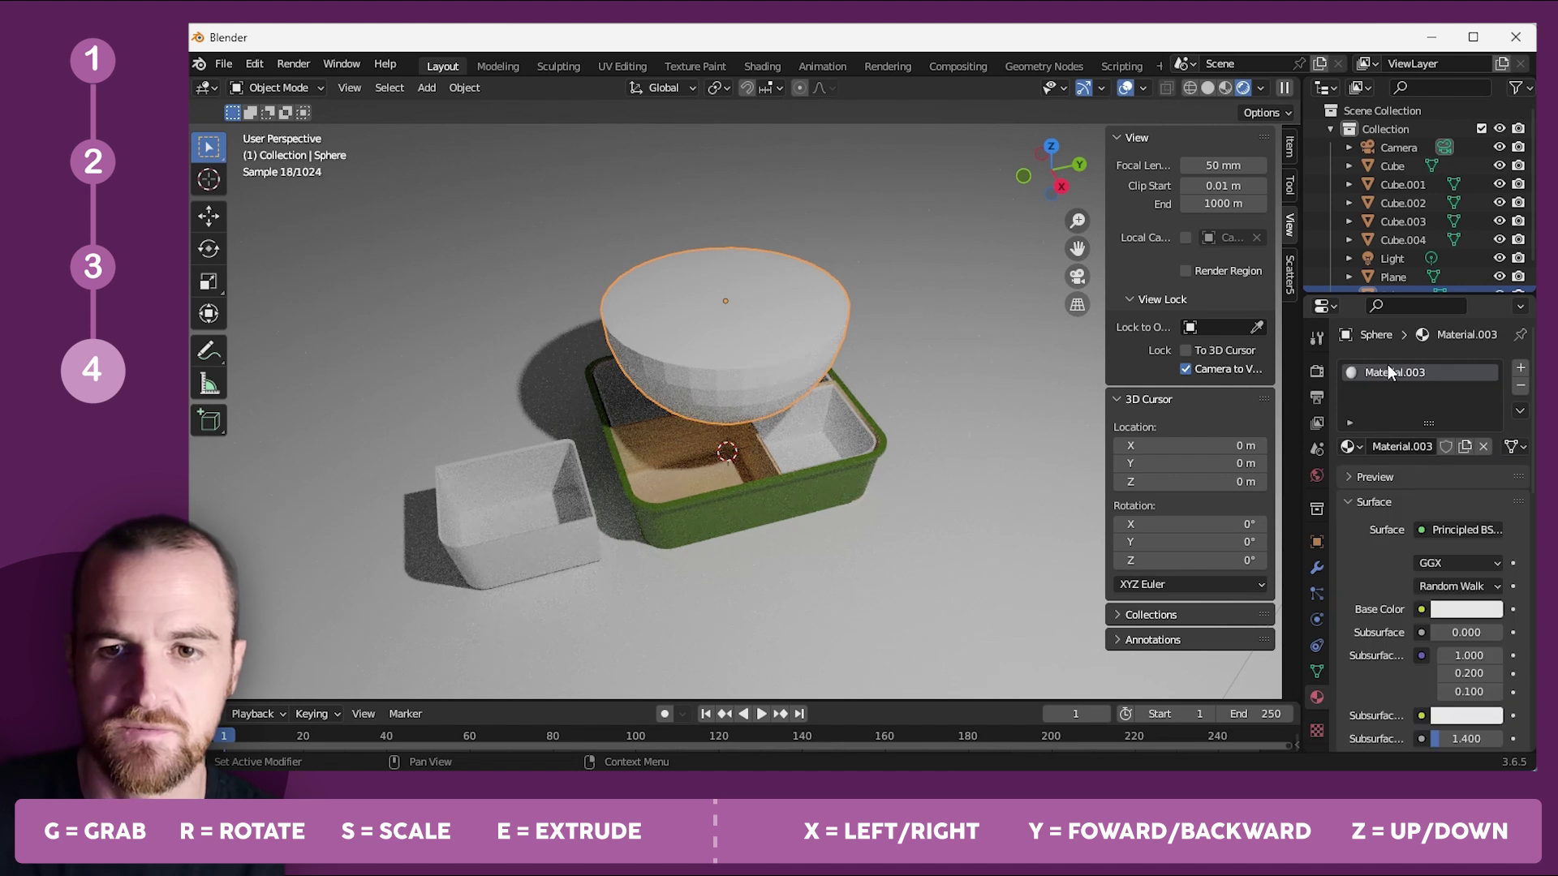
pyautogui.write('TMO')
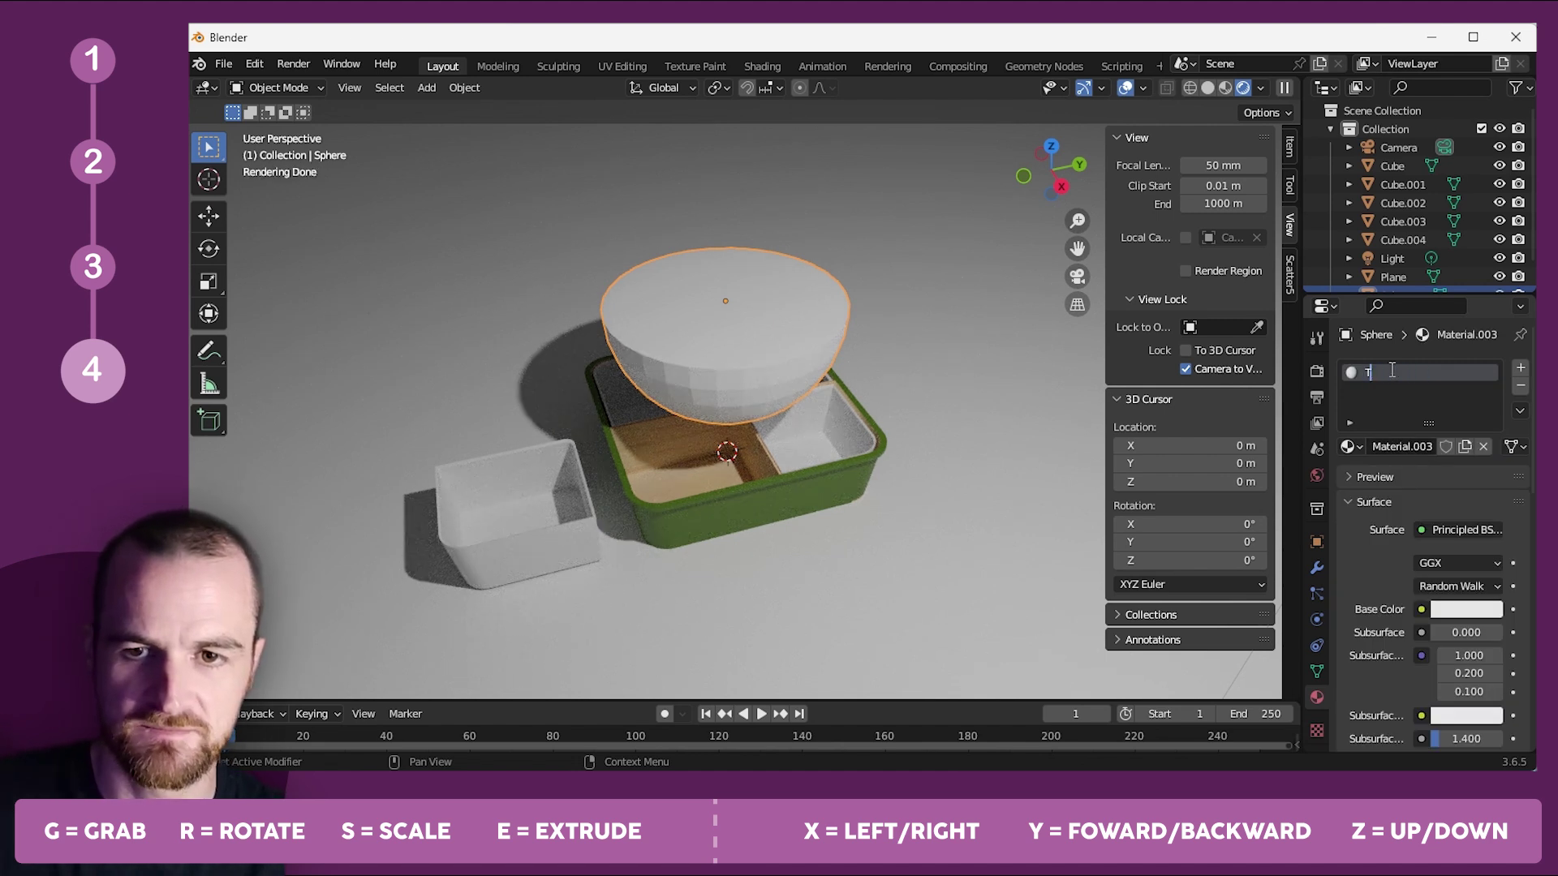
pyautogui.press('capslock')
pyautogui.write('oma')
pyautogui.press('Return')
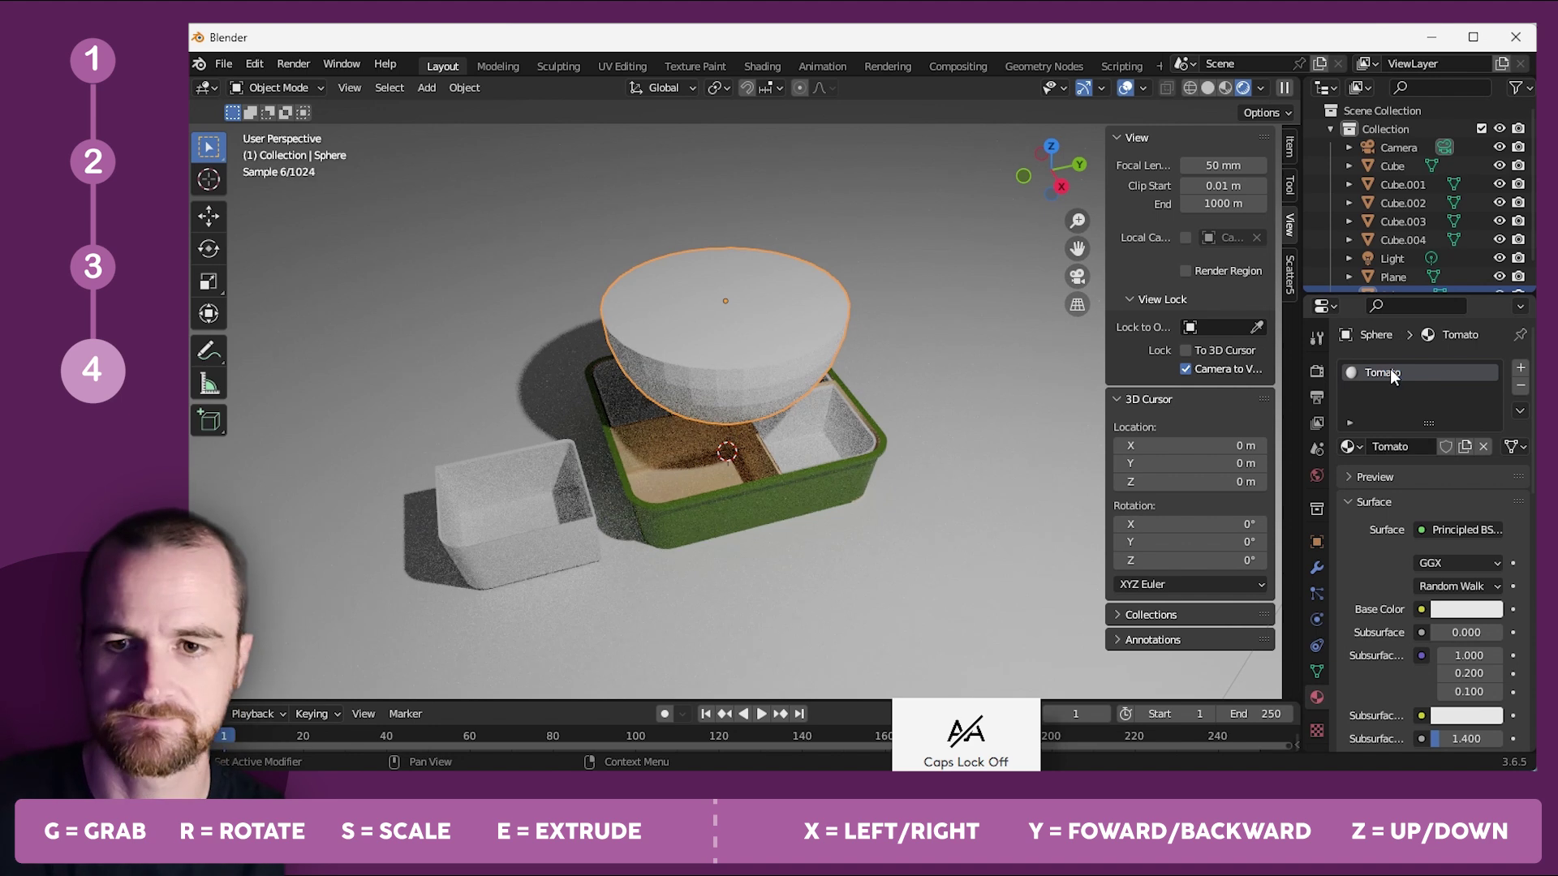
# Set the Tomato material's base color to red with hue 0, saturation 1 and value 0.8.
pyautogui.click(1457, 610)
pyautogui.click(1413, 477)
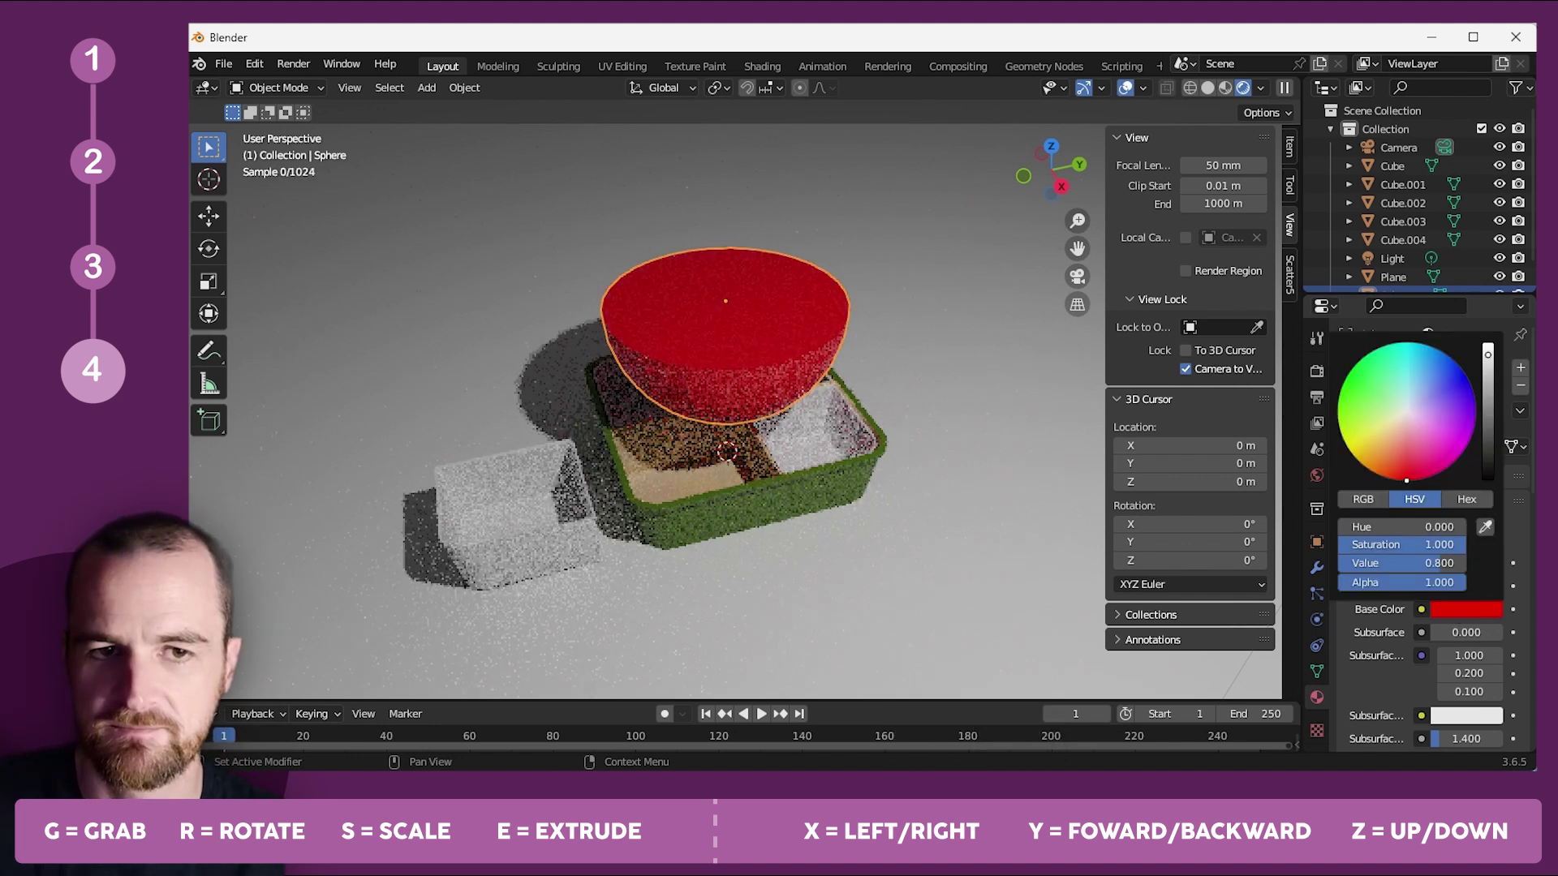
pyautogui.click(765, 284)
pyautogui.click(761, 276)
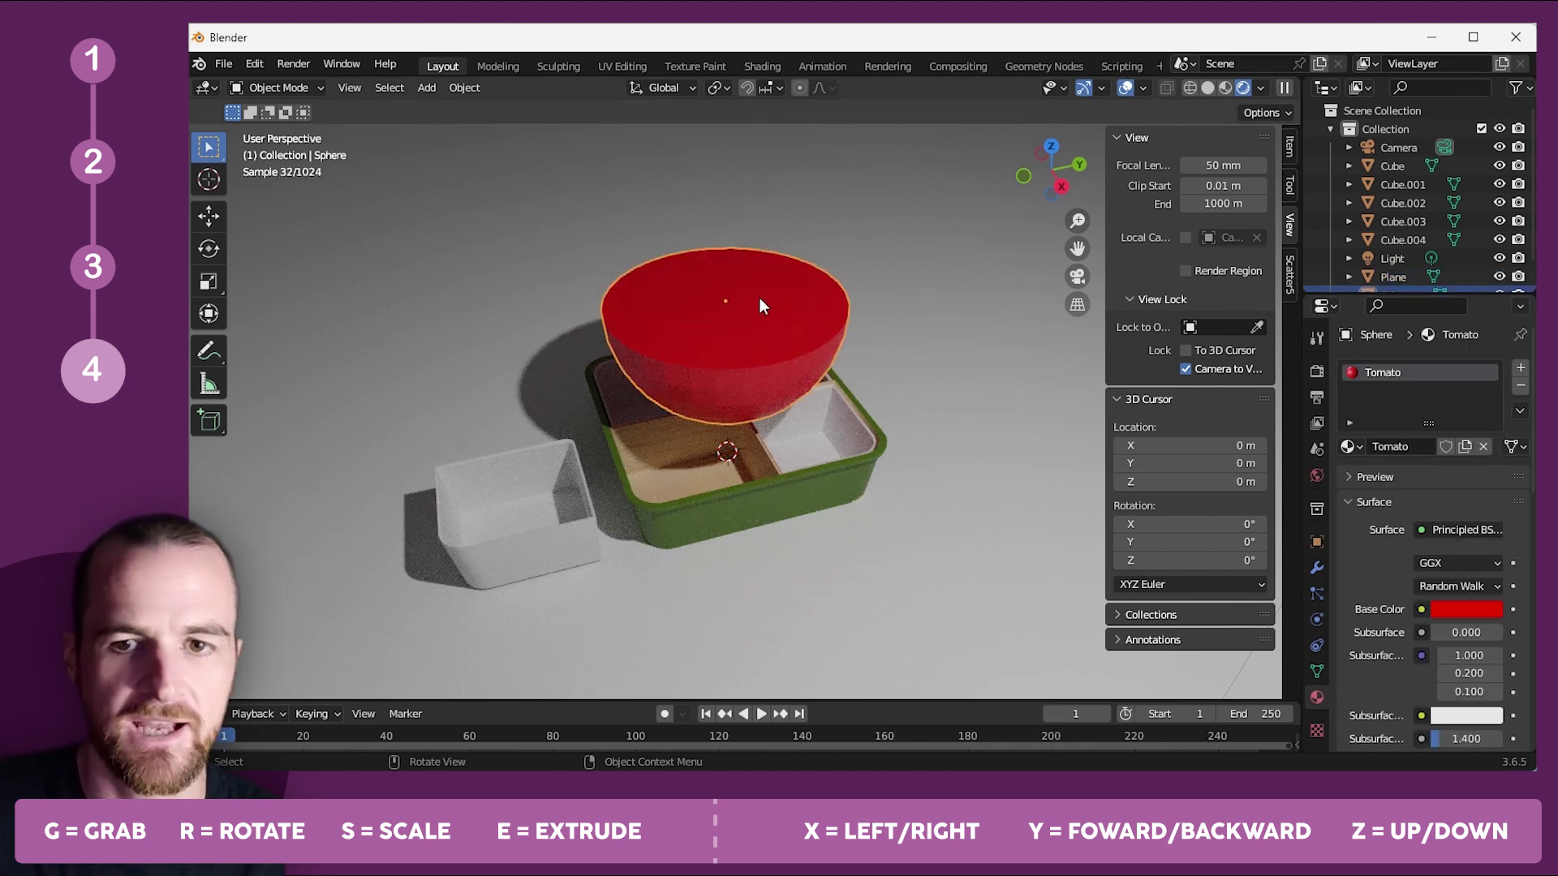
# Duplicate the half-sphere's Tomato material and assign the copy to the selected flat top face in Edit Mode.
pyautogui.click(1466, 447)
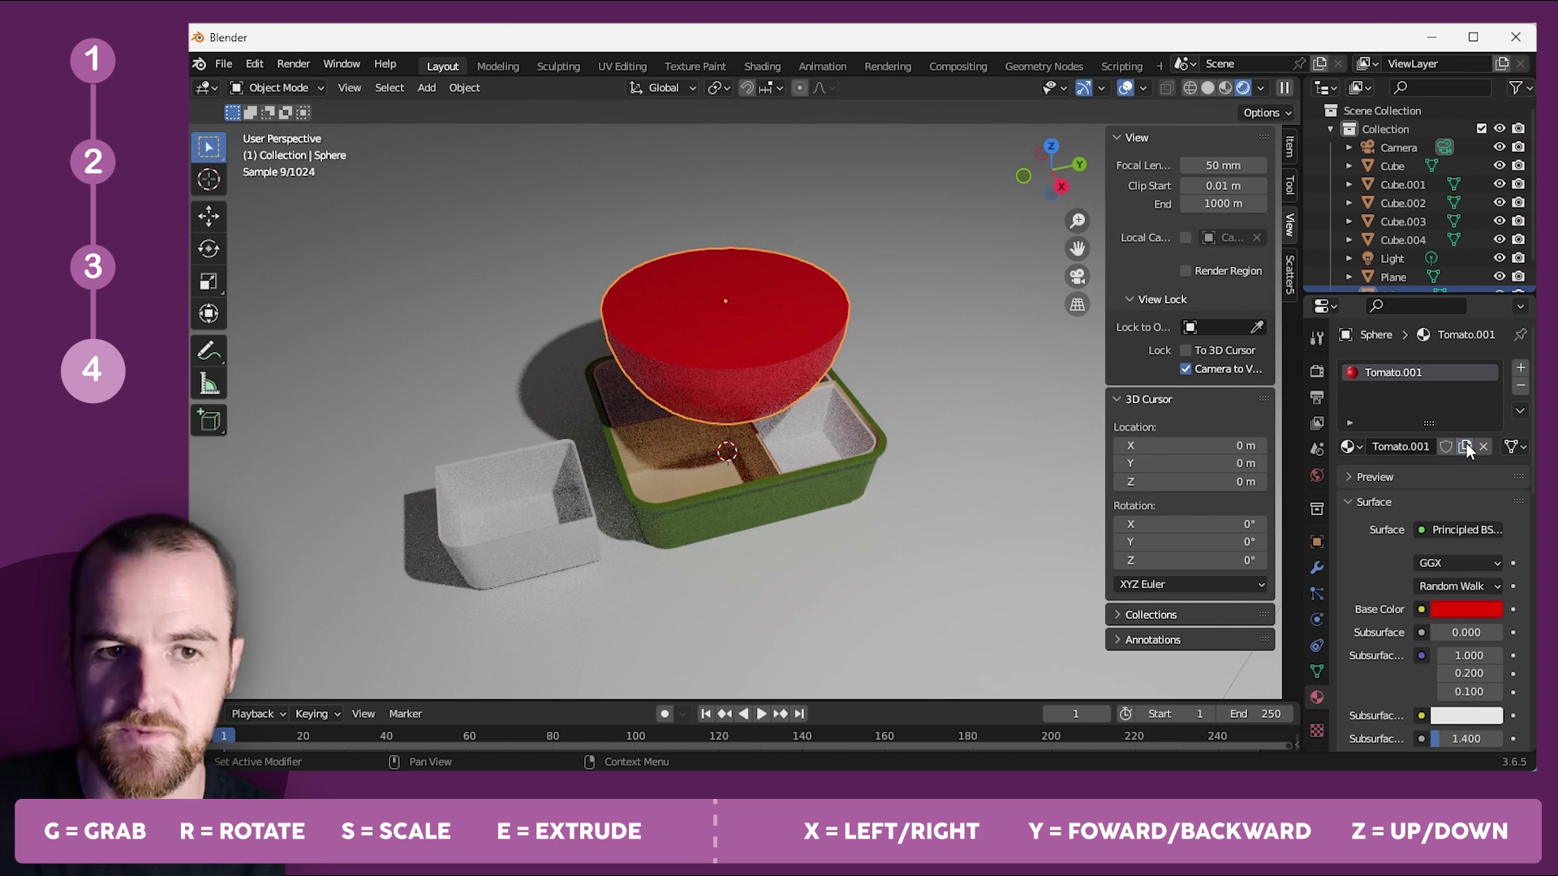
pyautogui.press('Tab')
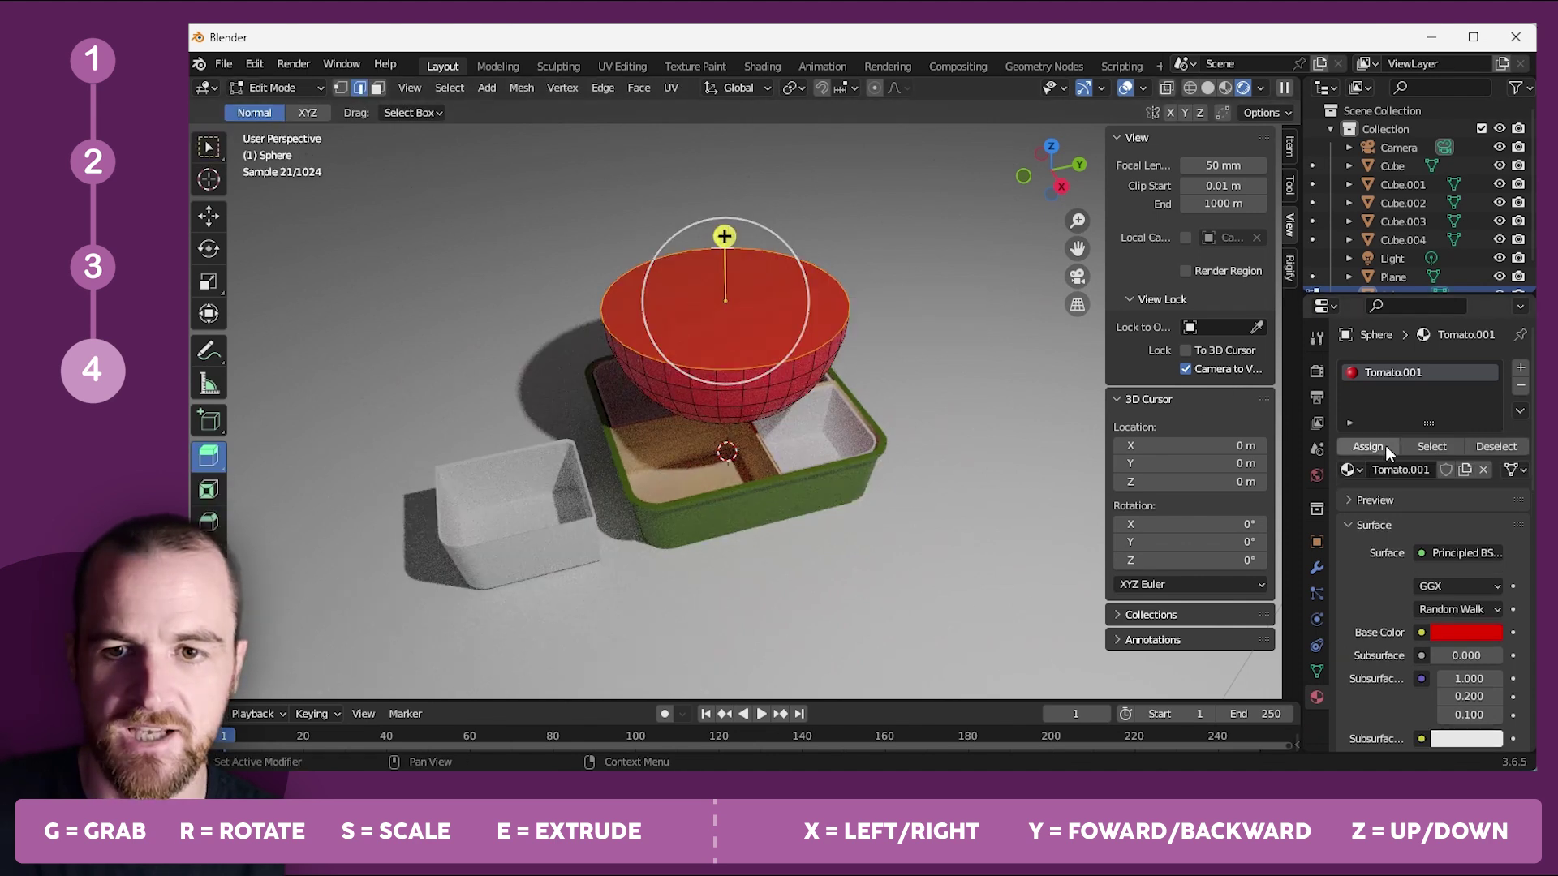
pyautogui.click(1377, 445)
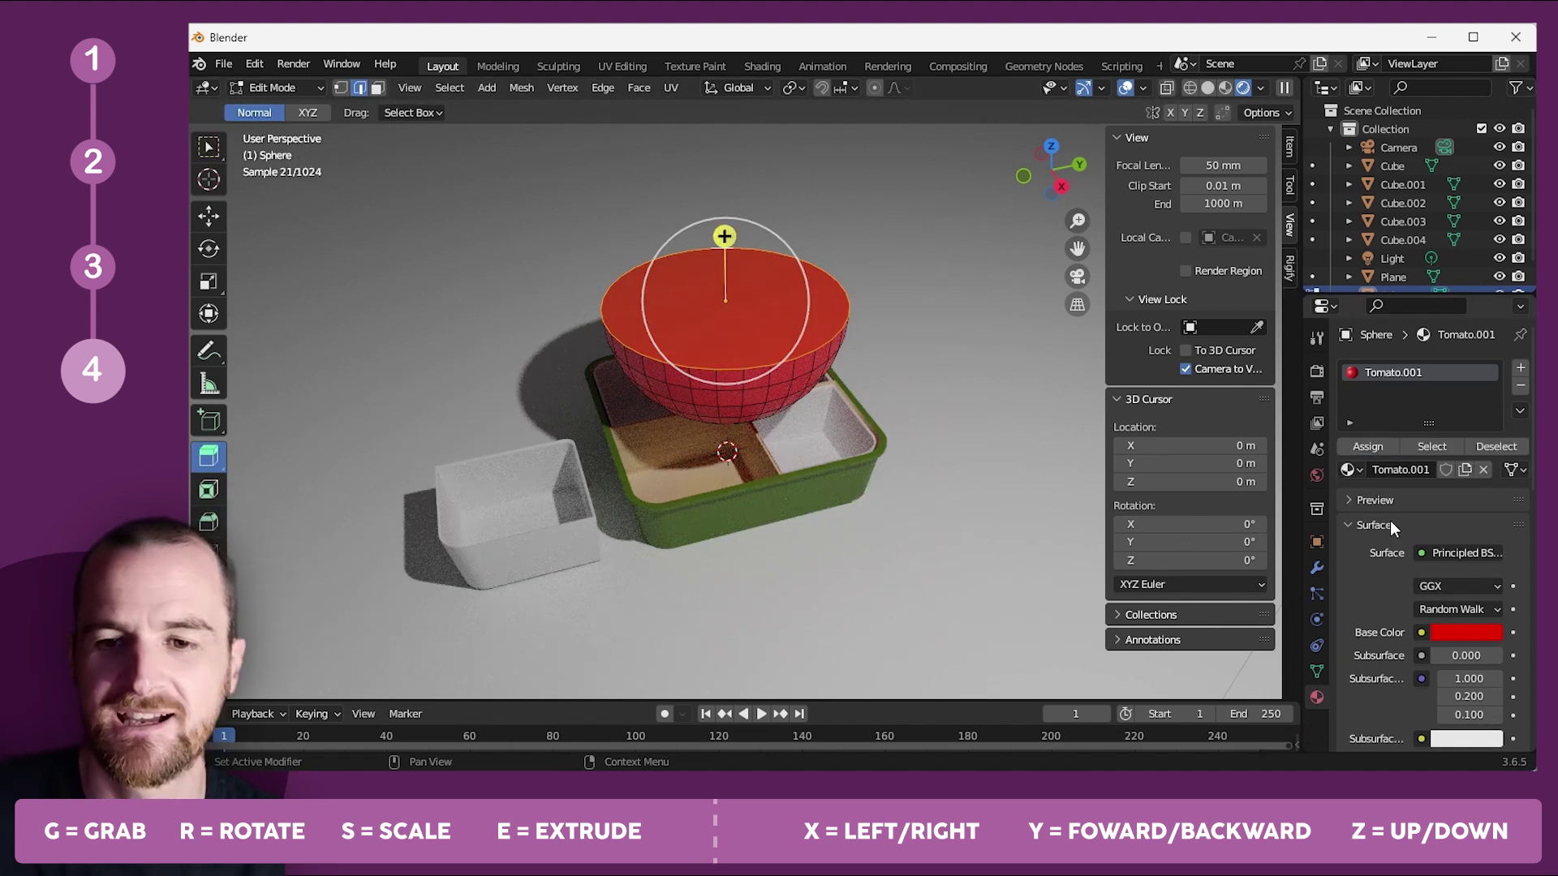
# Use an Image Texture as the copied material's base color and load tomato.jpg from the desktop textures folder.
pyautogui.click(1420, 633)
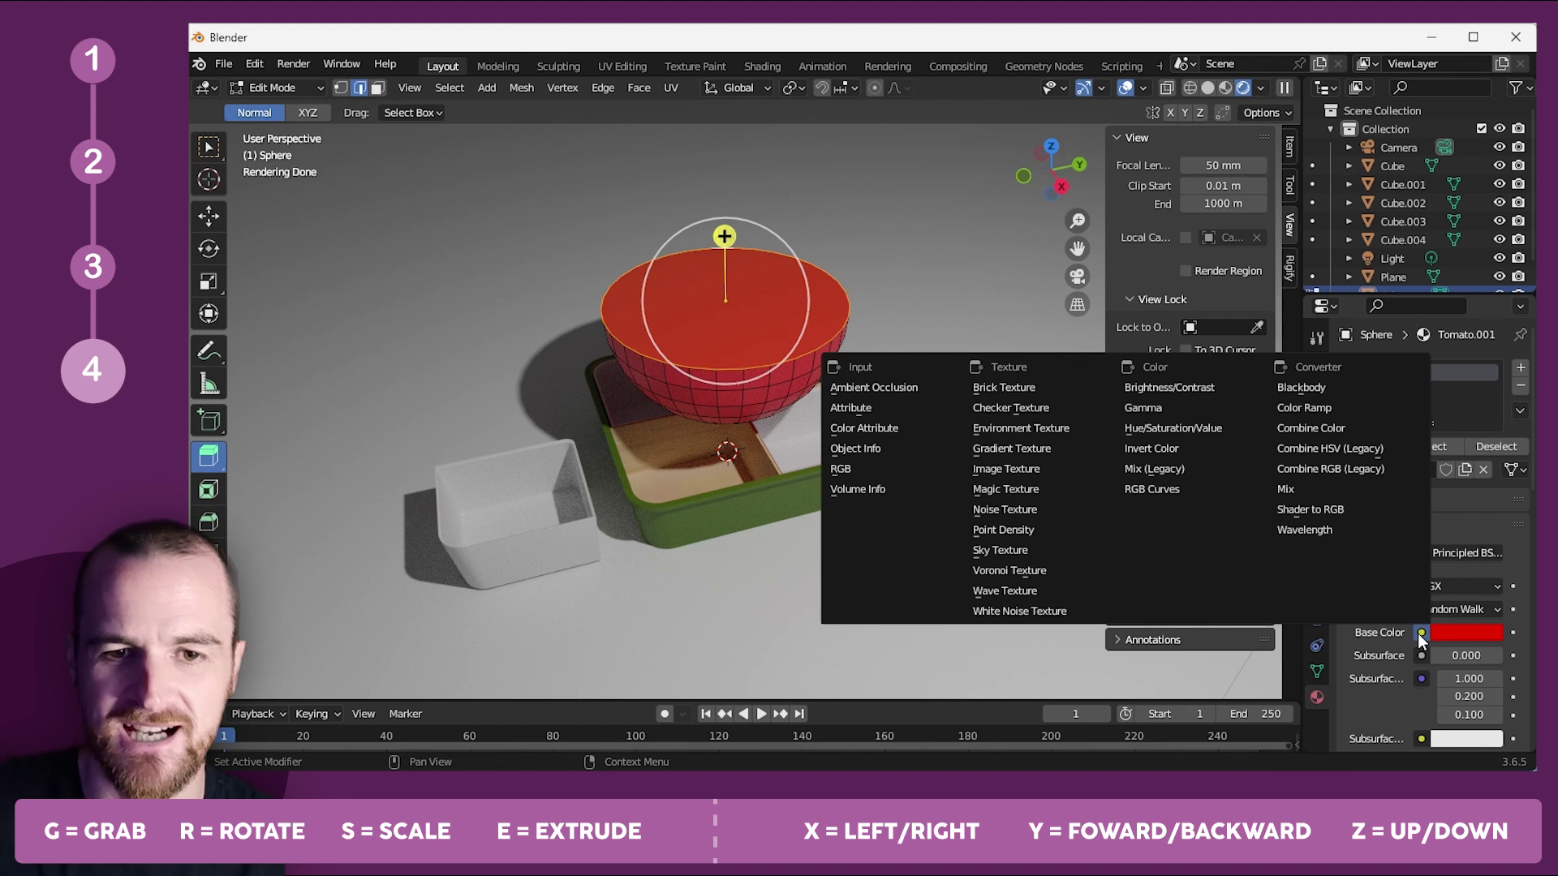
pyautogui.click(1026, 470)
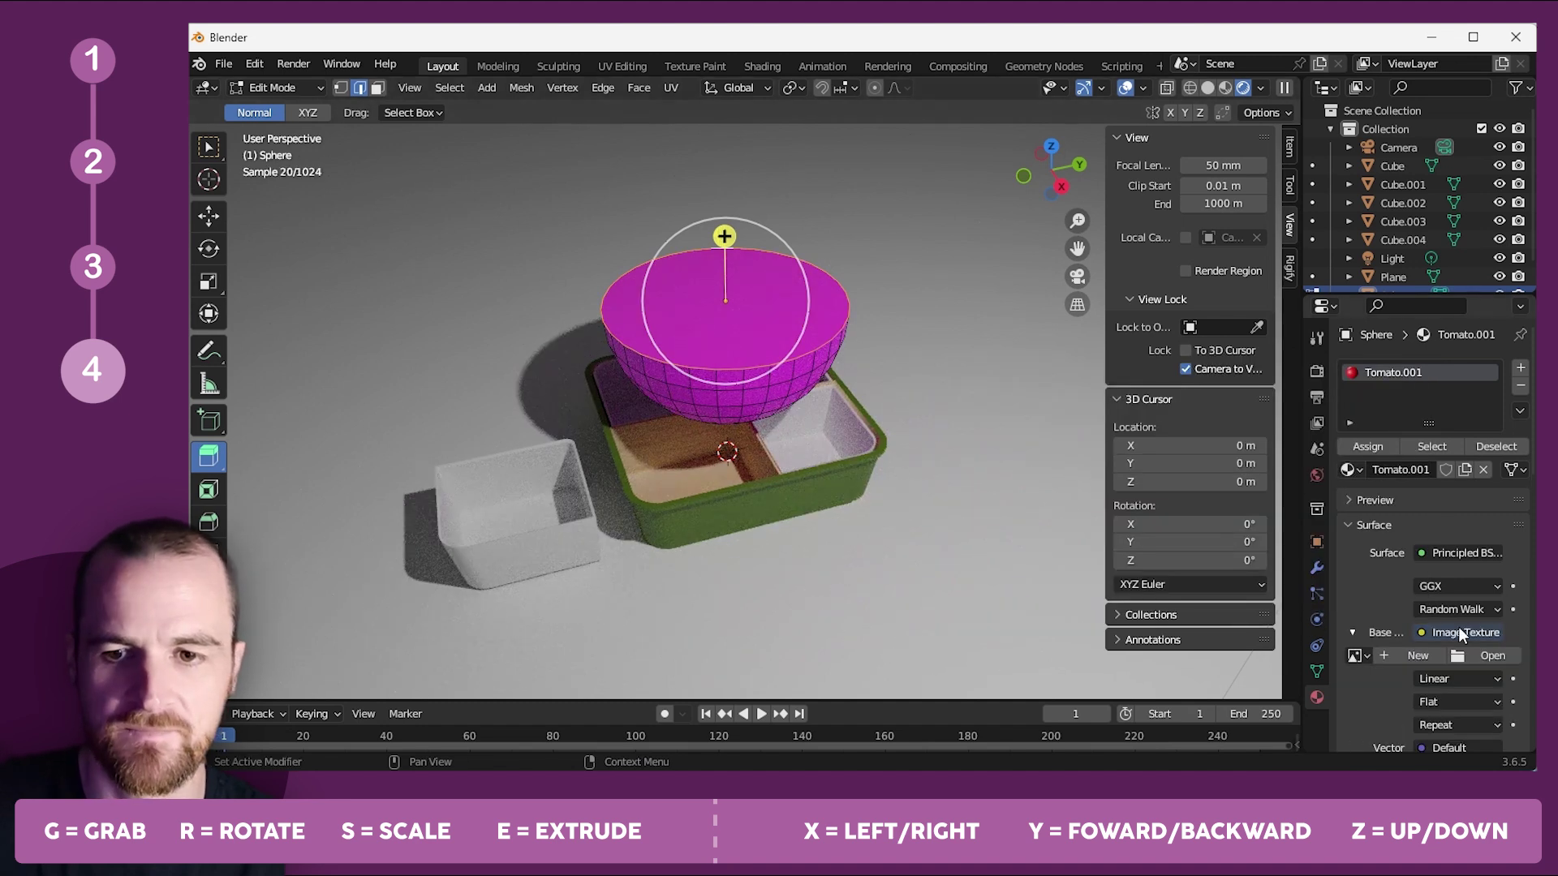
pyautogui.click(1482, 652)
pyautogui.click(445, 289)
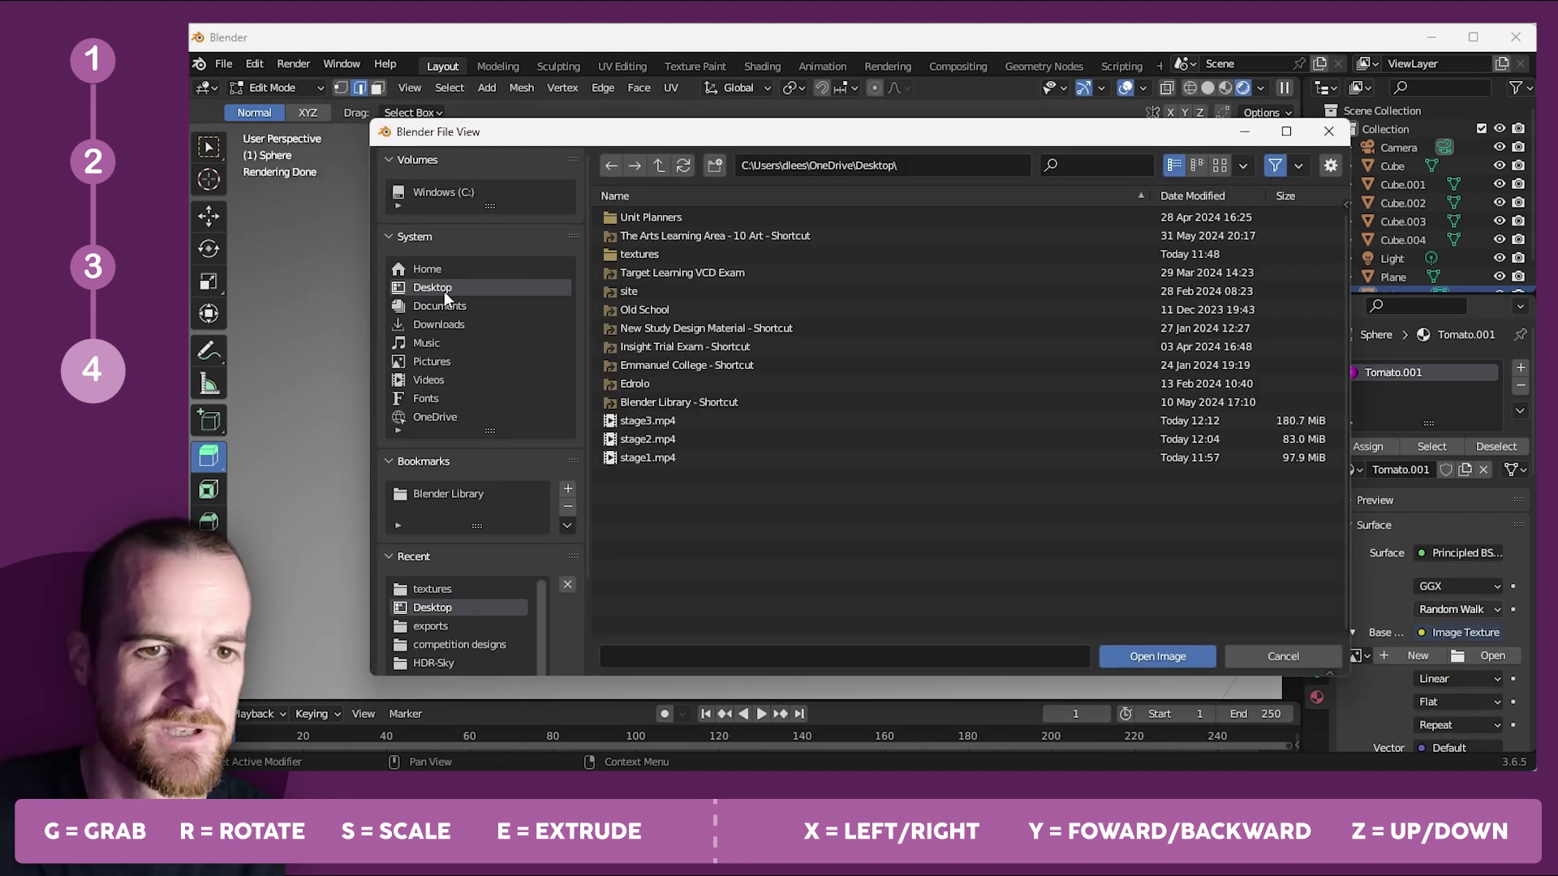
pyautogui.click(640, 254)
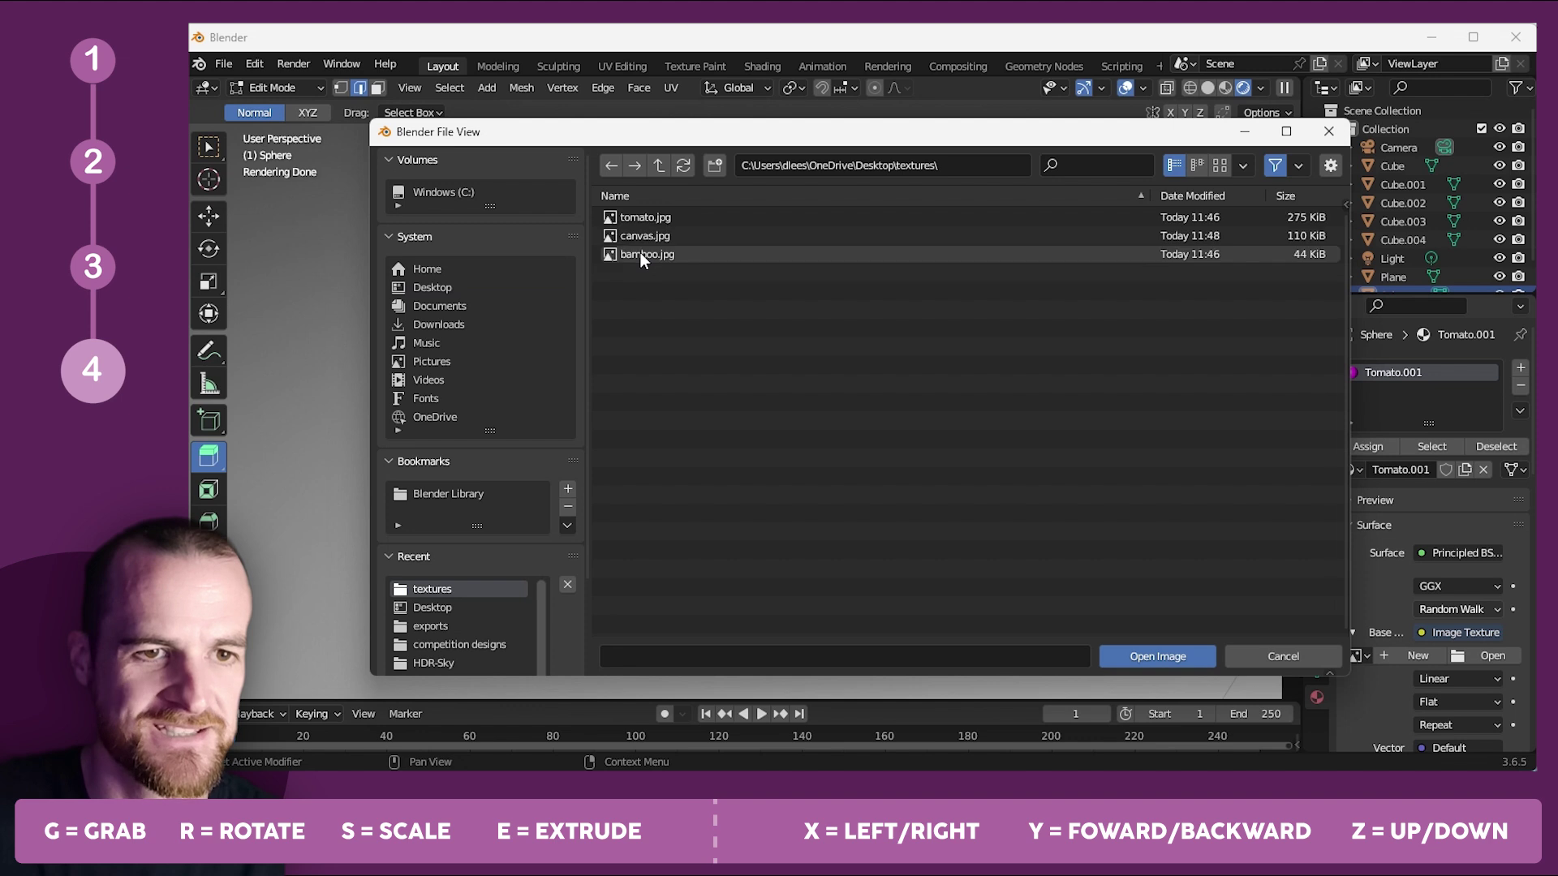
pyautogui.doubleClick(644, 217)
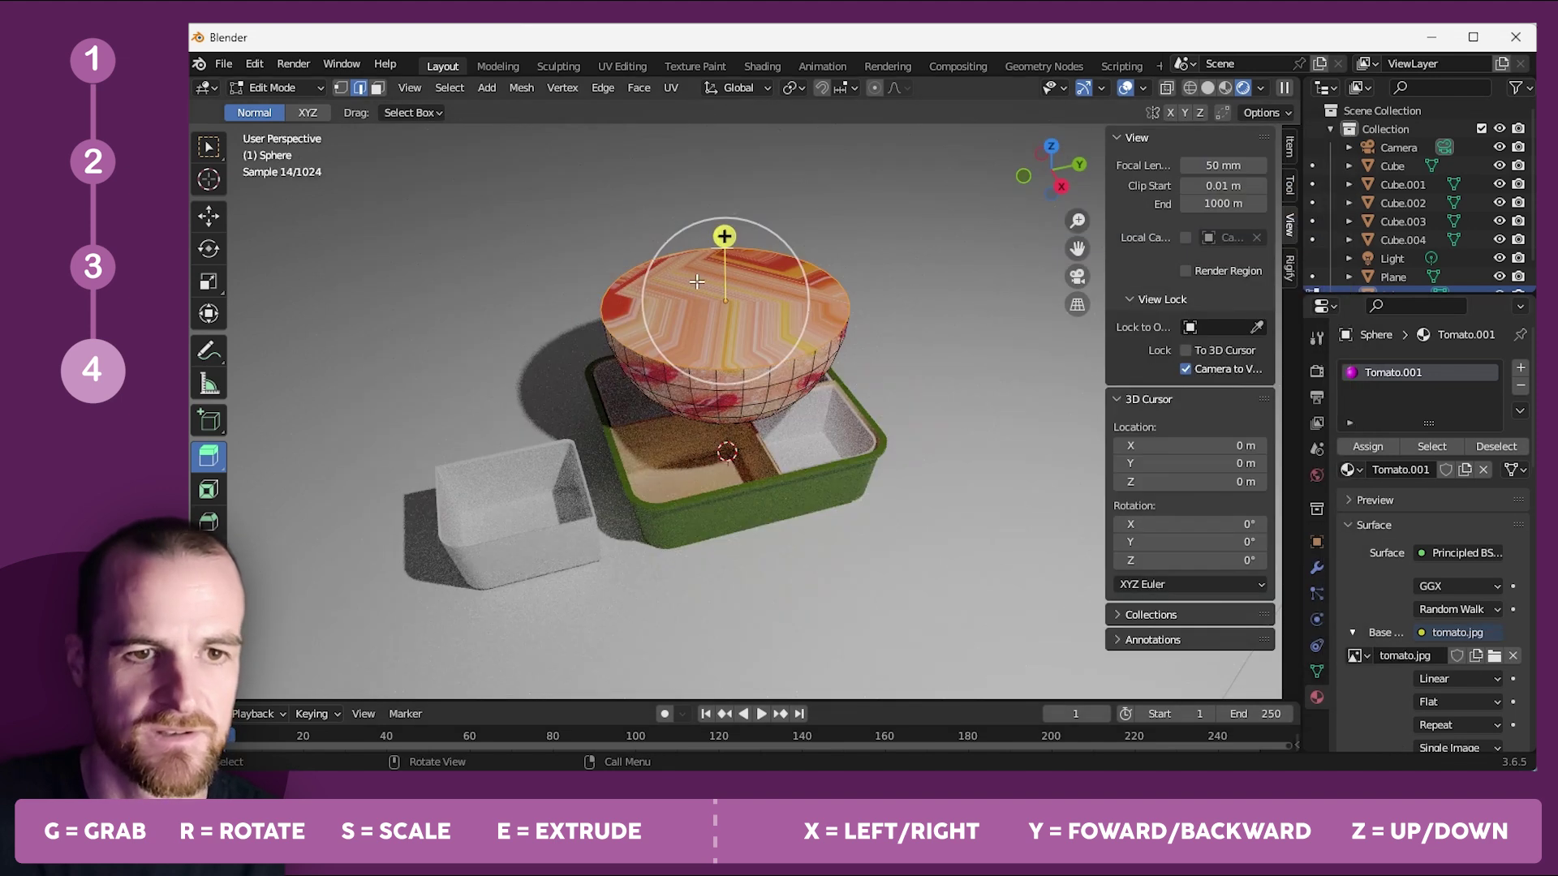
# Select the whole half-sphere mesh and unwrap it with Smart UV Project at the default 66° angle limit.
pyautogui.press('Tab')
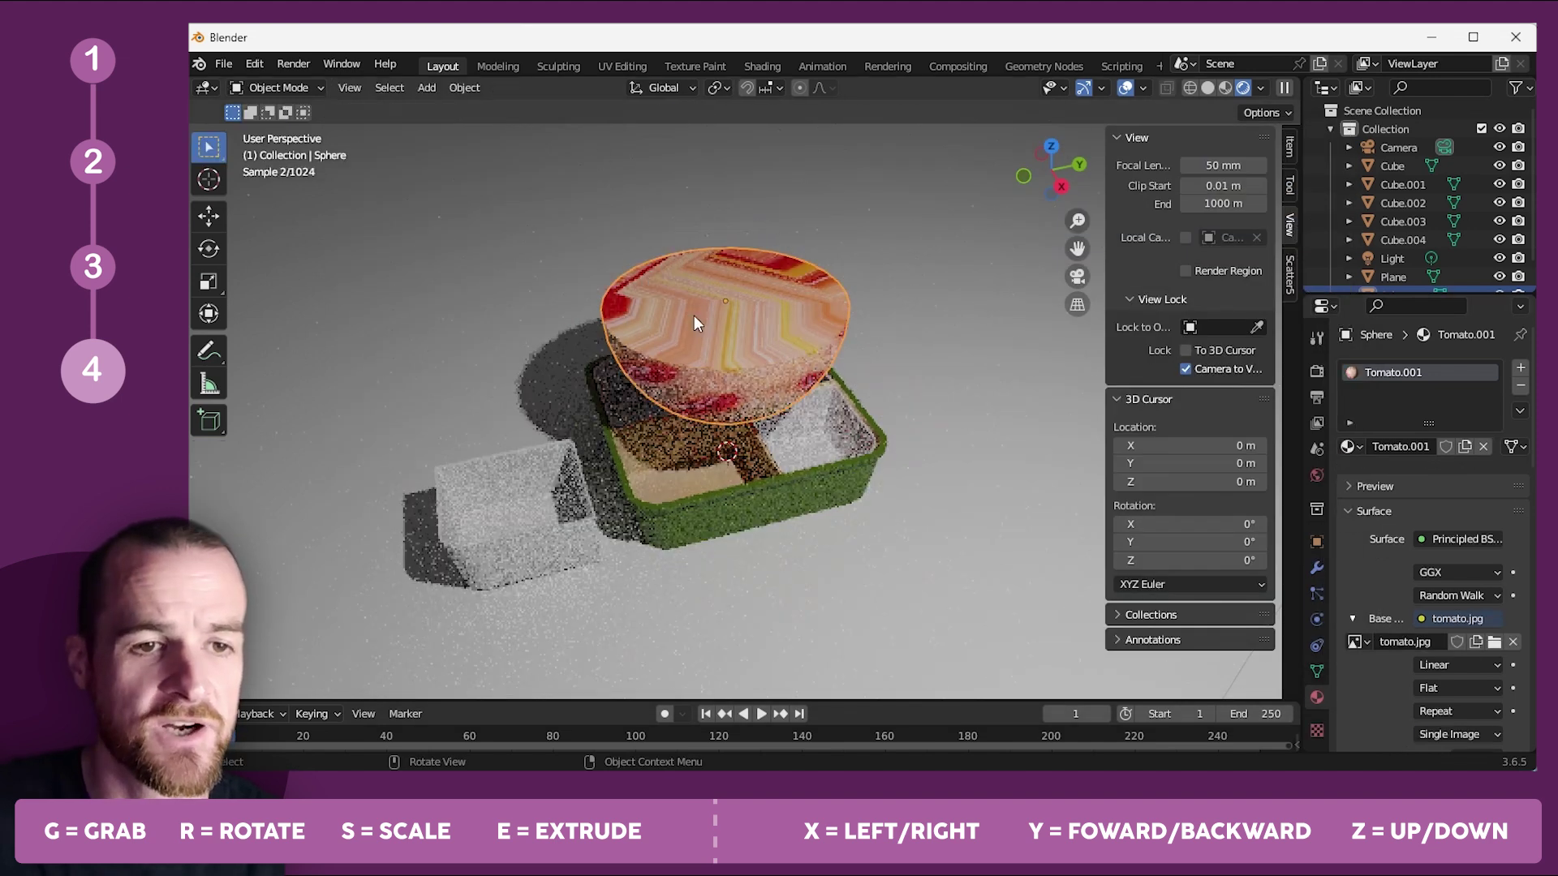
pyautogui.press('Tab')
pyautogui.press('a')
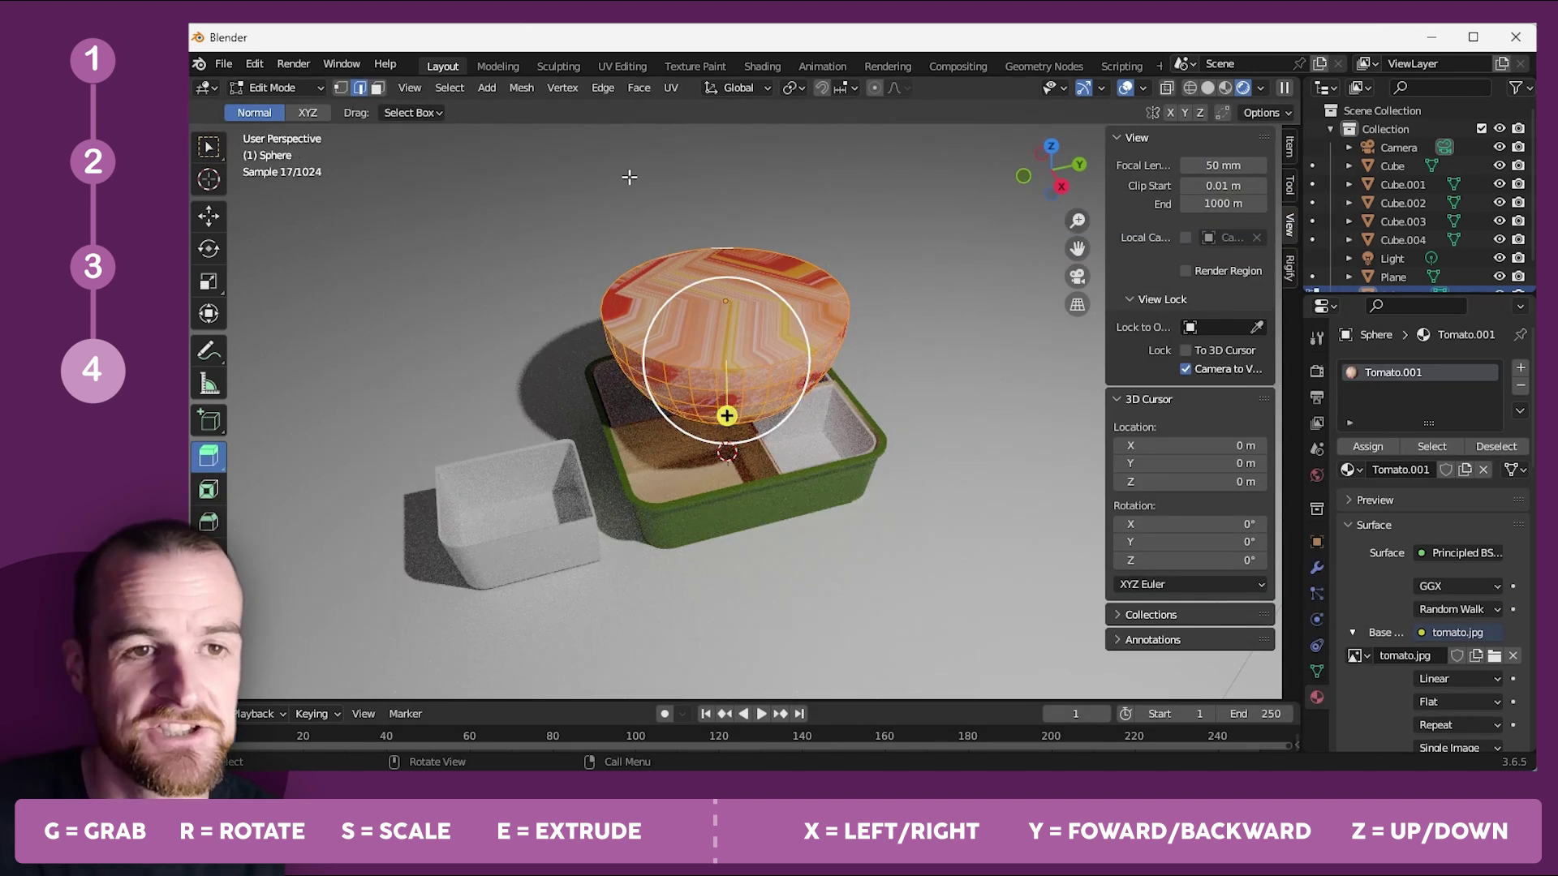
pyautogui.click(671, 84)
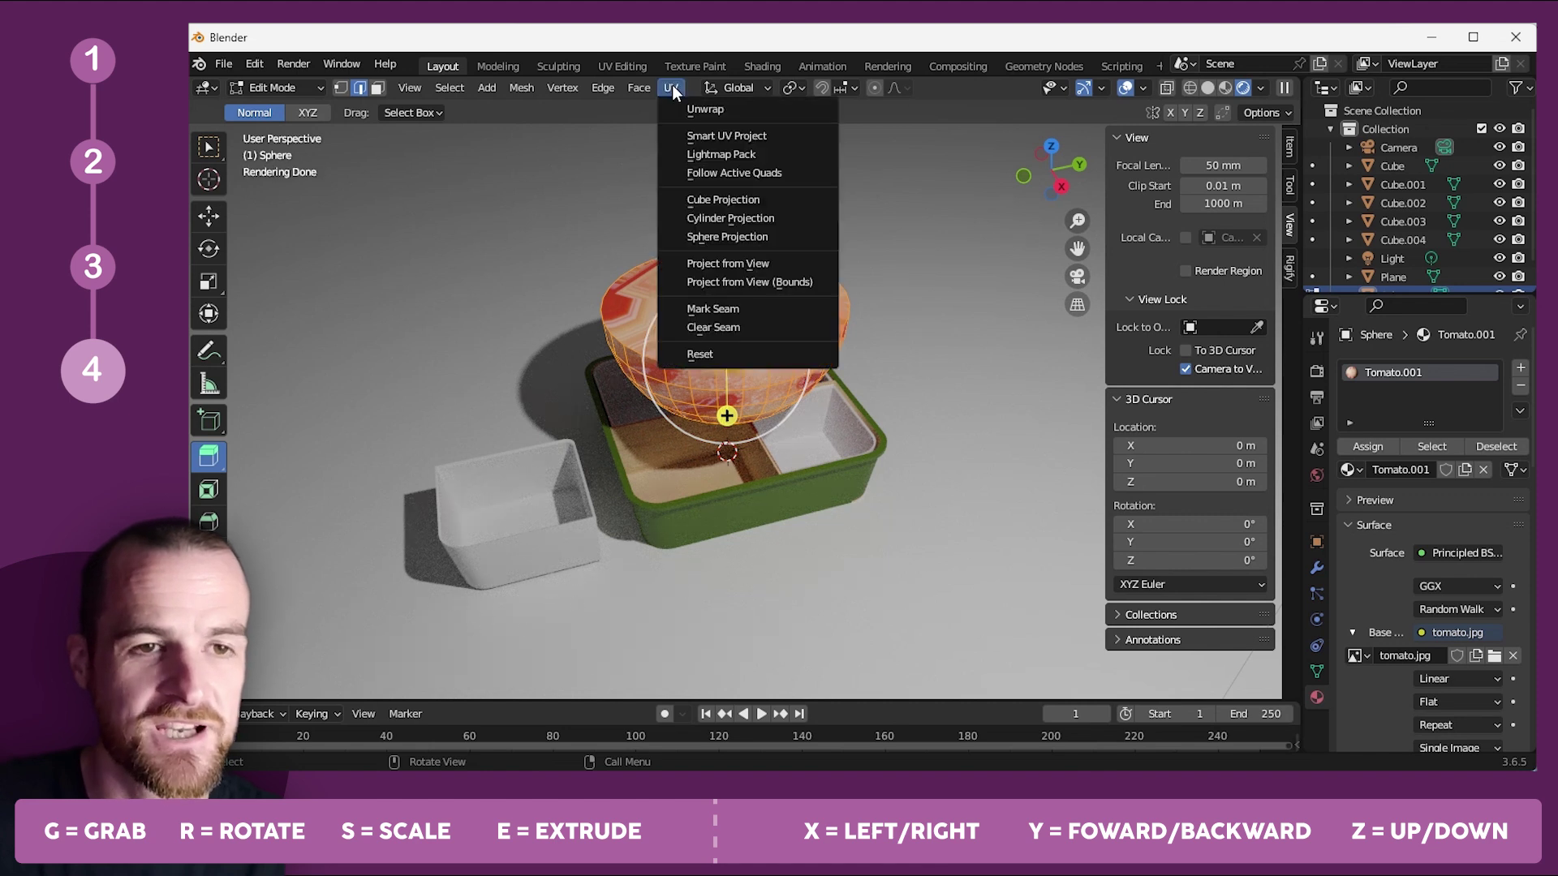
pyautogui.click(716, 134)
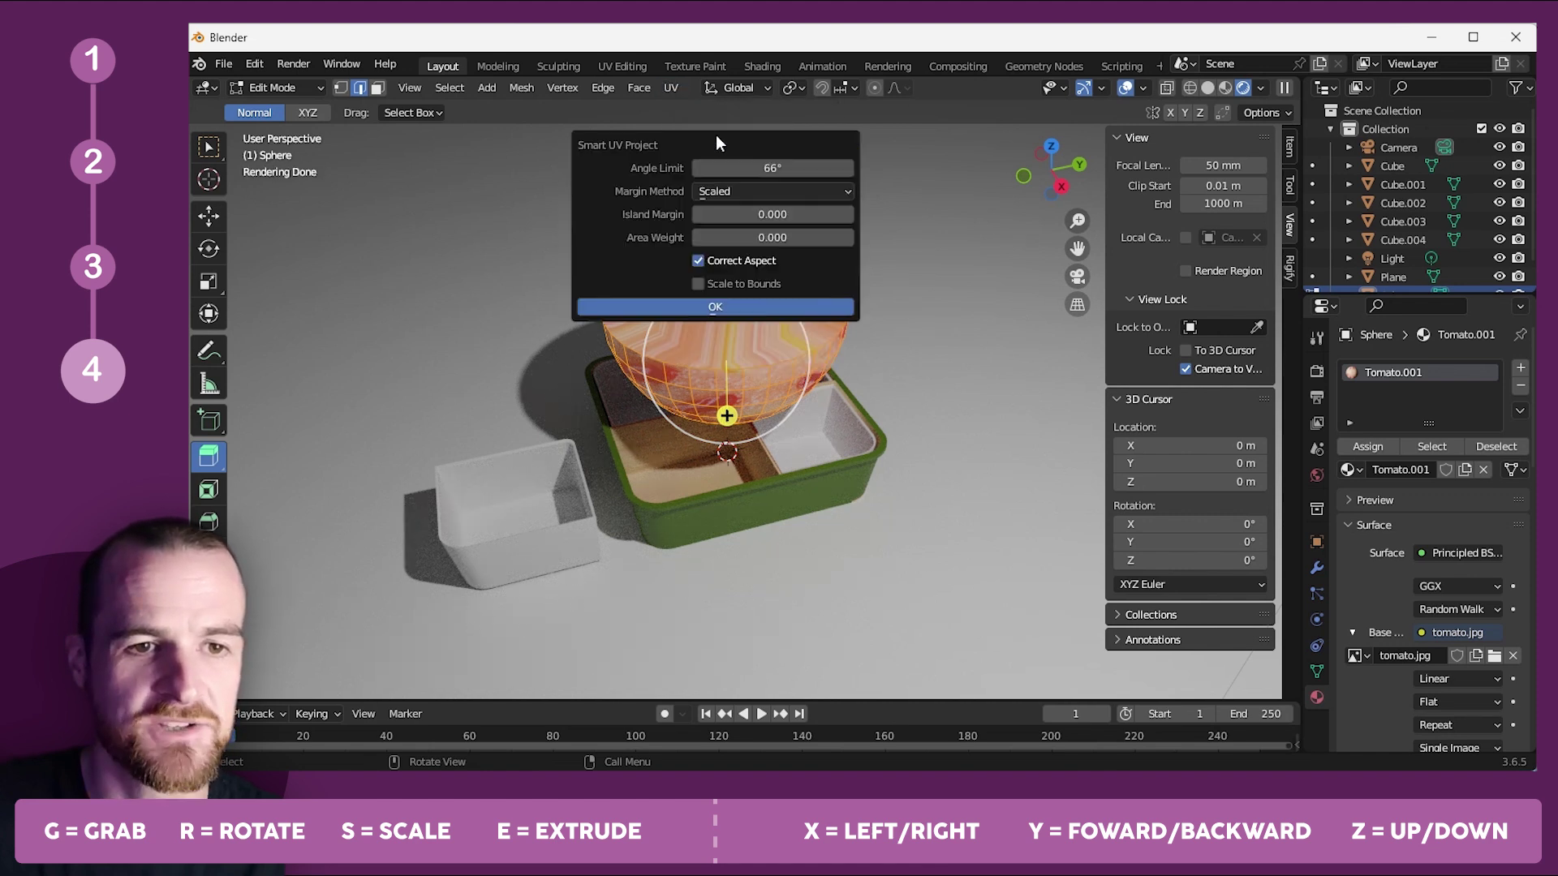
pyautogui.click(753, 300)
pyautogui.moveTo(753, 306); pyautogui.dragTo(766, 469, button='middle')
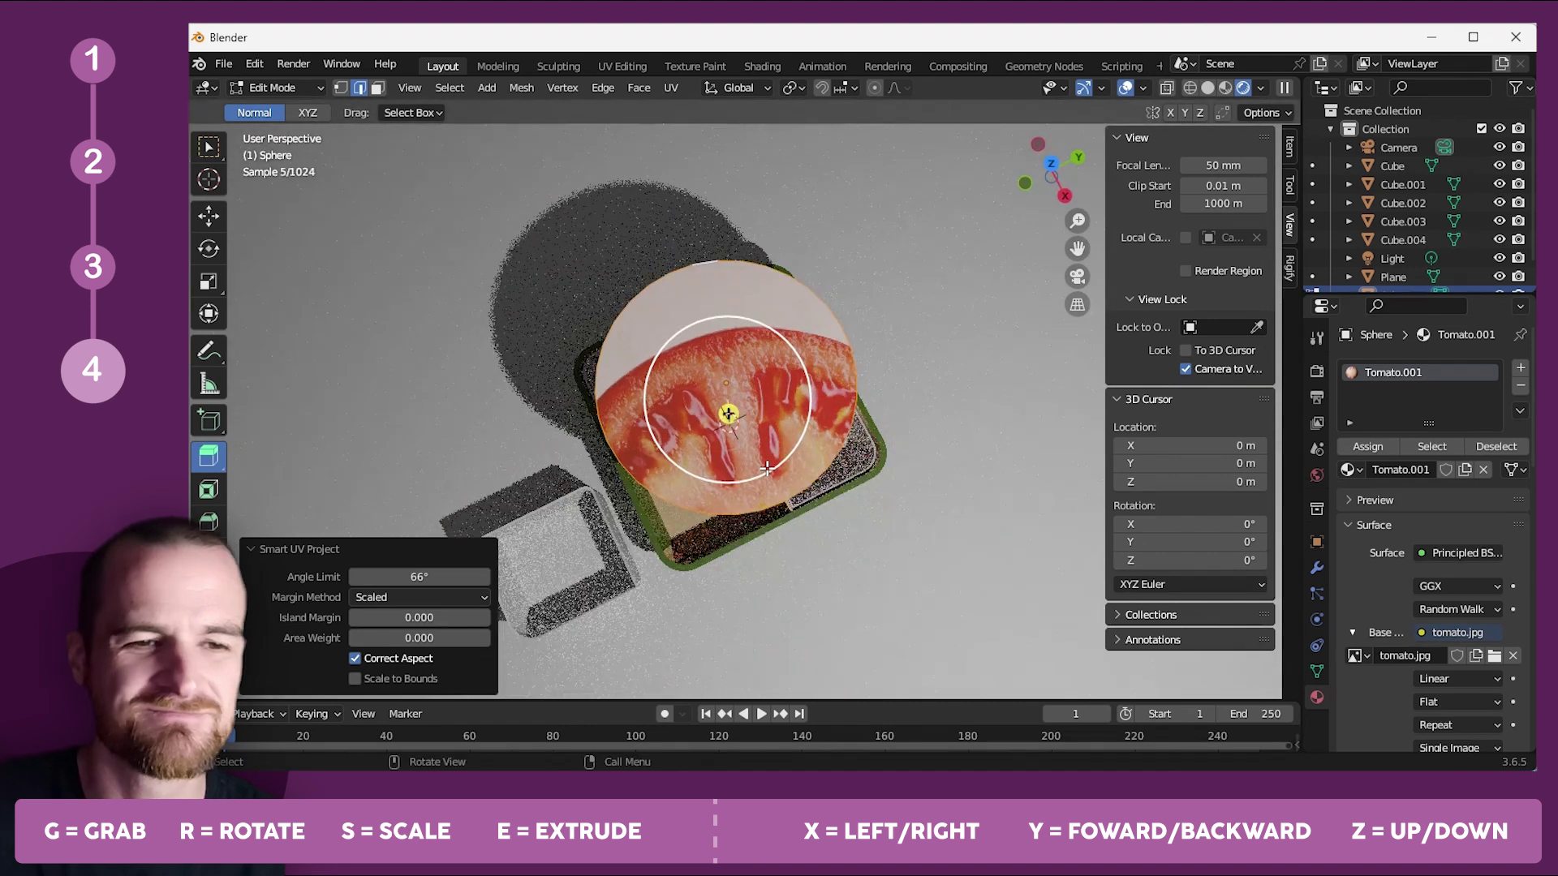
# Switch to the UV Editing workspace and select only the half-sphere's flat top face in face select mode.
pyautogui.click(615, 64)
pyautogui.press('Home')
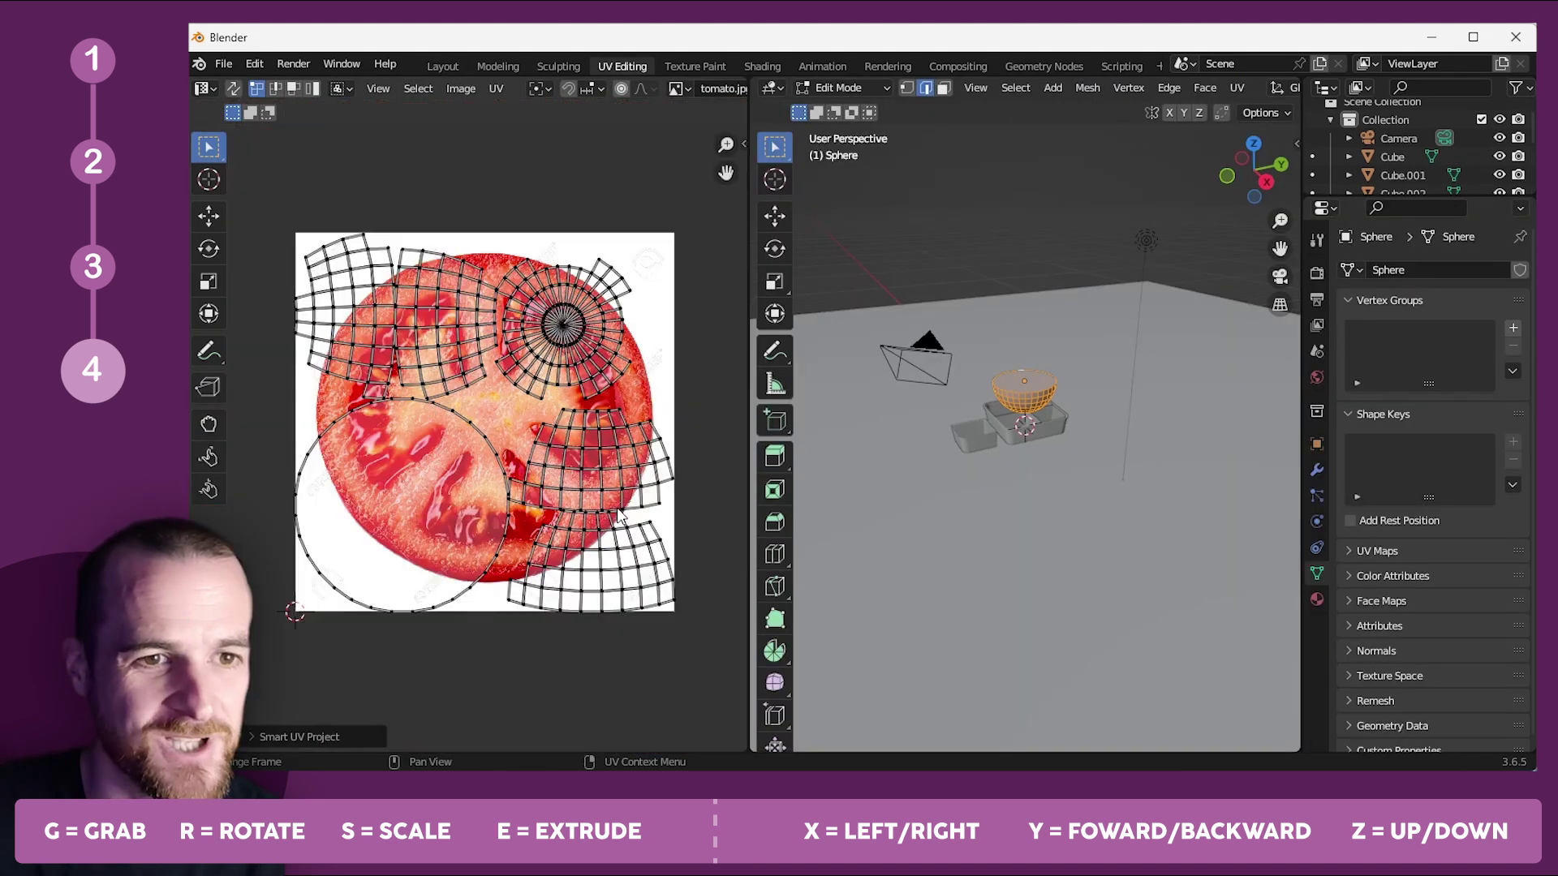
pyautogui.keyDown('shift'); pyautogui.moveTo(560, 519); pyautogui.dragTo(640, 432, button='middle'); pyautogui.keyUp('shift')
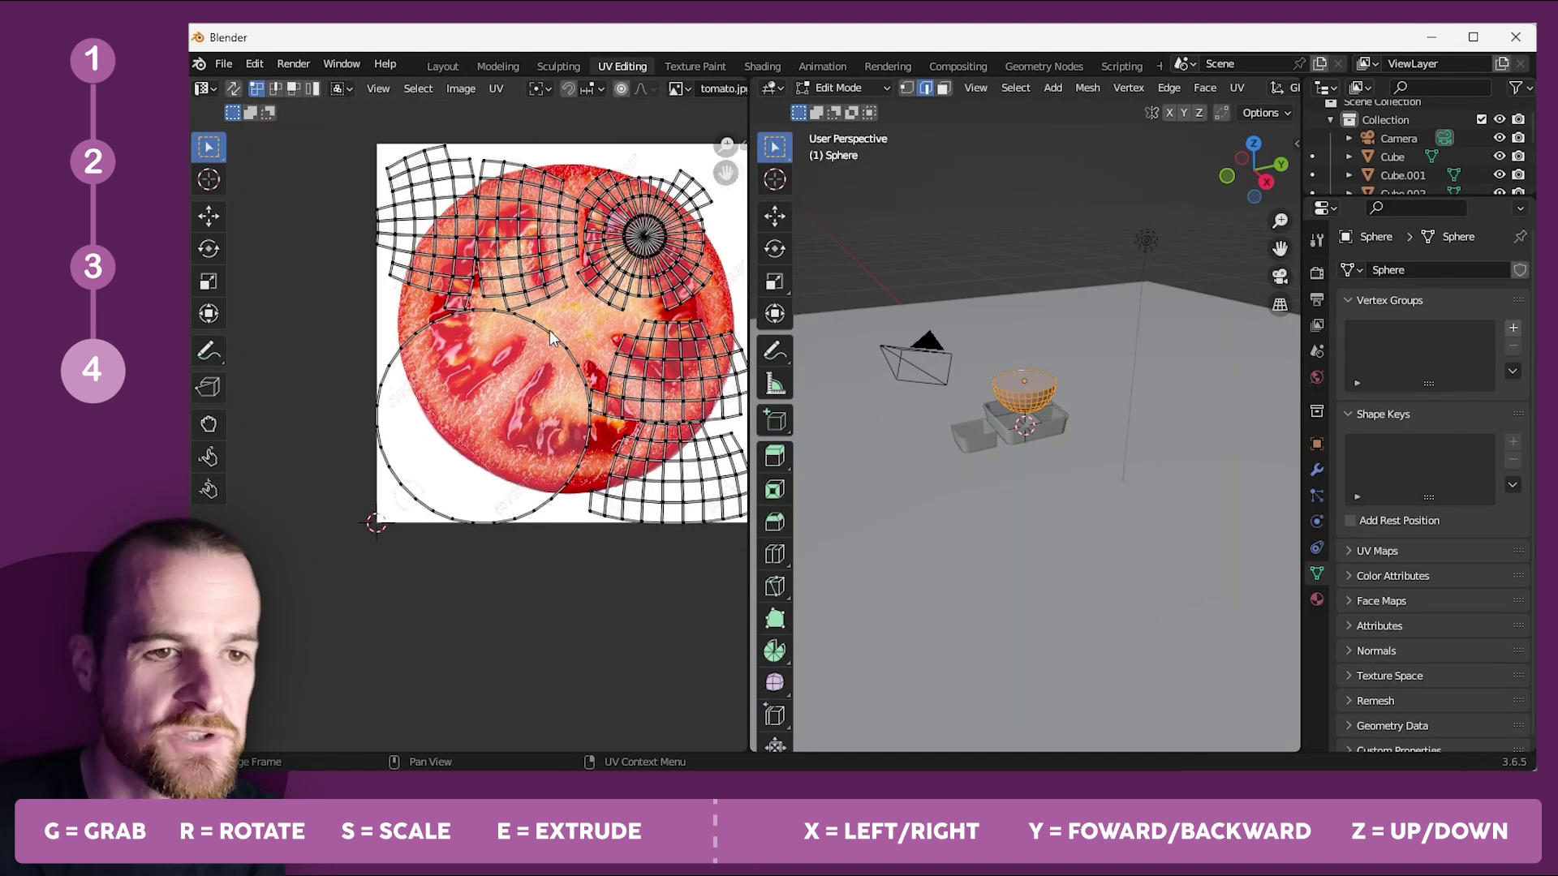
pyautogui.click(1023, 381)
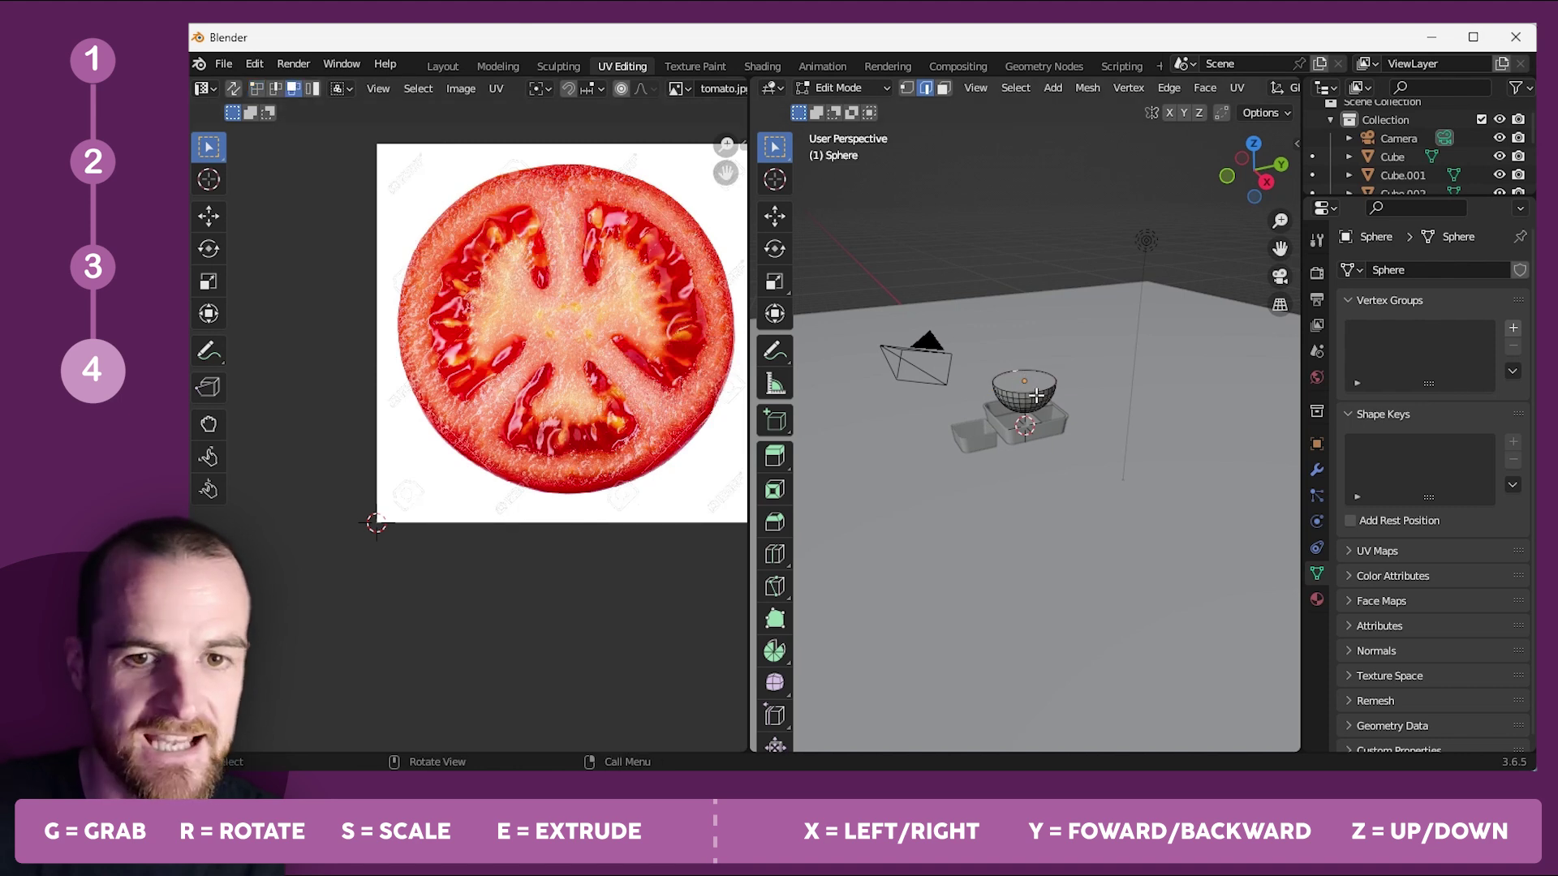
pyautogui.click(944, 88)
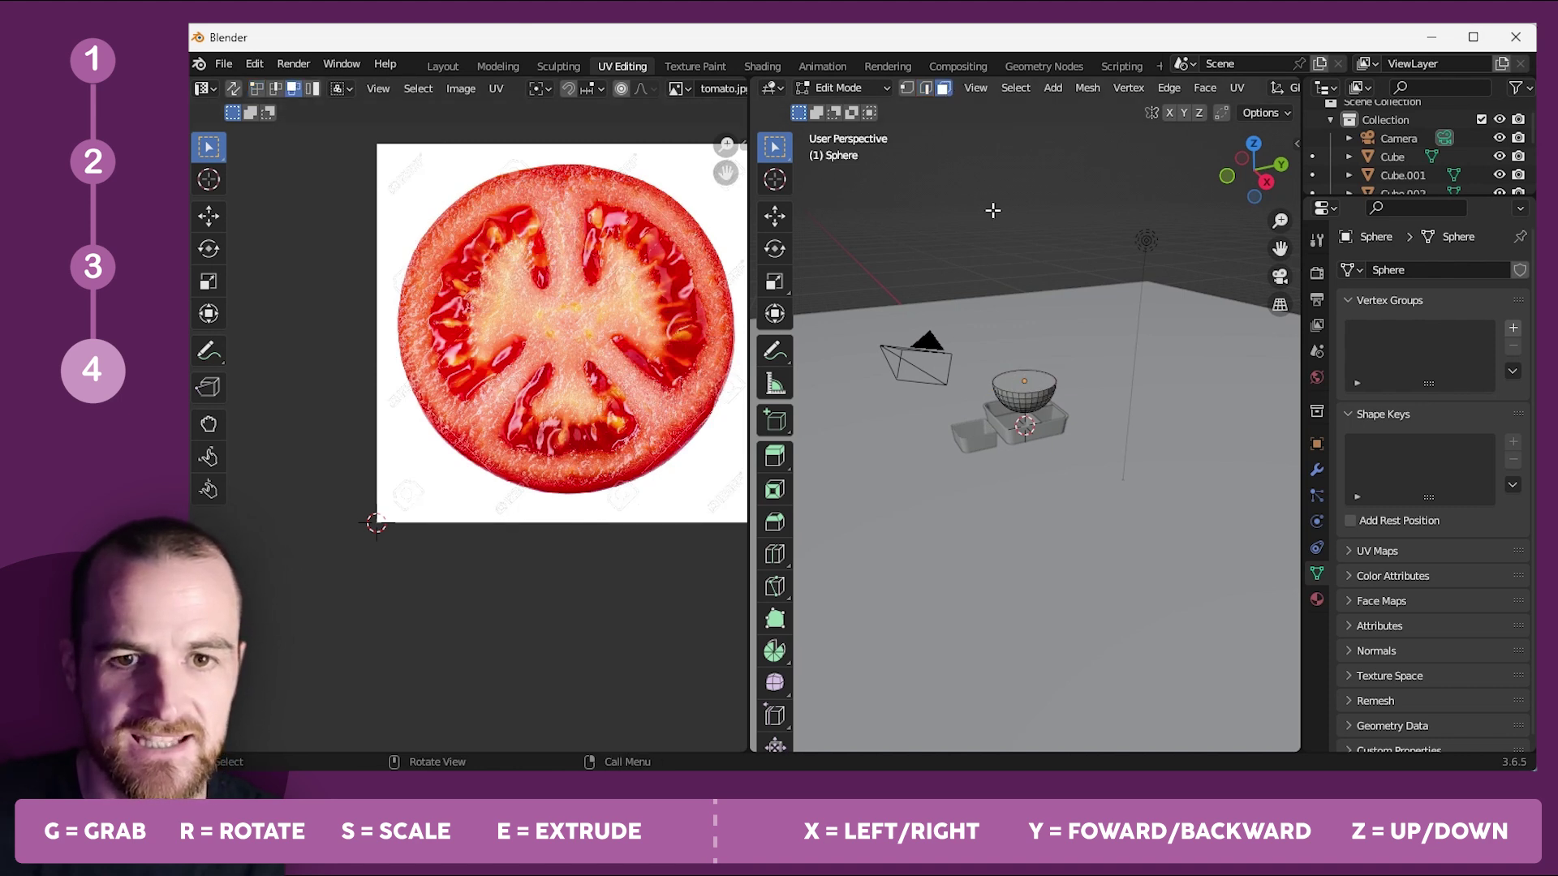
pyautogui.click(1037, 370)
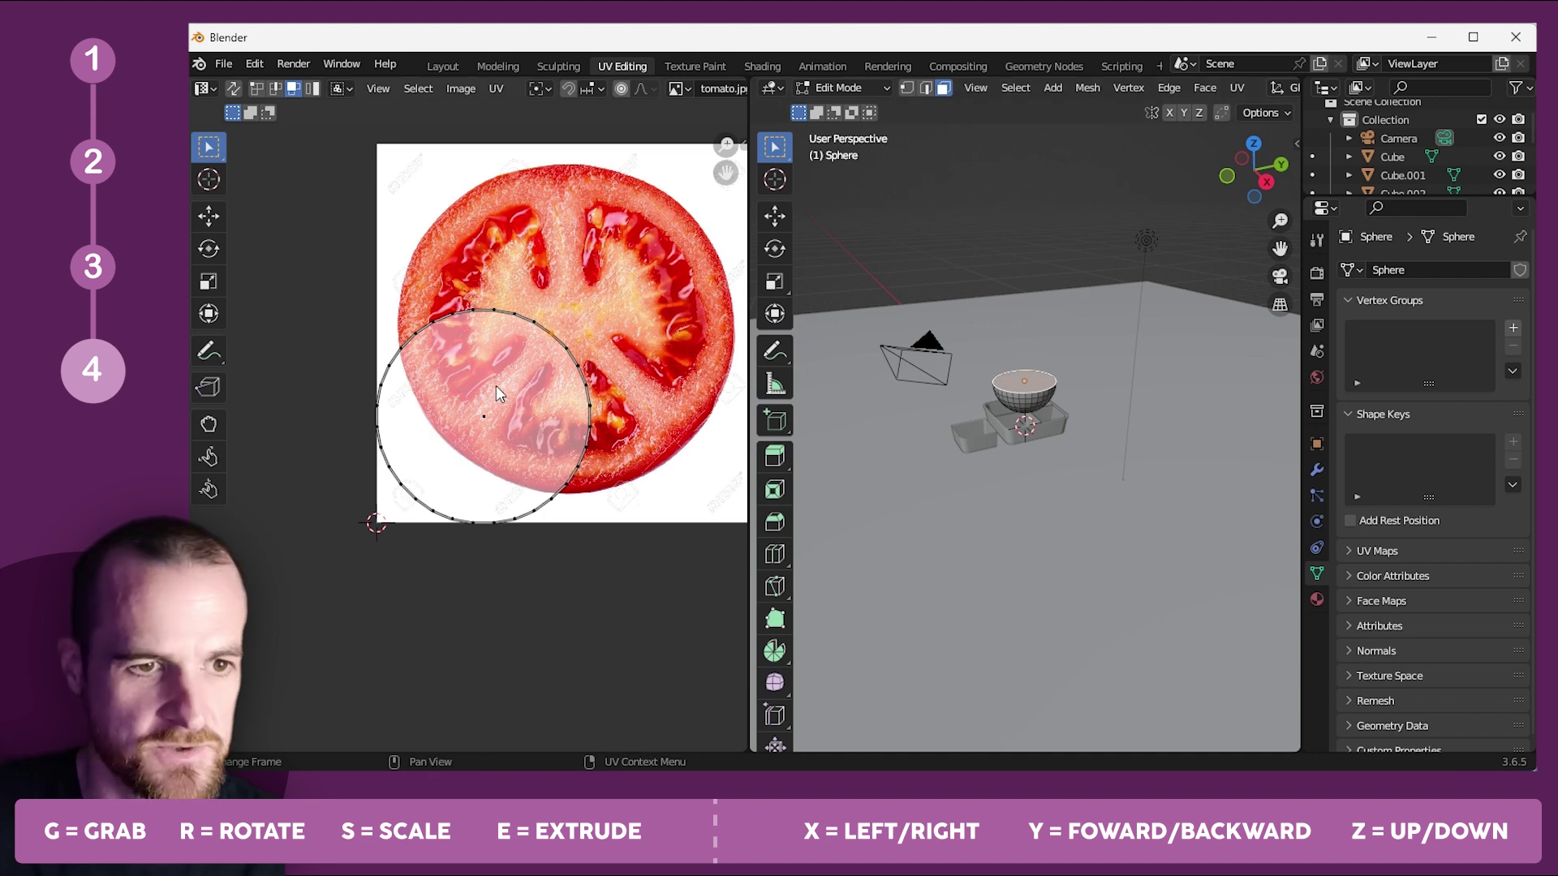
# Move the top face's circular UV island onto the tomato slice and scale it about 1.5 times to match the slice's outline.
pyautogui.press('a')
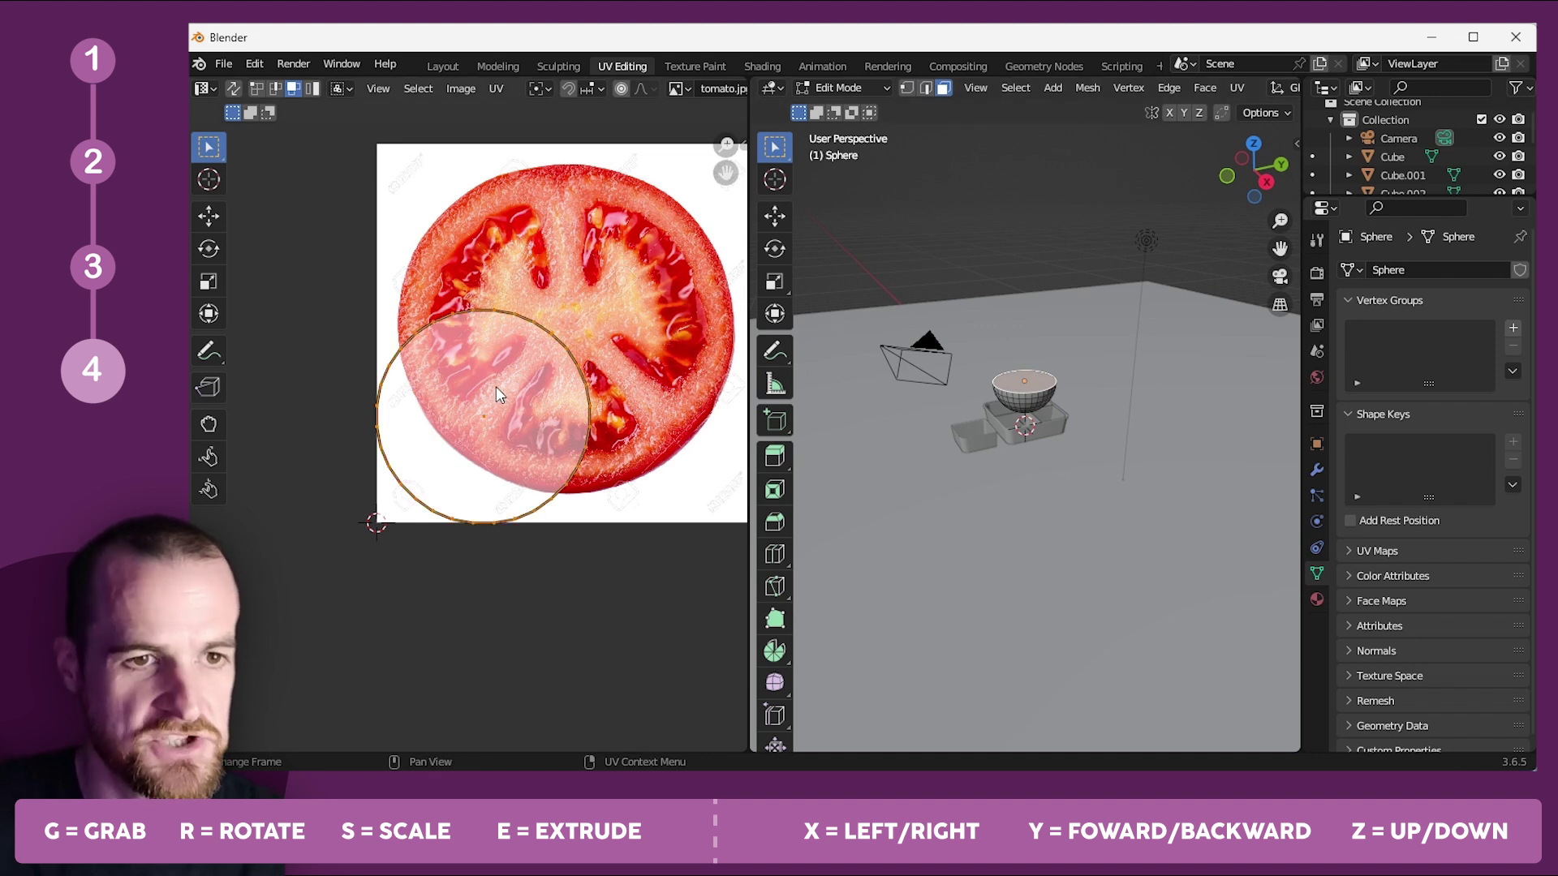
pyautogui.press('g')
pyautogui.click(578, 306)
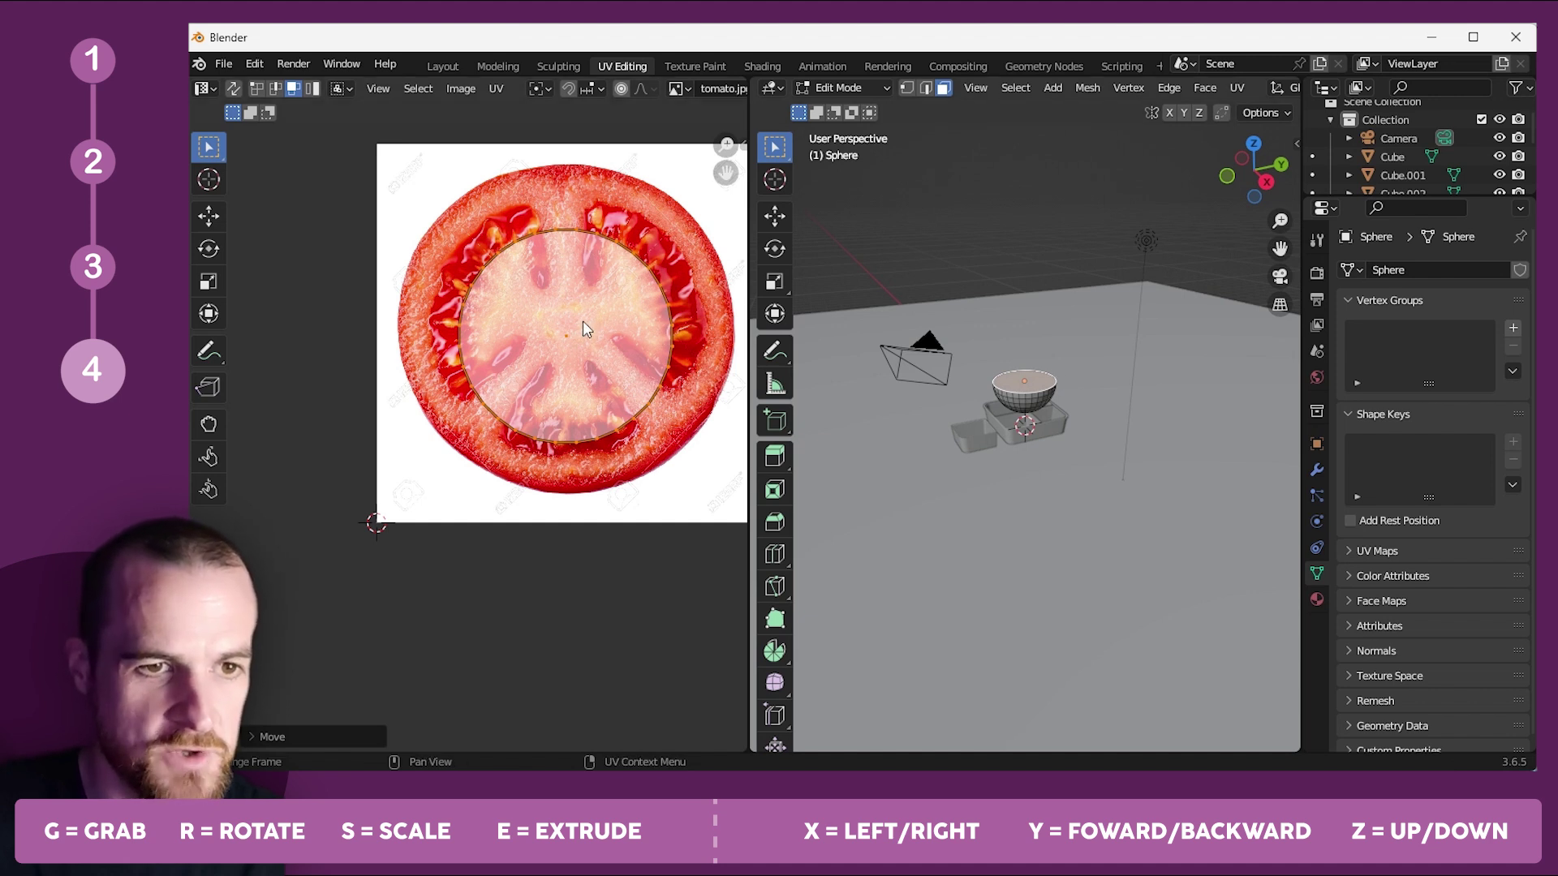
pyautogui.press('s')
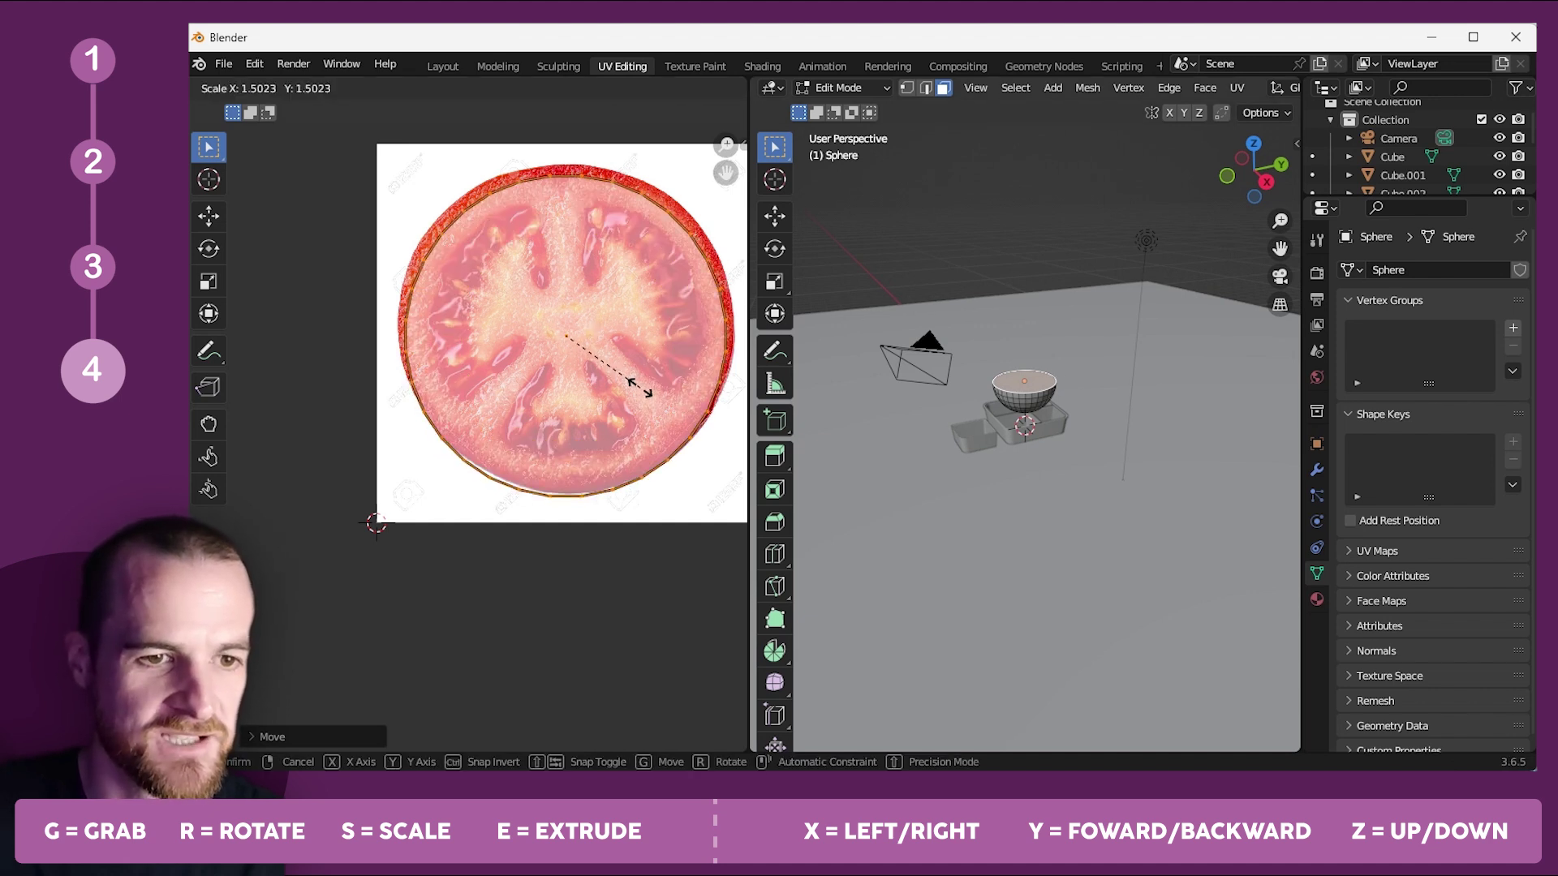
pyautogui.press('g')
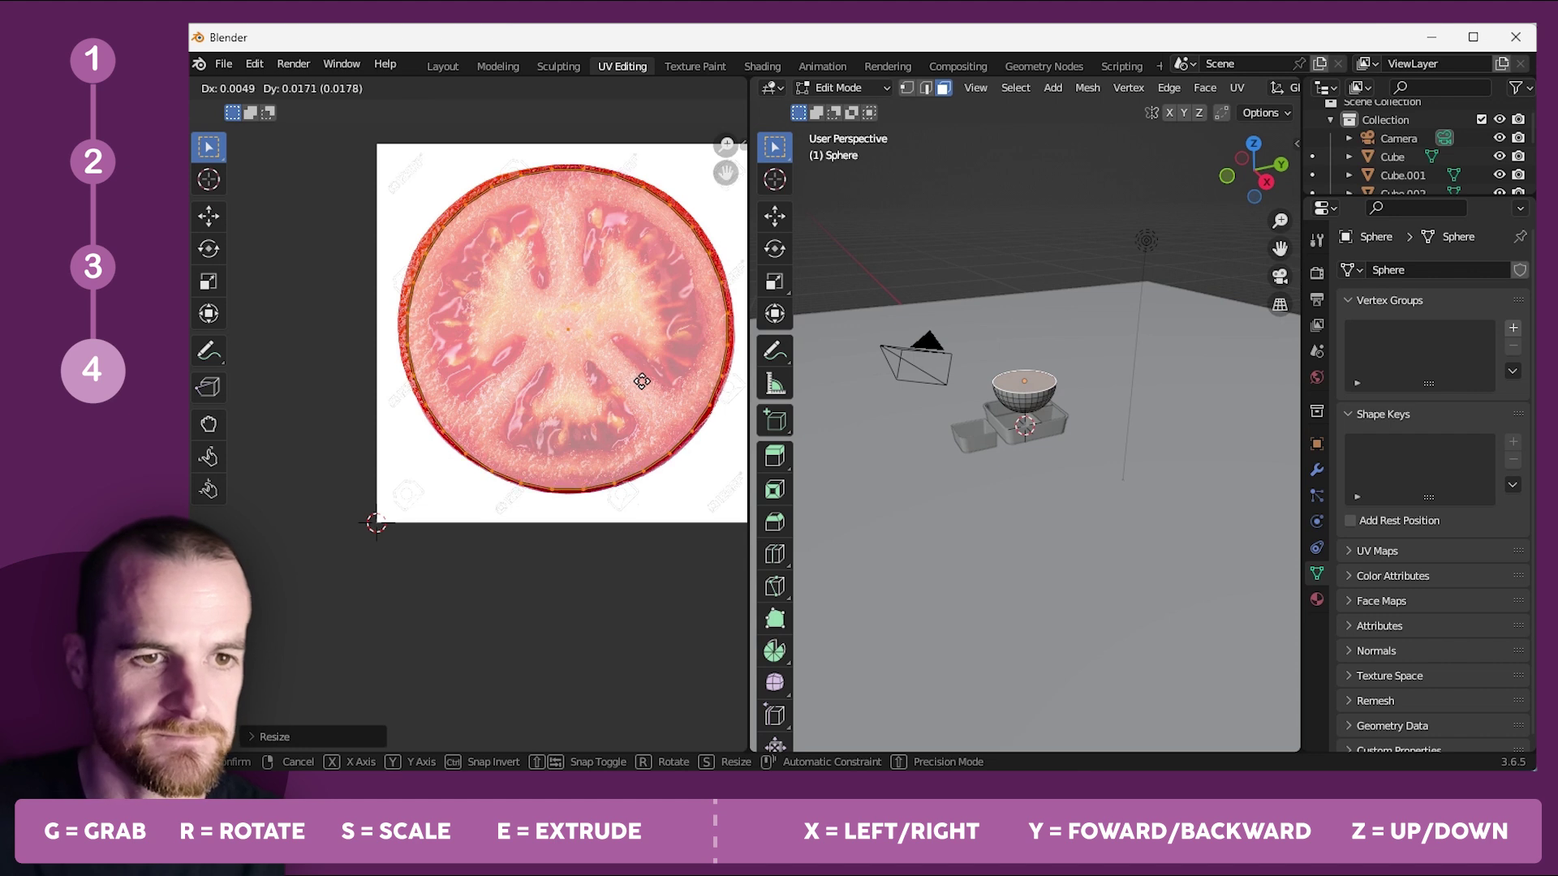
pyautogui.click(642, 383)
# Return to the Layout workspace, reselect the tomato half from a side angle and enter Edit Mode on it.
pyautogui.press('Tab')
pyautogui.click(443, 64)
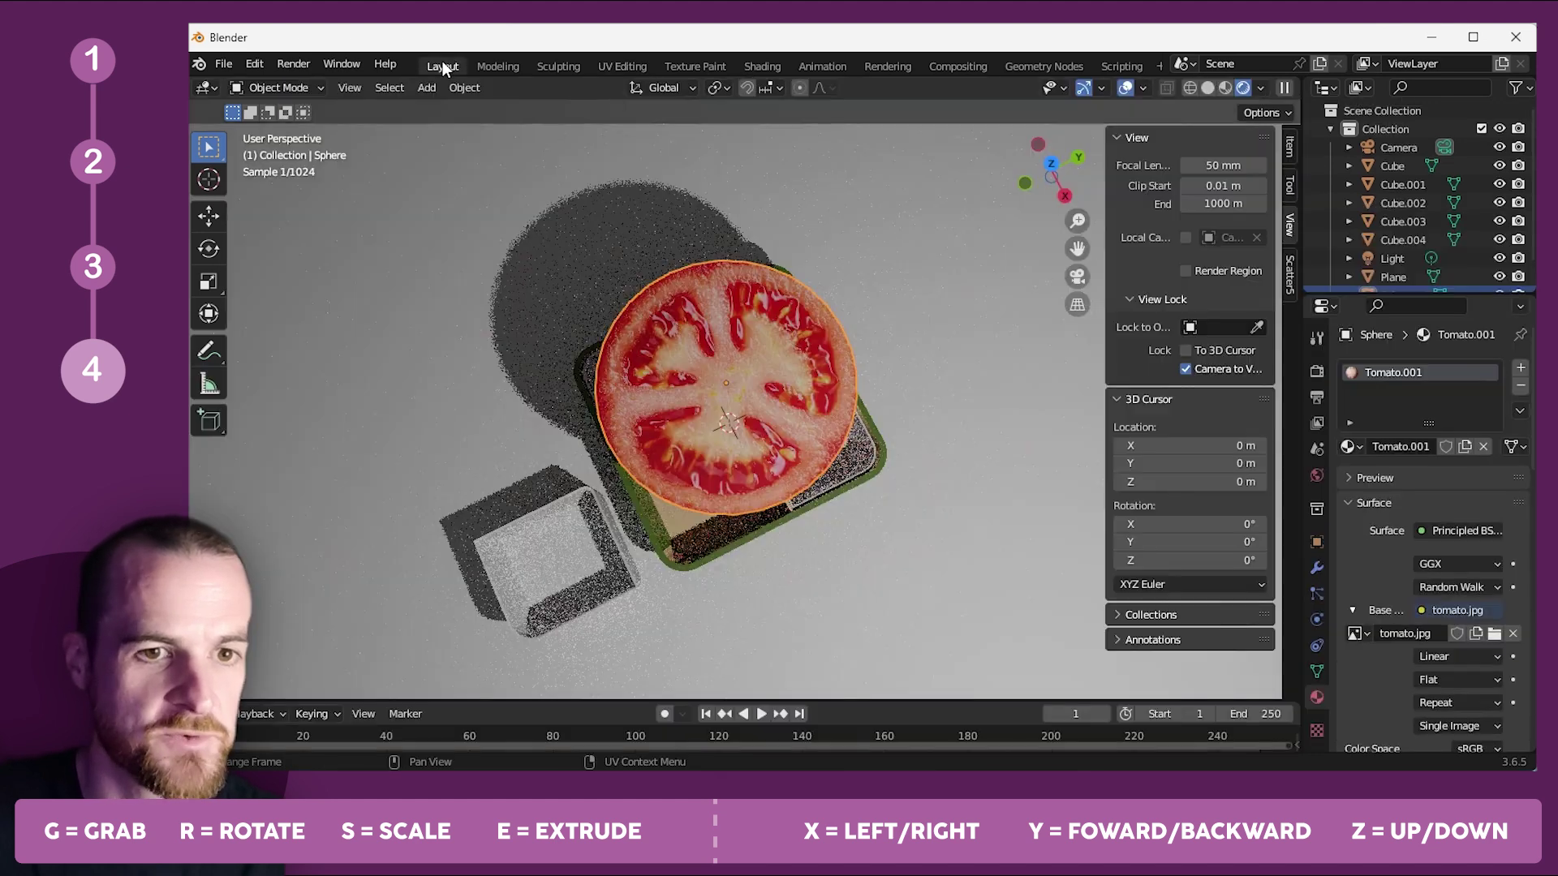
pyautogui.click(812, 479)
pyautogui.moveTo(812, 479); pyautogui.dragTo(818, 362, button='middle')
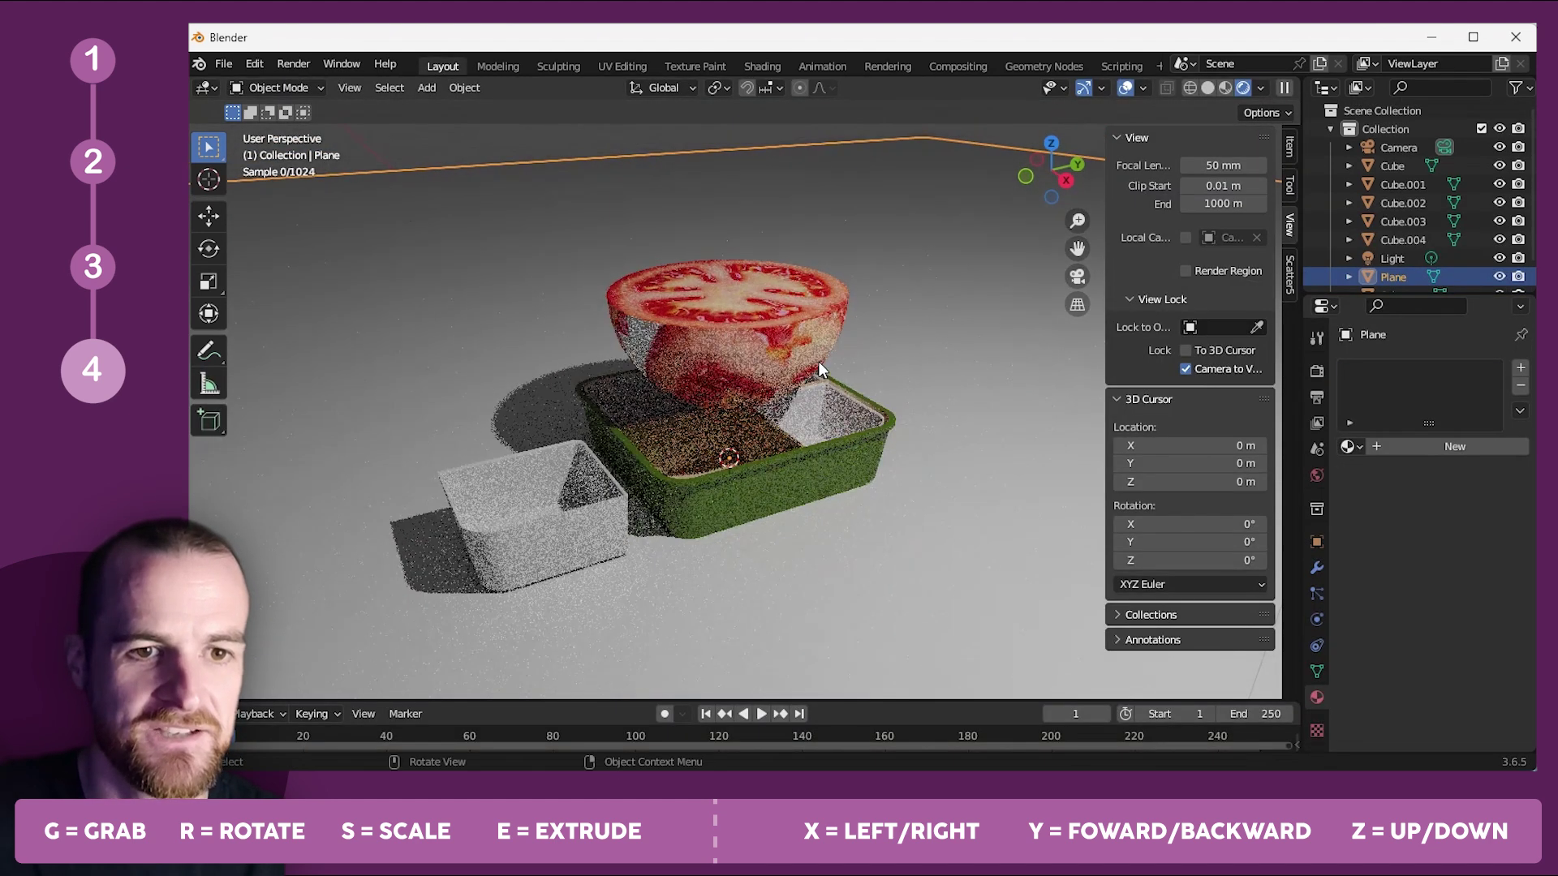
pyautogui.click(704, 360)
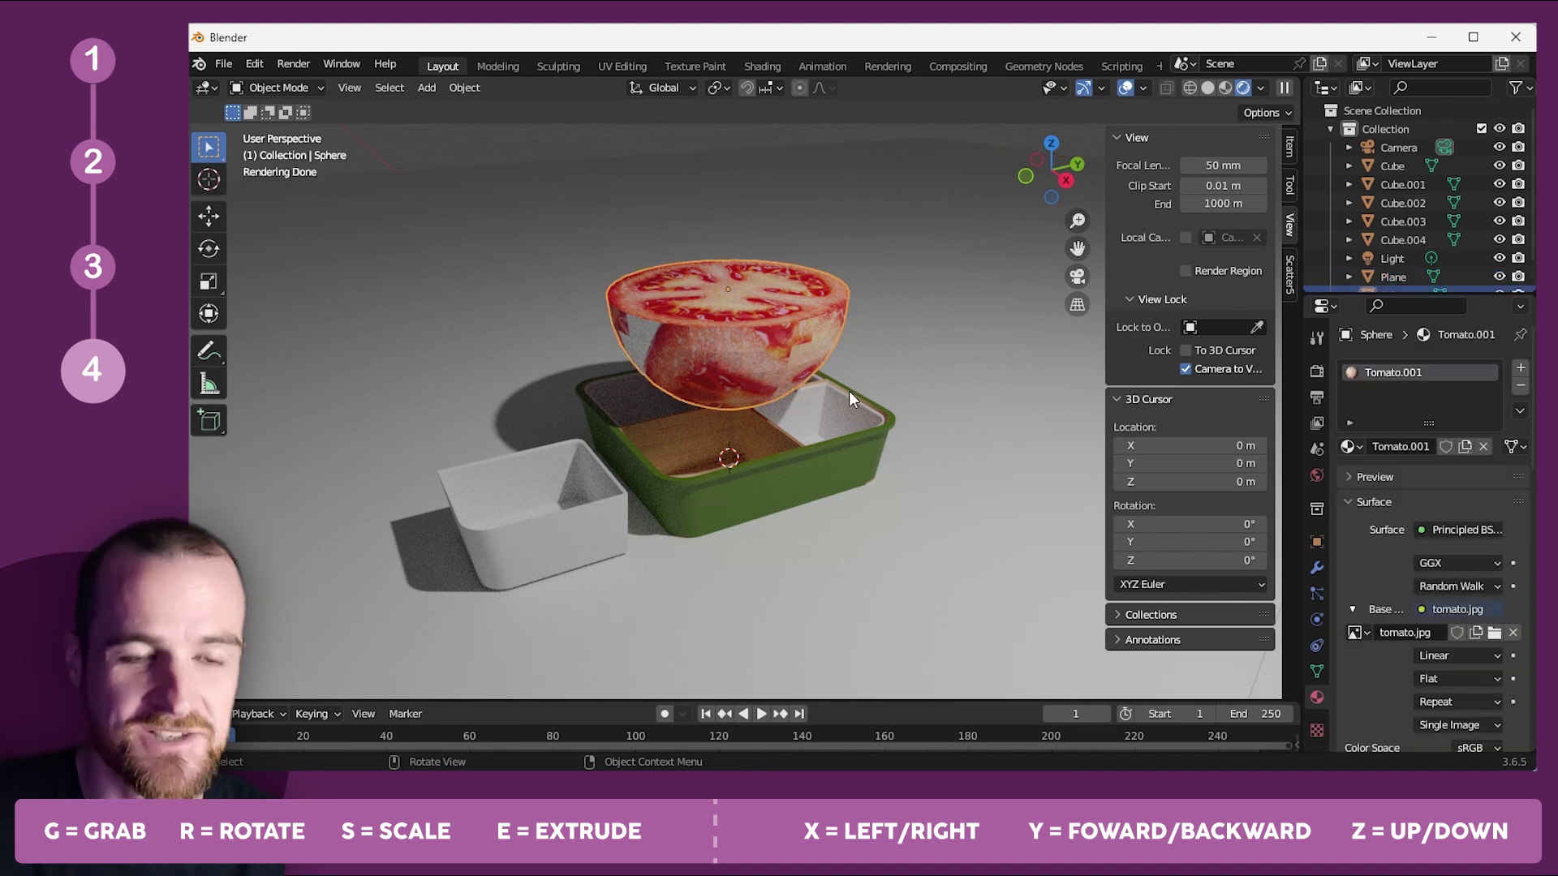
pyautogui.press('Tab')
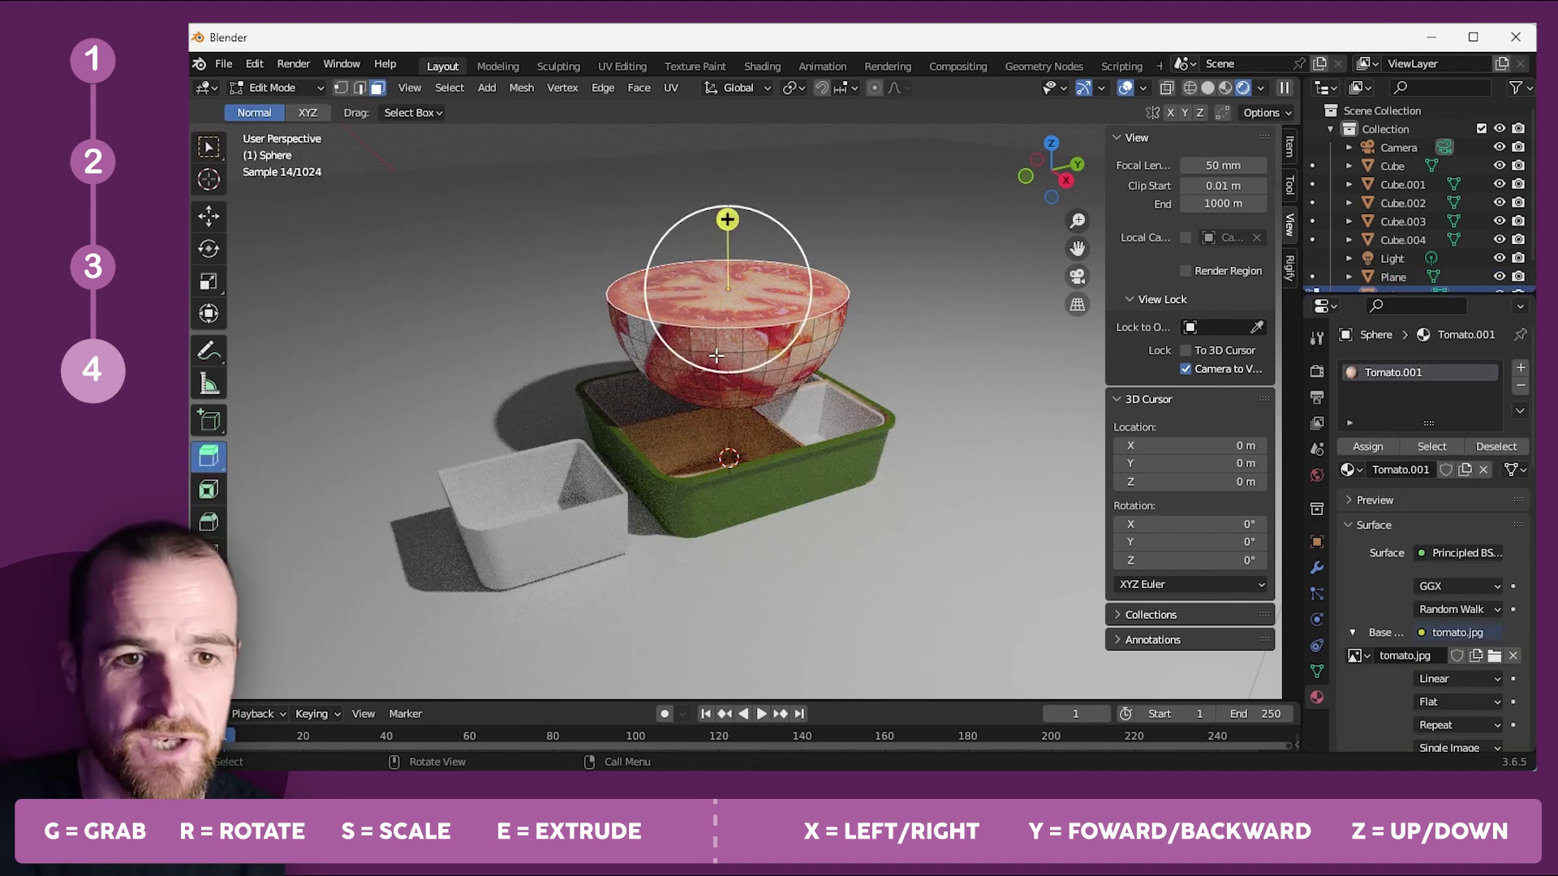
# Select all the curved outer faces of the tomato half, leaving the flat sliced top face out of the selection.
pyautogui.press('a')
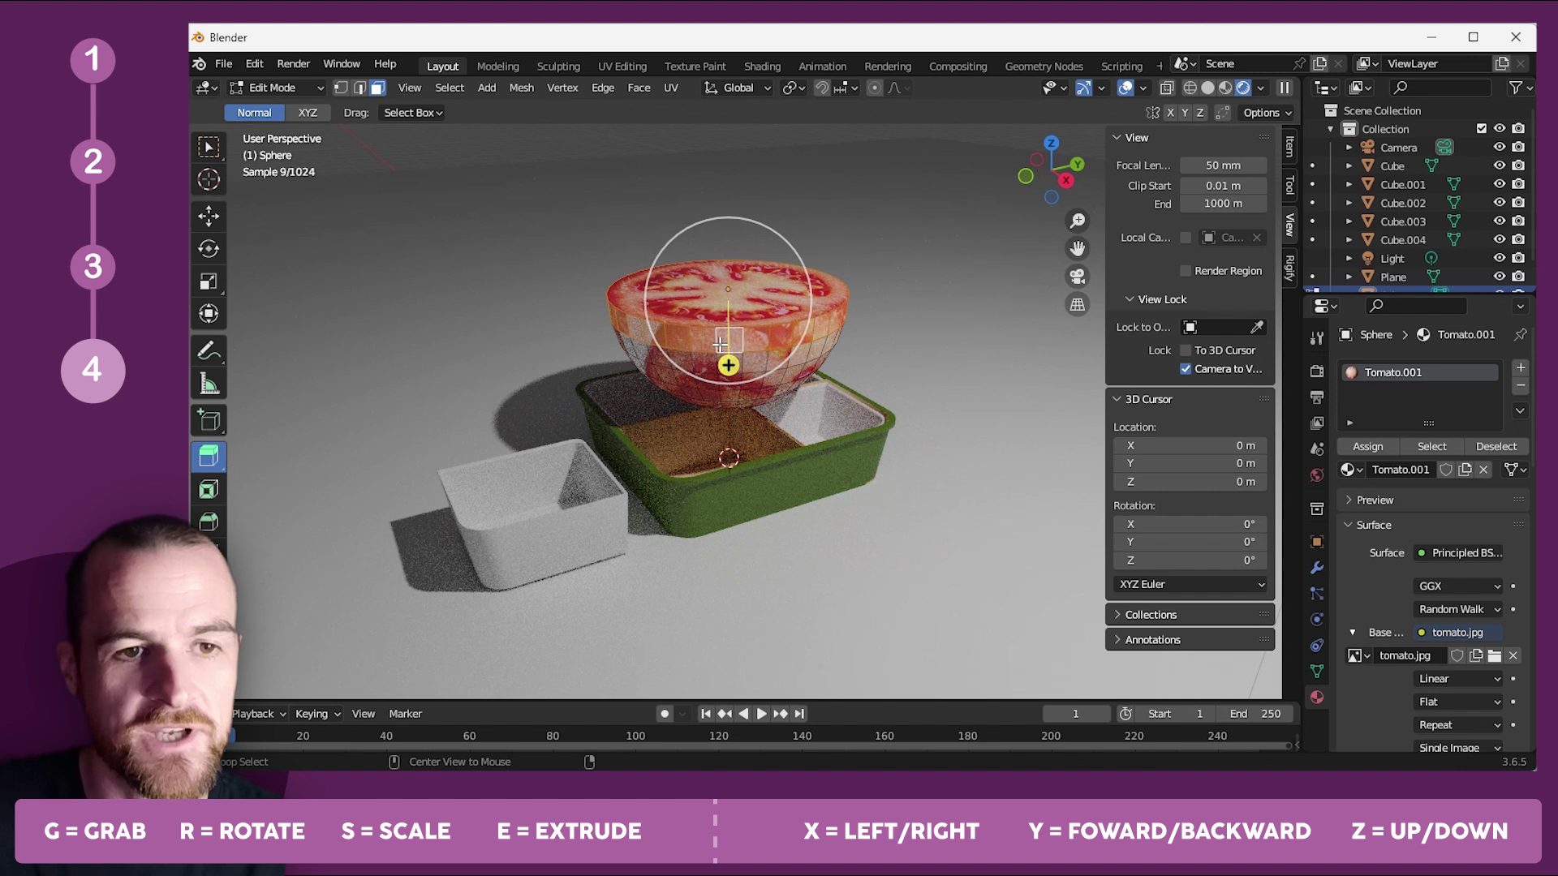
pyautogui.moveTo(719, 366); pyautogui.dragTo(705, 398)
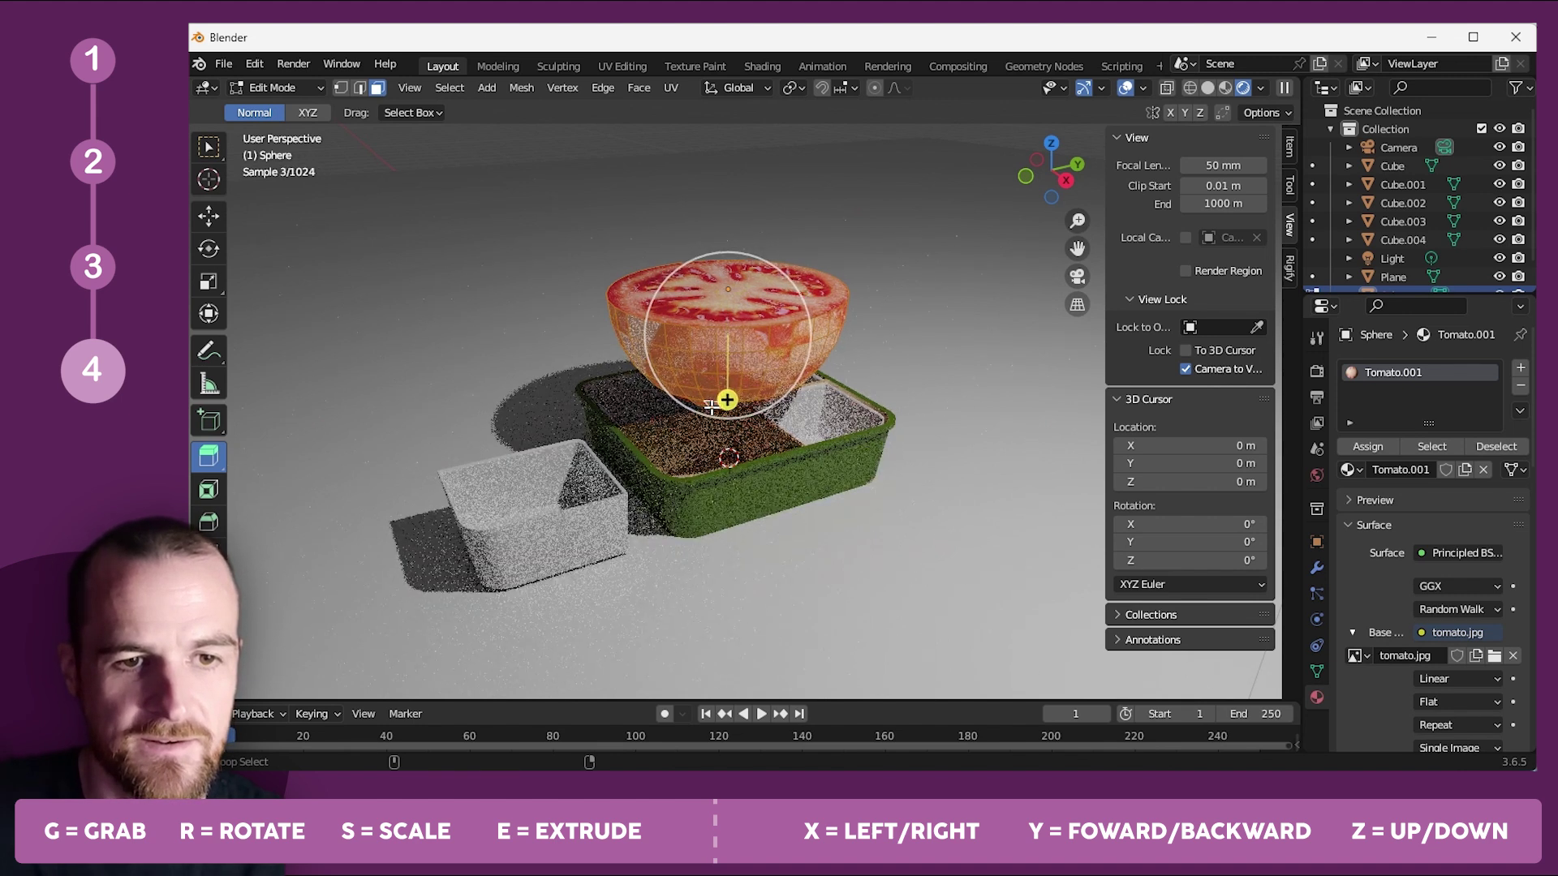
pyautogui.moveTo(707, 406); pyautogui.dragTo(753, 389, button='middle')
pyautogui.moveTo(753, 389); pyautogui.dragTo(743, 392)
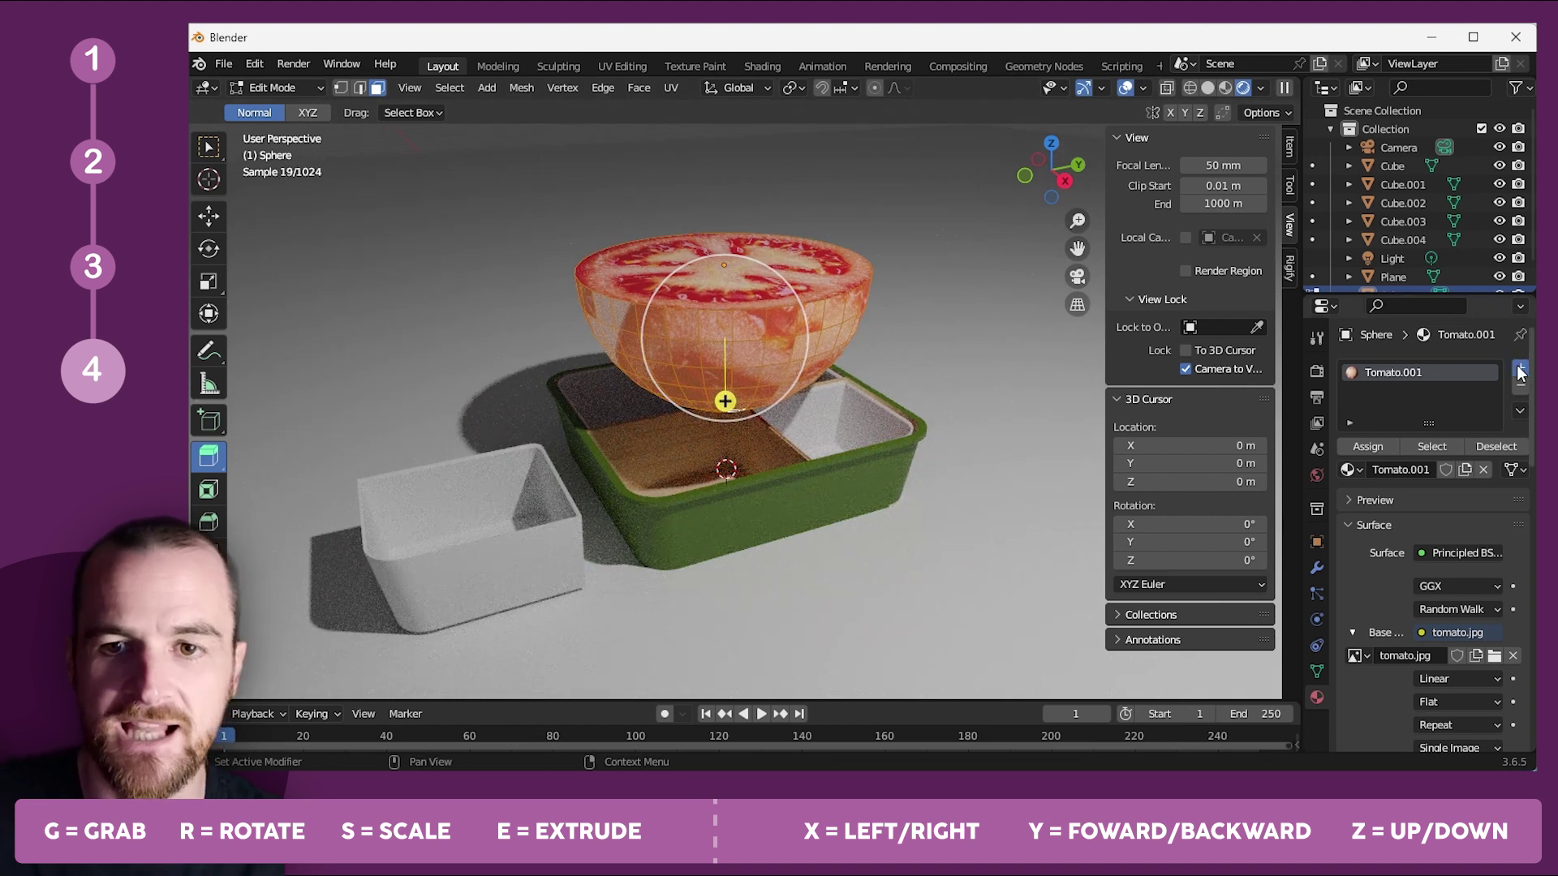
# Add a second material slot with the existing red Tomato material, assign it to the selected skin faces and leave Edit Mode.
pyautogui.click(1521, 372)
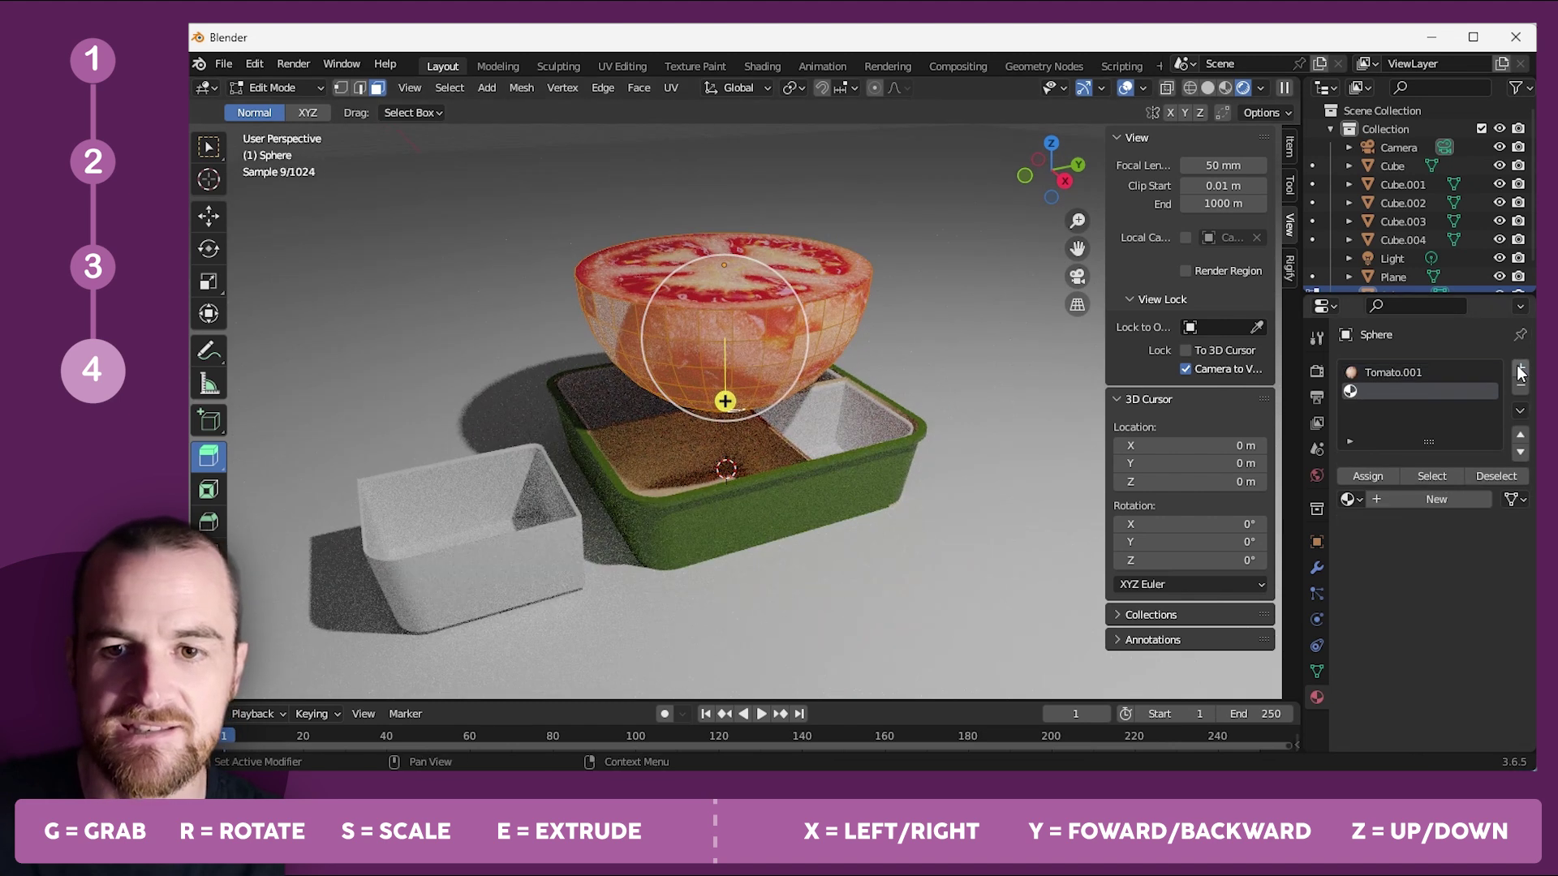
pyautogui.click(1353, 500)
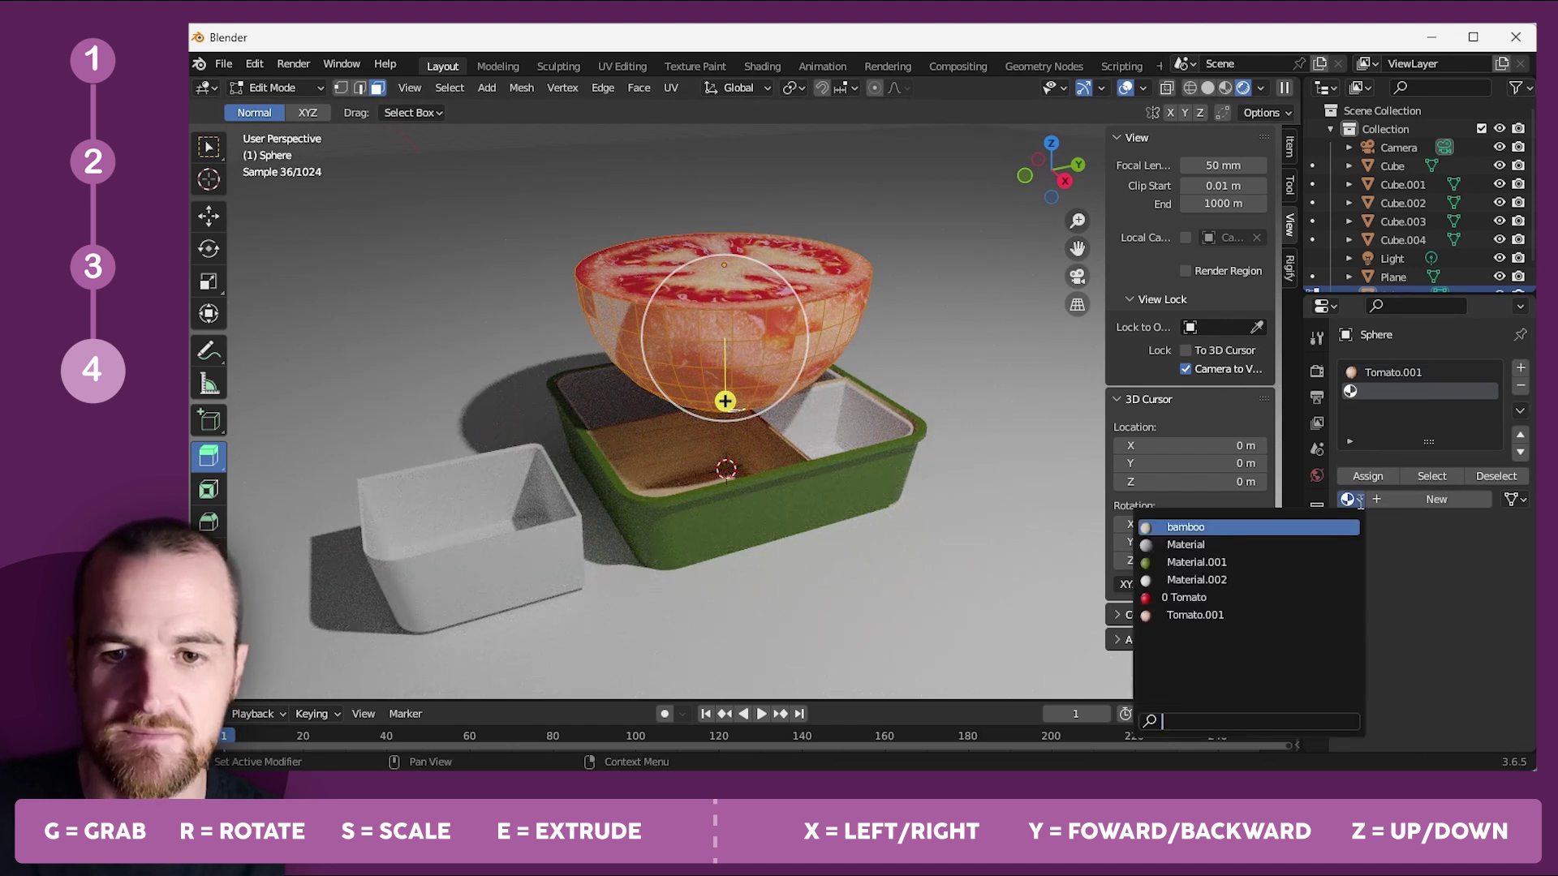
pyautogui.click(1210, 597)
pyautogui.press('Tab')
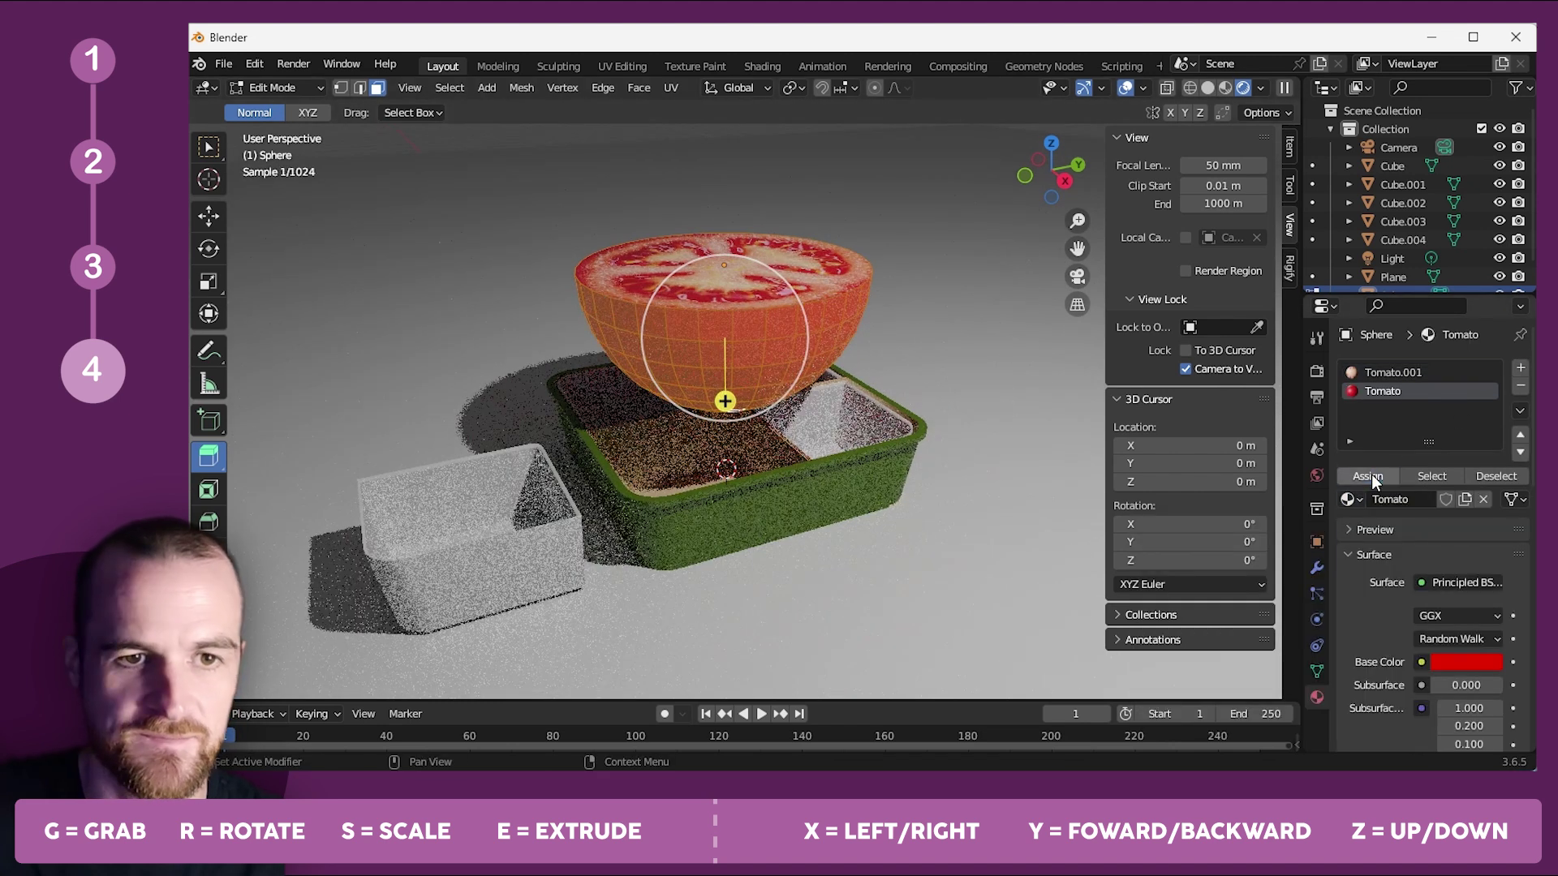
# Shade the tomato half smooth with Auto Smooth at 30°.
pyautogui.click(909, 301)
pyautogui.click(737, 333)
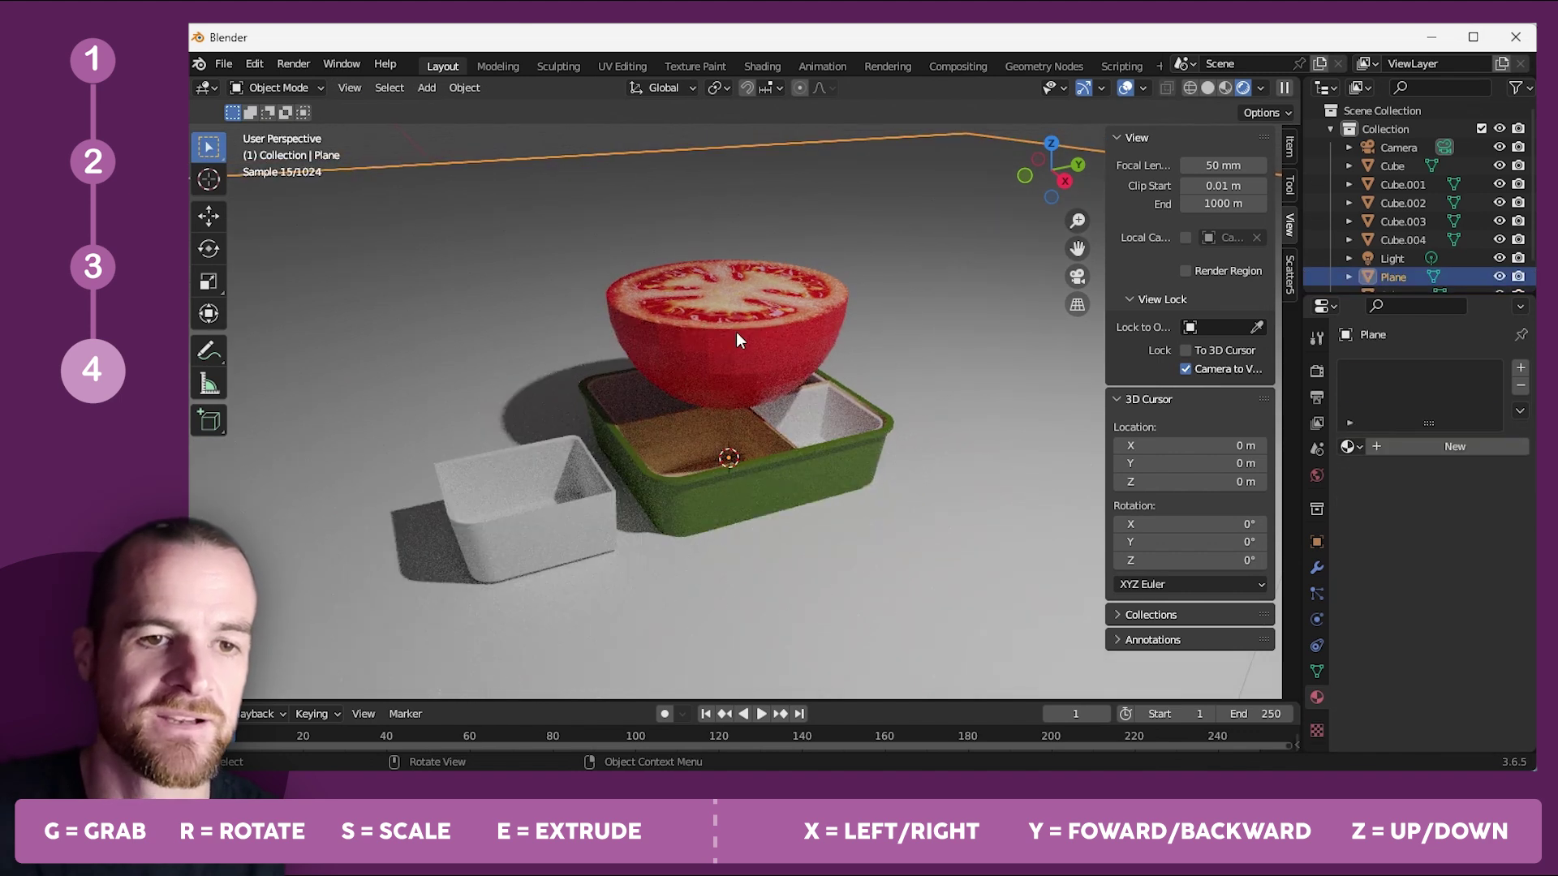
pyautogui.rightClick(737, 333)
pyautogui.click(711, 332)
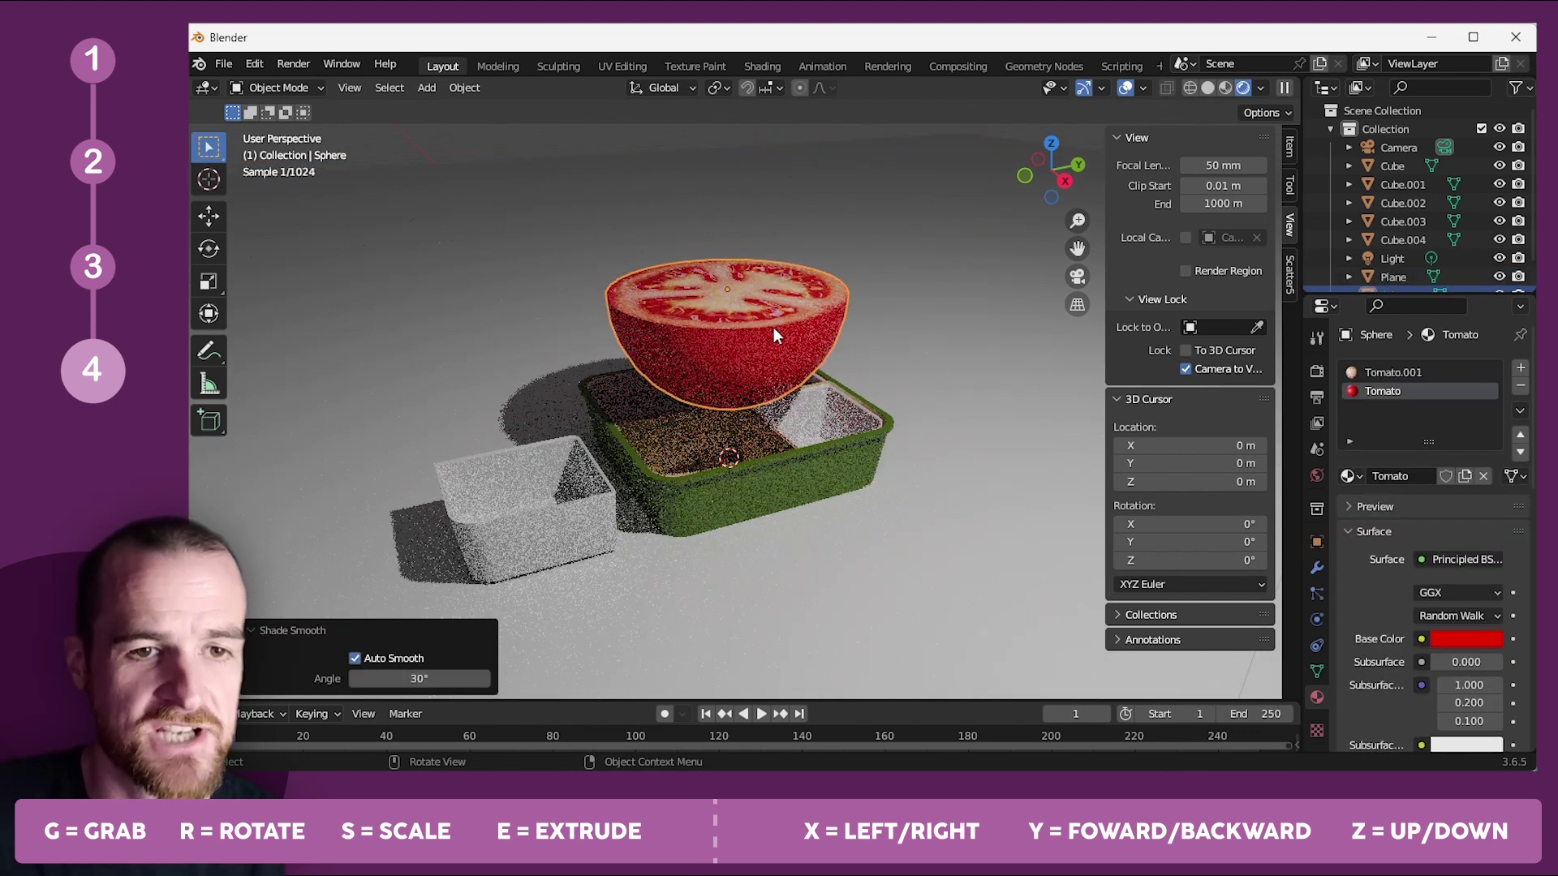
# Scale the tomato half down uniformly to about 0.284 of its size.
pyautogui.moveTo(902, 209)
pyautogui.mouseDown(button='middle')
pyautogui.moveTo(802, 357)
pyautogui.moveTo(771, 302)
pyautogui.moveTo(912, 213)
pyautogui.mouseUp(button='middle')
pyautogui.press('s')
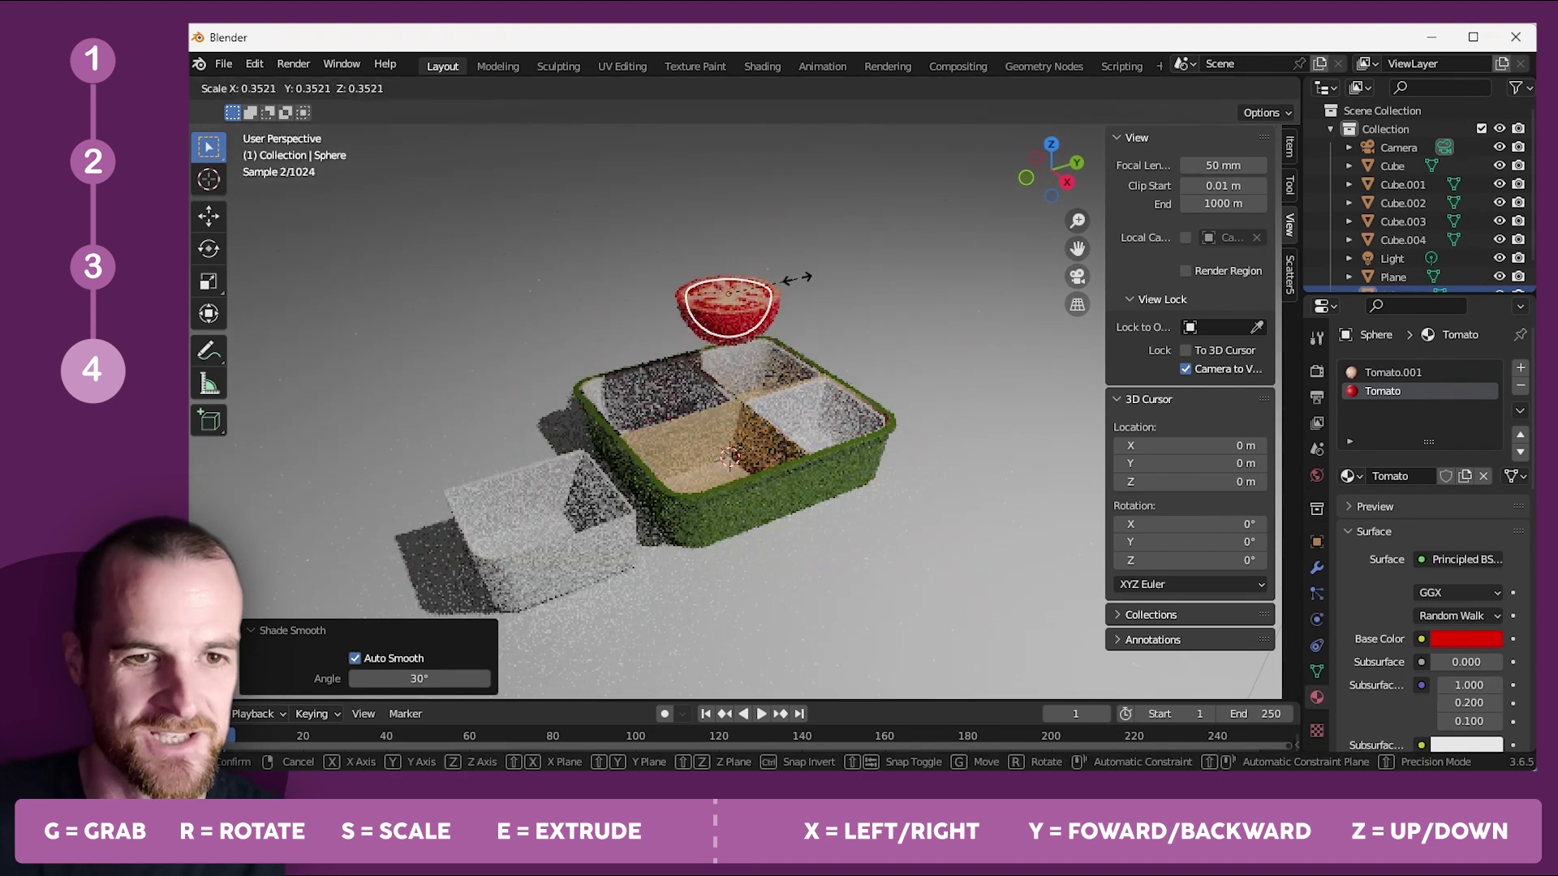
pyautogui.click(781, 284)
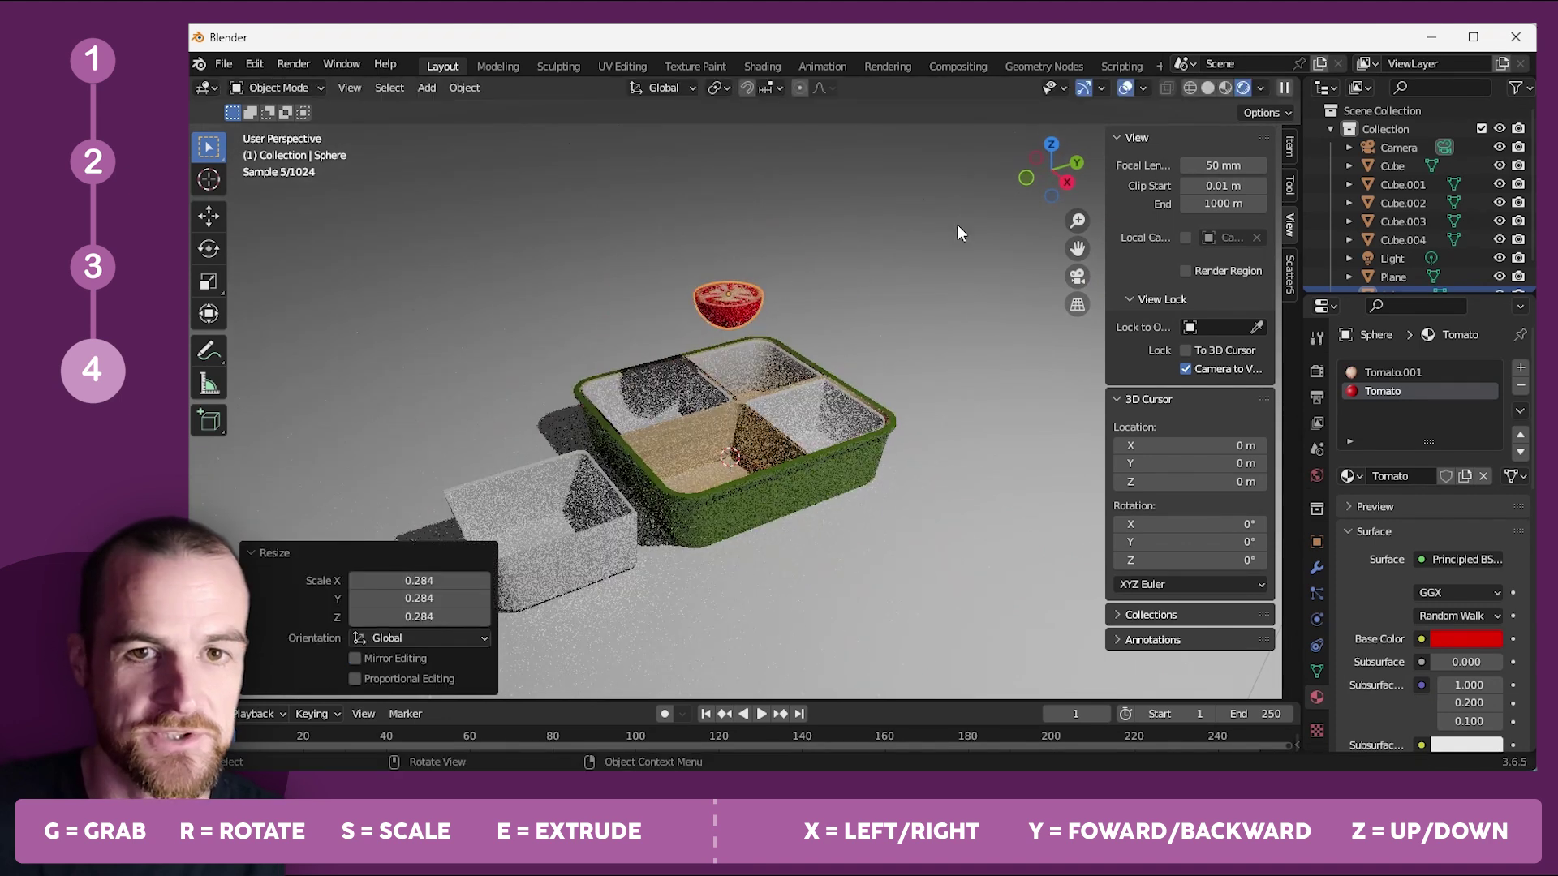
# In camera view, move the tomato half along Y towards the loose white liner and about 1.19 m along X.
pyautogui.click(1077, 276)
pyautogui.press('g')
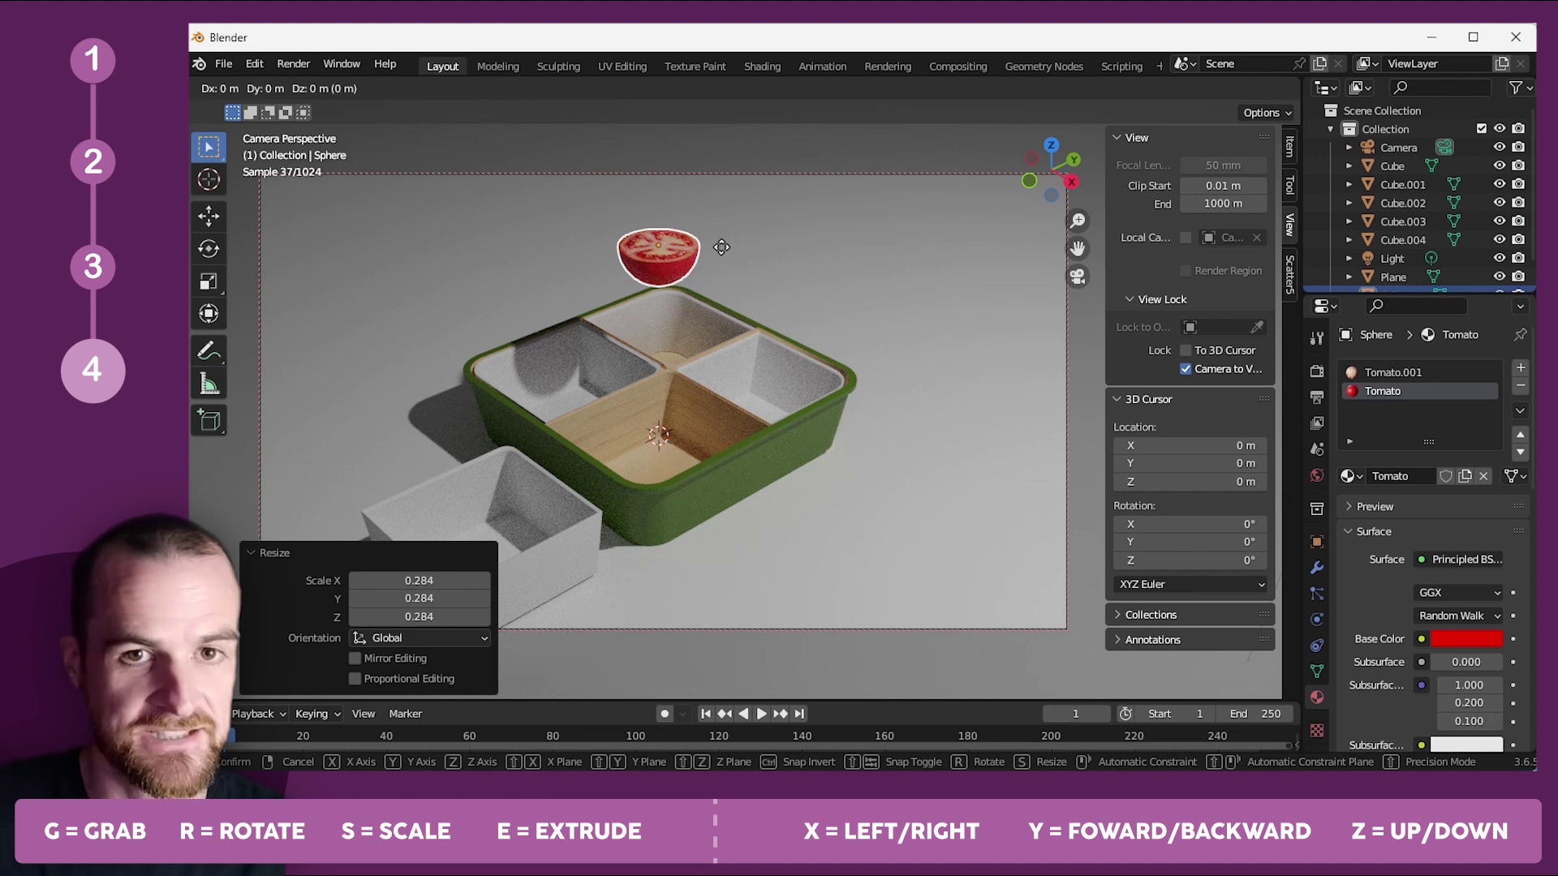
pyautogui.press('y')
pyautogui.click(370, 334)
pyautogui.press('g')
pyautogui.press('x')
pyautogui.click(514, 316)
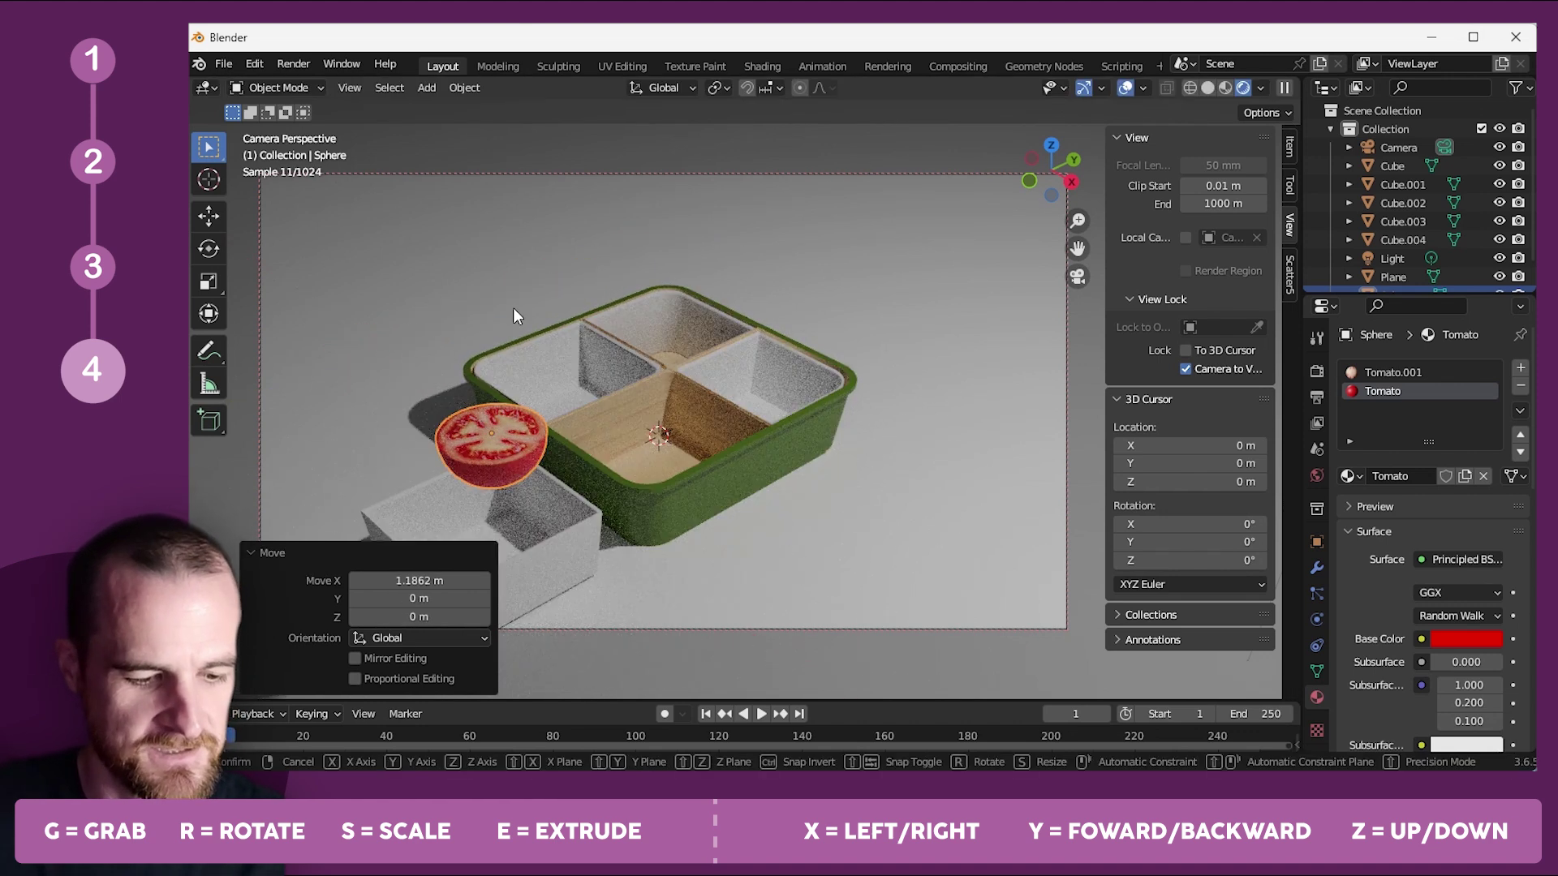
# Lower the tomato half about 1.25 m, then shift it back along X and about 0.5 m along Y into the loose liner.
pyautogui.press('g')
pyautogui.press('z')
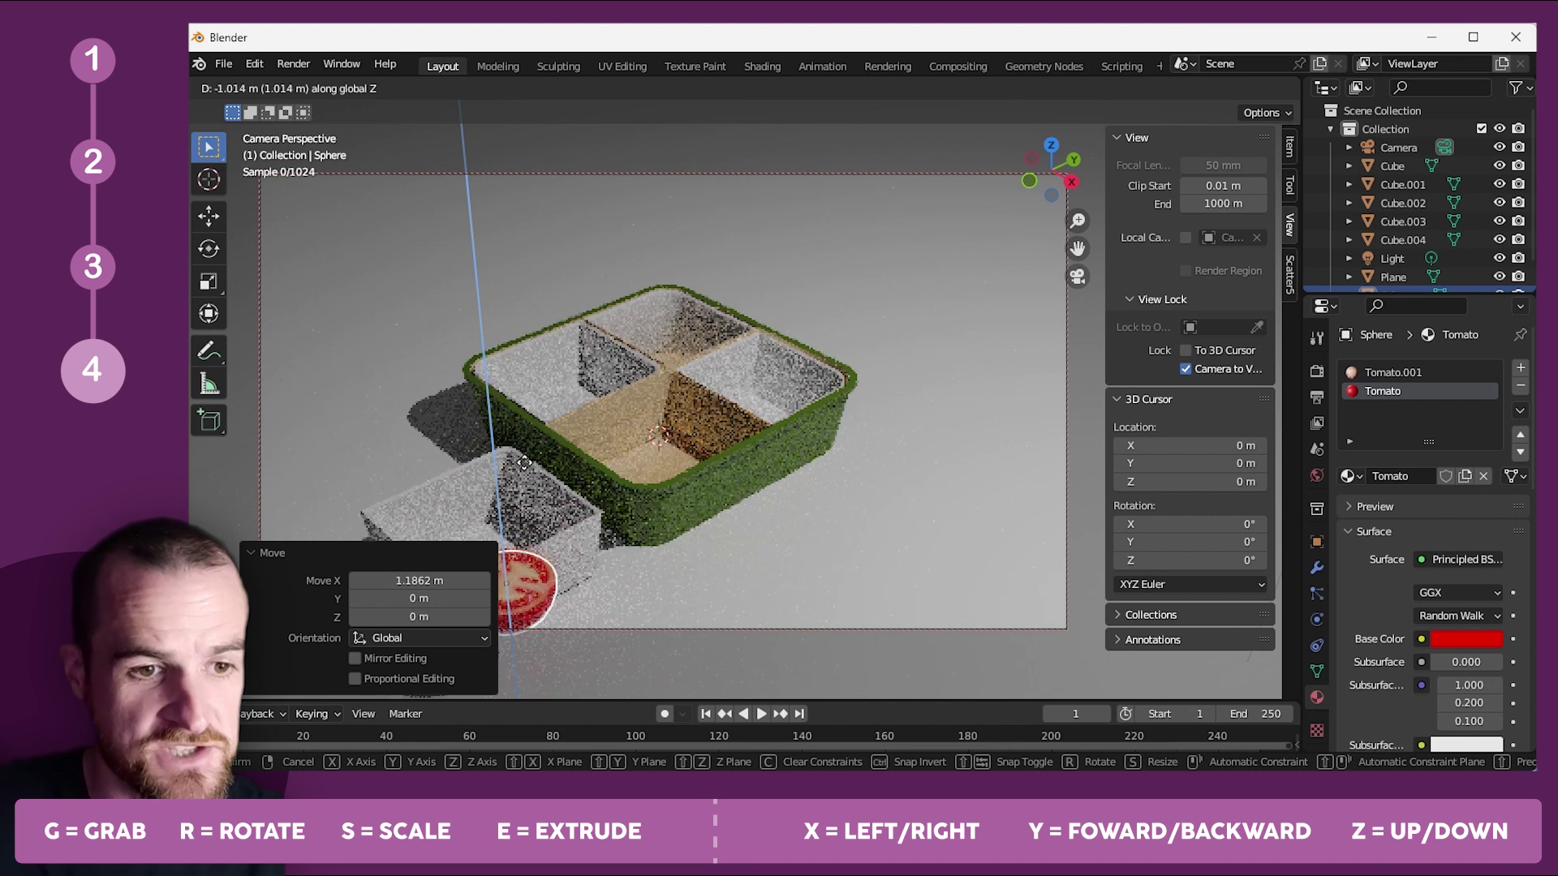
pyautogui.click(538, 492)
pyautogui.press('g')
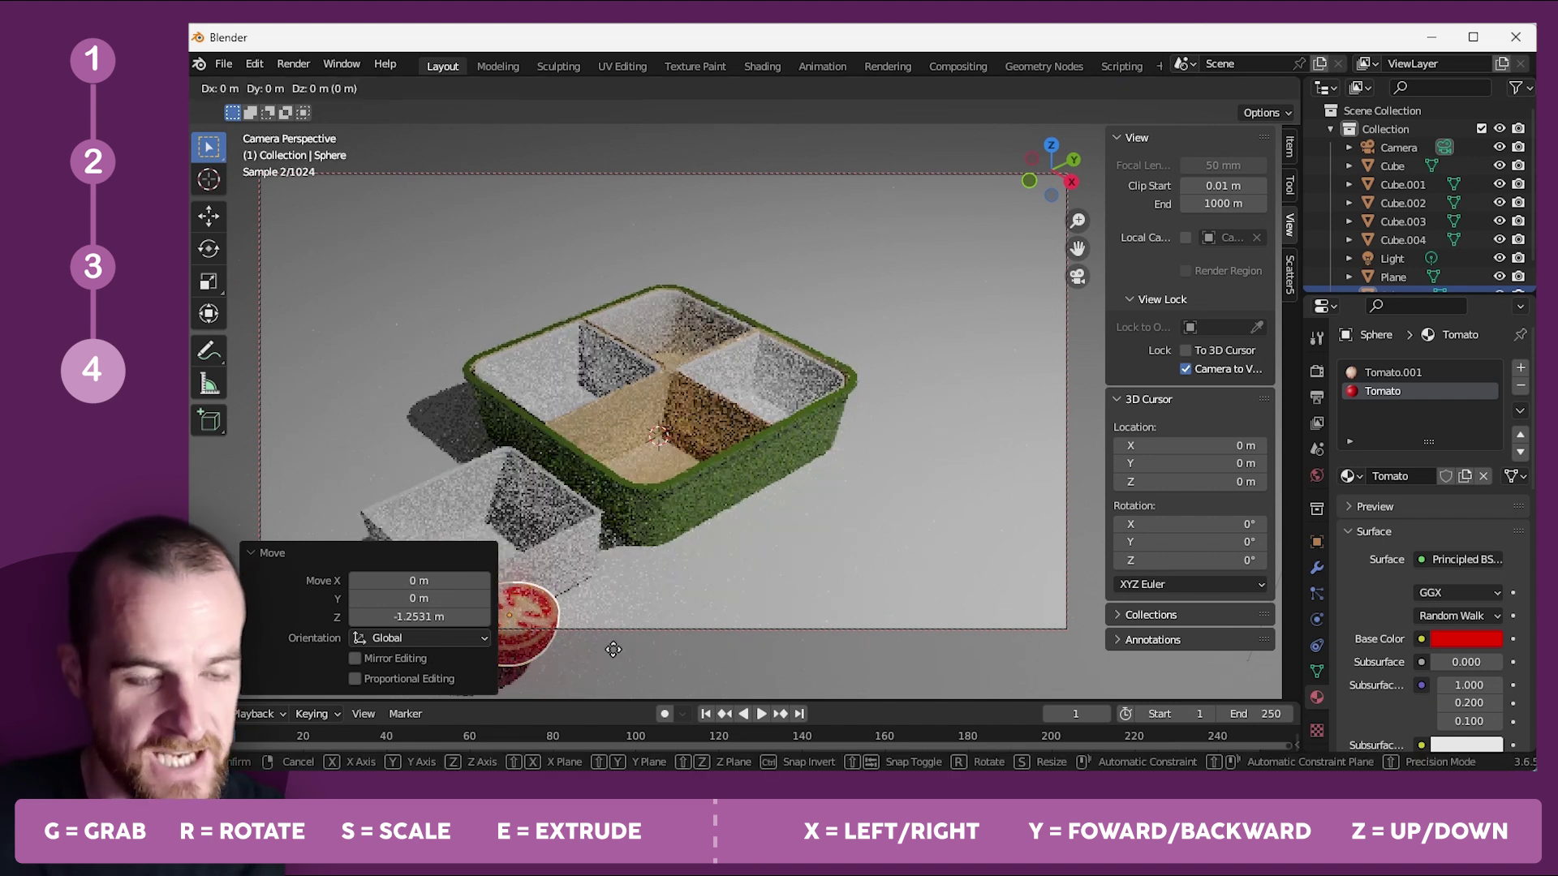
pyautogui.press('x')
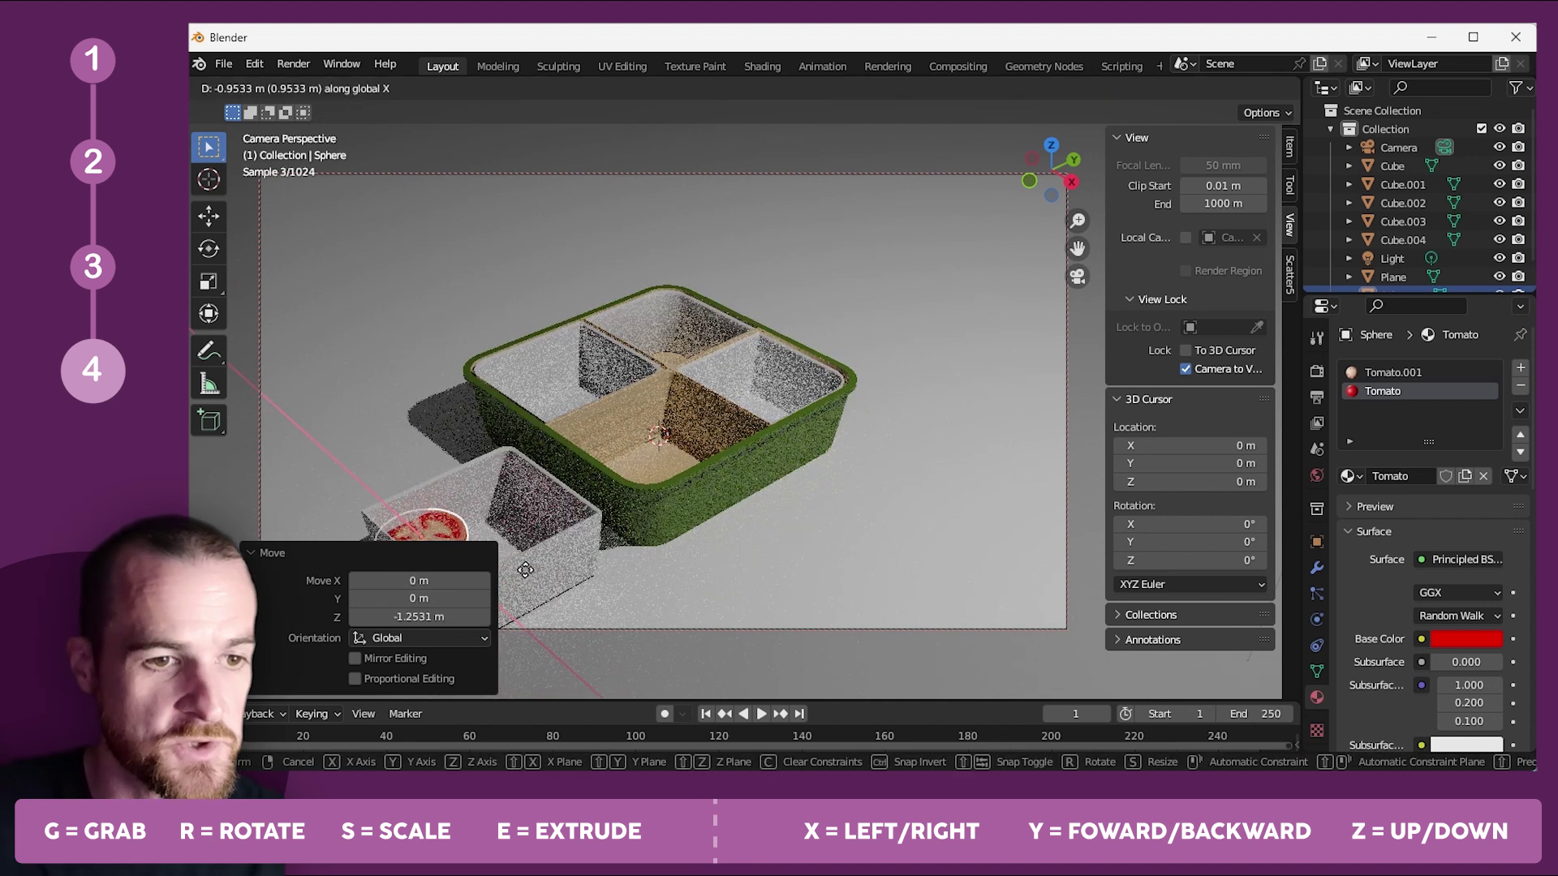
pyautogui.click(534, 590)
pyautogui.press('g')
pyautogui.press('y')
pyautogui.click(575, 500)
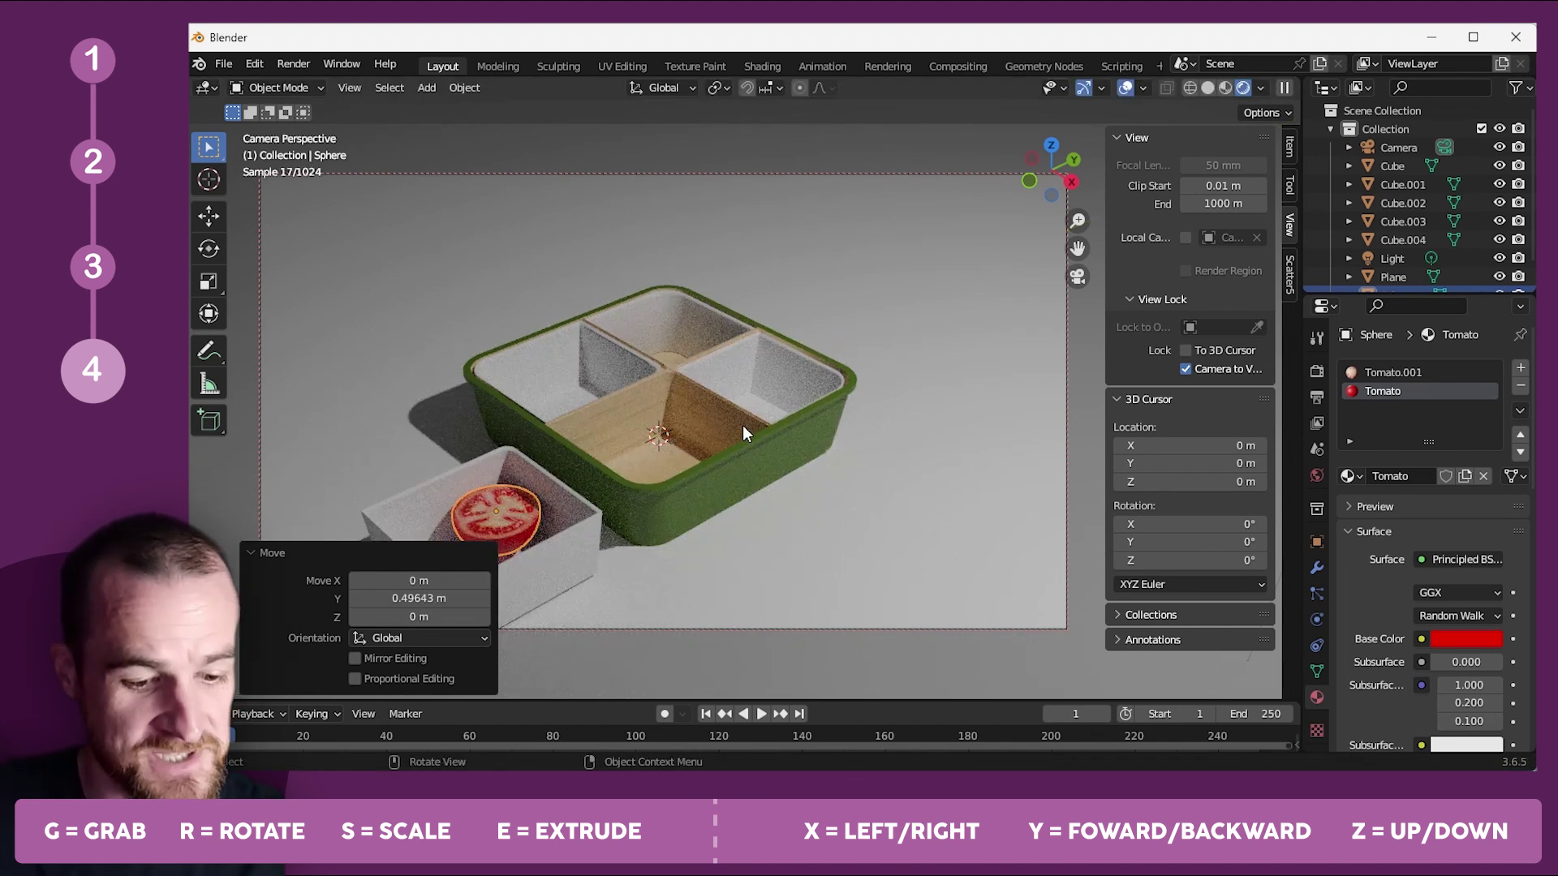
# Tilt the tomato half around the global X axis inside the loose liner.
pyautogui.press('r')
pyautogui.press('x')
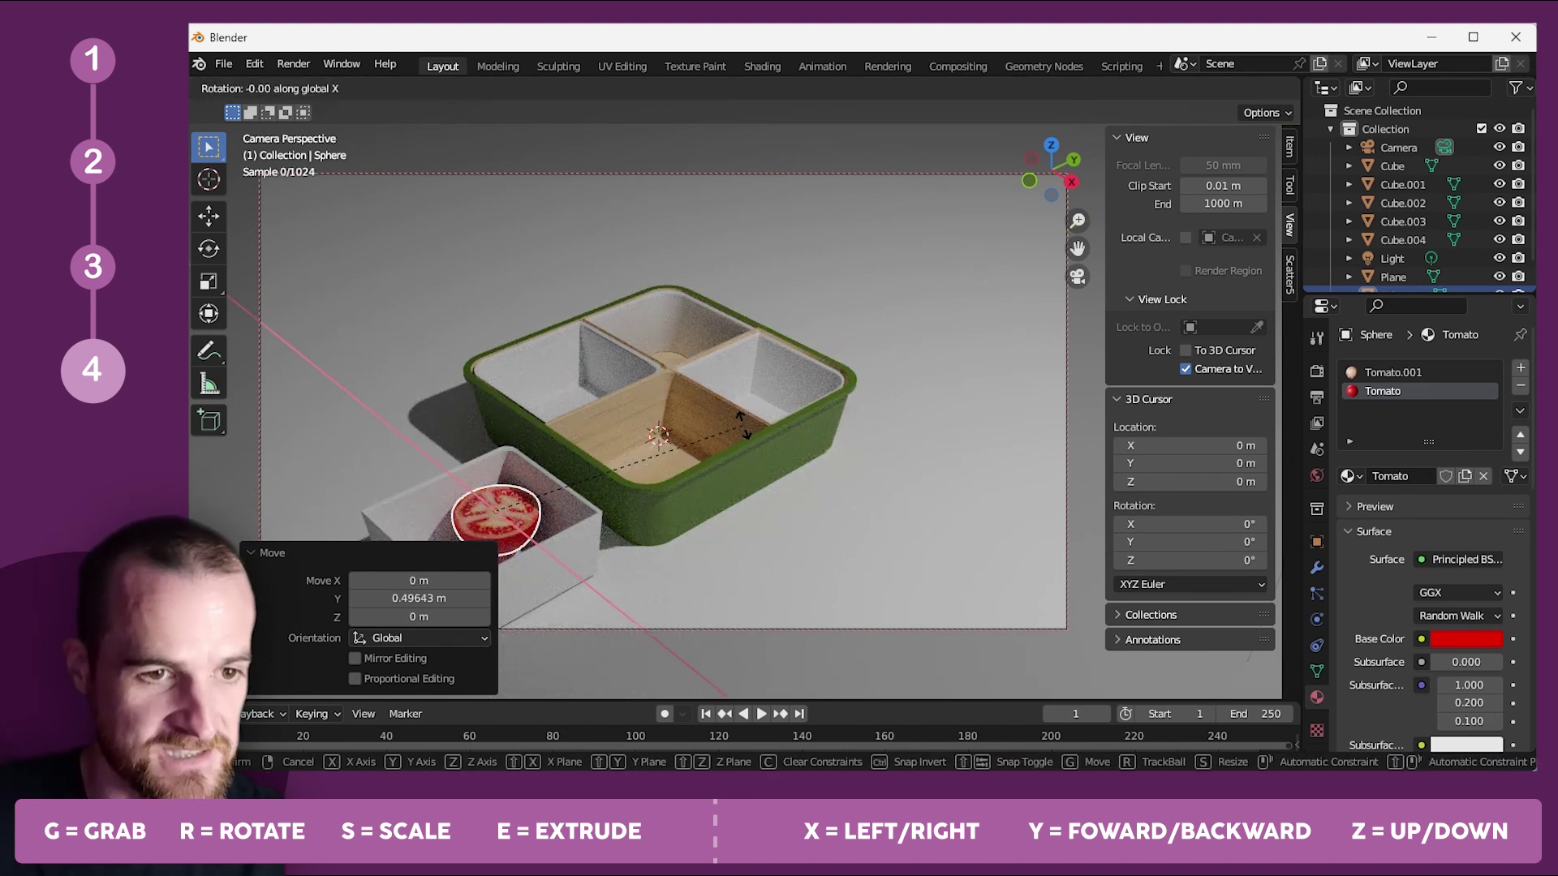
pyautogui.click(690, 441)
# From the top view, duplicate the tomato half into the liner's opposite corner and rotate the copy about 113°.
pyautogui.keyDown('shift'); pyautogui.moveTo(690, 440); pyautogui.dragTo(933, 244, button='middle'); pyautogui.keyUp('shift')
pyautogui.click(1052, 146)
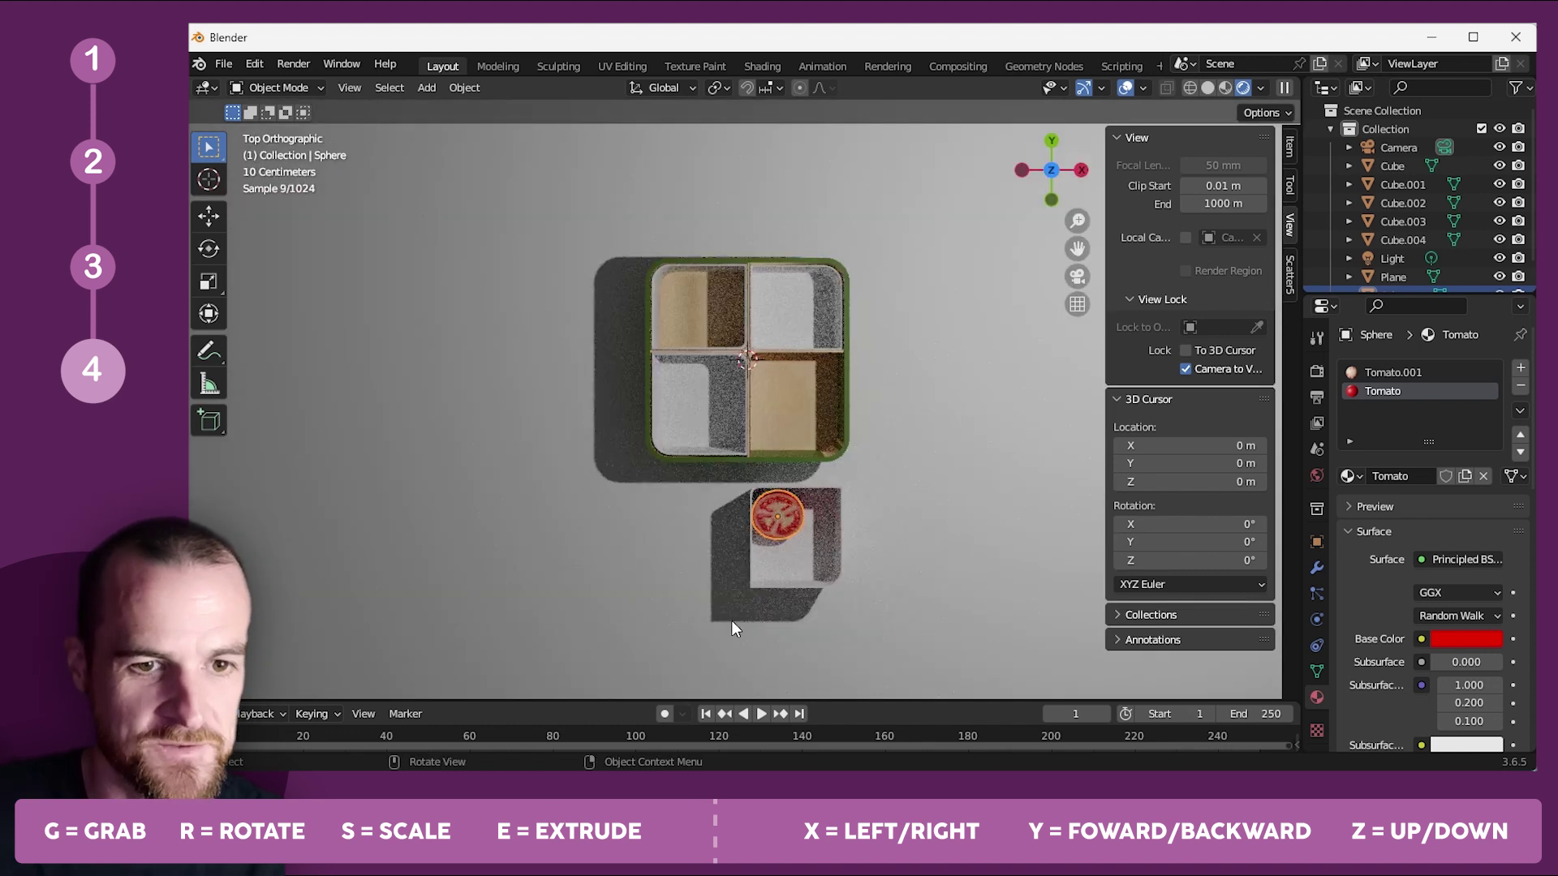
pyautogui.hotkey('shift', 'd')
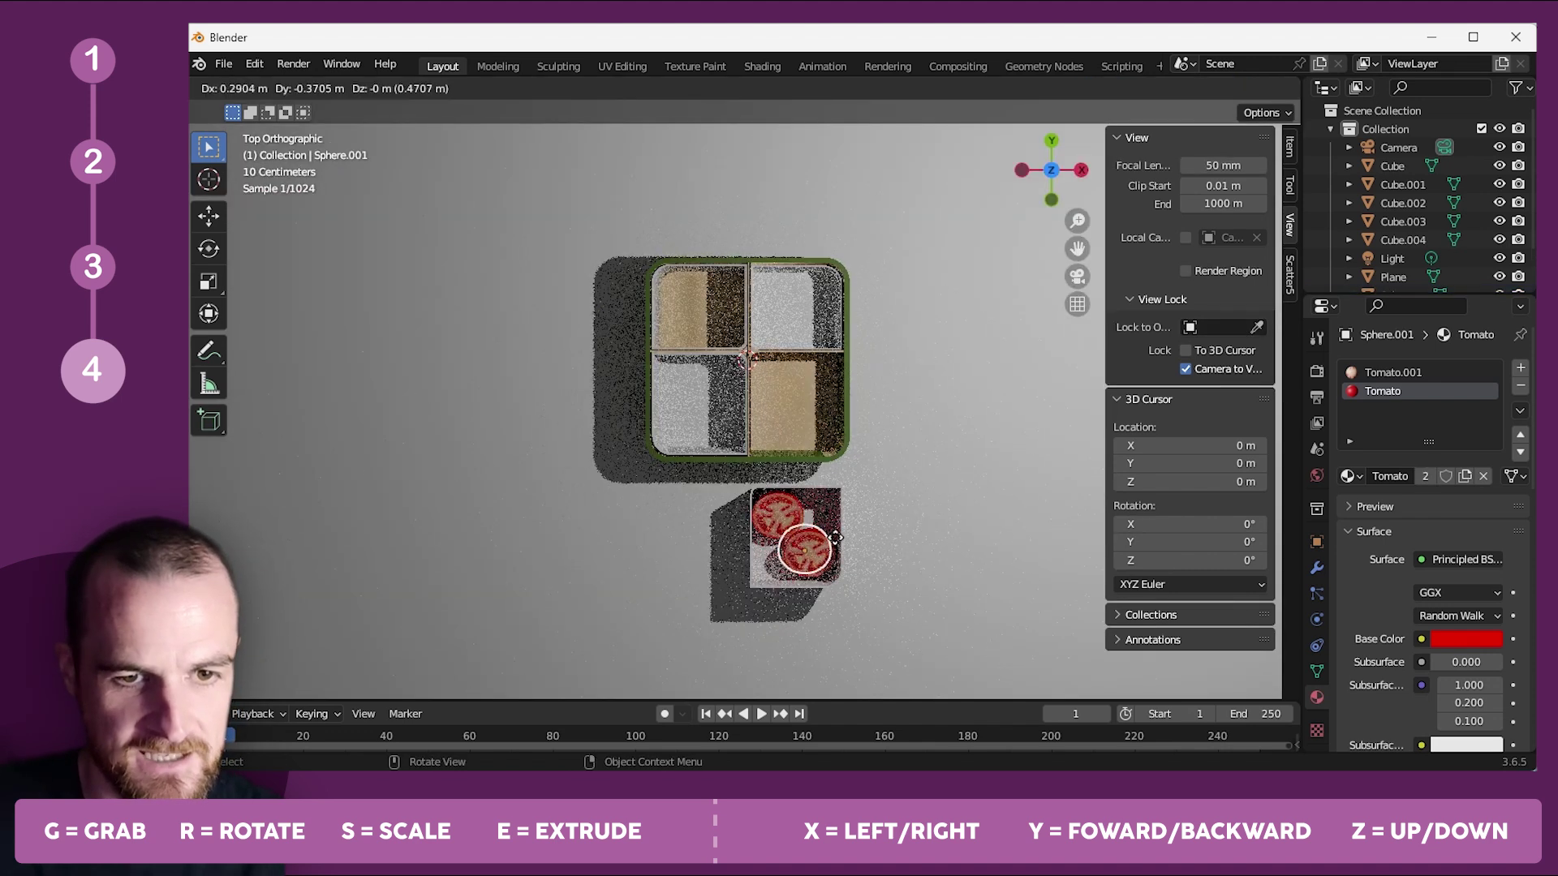
pyautogui.click(838, 548)
pyautogui.press('r')
pyautogui.click(838, 566)
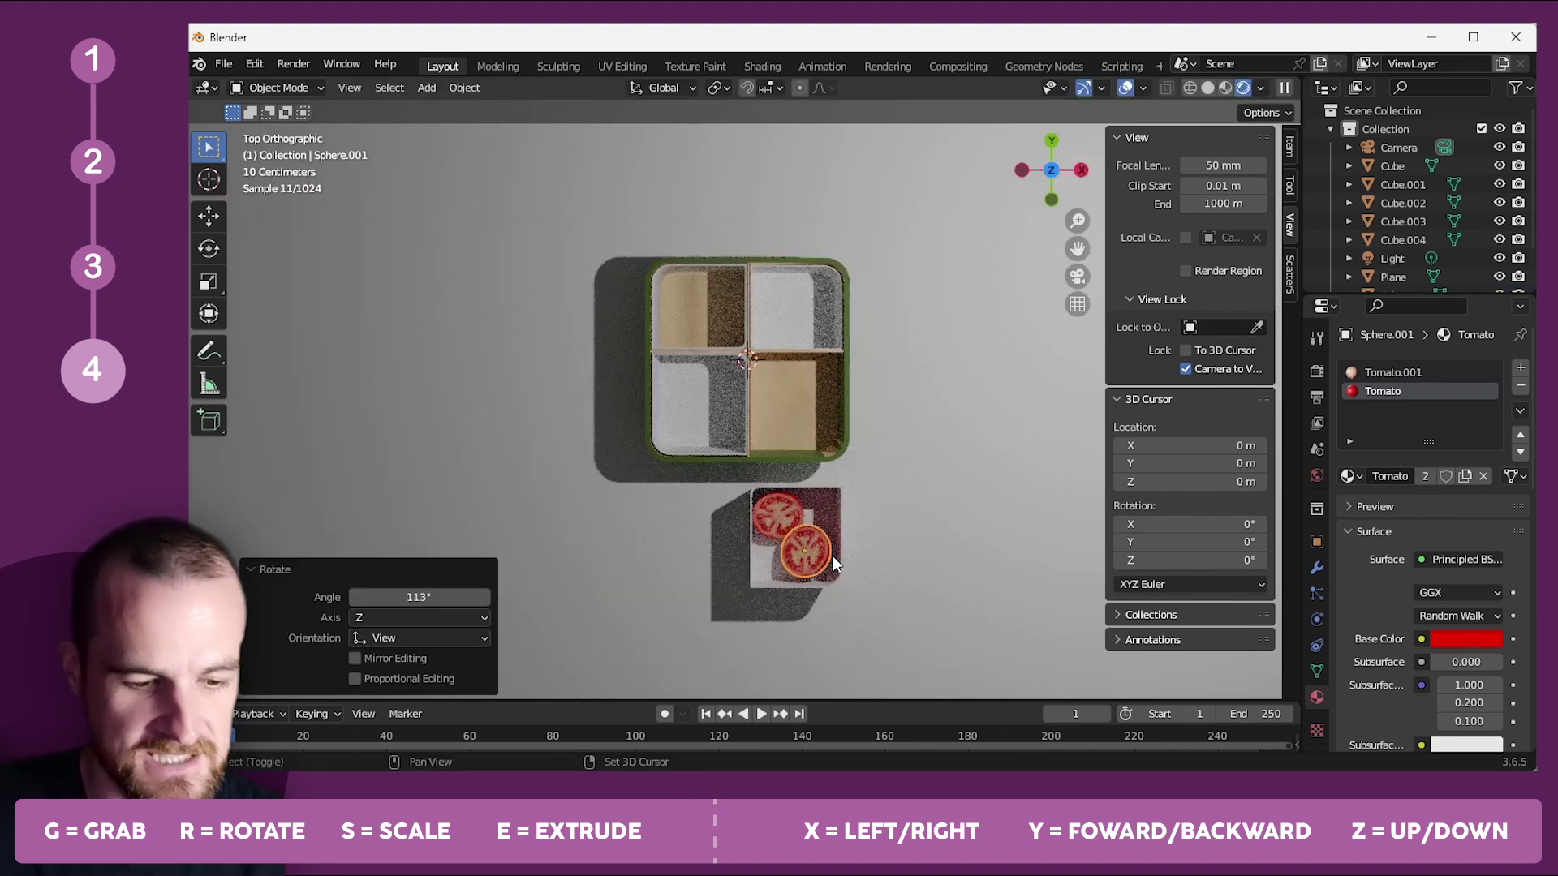
# Duplicate the second tomato half about 0.1 m in X and 0.3 m in Y, and raise the copy about 0.27 m.
pyautogui.hotkey('shift', 'd')
pyautogui.click(846, 542)
pyautogui.moveTo(845, 542); pyautogui.dragTo(735, 450, button='middle')
pyautogui.press('g')
pyautogui.press('z')
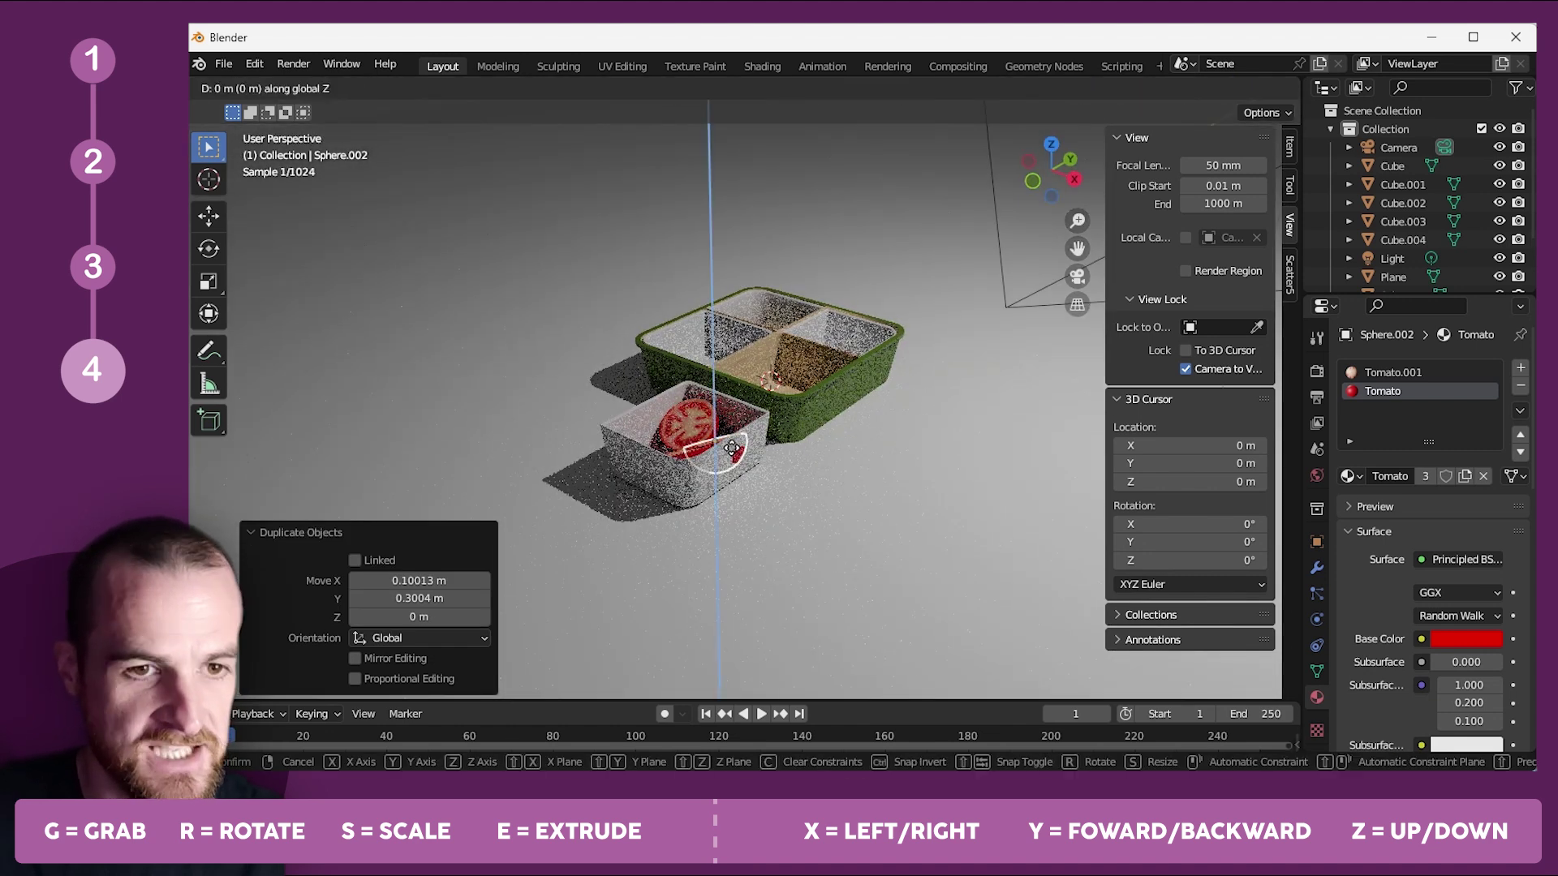
pyautogui.click(729, 419)
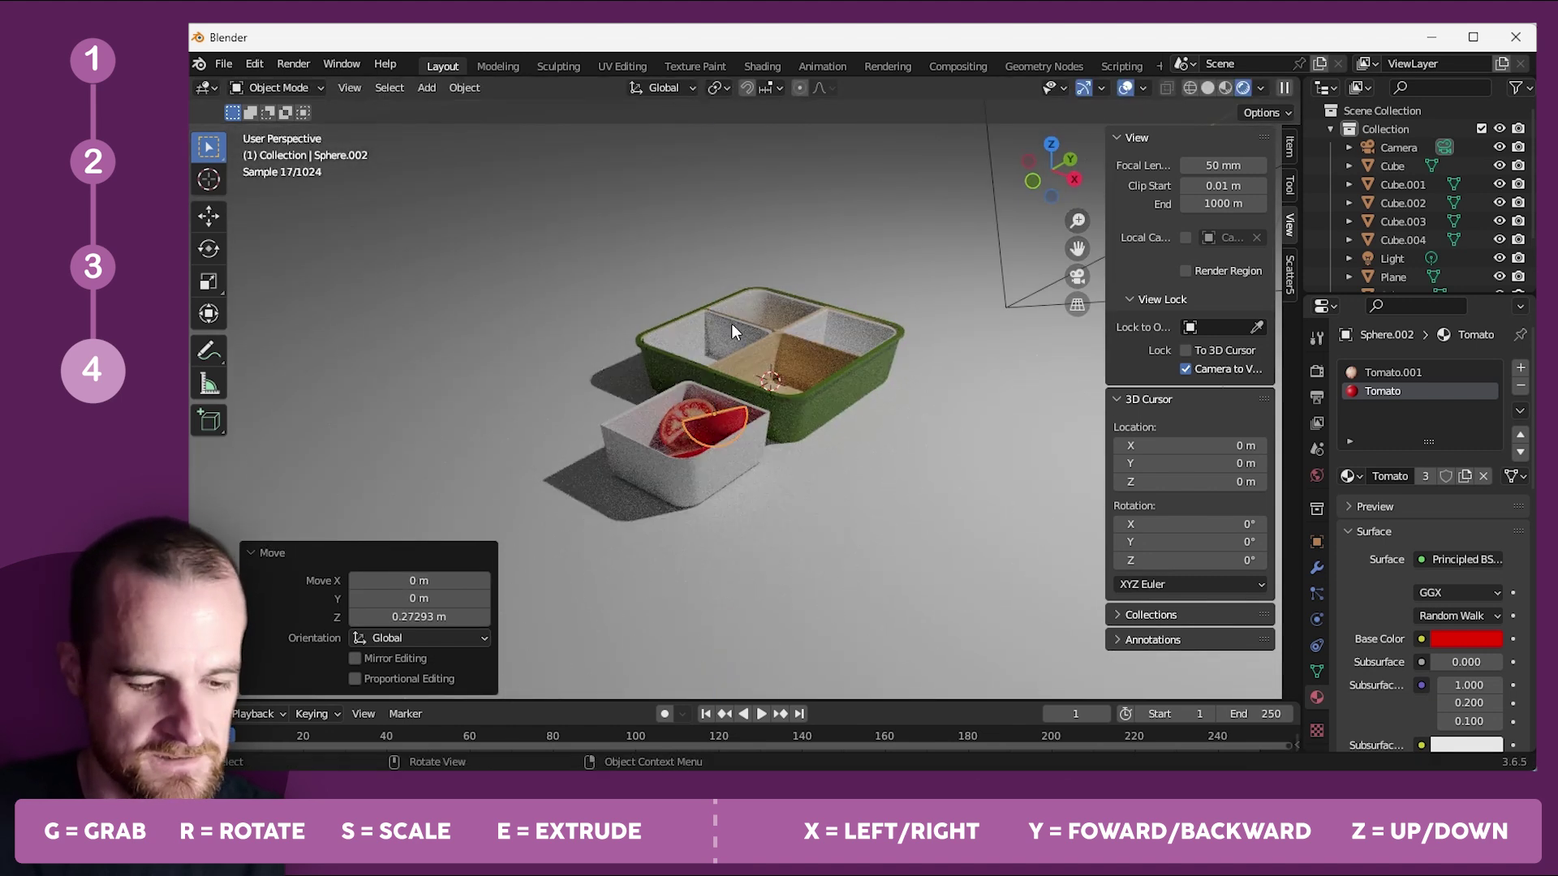
# Rotate the raised tomato half around the global Y axis so its sliced face points towards the liner's open front side.
pyautogui.press('r')
pyautogui.press('y')
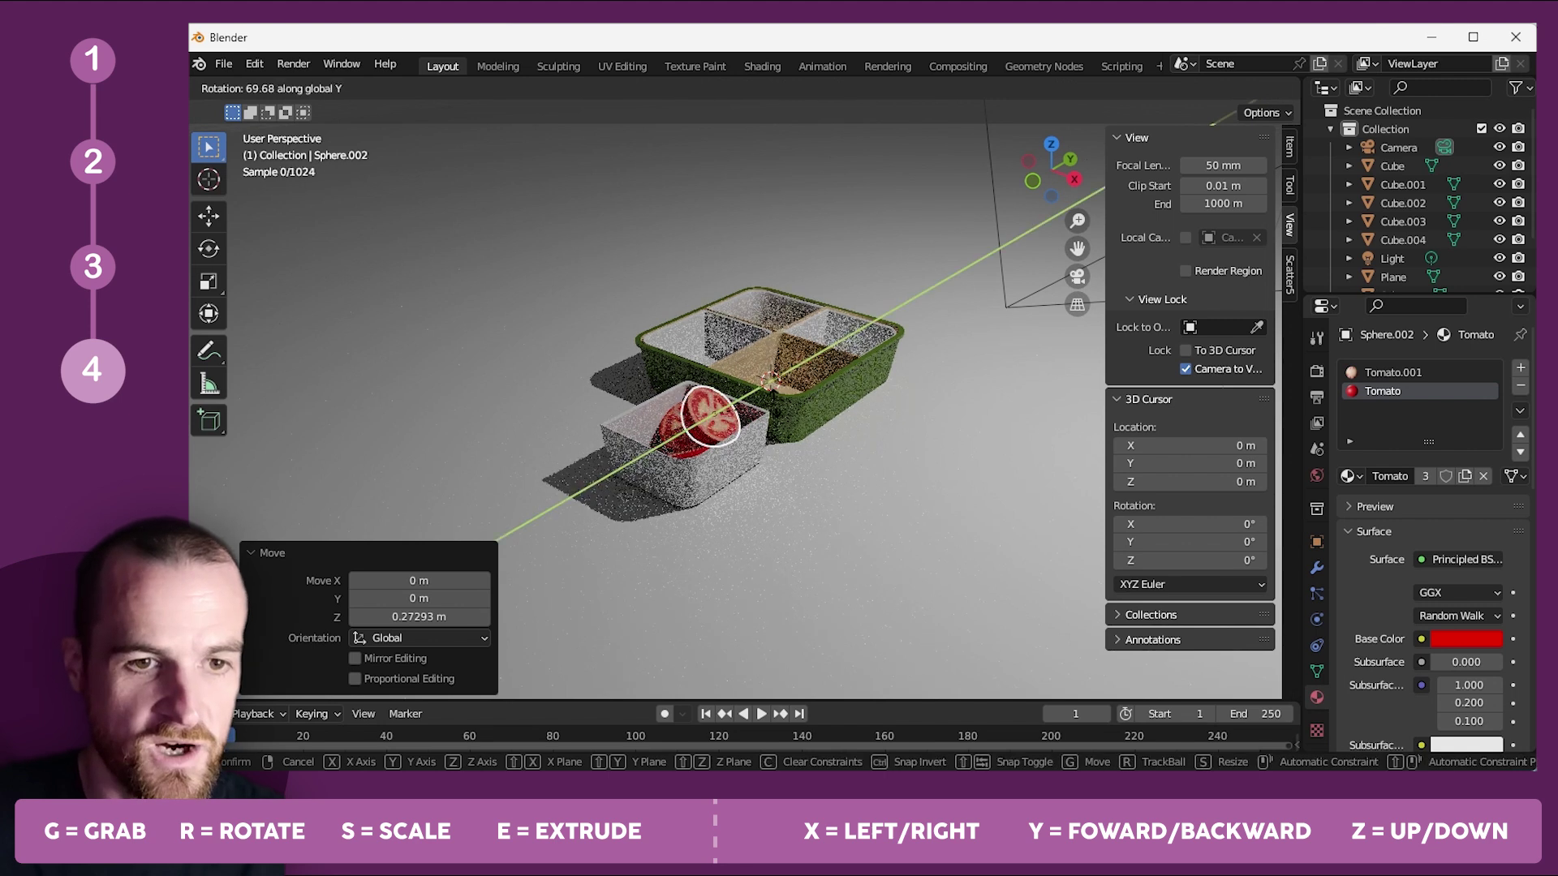
pyautogui.click(663, 406)
pyautogui.click(664, 406)
pyautogui.moveTo(664, 405)
pyautogui.mouseDown(button='middle')
pyautogui.moveTo(751, 389)
pyautogui.moveTo(680, 402)
pyautogui.mouseUp(button='middle')
pyautogui.hotkey('ctrl', 'z')
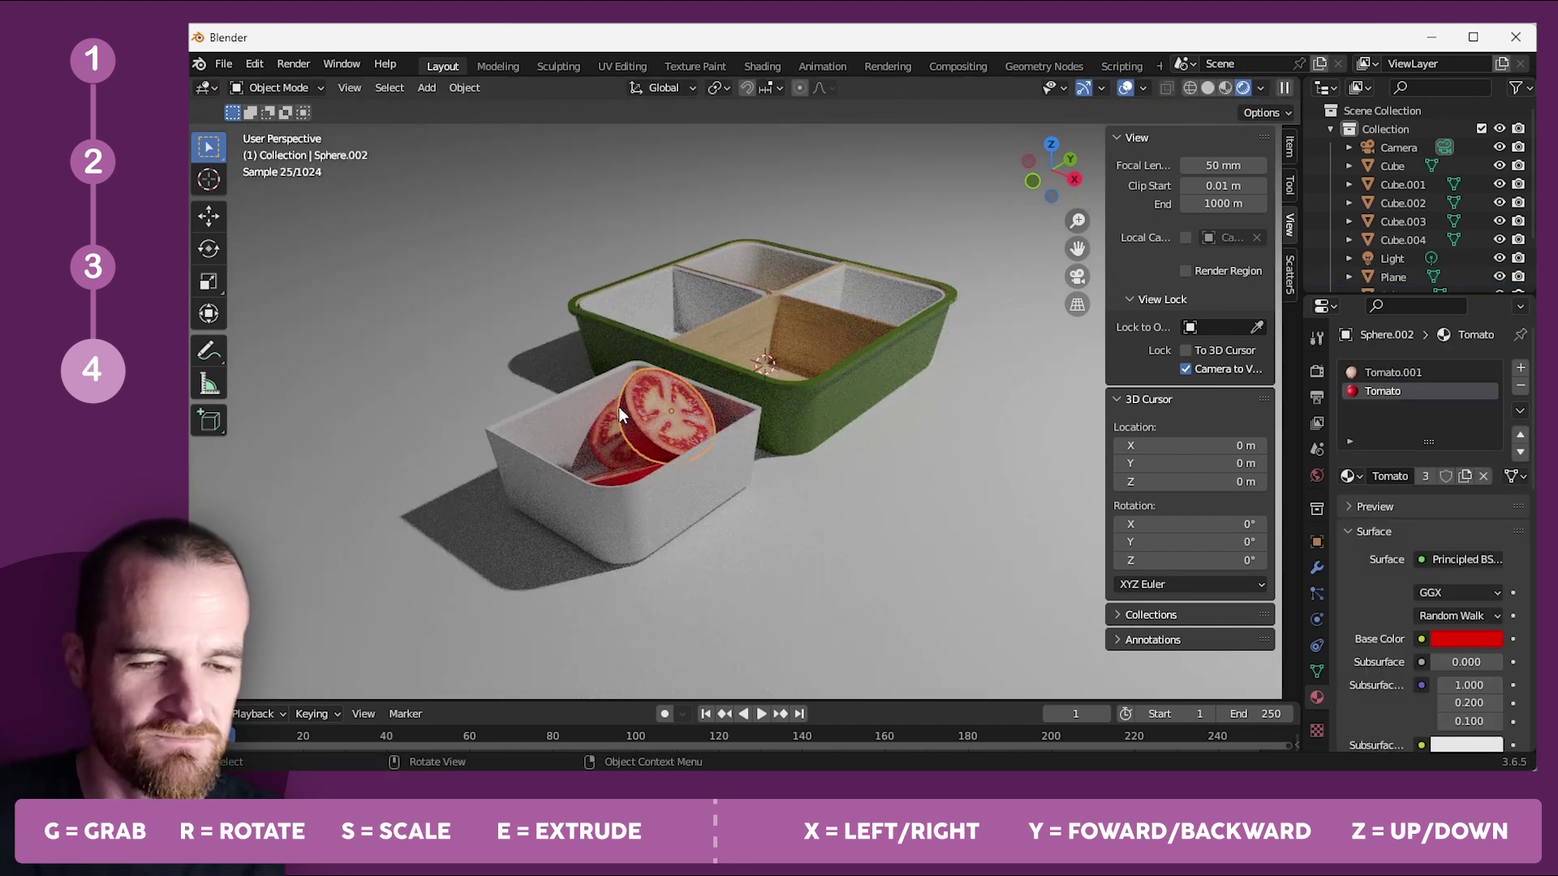
# From the top view, duplicate the raised tomato half about -0.35 m in X and -0.31 m in Y, then return to camera view.
pyautogui.click(1053, 146)
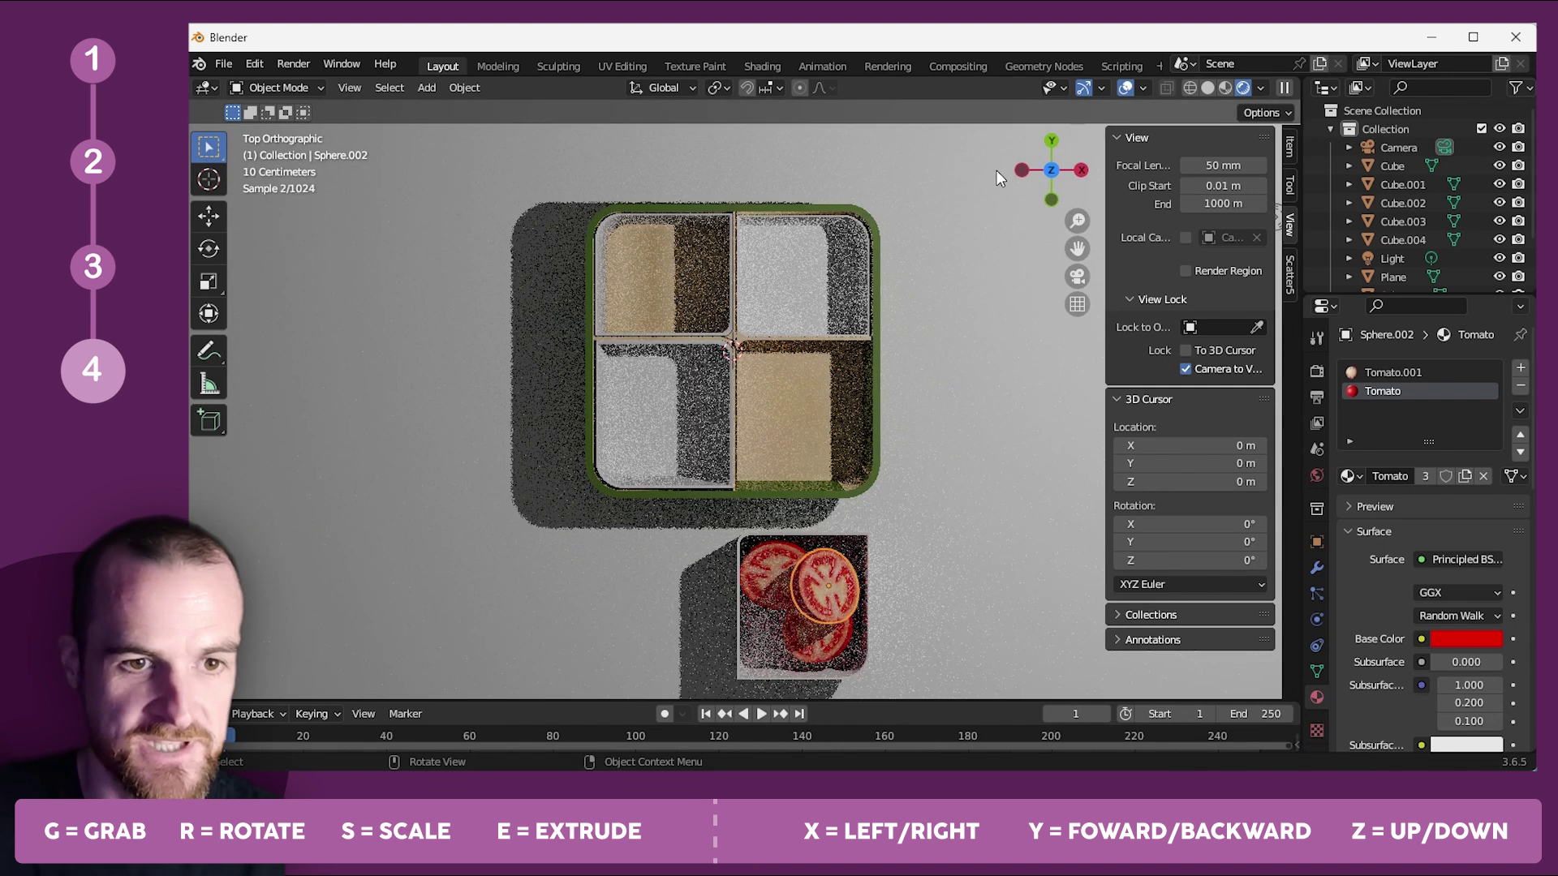
pyautogui.hotkey('shift', 'd')
pyautogui.click(856, 577)
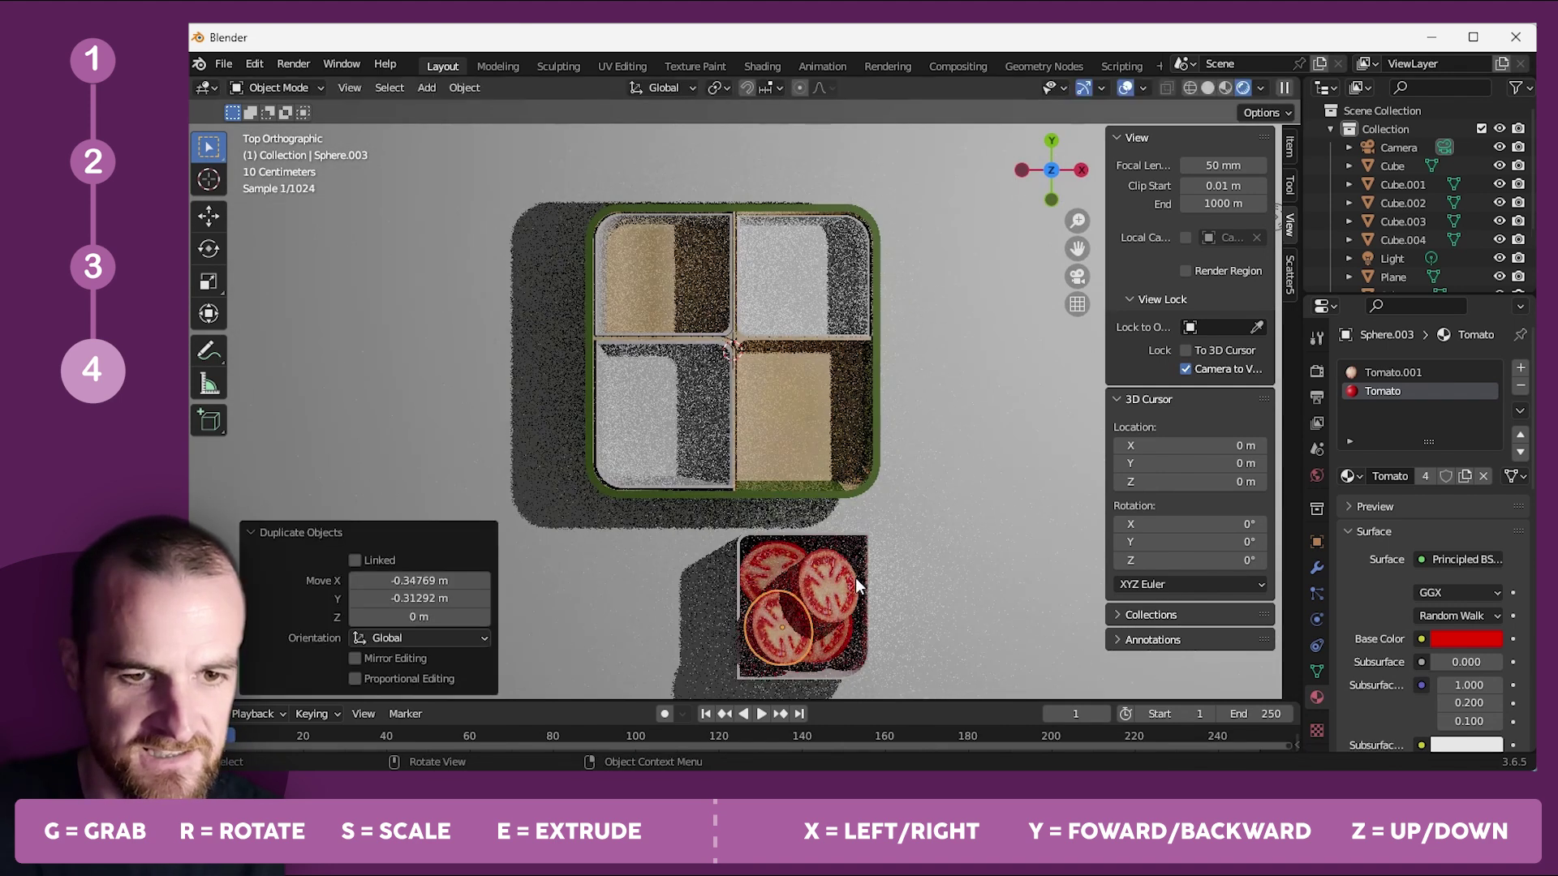
pyautogui.click(1068, 236)
pyautogui.click(1076, 277)
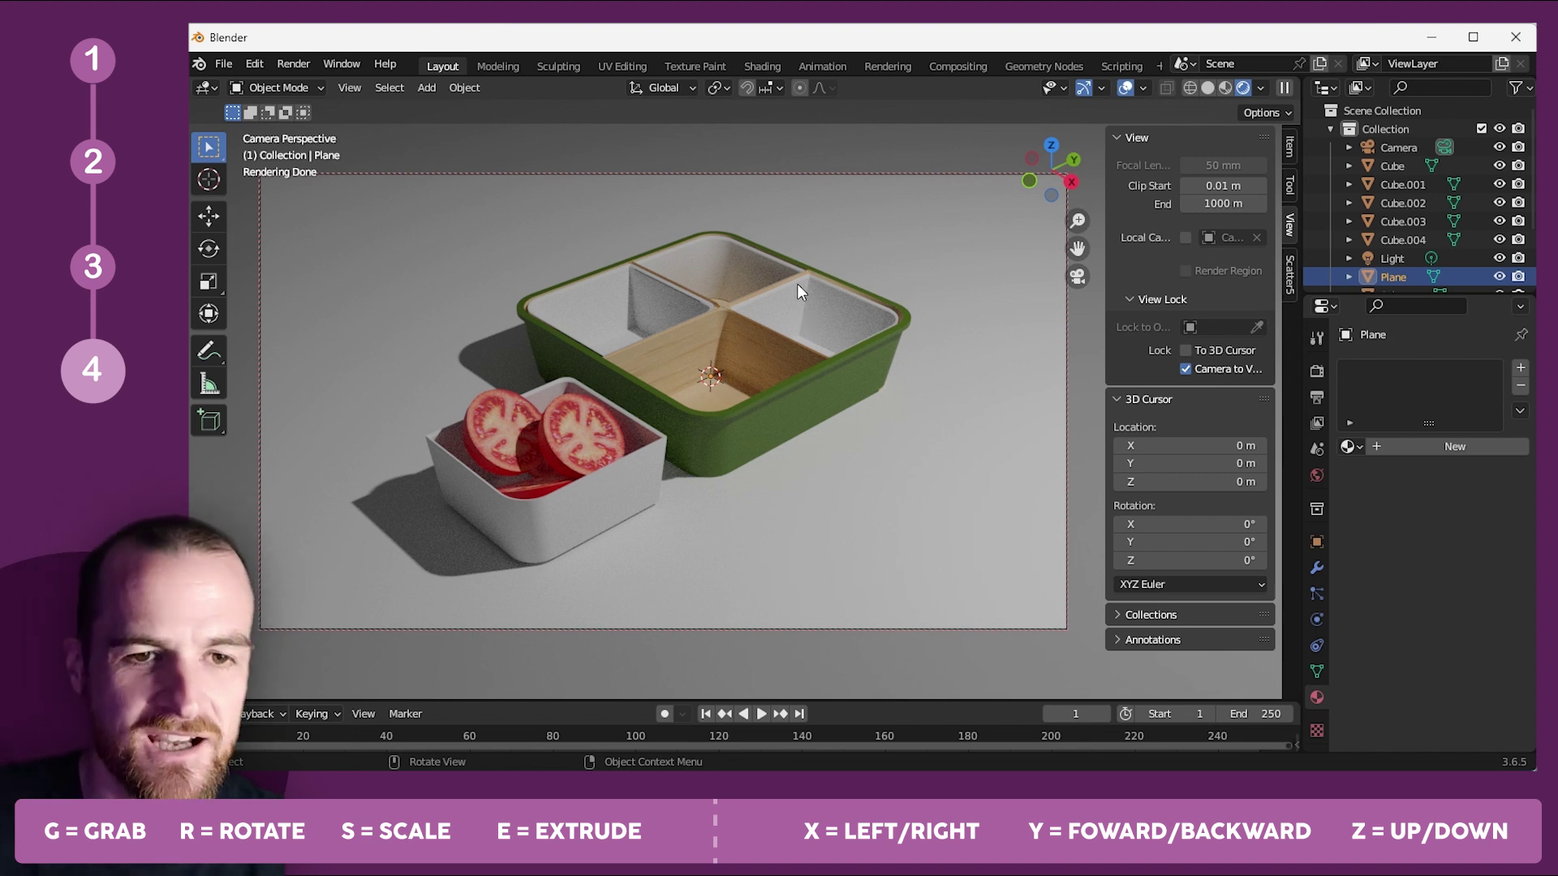
# Duplicate the bottom face of the box's front-right white liner in place, separate it into its own object and leave Edit Mode.
pyautogui.click(810, 320)
pyautogui.moveTo(796, 314); pyautogui.dragTo(828, 370, button='middle')
pyautogui.press('Tab')
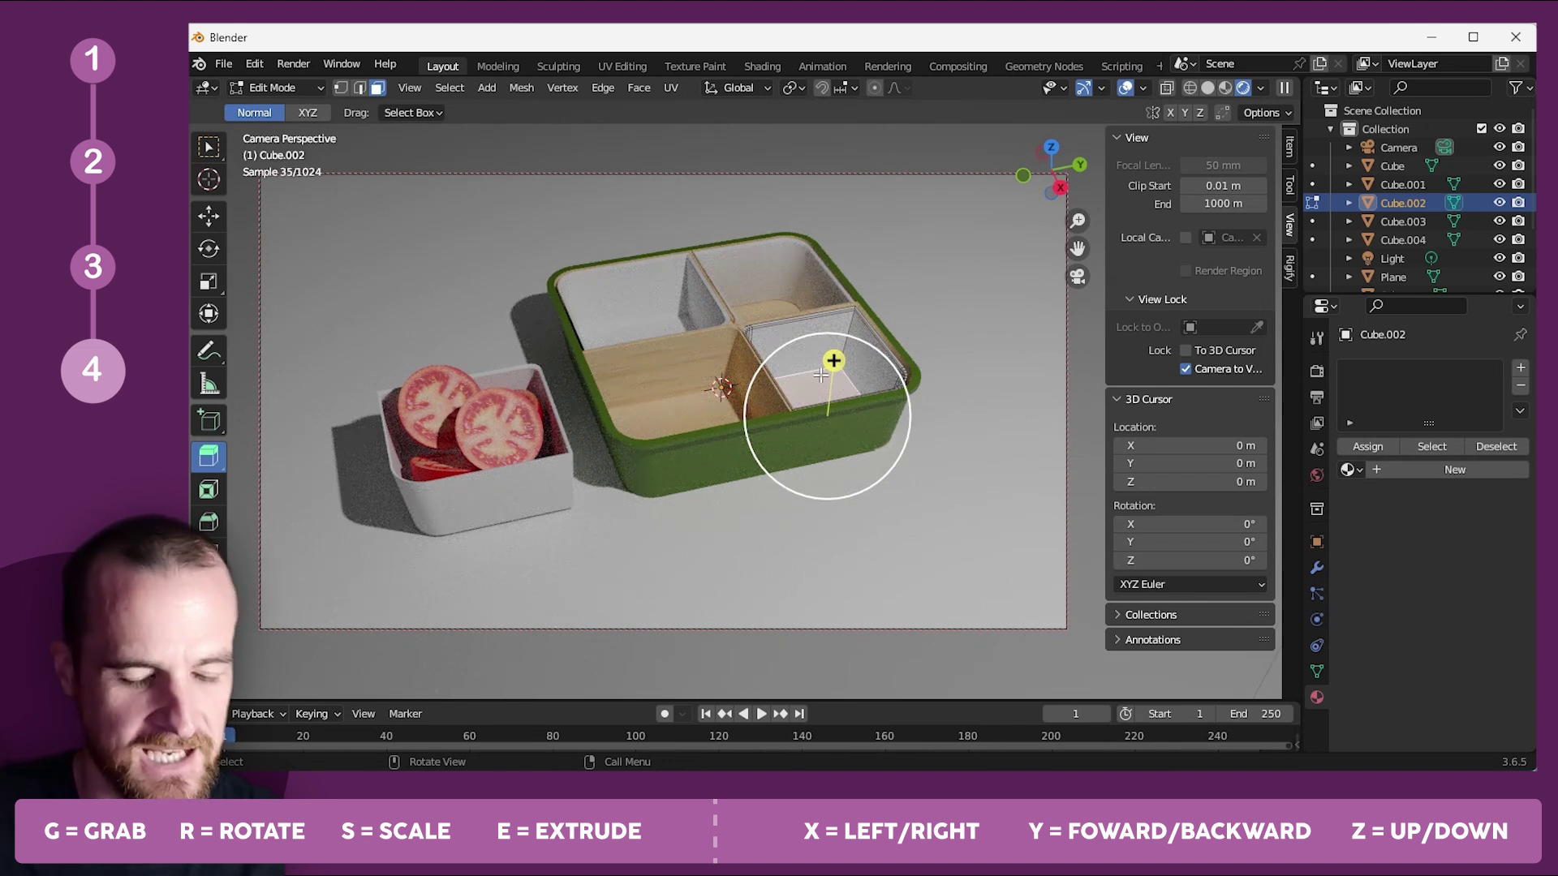
pyautogui.hotkey('shift', 'd')
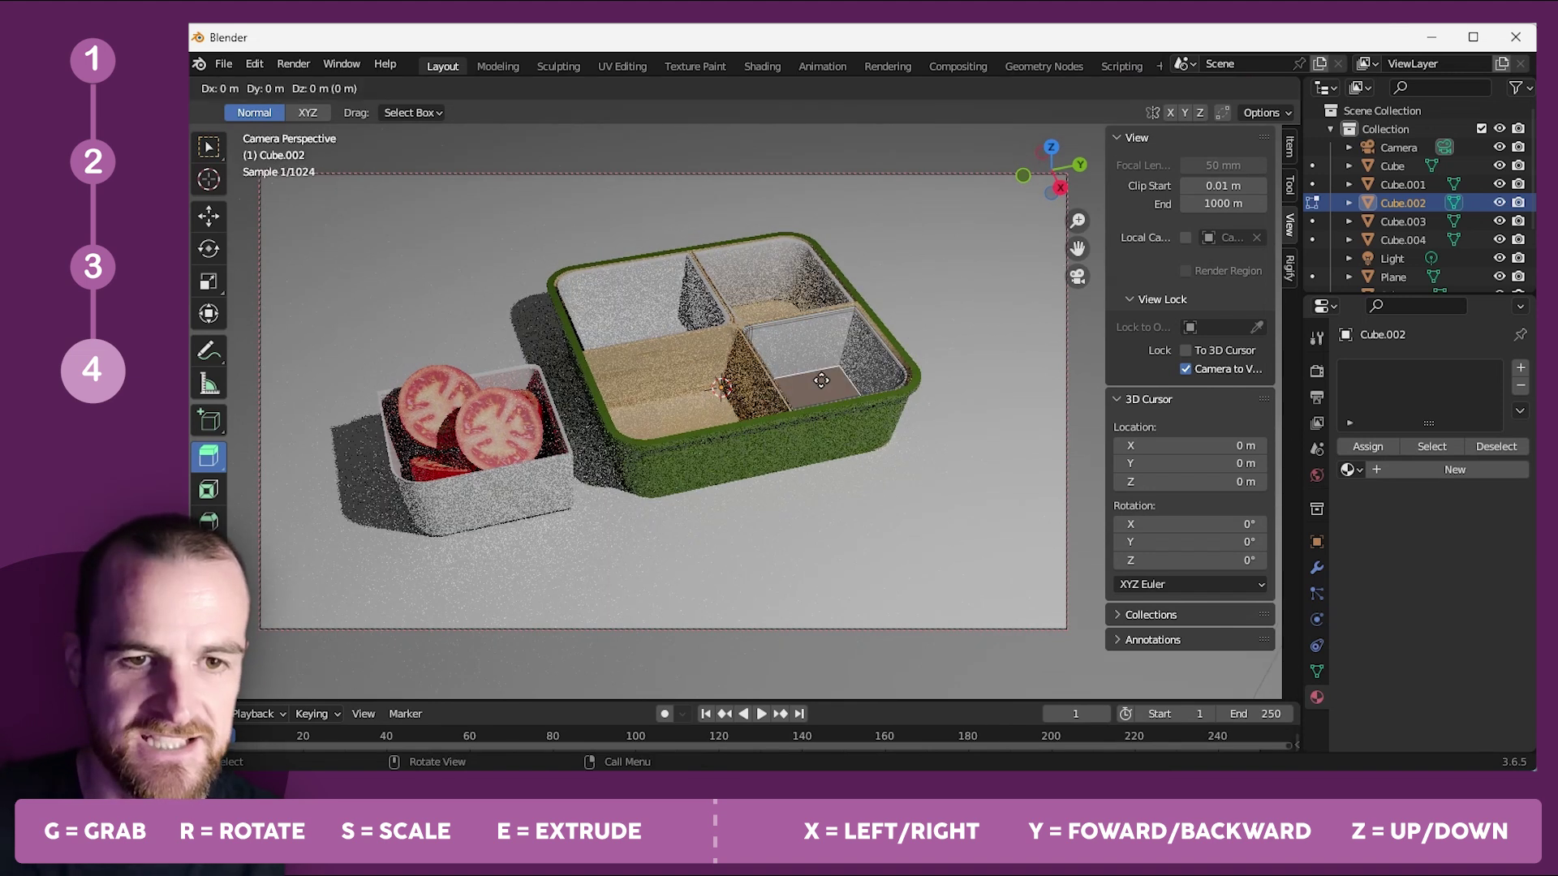
pyautogui.rightClick(821, 380)
pyautogui.press('p')
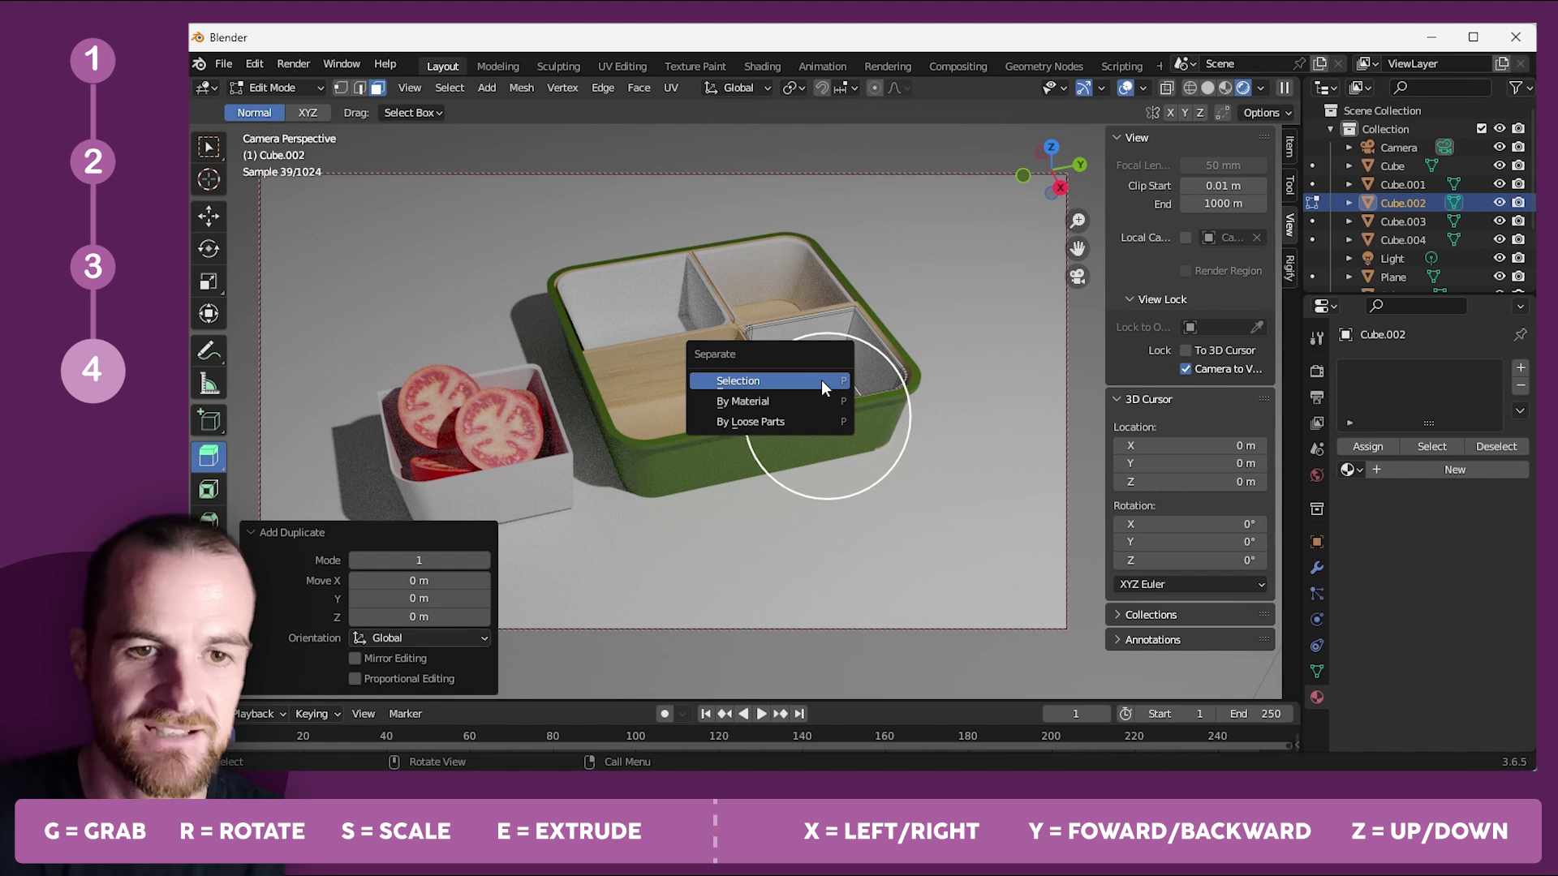
pyautogui.click(822, 379)
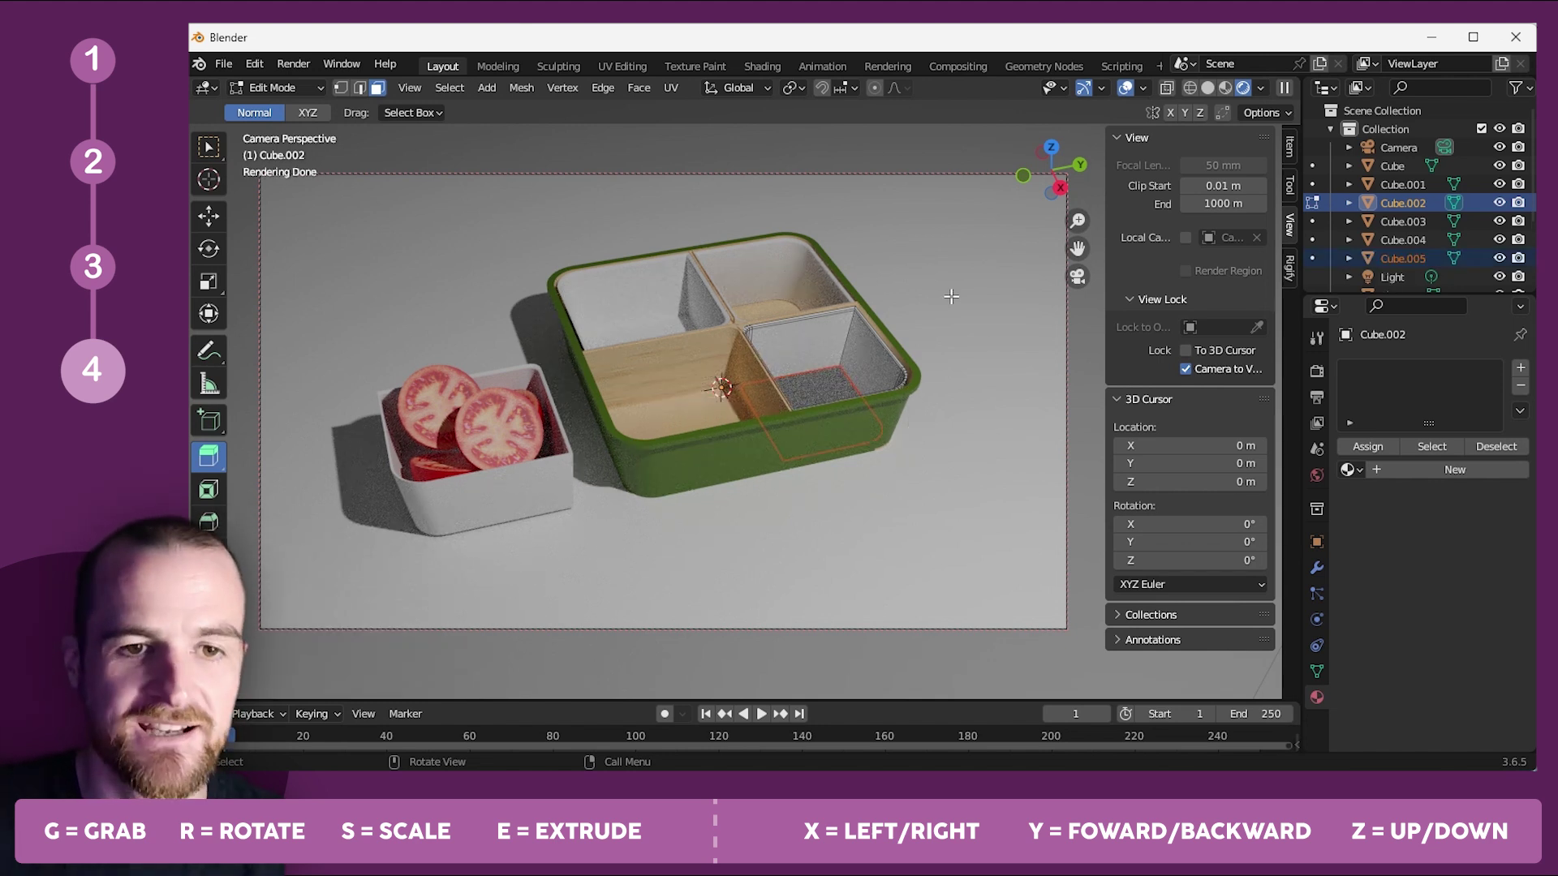
pyautogui.press('Tab')
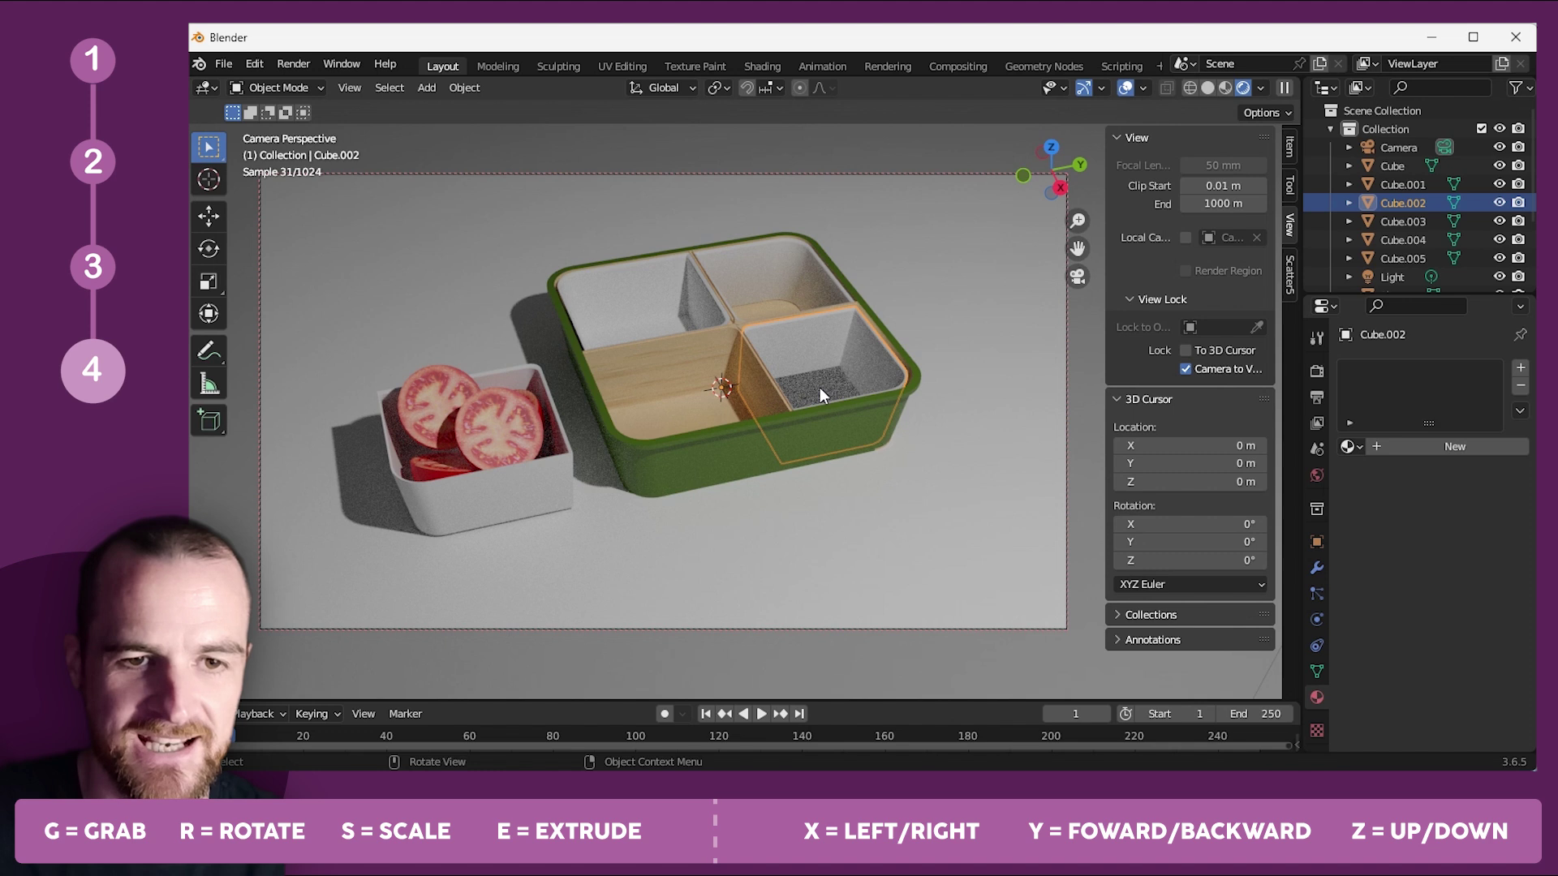
# Select the separated bottom face in the front-right liner, raise it about 0.31 m and enlarge it slightly to fill the liner.
pyautogui.click(819, 387)
pyautogui.click(820, 387)
pyautogui.click(821, 388)
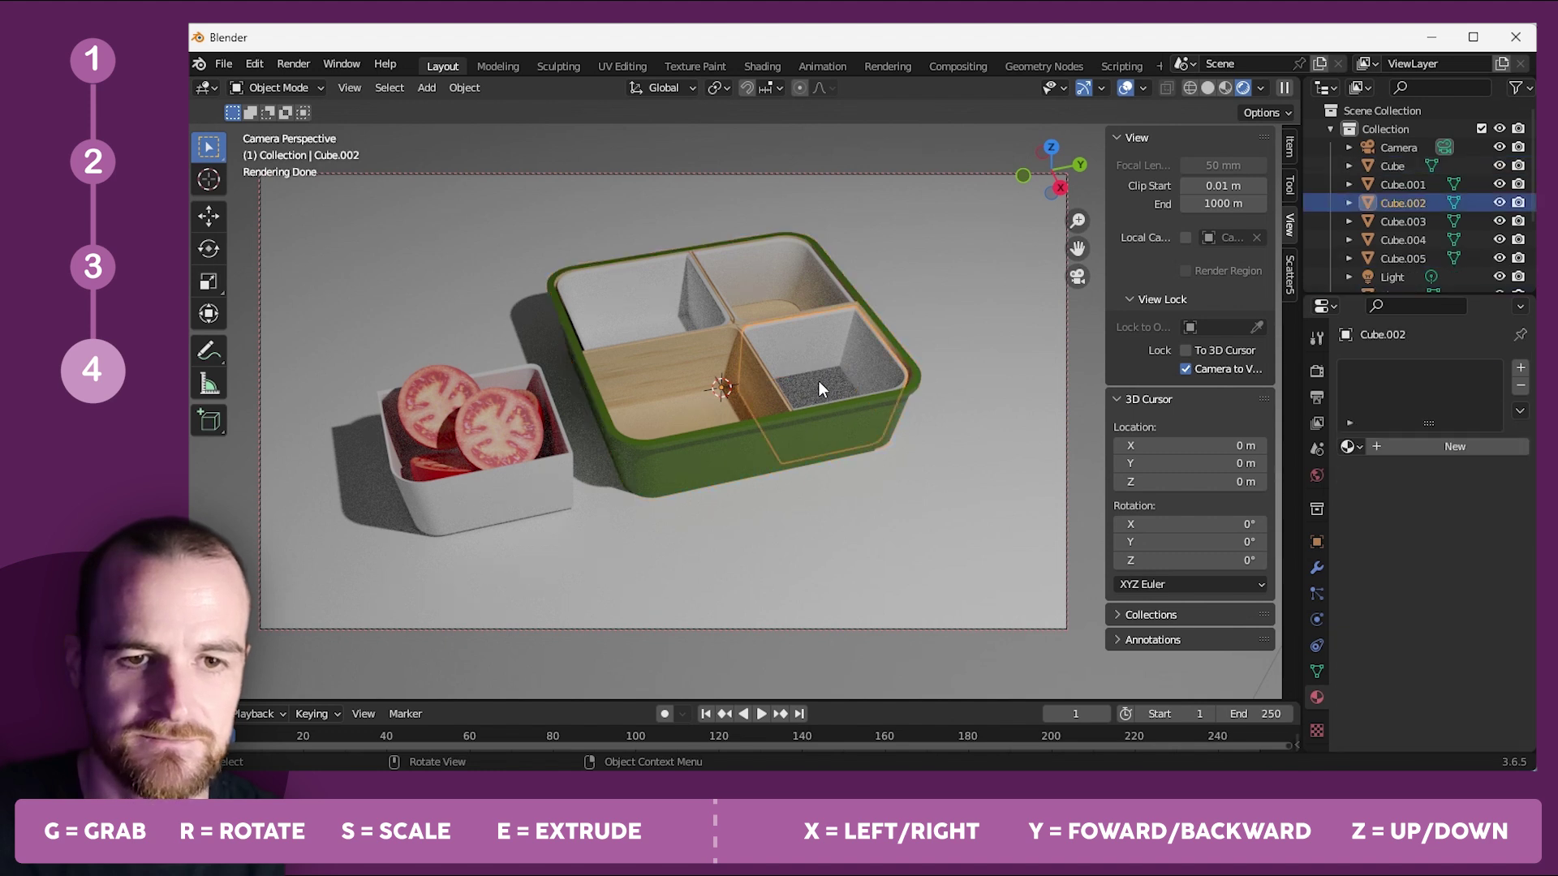
pyautogui.click(820, 388)
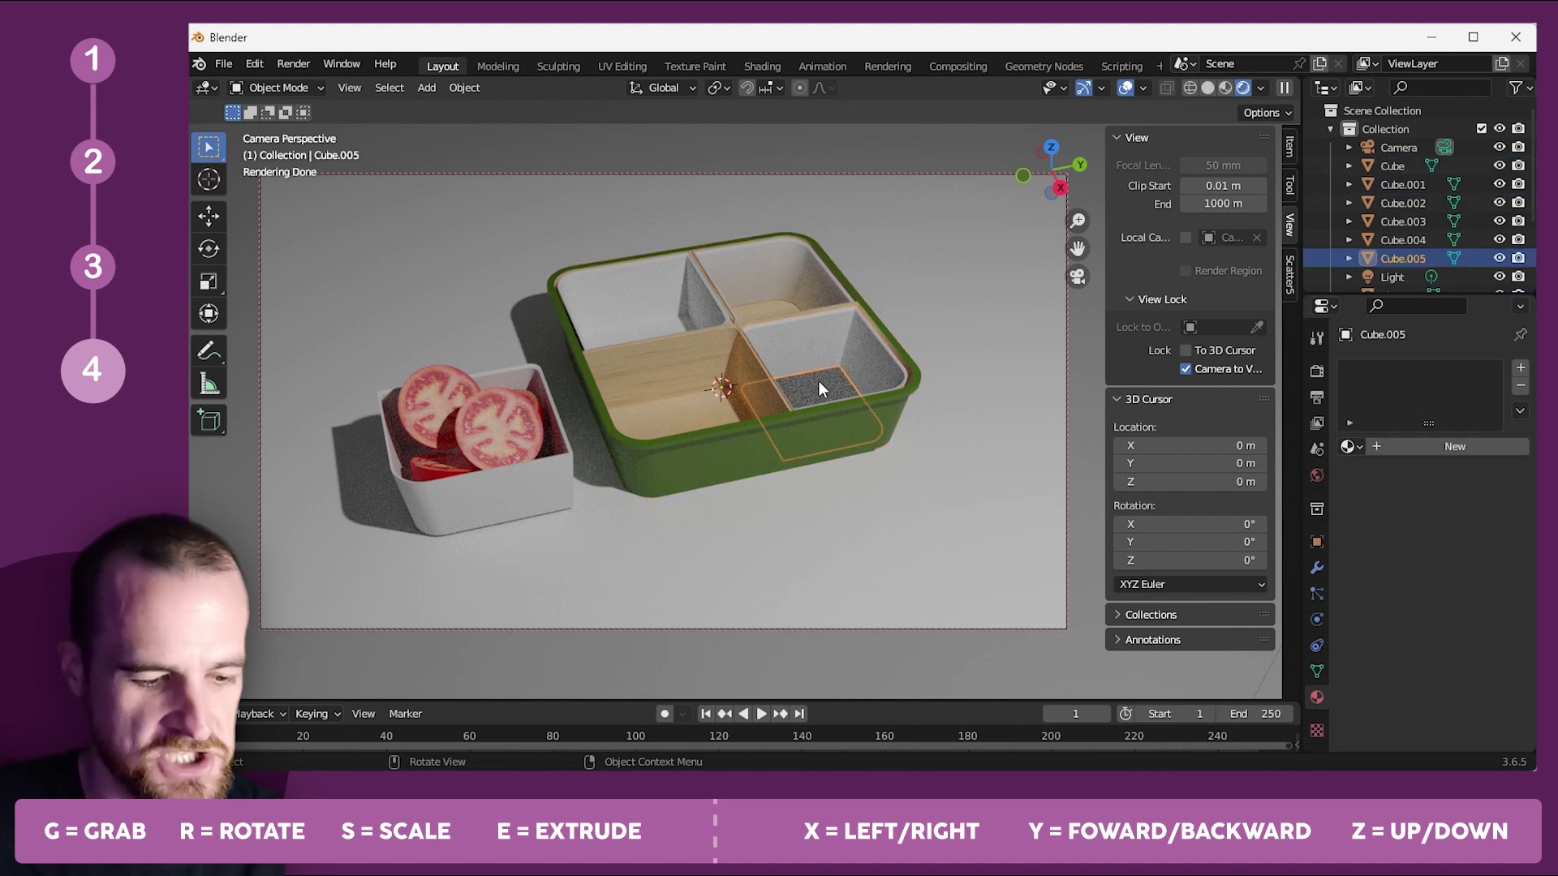
pyautogui.press('g')
pyautogui.press('z')
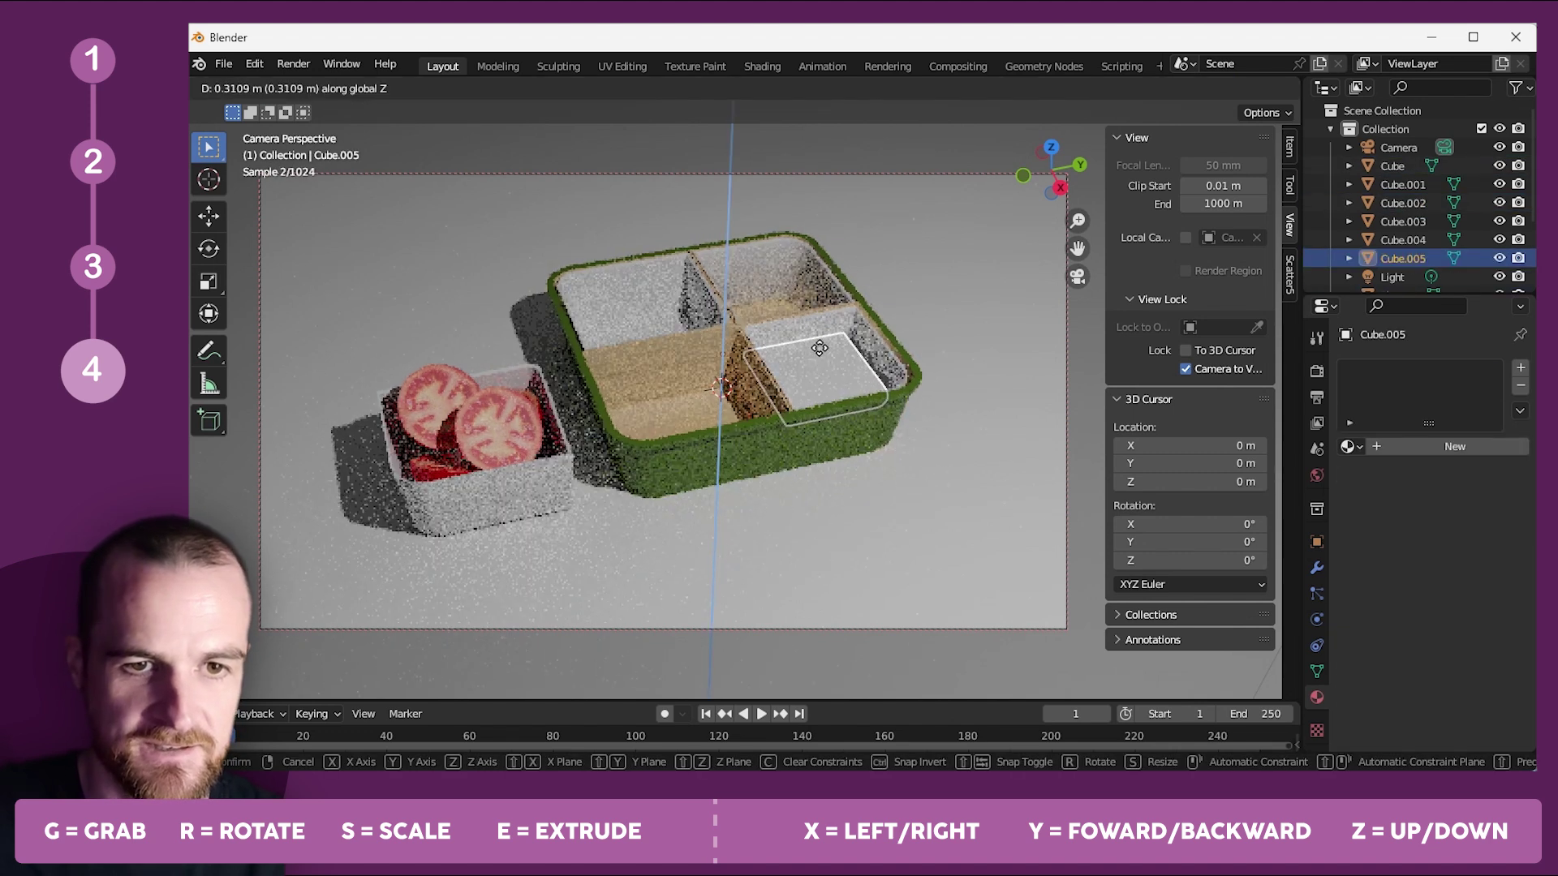
pyautogui.click(821, 347)
pyautogui.press('s')
pyautogui.click(928, 345)
# Give the raised face a new material named "sauce" with a very dark reddish-brown base color.
pyautogui.click(1409, 445)
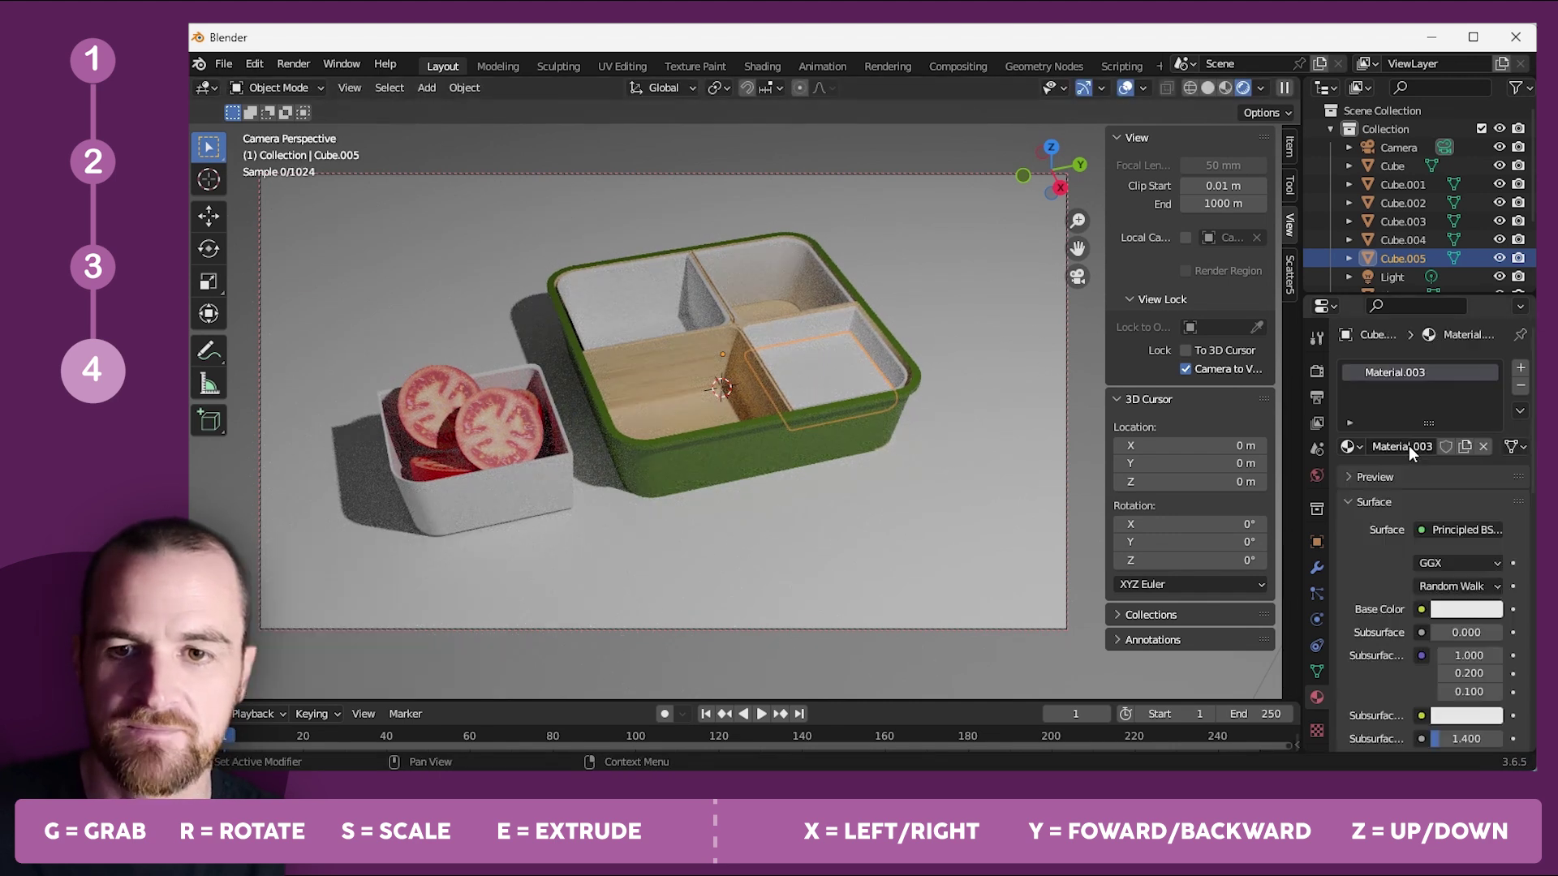
pyautogui.write('sauc')
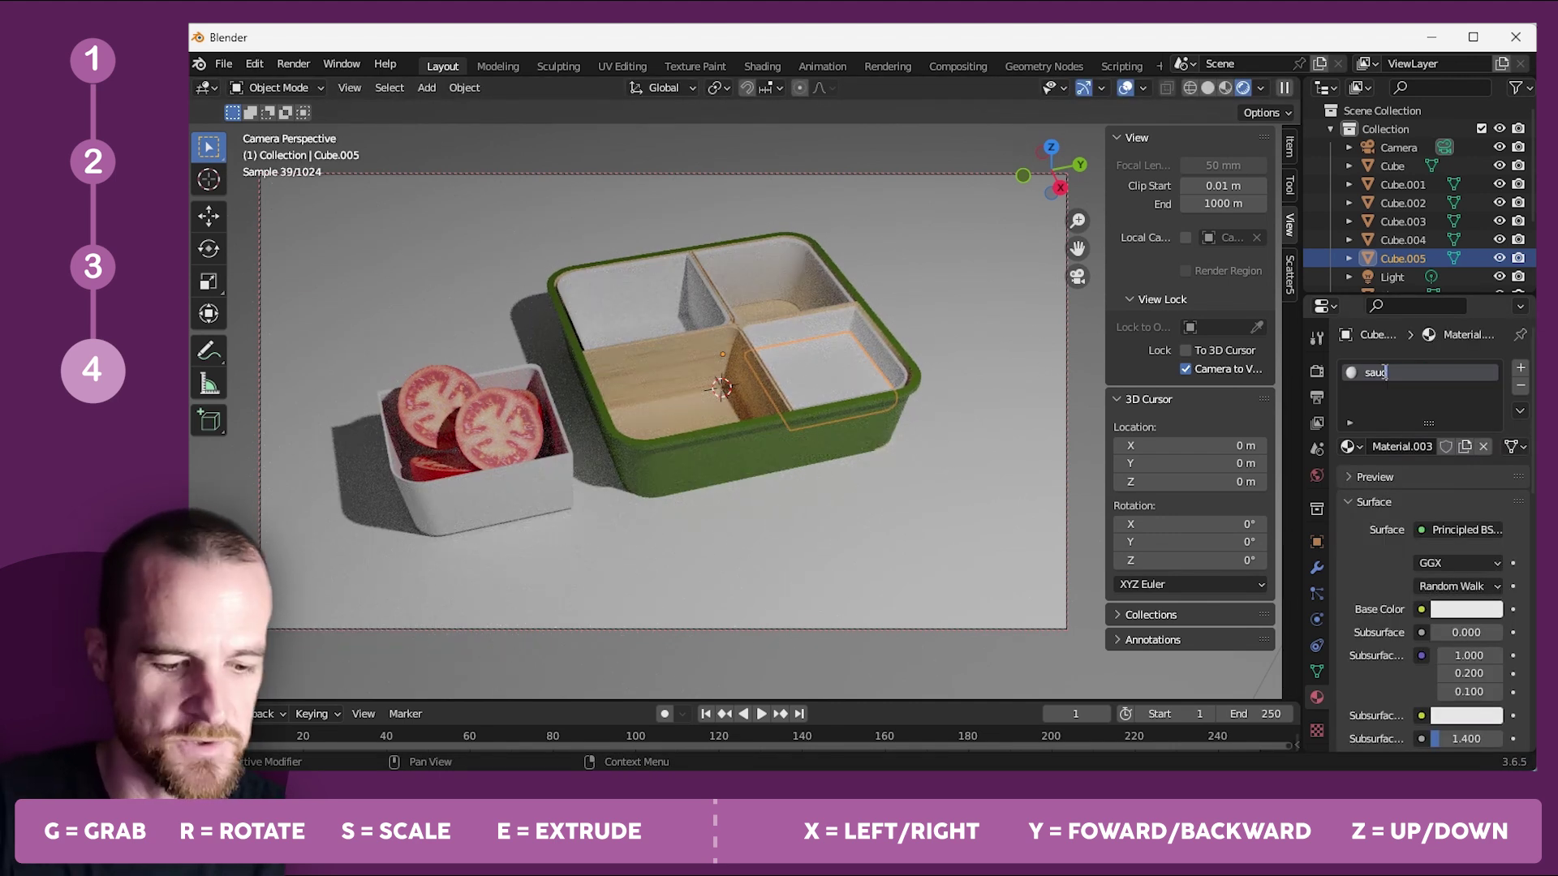
pyautogui.write('e')
pyautogui.press('Return')
pyautogui.click(1436, 610)
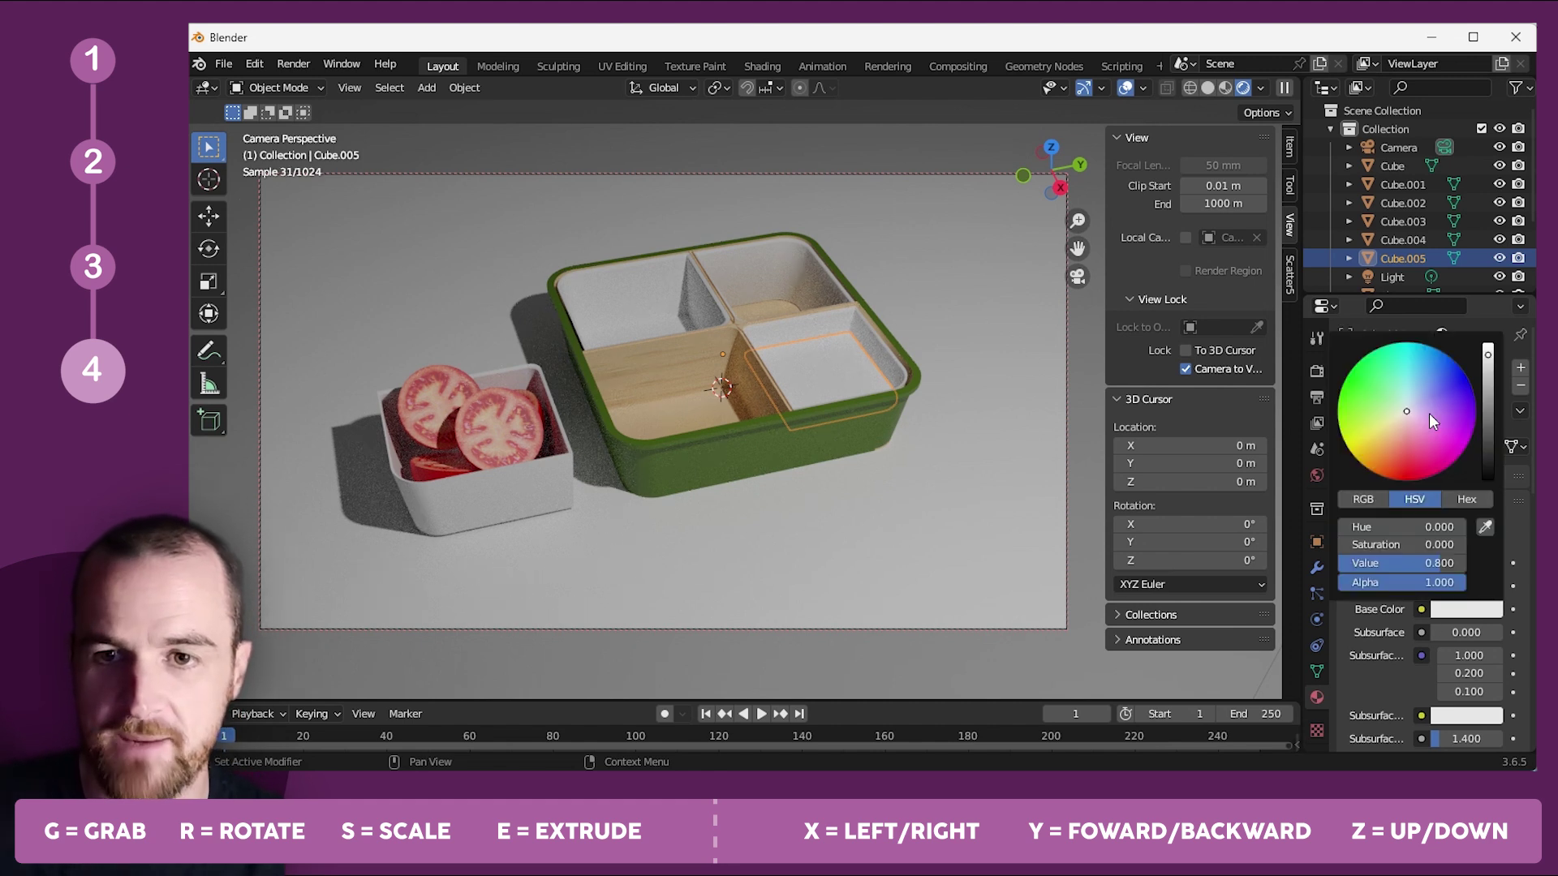
pyautogui.moveTo(1482, 401); pyautogui.dragTo(1406, 454)
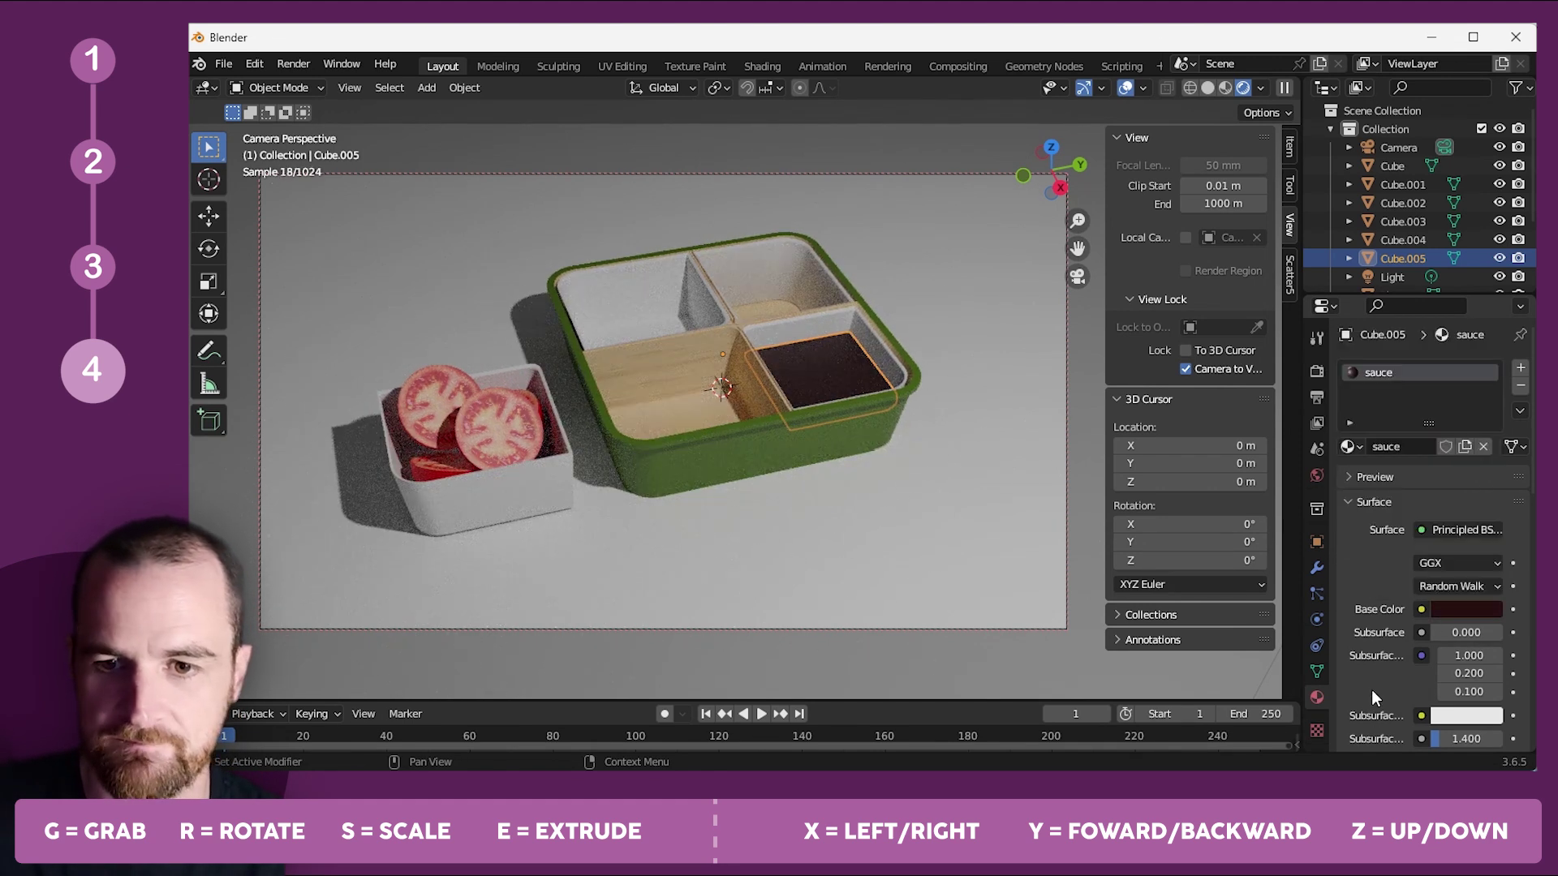
# Make the sauce material glossy by setting Metallic to 0.658 and Roughness to 0.108.
pyautogui.scroll(-5, 1384, 686)
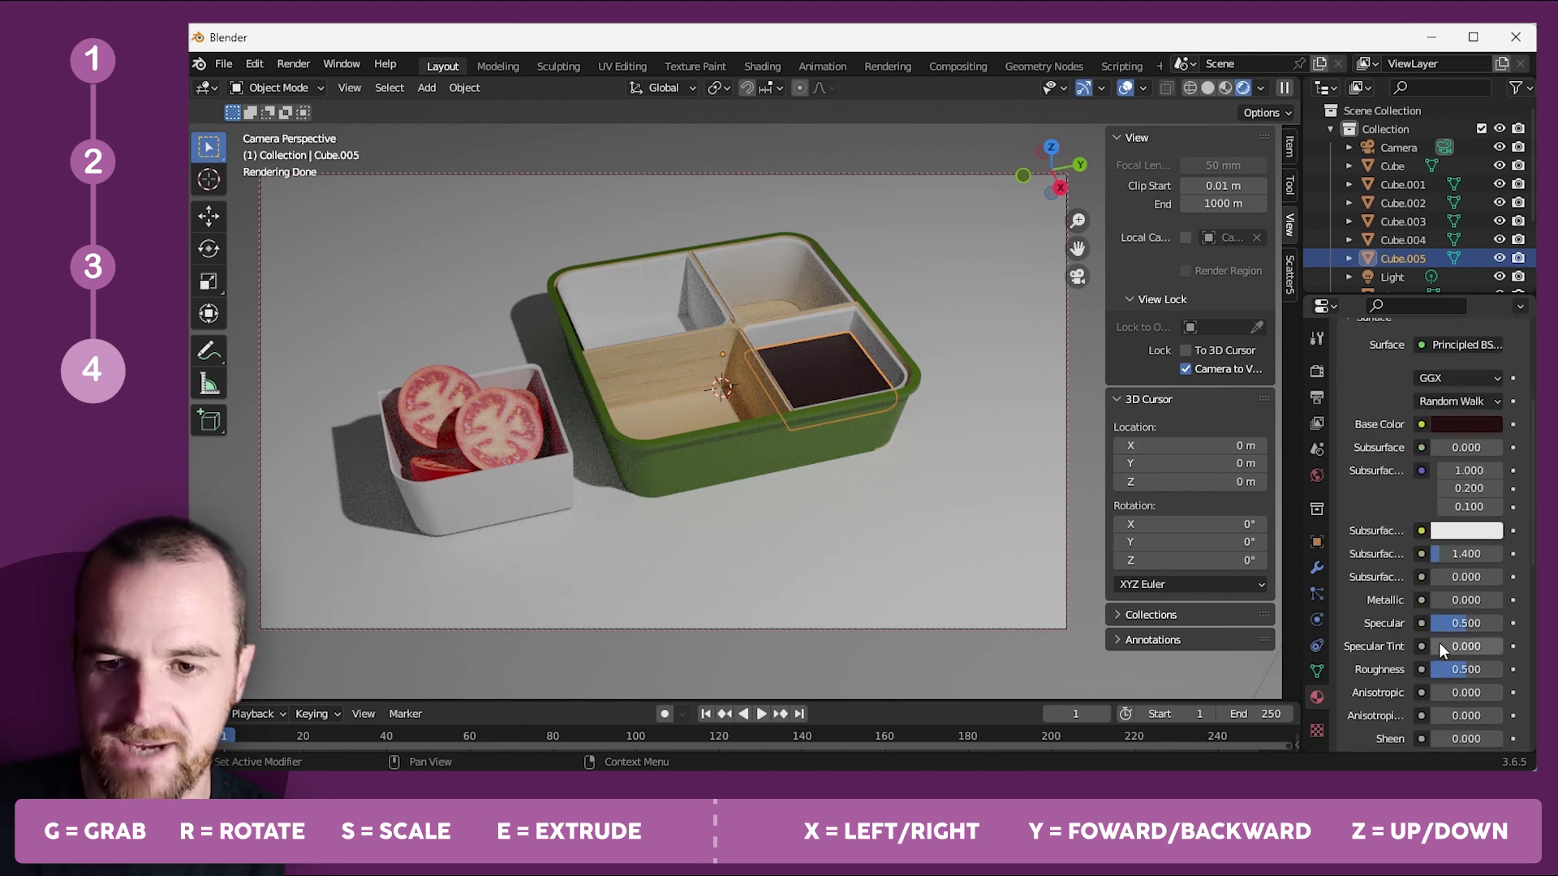
pyautogui.moveTo(1442, 601); pyautogui.dragTo(1494, 601)
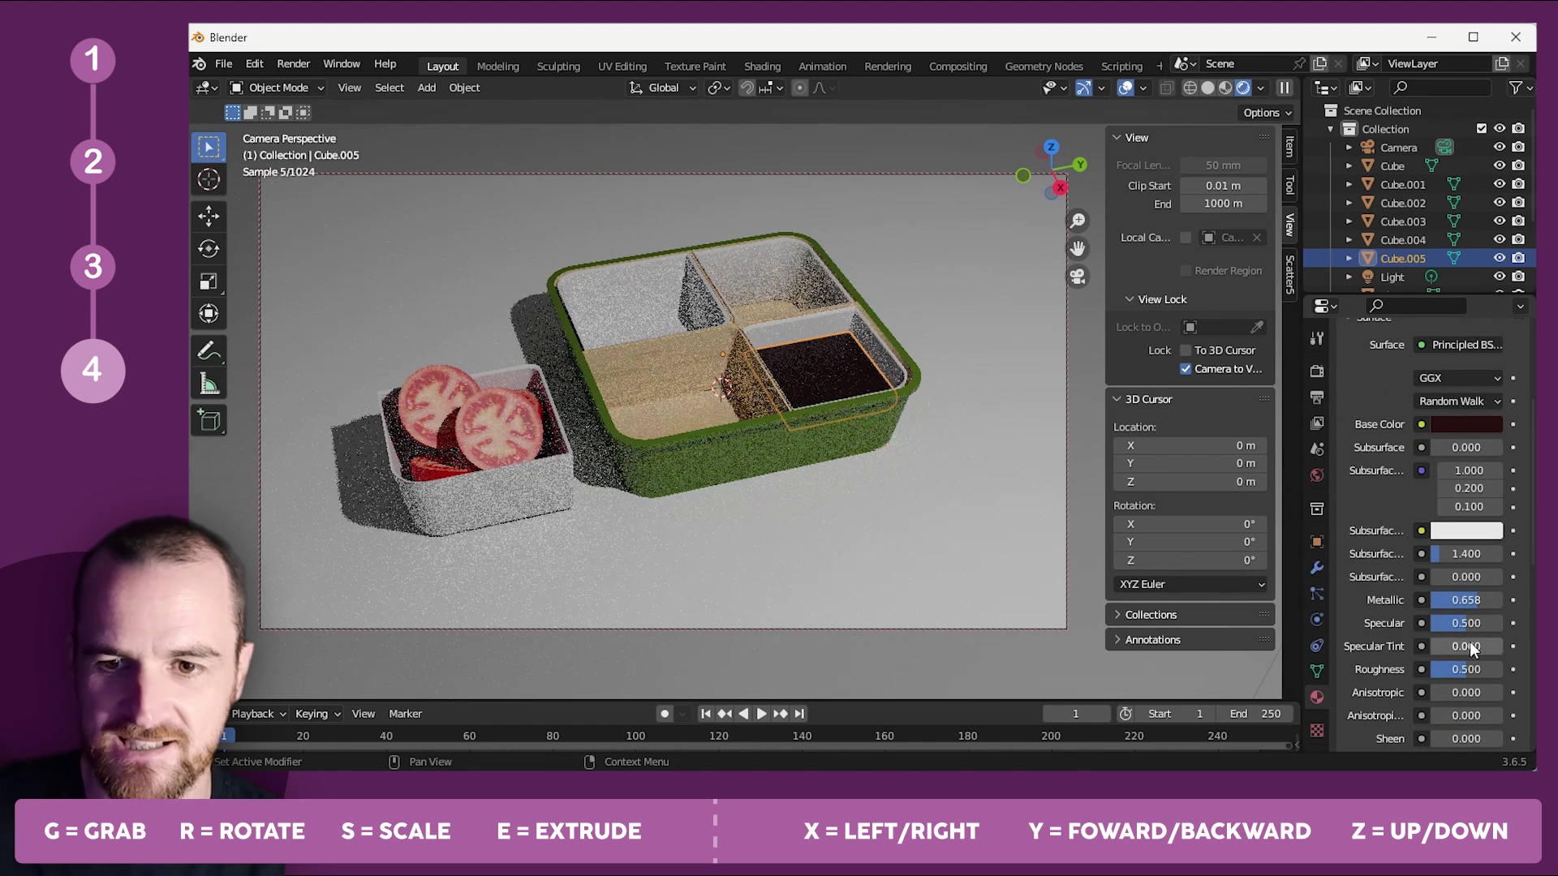
pyautogui.moveTo(1468, 672); pyautogui.dragTo(1449, 671)
pyautogui.scroll(8, 781, 320)
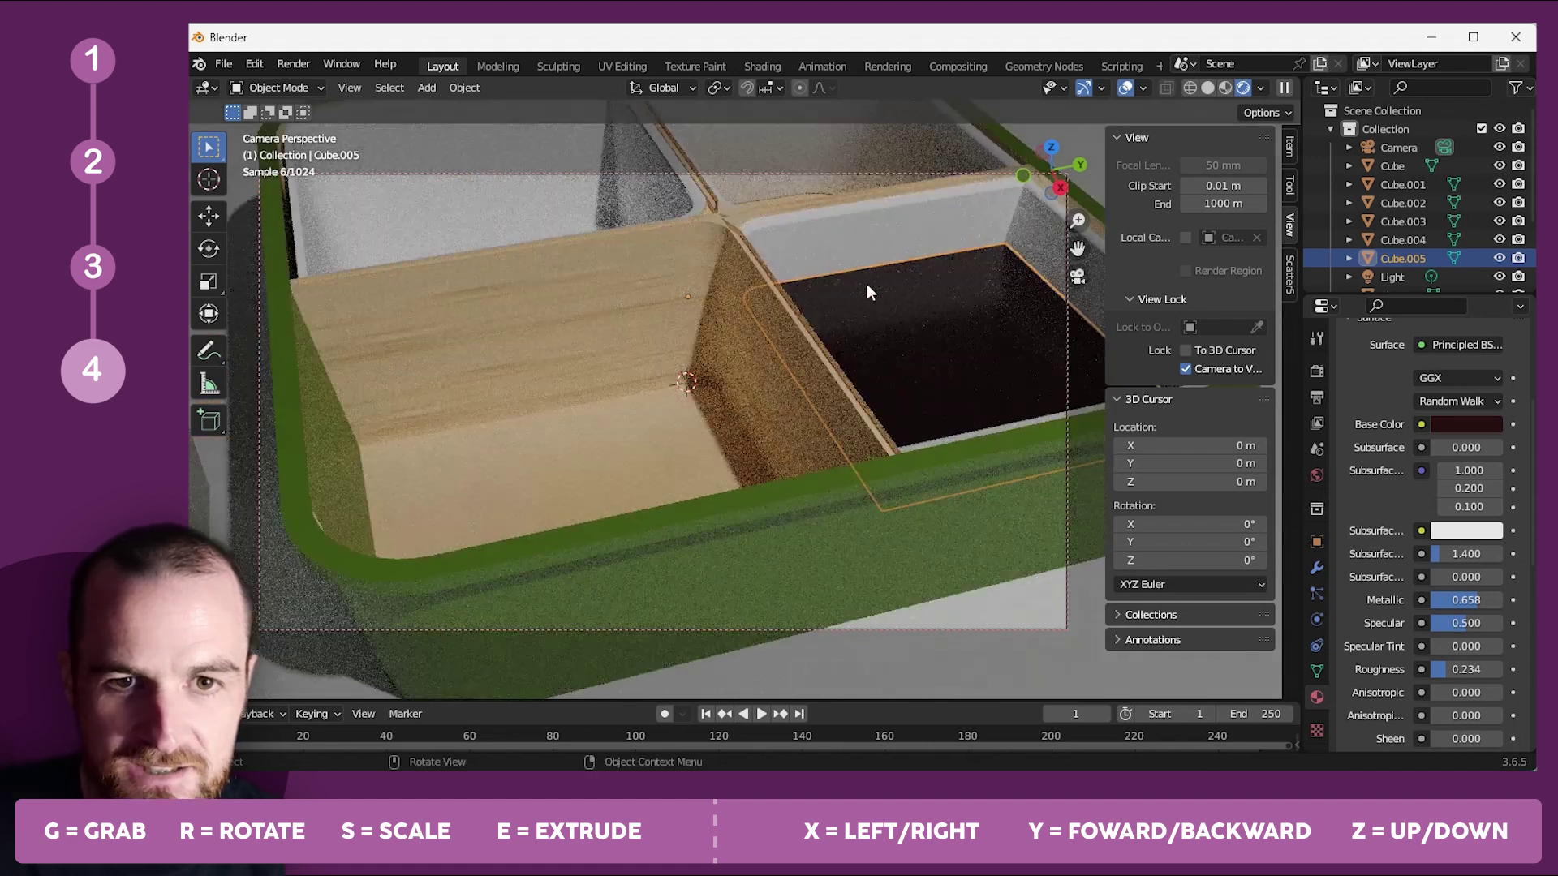
pyautogui.moveTo(1443, 669); pyautogui.dragTo(1428, 670)
pyautogui.scroll(-6, 670, 396)
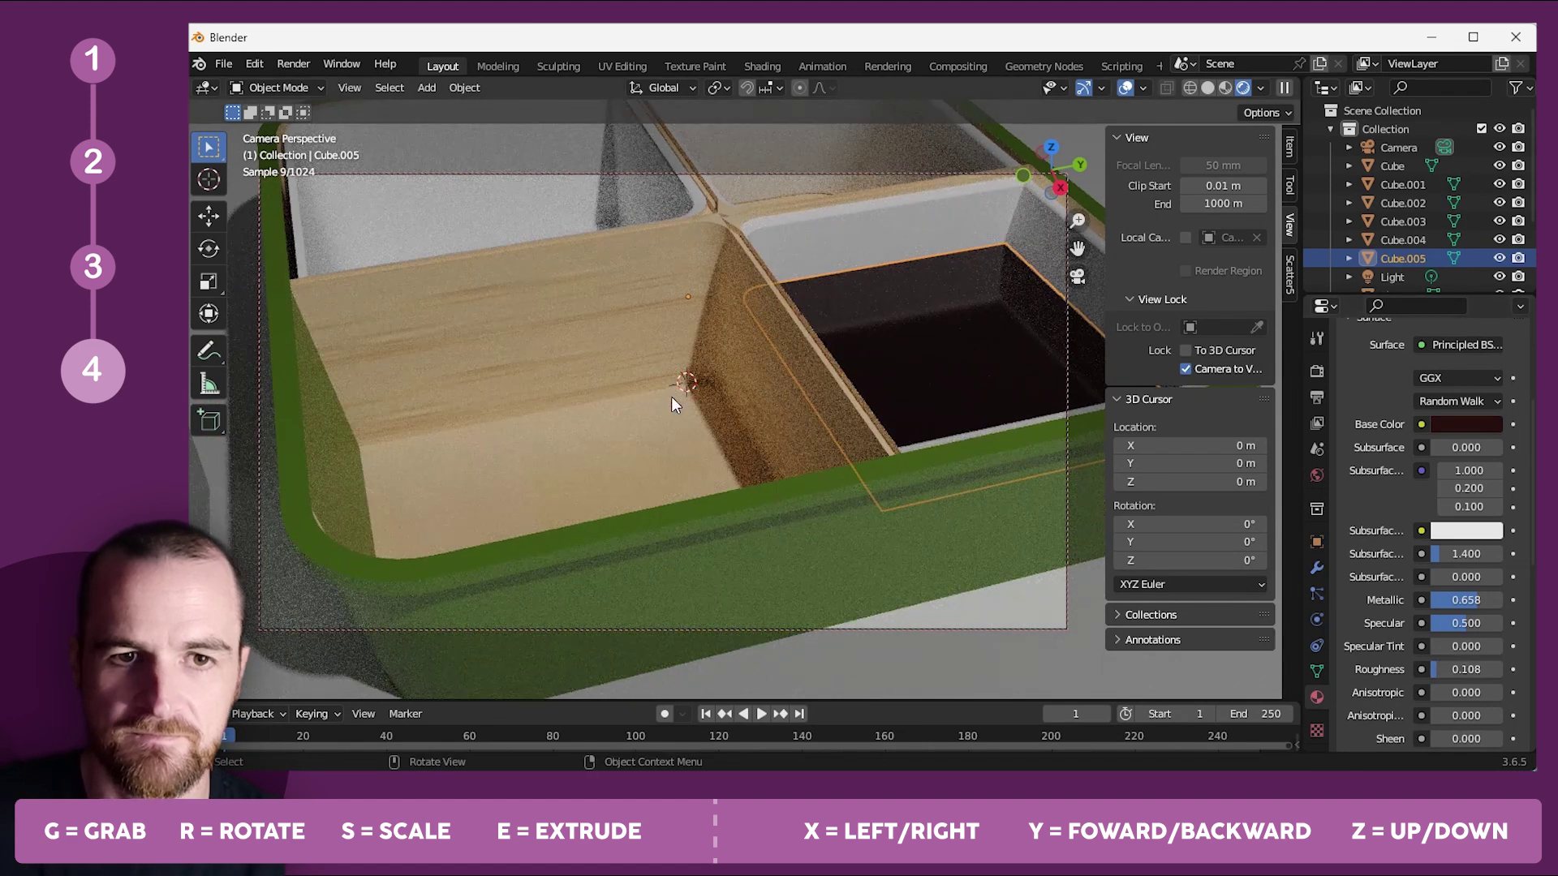
# Add a 32-vertex cylinder at the world origin and scale it uniformly by 0.157.
pyautogui.click(671, 396)
pyautogui.moveTo(679, 411); pyautogui.dragTo(713, 396, button='middle')
pyautogui.scroll(-5, 713, 396)
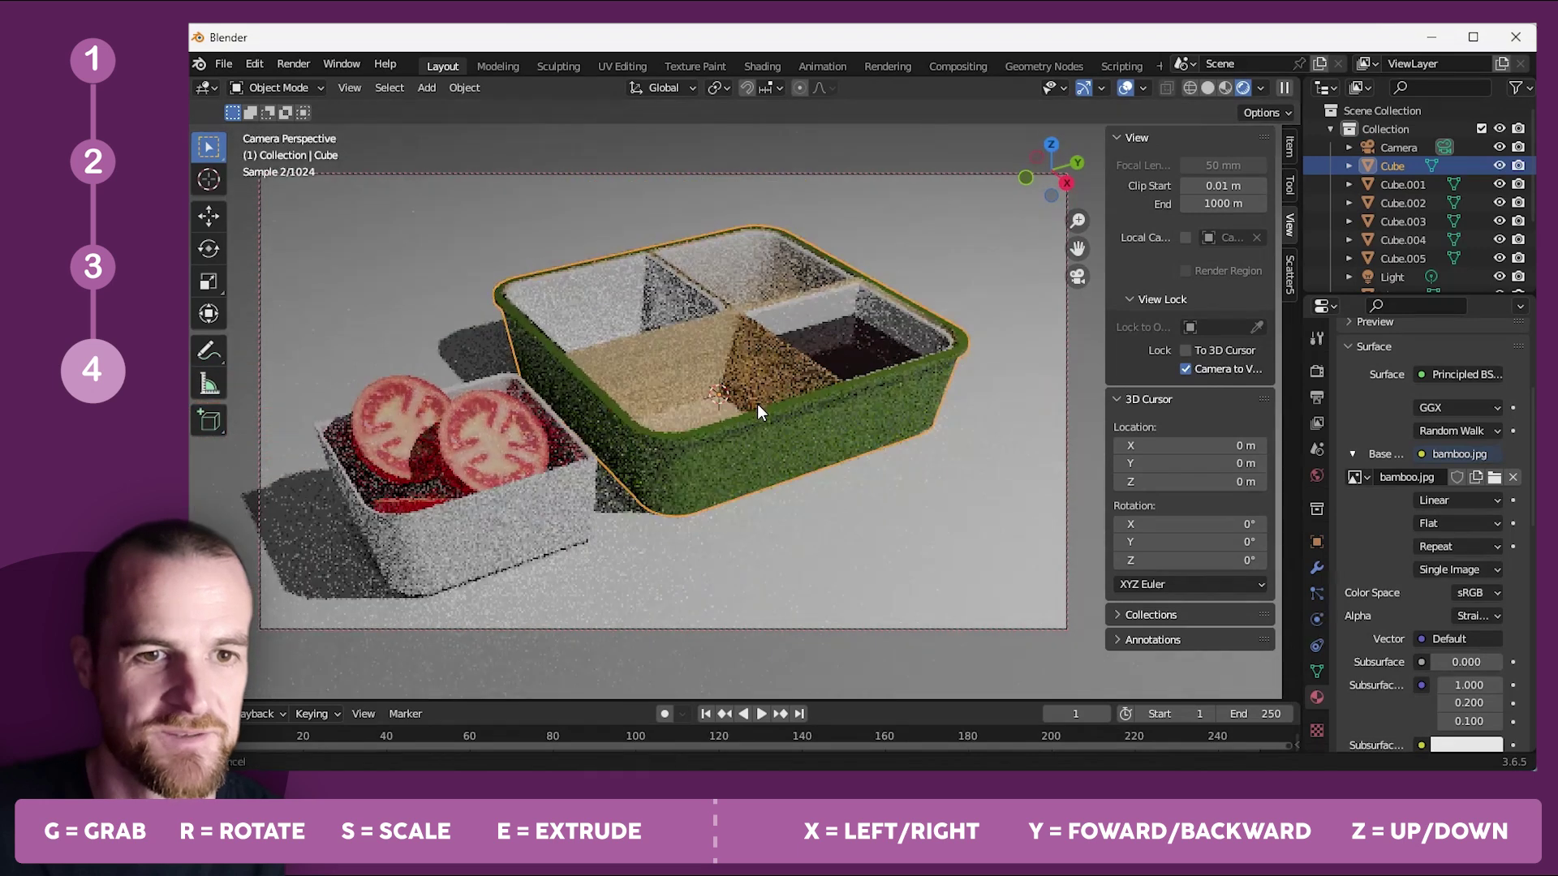
pyautogui.click(855, 196)
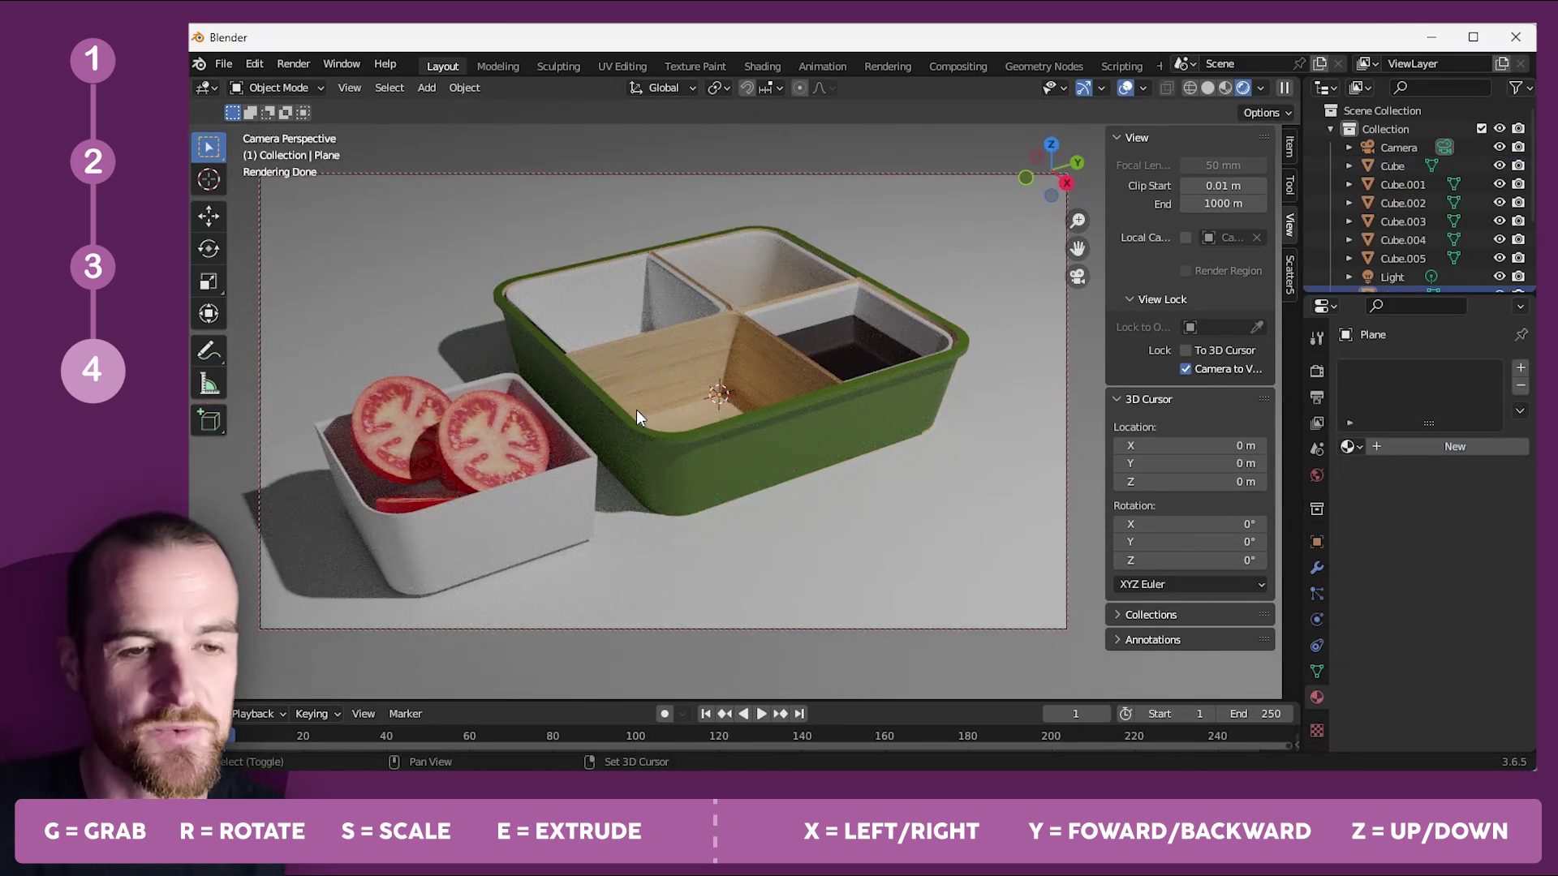
pyautogui.hotkey('shift', 'a')
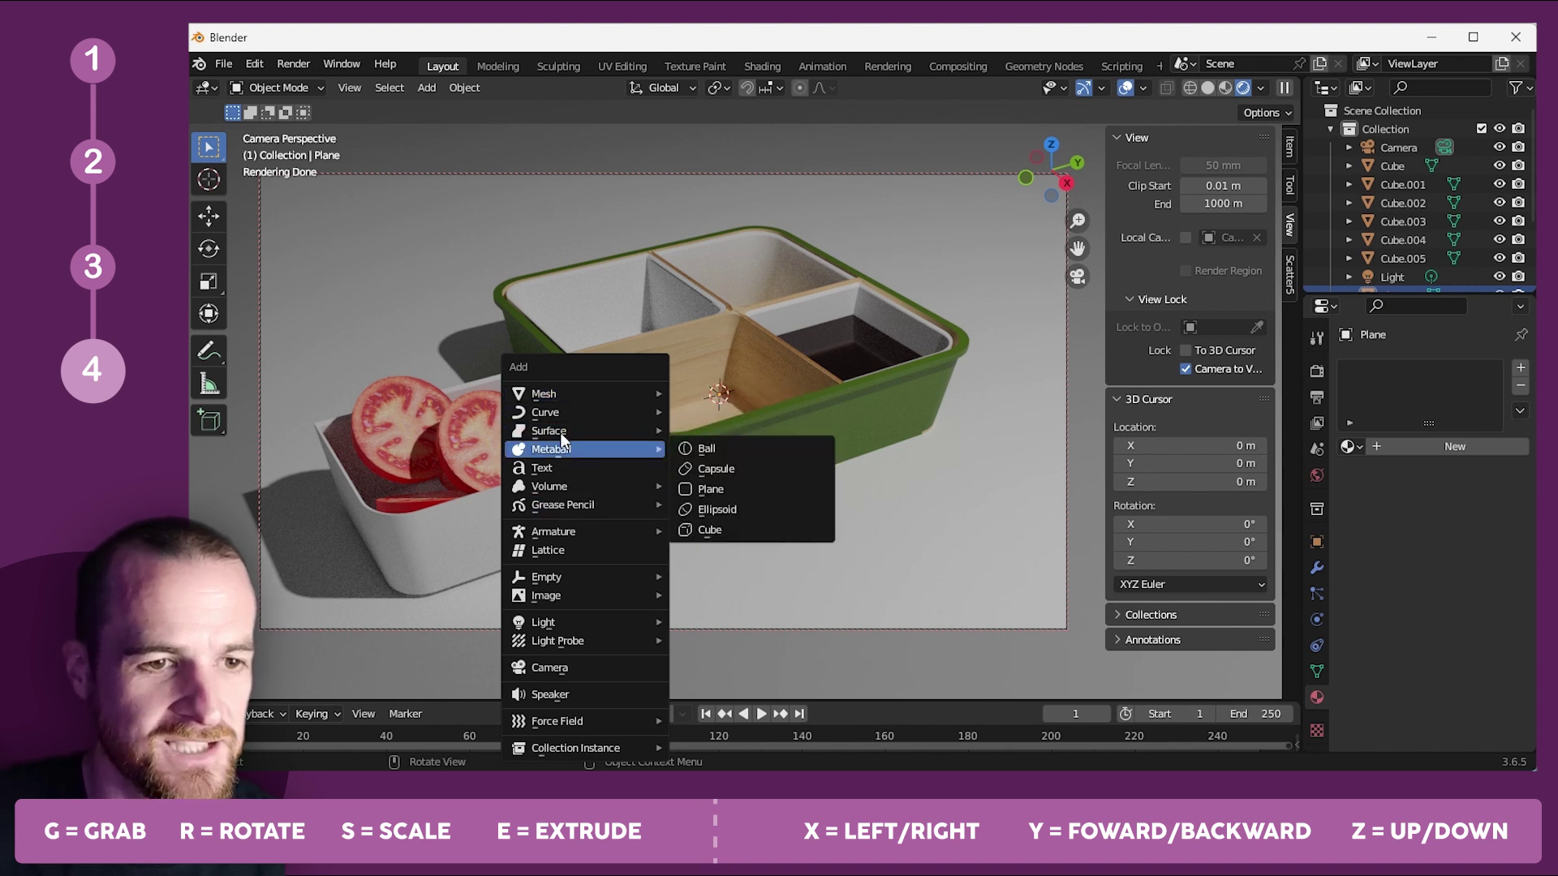
pyautogui.moveTo(562, 392)
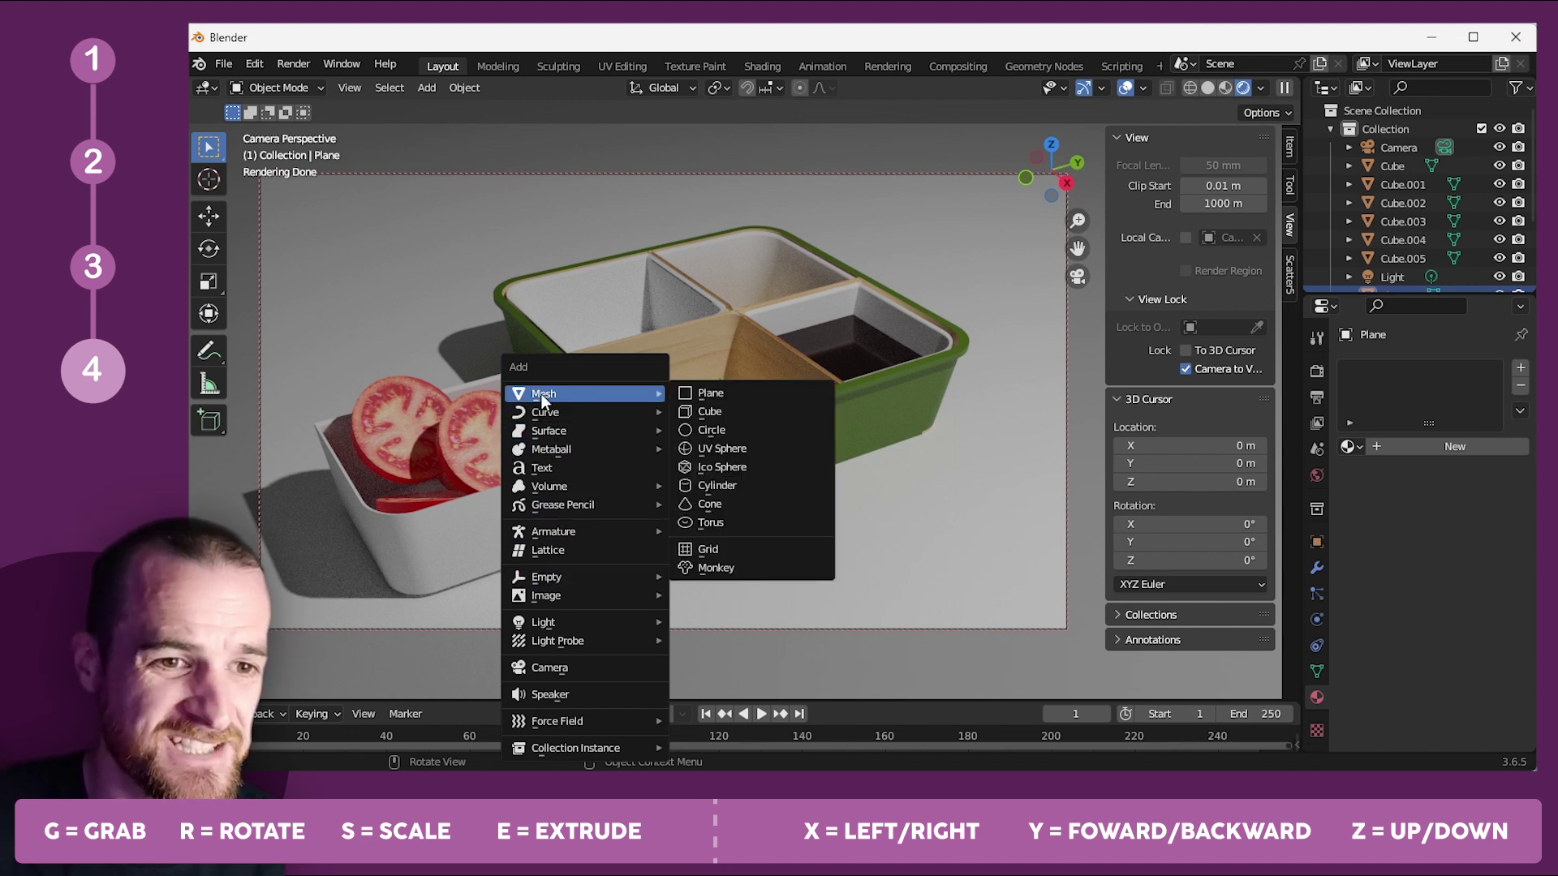
pyautogui.click(714, 484)
pyautogui.press('s')
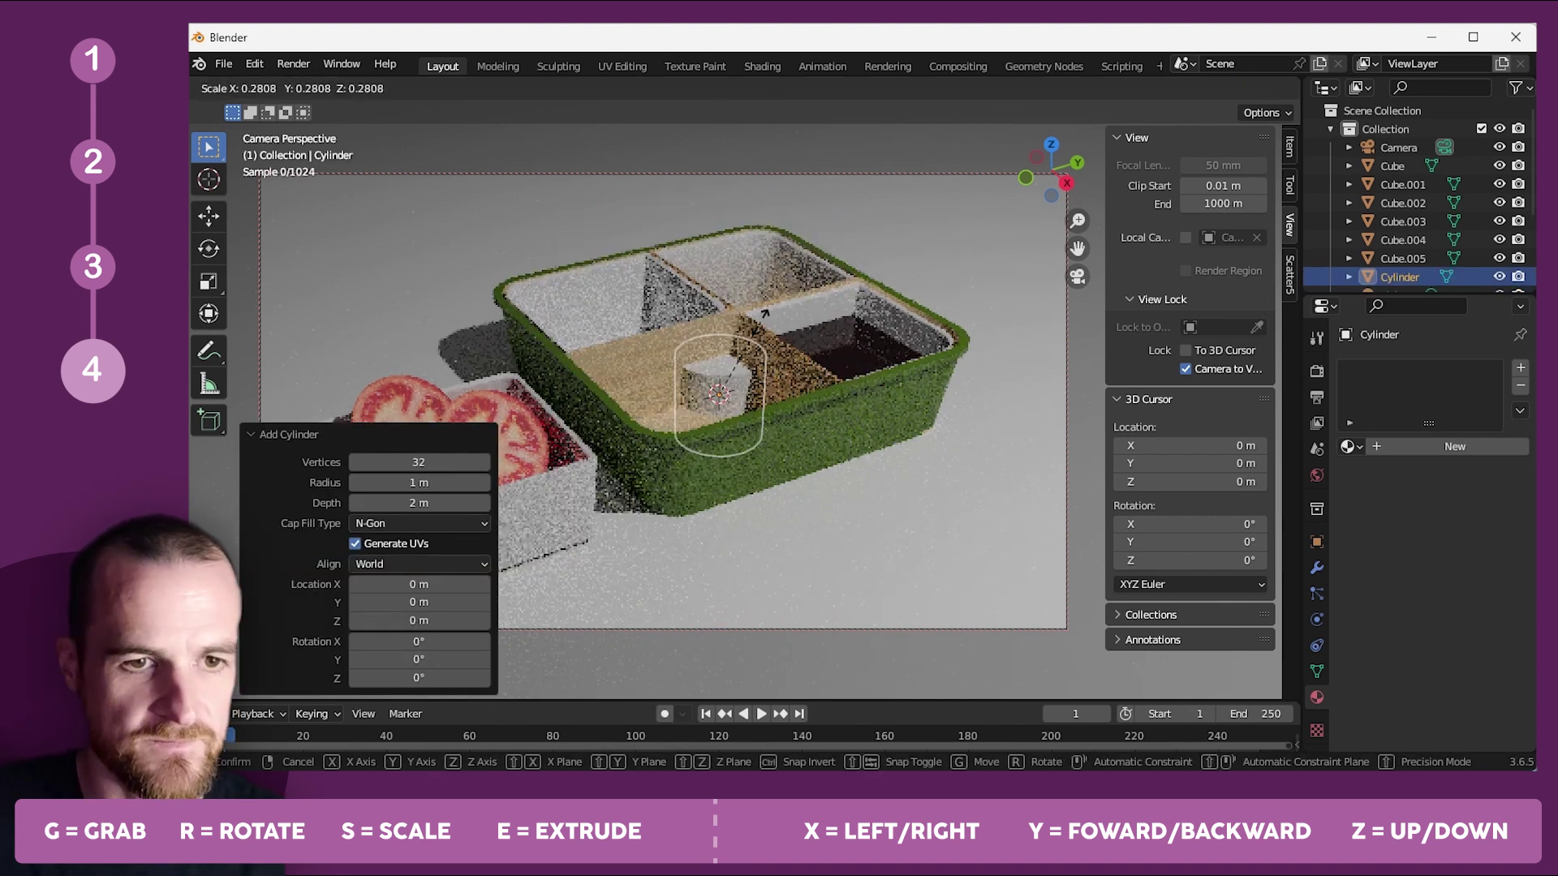
pyautogui.press('Return')
# Stretch the cylinder along Z by a factor of about 4.735 and raise it about 0.68 m.
pyautogui.press('s')
pyautogui.press('z')
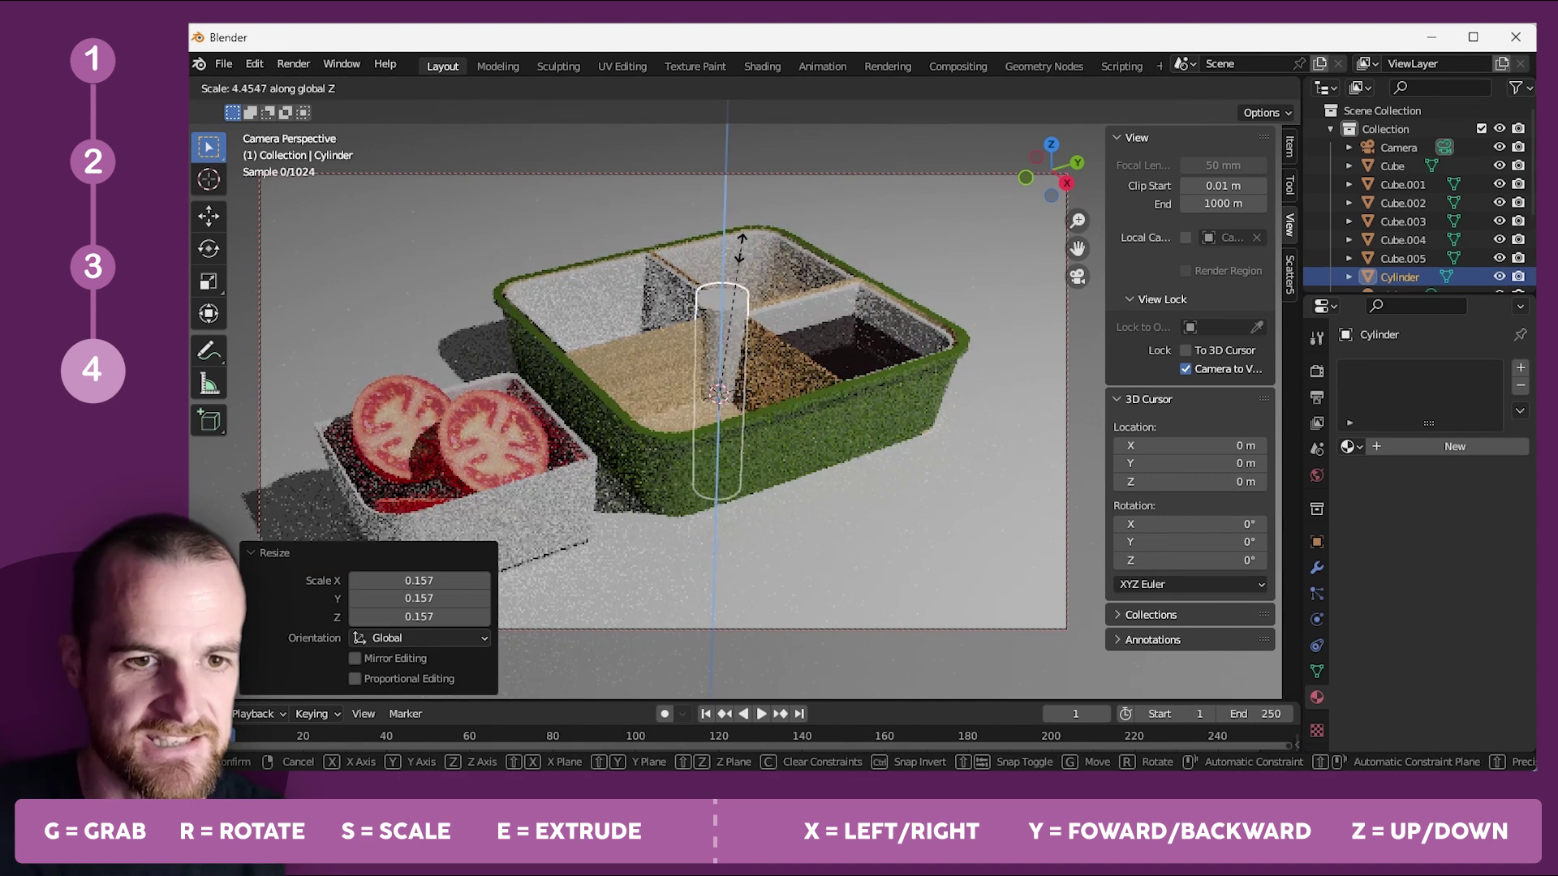
pyautogui.press('Return')
pyautogui.press('g')
pyautogui.press('z')
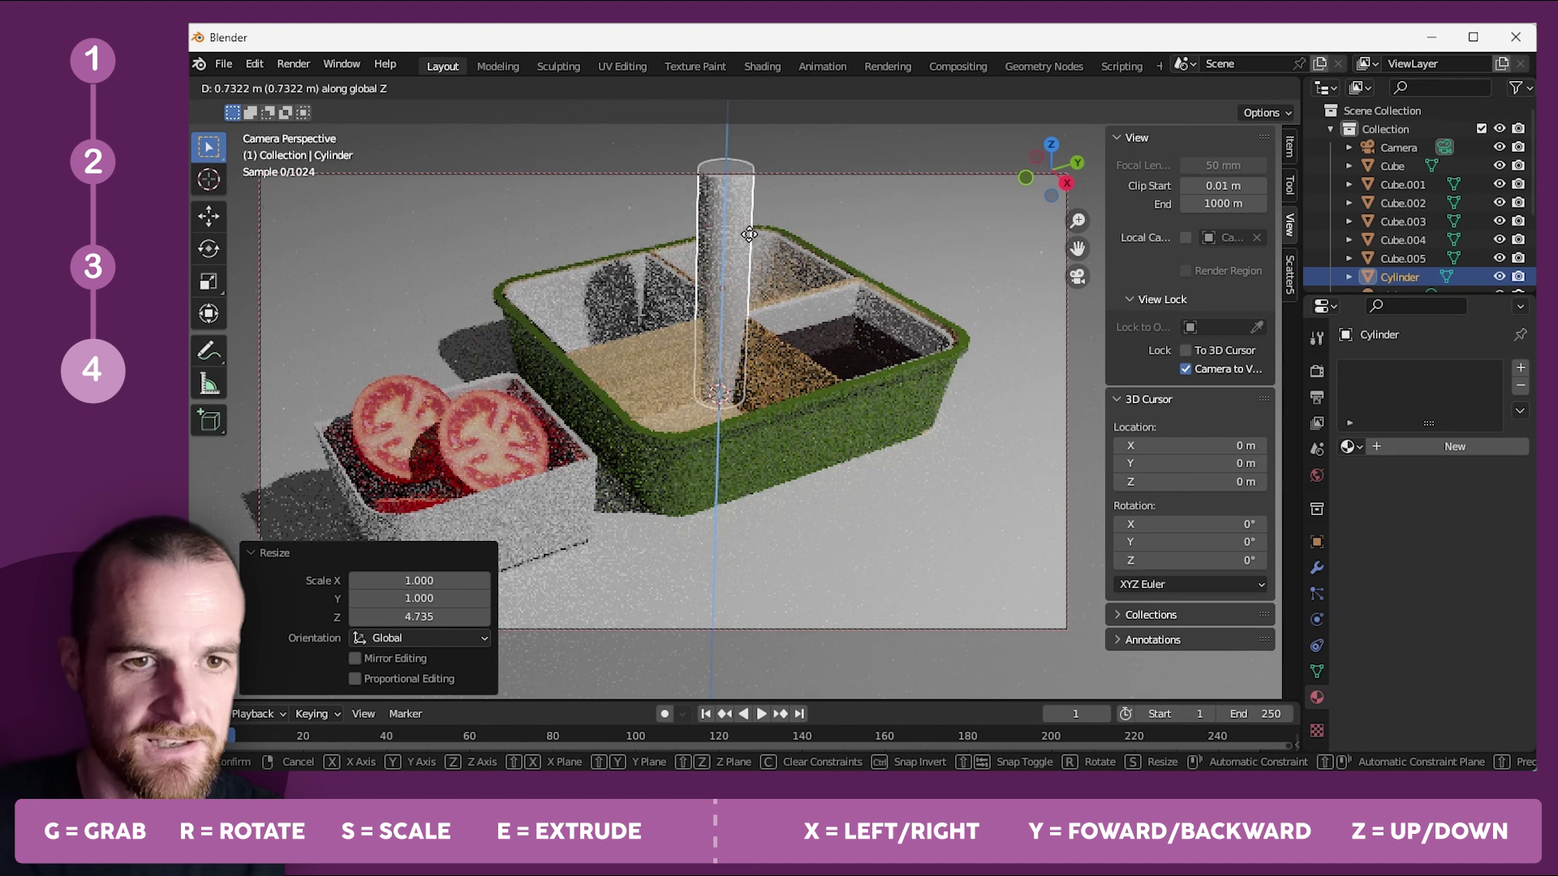
pyautogui.click(746, 238)
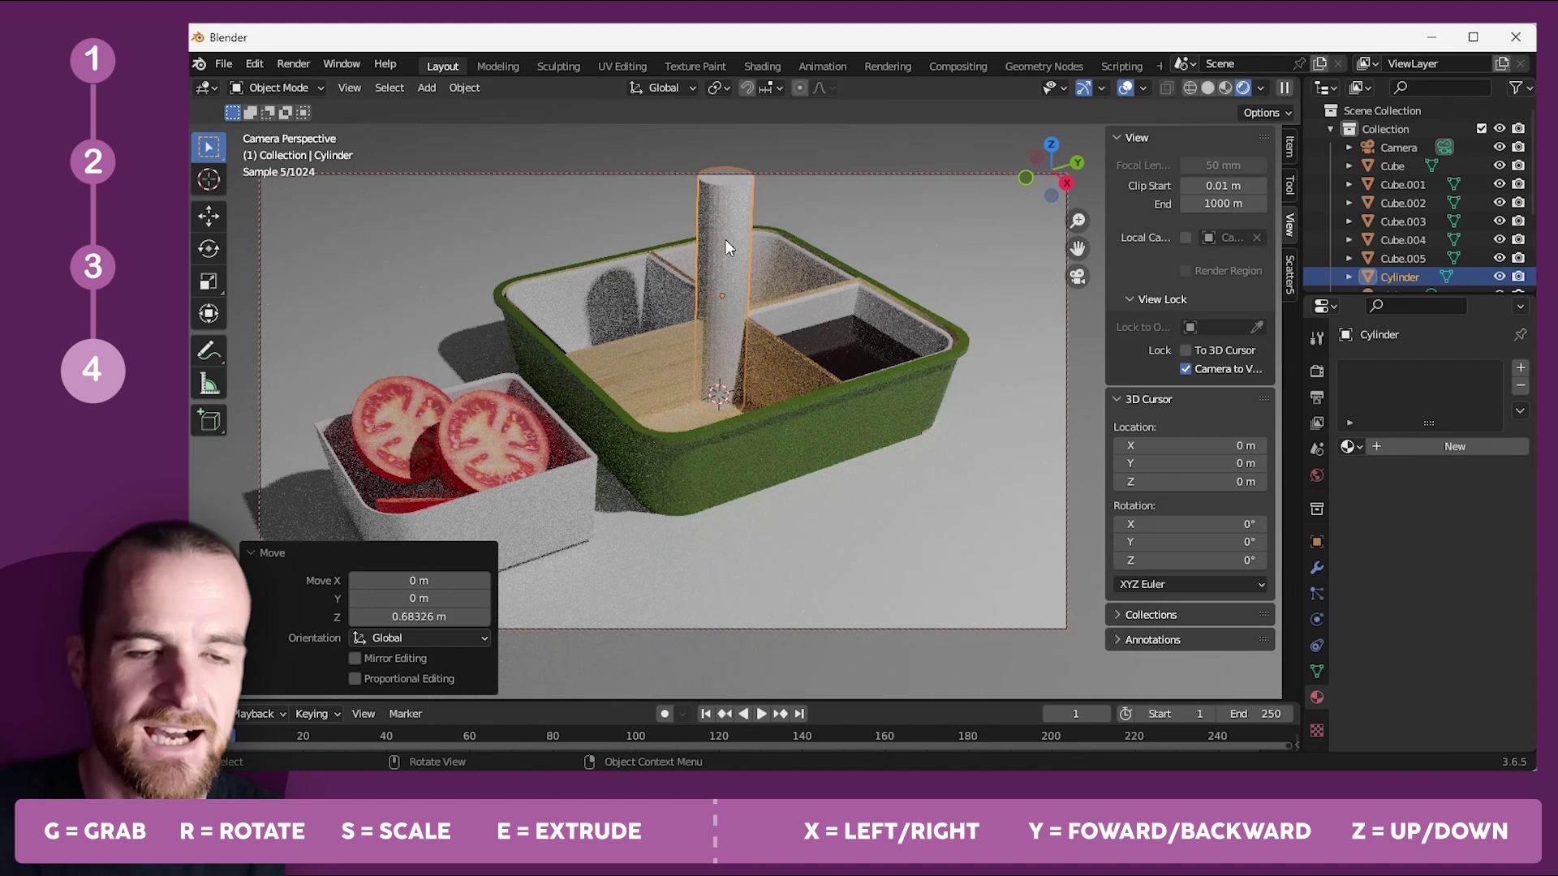
# Give the cylinder a new material named "spring roll".
pyautogui.click(1435, 443)
pyautogui.doubleClick(1397, 372)
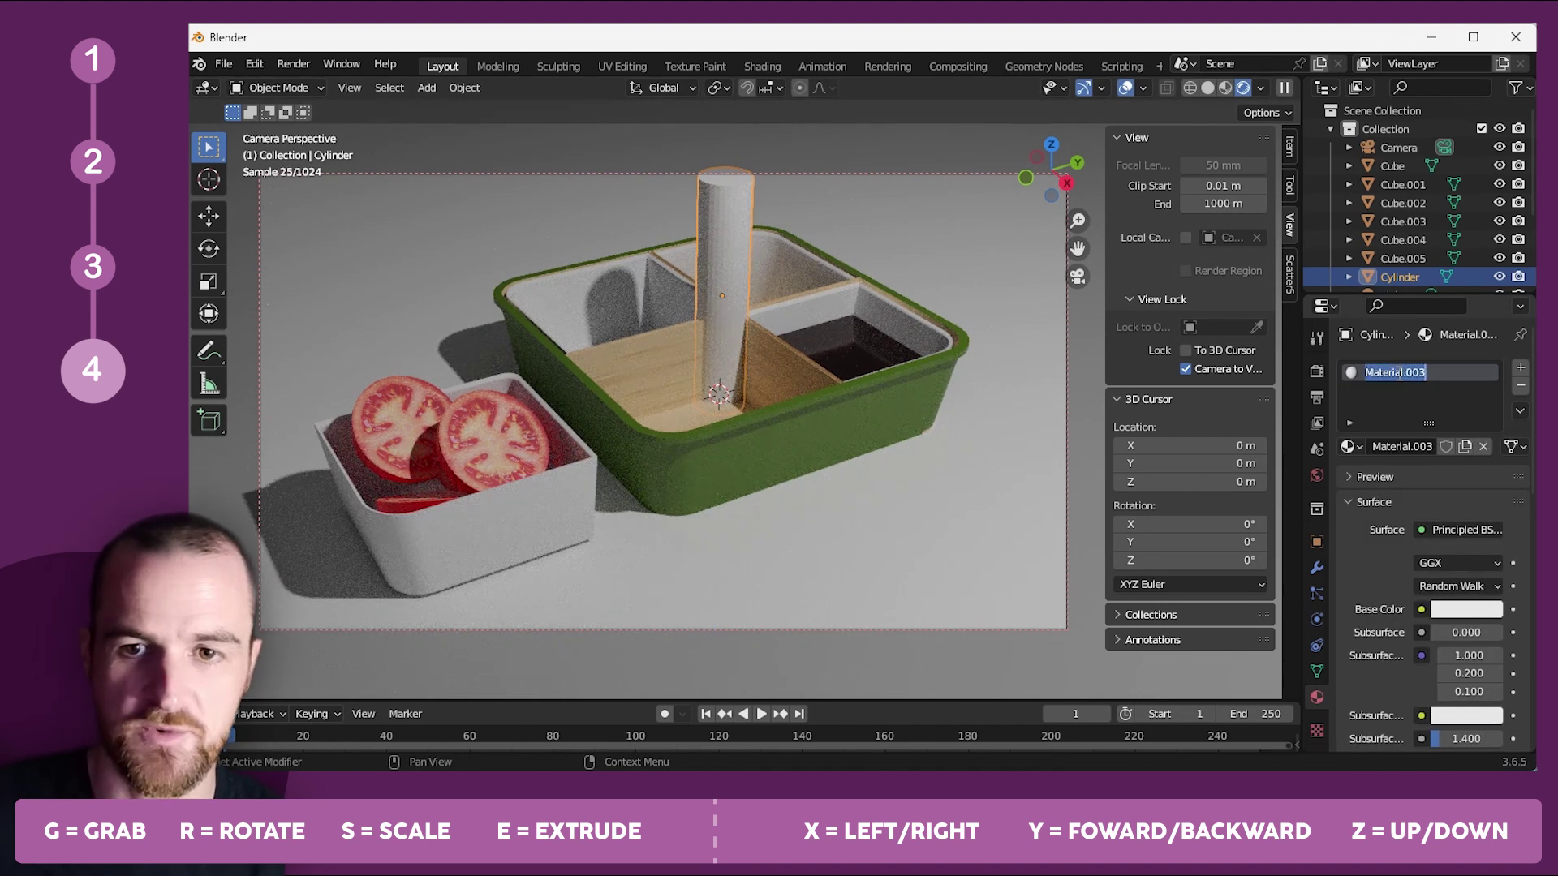
pyautogui.write('spring ')
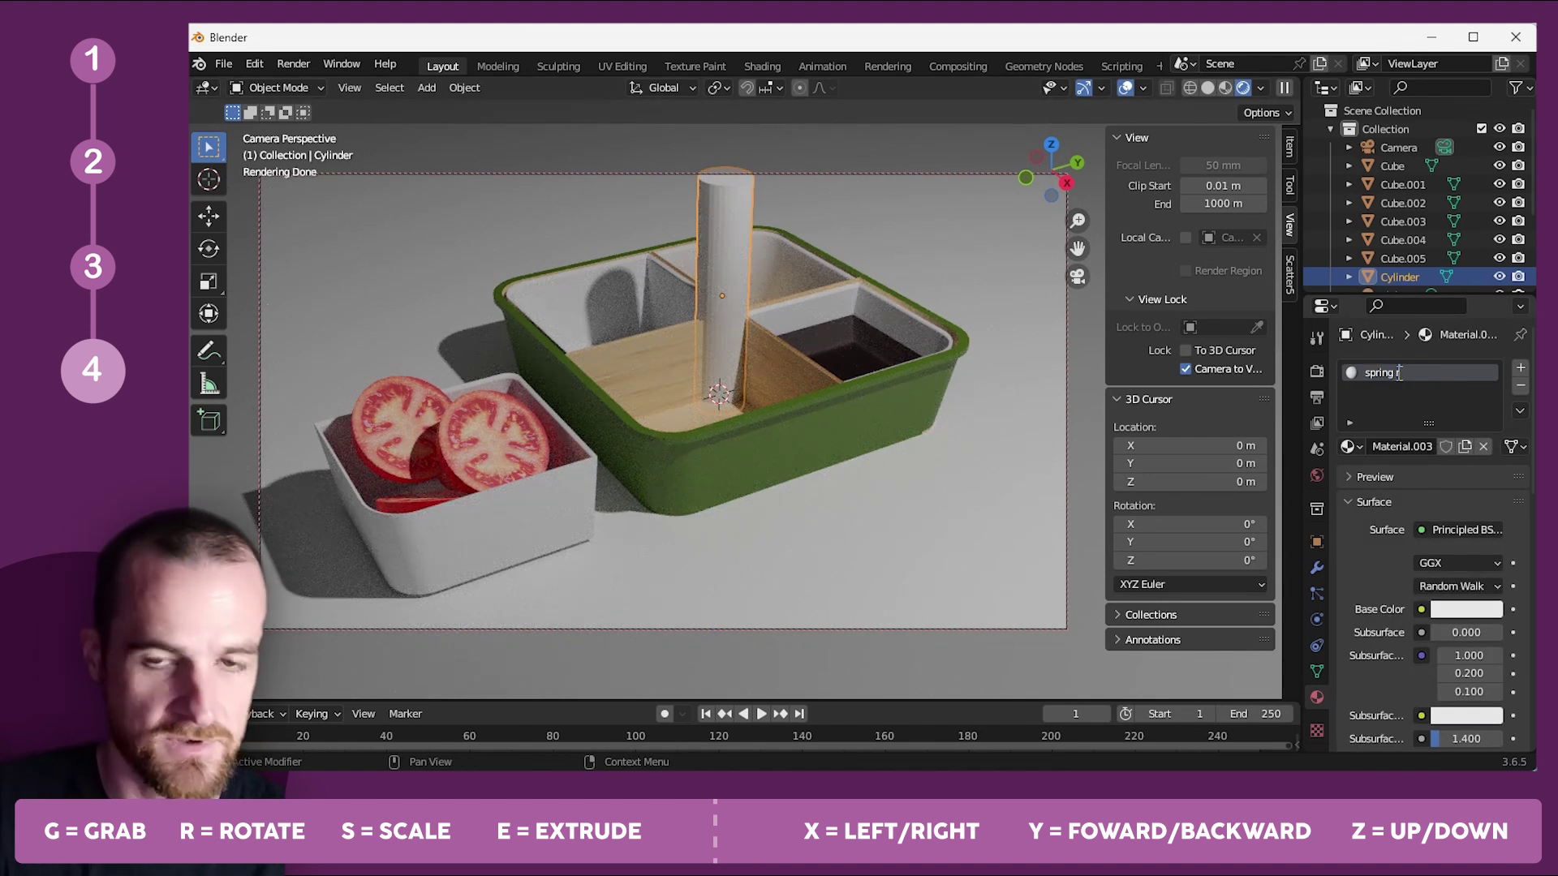
pyautogui.write('roll')
pyautogui.press('Return')
# Set the spring roll material's base color to a brownish orange with hue 0.031, saturation 0.867 and value 0.8.
pyautogui.click(1473, 615)
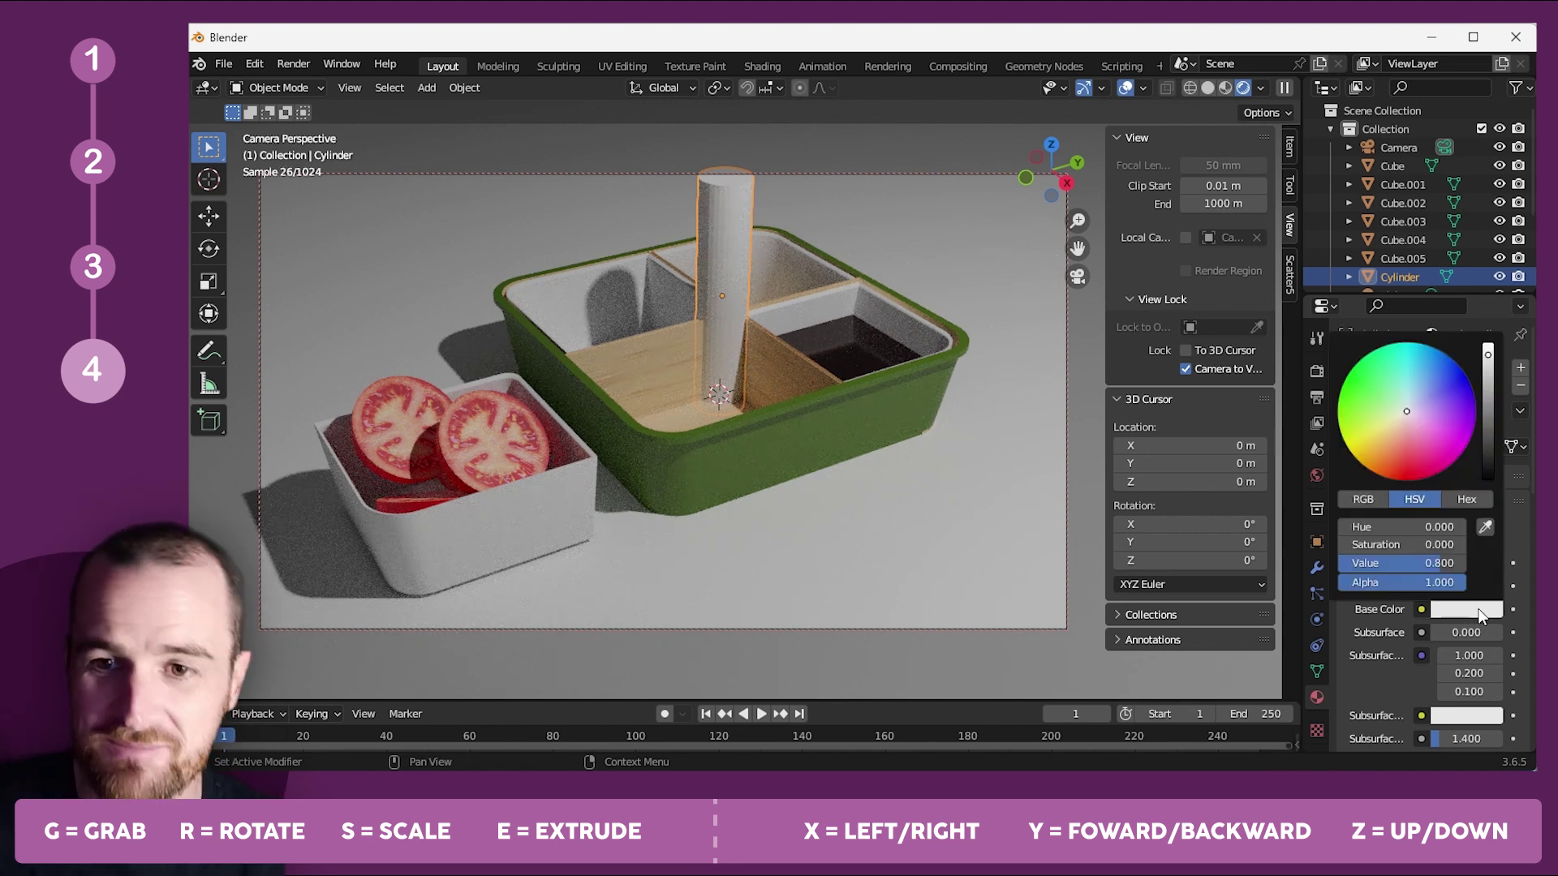
pyautogui.click(1389, 425)
pyautogui.click(701, 236)
pyautogui.click(723, 243)
pyautogui.click(1470, 610)
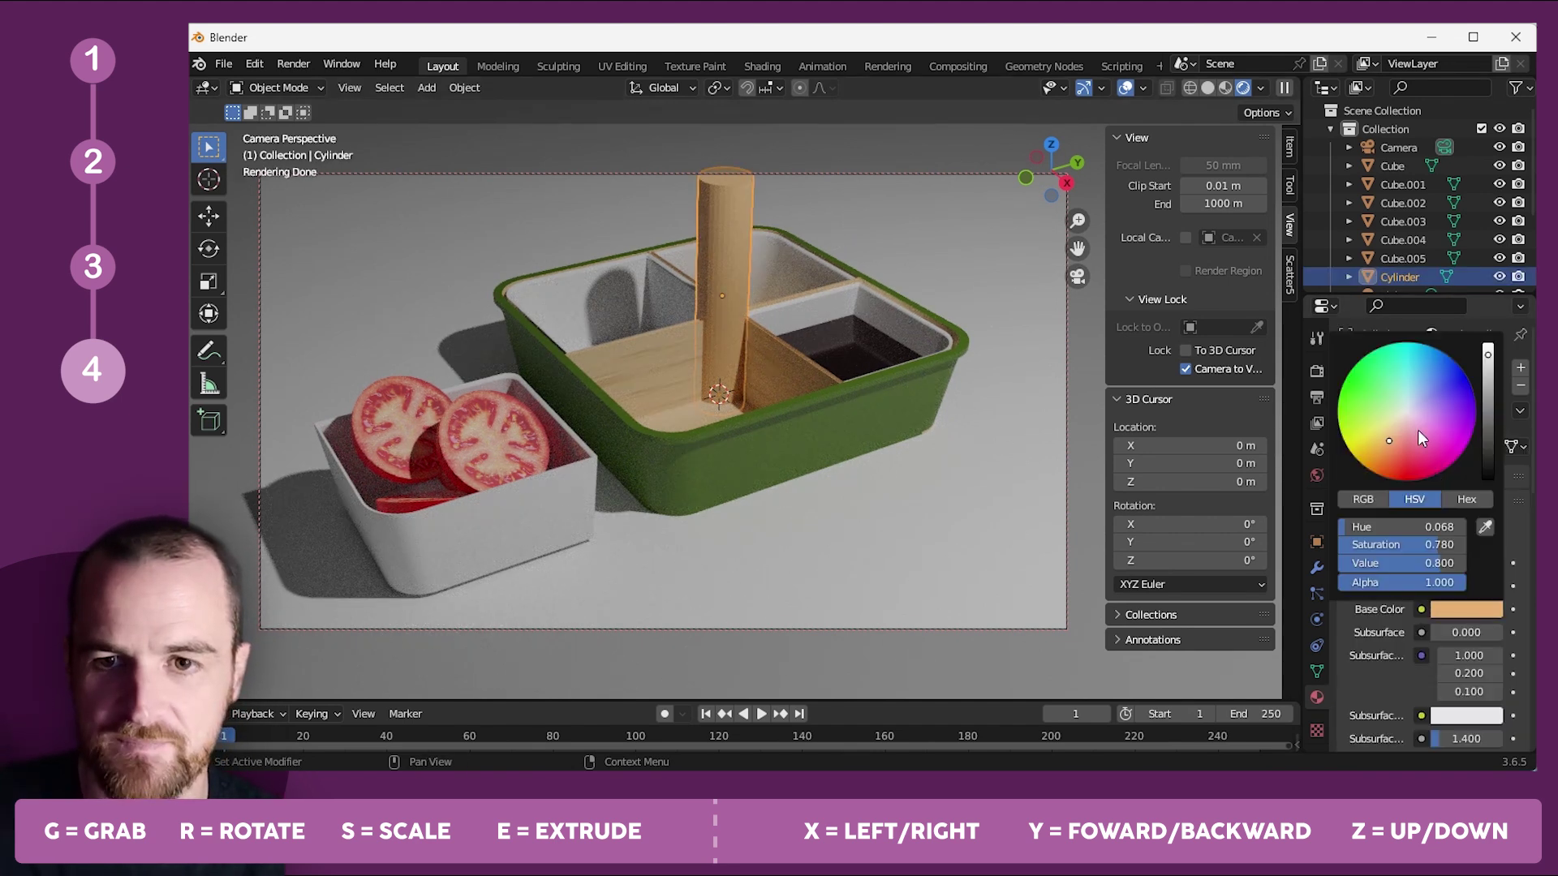
pyautogui.click(1391, 445)
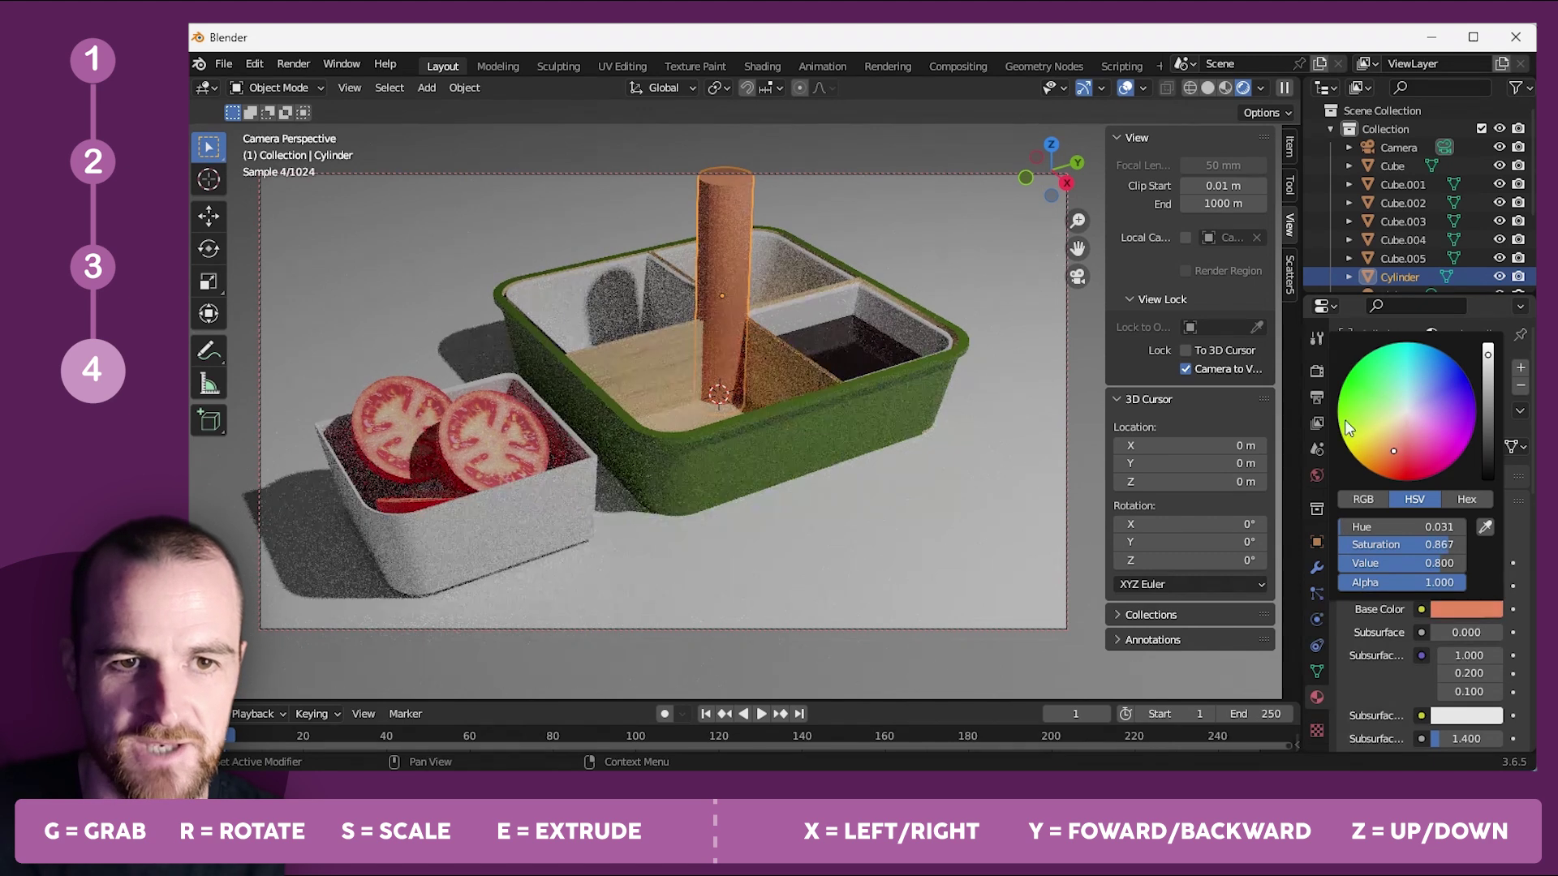
pyautogui.click(884, 208)
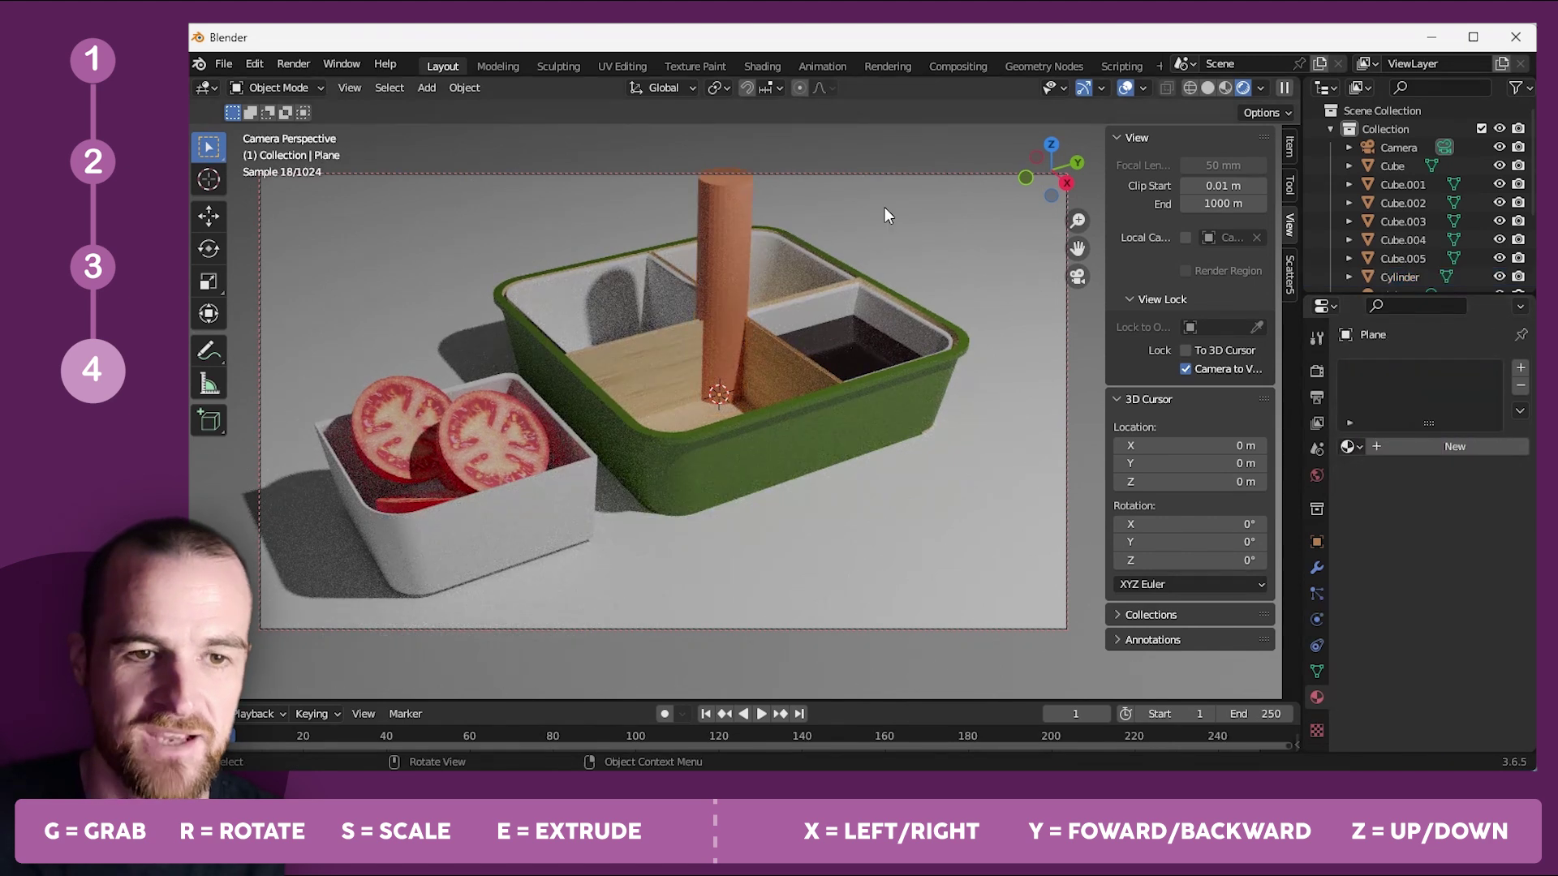
# Scale the spring roll cylinder down uniformly by about 0.595.
pyautogui.click(724, 209)
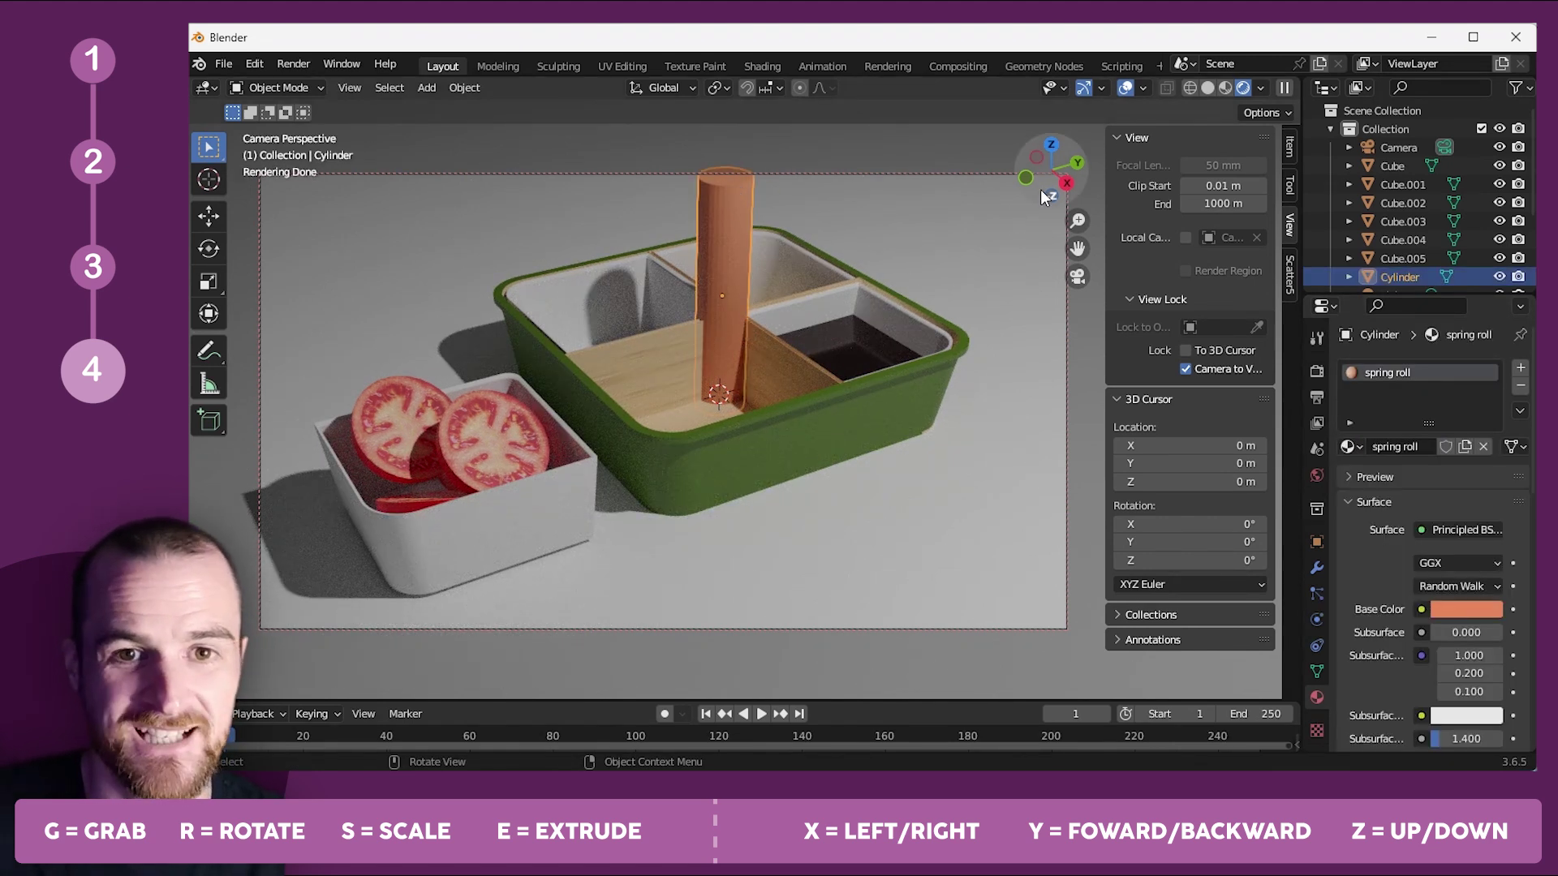
pyautogui.scroll(-2, 839, 283)
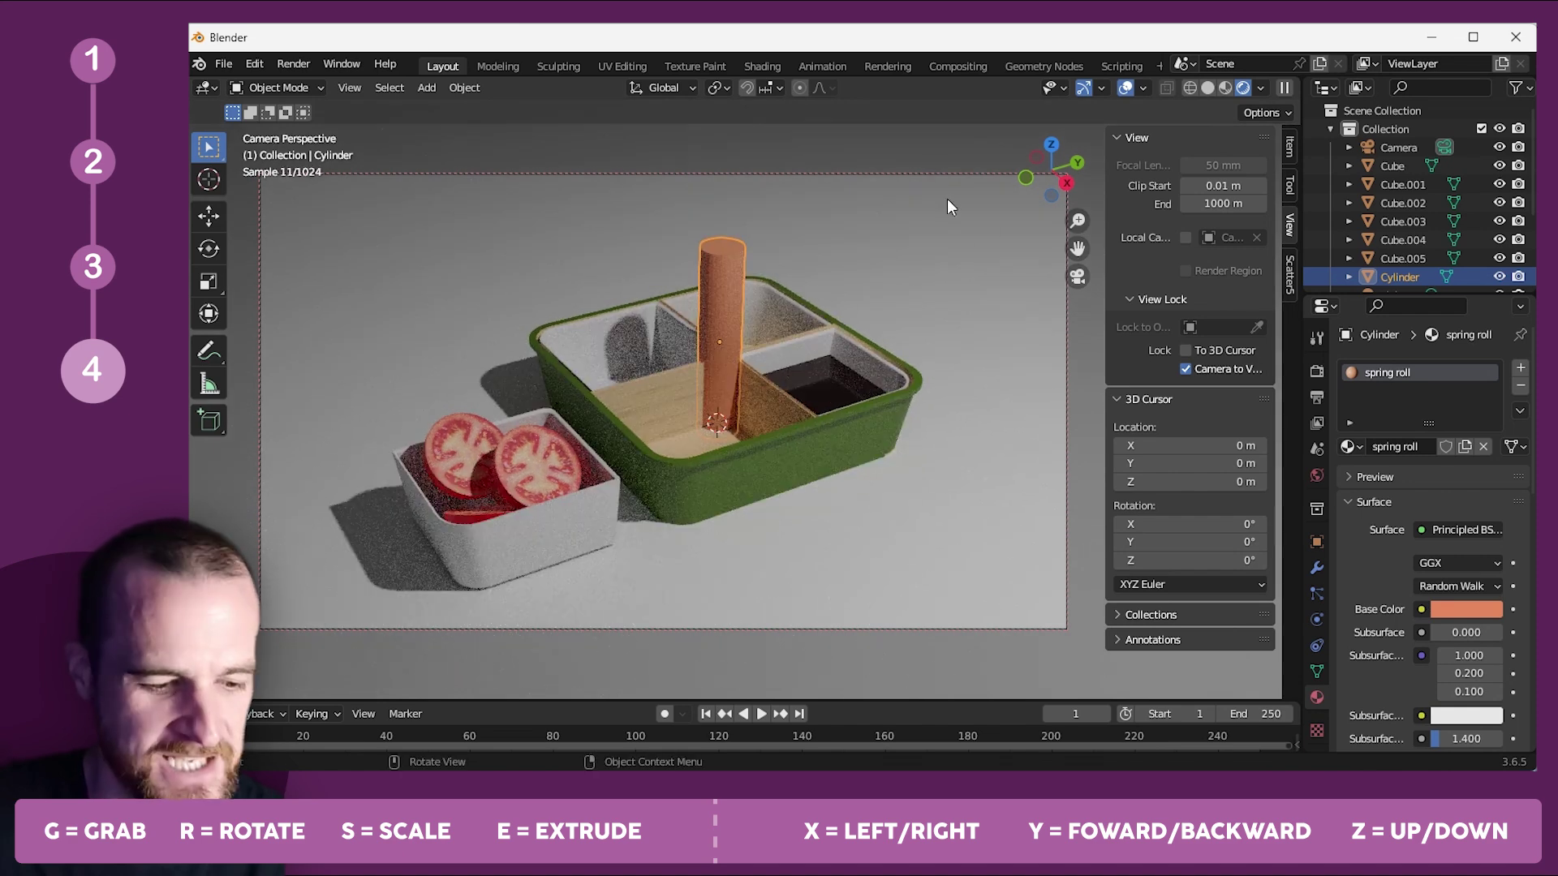
pyautogui.press('s')
pyautogui.click(852, 243)
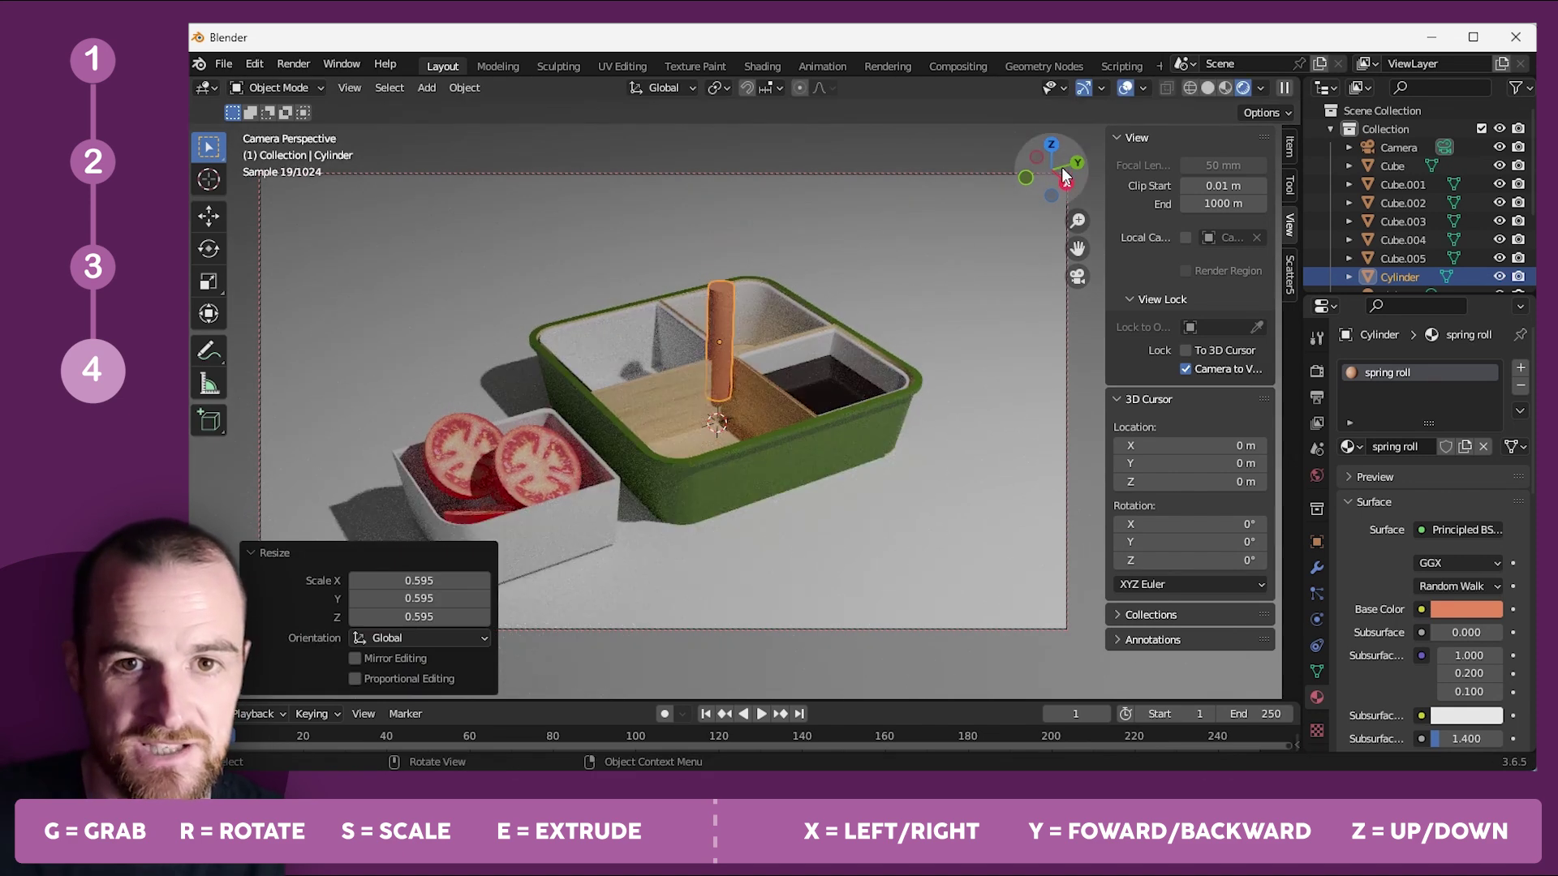
# From behind the box, tilt the spring roll about 50° and move it about -0.87 m in X and -0.15 m in Y into the back-left liner.
pyautogui.moveTo(1014, 259); pyautogui.dragTo(762, 258, button='middle')
pyautogui.press('r')
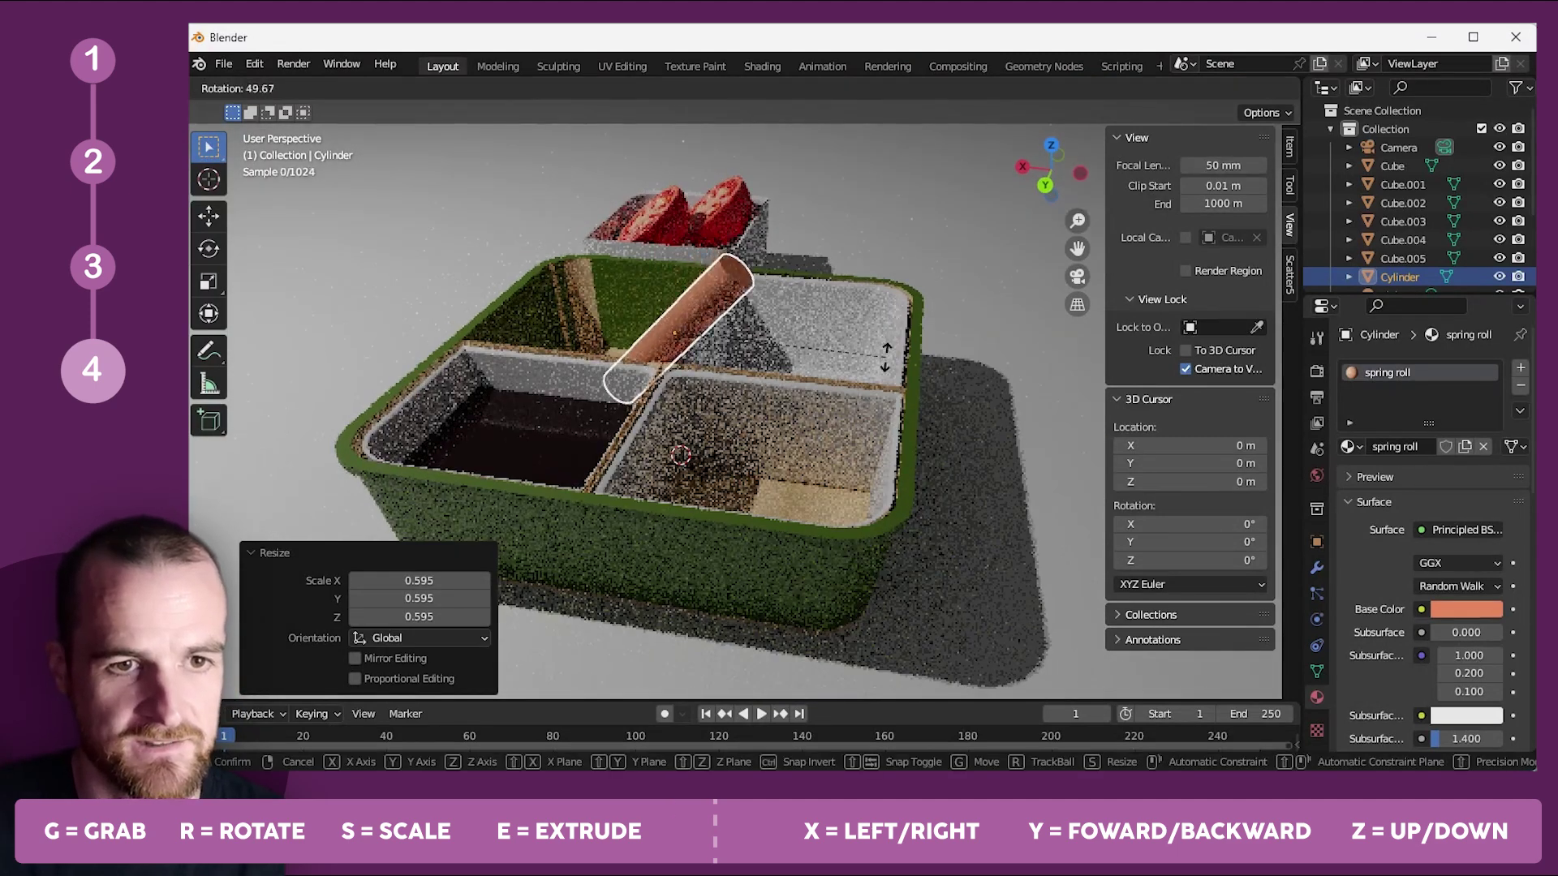
pyautogui.click(886, 357)
pyautogui.press('g')
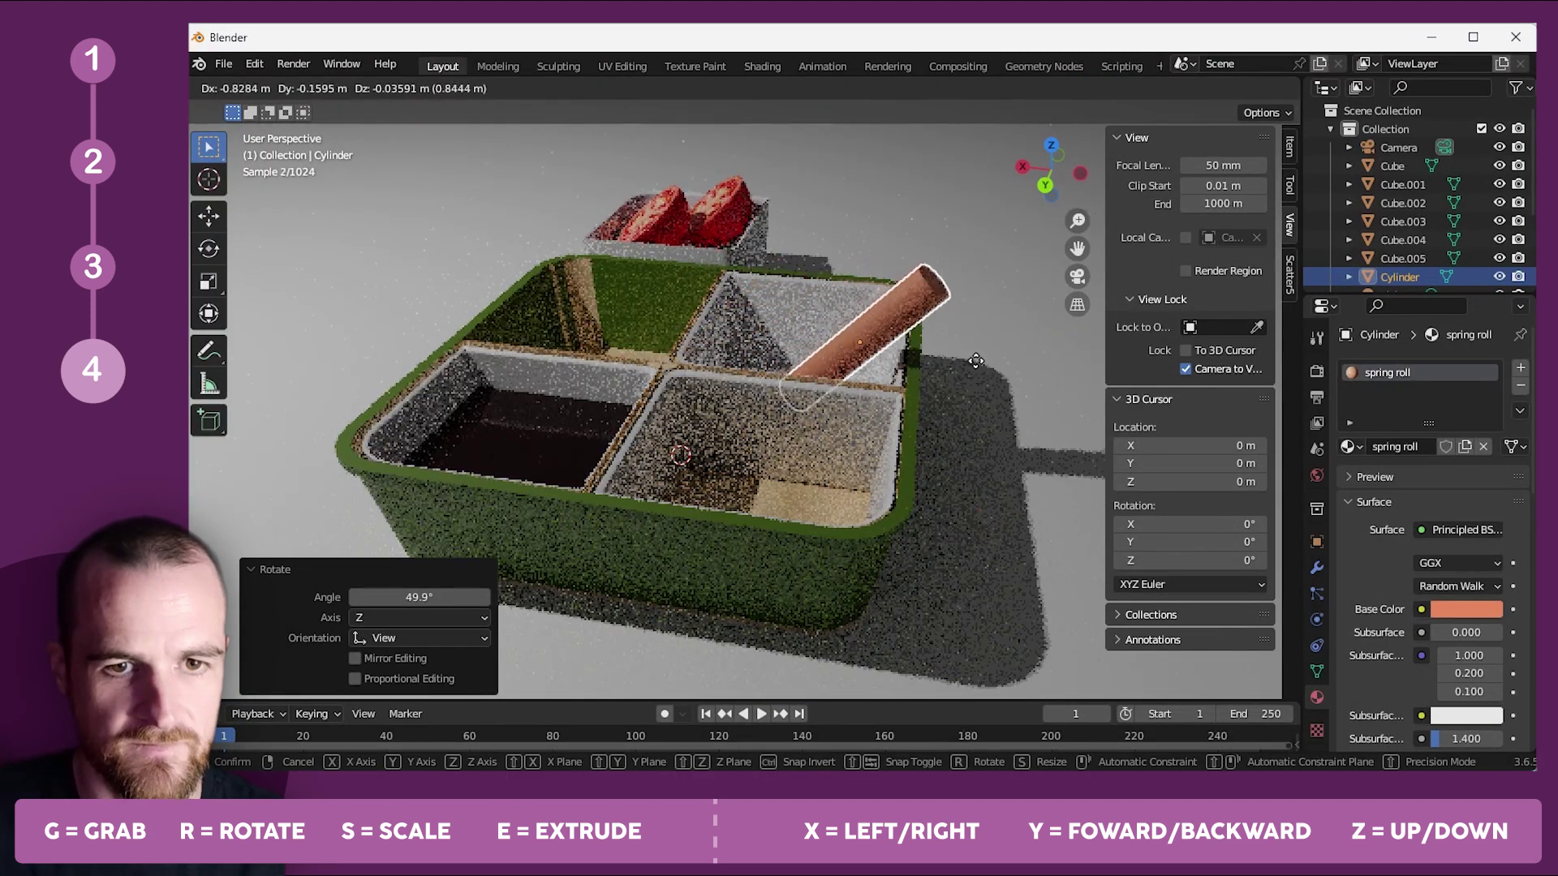
pyautogui.click(982, 353)
# Duplicate the spring roll about 0.21 m in X and -0.40 m in Y, and rotate the copy -22.7° in the view.
pyautogui.moveTo(1036, 178); pyautogui.dragTo(771, 240)
pyautogui.hotkey('shift', 'd')
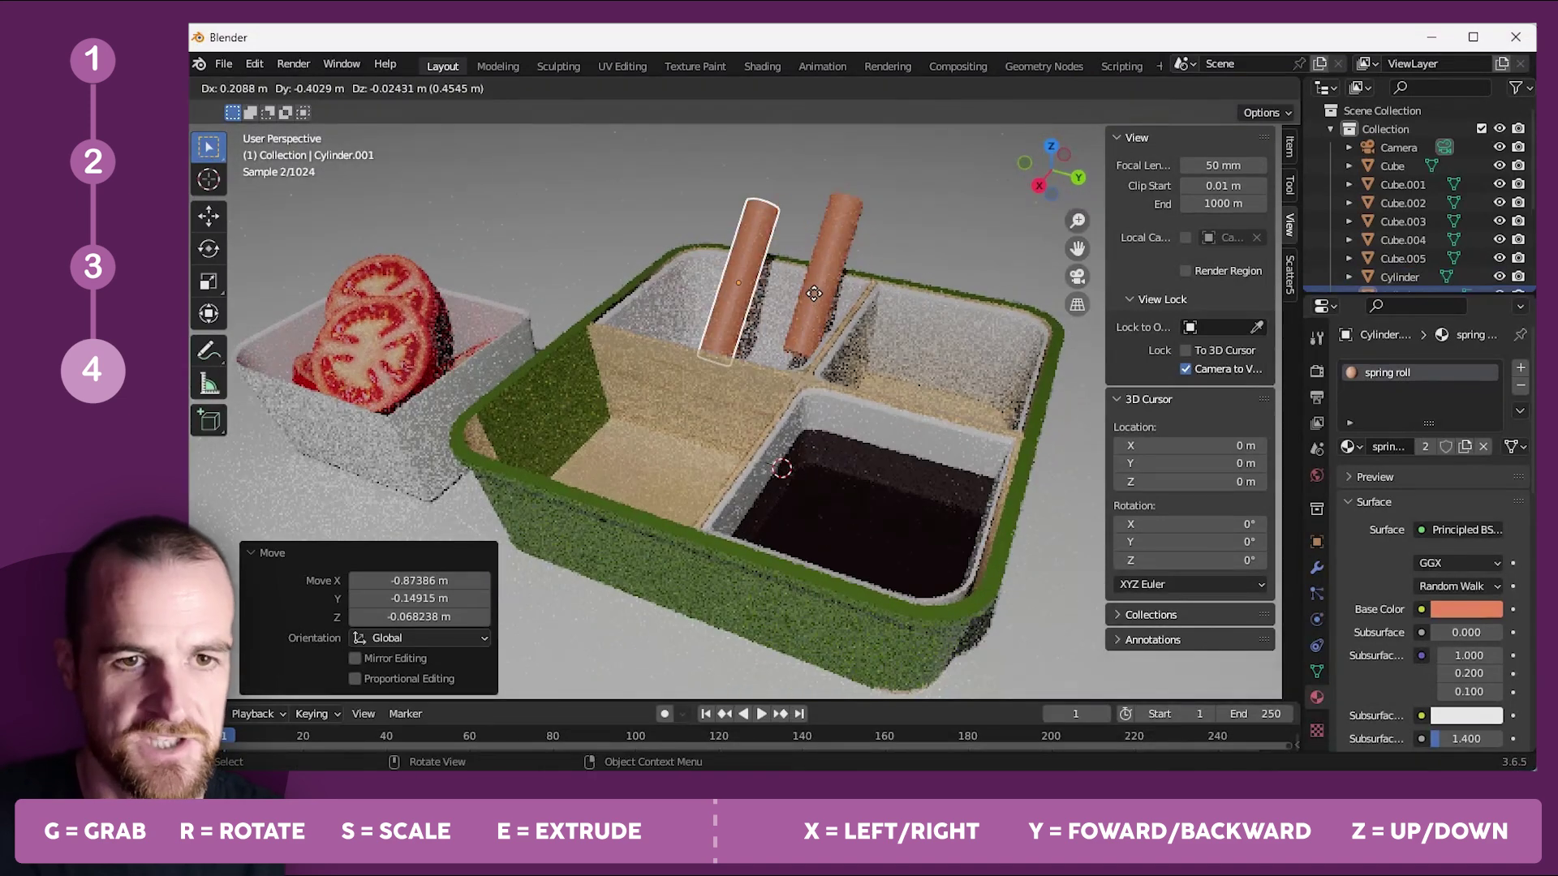
pyautogui.click(814, 294)
pyautogui.press('r')
pyautogui.click(874, 239)
# Duplicate the second spring roll about 0.21 m in X and -0.41 m in Y, and rotate the copy -27.1° in the view.
pyautogui.hotkey('shift', 'd')
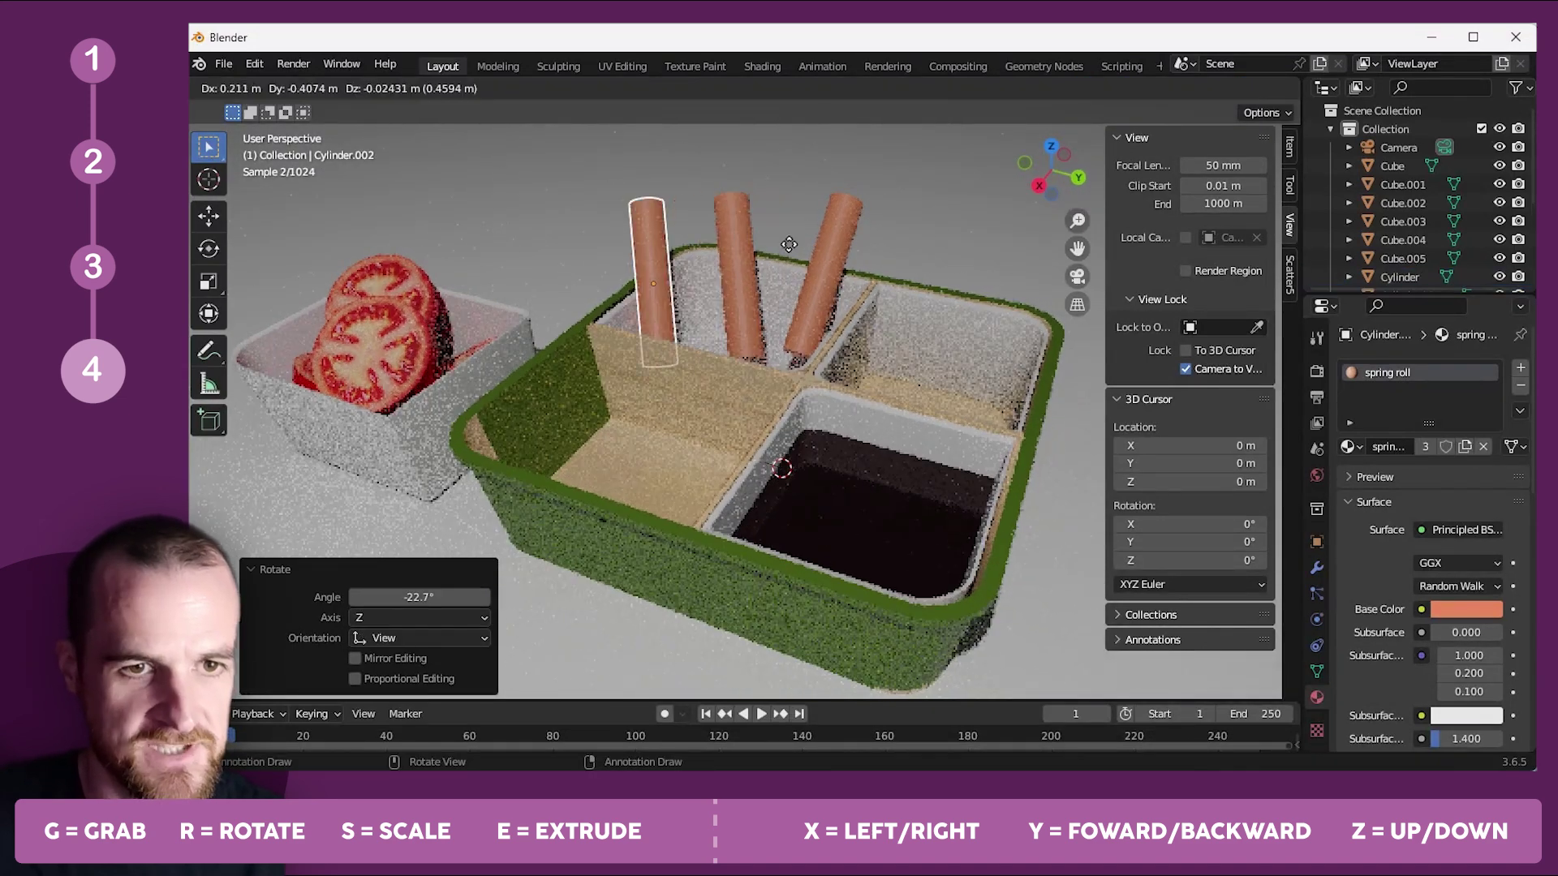
pyautogui.click(788, 244)
pyautogui.press('r')
pyautogui.click(785, 241)
# Duplicate the third spring roll about -0.22 m in X and 0.44 m in Y, and rotate the copy -59° around global Z.
pyautogui.hotkey('shift', 'd')
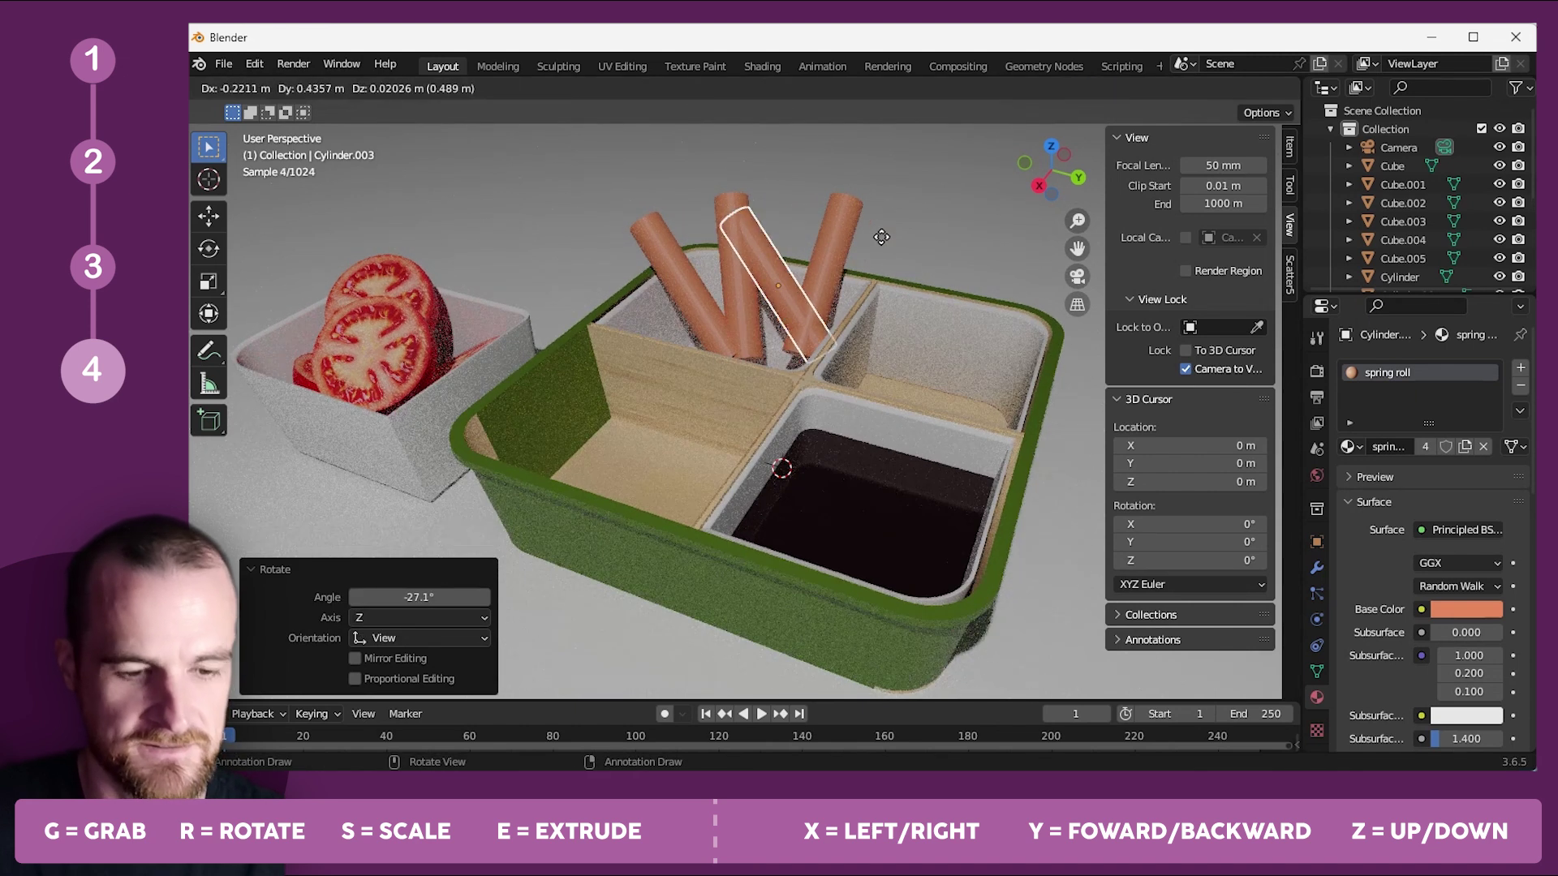
pyautogui.click(881, 237)
pyautogui.press('r')
pyautogui.press('z')
pyautogui.click(951, 213)
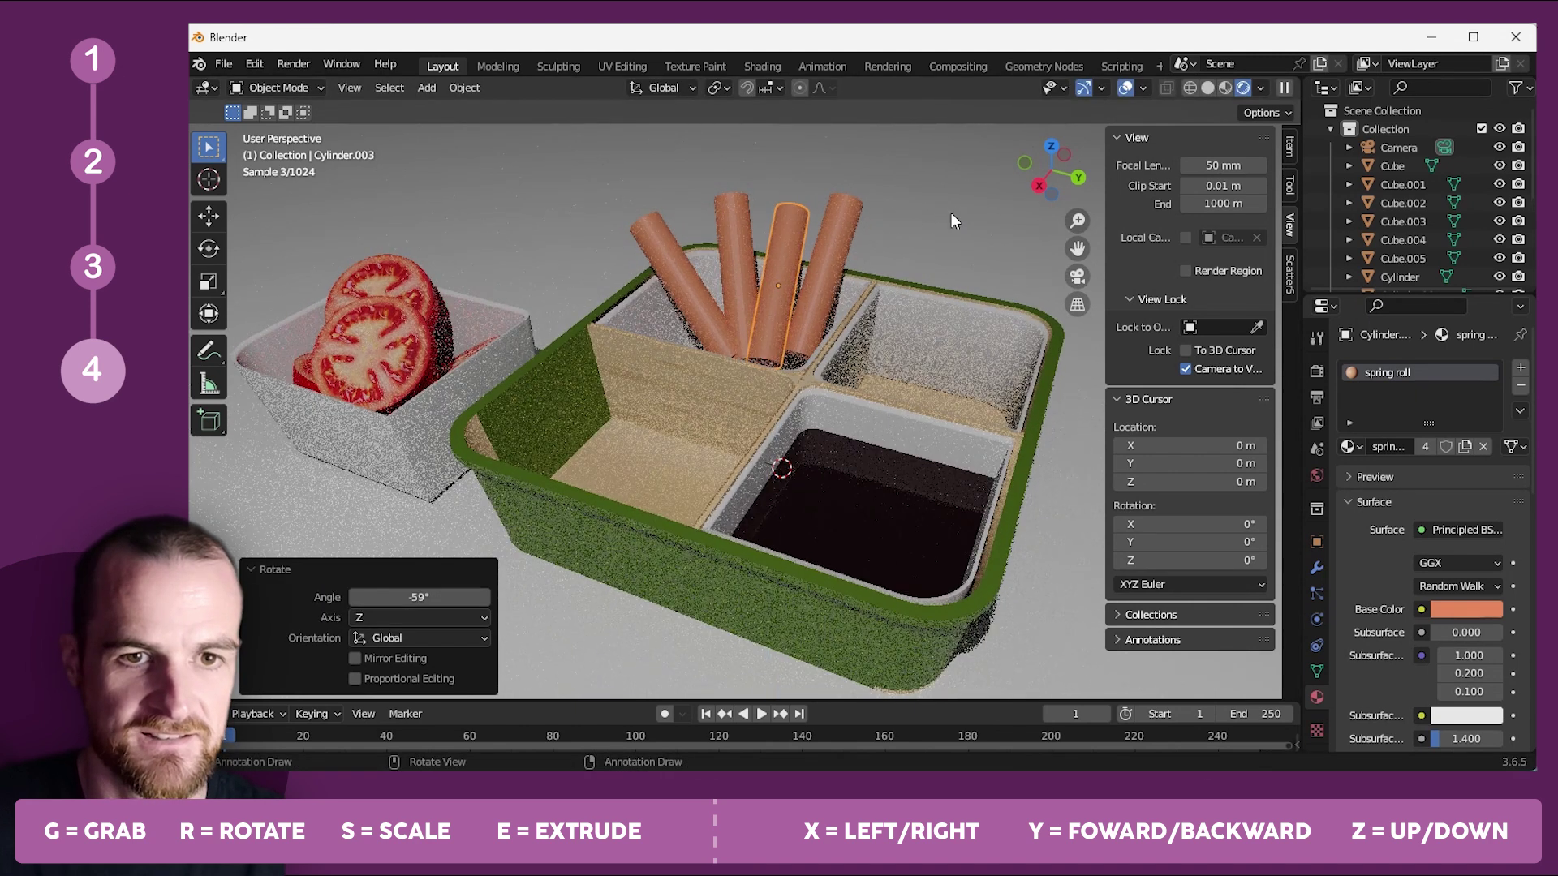
pyautogui.click(951, 213)
pyautogui.moveTo(872, 294); pyautogui.dragTo(796, 355, button='middle')
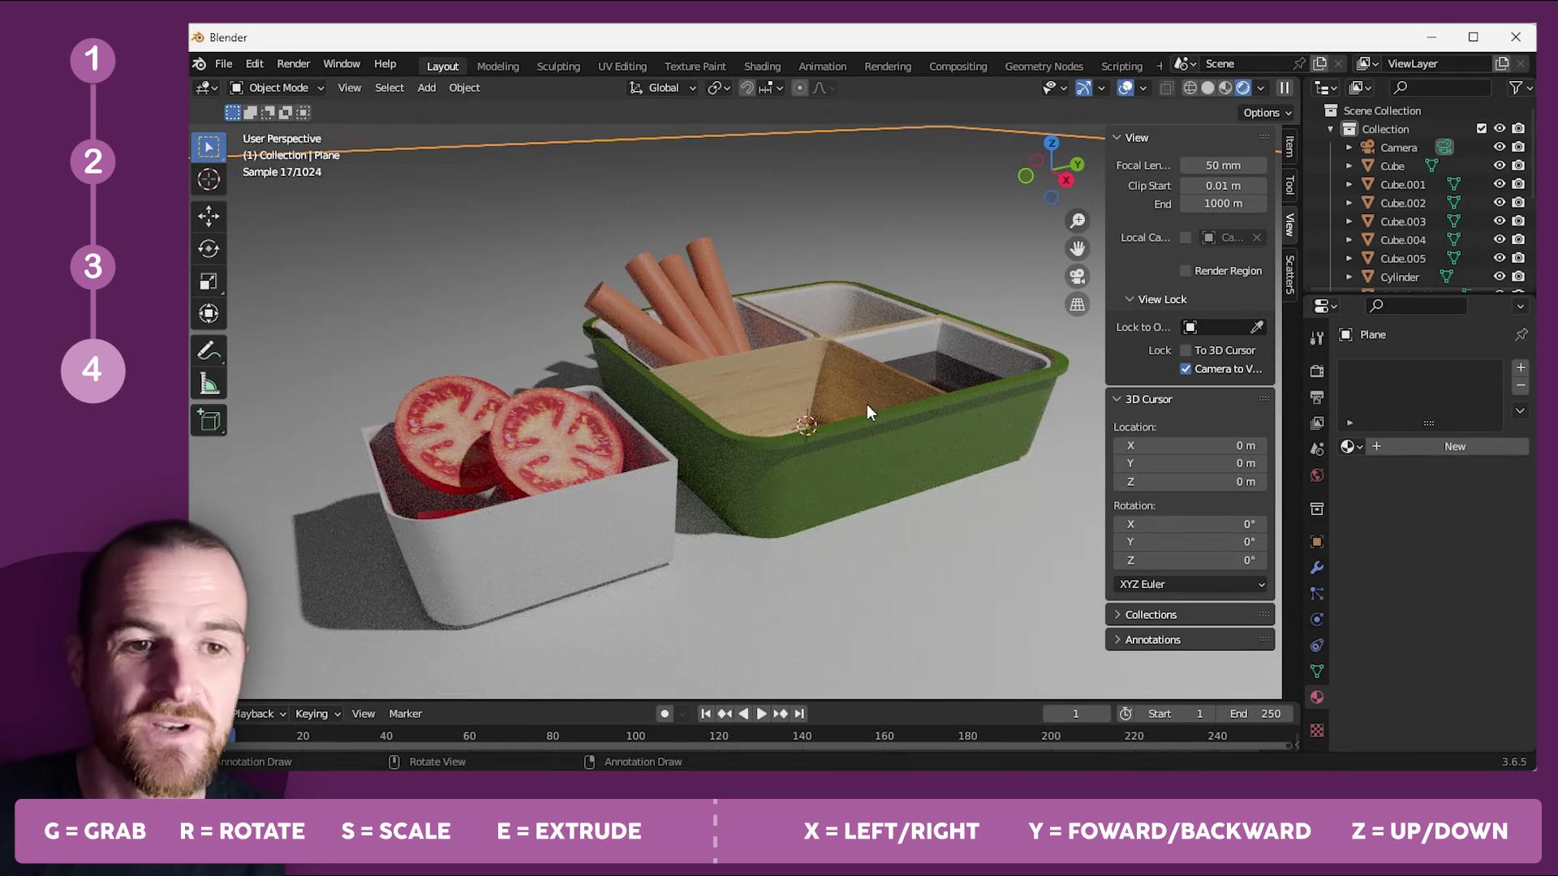
# Set the Specular of the spring roll material to 0.
pyautogui.click(657, 343)
pyautogui.scroll(-2, 1408, 625)
pyautogui.scroll(-3, 1404, 631)
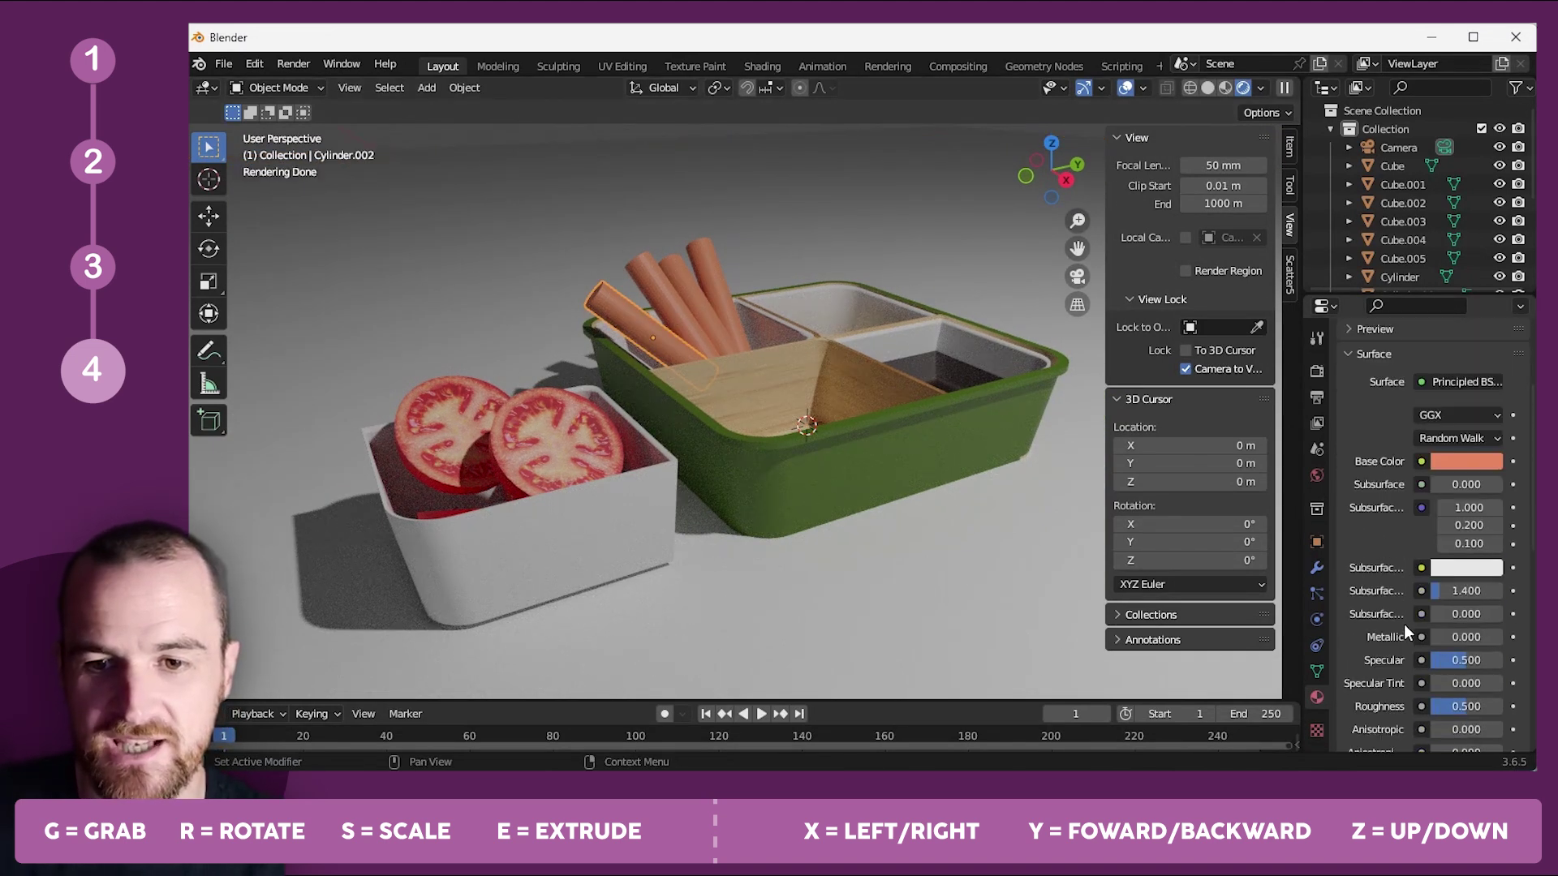
pyautogui.moveTo(1485, 657); pyautogui.dragTo(1396, 659)
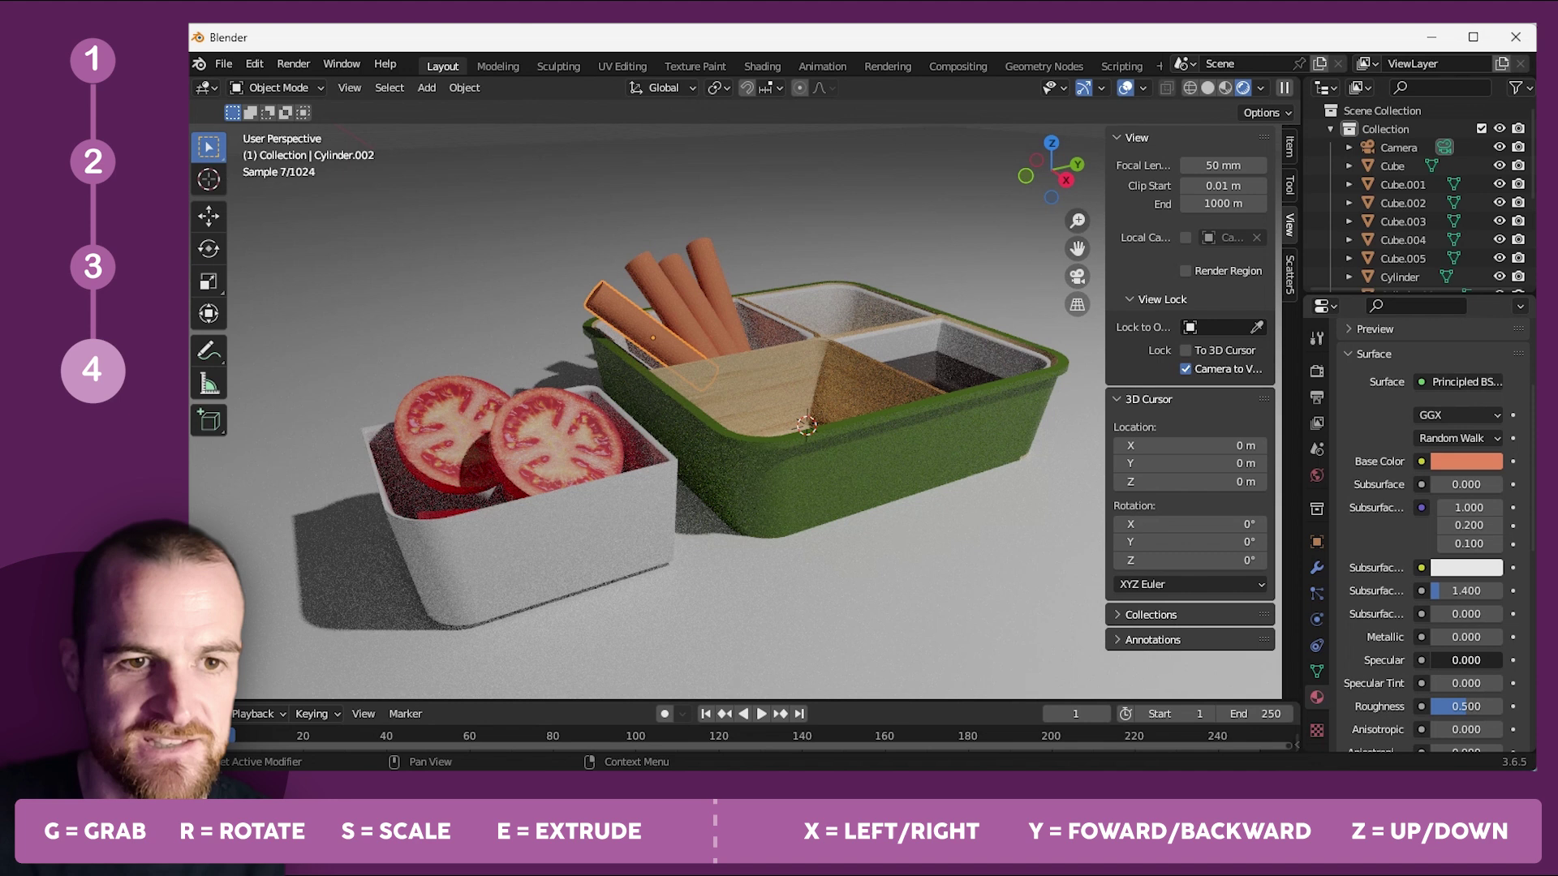
pyautogui.click(641, 306)
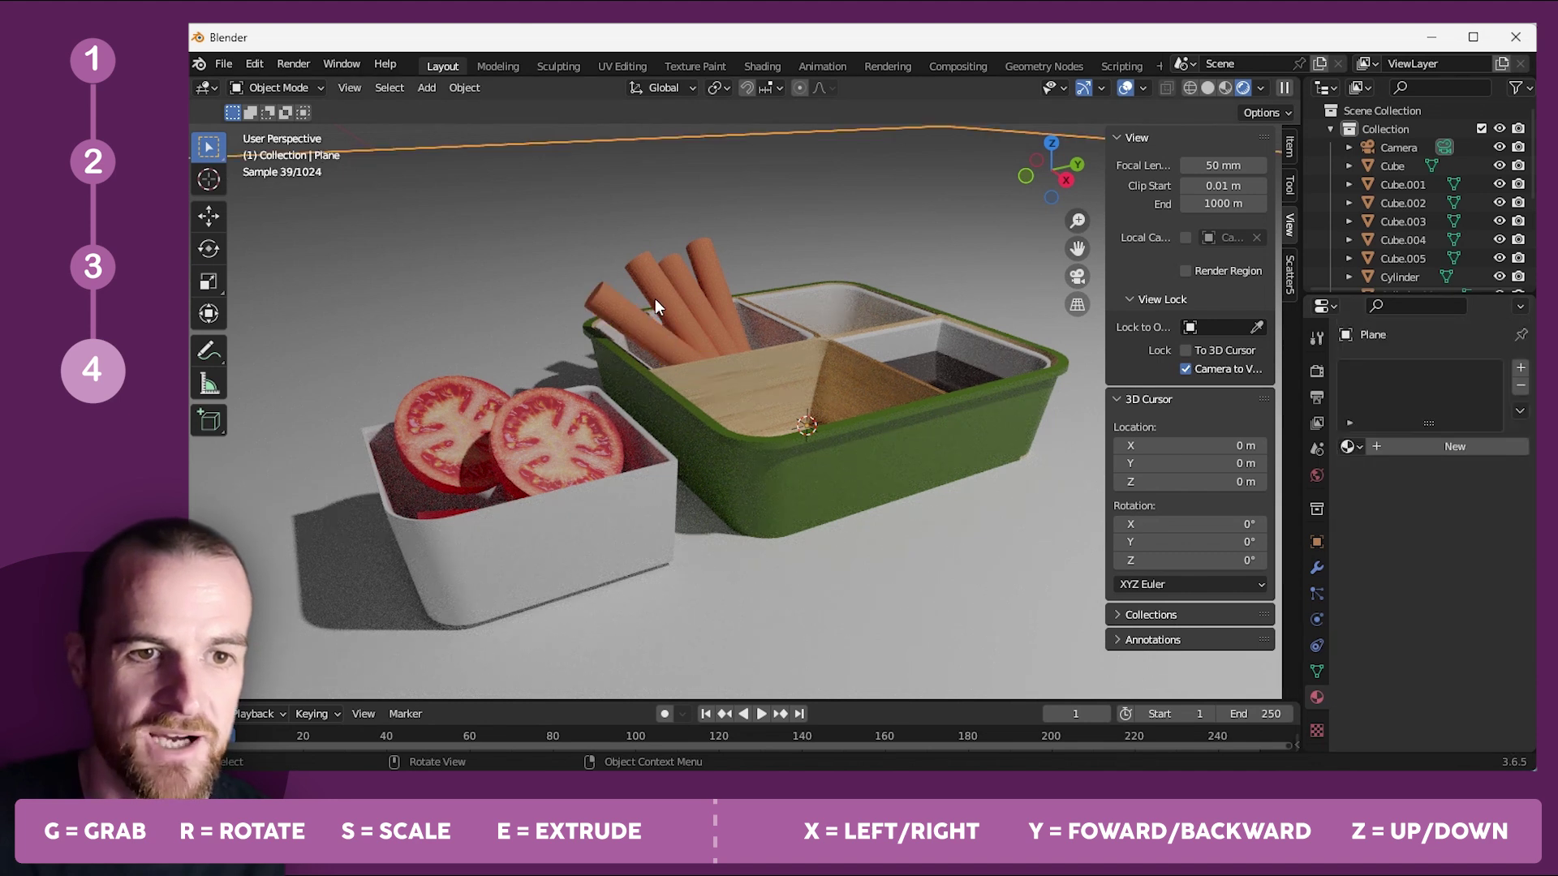
pyautogui.click(717, 274)
# Reframe the lunch box and the separate tomato liner from slightly higher, then centre them within the scene camera's frame.
pyautogui.scroll(-2, 812, 250)
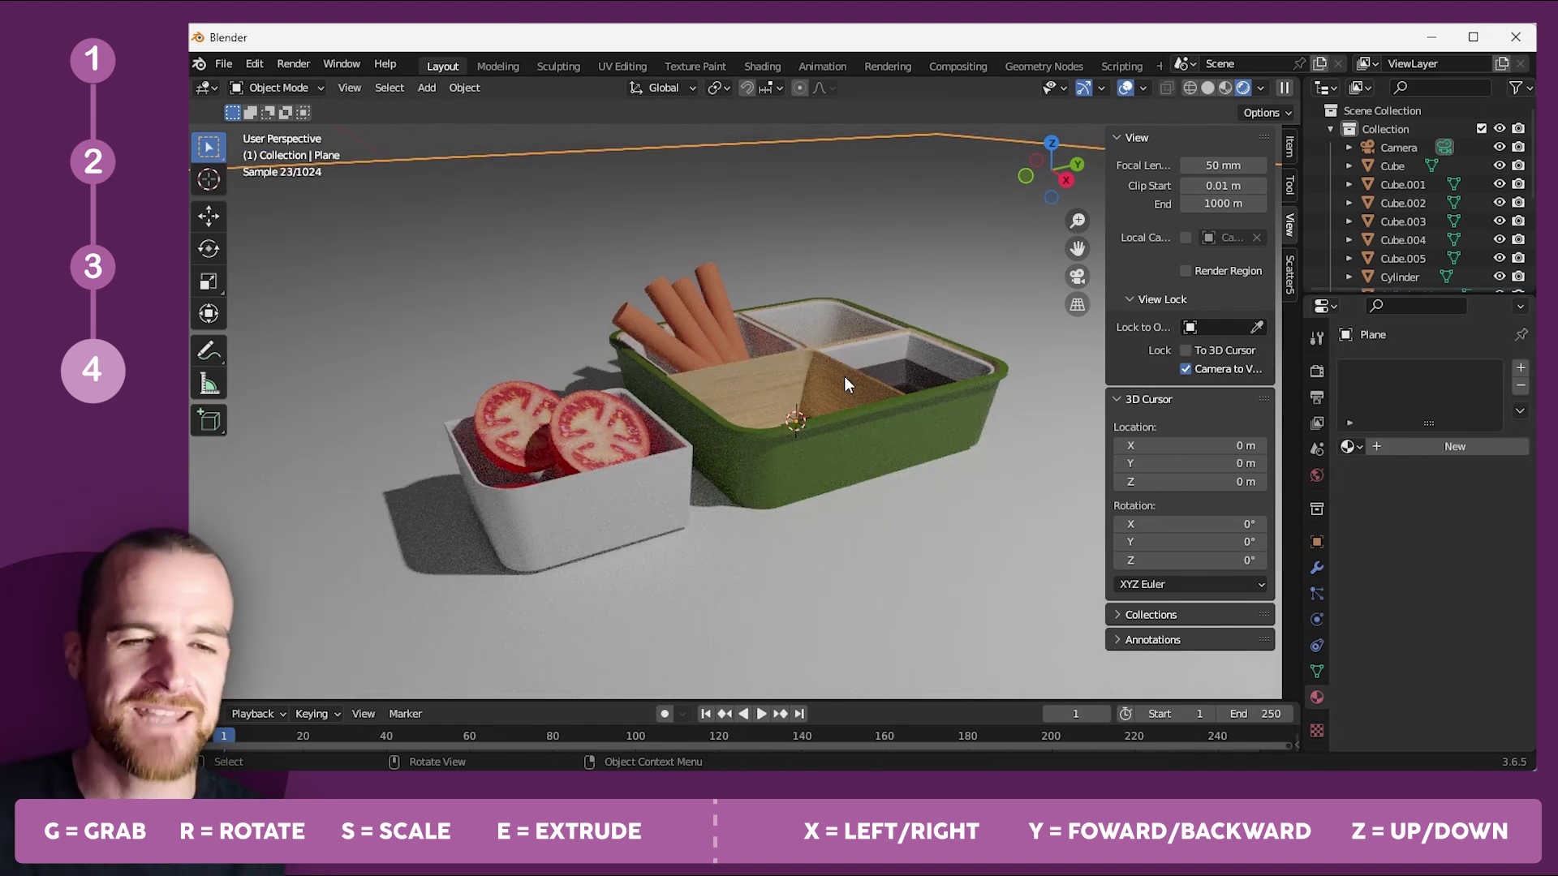
pyautogui.scroll(2, 844, 376)
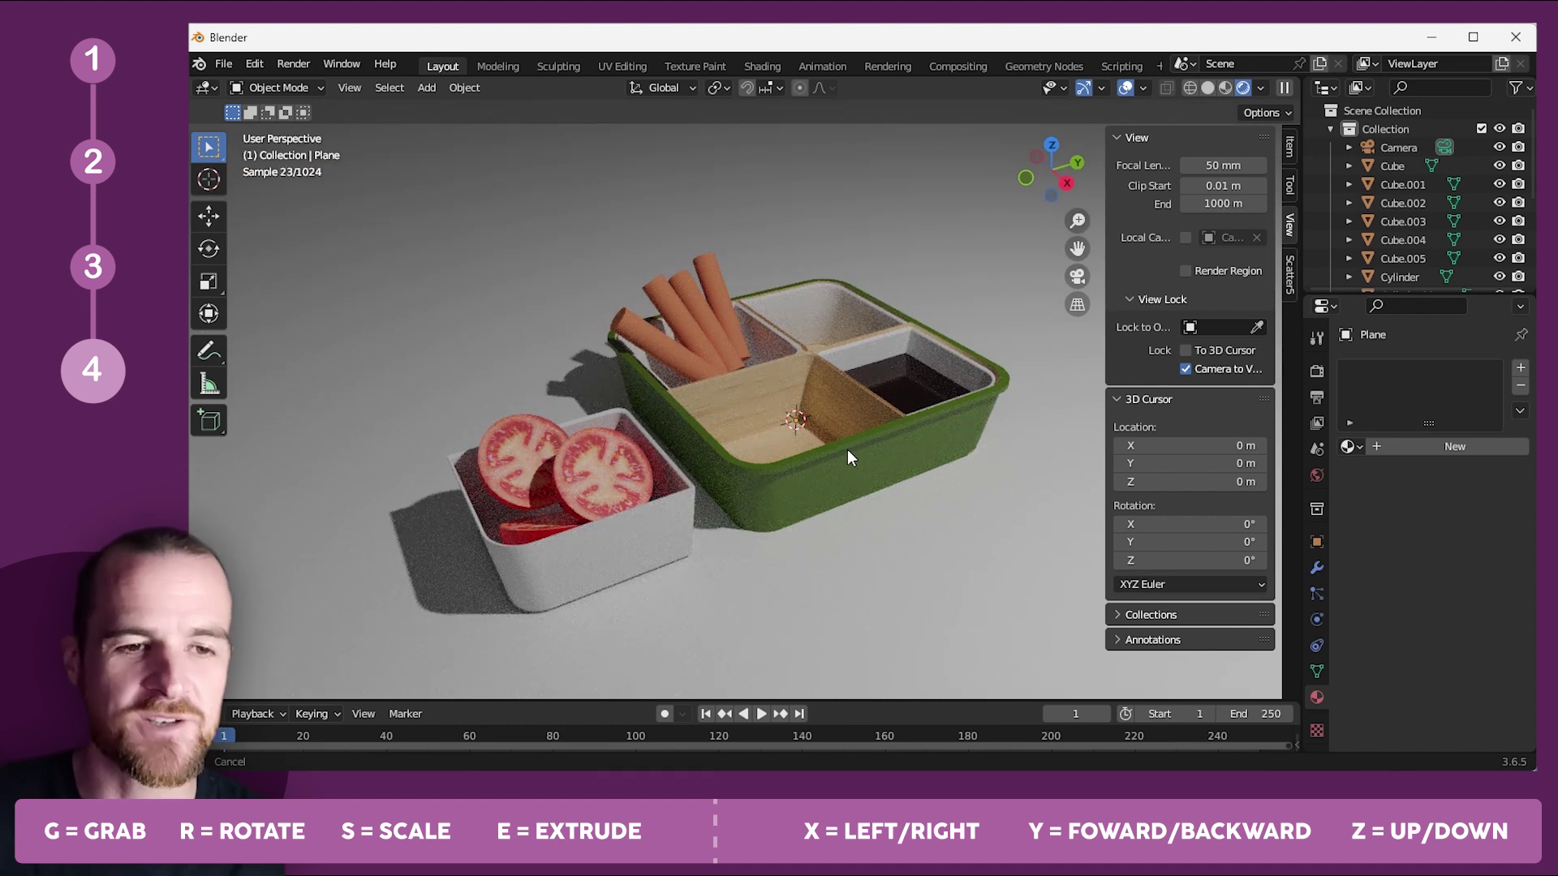
pyautogui.keyDown('shift'); pyautogui.moveTo(847, 449); pyautogui.dragTo(809, 423, button='middle'); pyautogui.keyUp('shift')
pyautogui.click(1076, 276)
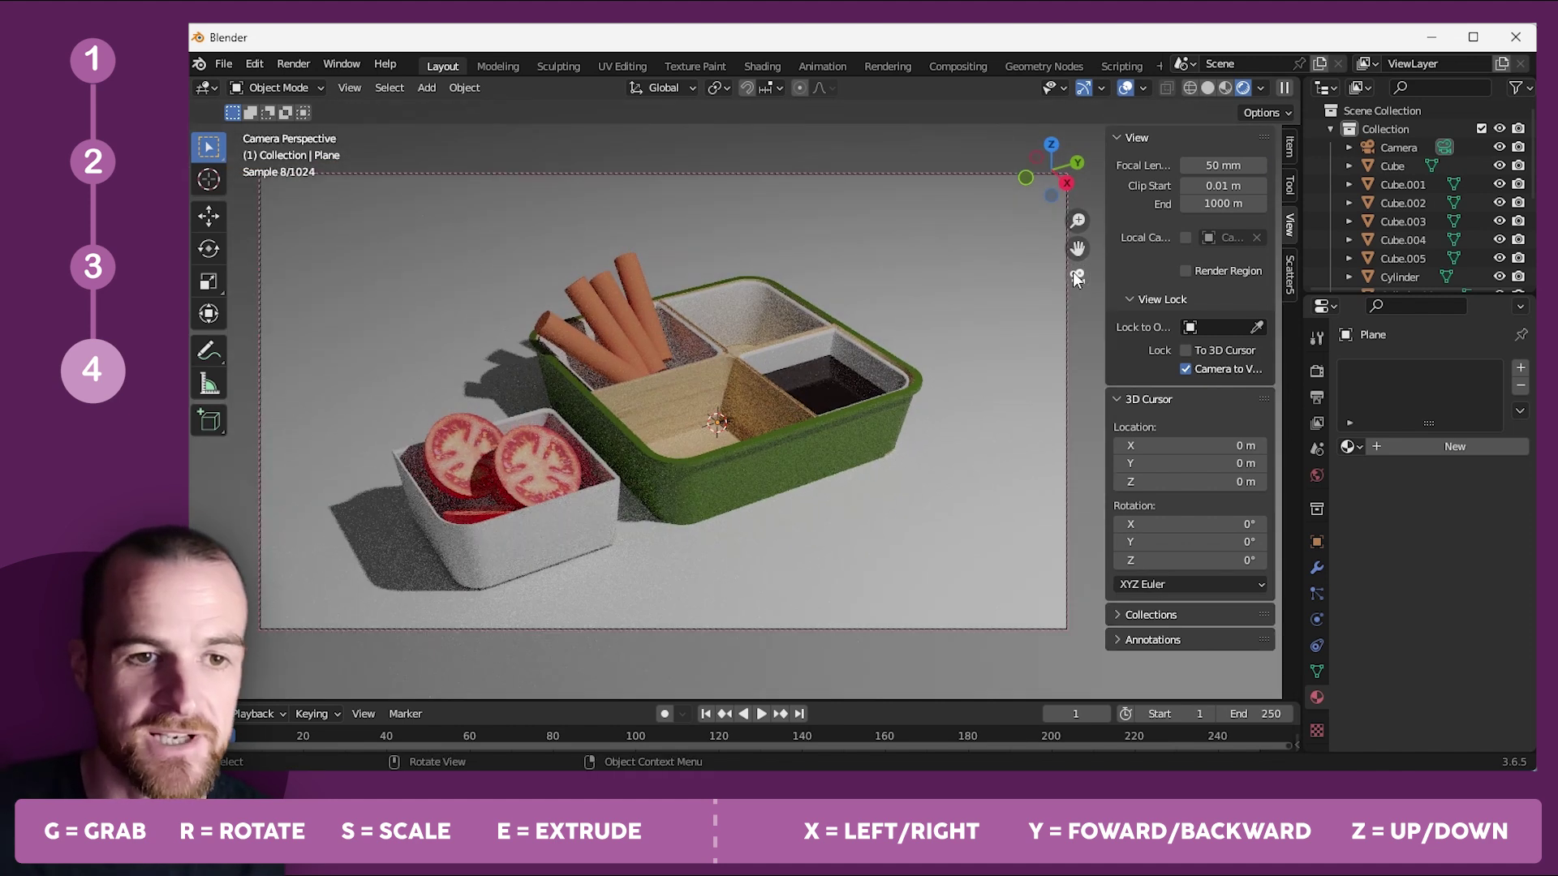
pyautogui.keyDown('shift'); pyautogui.moveTo(699, 477); pyautogui.dragTo(709, 461, button='middle'); pyautogui.keyUp('shift')
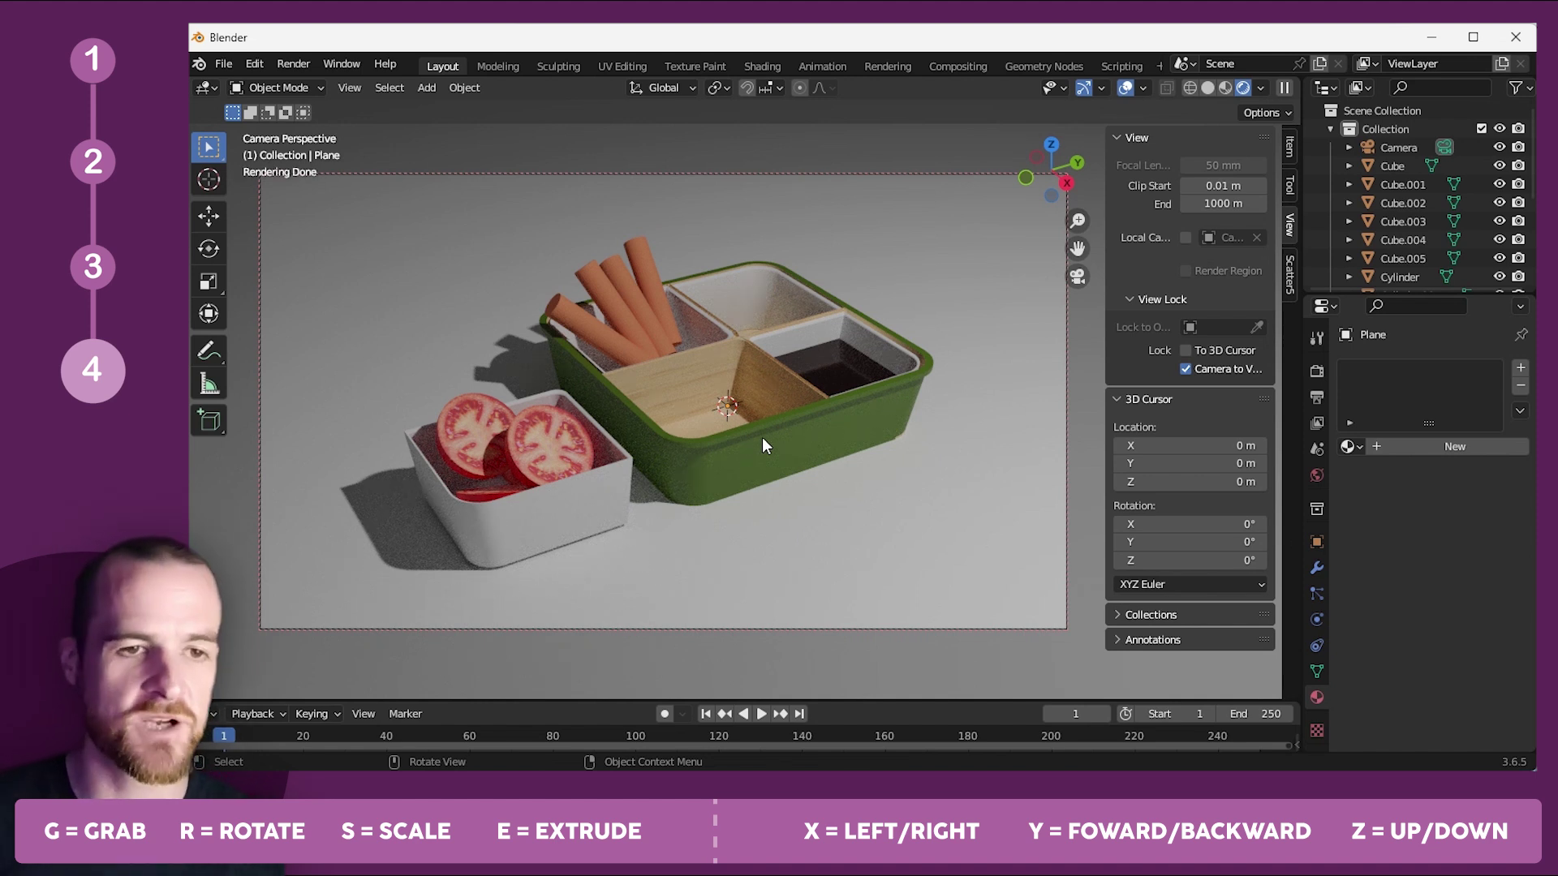
# Move the spring roll nearest the central divider slightly deeper into its liner.
pyautogui.click(645, 271)
pyautogui.press('g')
pyautogui.click(921, 241)
pyautogui.click(921, 250)
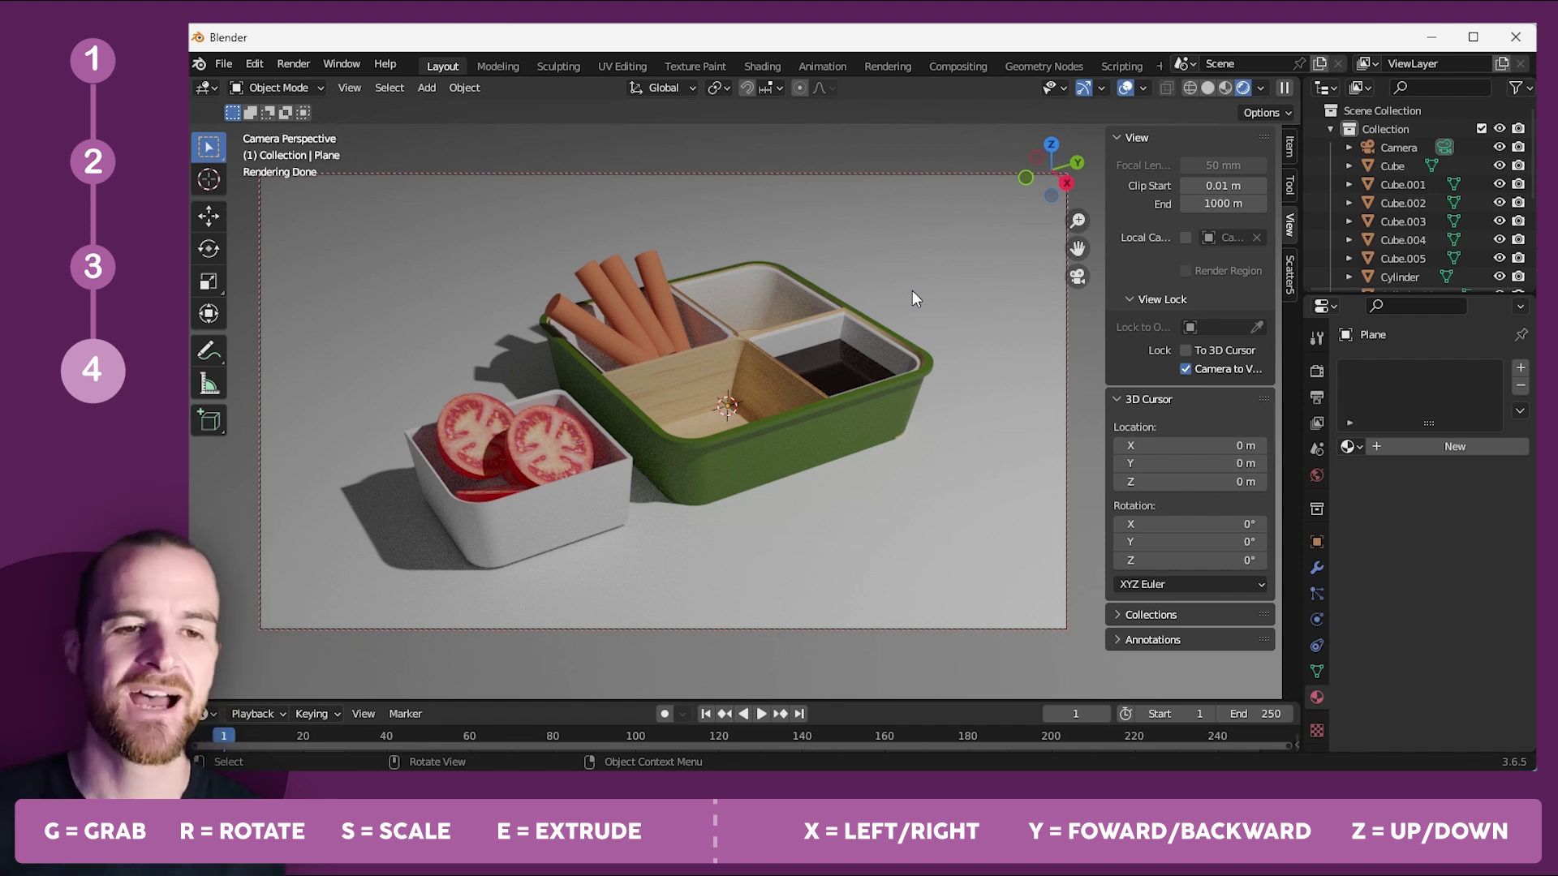
# Duplicate the lunch box about 1.53 m up in Z and scale the copy by about -0.256 in Z as a lid.
pyautogui.click(767, 474)
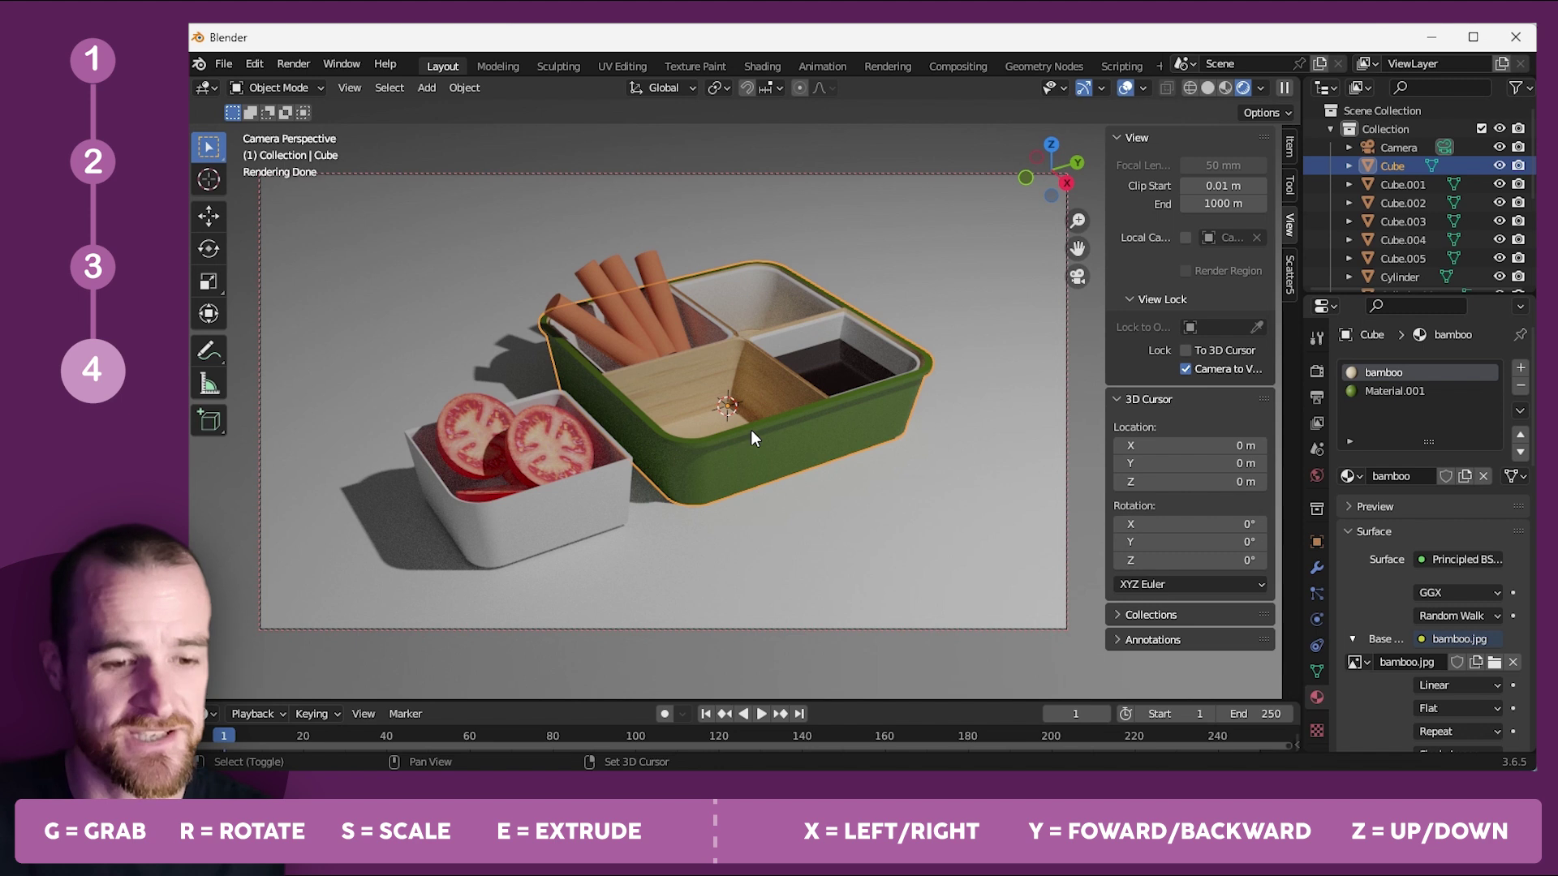
pyautogui.hotkey('shift', 'd')
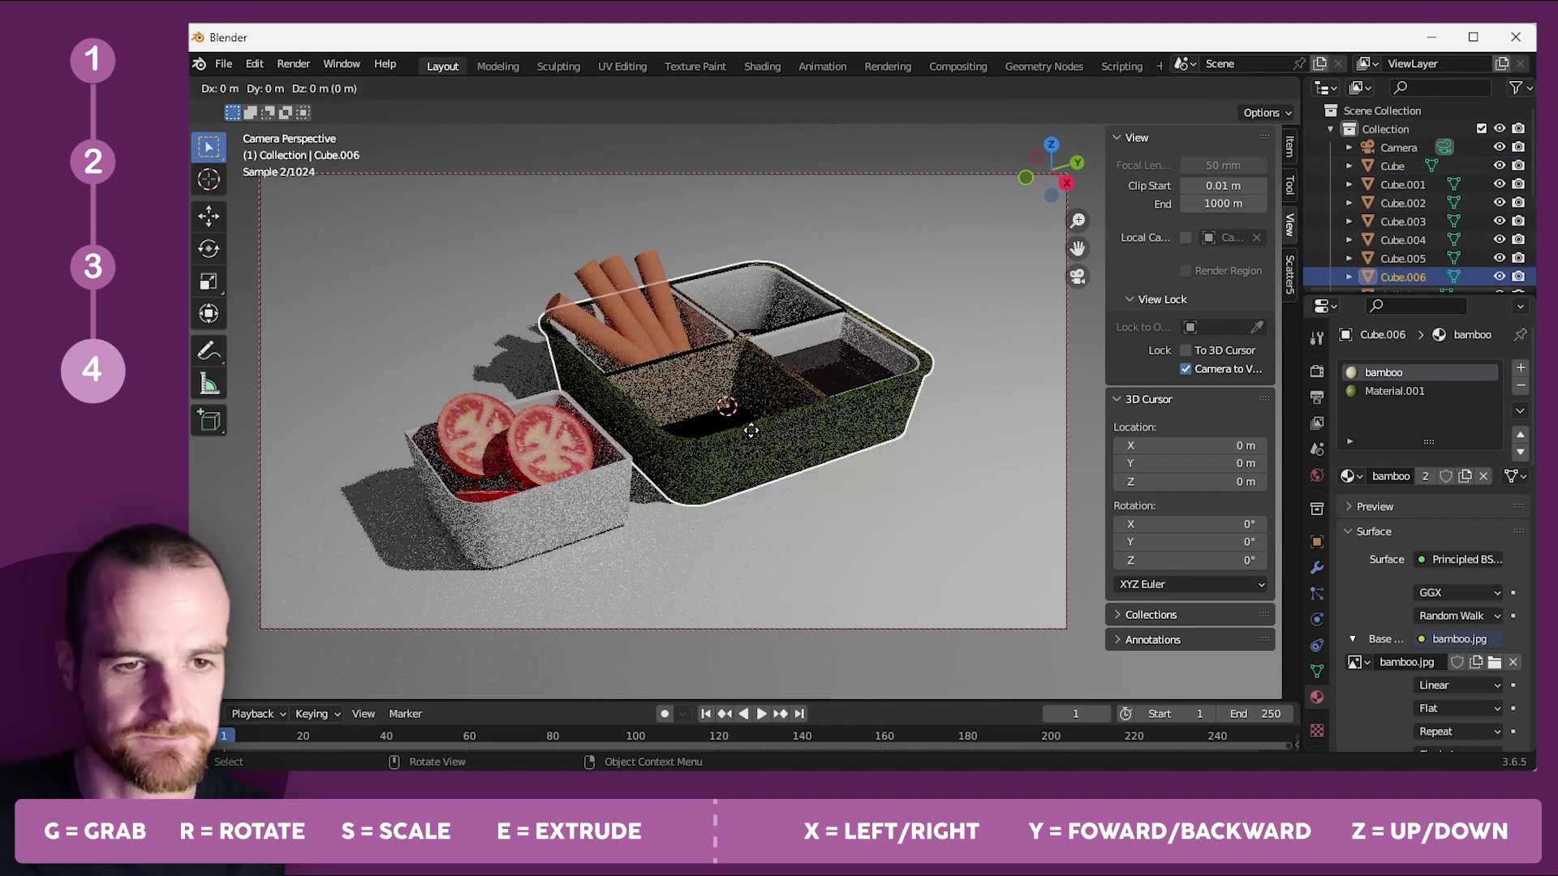
pyautogui.press('z')
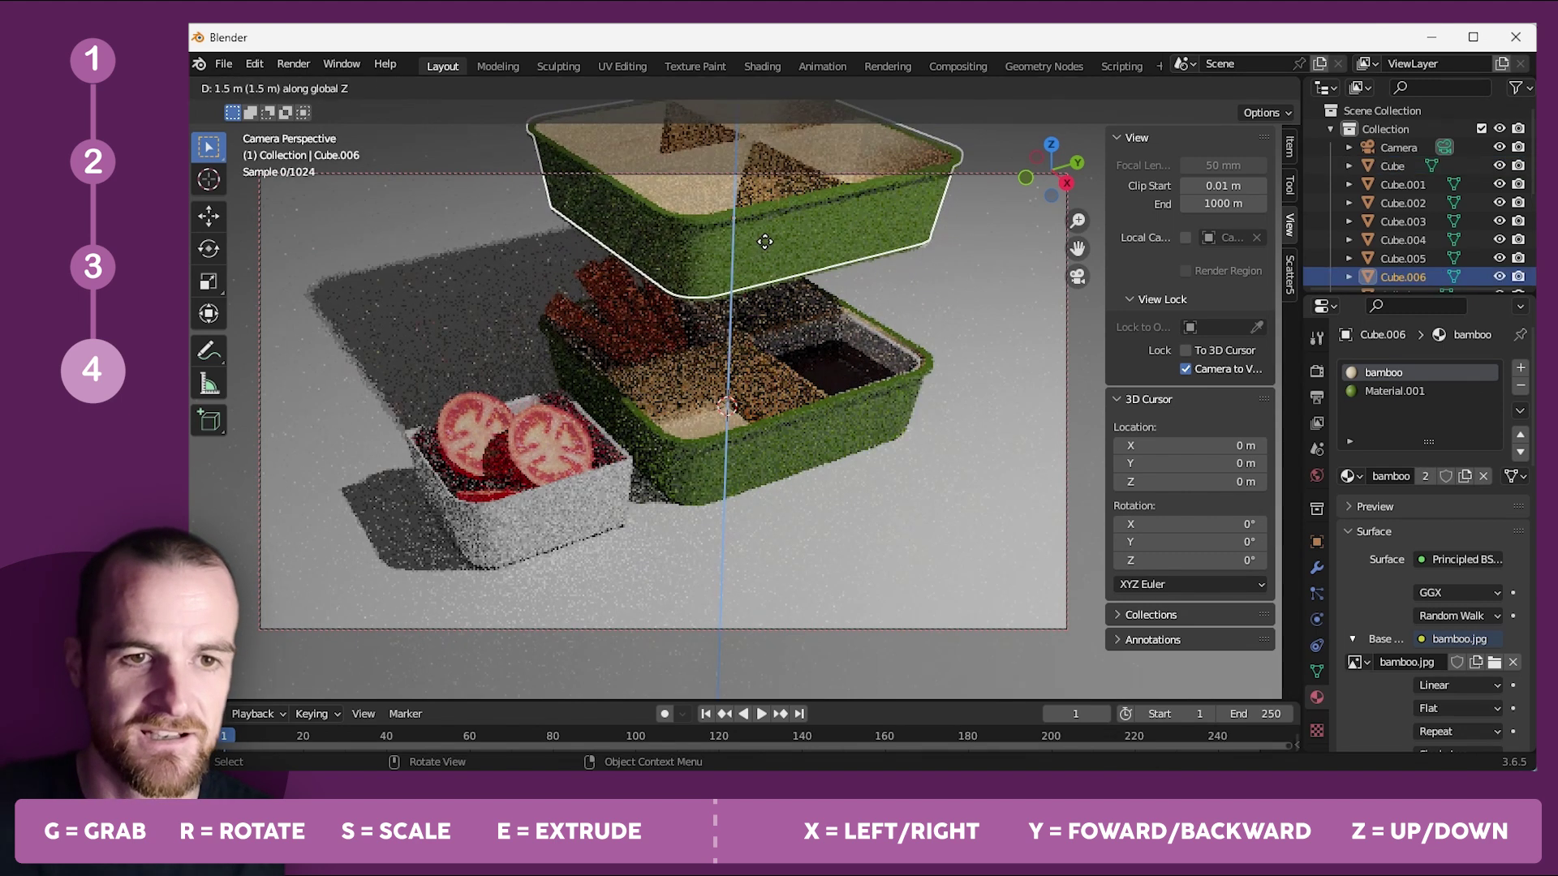
pyautogui.click(758, 142)
pyautogui.press('s')
pyautogui.press('z')
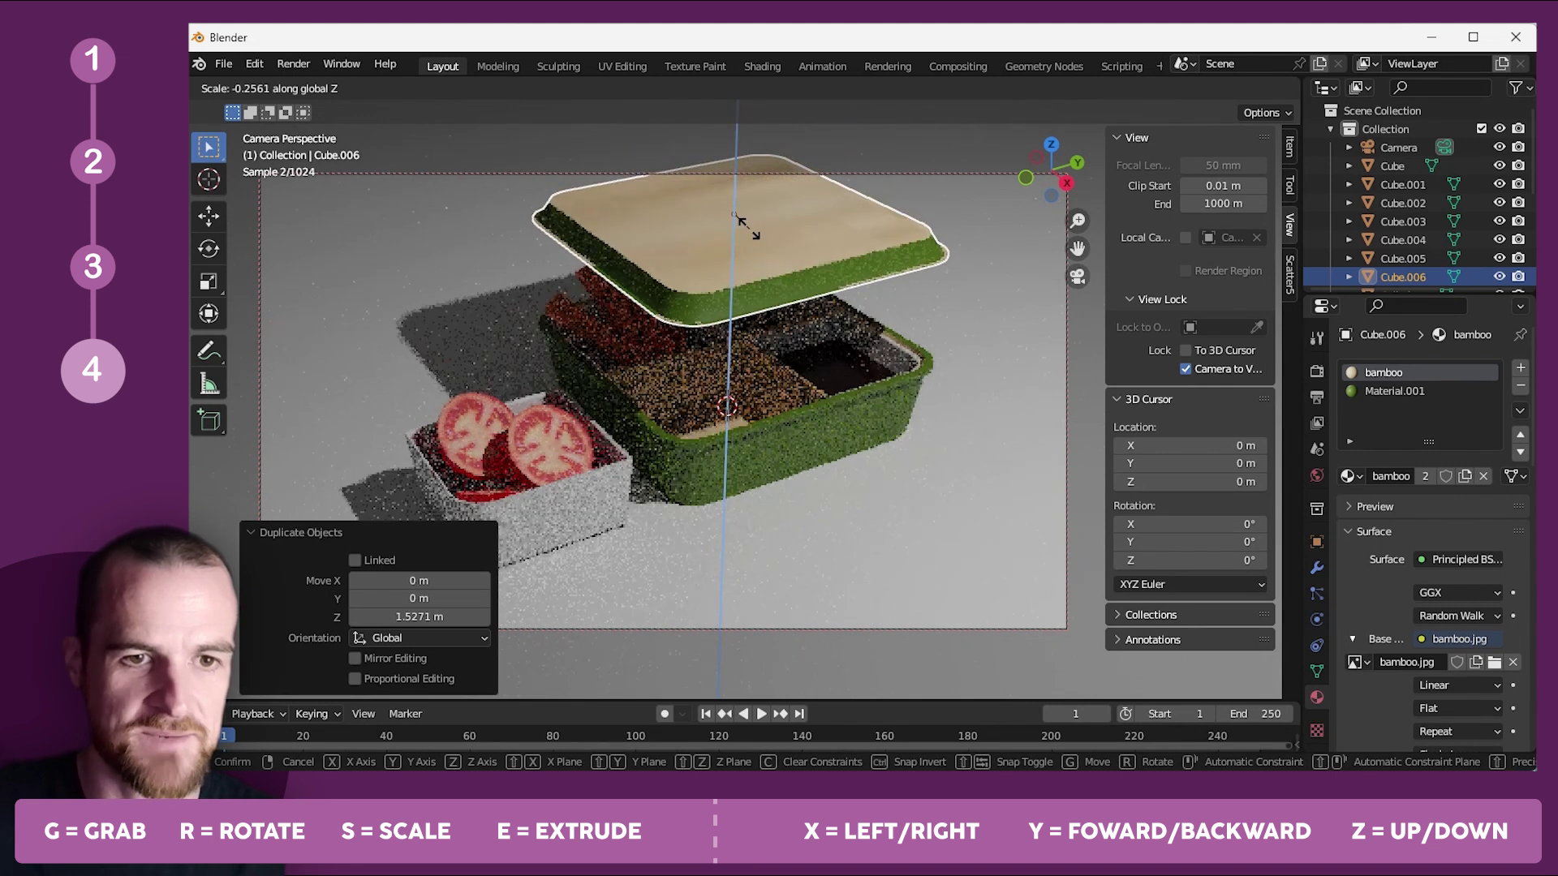
pyautogui.click(738, 223)
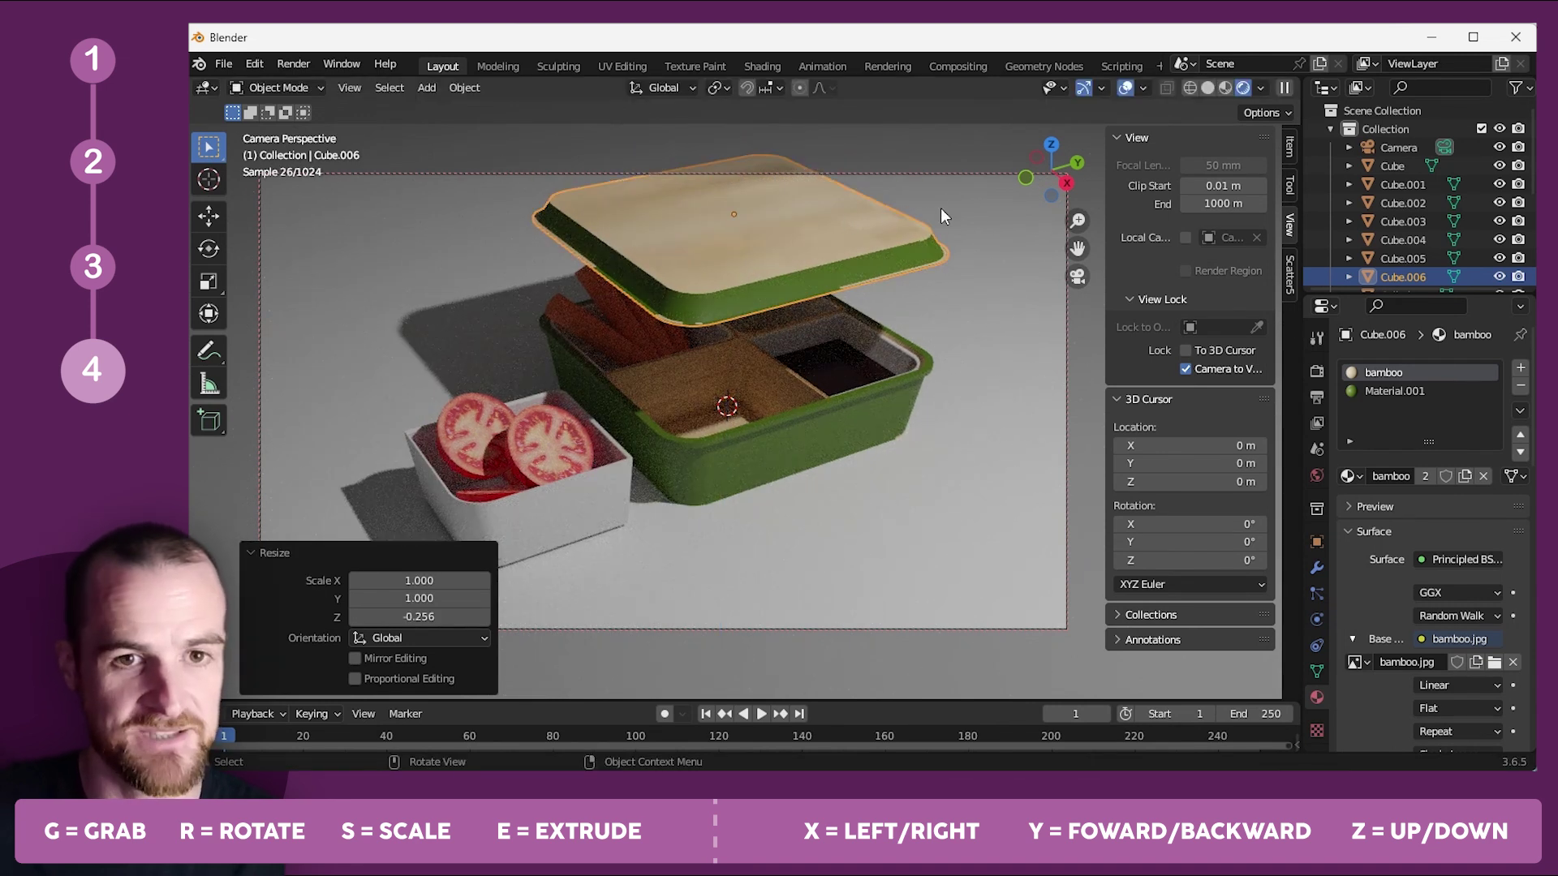
# Tilt the lid about -36.6° around X and, in the right view, move it about 1.08 m in Y and -0.74 m in Z behind the box.
pyautogui.press('r')
pyautogui.press('x')
pyautogui.click(925, 338)
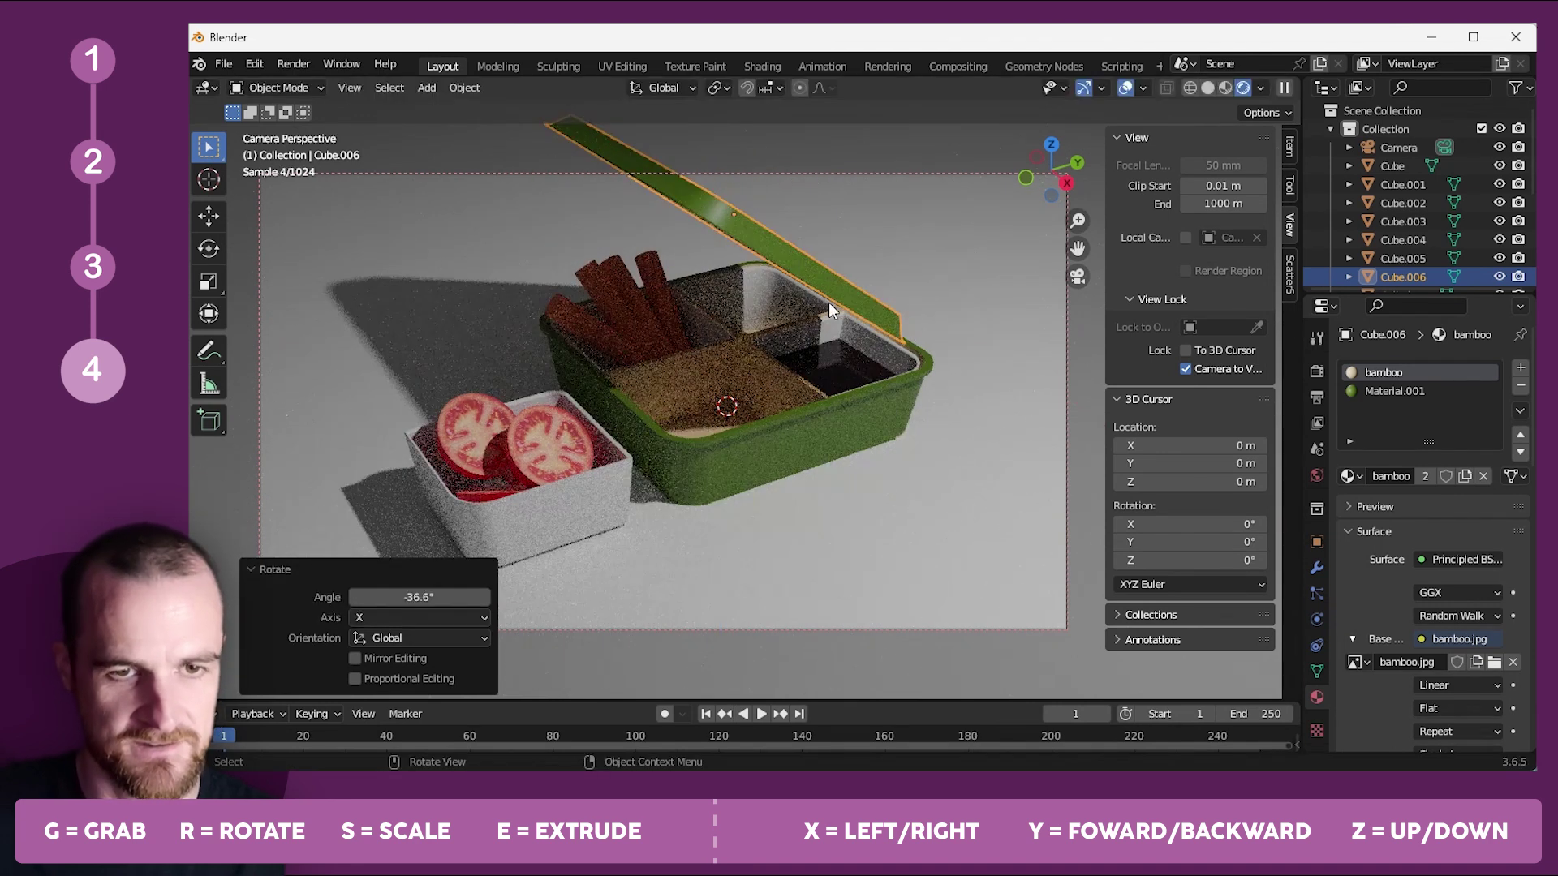
pyautogui.click(1067, 183)
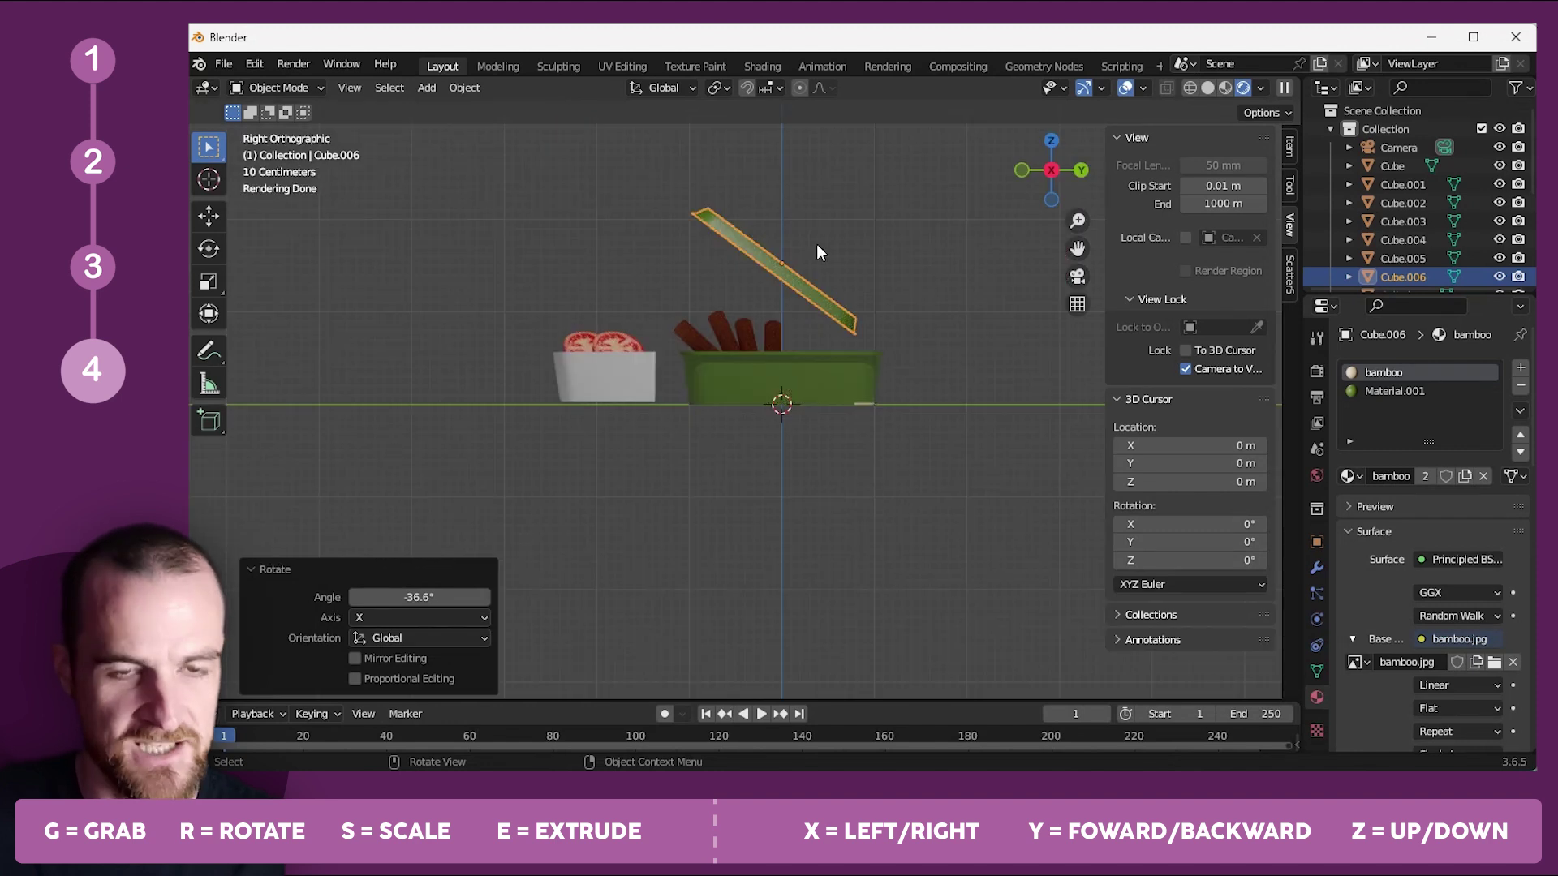
pyautogui.press('g')
pyautogui.click(916, 312)
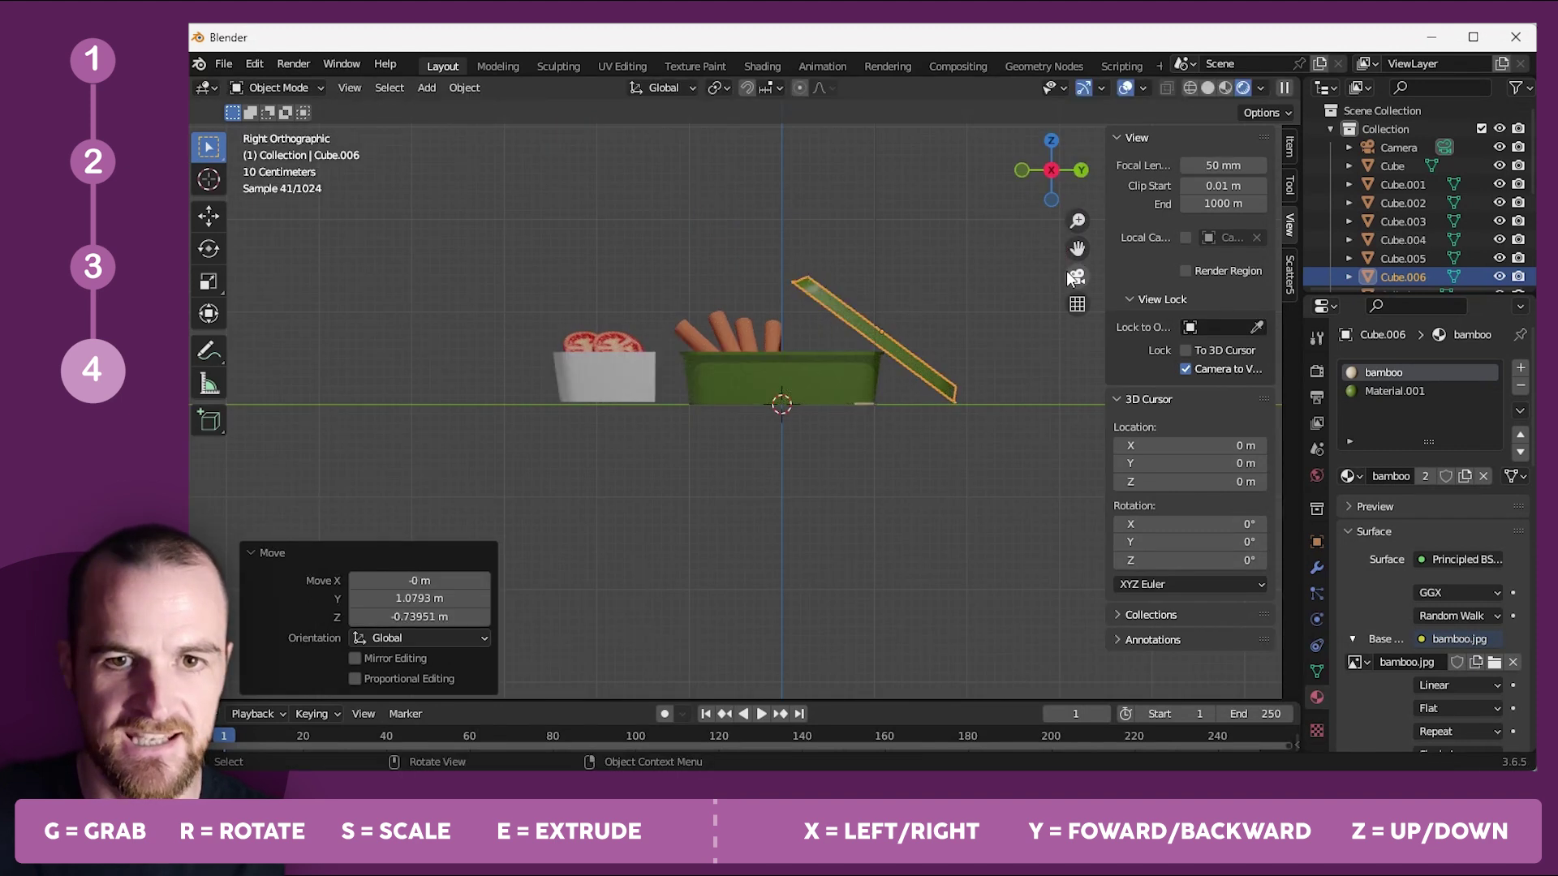
# Return to the camera view and orbit the camera to a lower angle on the open lunch box.
pyautogui.click(1077, 276)
pyautogui.click(972, 232)
pyautogui.moveTo(918, 295)
pyautogui.mouseDown(button='middle')
pyautogui.moveTo(953, 260)
pyautogui.moveTo(863, 358)
pyautogui.moveTo(929, 280)
pyautogui.mouseUp(button='middle')
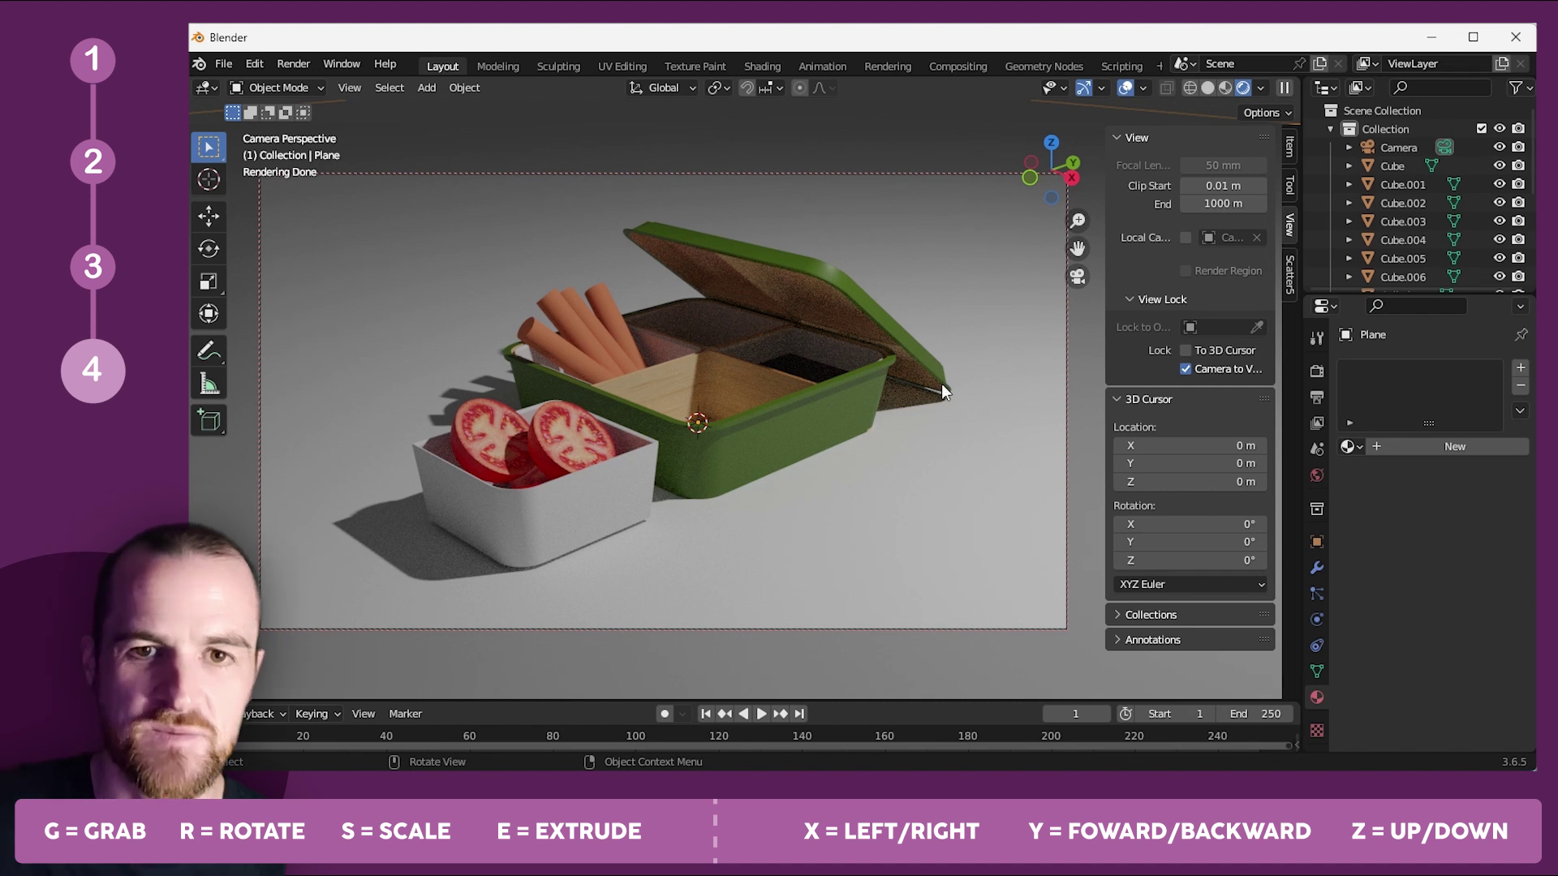
# In the right view, duplicate the point light about -8.56 m in Y and -2.57 m in Z, and return to the camera view.
pyautogui.click(1076, 276)
pyautogui.scroll(-4, 812, 300)
pyautogui.scroll(-1, 751, 216)
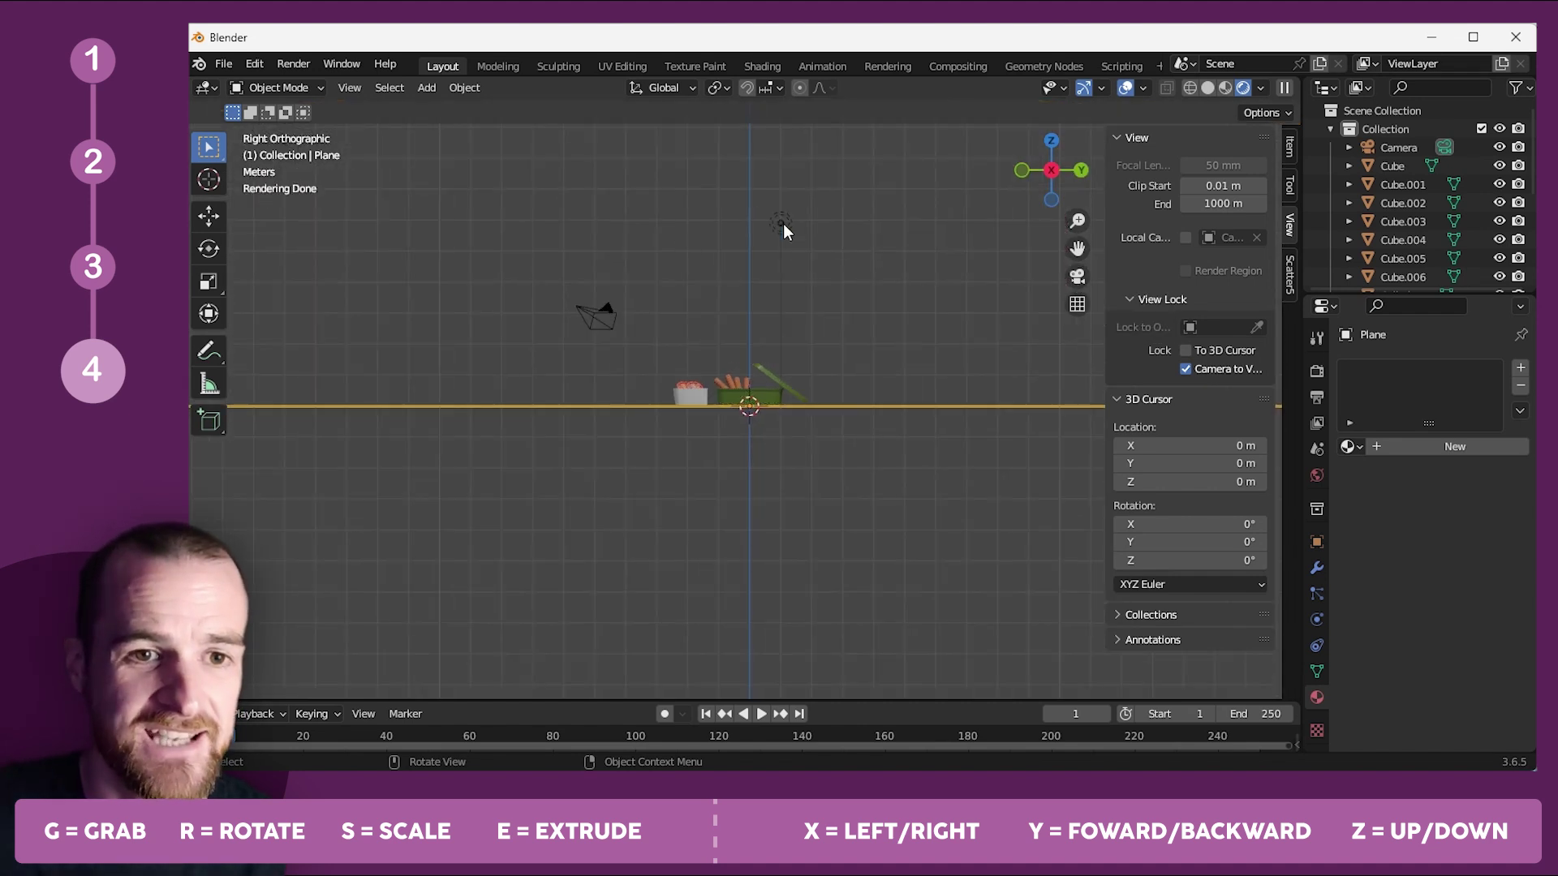
pyautogui.click(781, 225)
pyautogui.hotkey('shift', 'd')
pyautogui.click(515, 310)
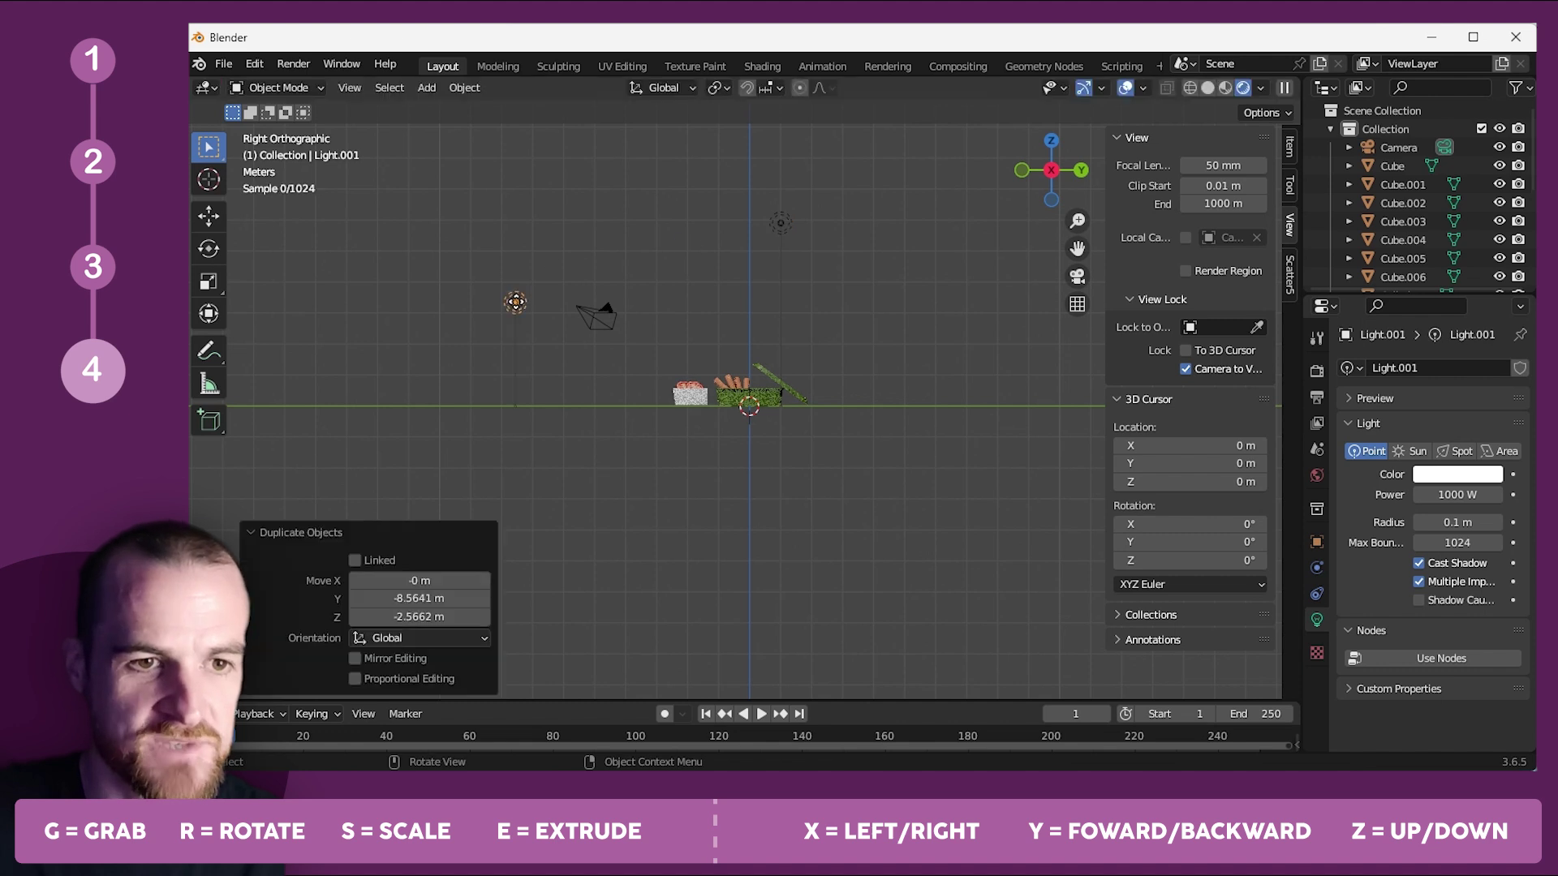
pyautogui.click(1077, 277)
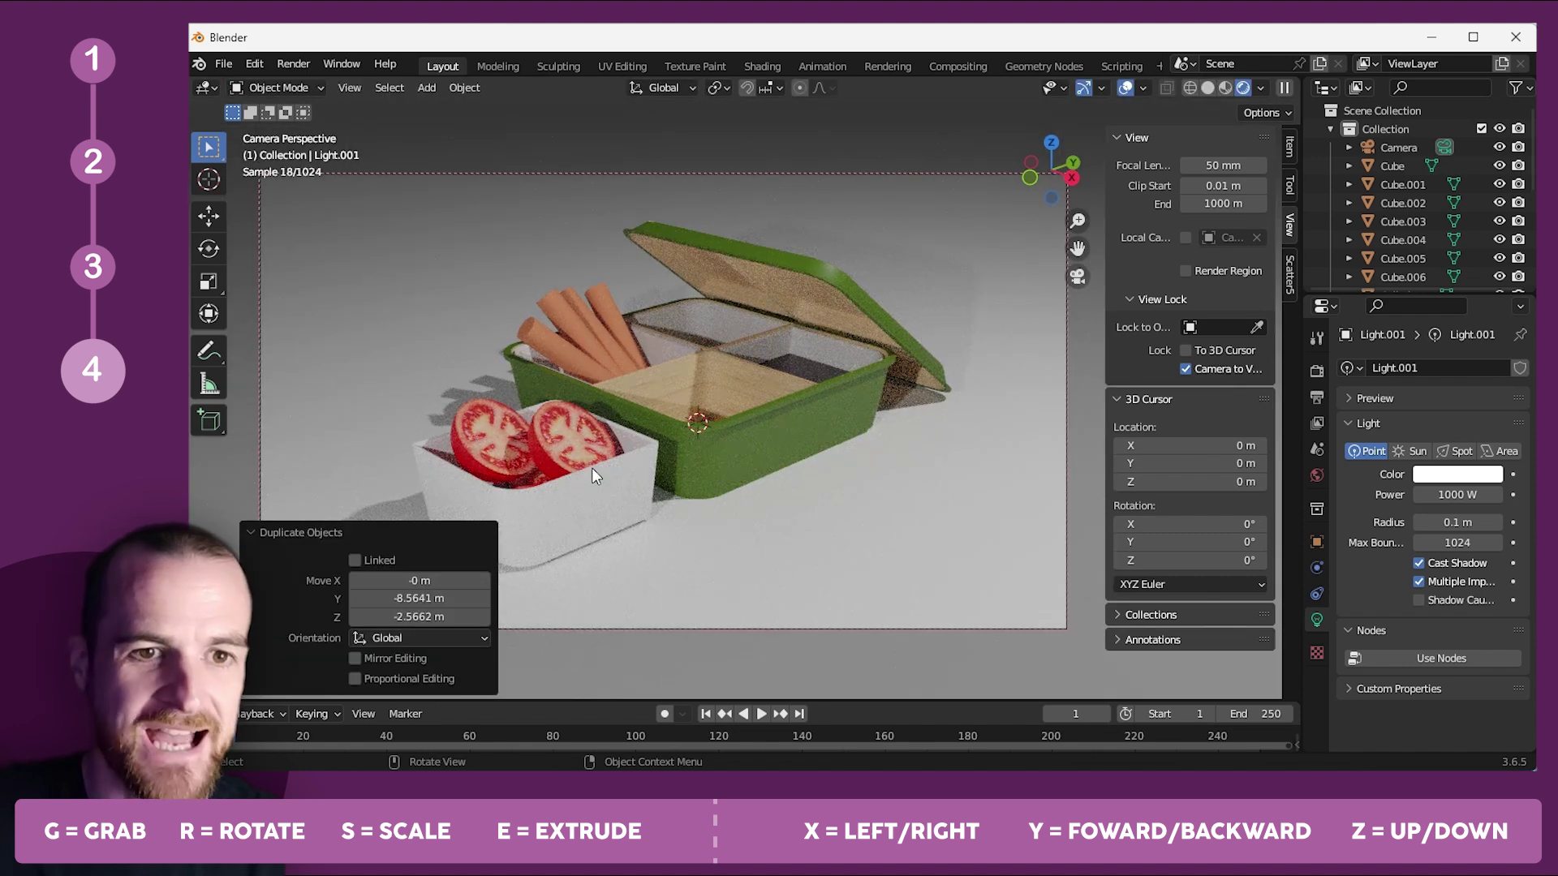
# Give the floor plane a new material with Metallic set to about 0.9.
pyautogui.click(790, 493)
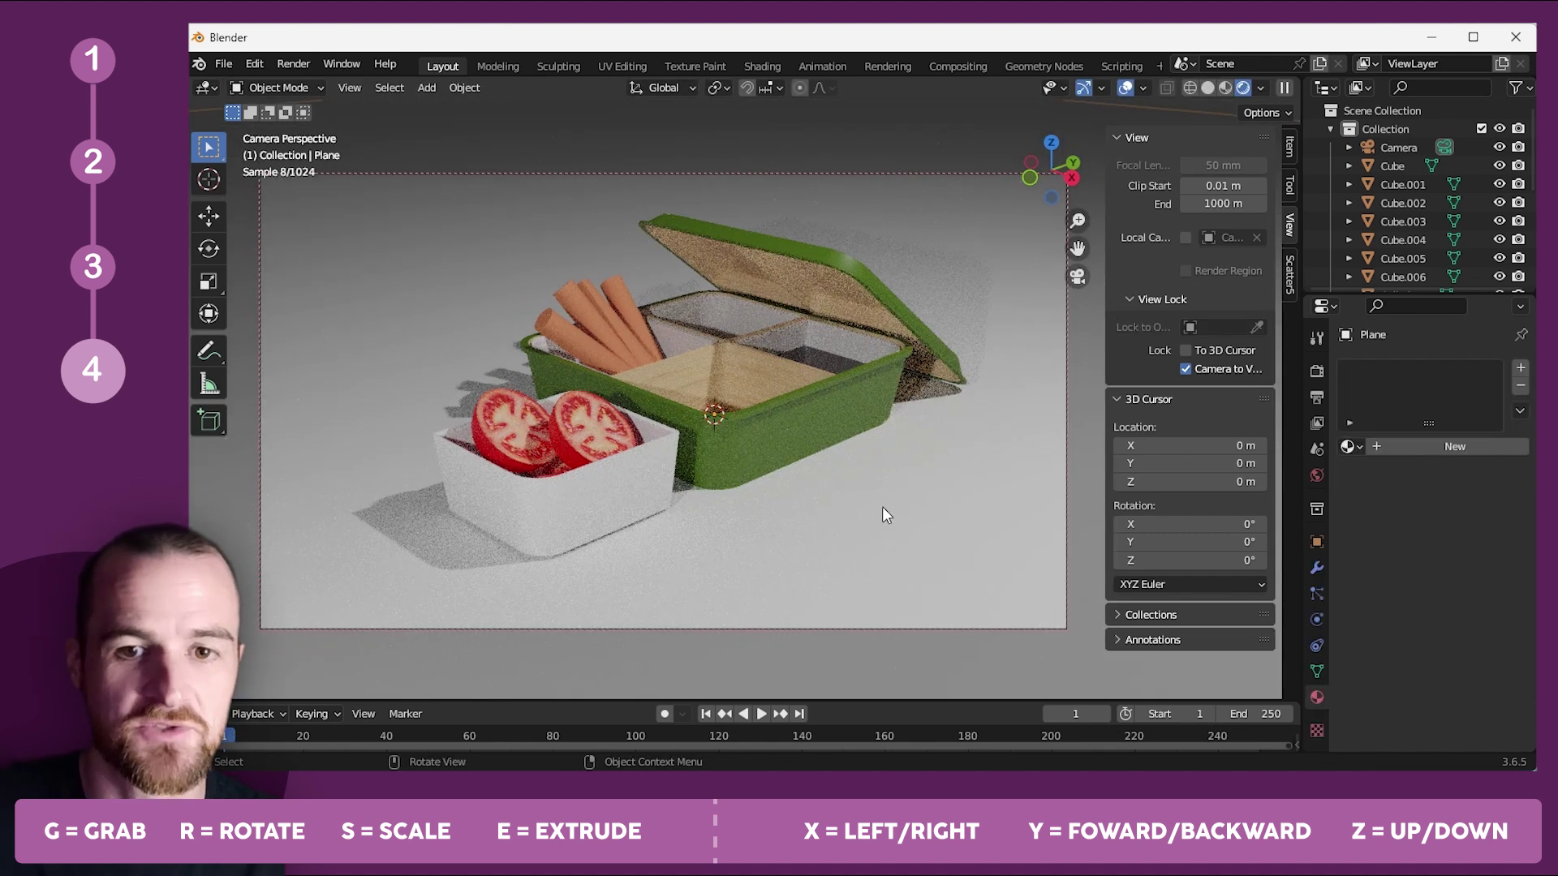
pyautogui.click(1430, 445)
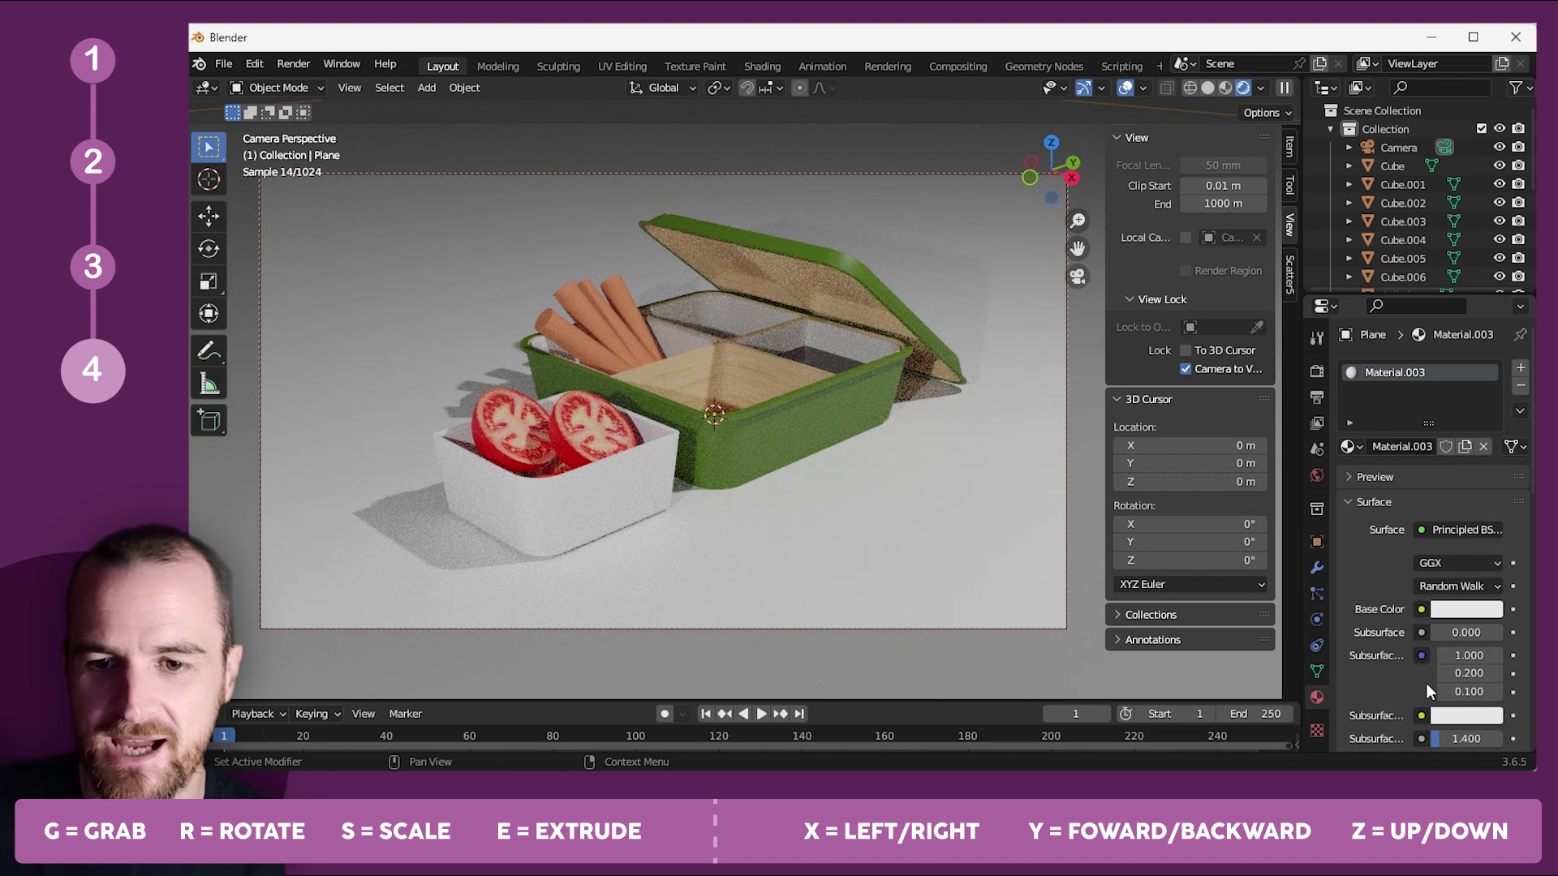
pyautogui.scroll(-5, 1423, 678)
pyautogui.moveTo(1445, 600); pyautogui.dragTo(1494, 601)
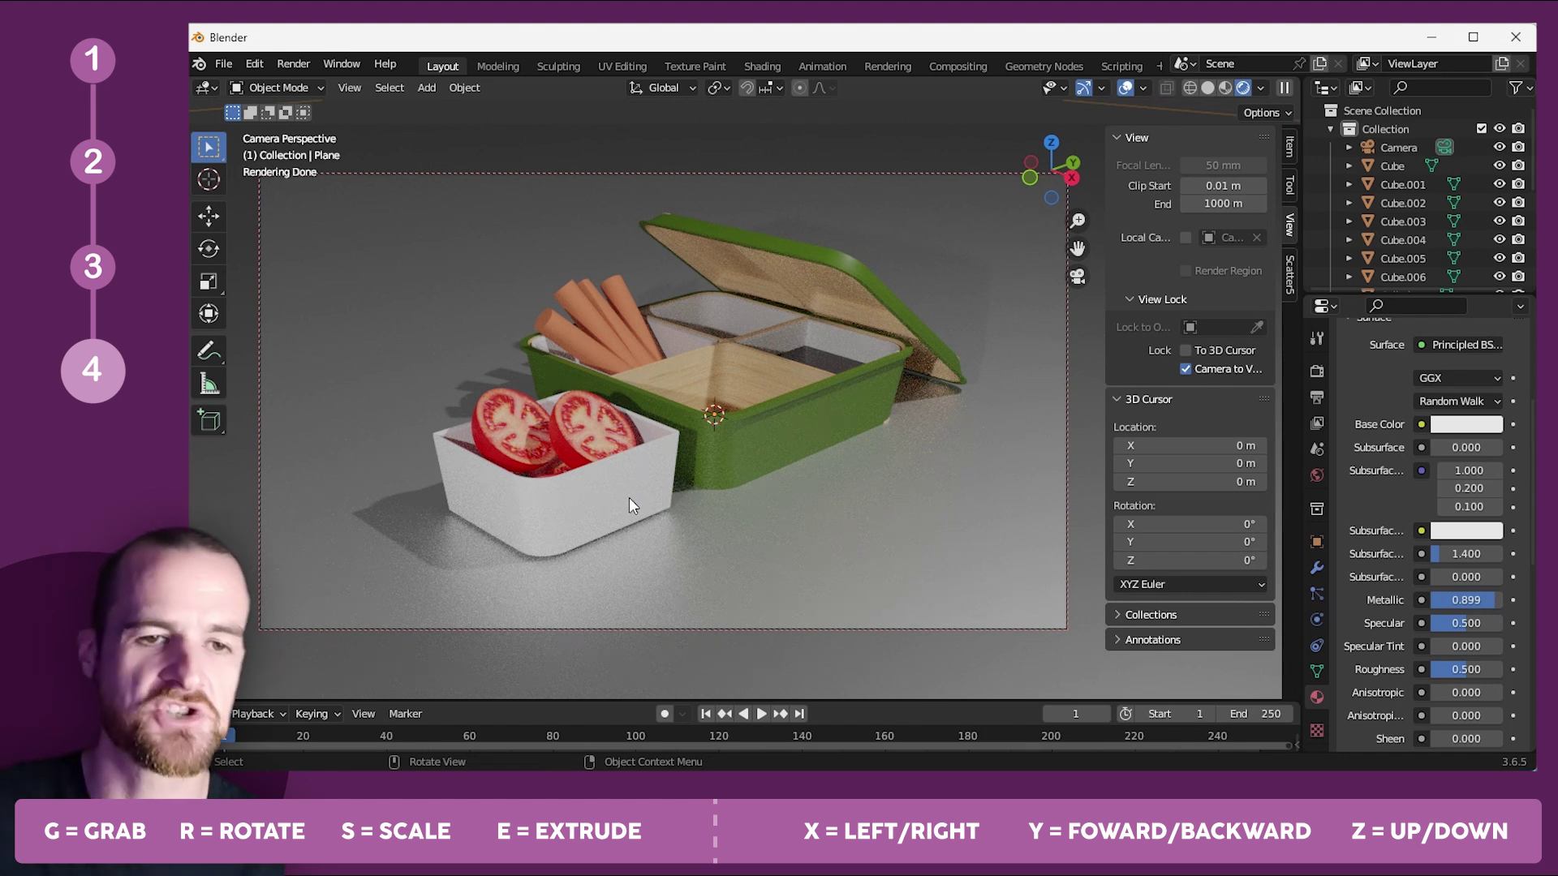
# Give the tomato-filled liner in front of the box a new material with a pure white base color.
pyautogui.click(572, 524)
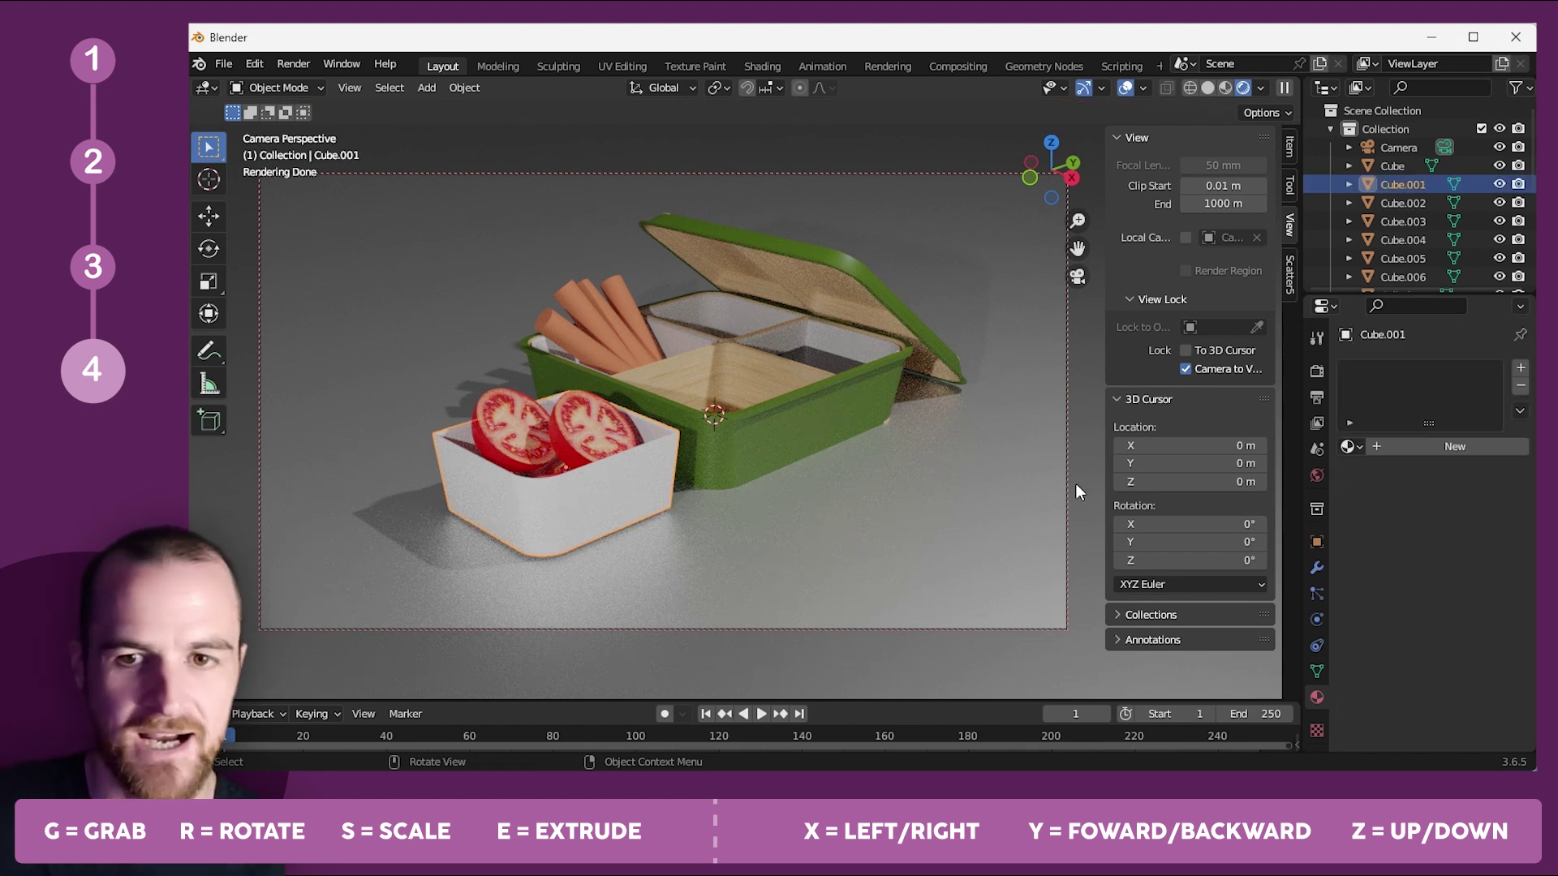
pyautogui.click(1397, 449)
pyautogui.click(1466, 608)
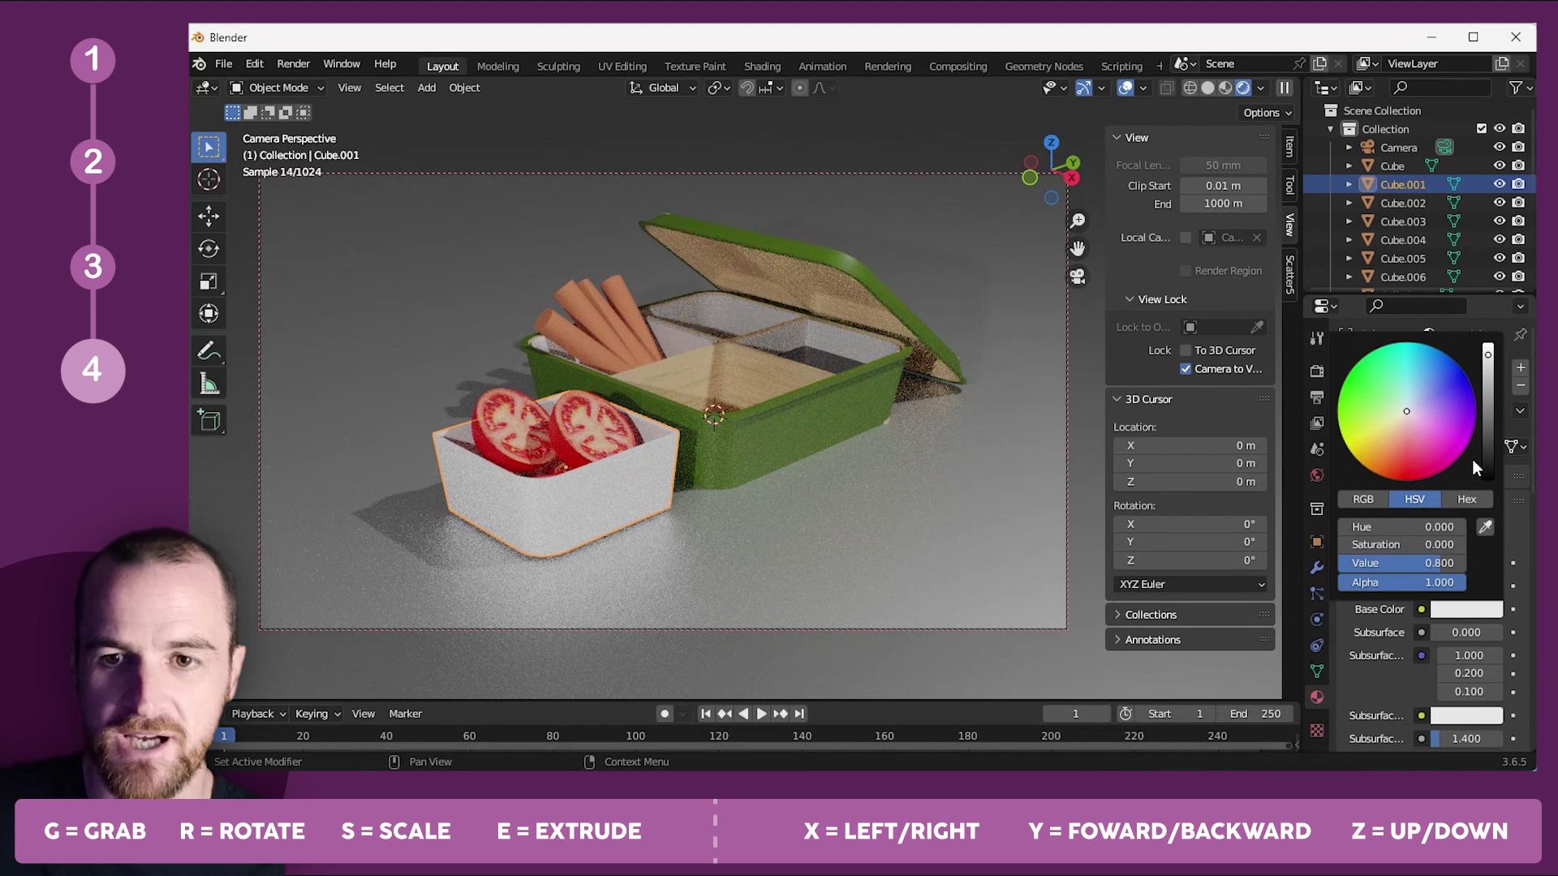
pyautogui.click(1489, 354)
pyautogui.click(730, 572)
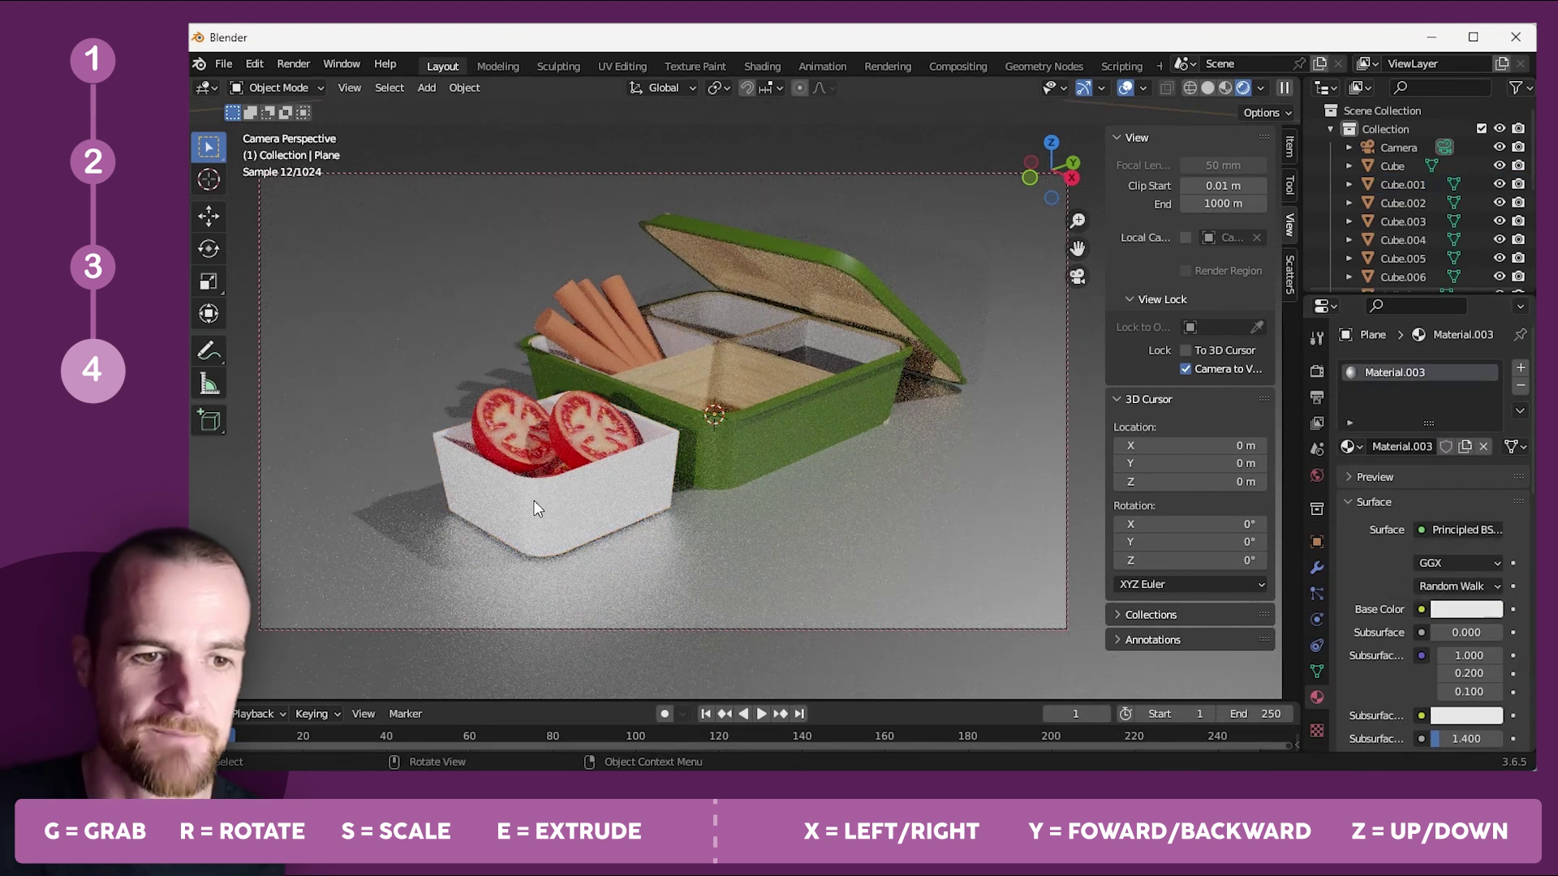
pyautogui.hotkey('ctrl', 'z')
pyautogui.scroll(-3, 1449, 714)
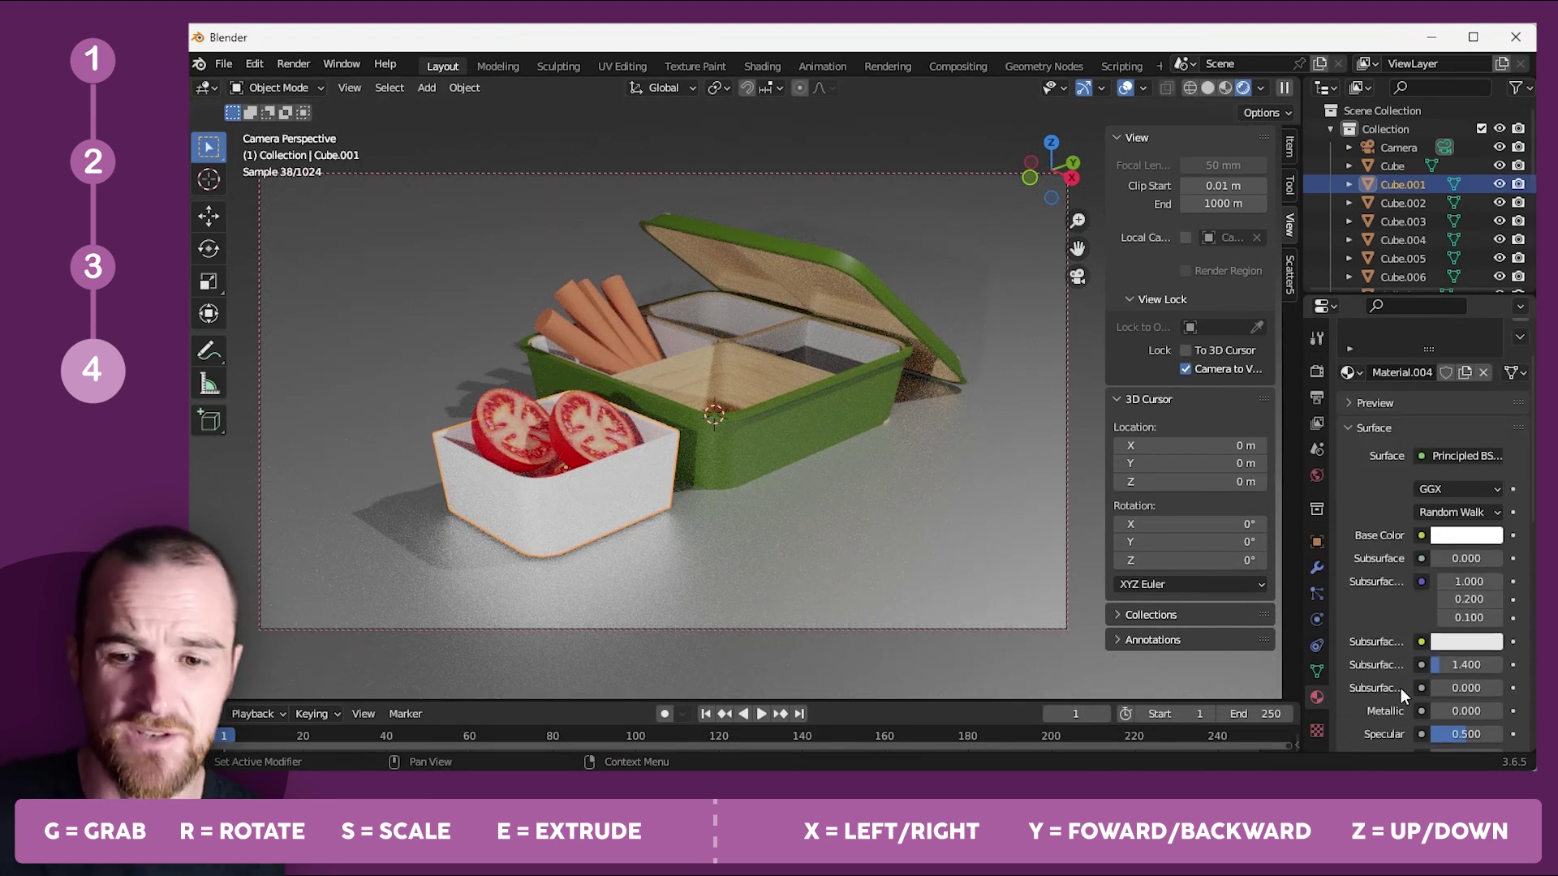
pyautogui.scroll(-2, 1401, 688)
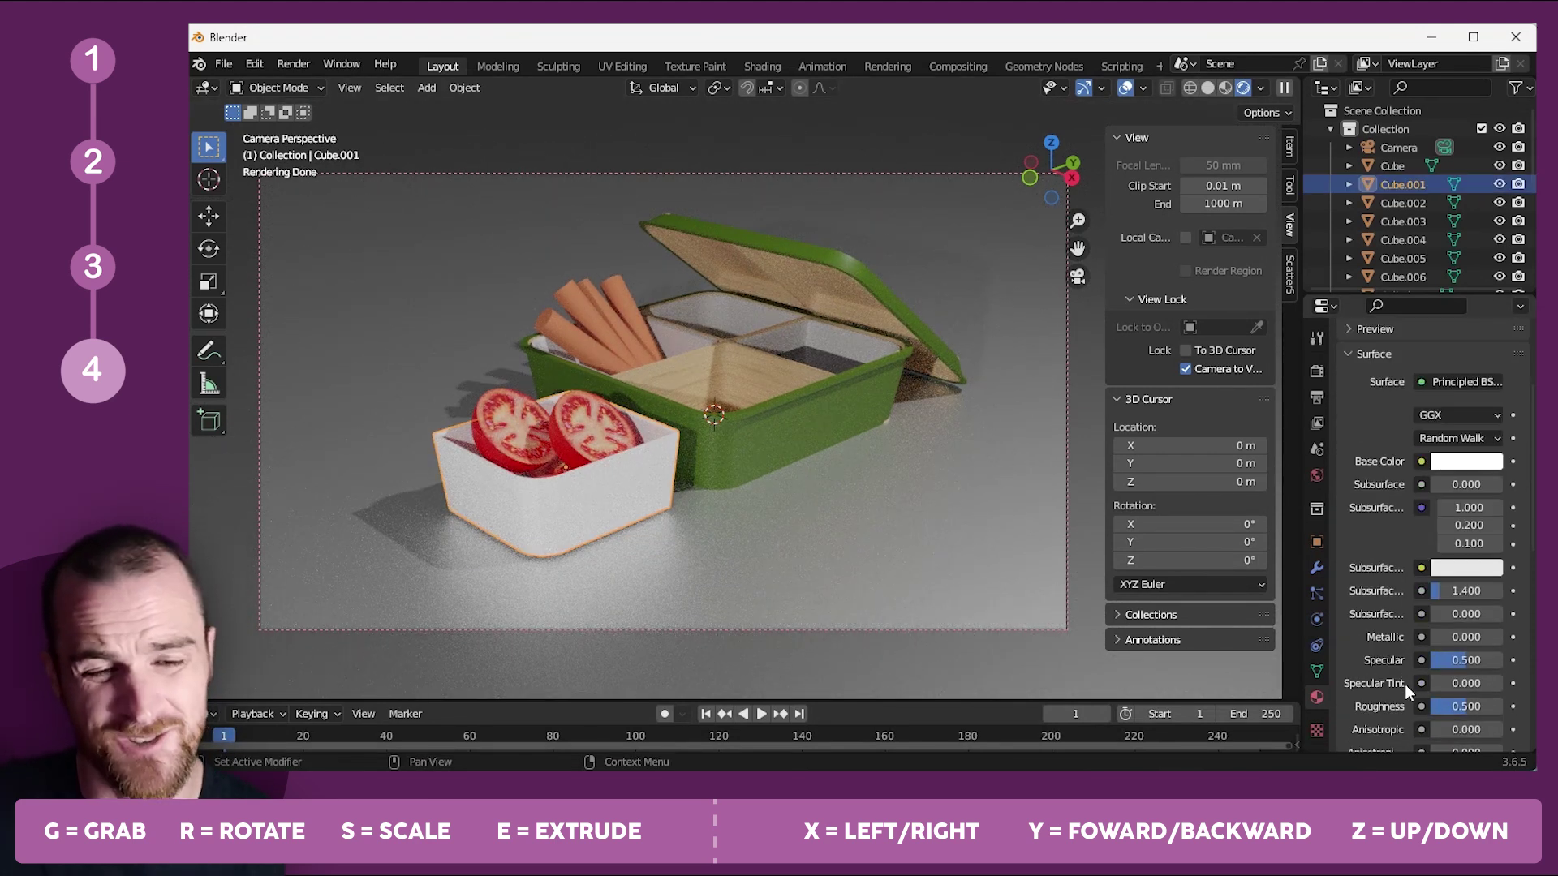
# Assign Material.004 to the sauce liner, set the material's Metallic to 1.000 and lower its Roughness.
pyautogui.click(802, 333)
pyautogui.click(1348, 446)
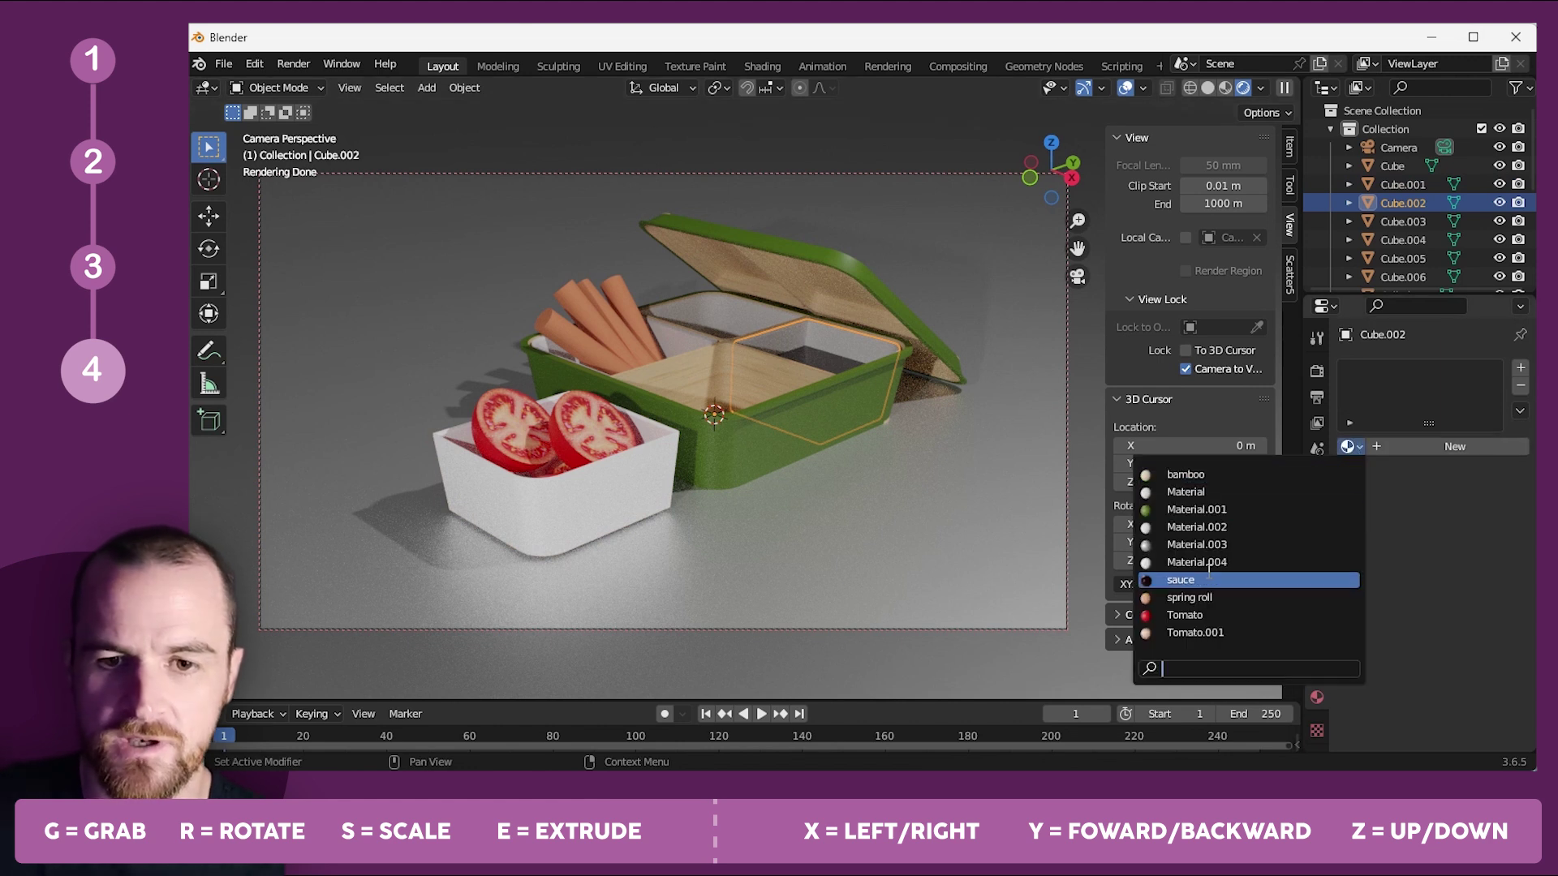
pyautogui.click(1232, 556)
pyautogui.scroll(-4, 1383, 654)
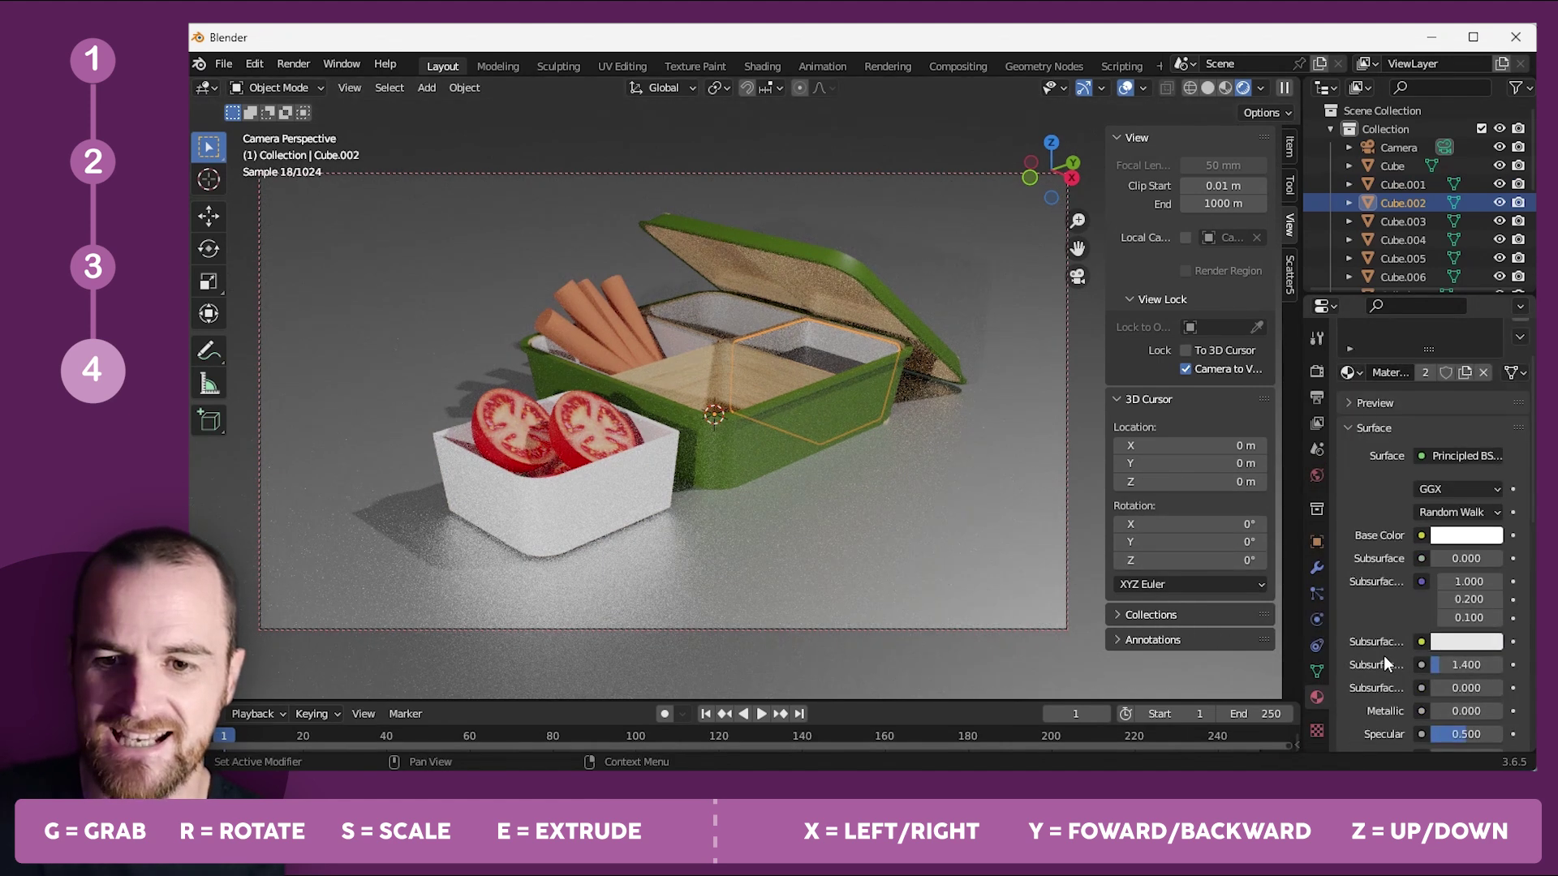
pyautogui.moveTo(1444, 637); pyautogui.dragTo(1503, 636)
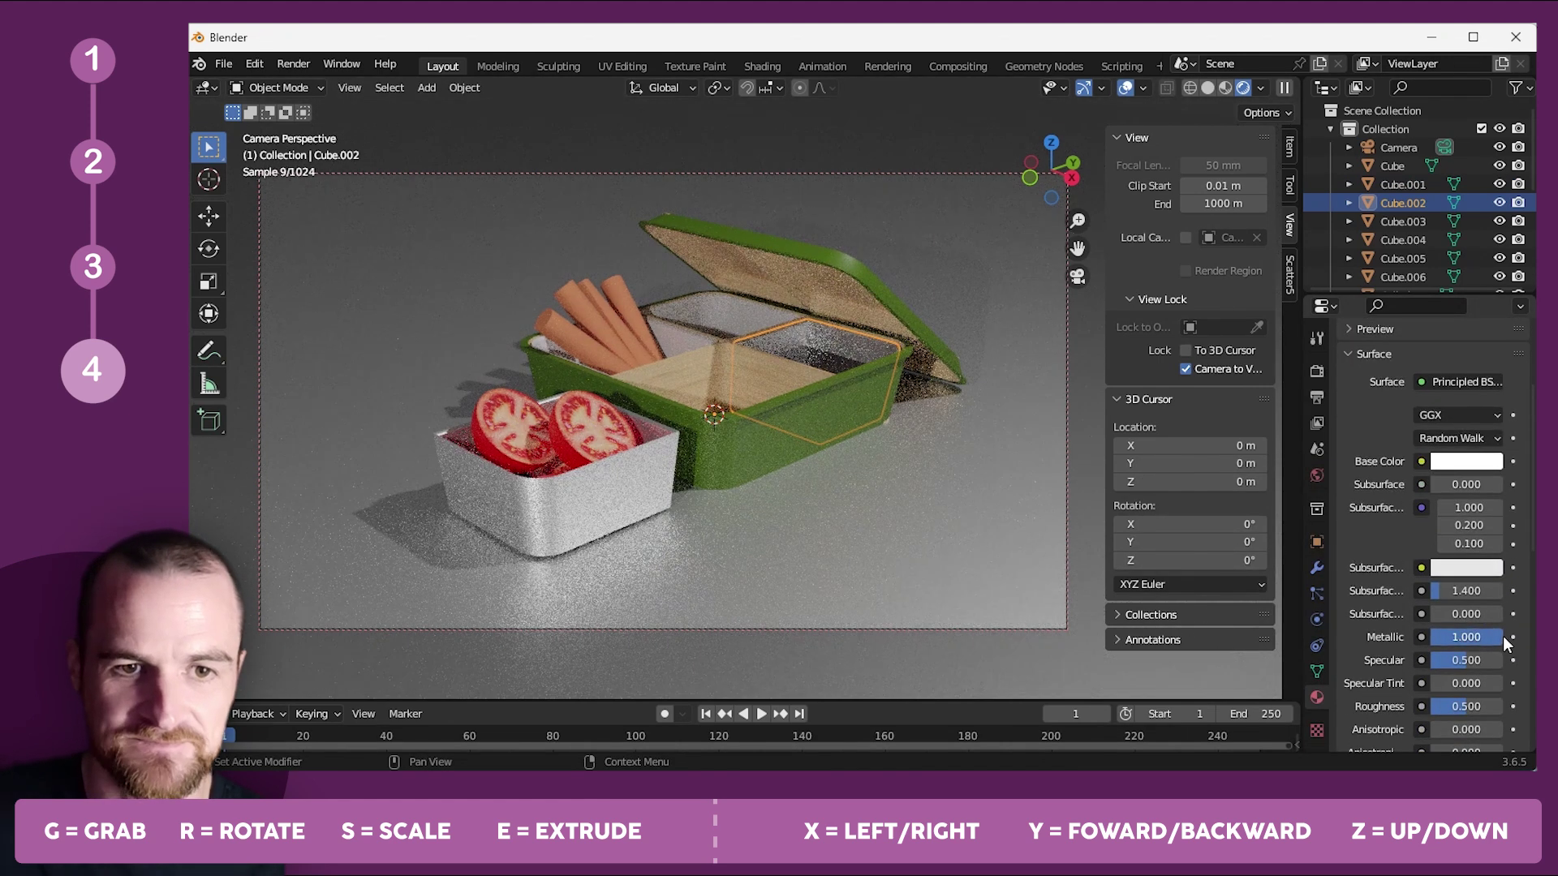
pyautogui.moveTo(1456, 703); pyautogui.dragTo(1392, 703)
pyautogui.click(733, 549)
# Assign Material.004 to the empty back liner and to the spring roll liner.
pyautogui.click(734, 305)
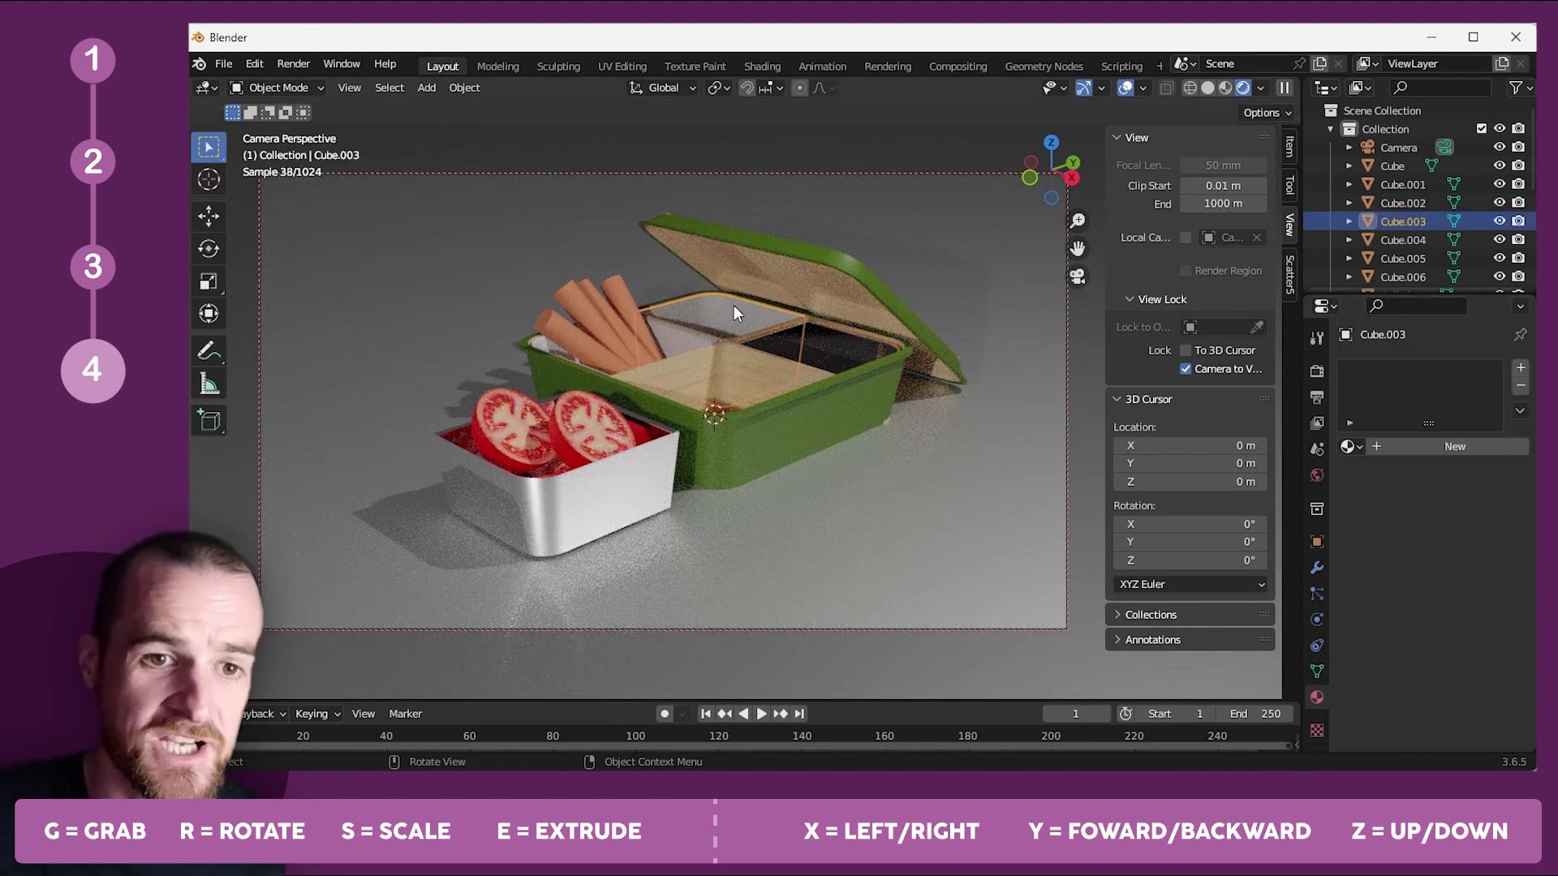
pyautogui.click(1349, 446)
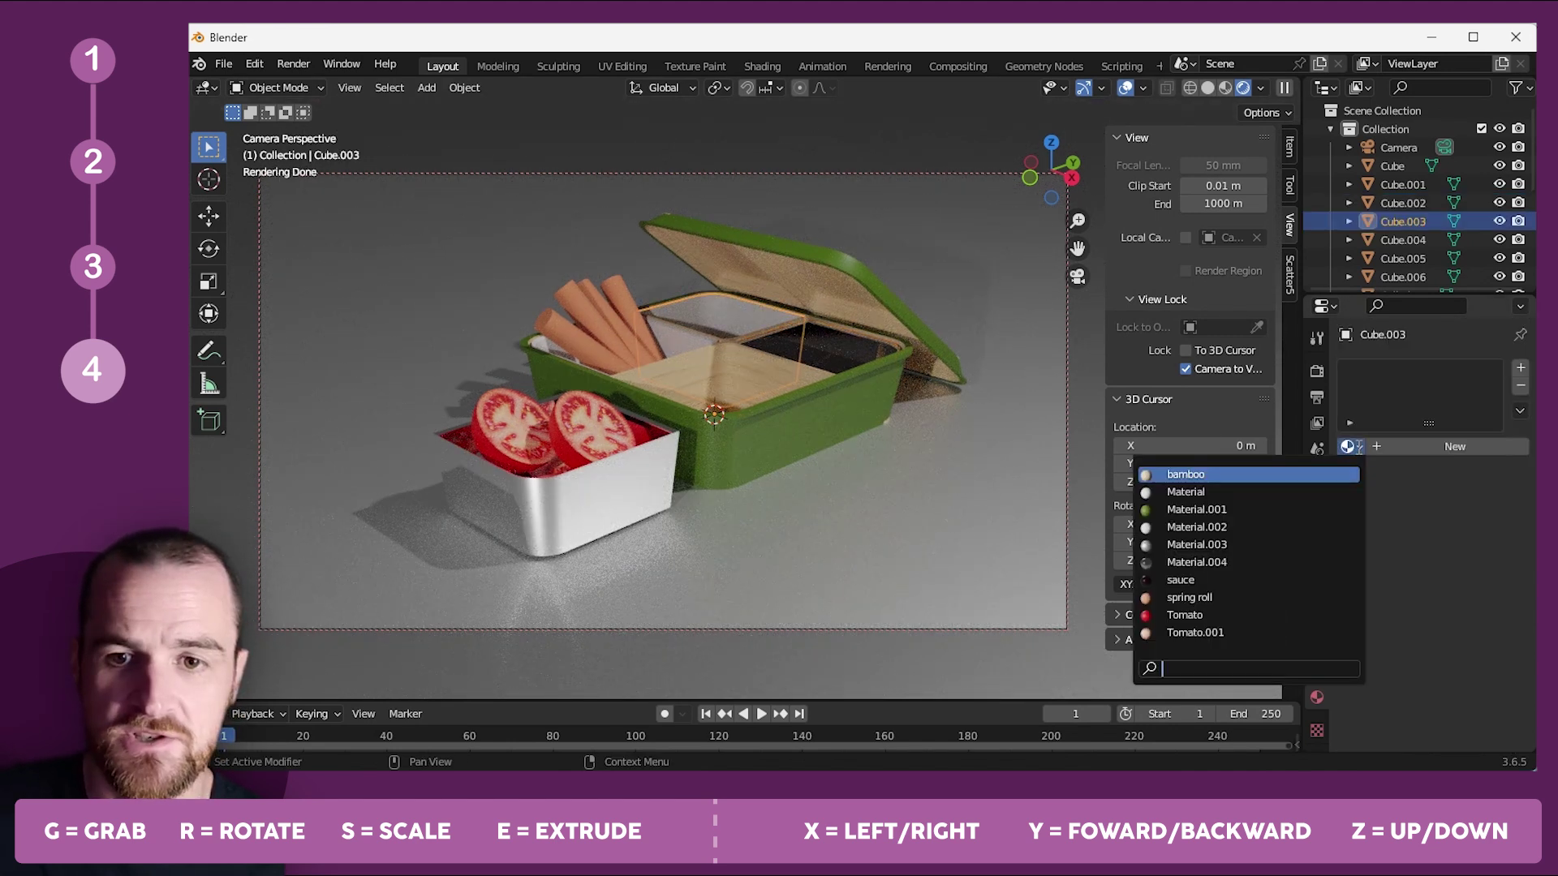
pyautogui.click(1186, 562)
pyautogui.click(684, 343)
pyautogui.click(1348, 446)
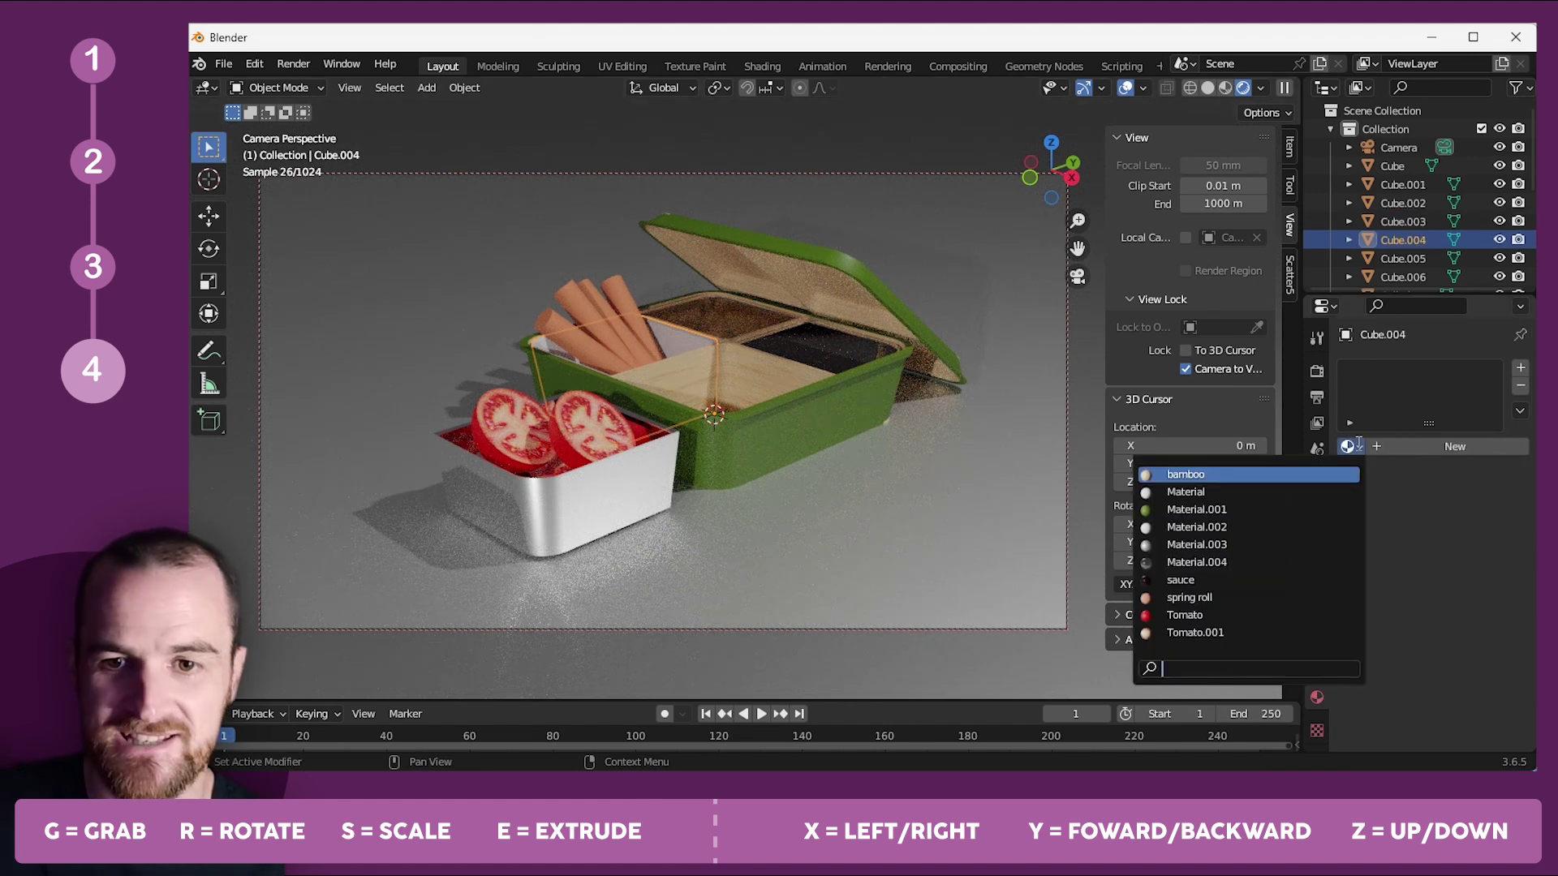
pyautogui.click(1186, 563)
pyautogui.click(854, 513)
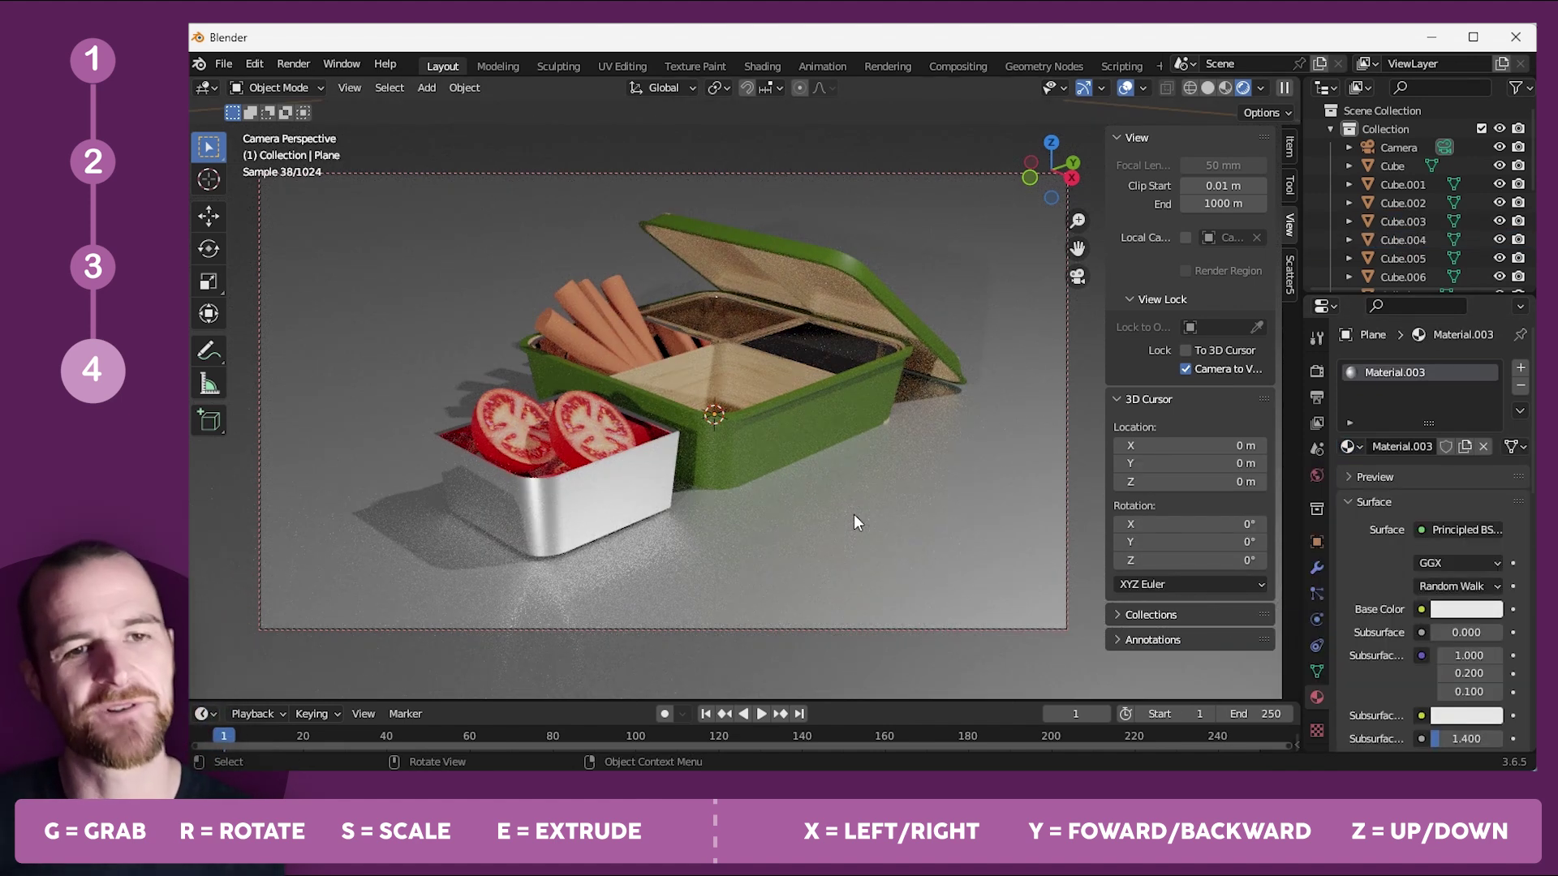
# Disconnect the bamboo.jpg texture from the base color of the box's bamboo material and set the material's Metallic to 1.000.
pyautogui.click(723, 375)
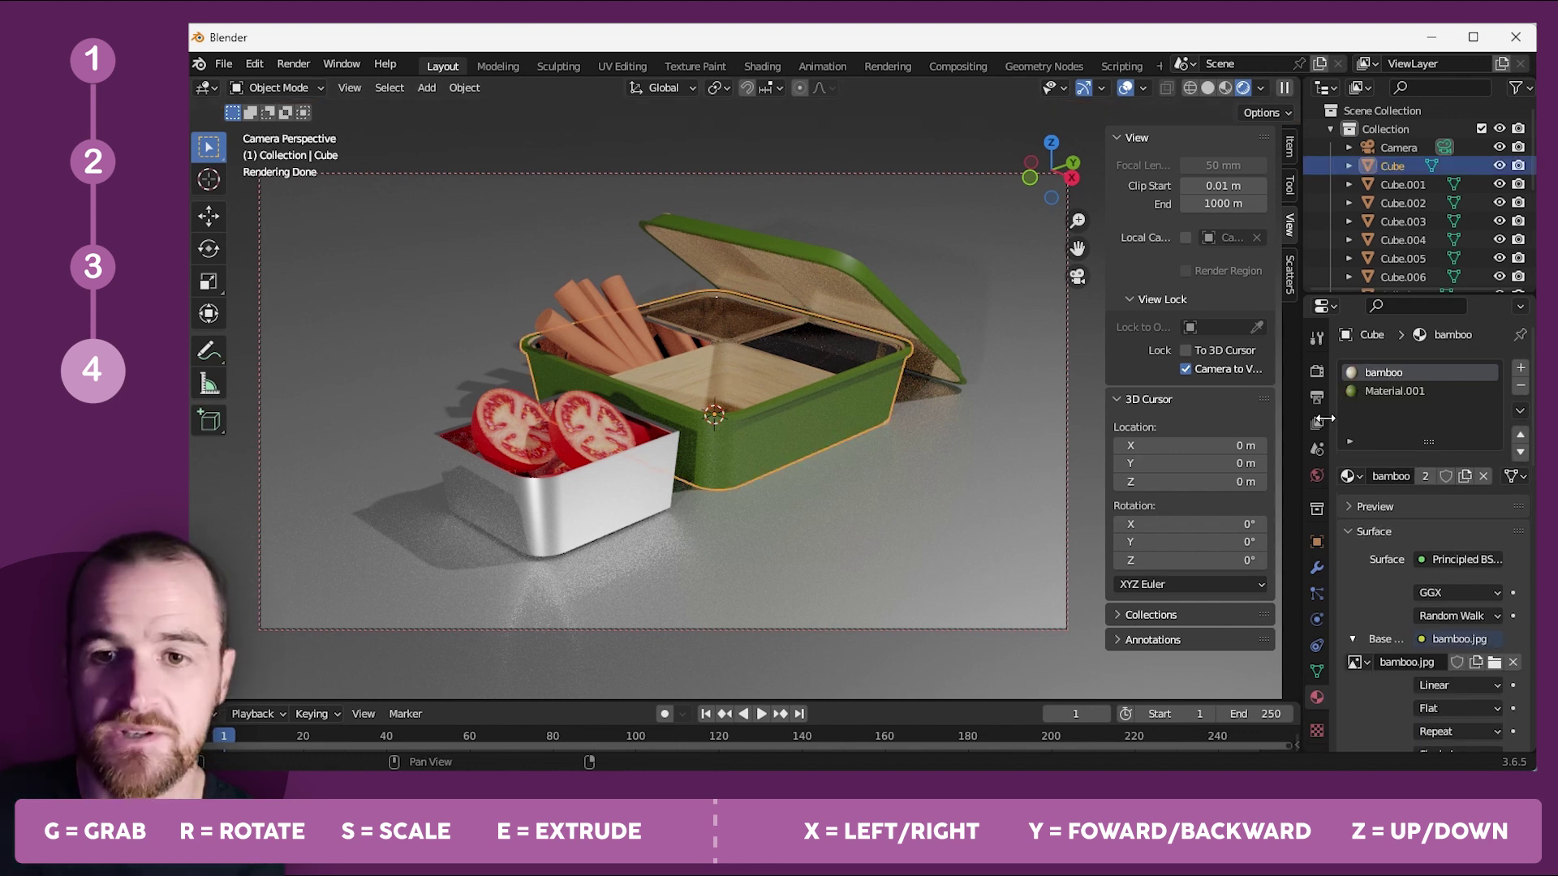
pyautogui.scroll(-3, 1390, 646)
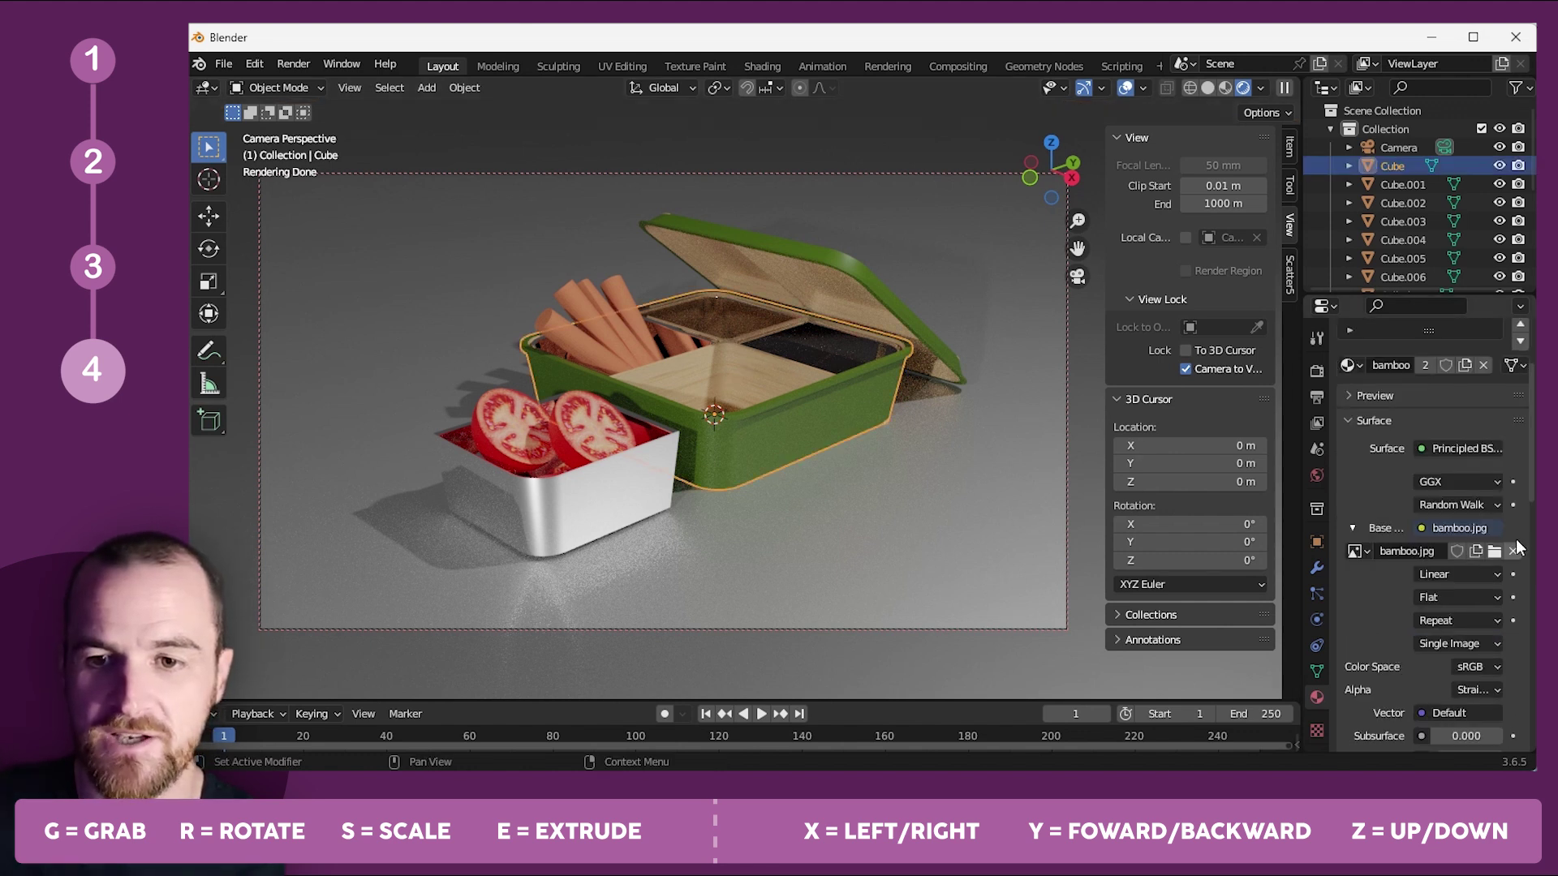
pyautogui.click(1474, 528)
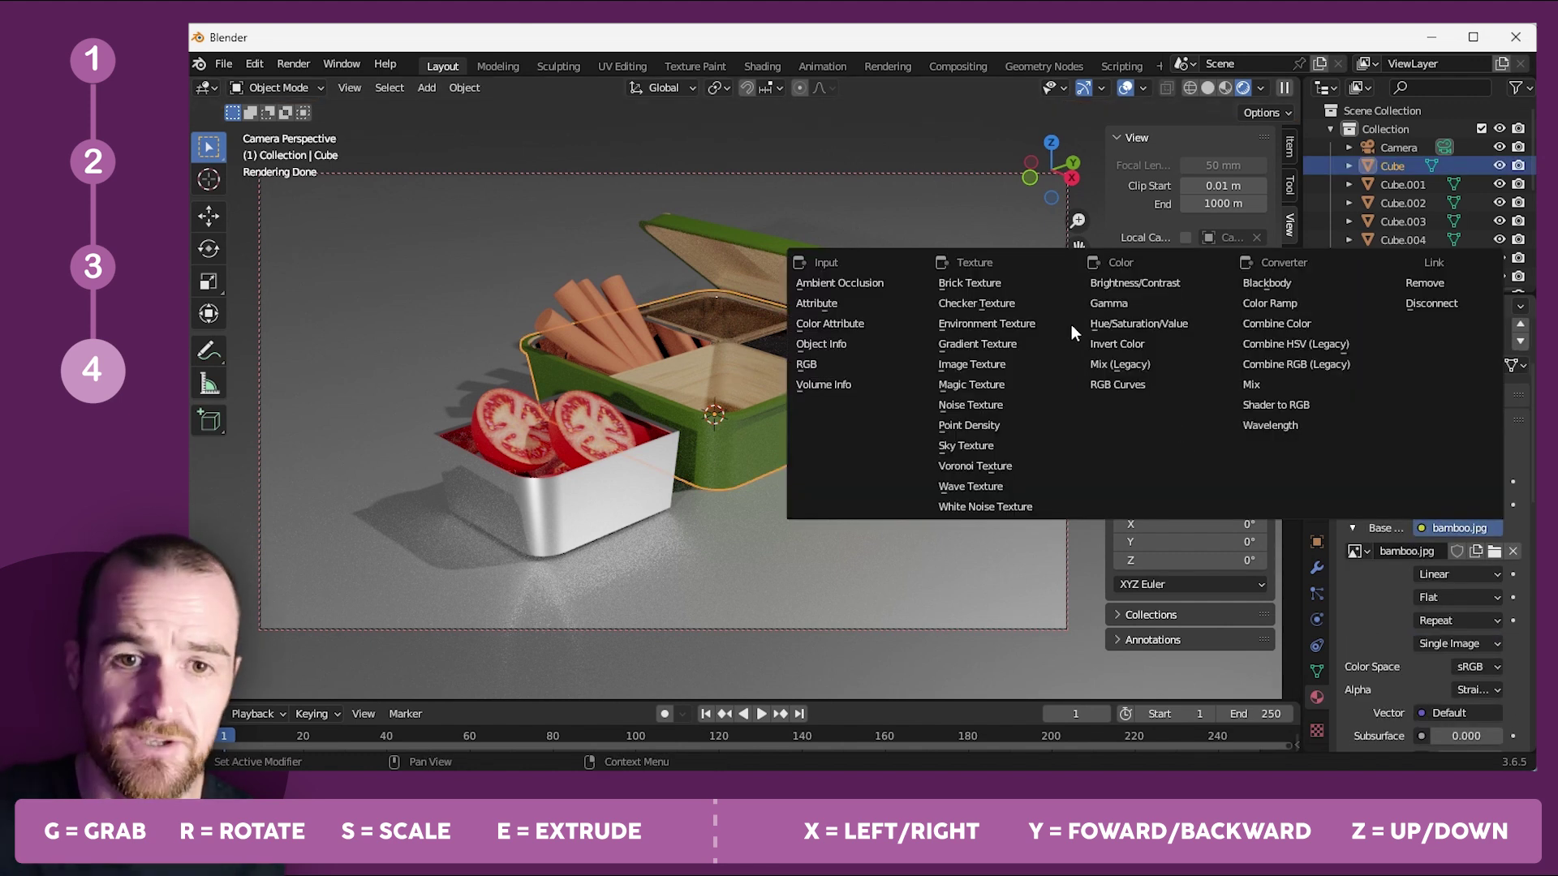
pyautogui.click(1415, 303)
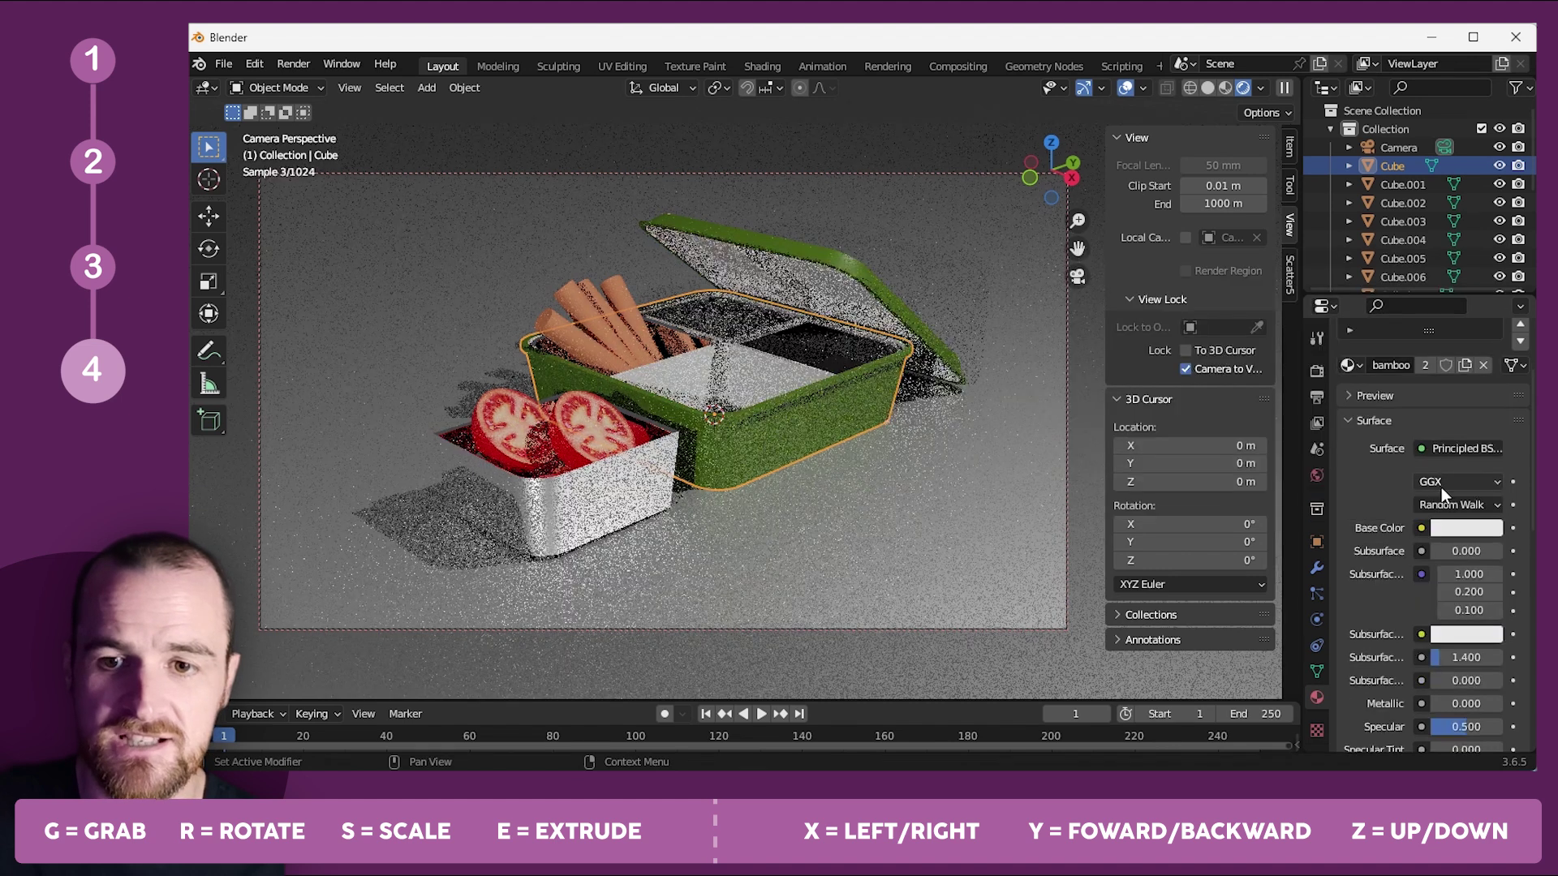
pyautogui.click(1457, 528)
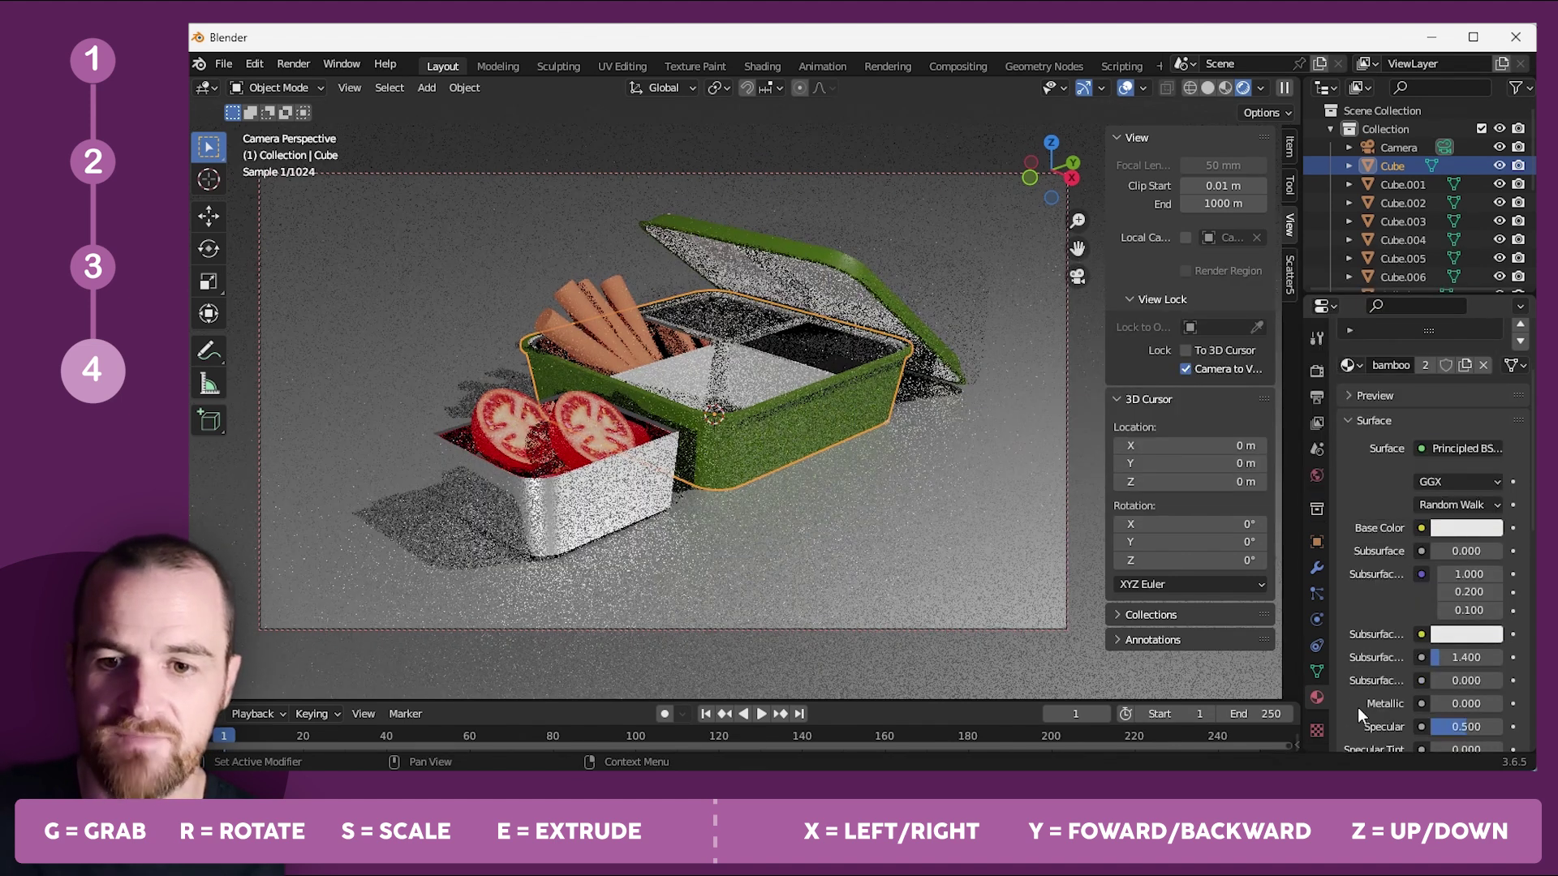
pyautogui.moveTo(1440, 704); pyautogui.dragTo(1501, 704)
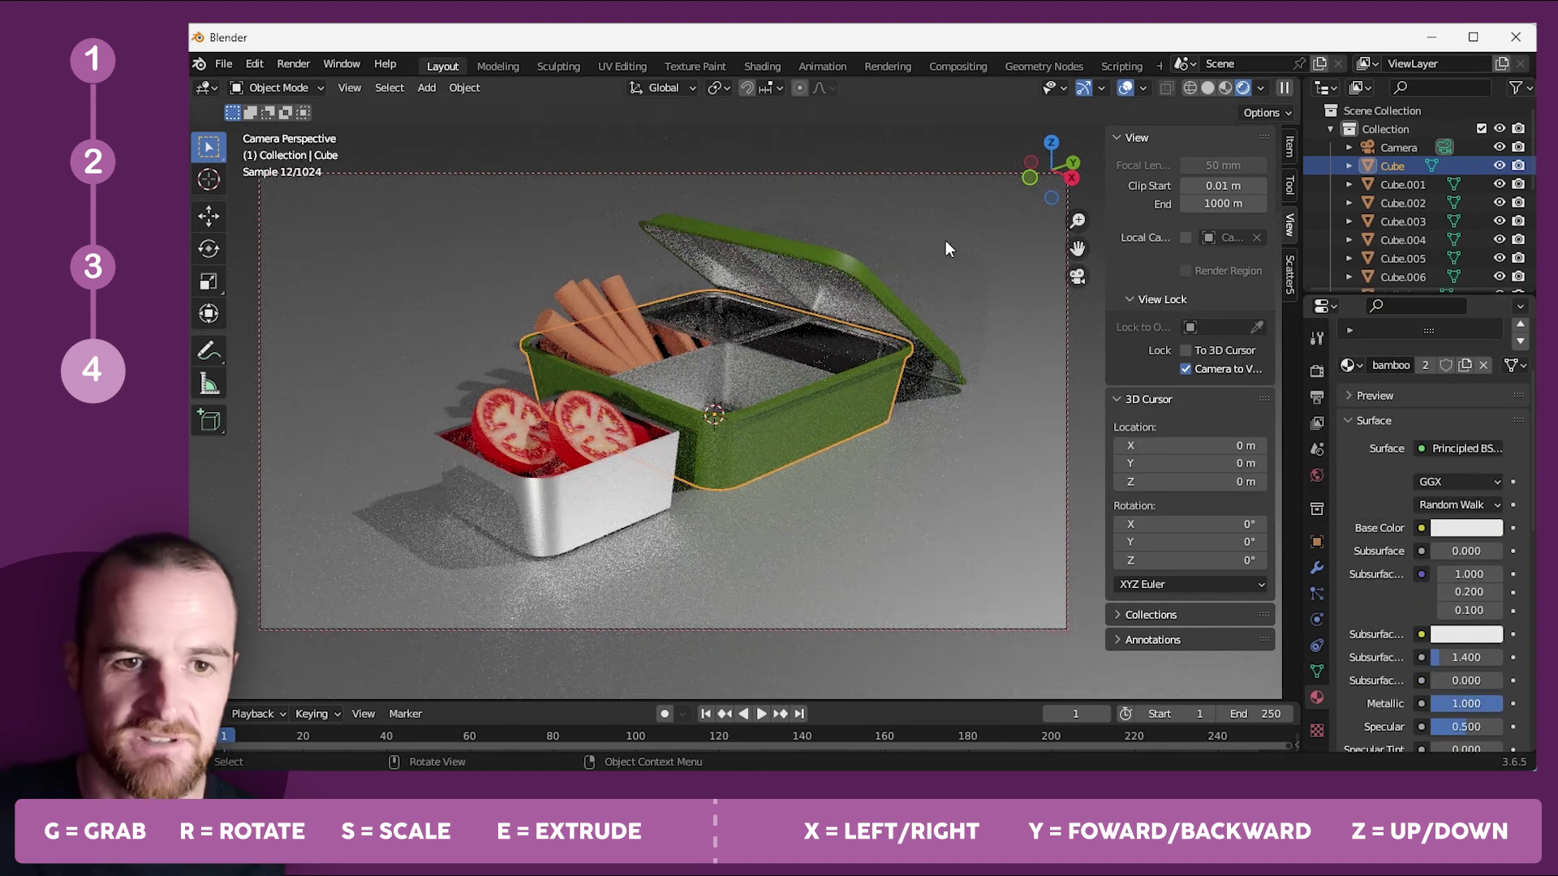
pyautogui.click(889, 324)
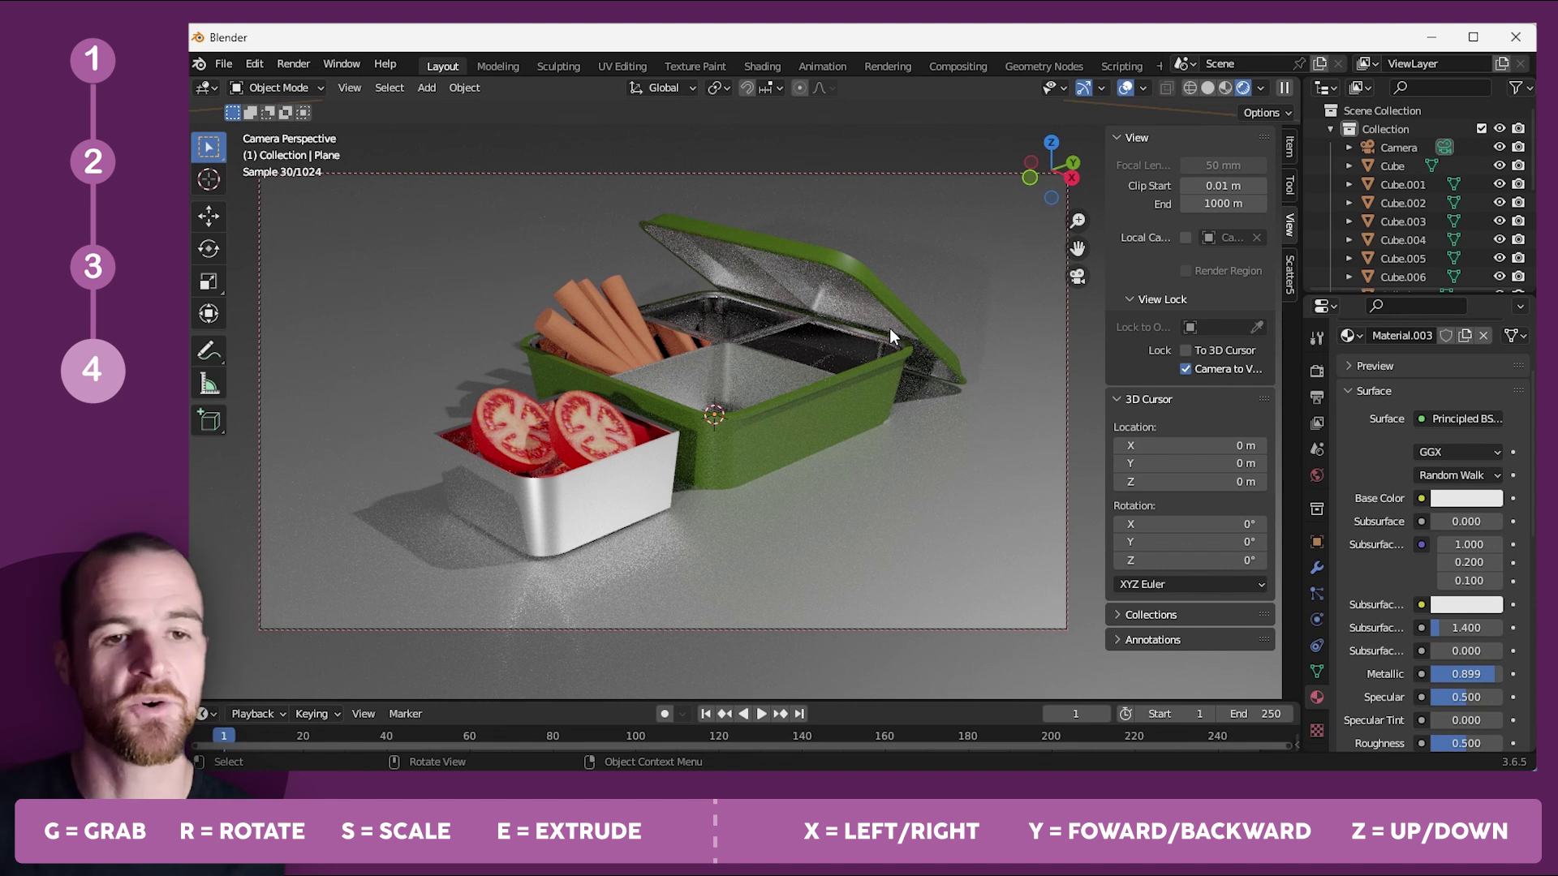